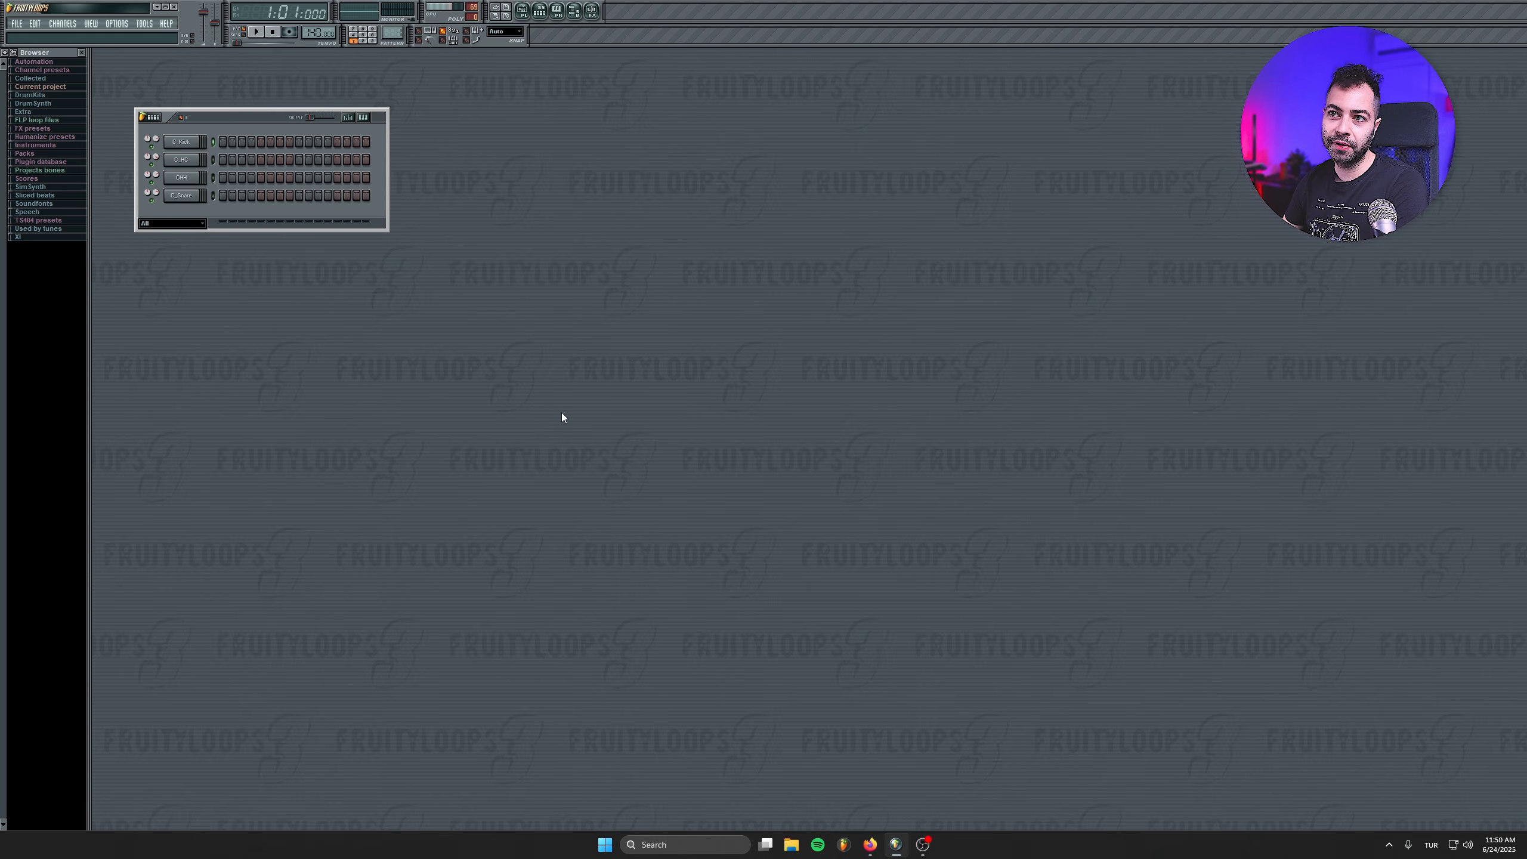
Preview the Alternate steps, Red clock and Smaller steps skins in the general settings, and restore the Default skin.
click(117, 24)
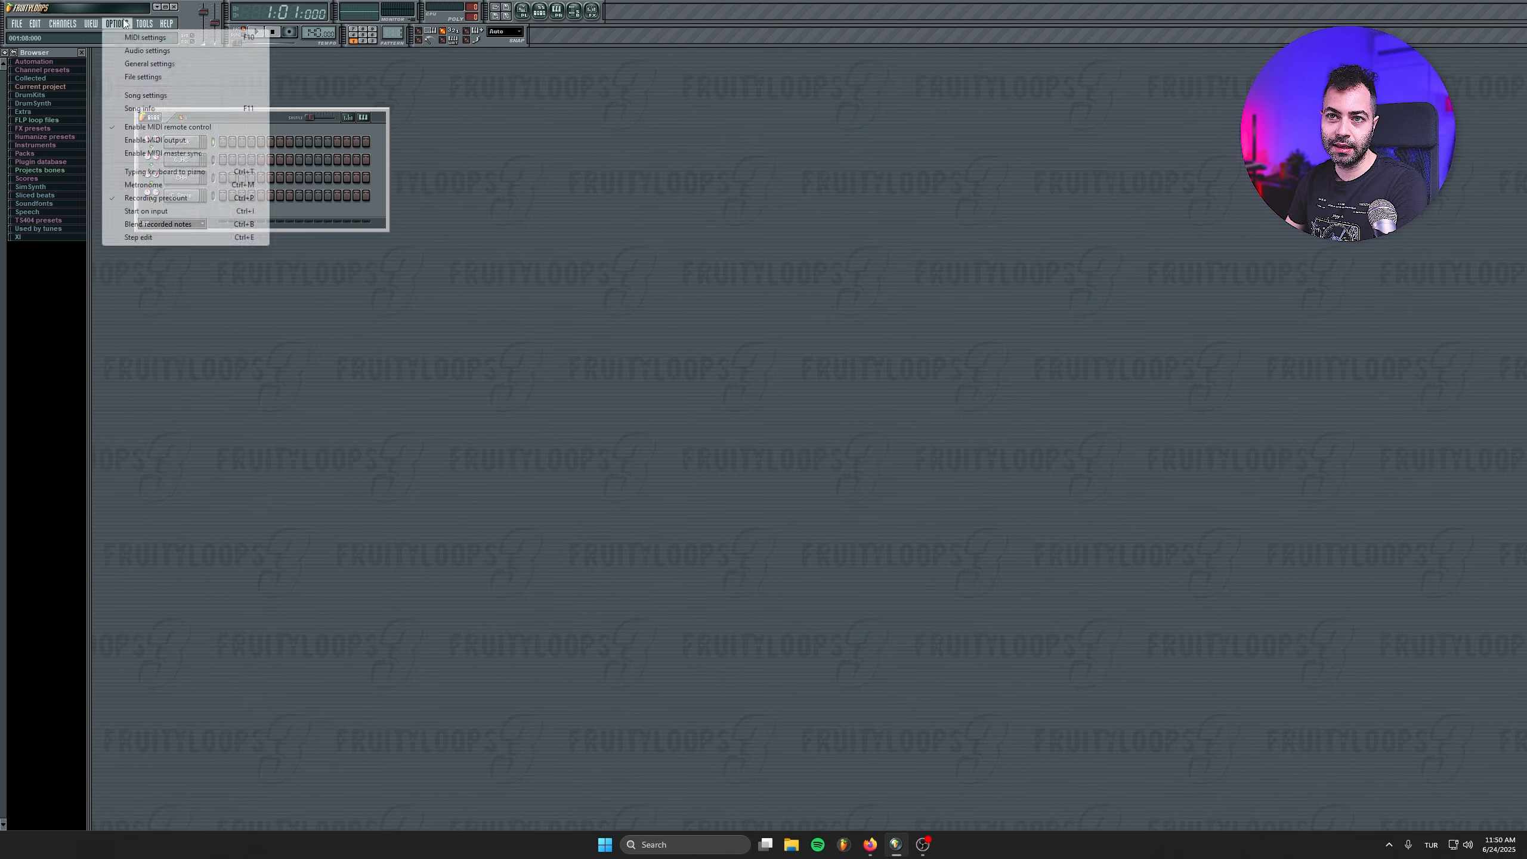
click(138, 63)
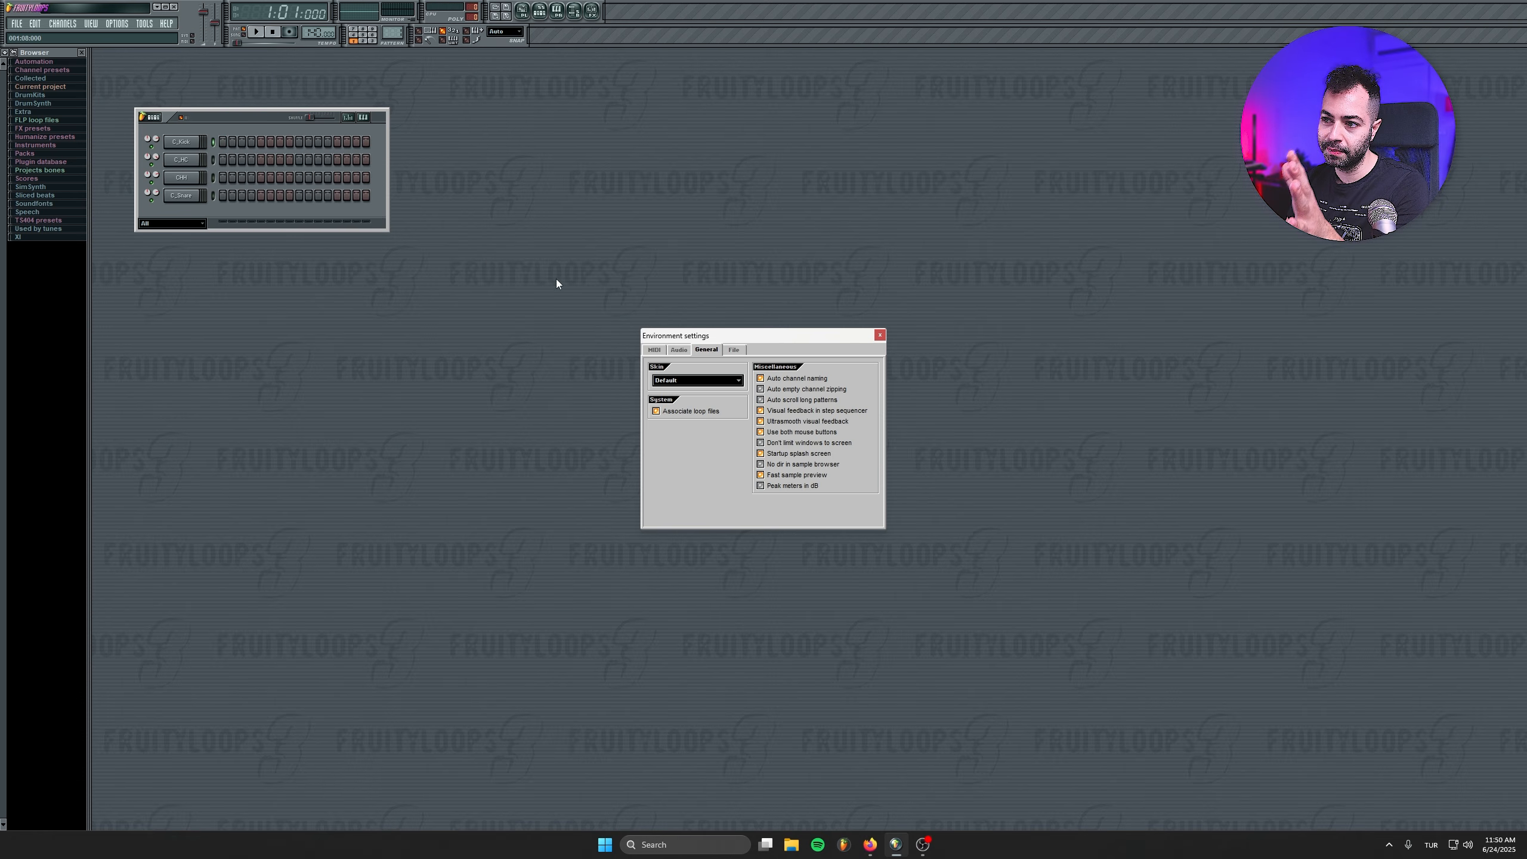
click(697, 380)
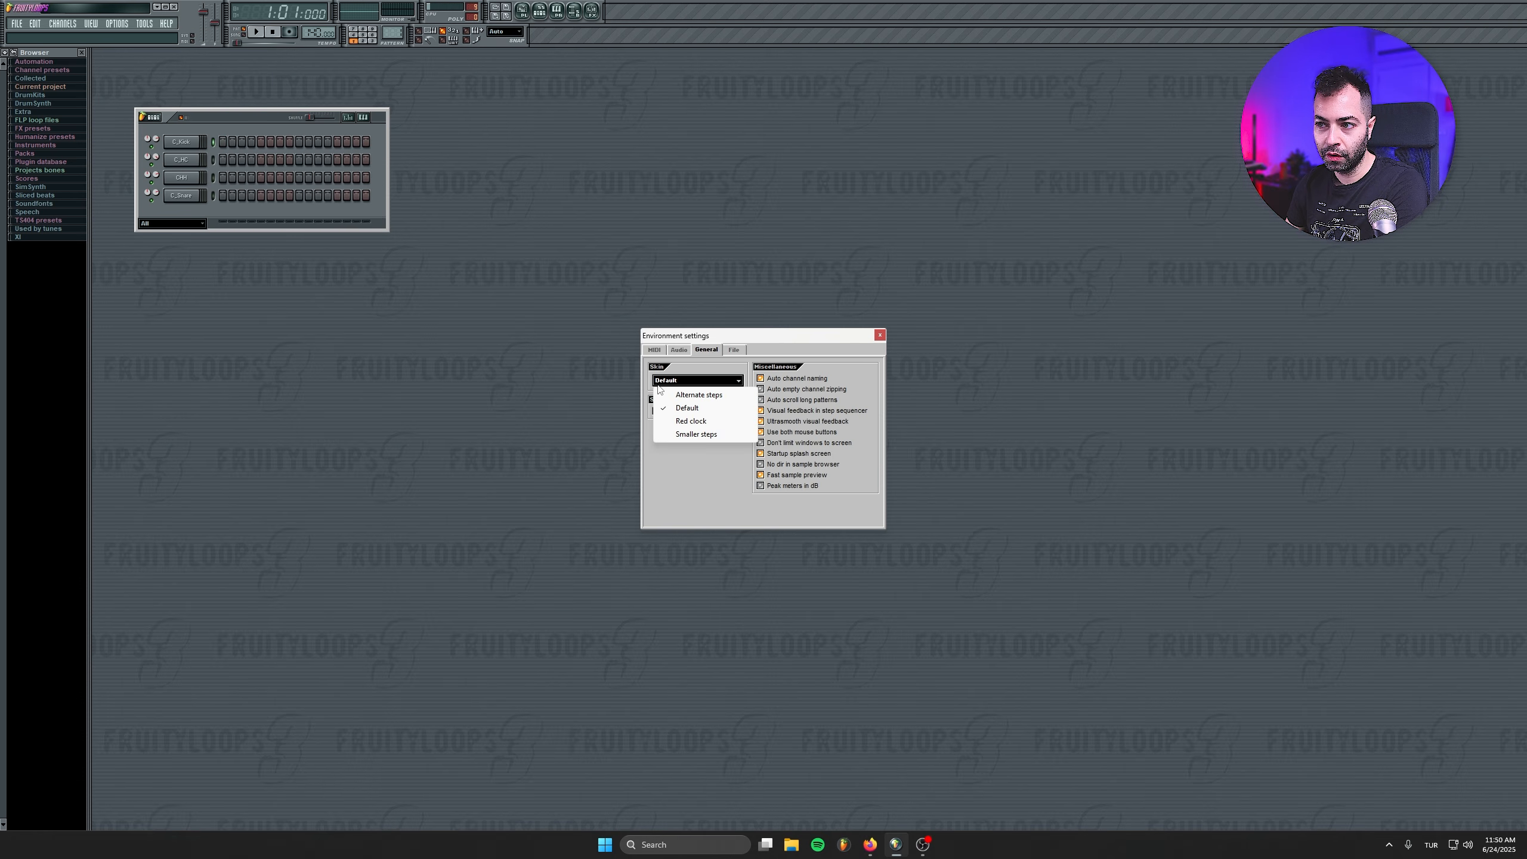
click(691, 397)
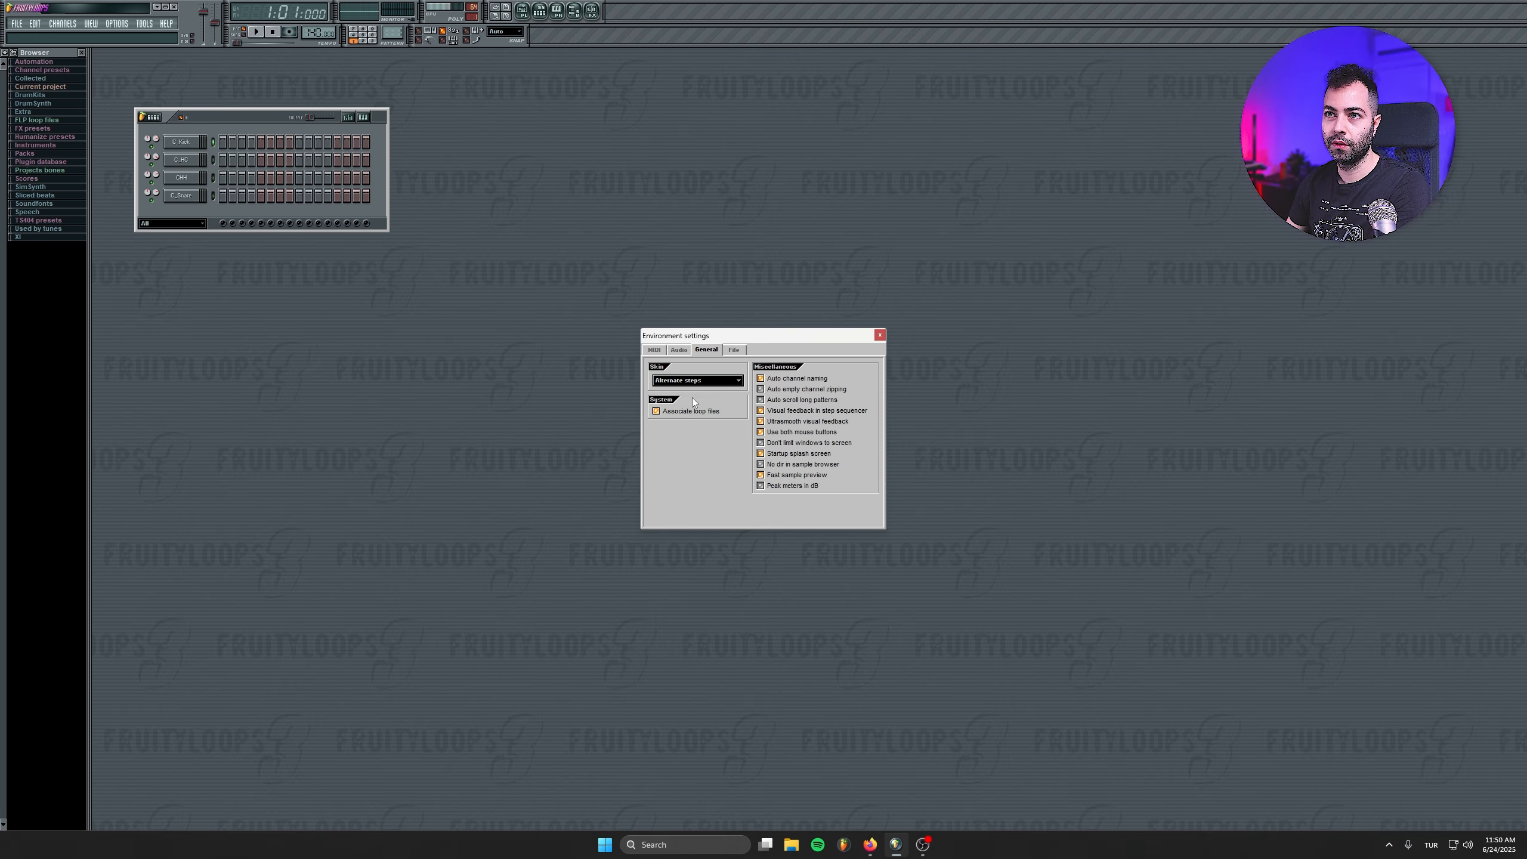
click(697, 380)
click(695, 419)
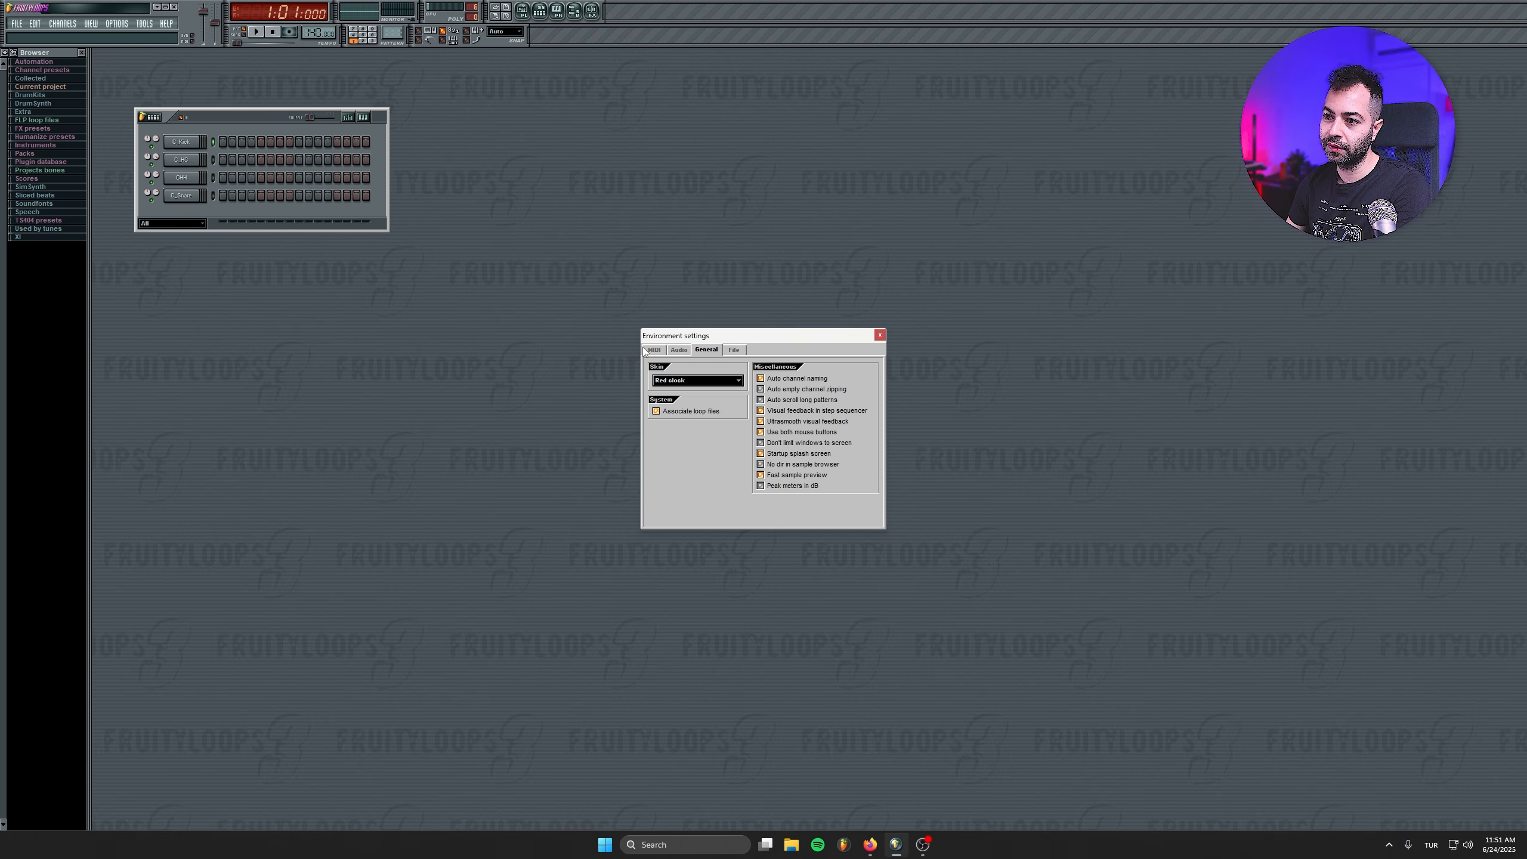
click(697, 380)
click(701, 437)
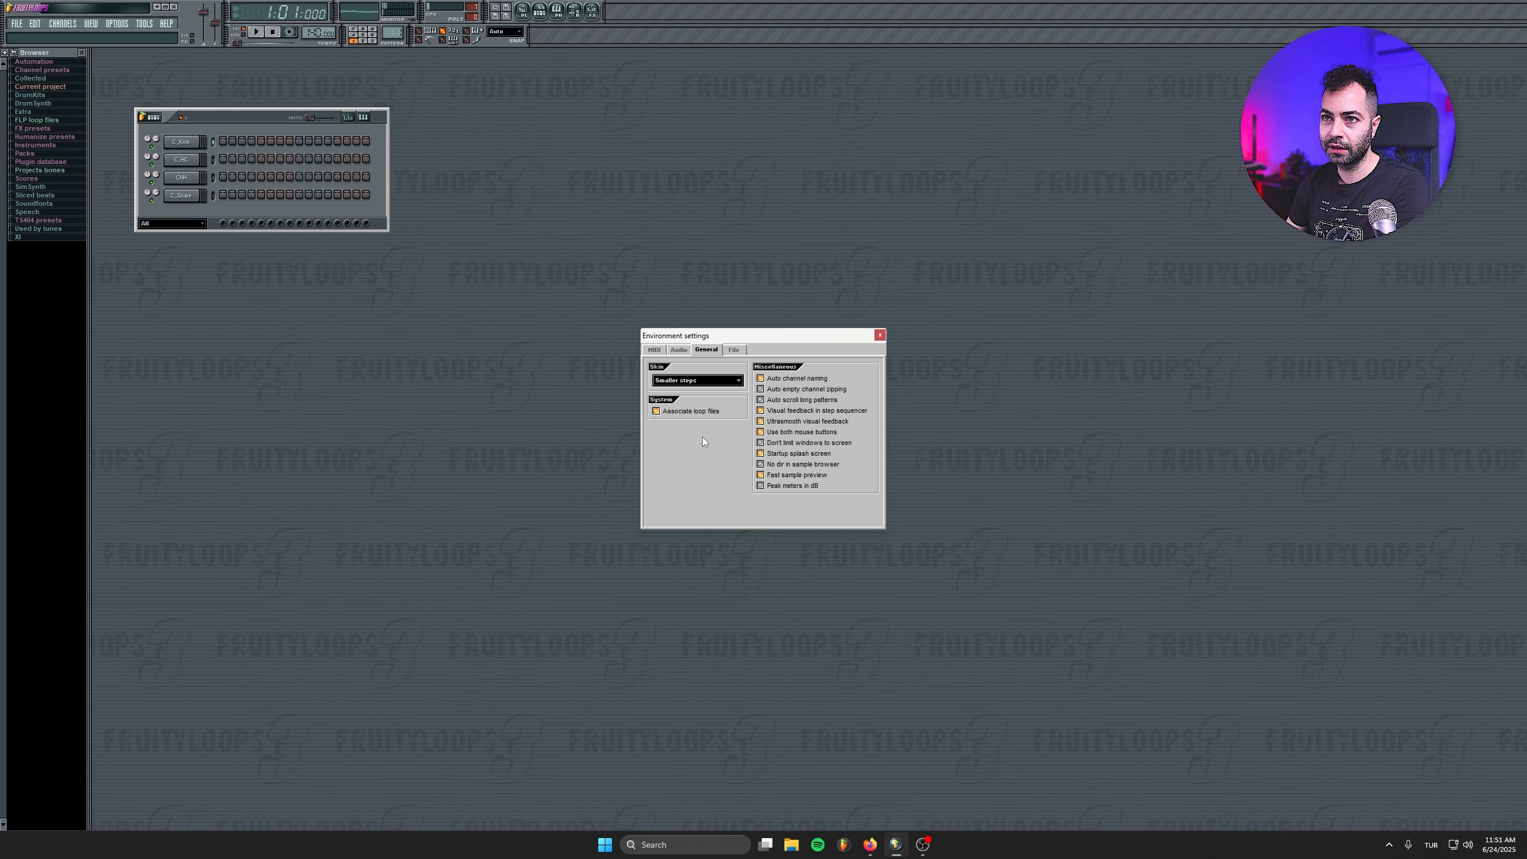
click(697, 380)
click(697, 388)
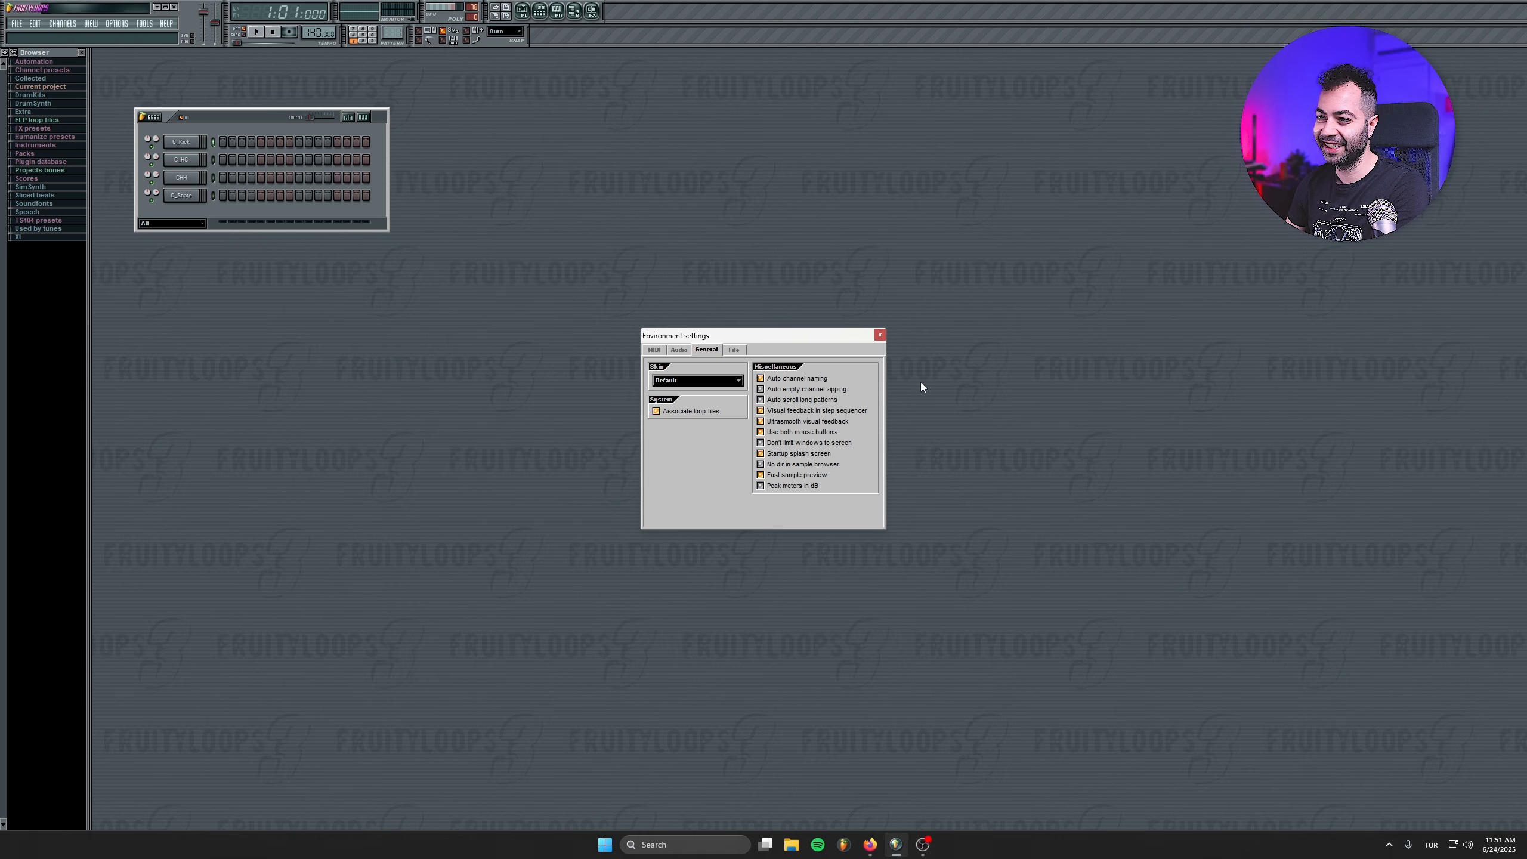
Look through the audio, file and MIDI pages of the environment settings and close the settings.
click(677, 351)
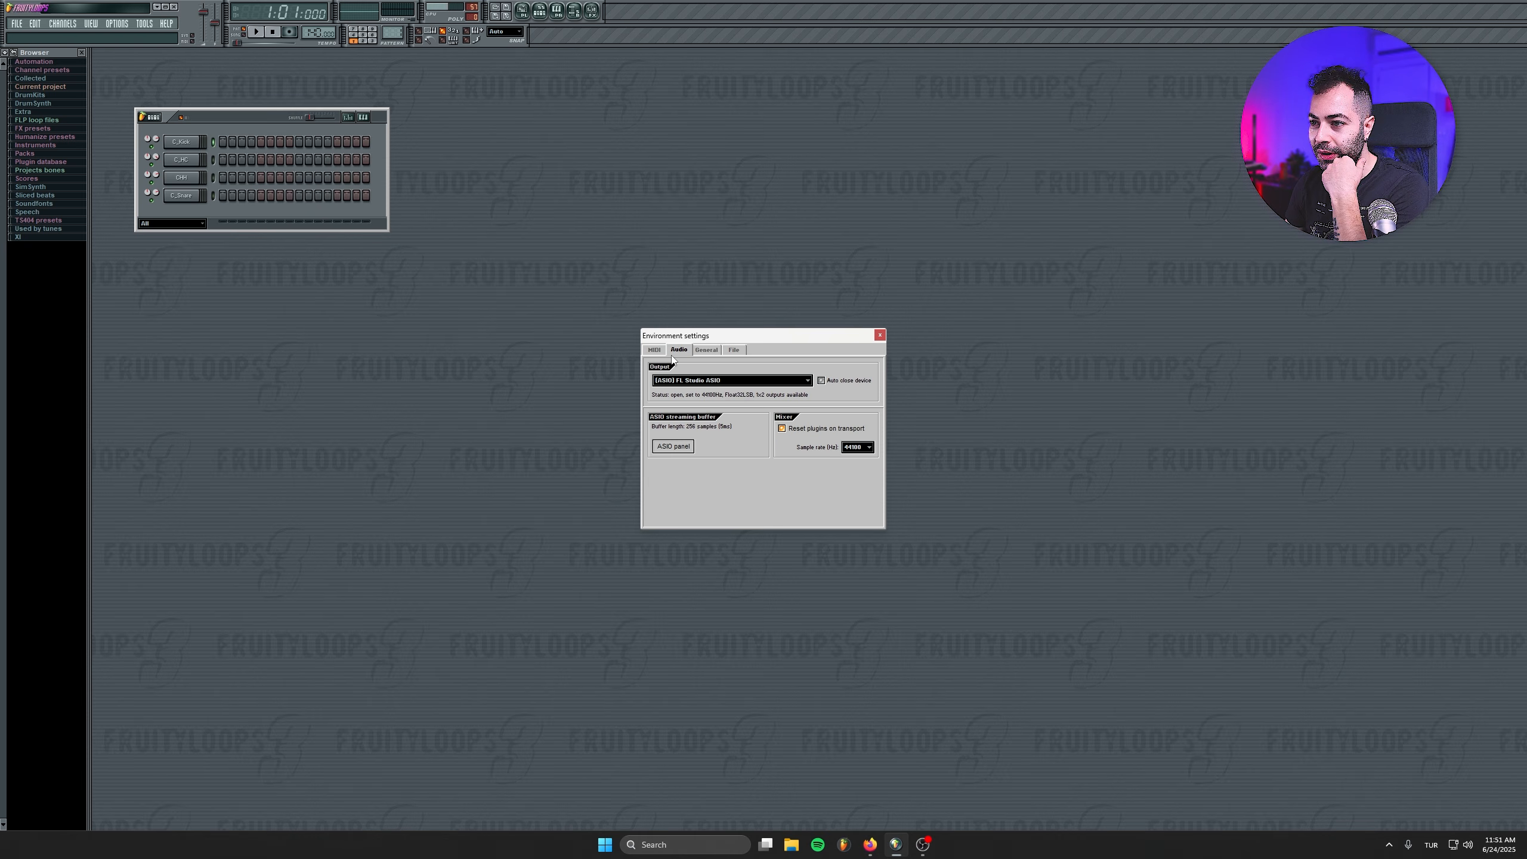
click(733, 350)
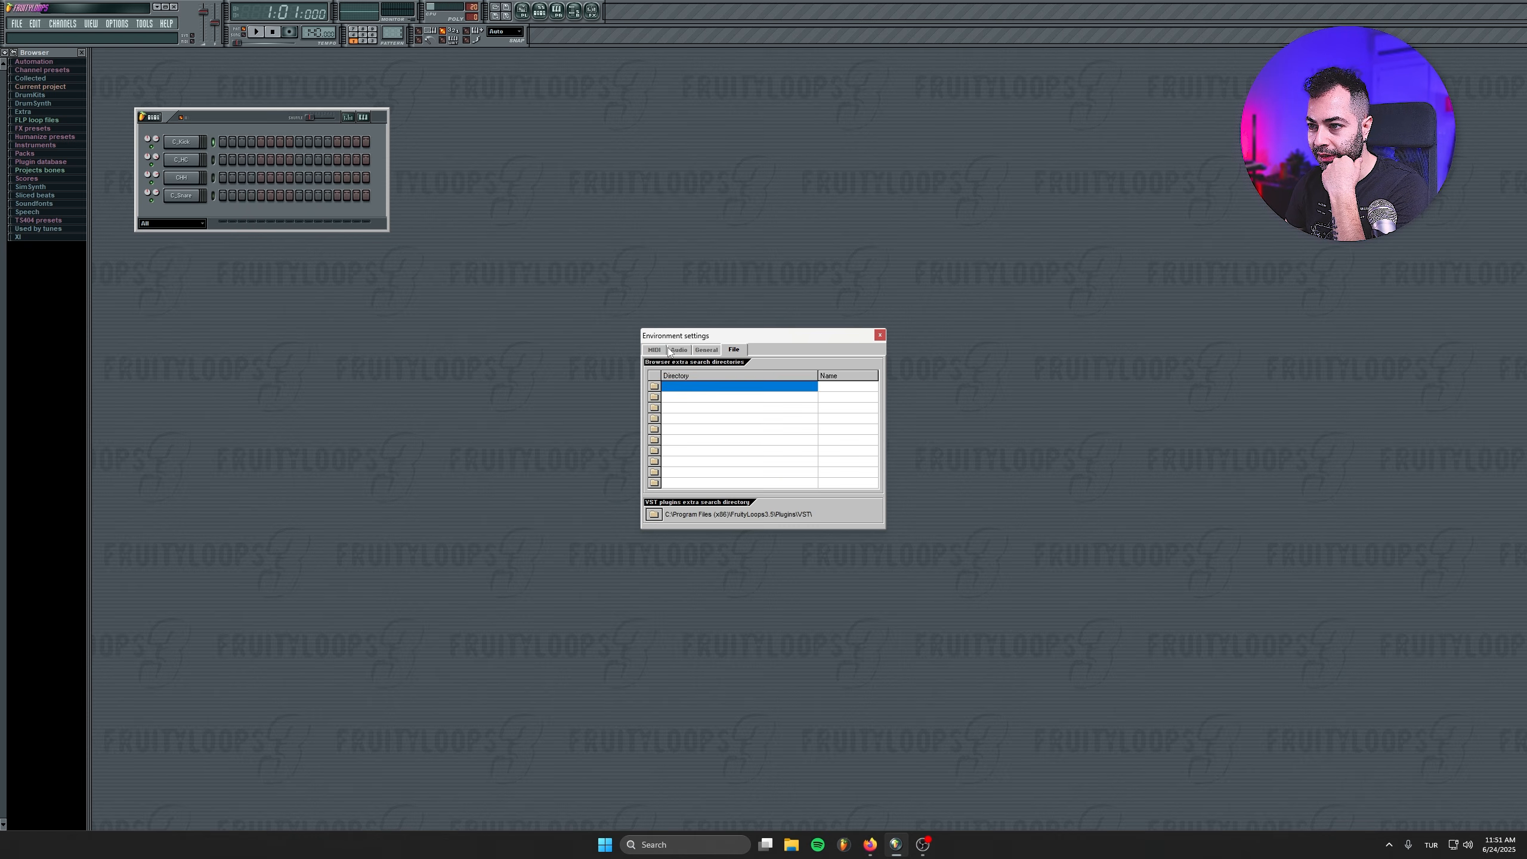
click(655, 349)
click(706, 350)
click(735, 350)
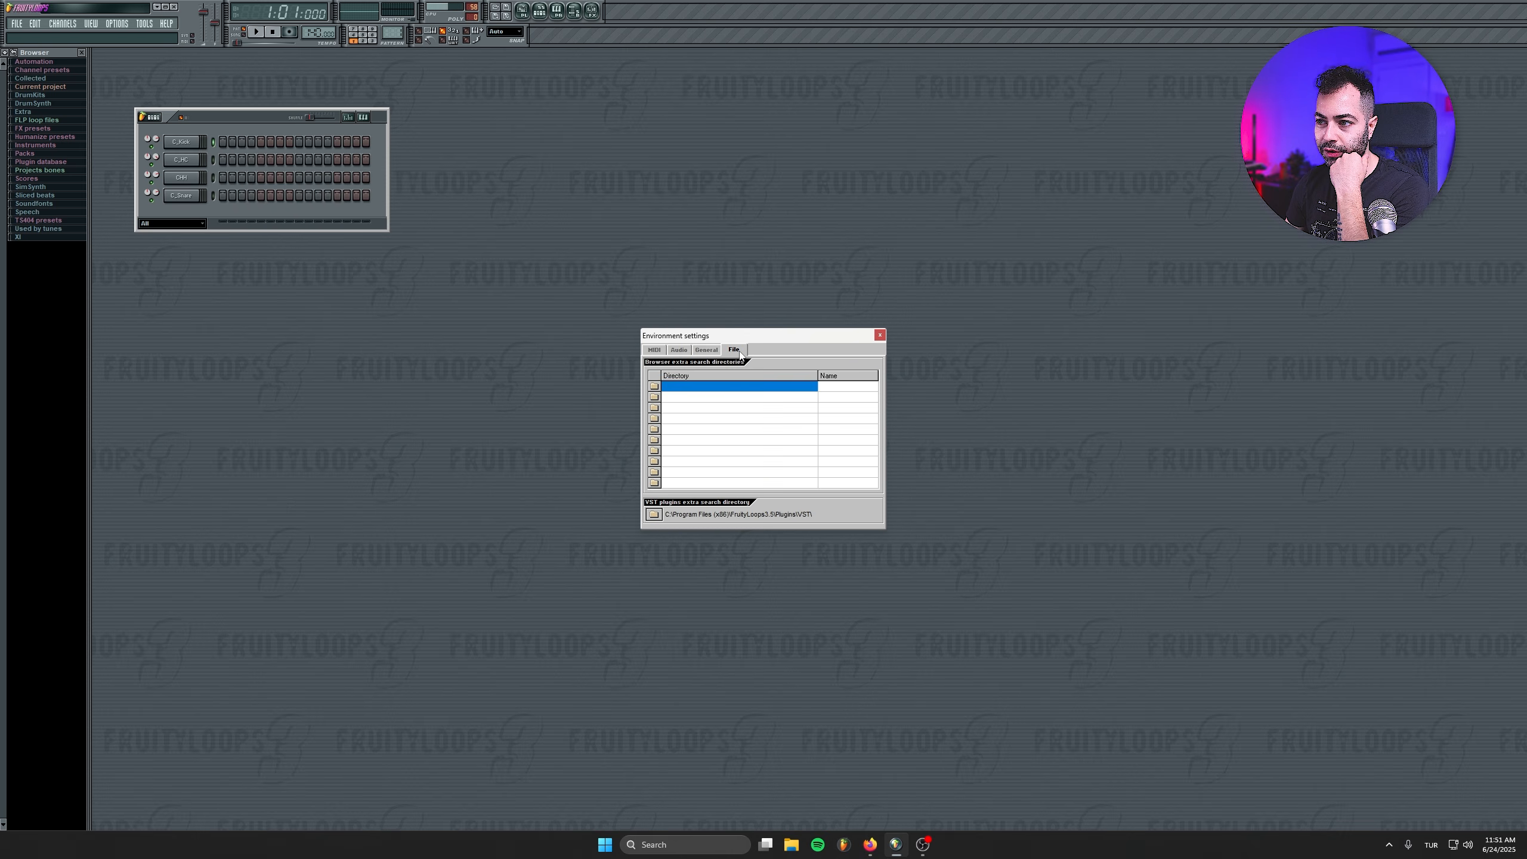
click(880, 336)
Open the playlist beside the step sequencer and play a C_Kick pattern with hits on steps 1, 5, 9 and 13.
drag(239, 117, 208, 264)
click(523, 10)
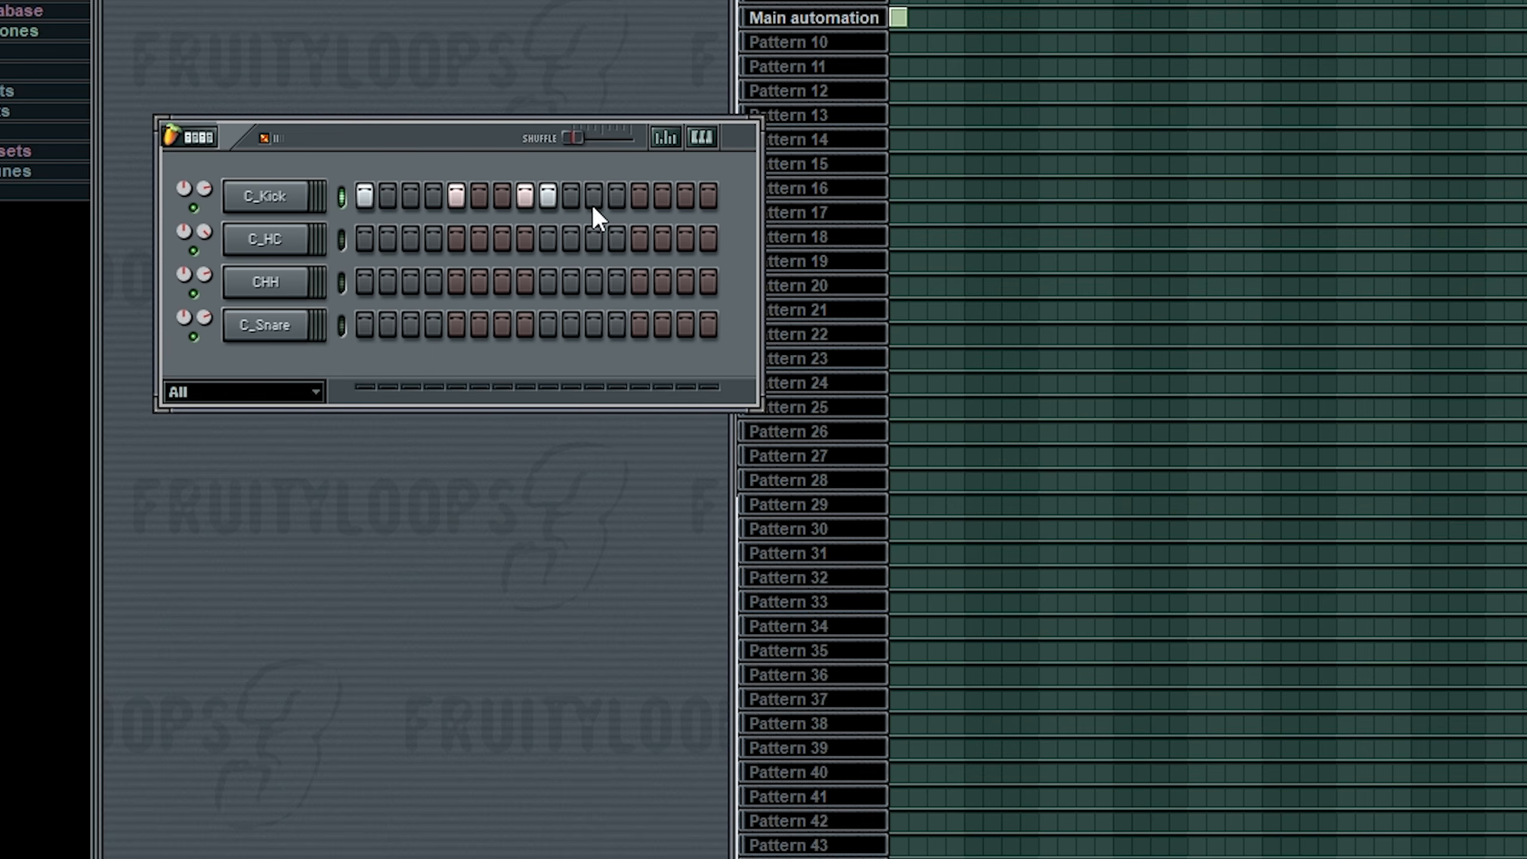
key(space)
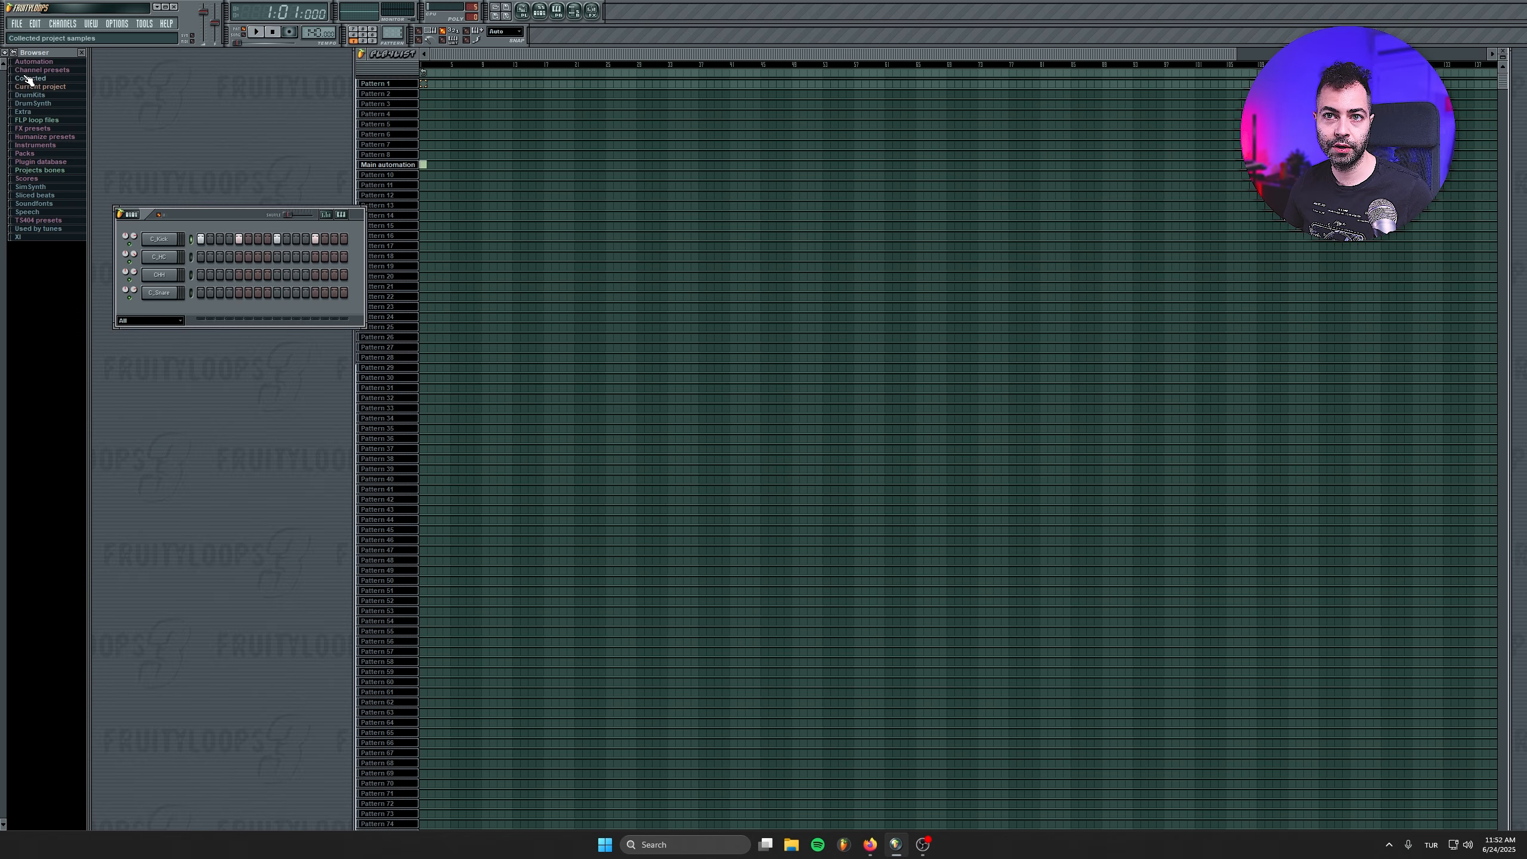
Browse the DrumKits and DrumSynth folders, try the 808 kit, and load the Basic TS404 kit.
click(46, 205)
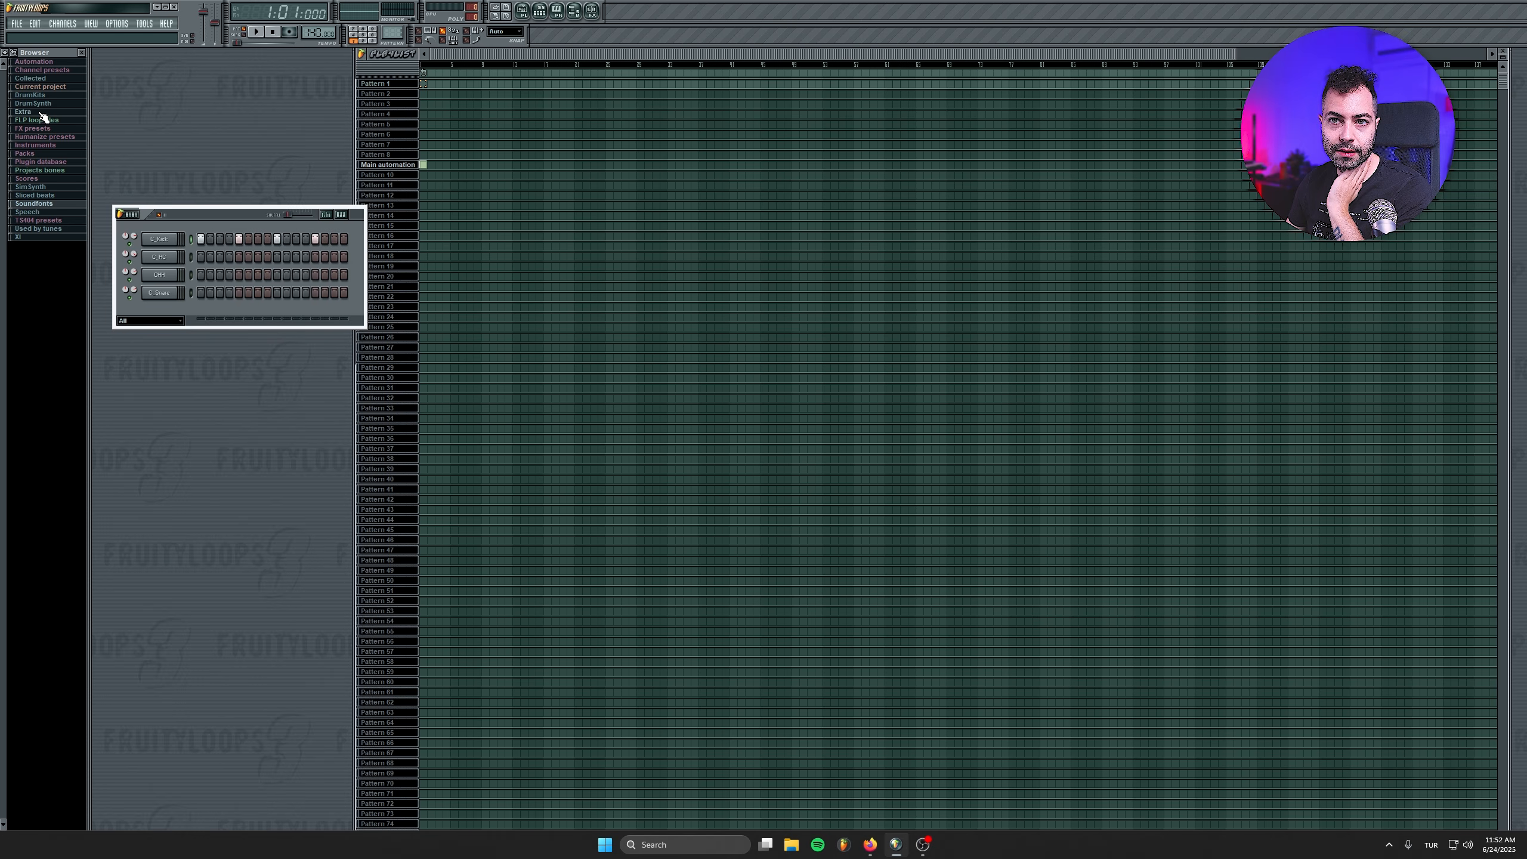
click(33, 95)
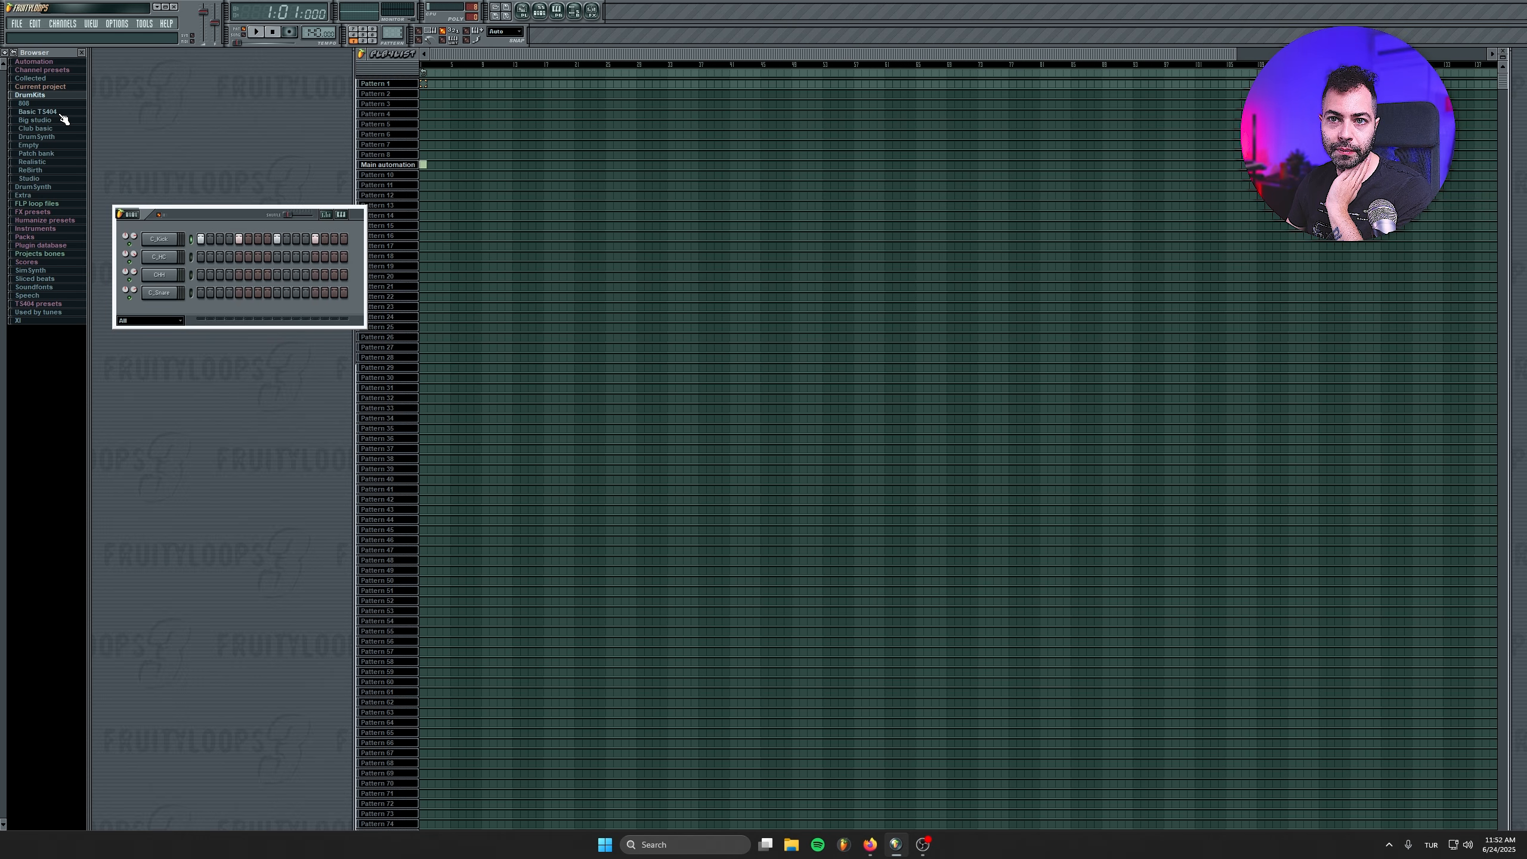
click(32, 188)
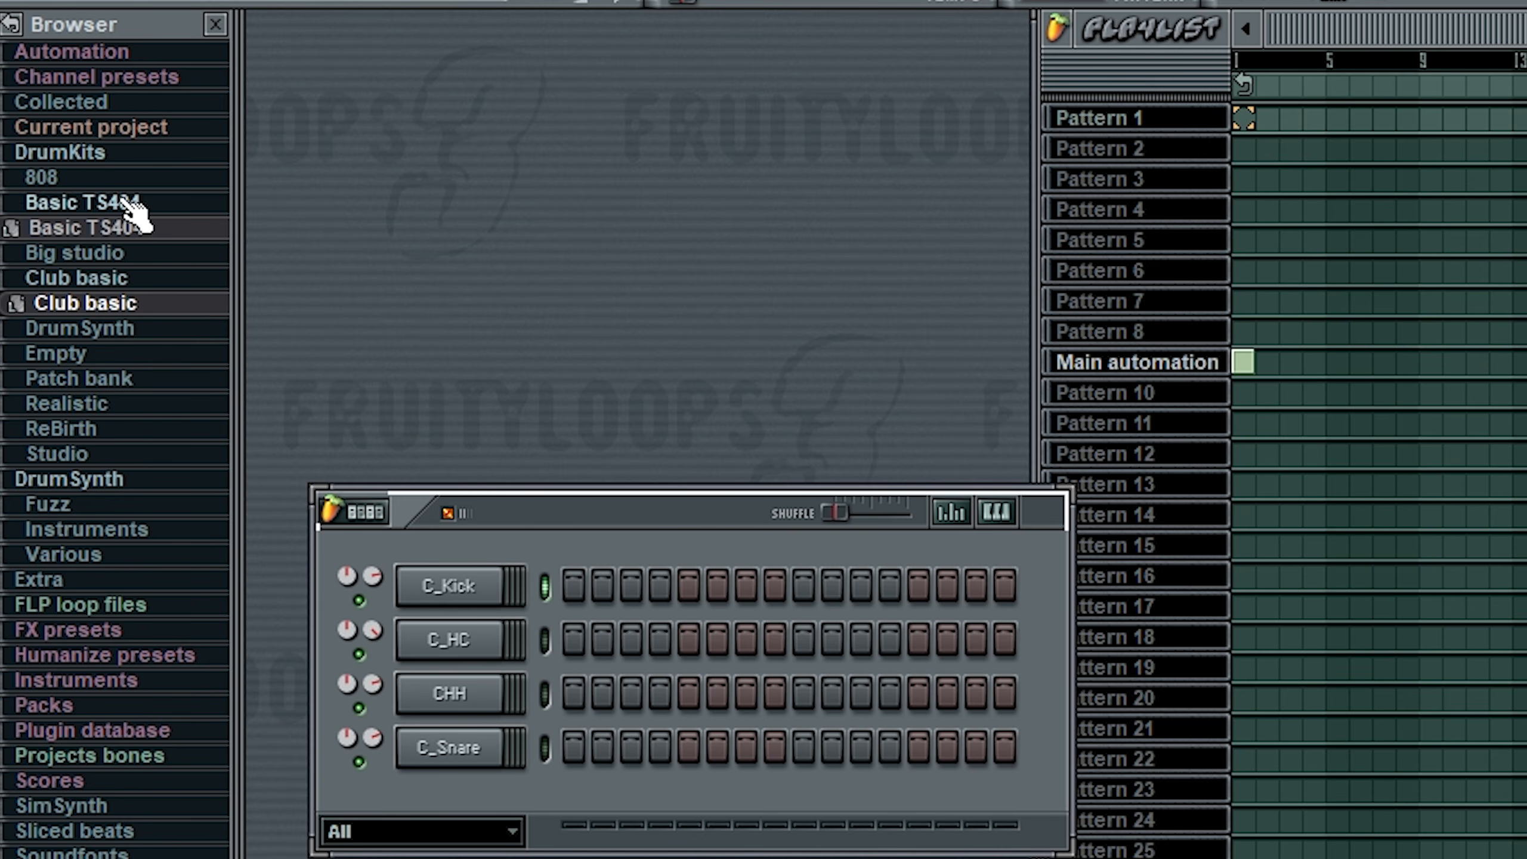
click(120, 180)
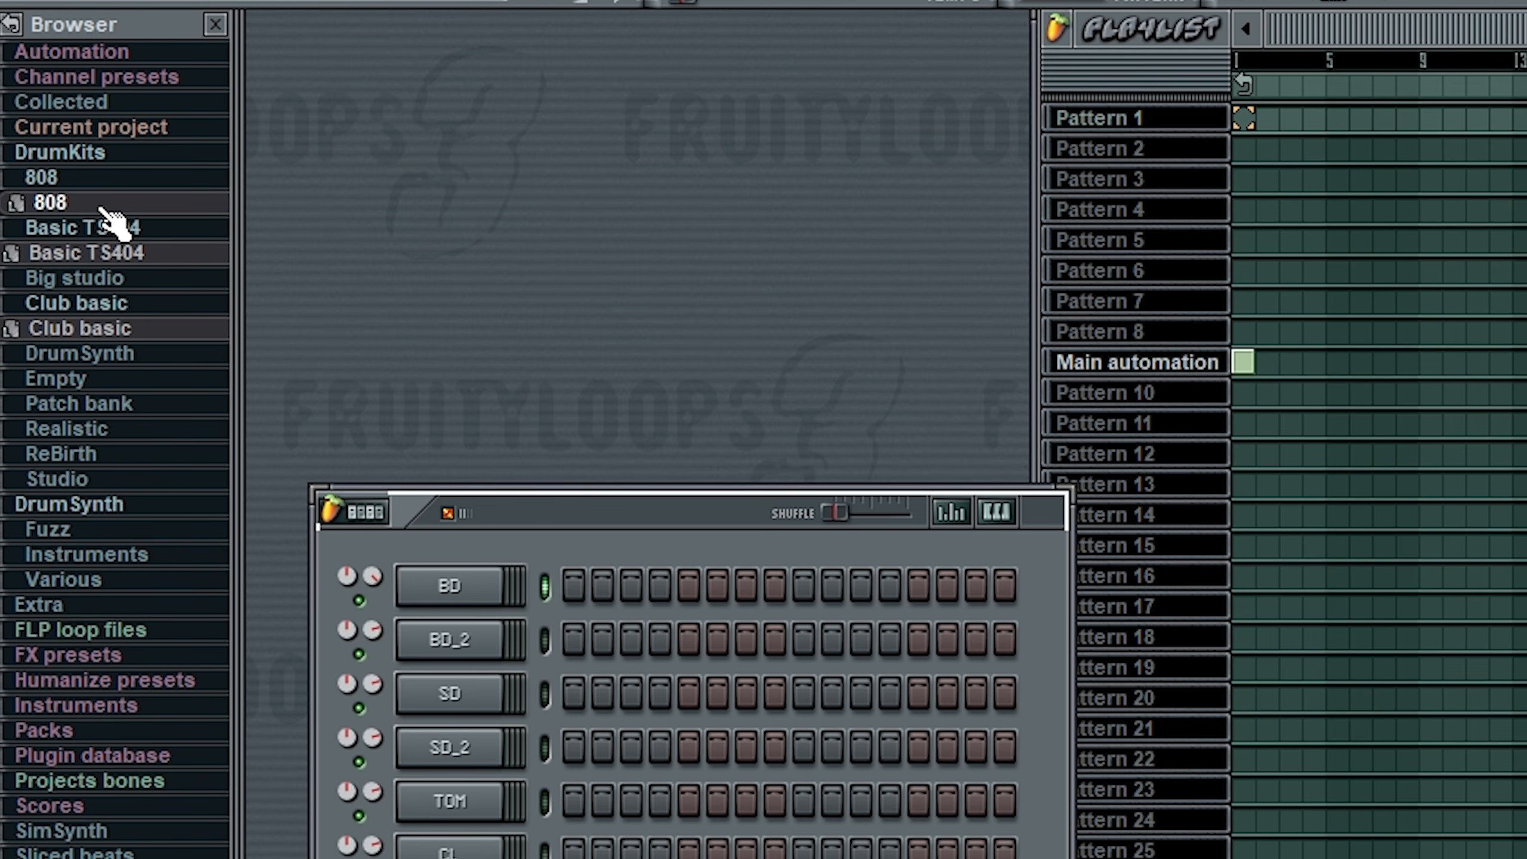
drag(710, 515, 977, 406)
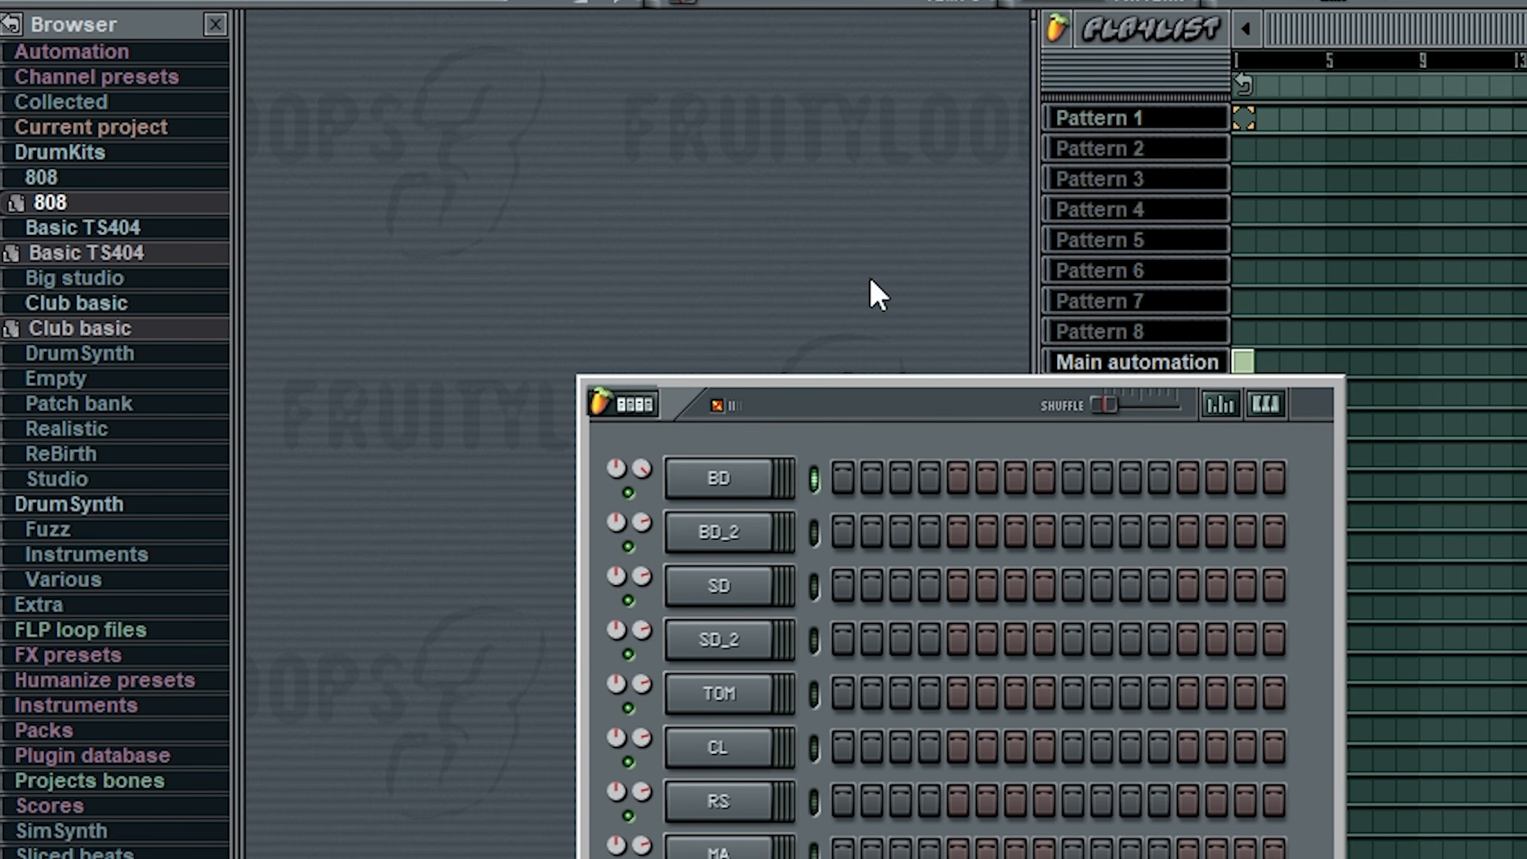
click(55, 252)
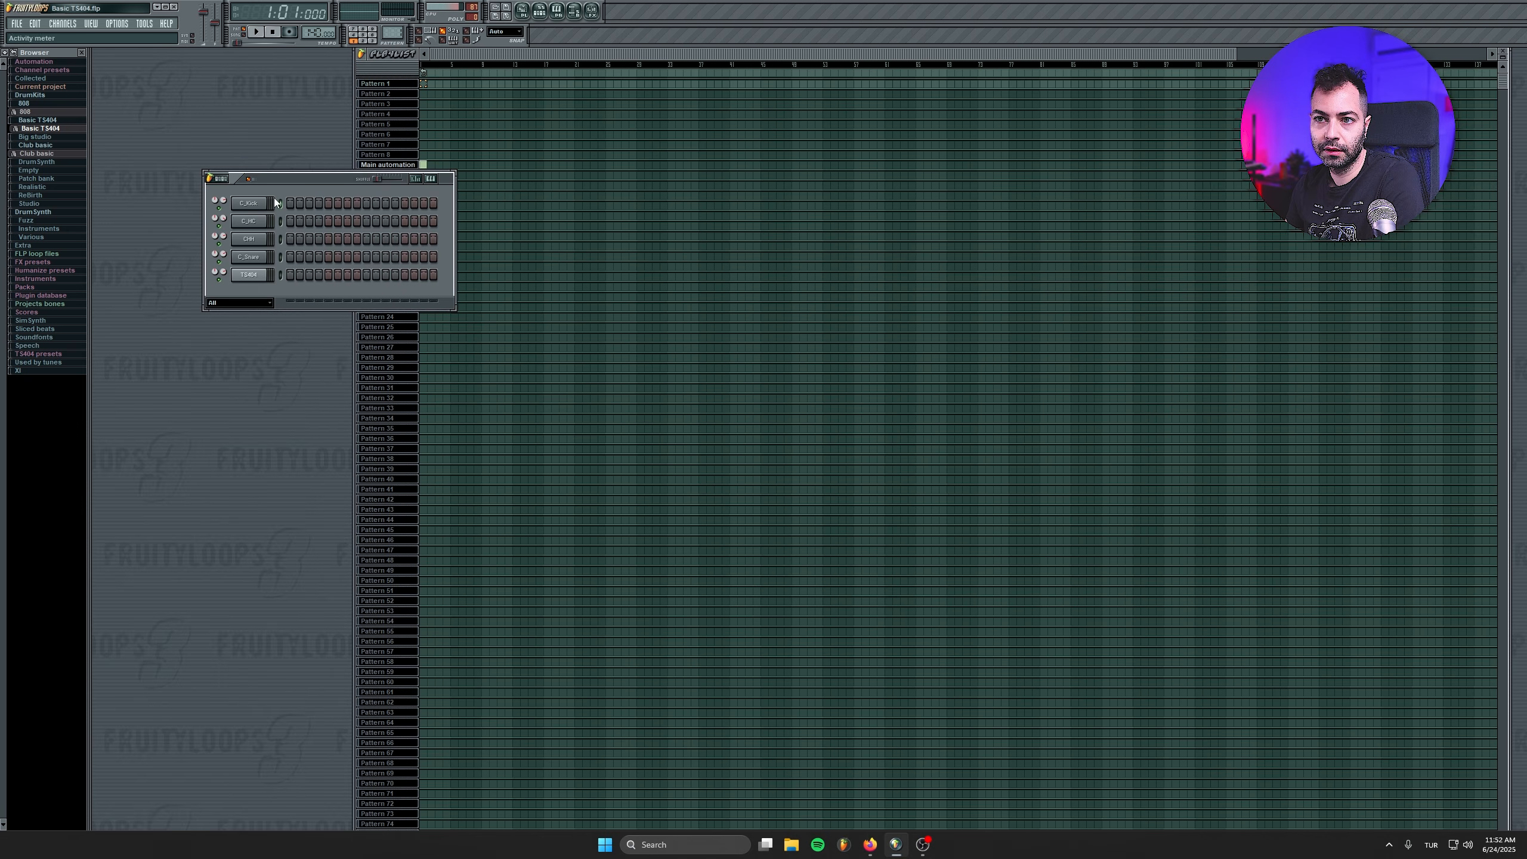
Place C_Kick hits on steps 1, 5, 9 and 13 and play the pattern.
click(289, 203)
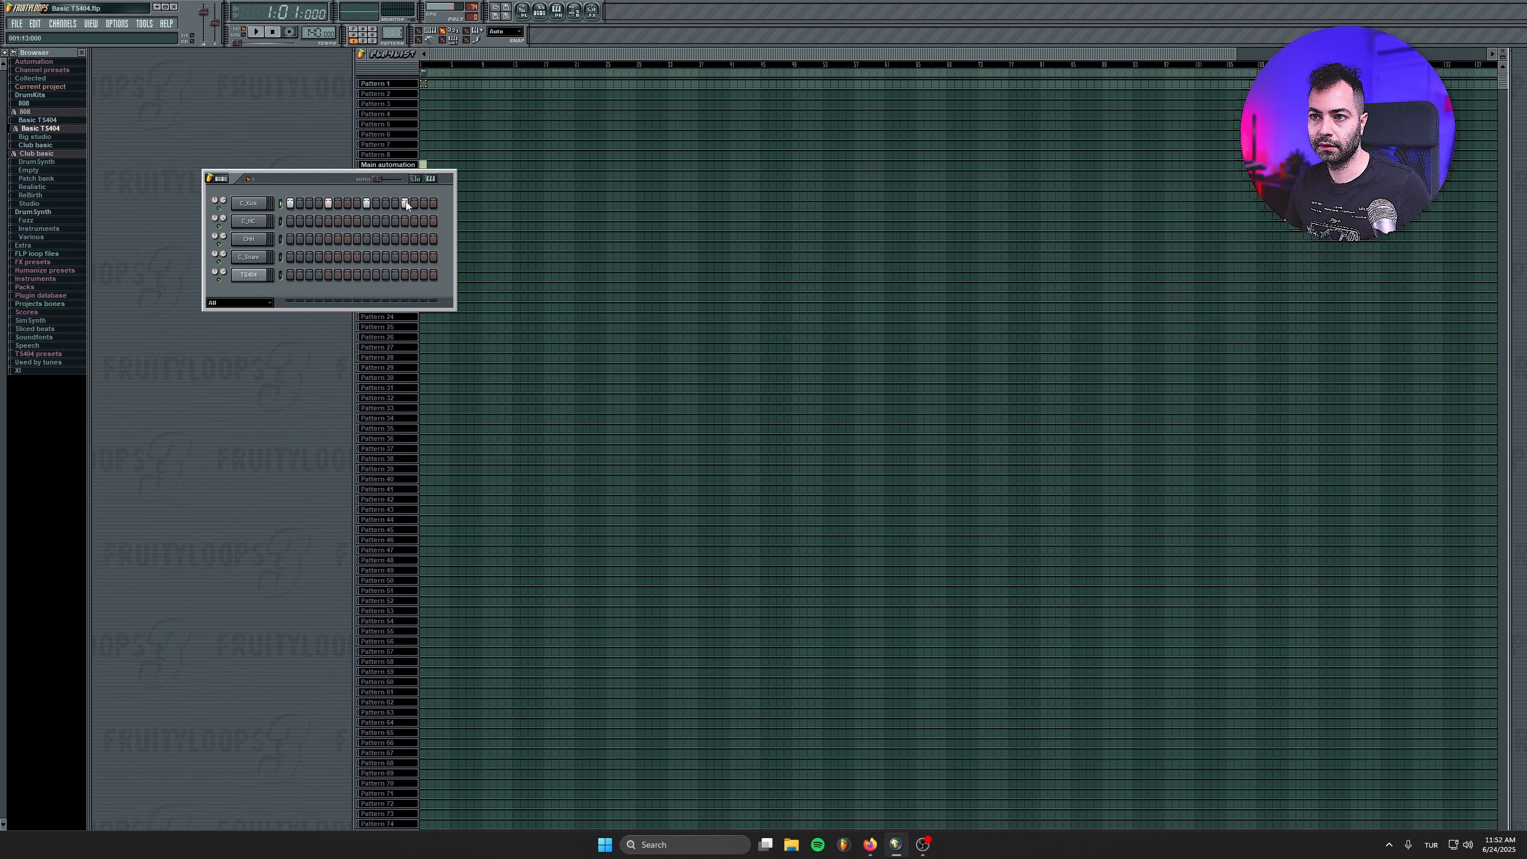
key(space)
drag(334, 179, 322, 204)
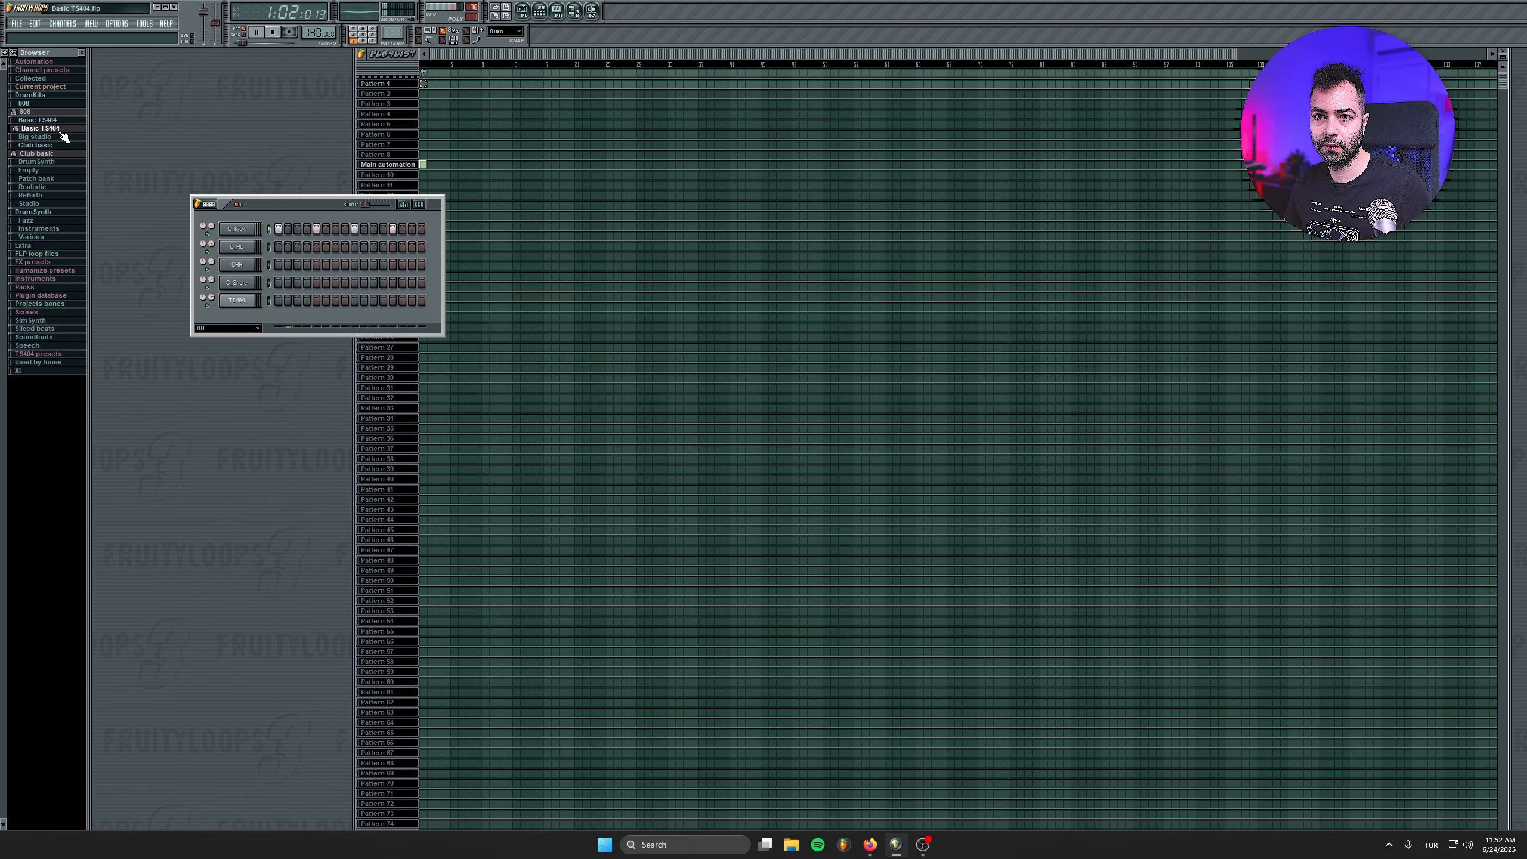
key(space)
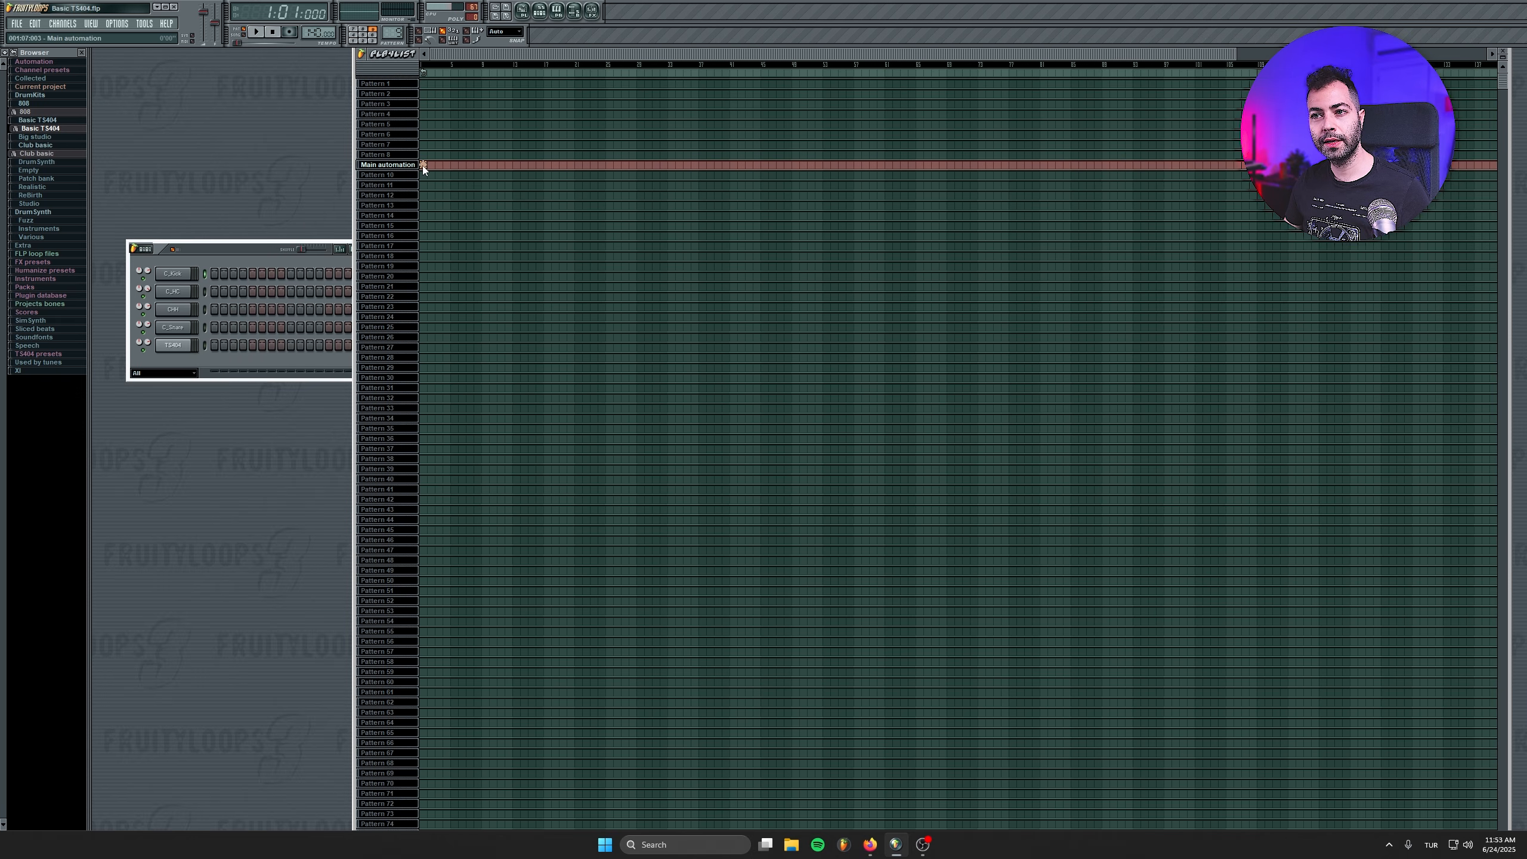
Select Pattern 1 and fill its playlist row with the pattern from bar 1 to bar 12.
click(386, 95)
click(386, 82)
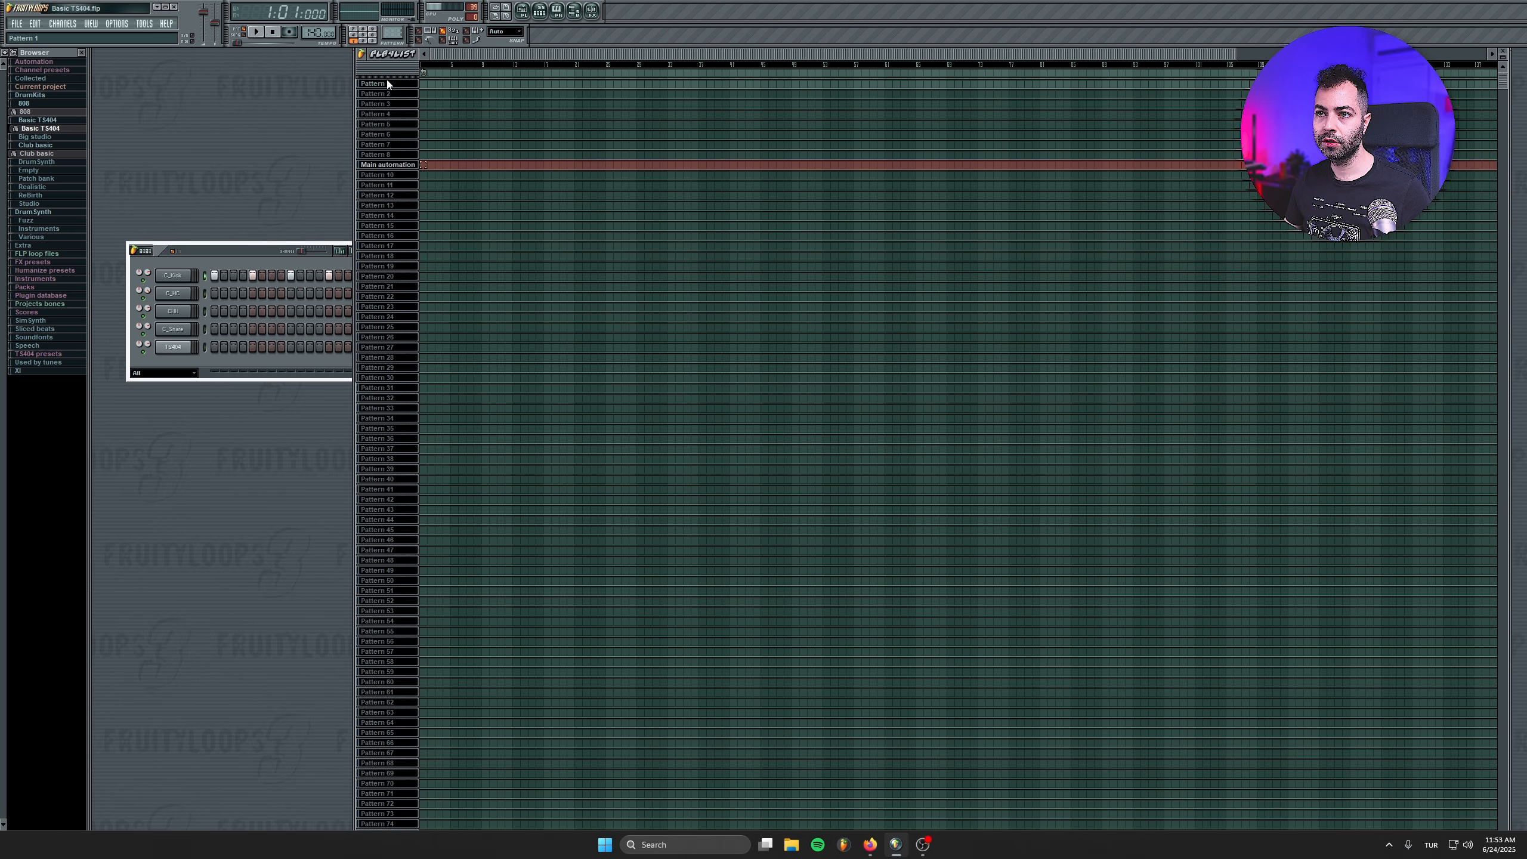
drag(248, 253, 246, 235)
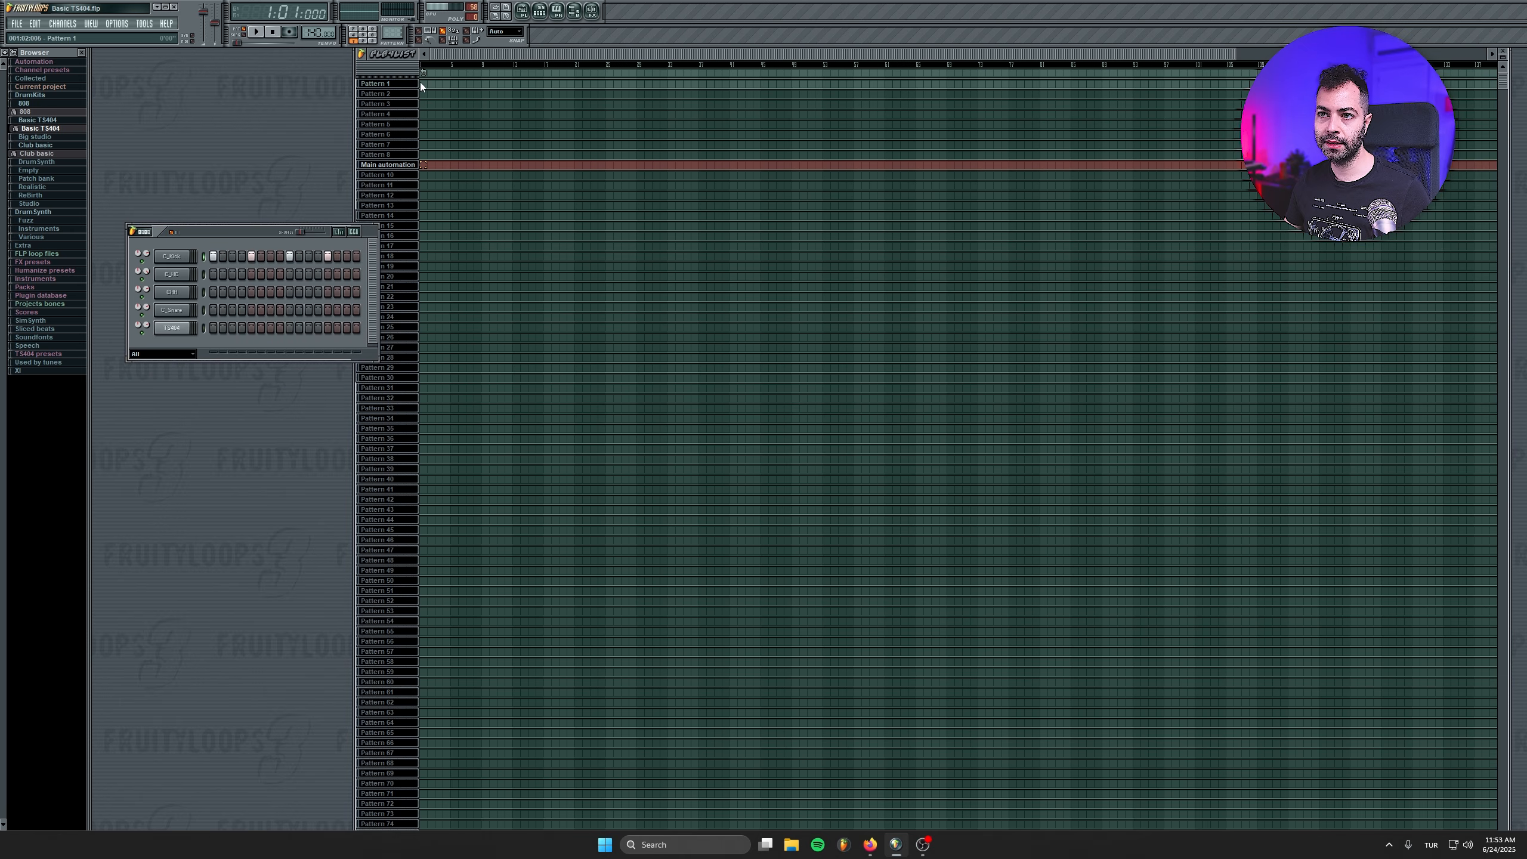
drag(423, 83, 478, 85)
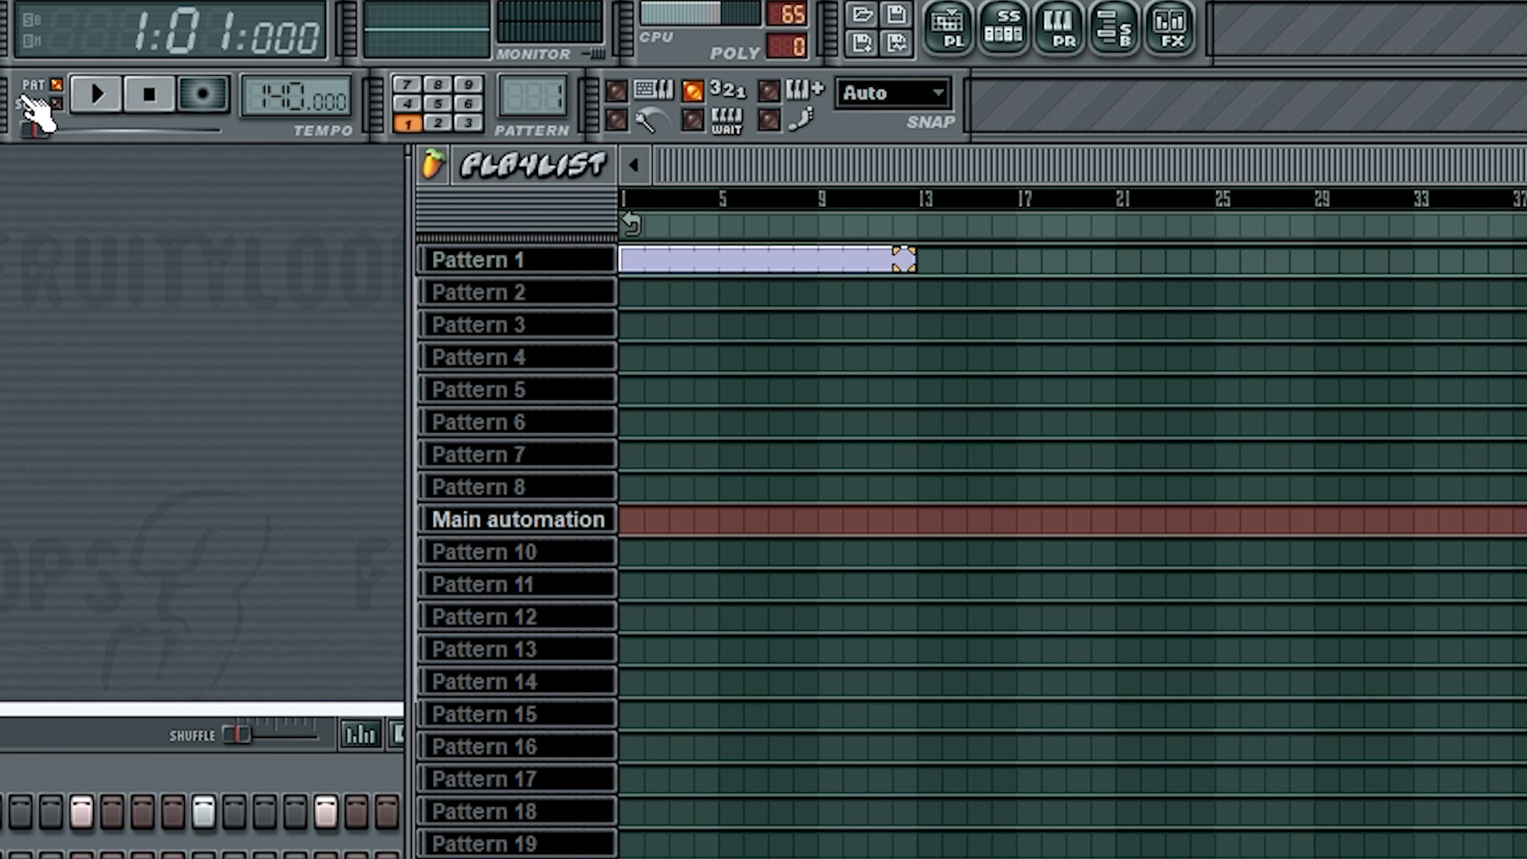
Switch playback to song mode and listen to the Pattern 1 arrangement.
click(30, 102)
click(111, 99)
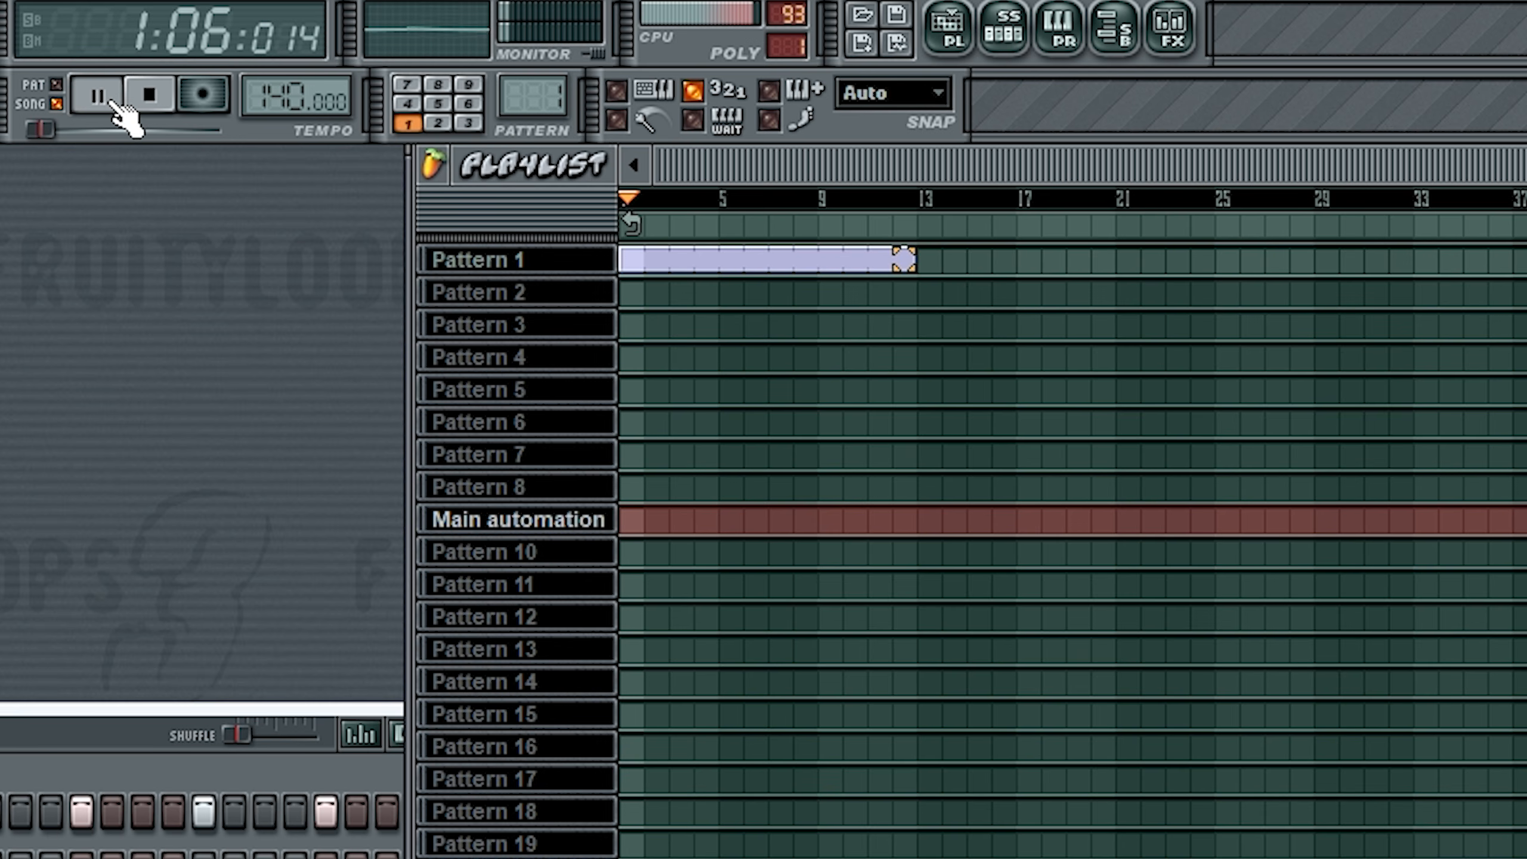
scroll(661, 424, down, 6)
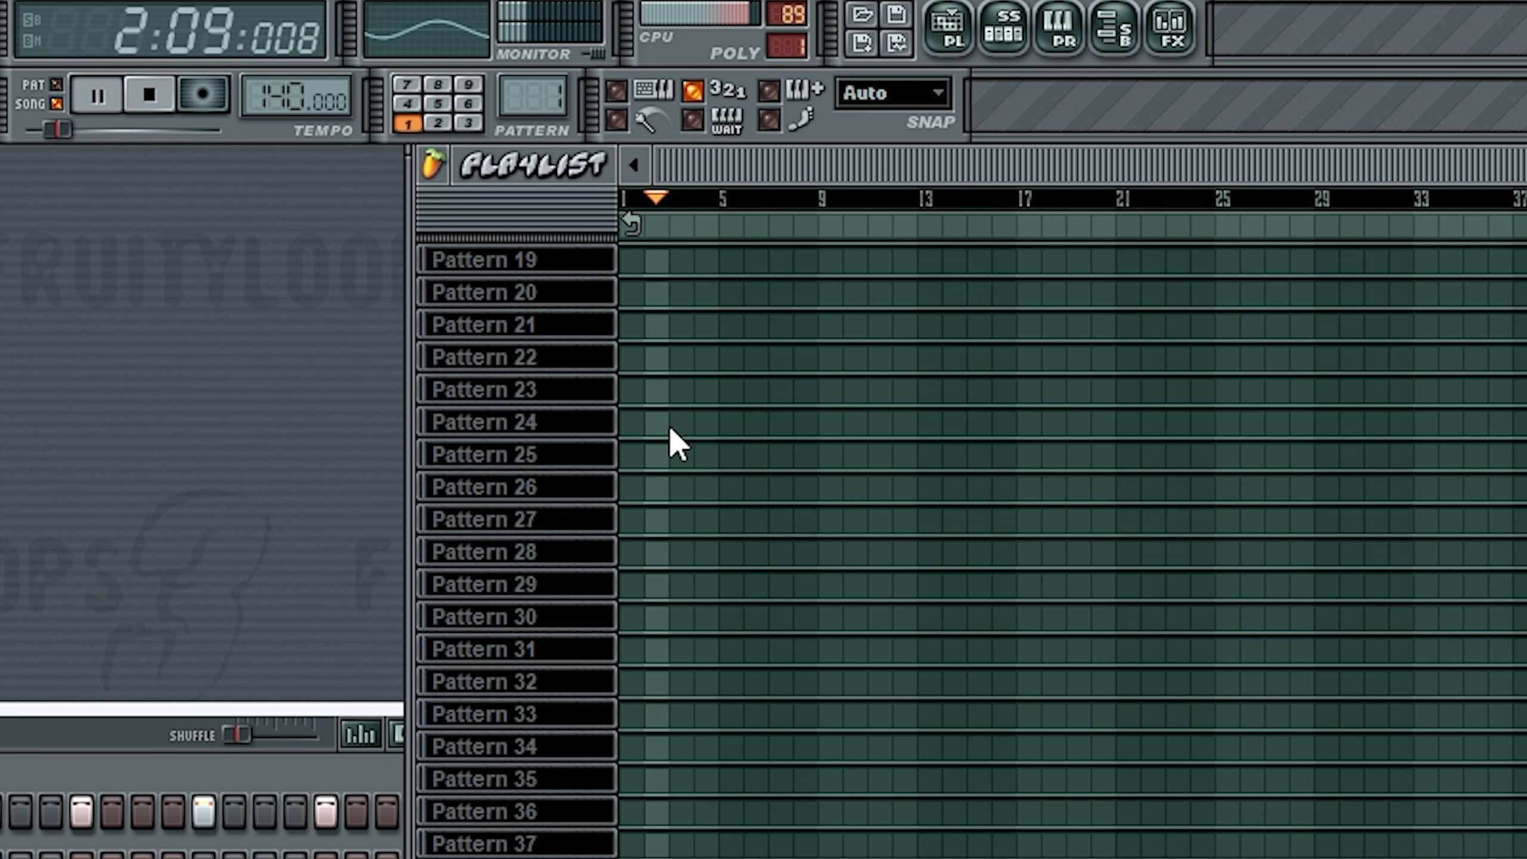
scroll(669, 428, up, 6)
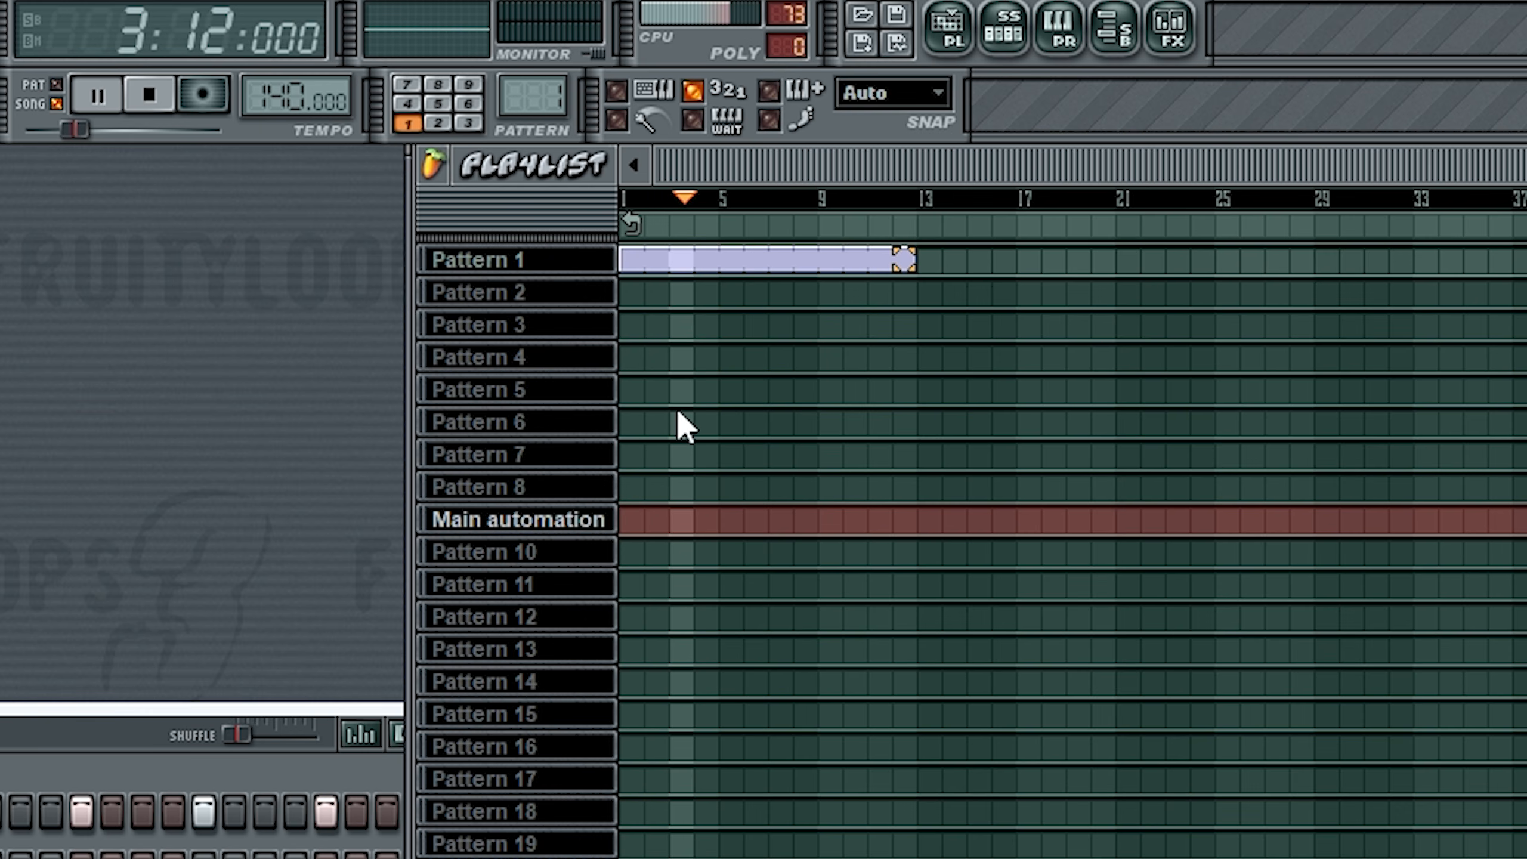
key(space)
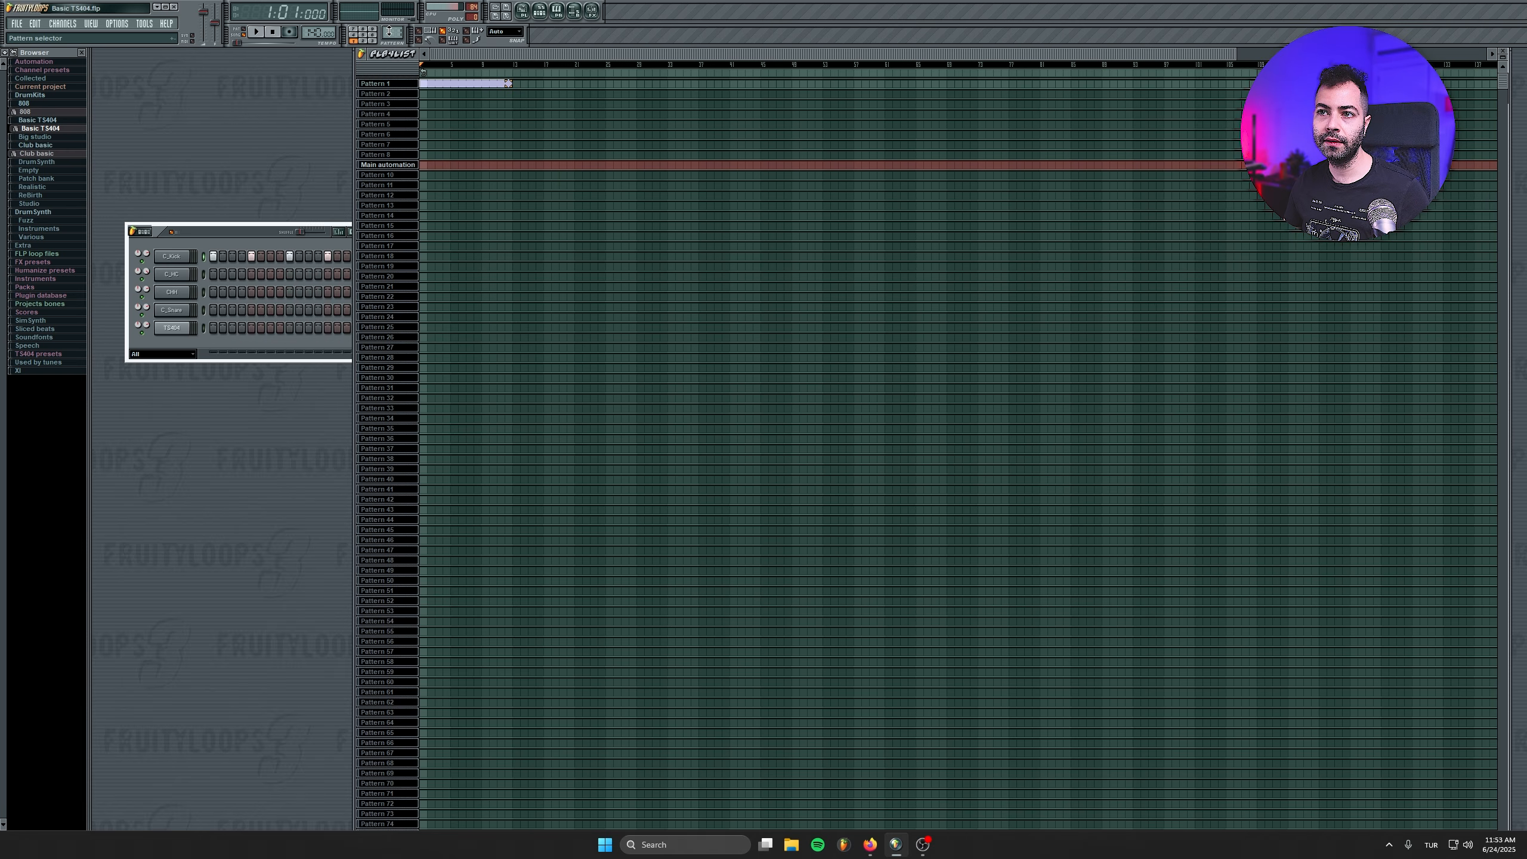
Select Pattern 2 and place C_HC hits on steps 3, 7, 11 and 15.
click(363, 41)
click(233, 274)
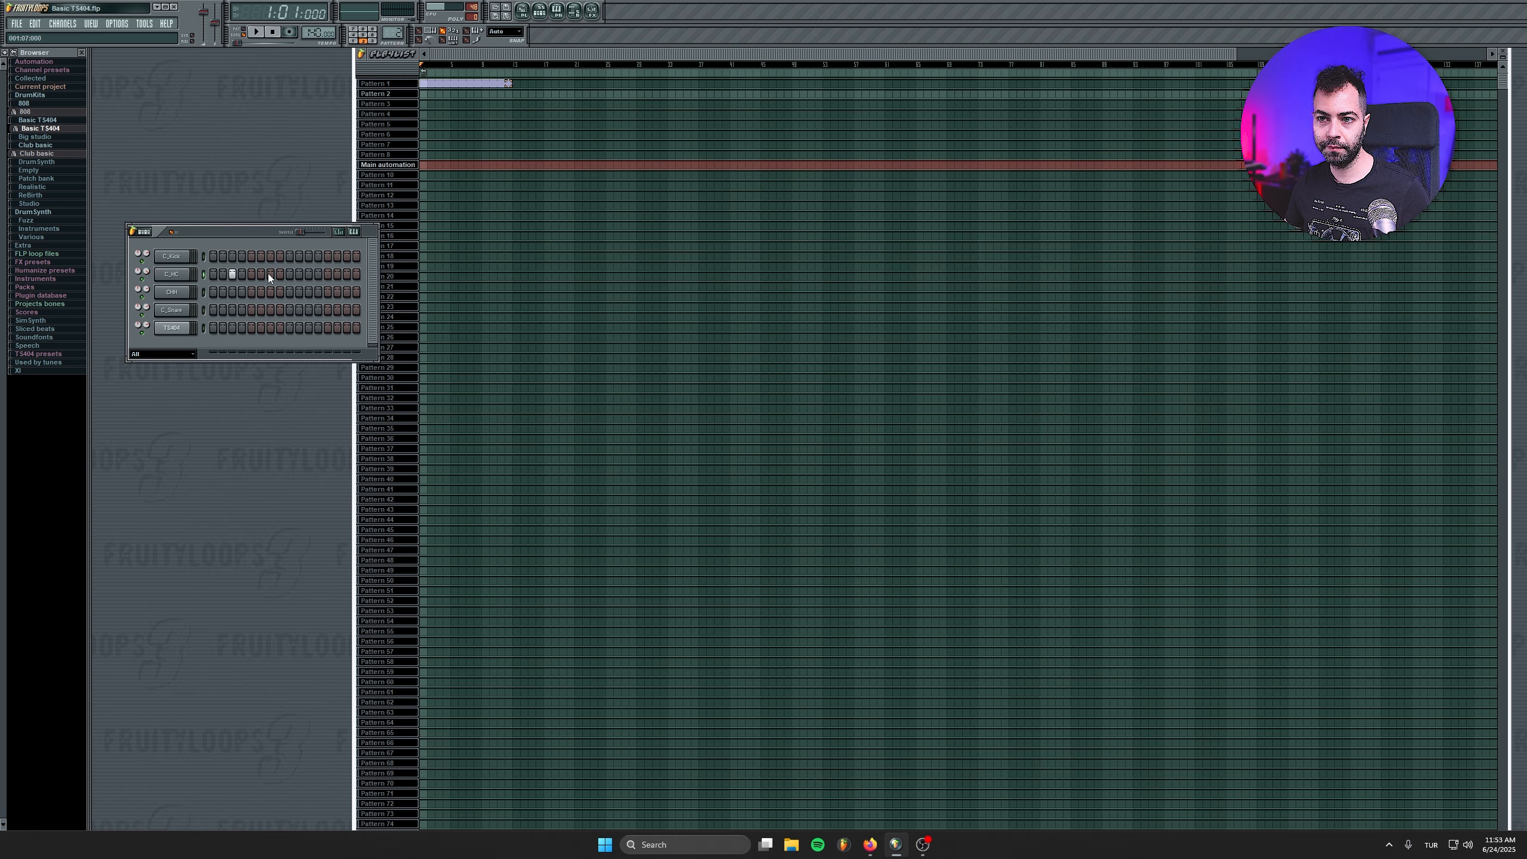
click(309, 274)
click(348, 274)
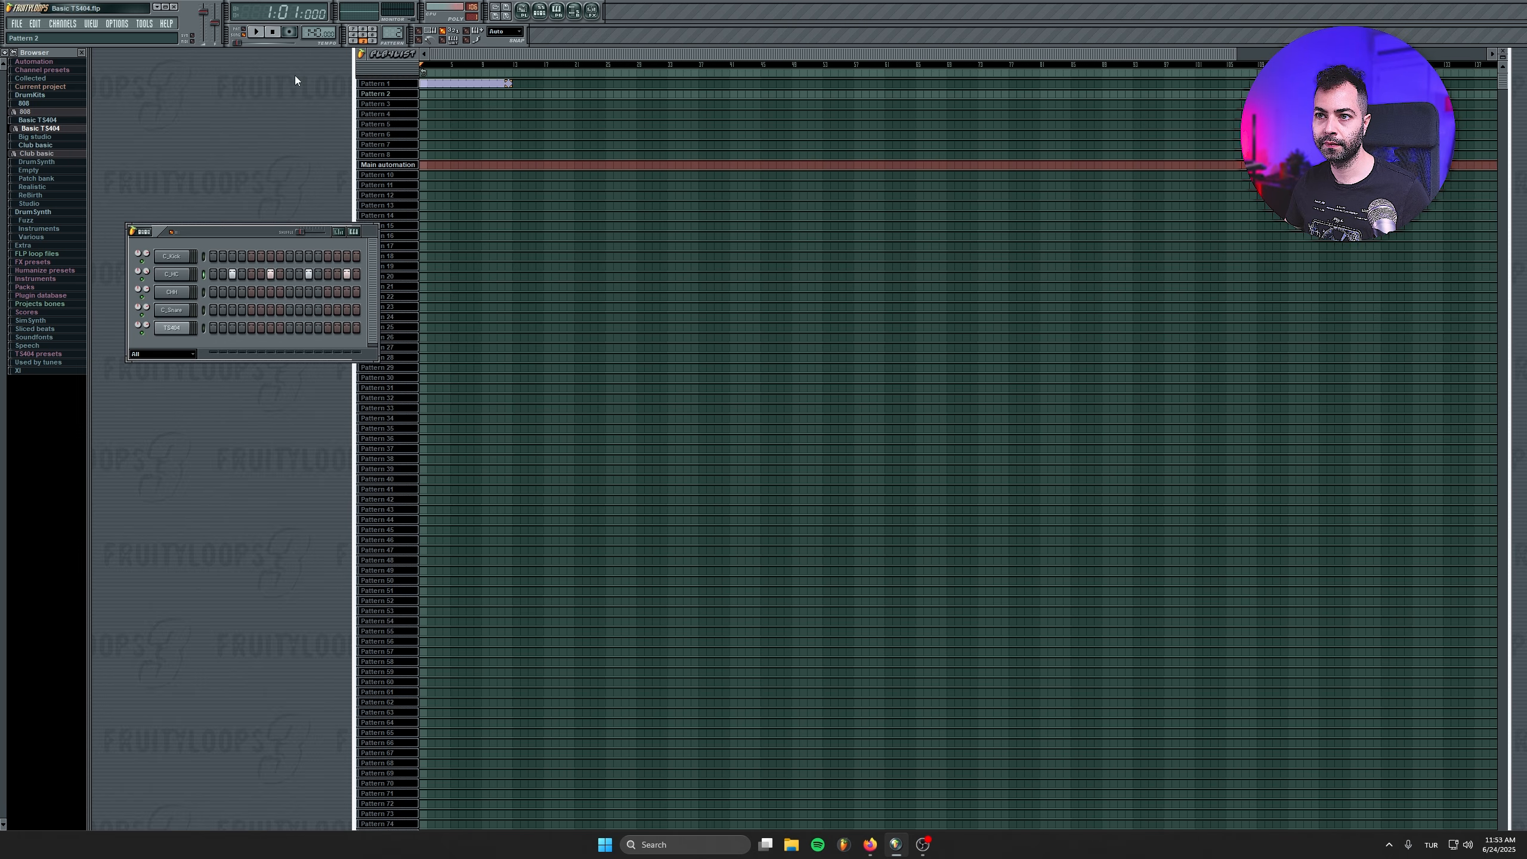
Replace the C_HC hits in Pattern 2 with CHH hits on steps 3, 7, 11 and 15, and play the pattern.
click(233, 291)
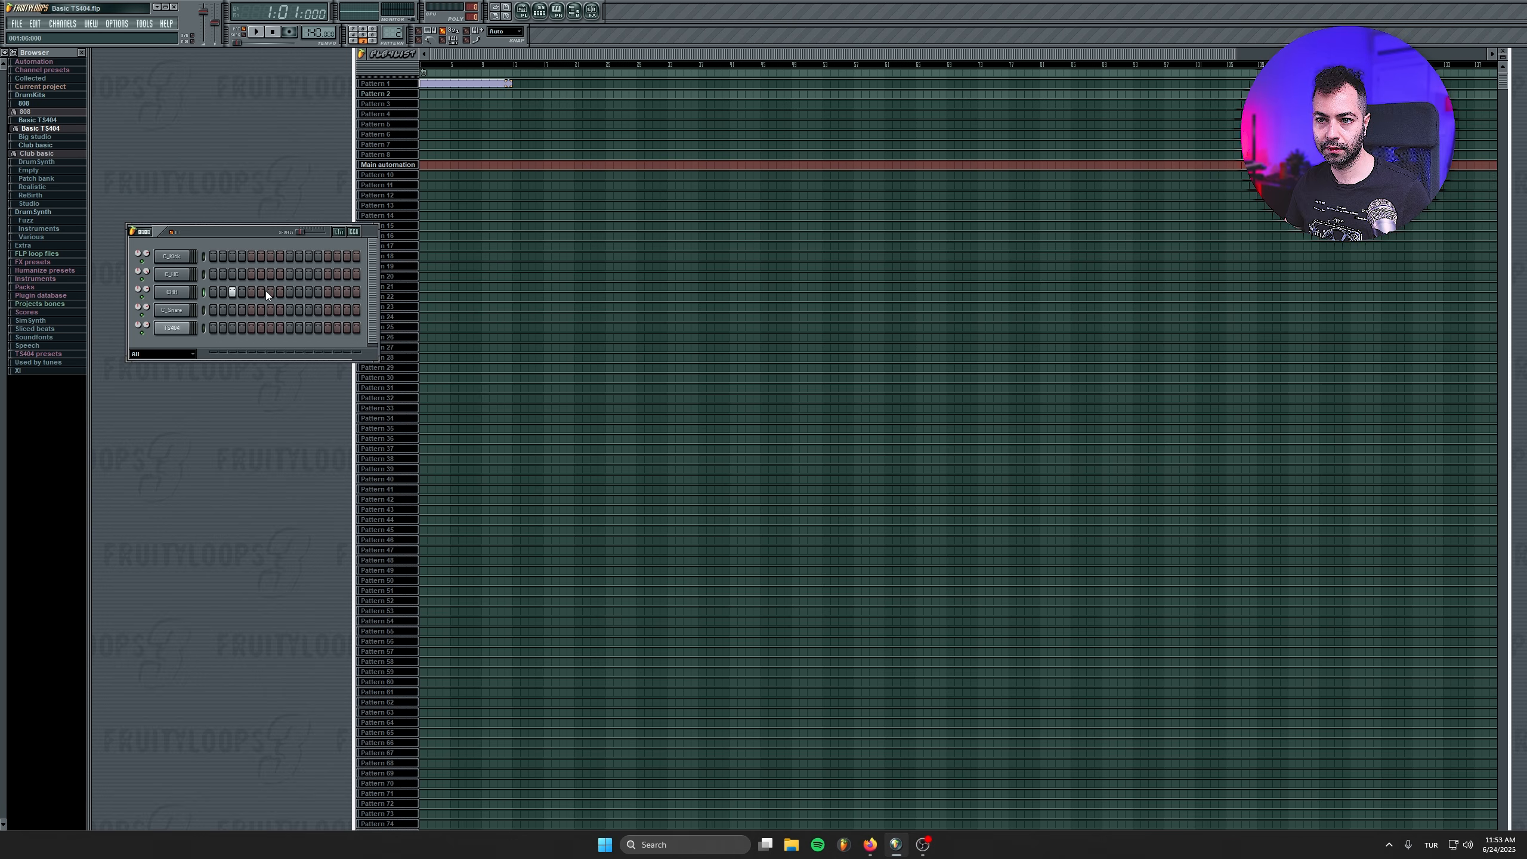
click(270, 291)
key(space)
click(309, 292)
click(348, 291)
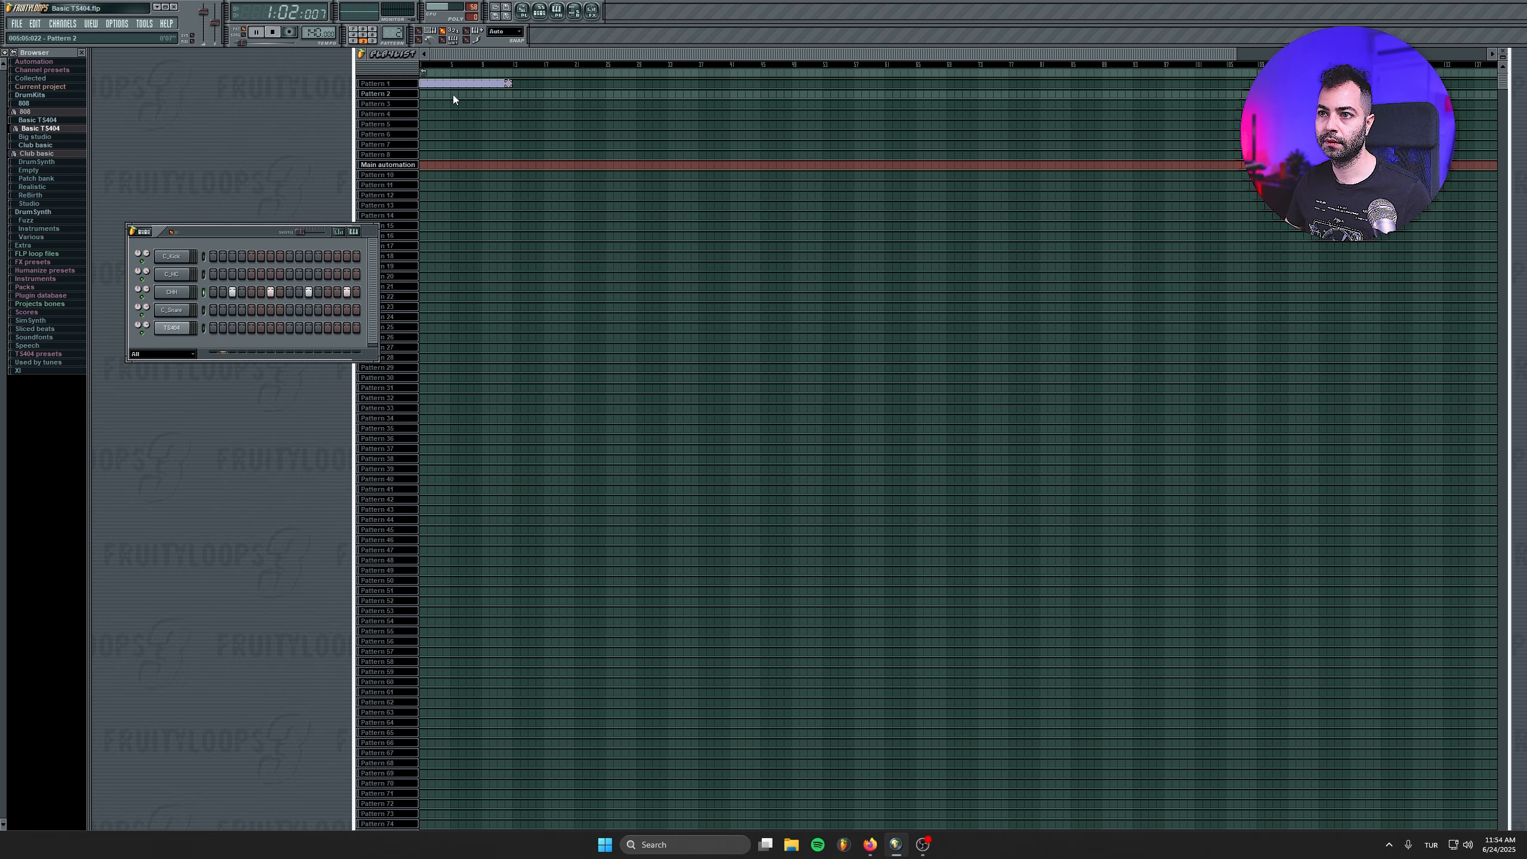
key(space)
Extend Pattern 1 to bar 16 in the playlist, add Pattern 2 from bar 9 to bar 16, and start playback.
click(352, 70)
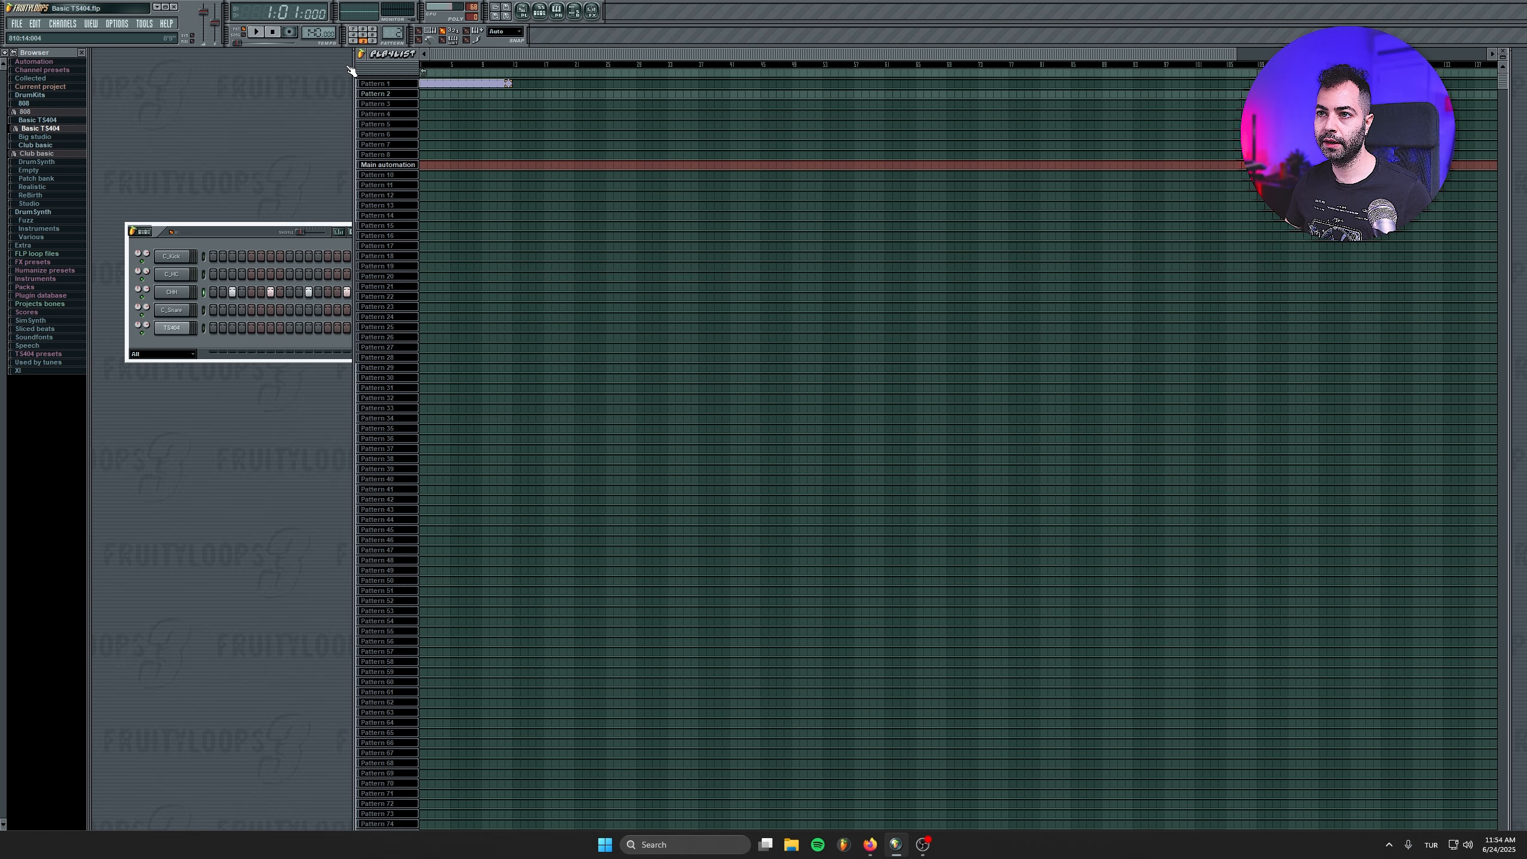
drag(506, 85, 514, 89)
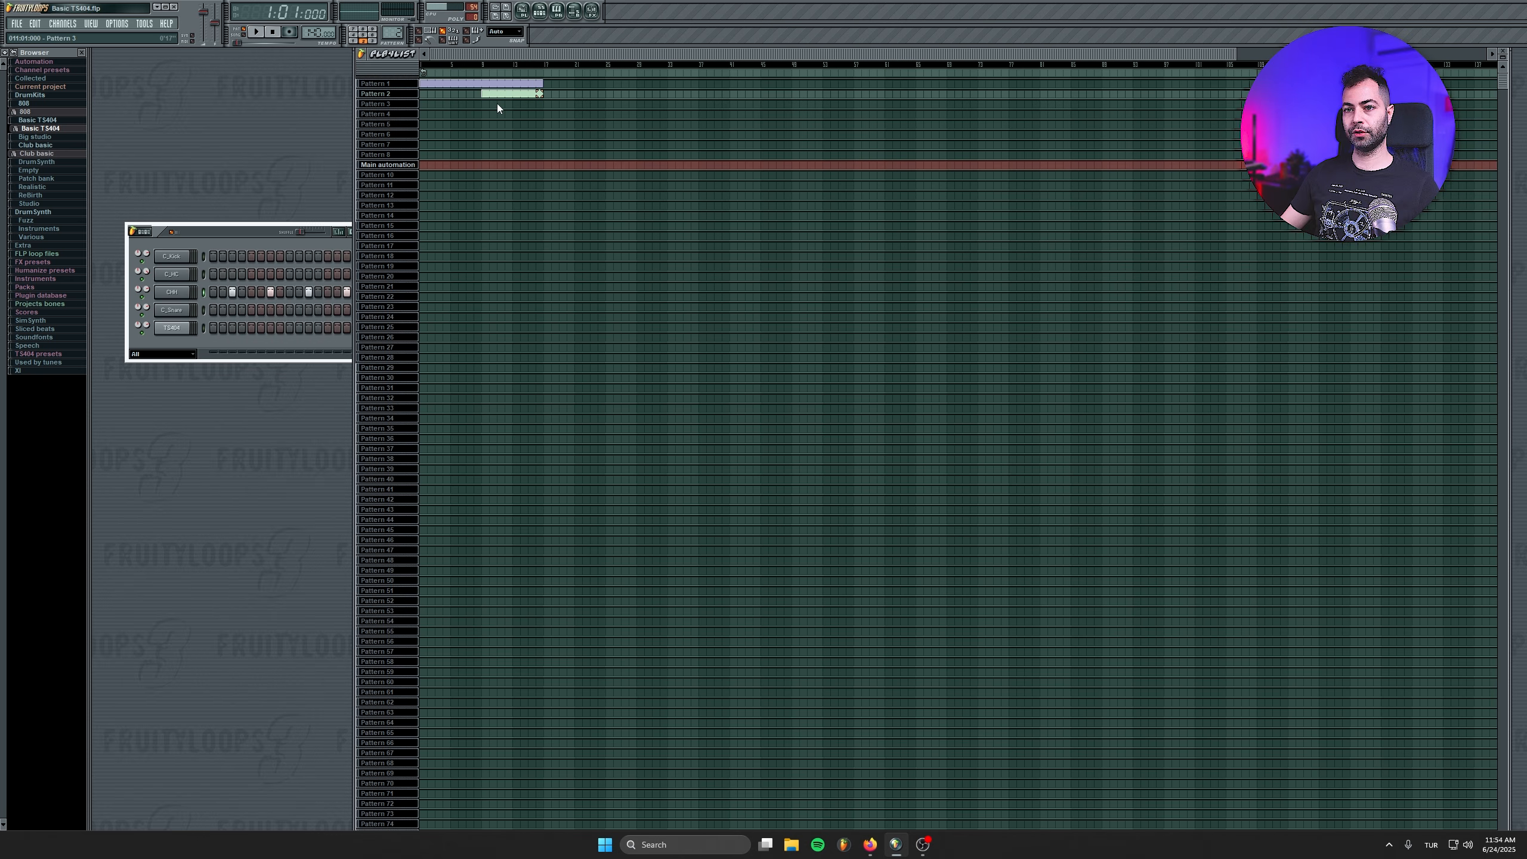
key(space)
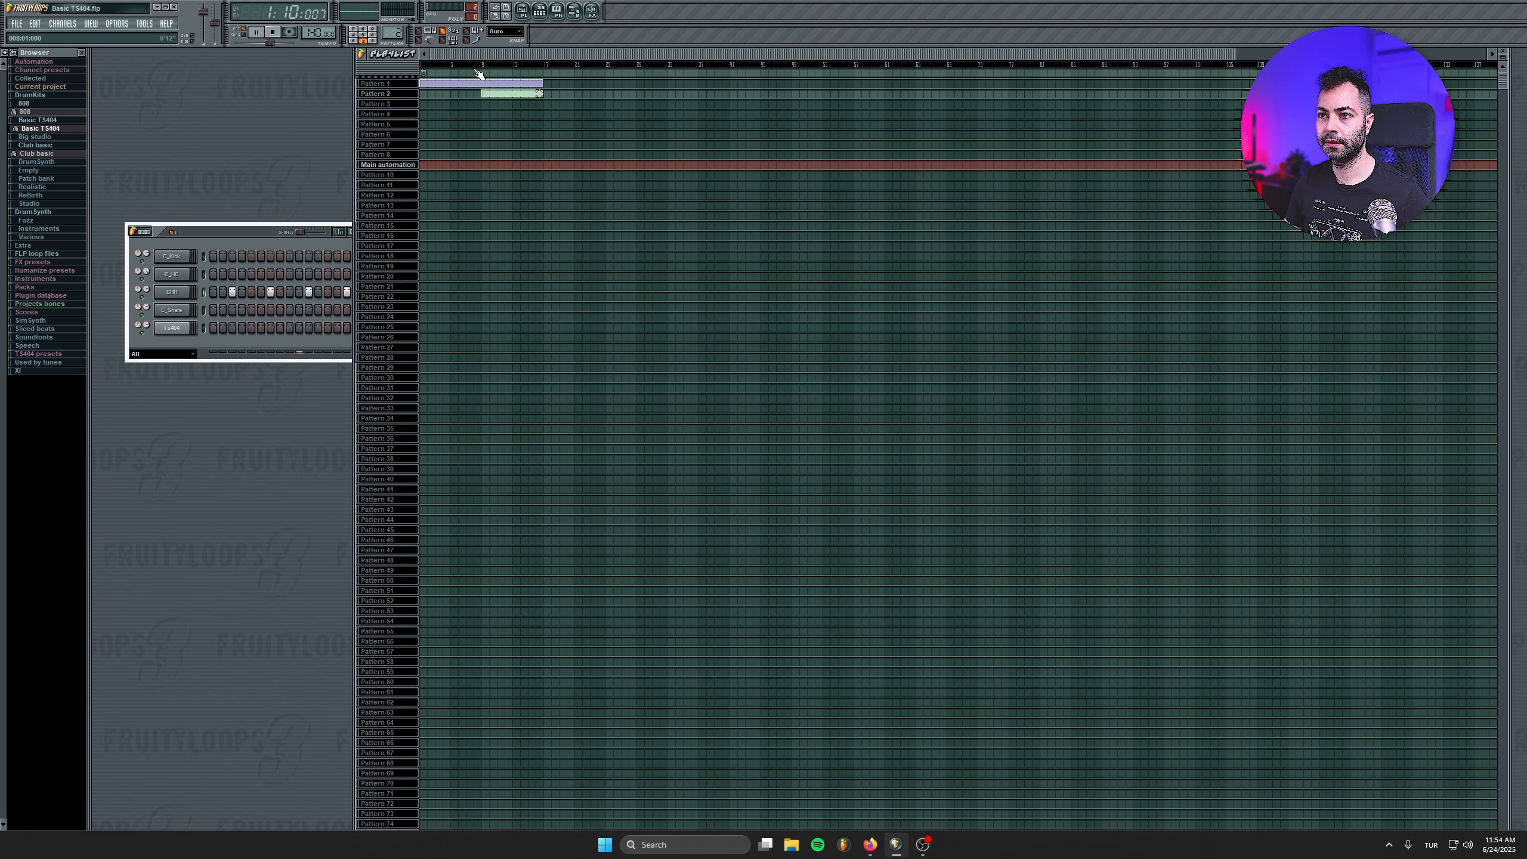
Fill all 16 CHH steps in Pattern 2 and play the song arrangement from bar 9.
click(243, 32)
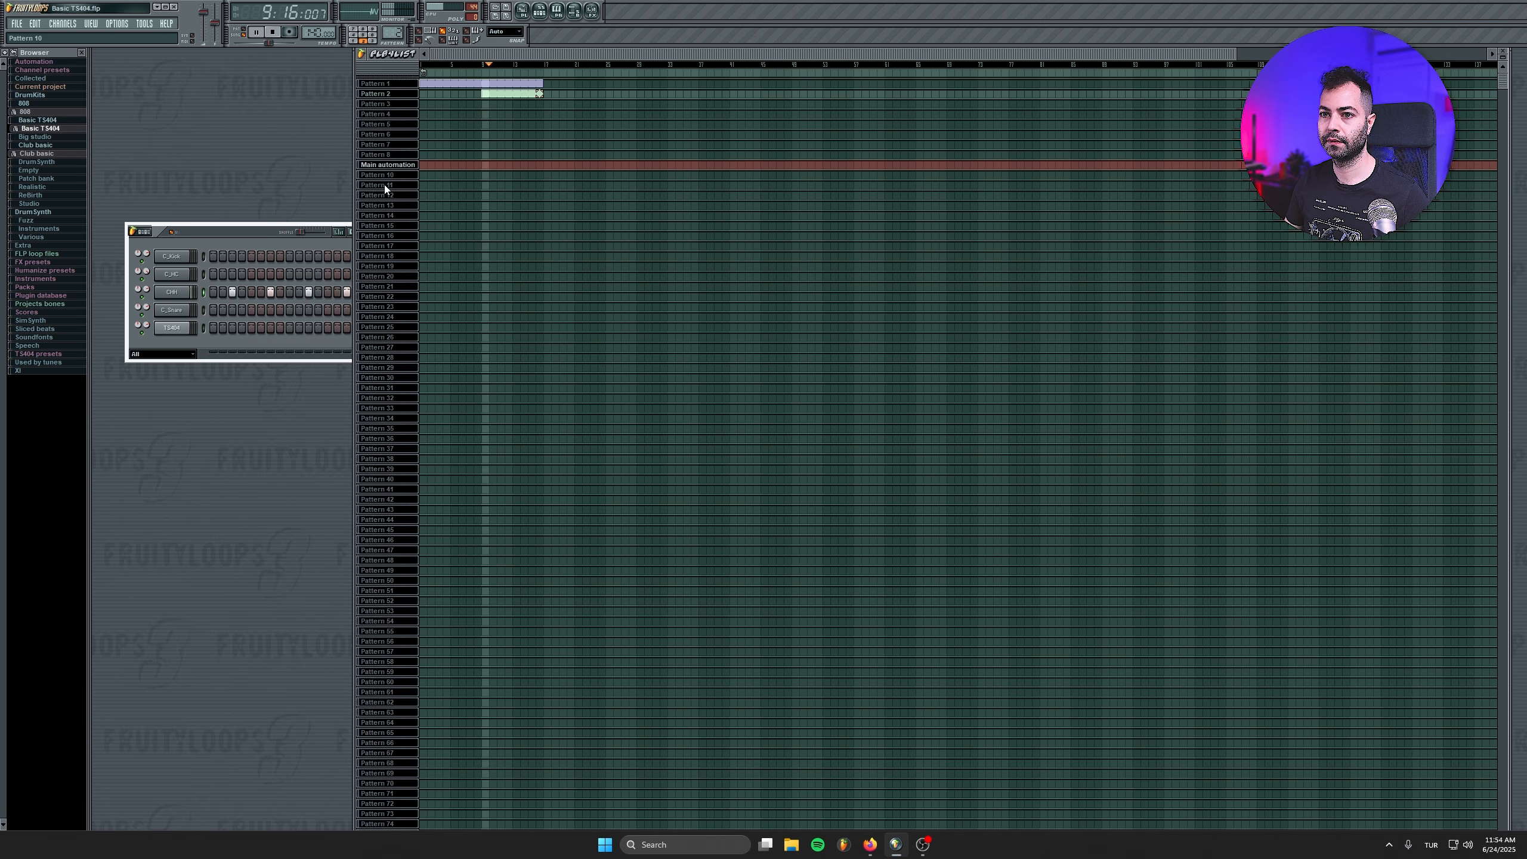
click(233, 232)
key(space)
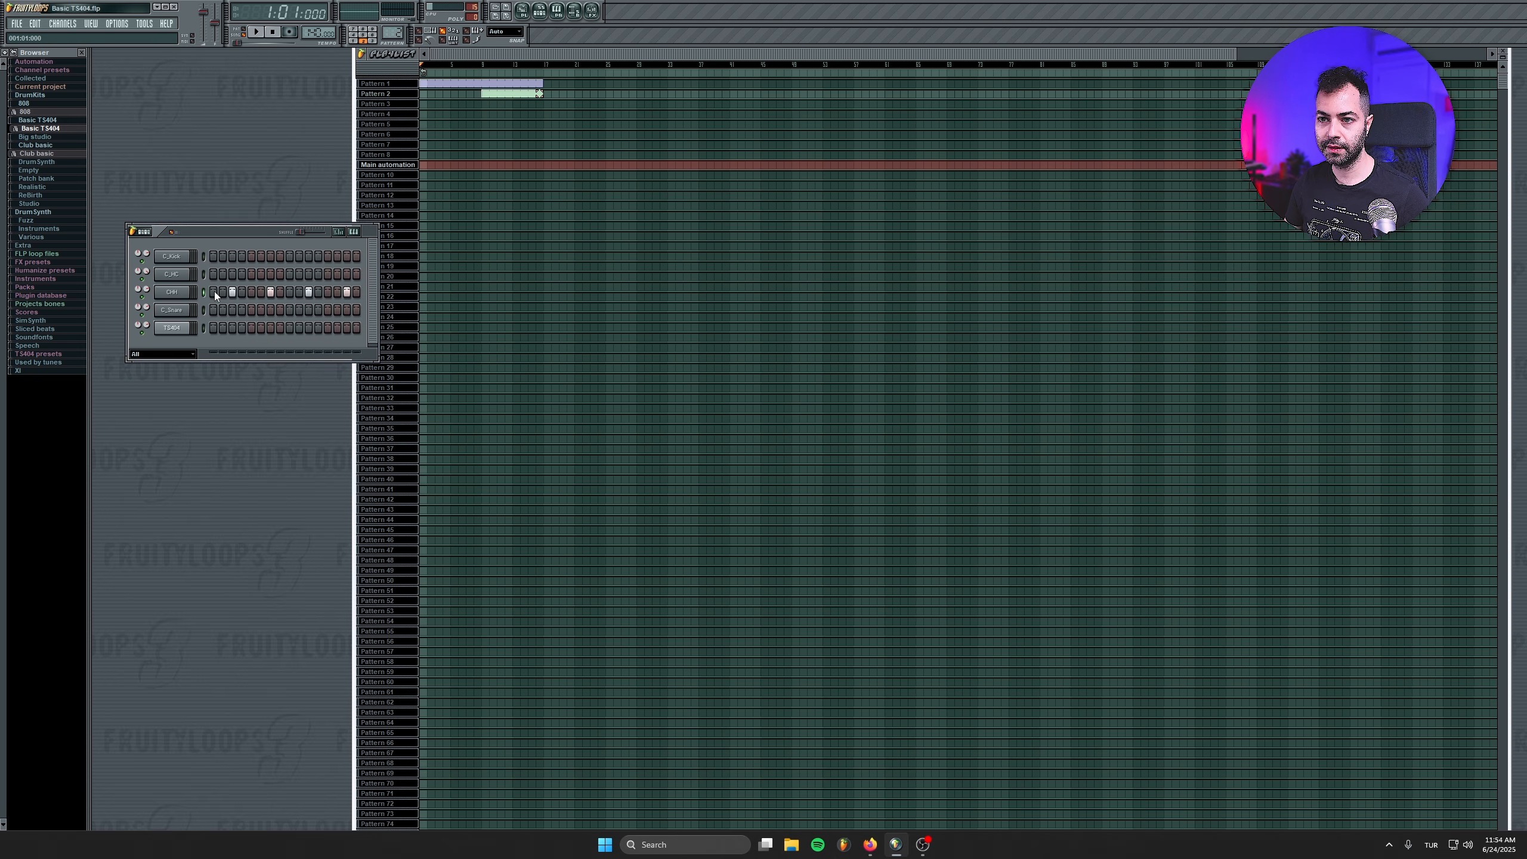
key(space)
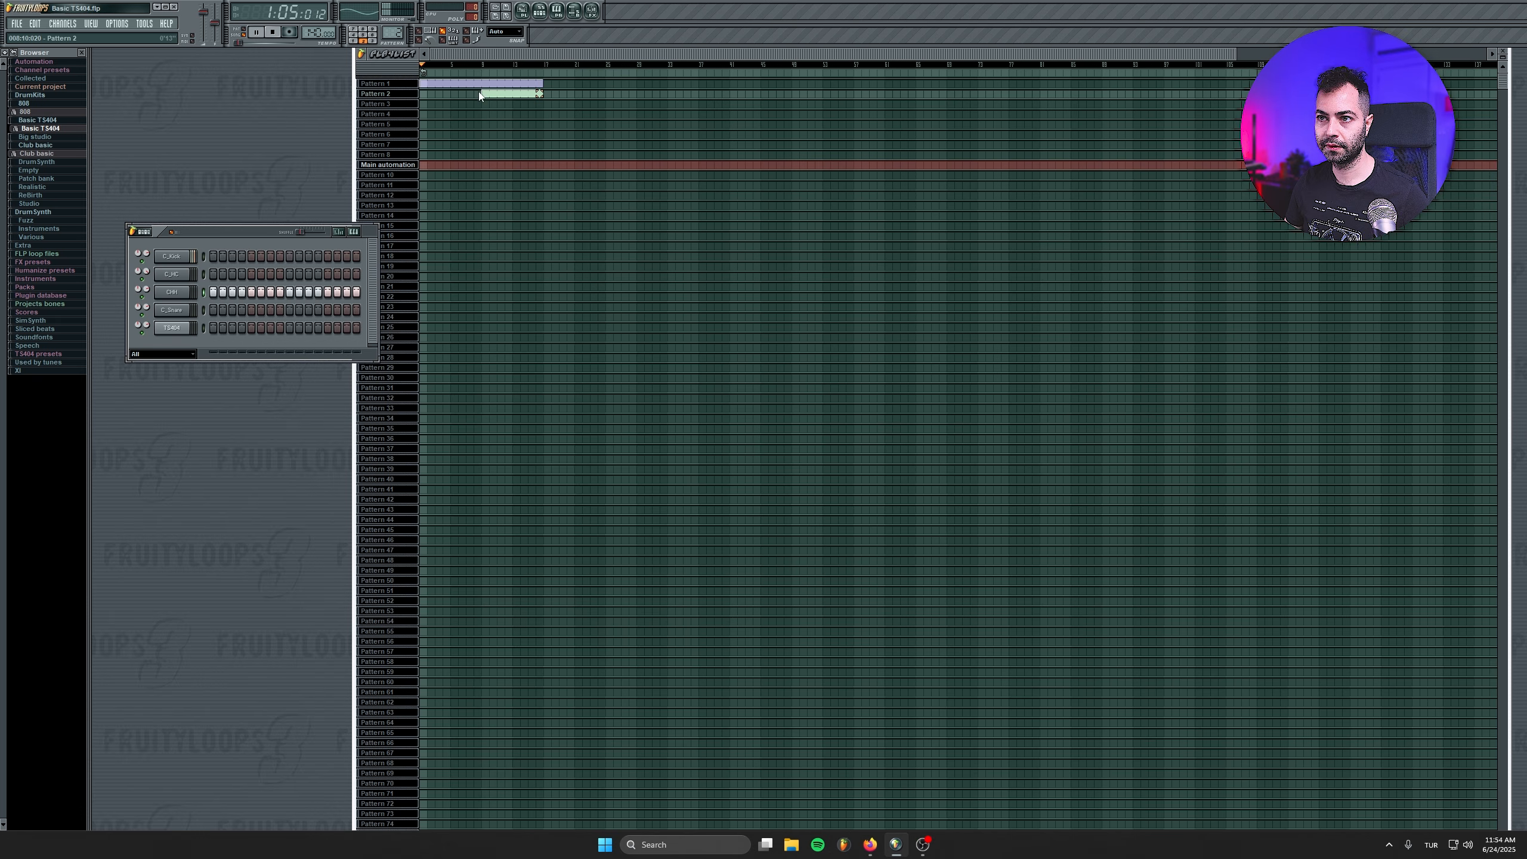
click(484, 67)
key(space)
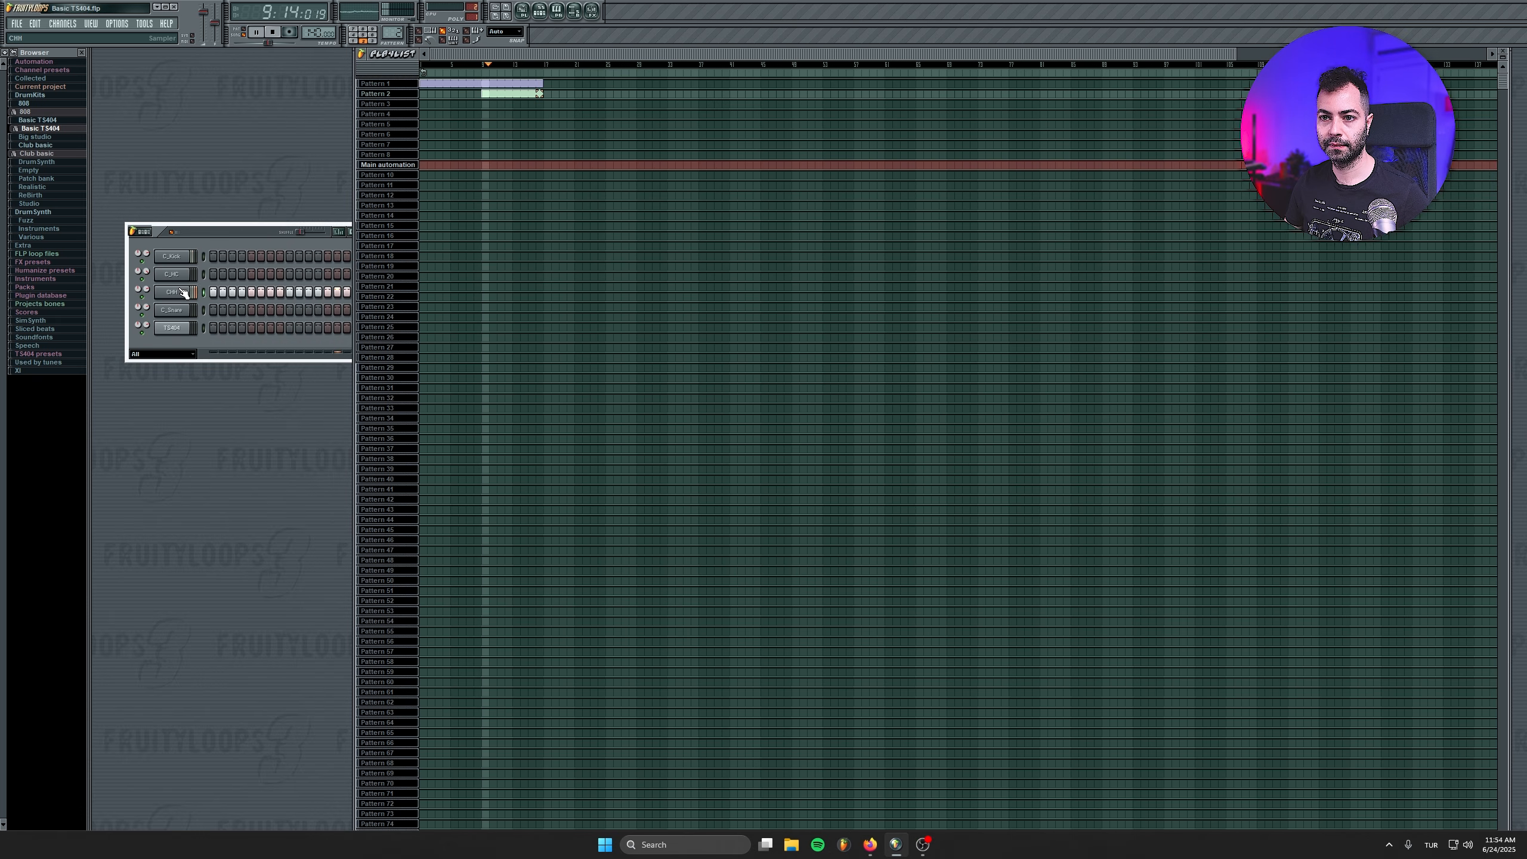
Open the CHH channel's notes in the piano roll and place its window beside the step sequencer.
right_click(189, 290)
click(230, 293)
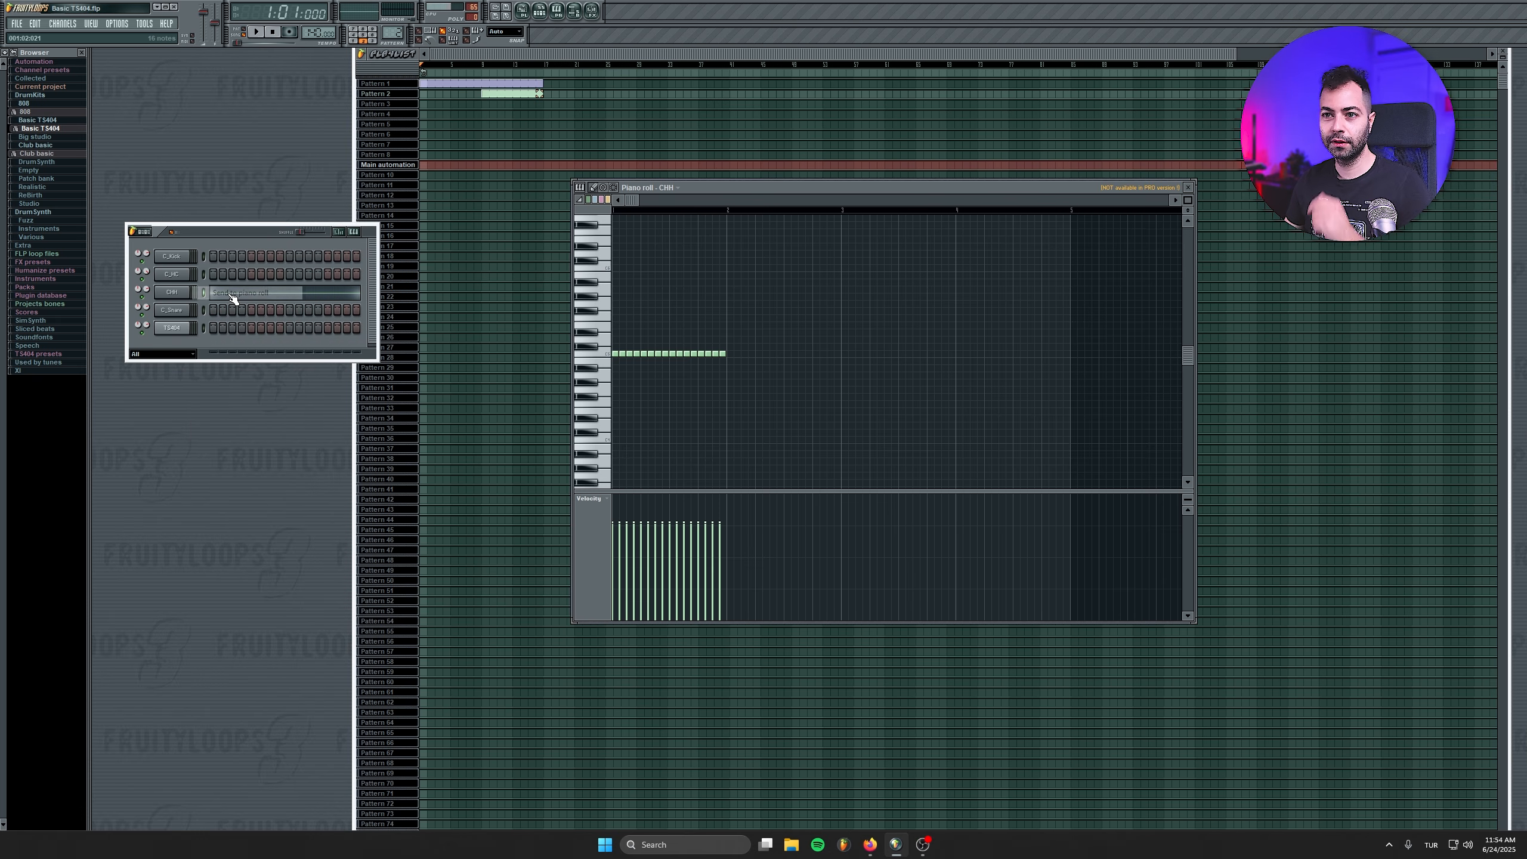
scroll(656, 438, up, 3)
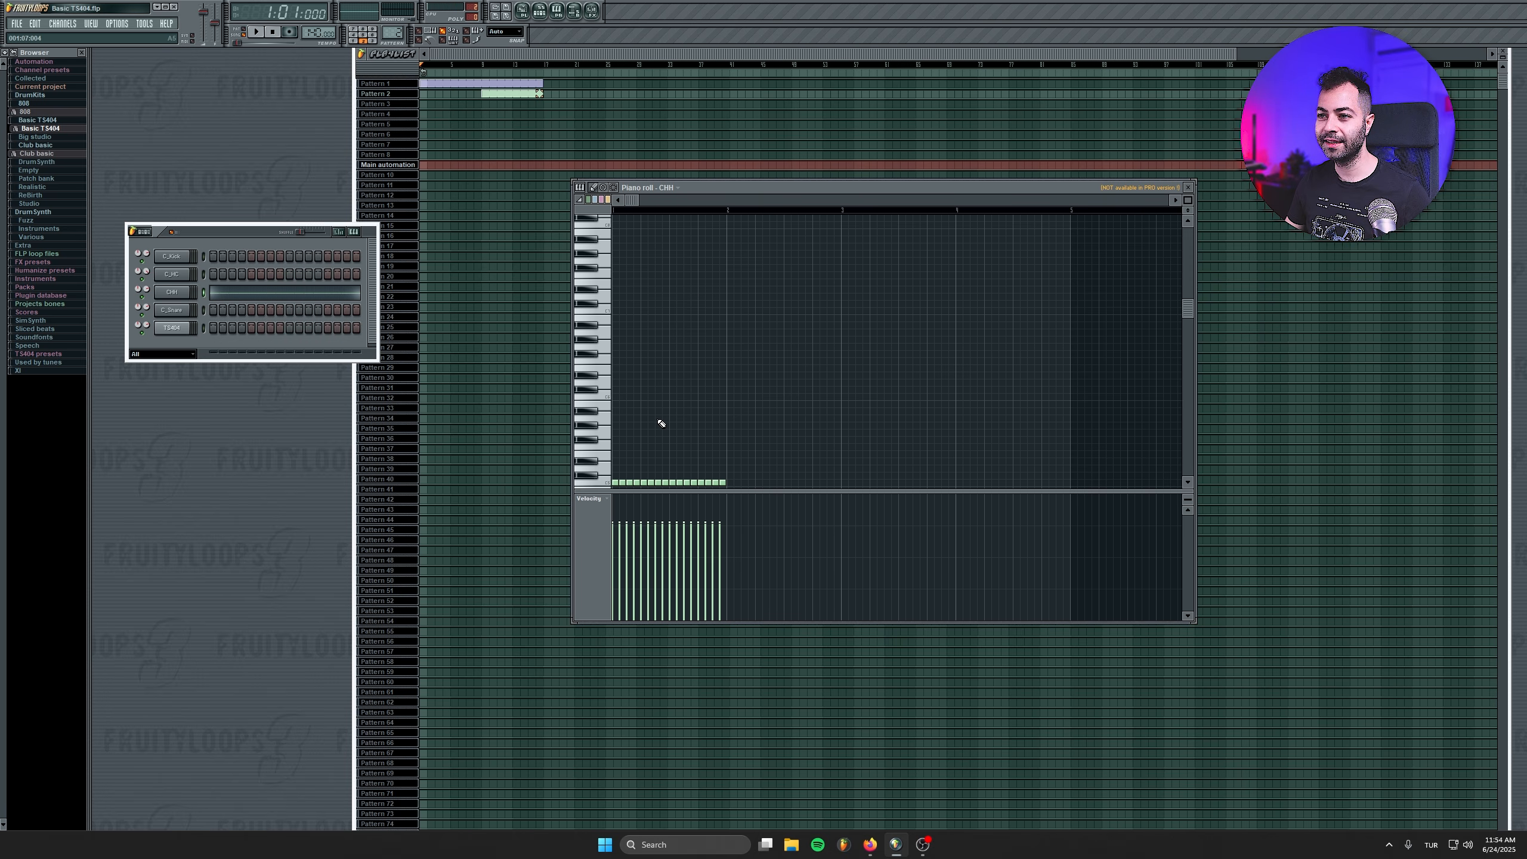
scroll(662, 424, down, 2)
mouse_move(1188, 201)
mouse_down()
mouse_move(1169, 200)
mouse_move(1190, 201)
mouse_up()
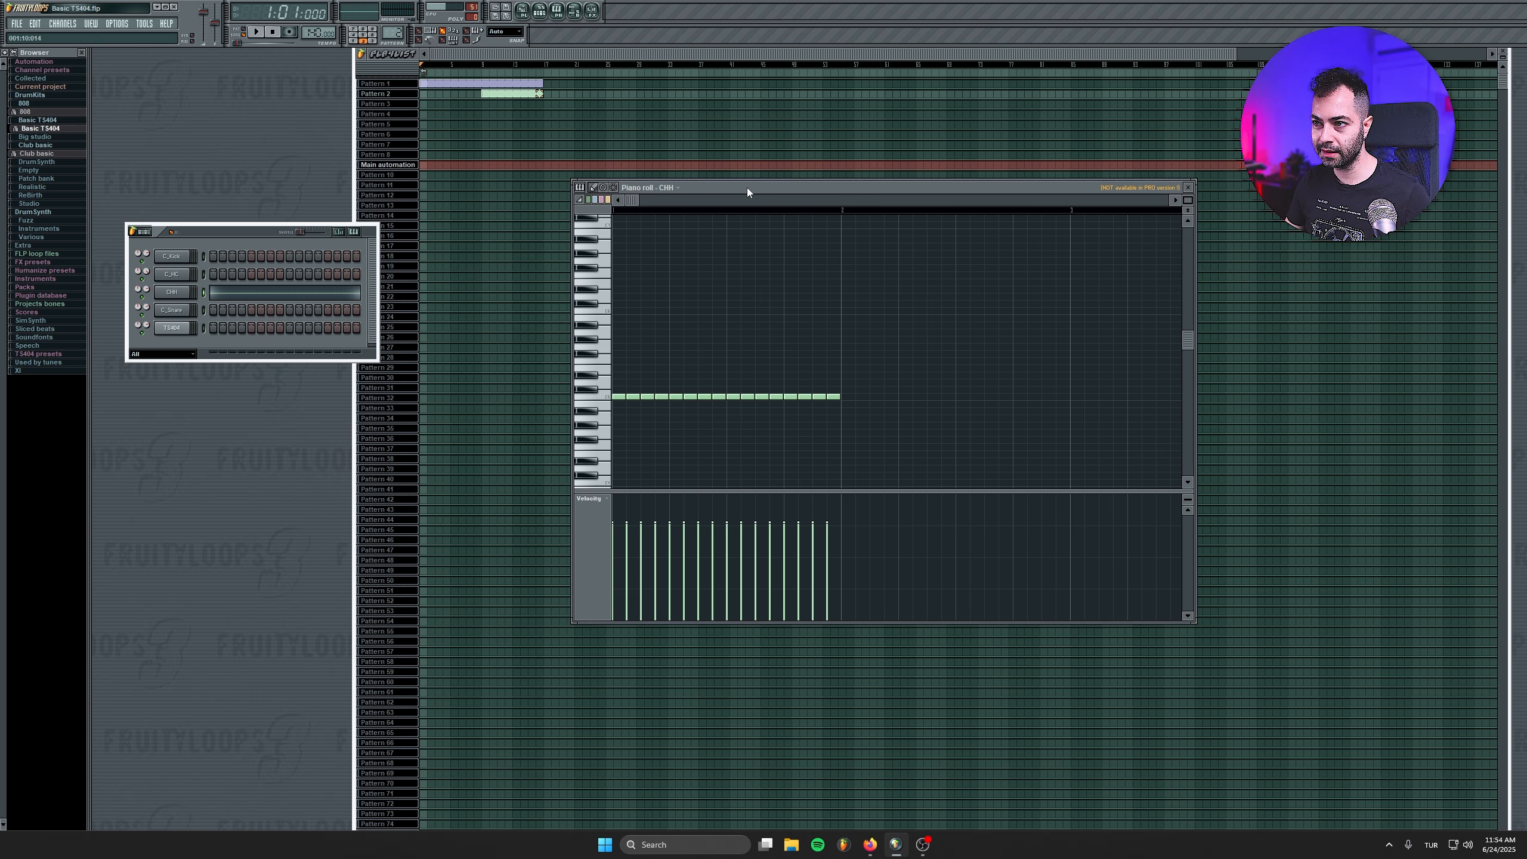
drag(746, 188, 602, 233)
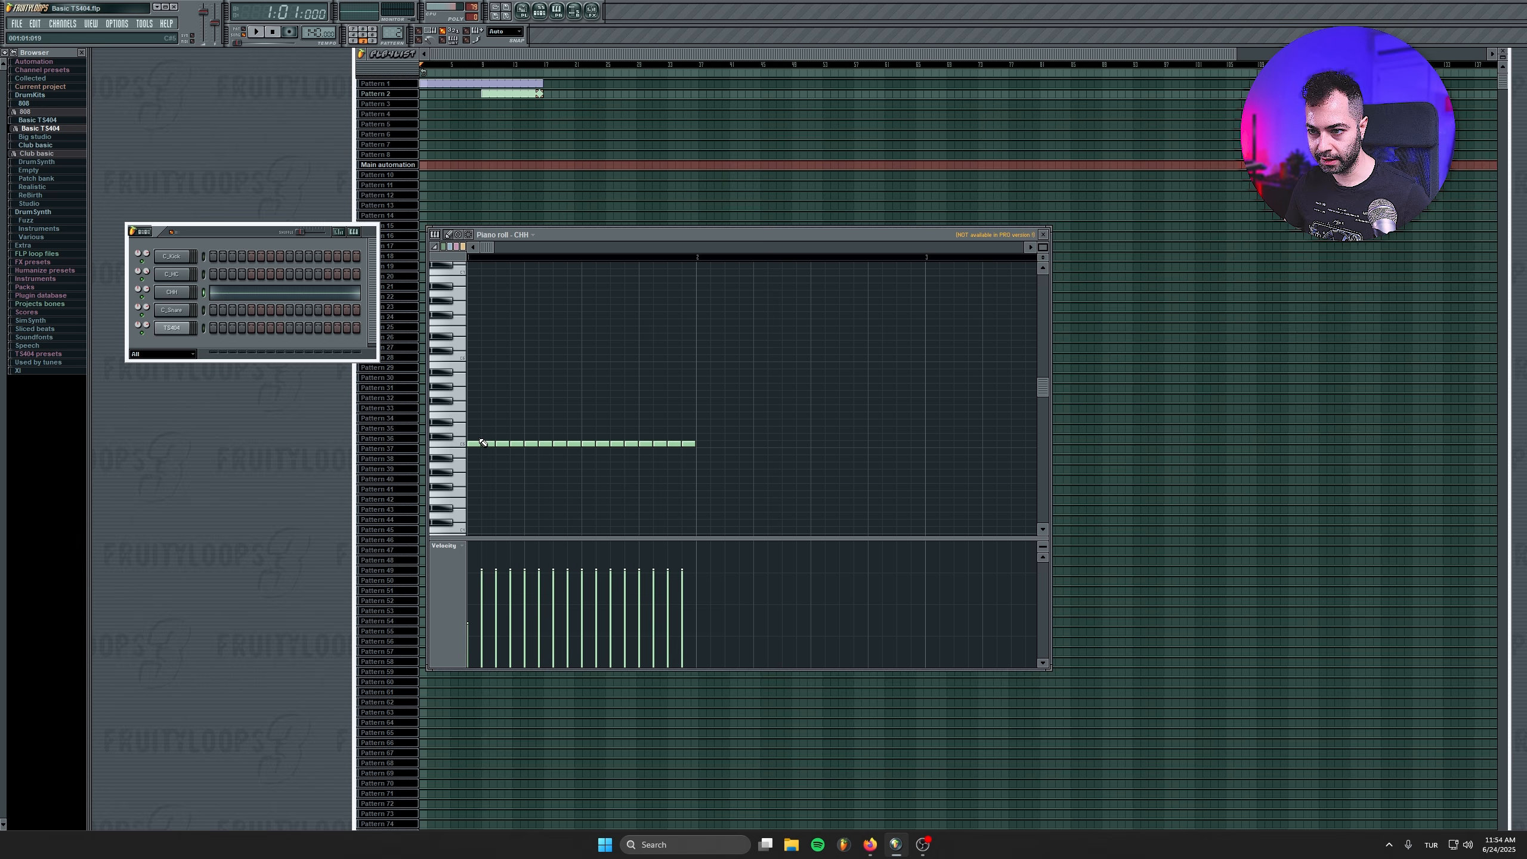
Lower the velocities of the CHH notes on steps 1, 5, 9 and 13 to about a quarter, and play the pattern.
drag(472, 429, 648, 462)
scroll(647, 446, up, 2)
scroll(646, 457, down, 1)
scroll(644, 461, down, 2)
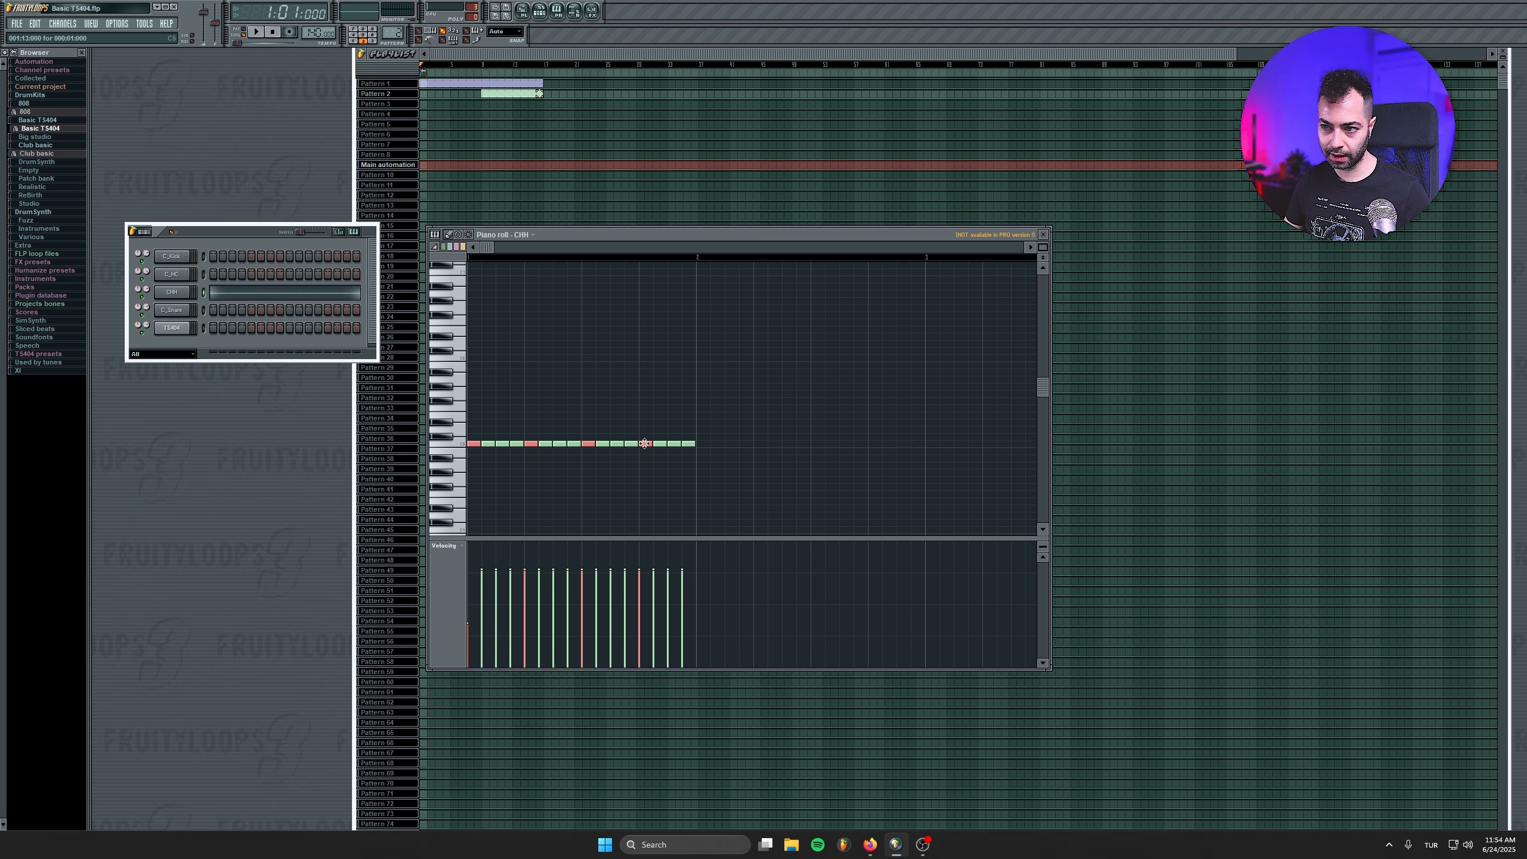
click(524, 626)
click(588, 643)
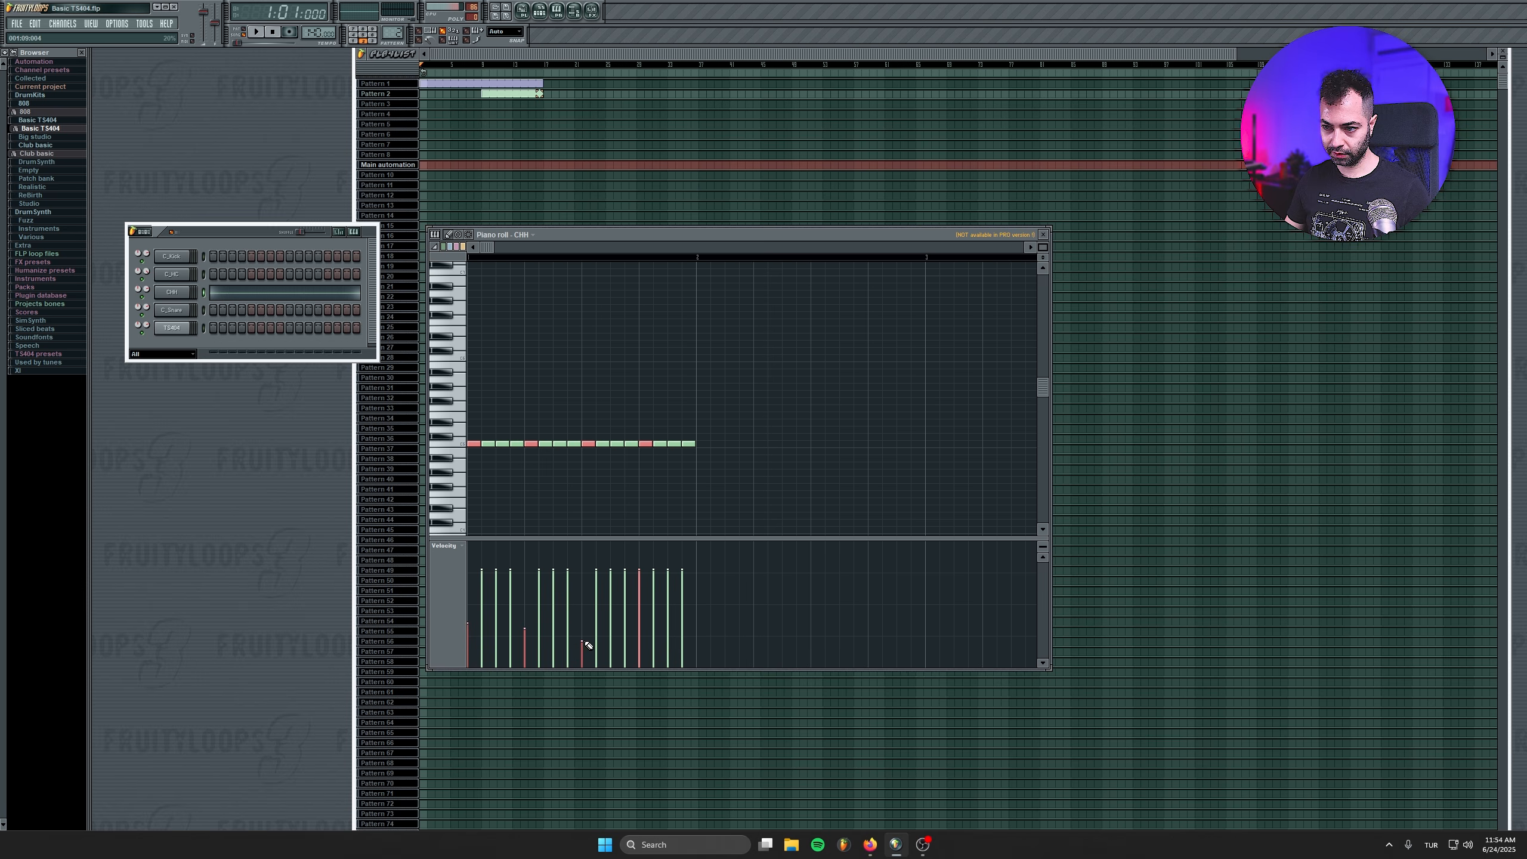
click(641, 638)
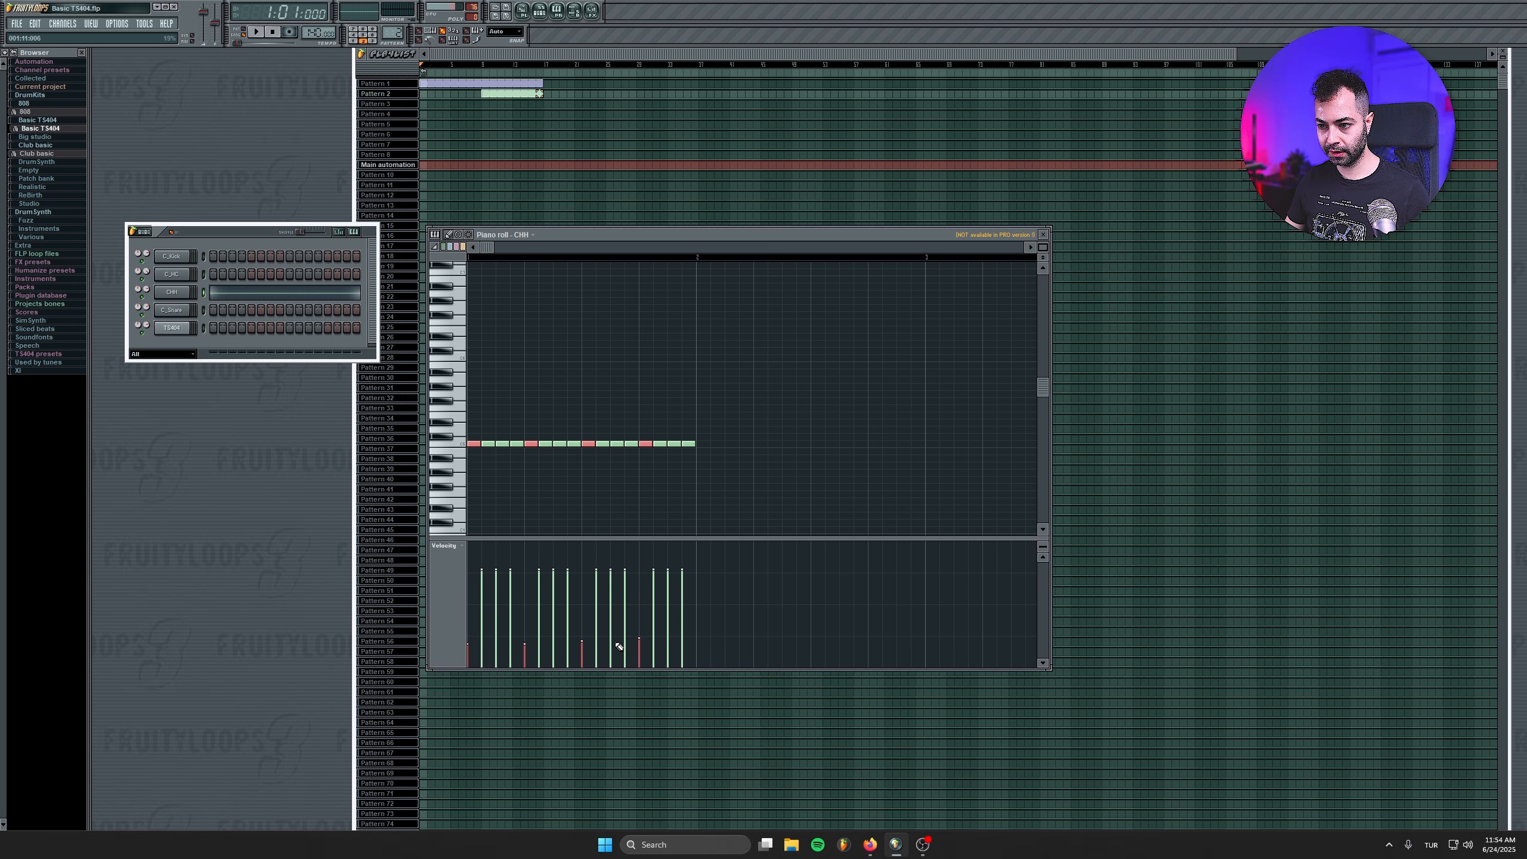
click(638, 642)
click(636, 530)
right_click(638, 531)
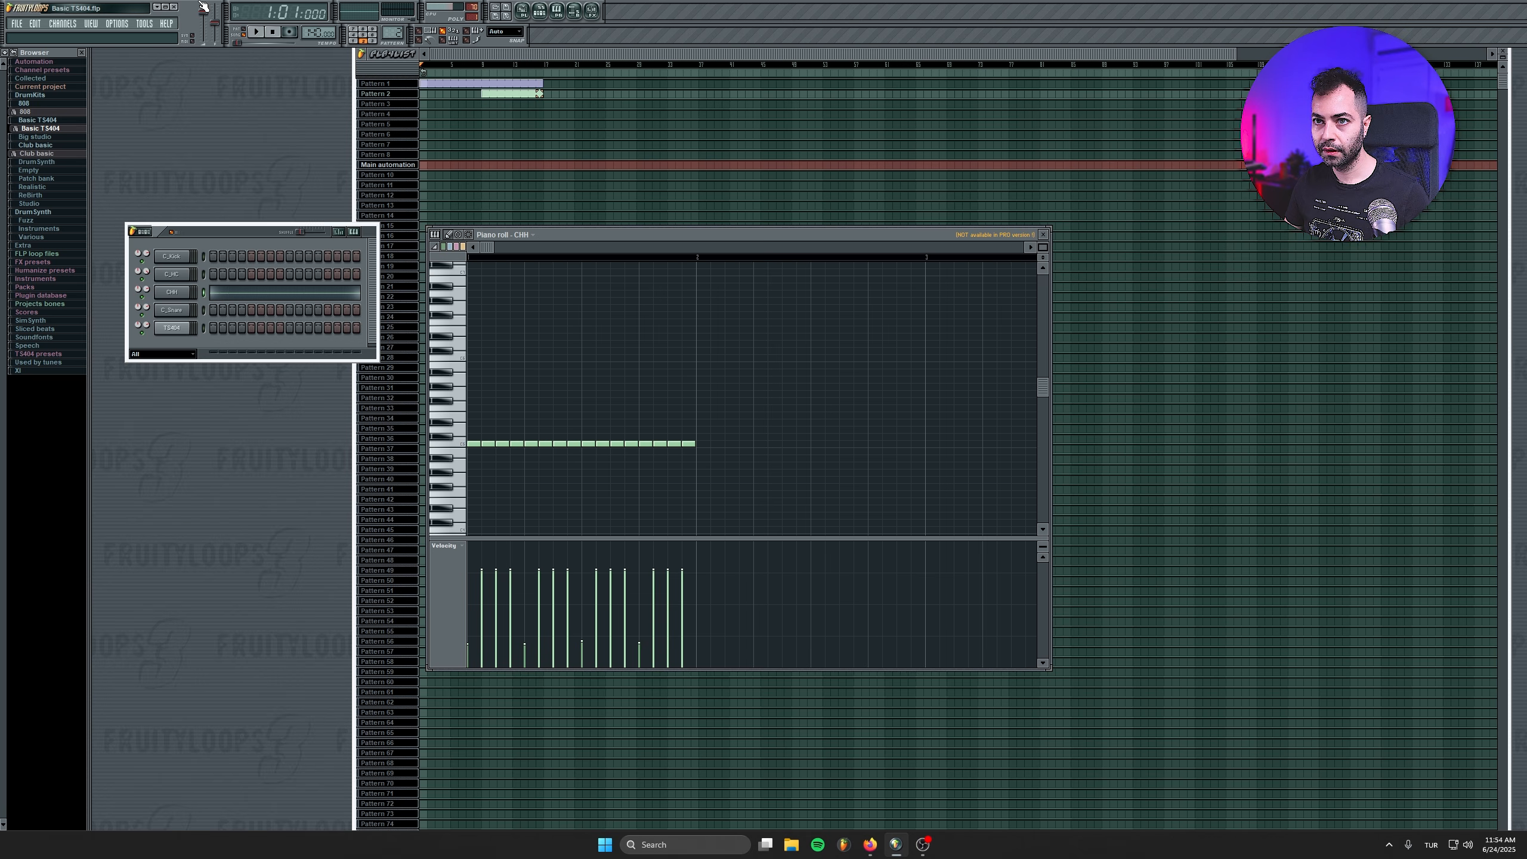
click(250, 32)
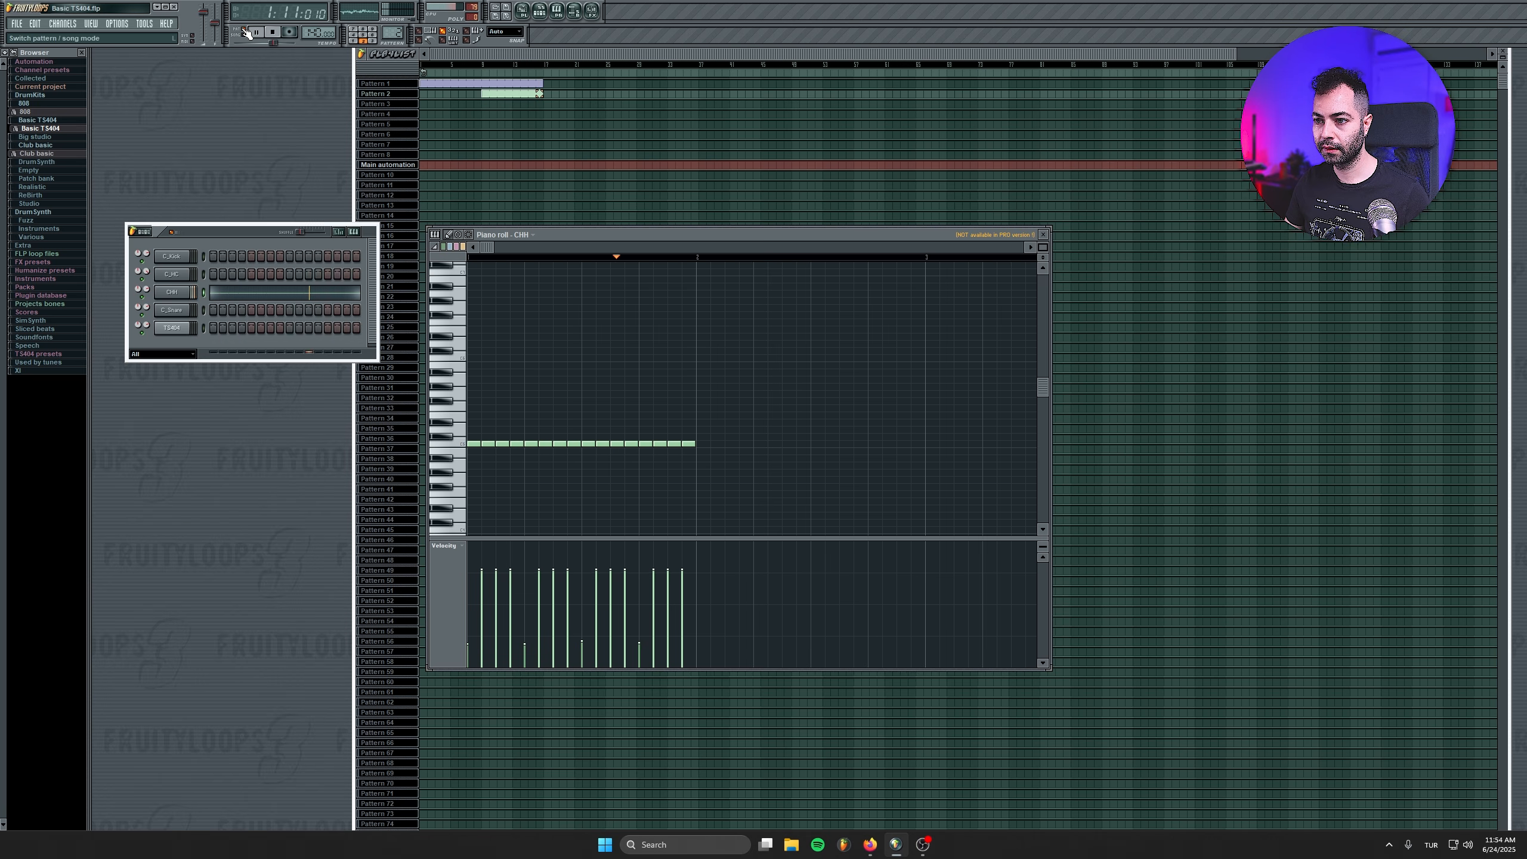
key(space)
Open the CHH channel settings over the piano roll and show the instrument (INS) page.
click(173, 293)
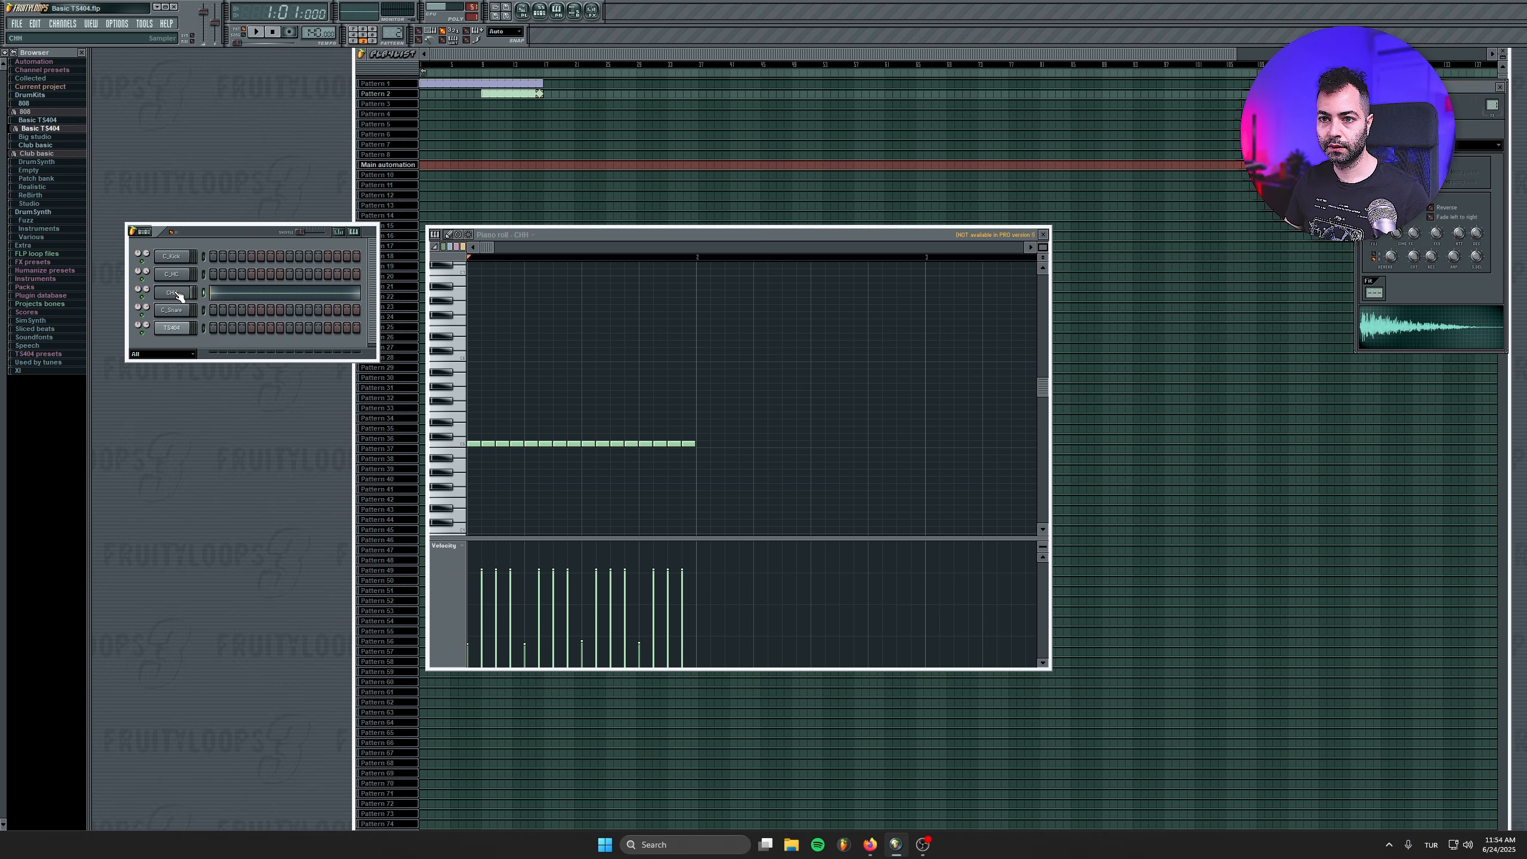
right_click(175, 294)
click(176, 293)
drag(1390, 87, 496, 331)
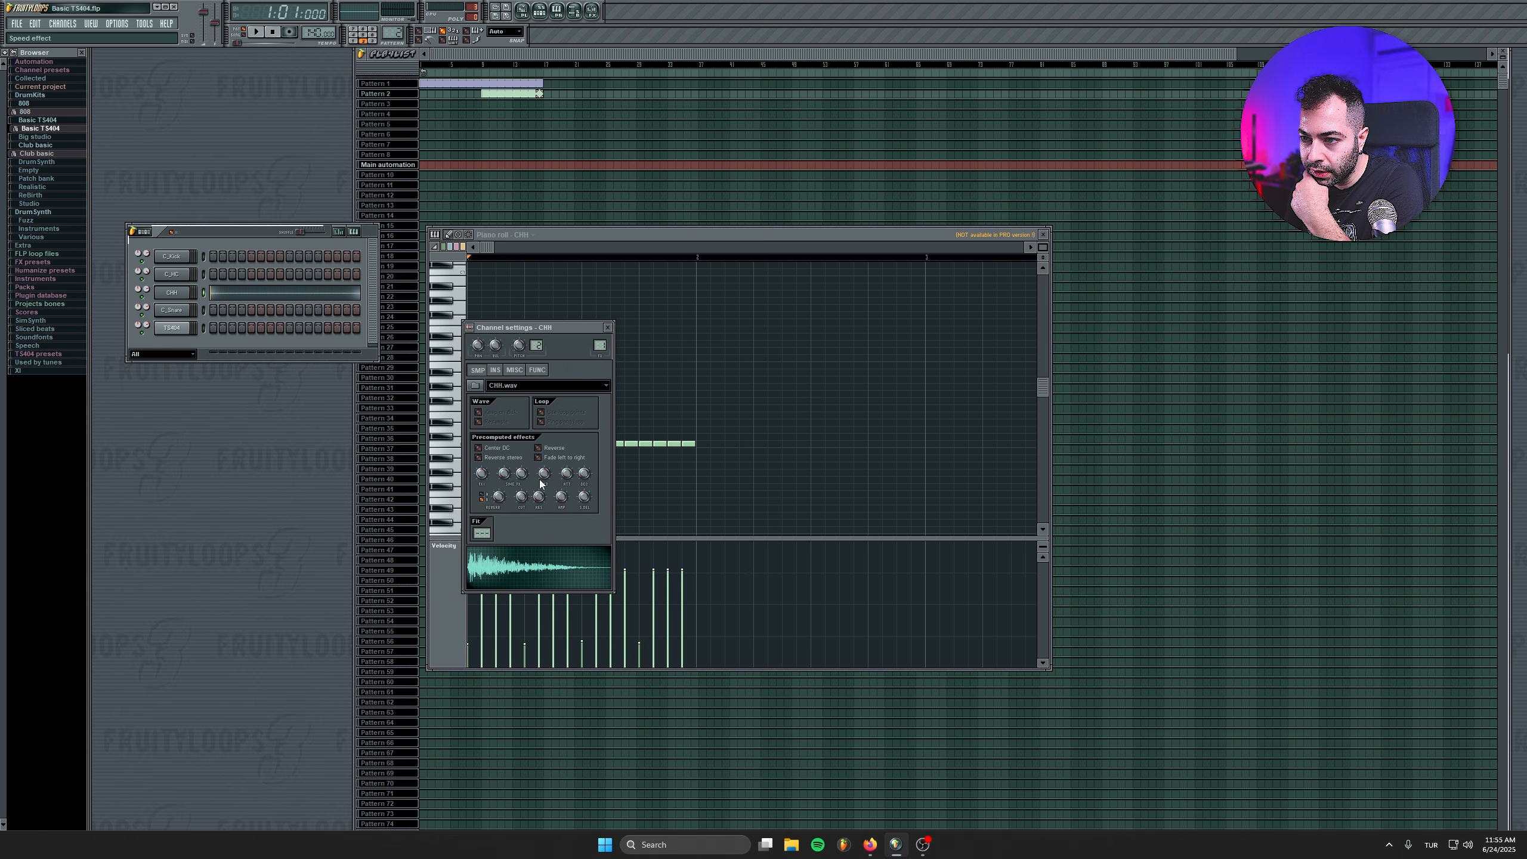
click(494, 369)
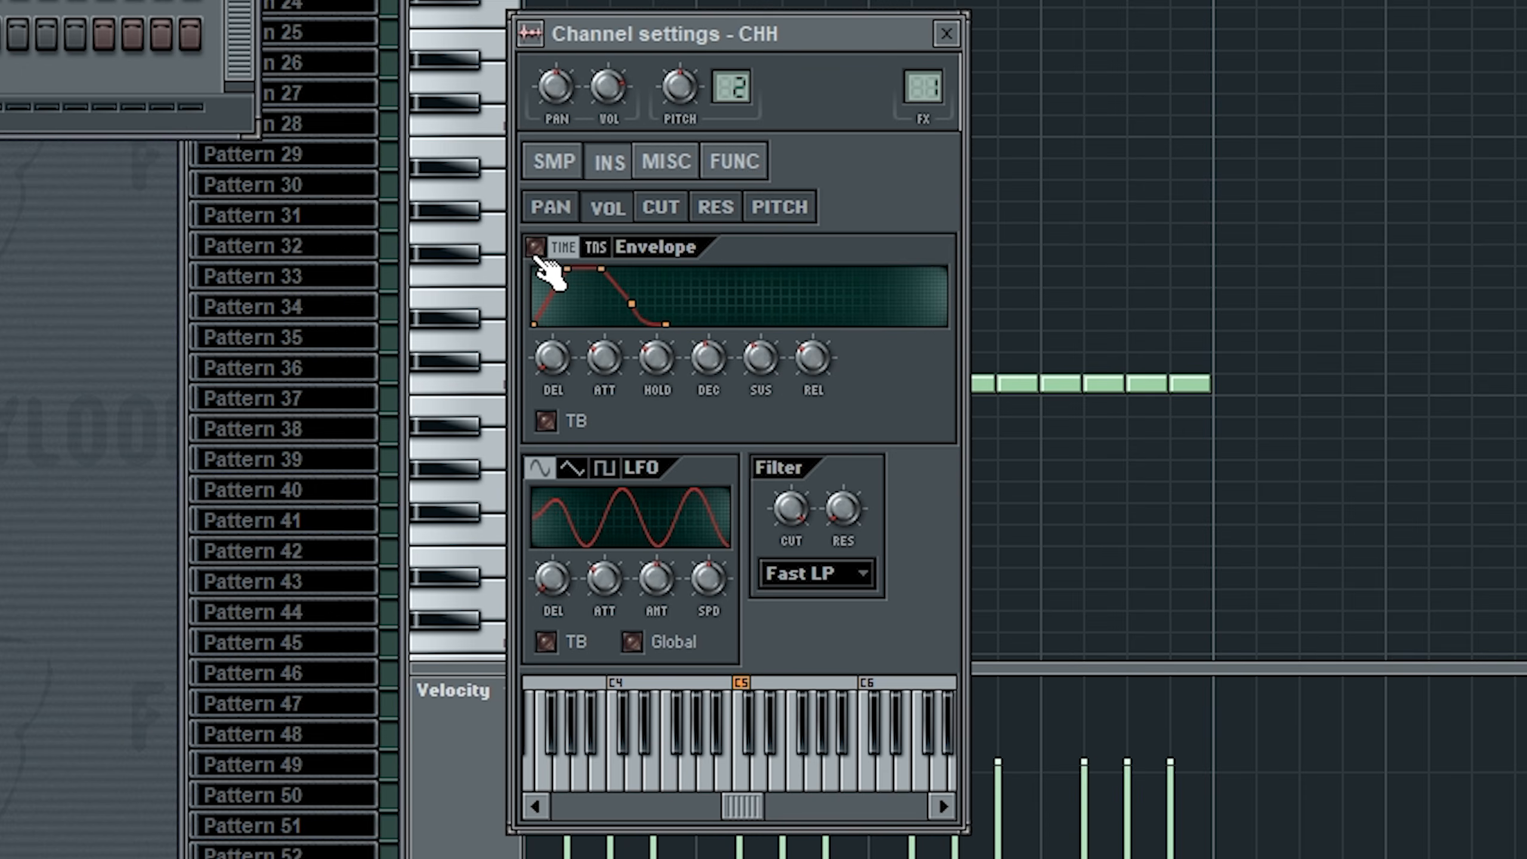
Enable the CHH volume envelope with minimum attack, hold and sustain, a short decay and a short release, and play the pattern.
click(535, 247)
drag(813, 352, 812, 415)
drag(761, 355, 761, 418)
drag(659, 360, 659, 421)
drag(605, 360, 606, 421)
drag(708, 357, 702, 386)
drag(812, 364, 812, 346)
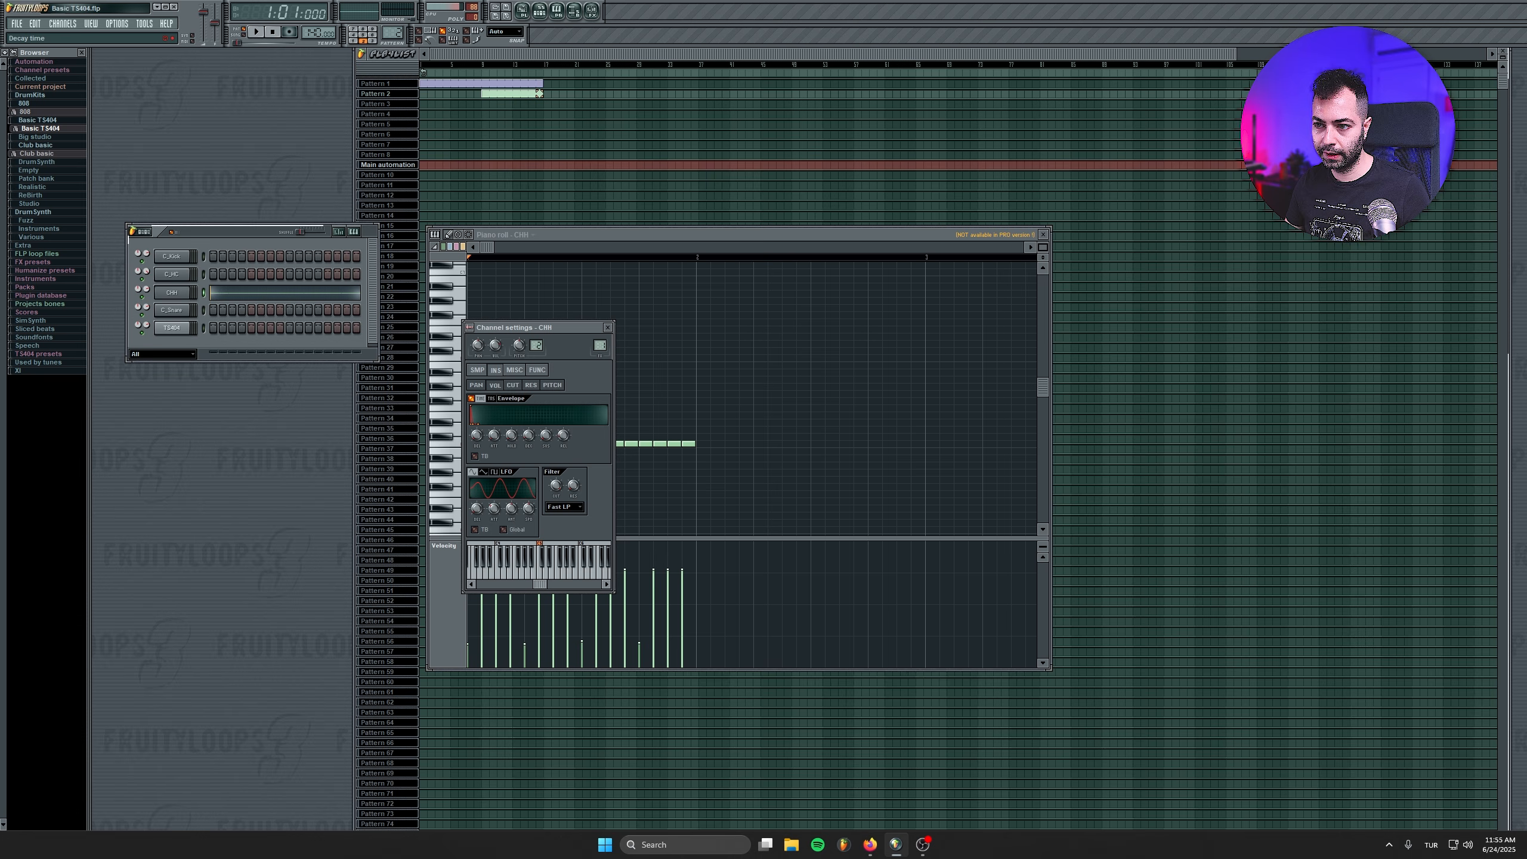
key(space)
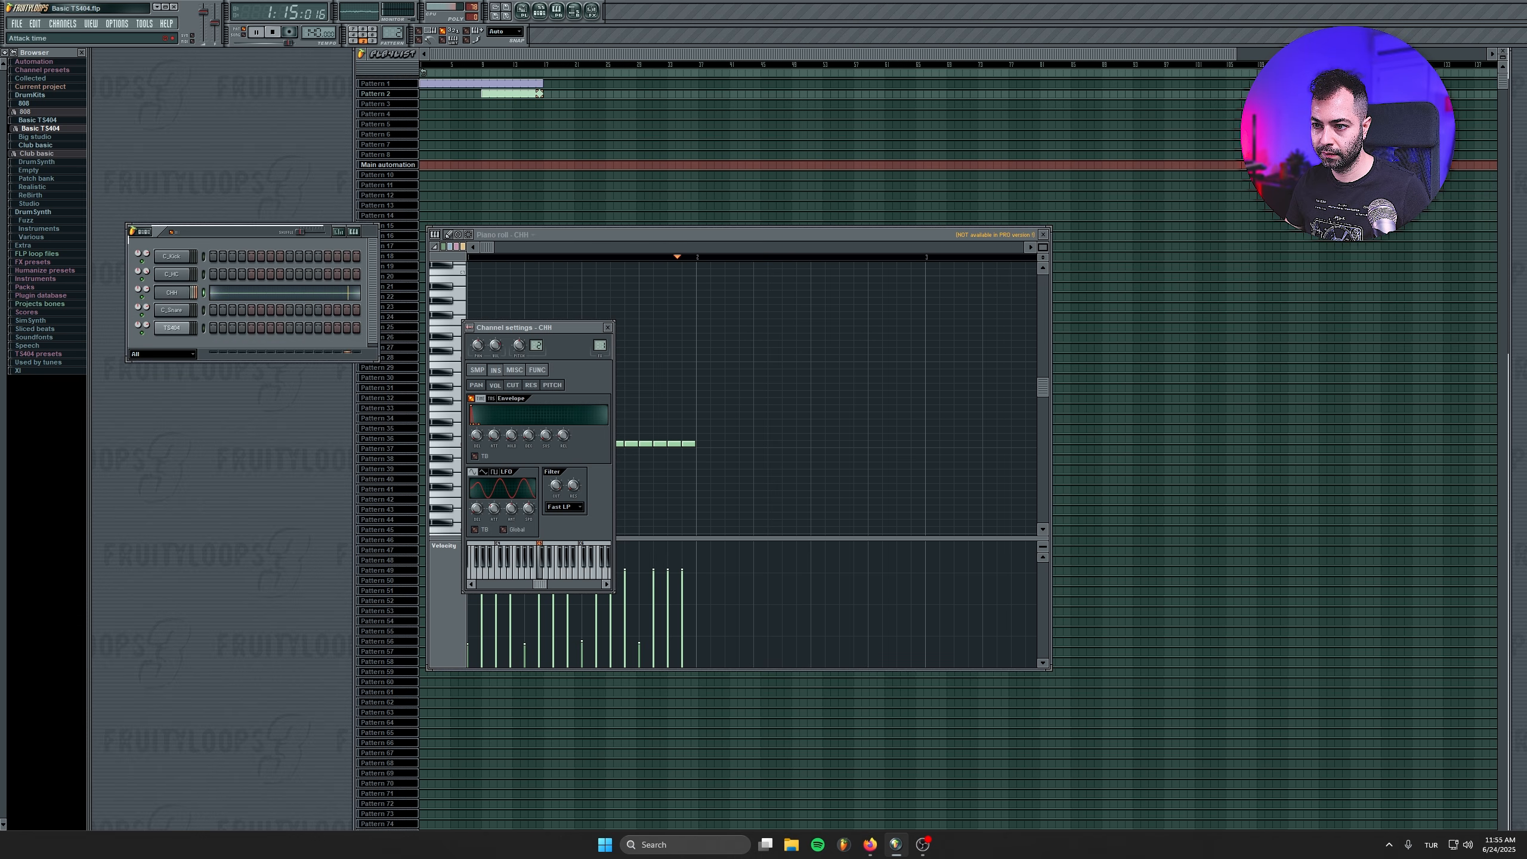
key(space)
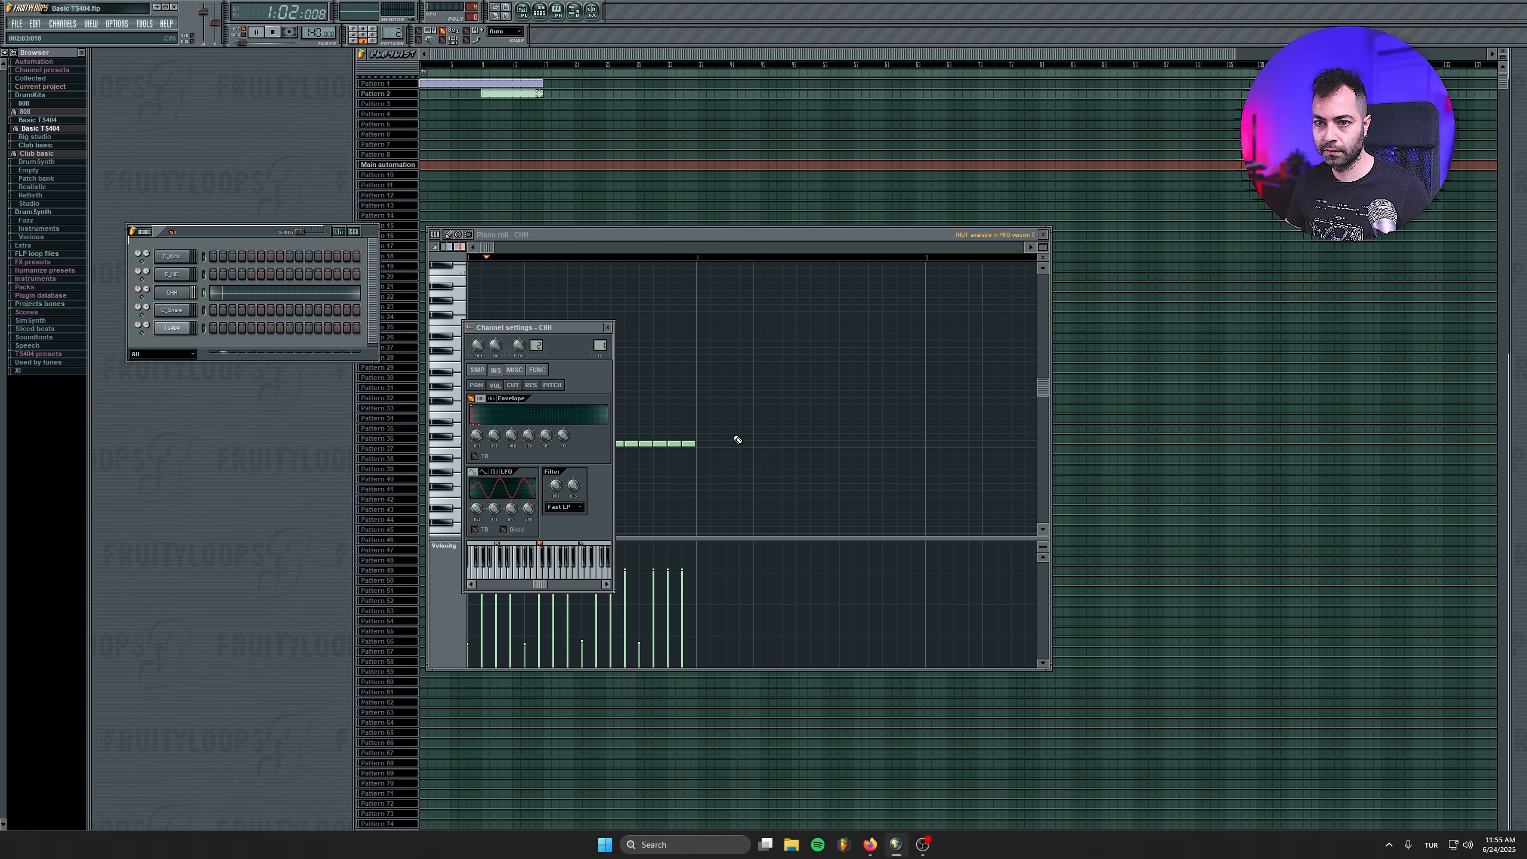
Switch to song mode and listen to the arrangement from bar 9.
click(488, 67)
click(243, 35)
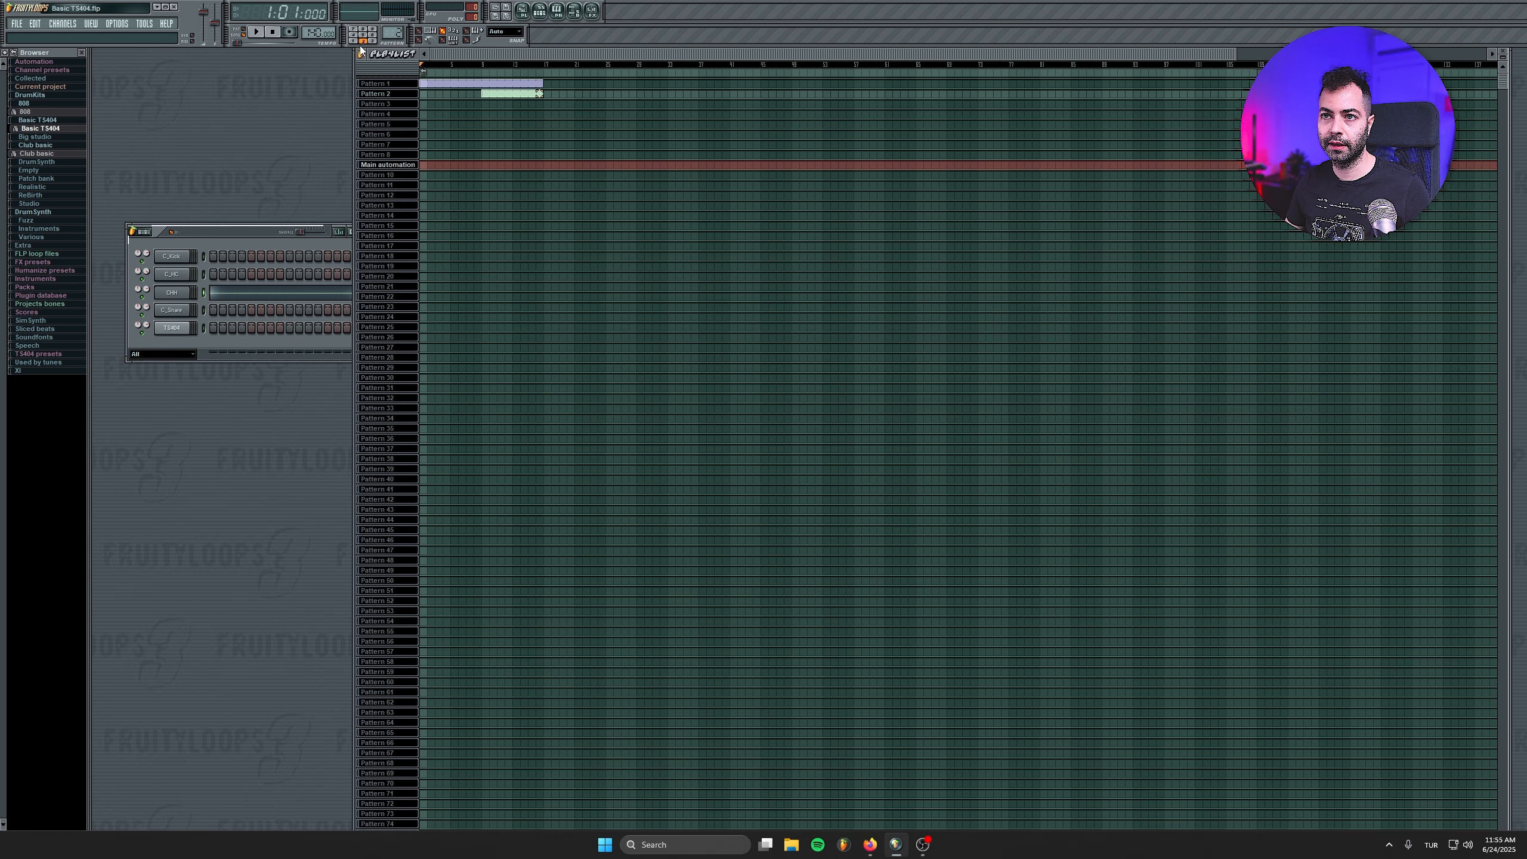
click(475, 65)
key(space)
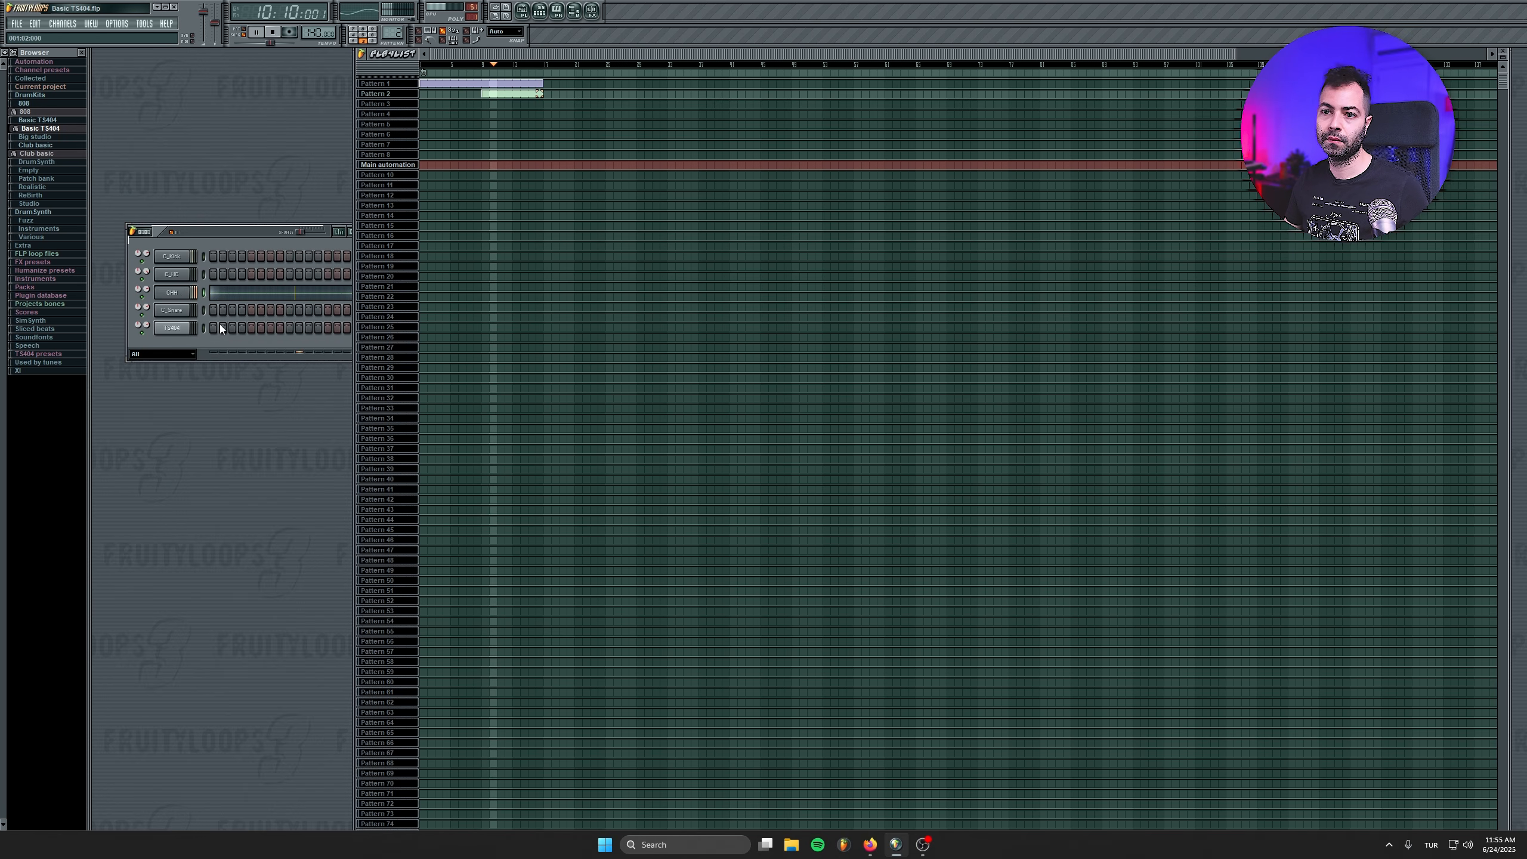
key(space)
click(182, 327)
right_click(182, 327)
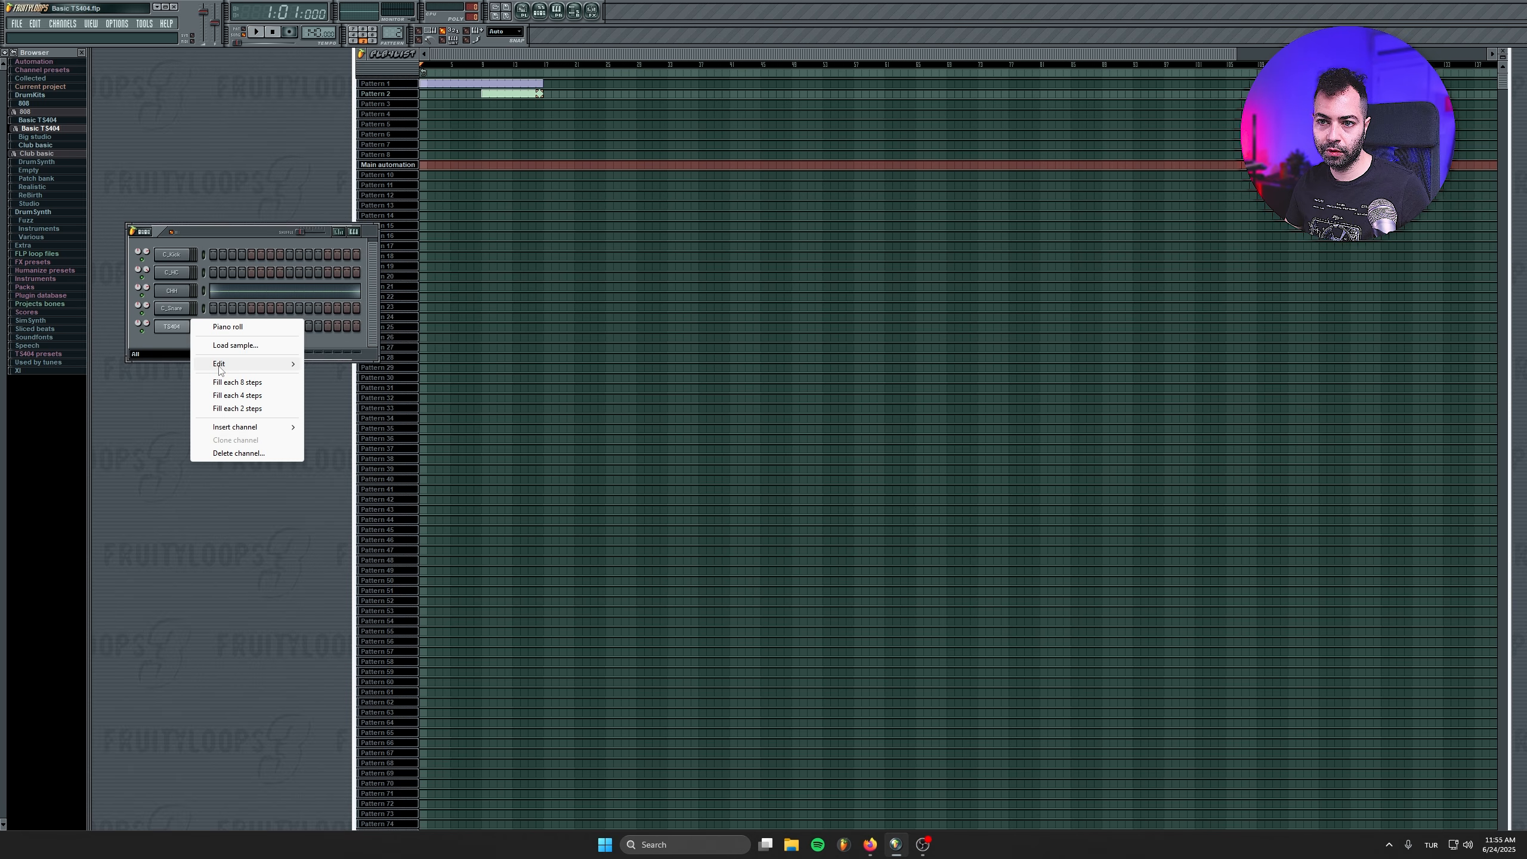
mouse_move(249, 428)
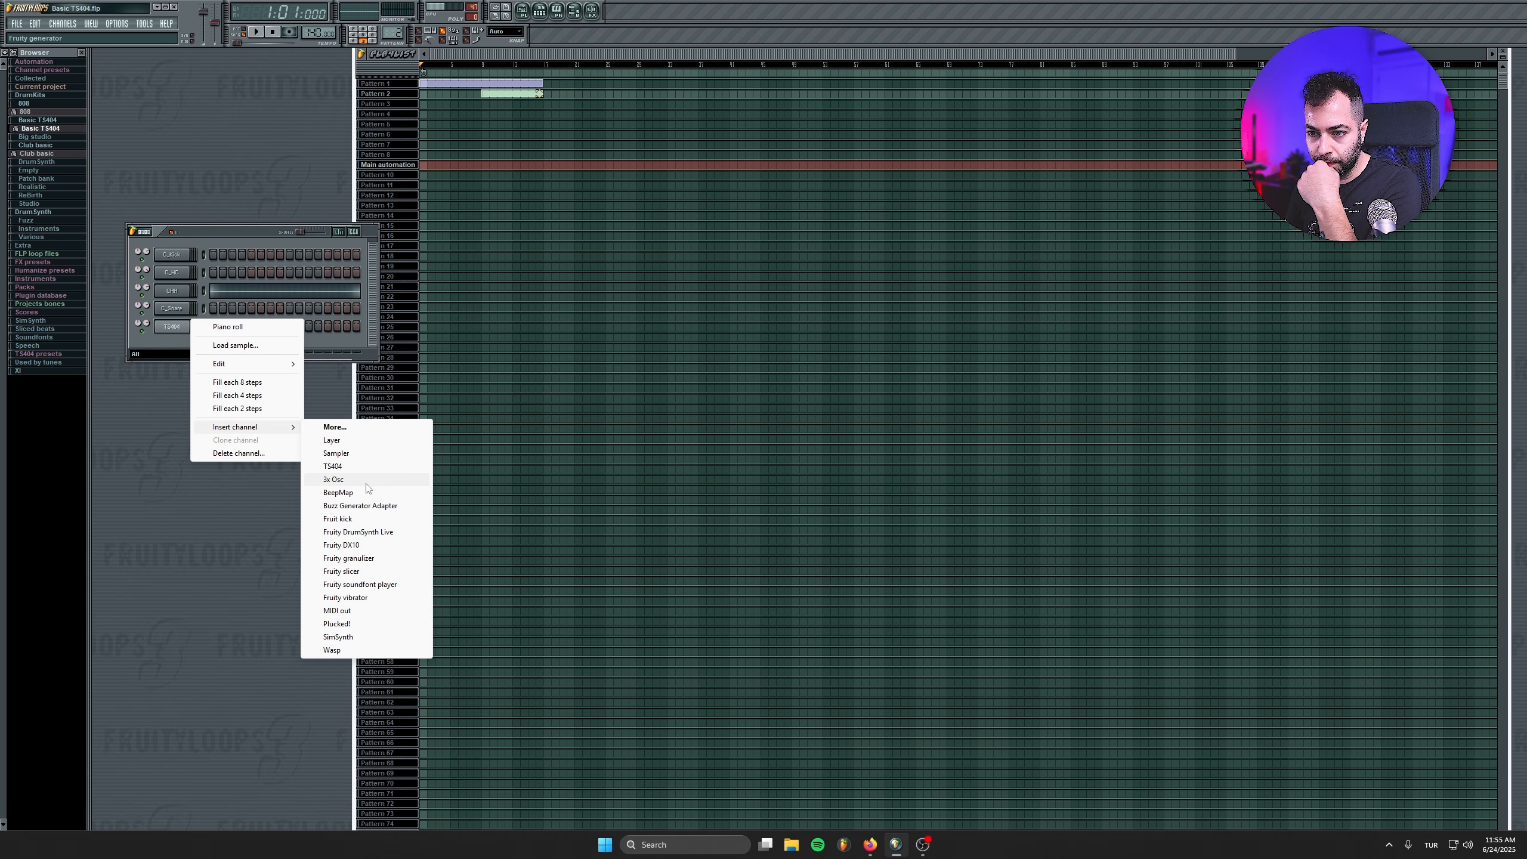
click(173, 355)
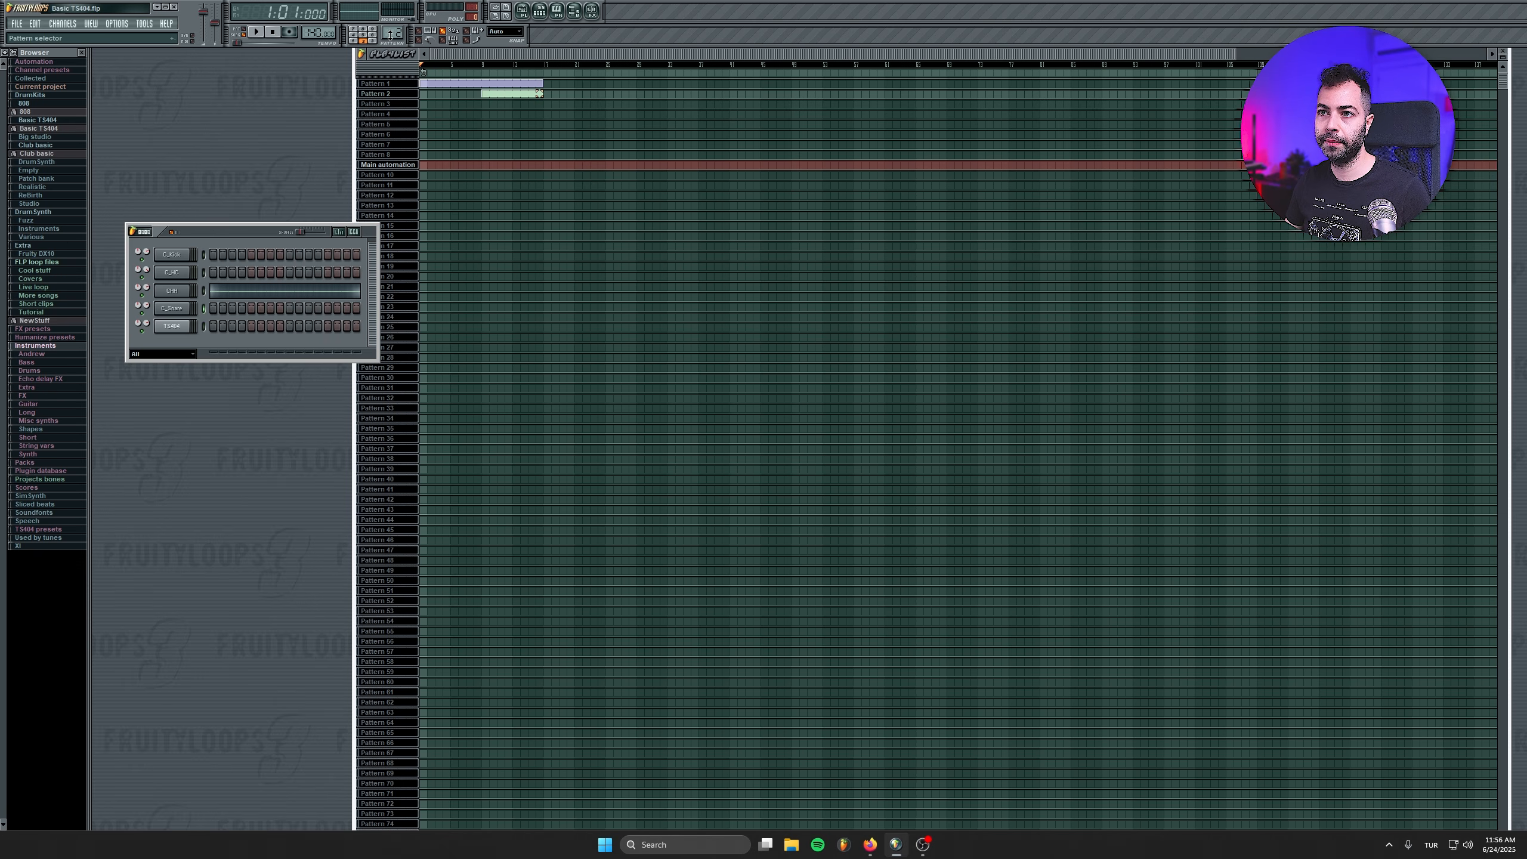
Select Pattern 3, place C_HC hits on steps 5 and 13, and play the pattern.
drag(389, 34, 389, 28)
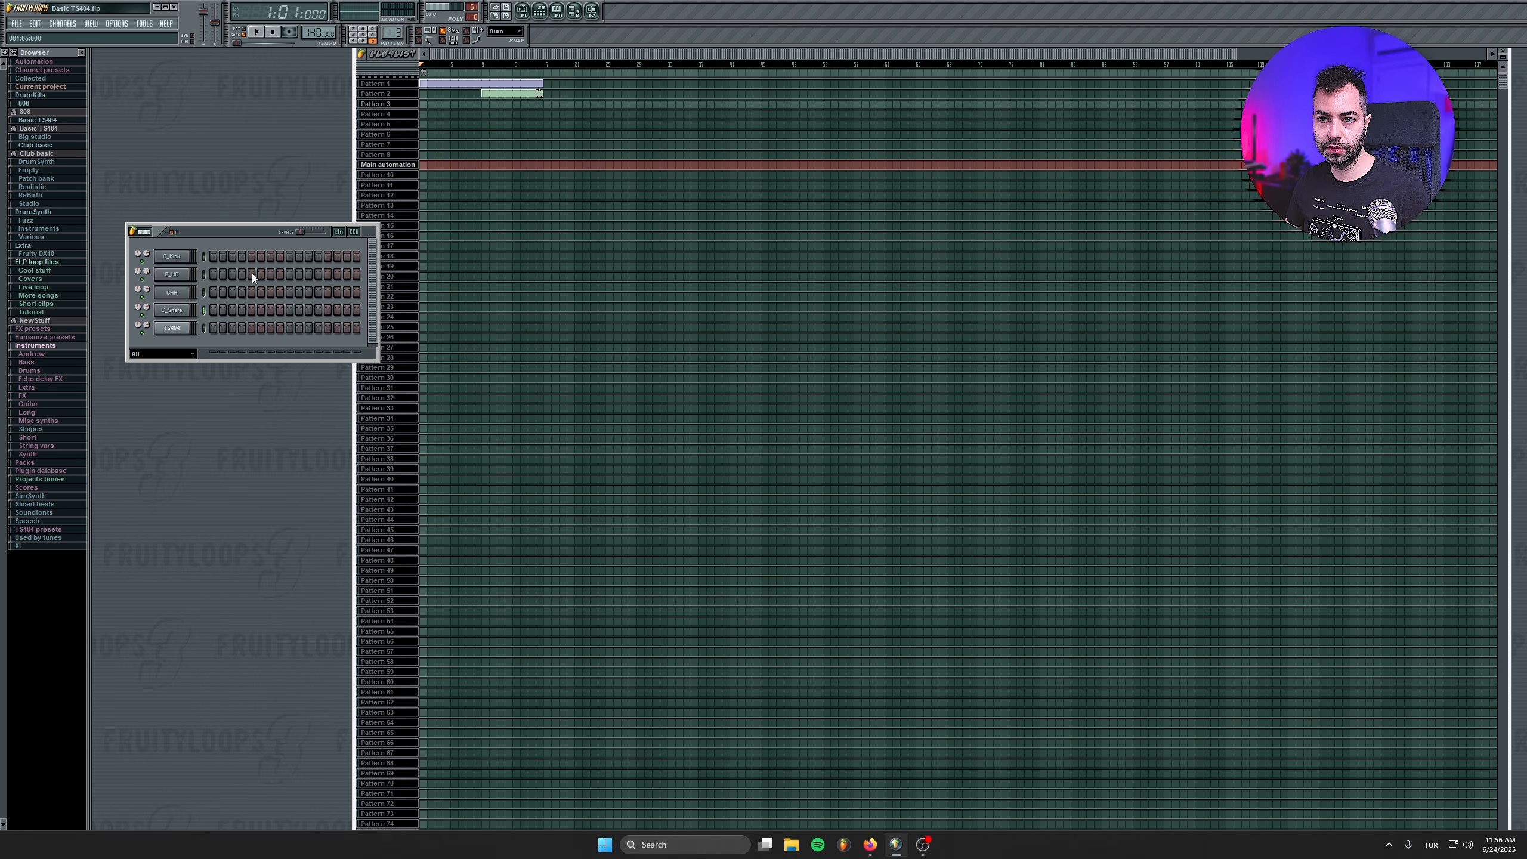
click(326, 275)
click(257, 31)
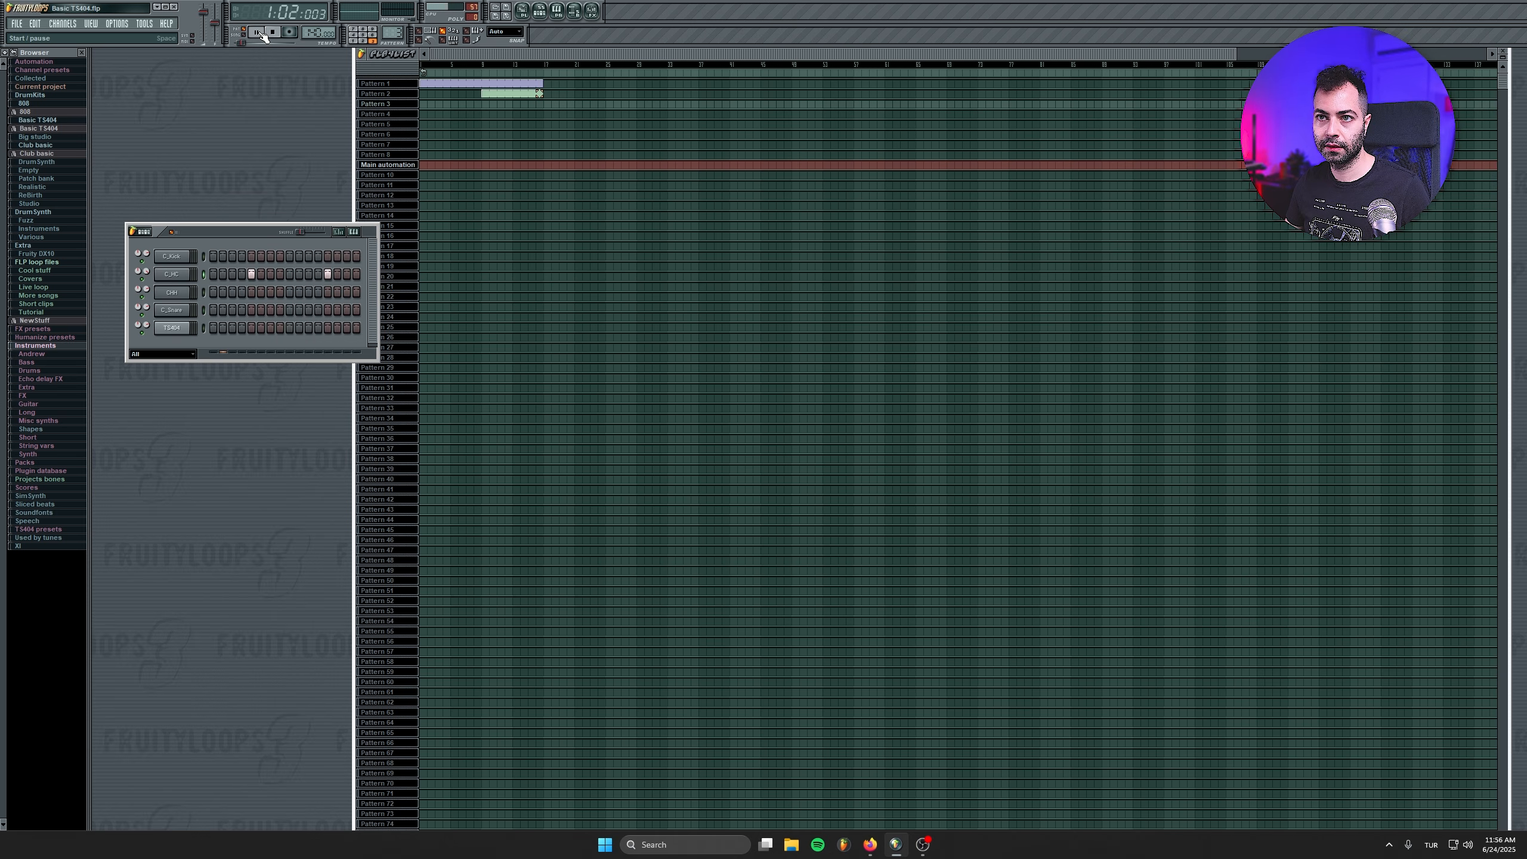
Add Pattern 3 to the playlist from bar 5 to bar 16 and play the arrangement in song mode.
click(455, 104)
drag(452, 103, 539, 106)
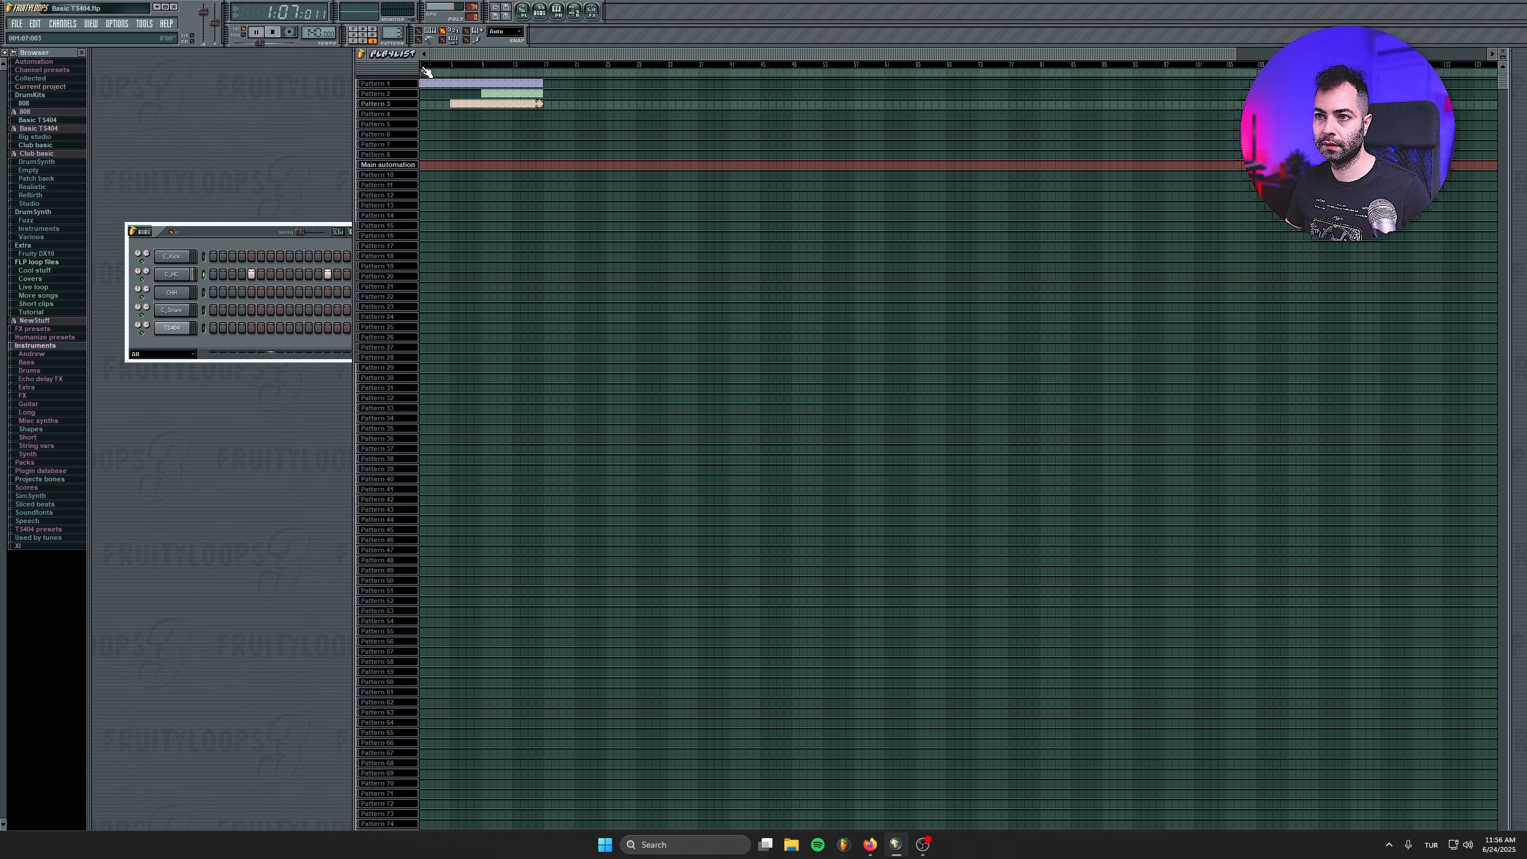
click(249, 37)
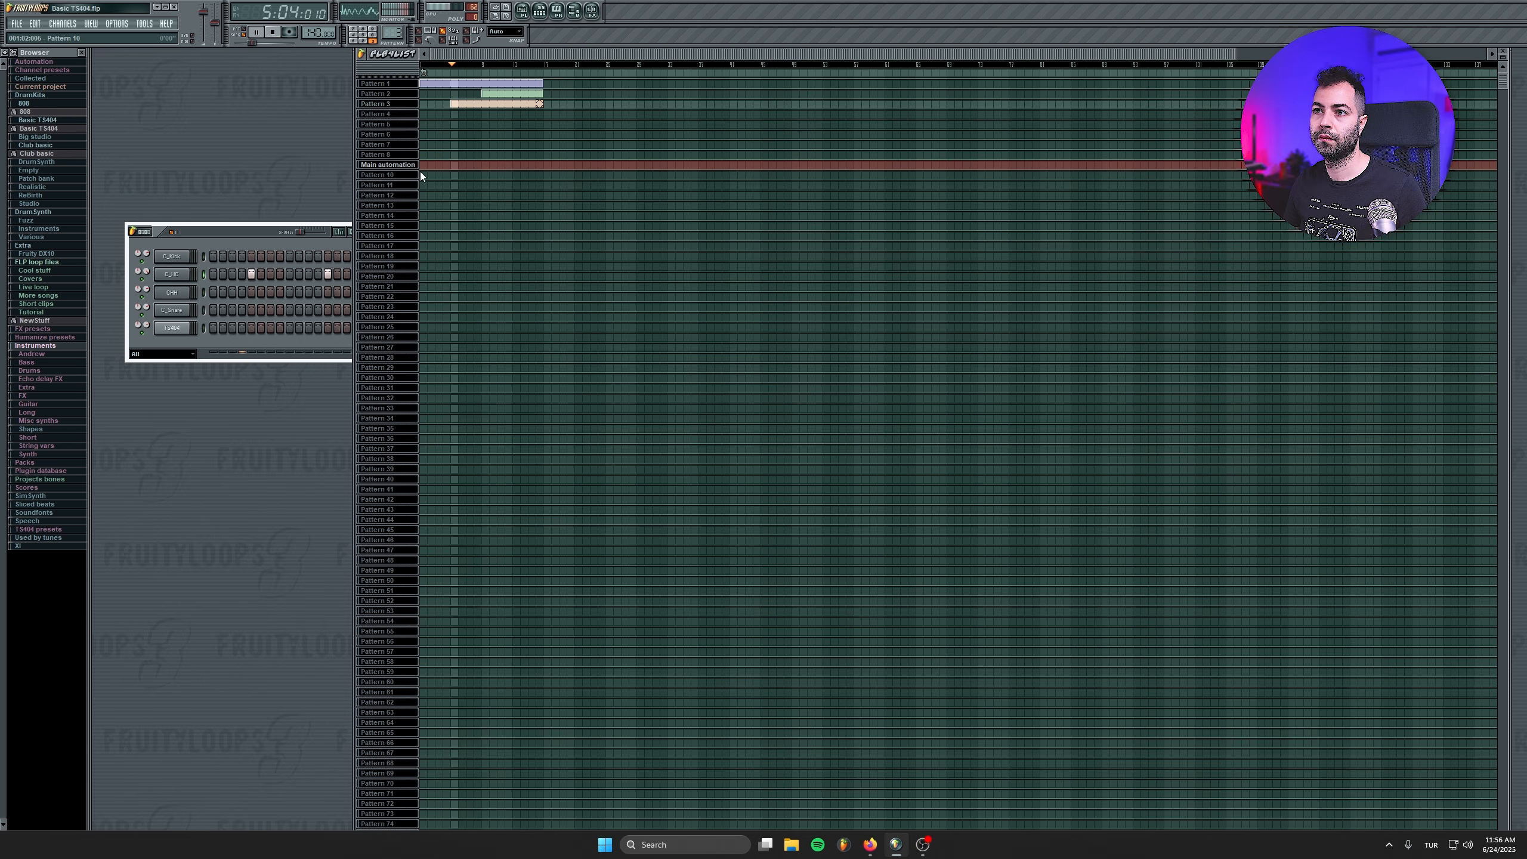
Open the Effects mixer window, place it just below the step sequencer, and stop playback.
drag(257, 232, 263, 245)
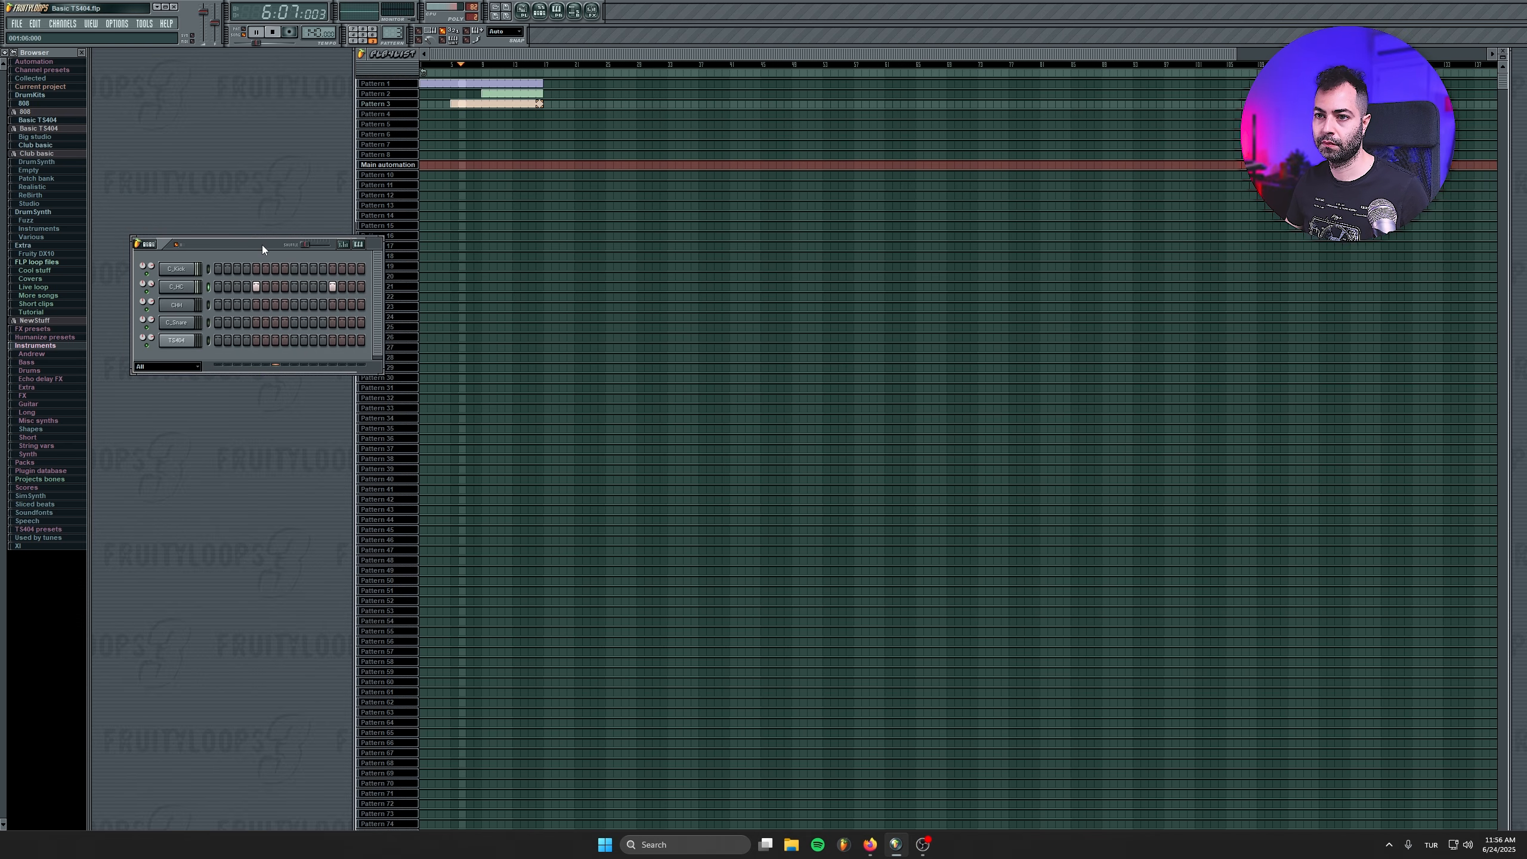
key(F9)
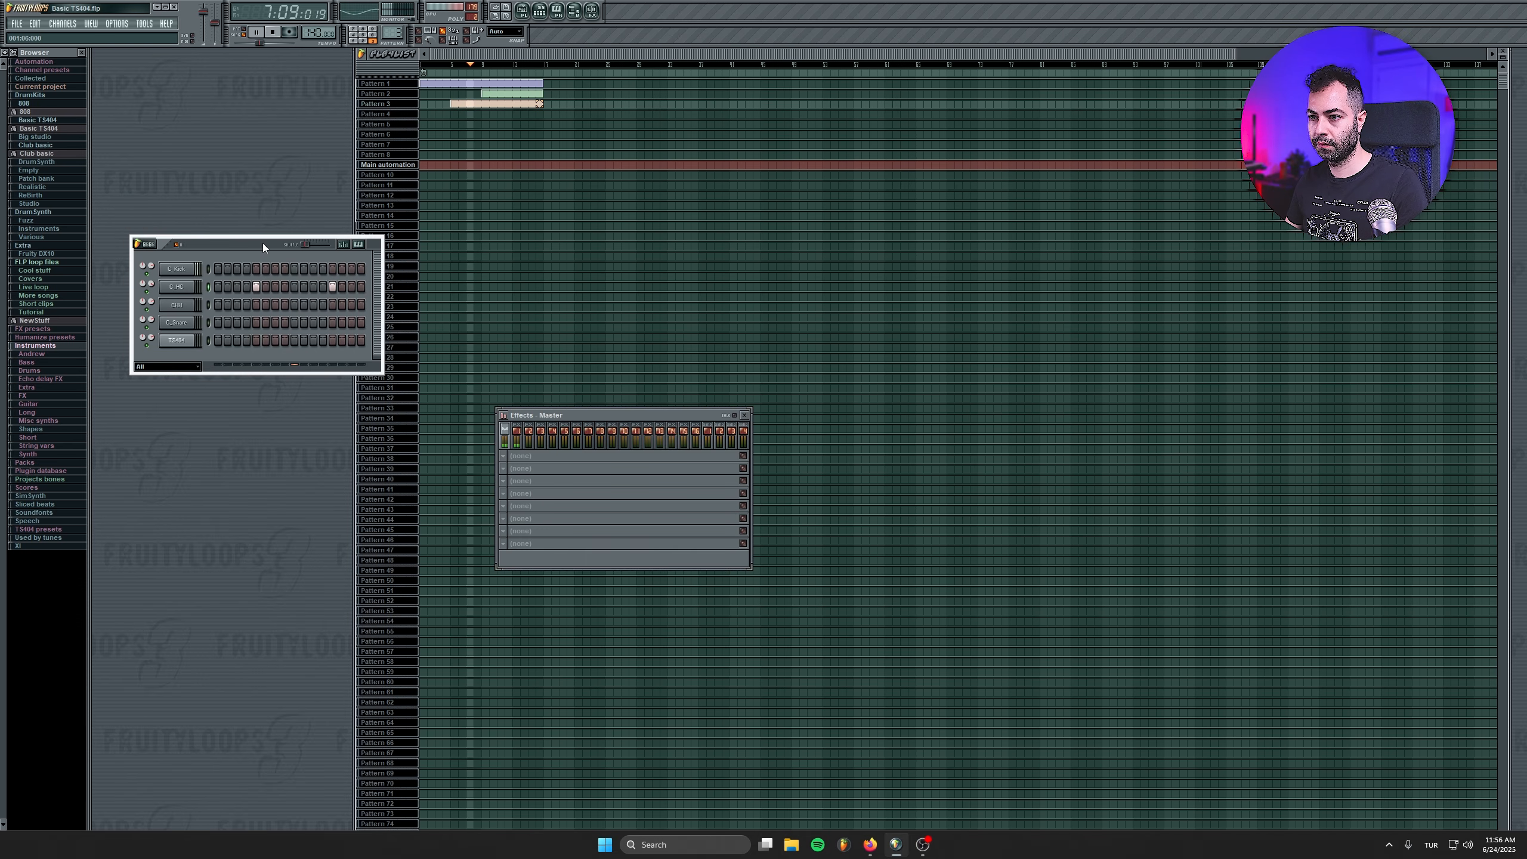
drag(564, 416, 501, 422)
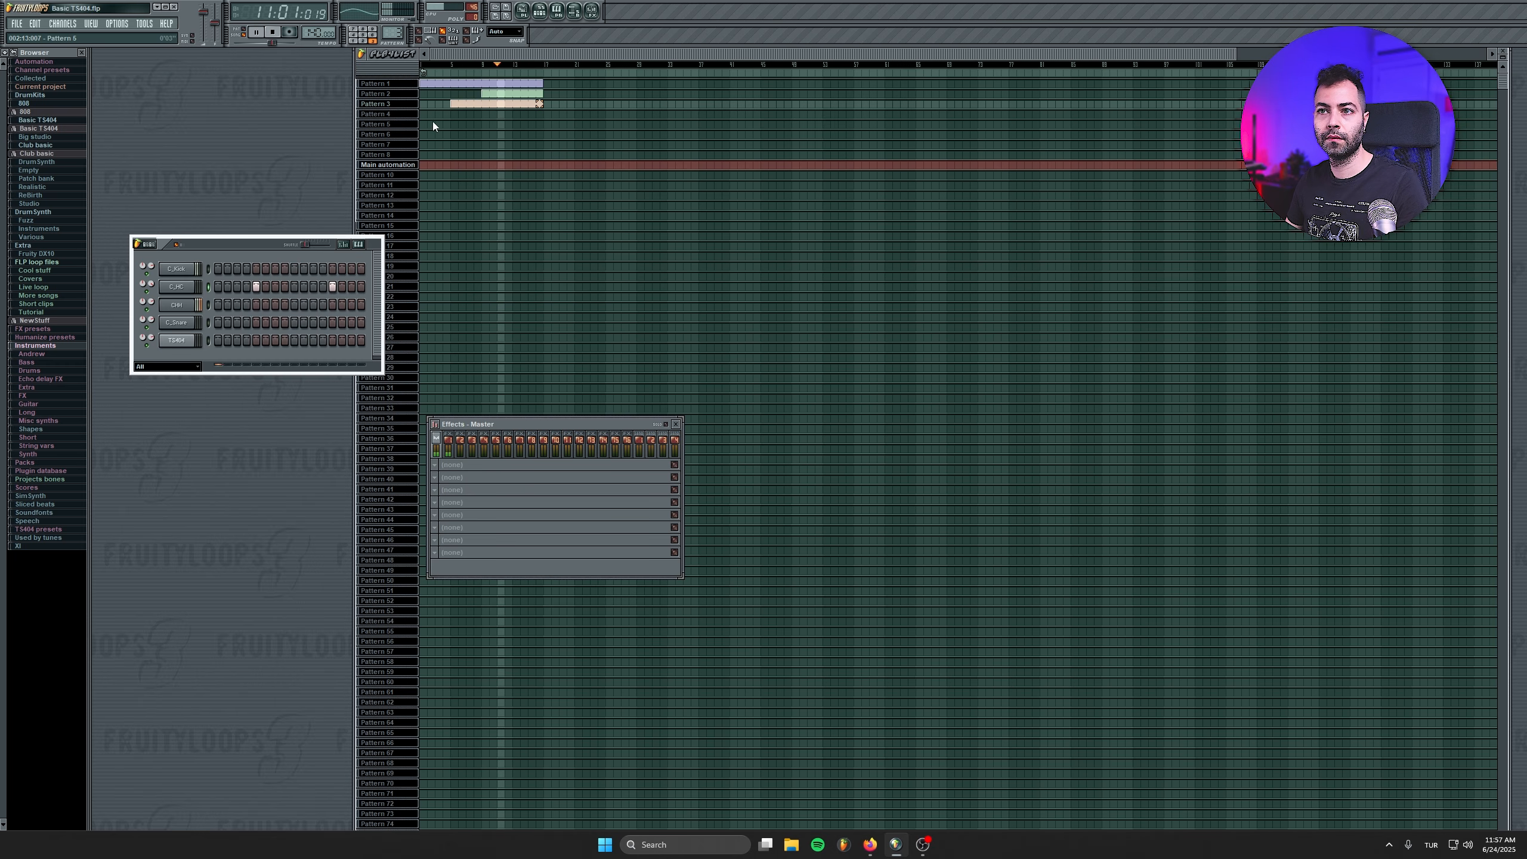
key(space)
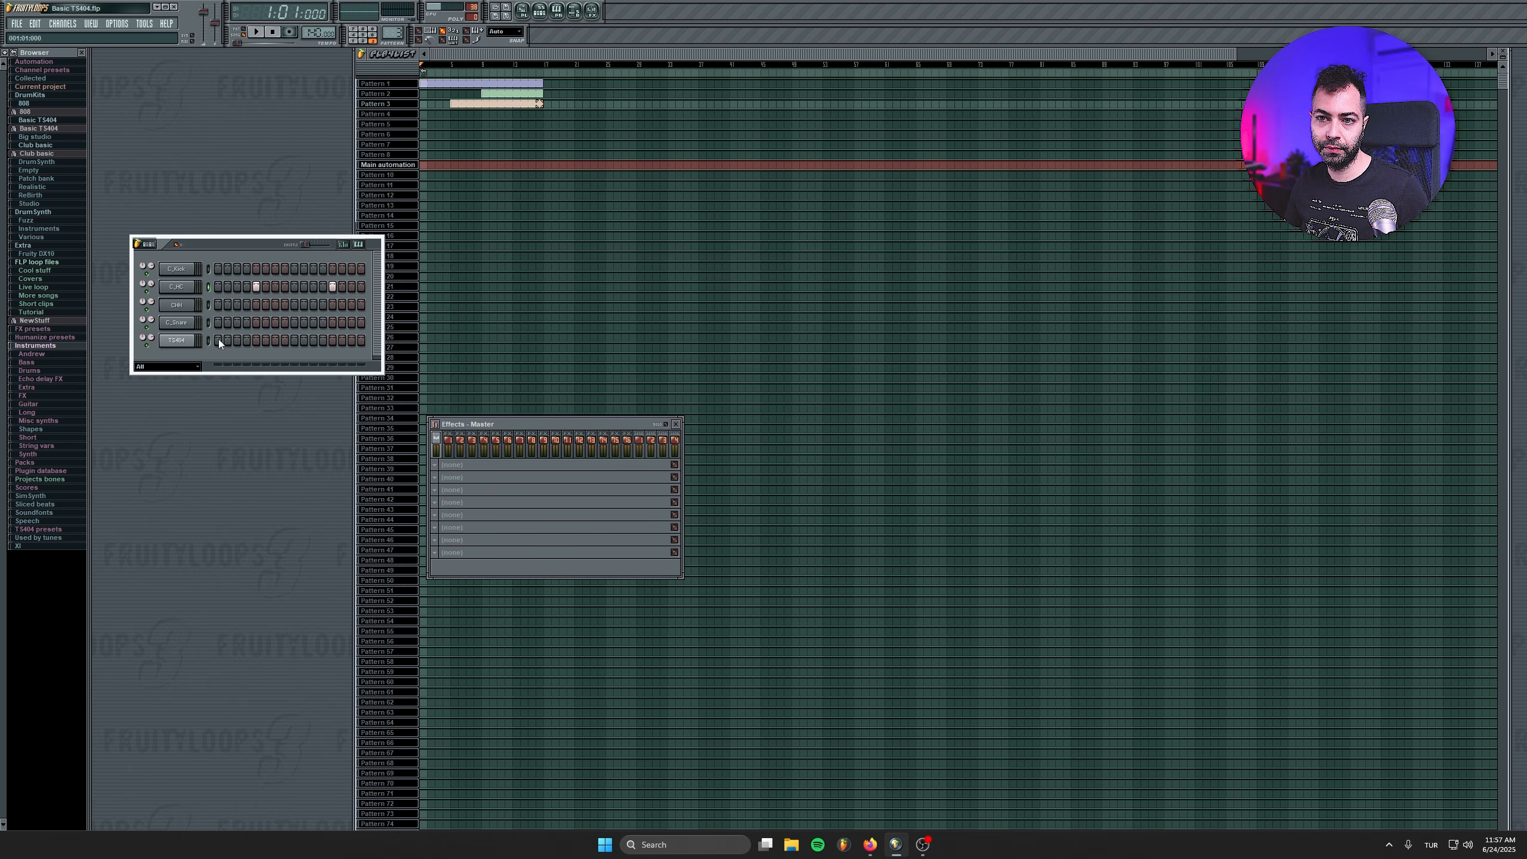
Select the empty Pattern 4 and switch playback to pattern mode.
click(257, 341)
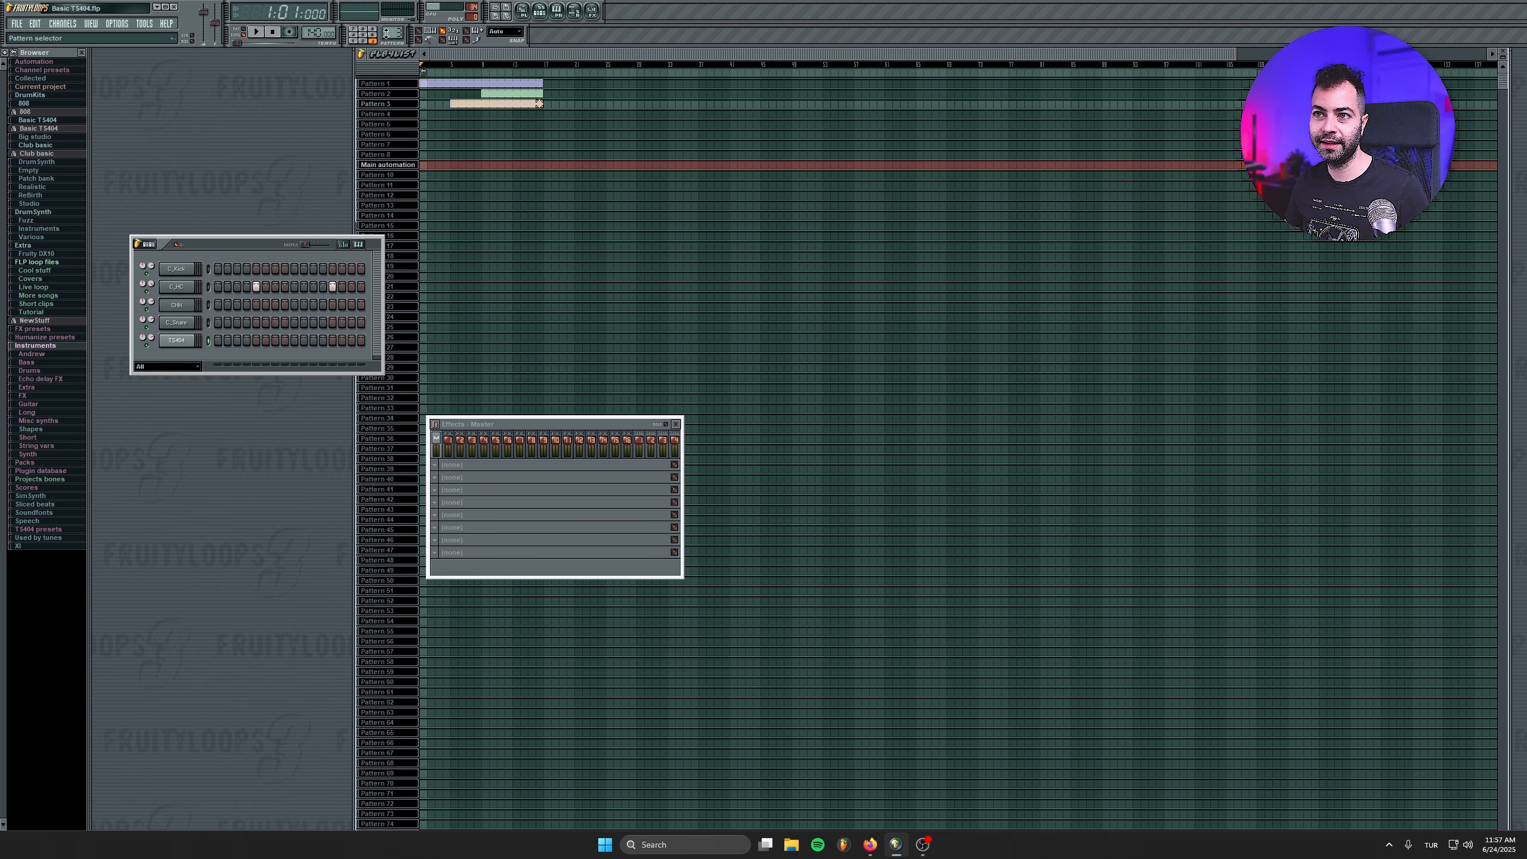
click(354, 35)
click(237, 341)
click(244, 32)
click(257, 31)
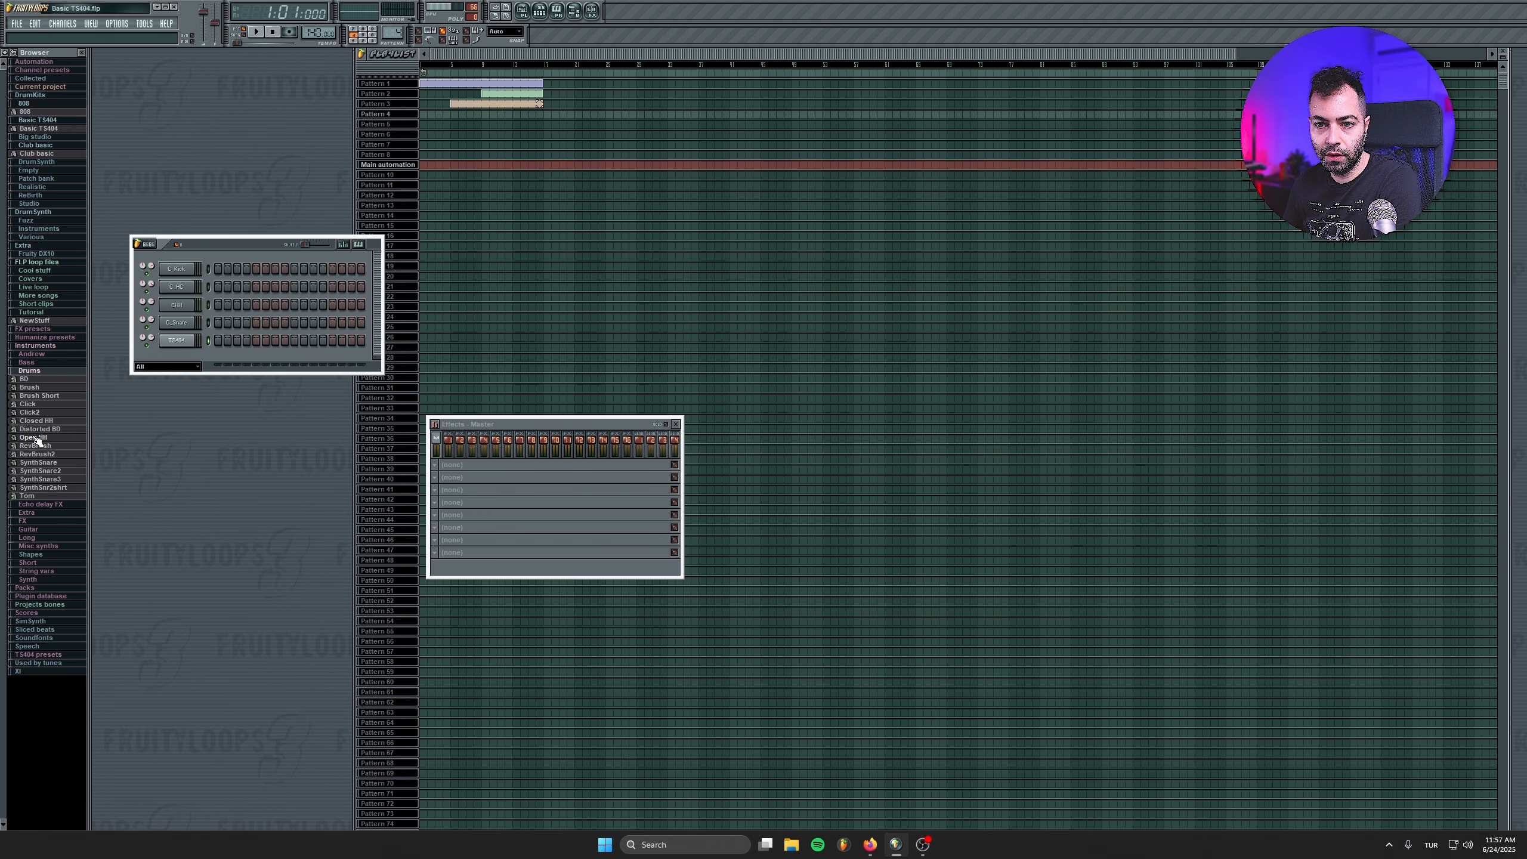
Add the Closed HH drum preset as a new channel and place its hits on steps 3, 7, 11 and 15.
click(37, 370)
click(42, 371)
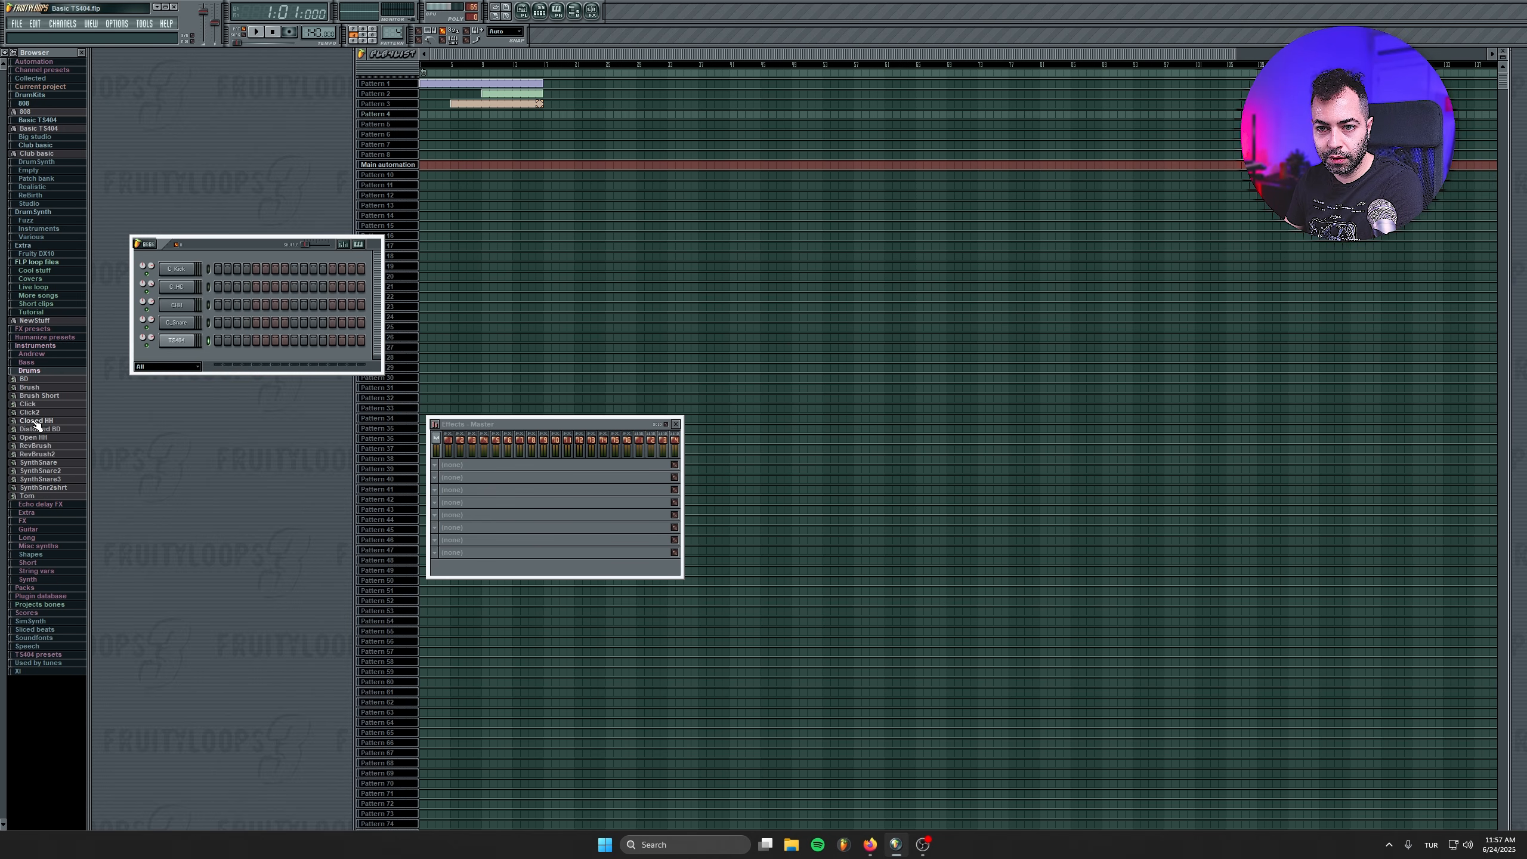
drag(36, 422, 110, 410)
drag(183, 357, 188, 359)
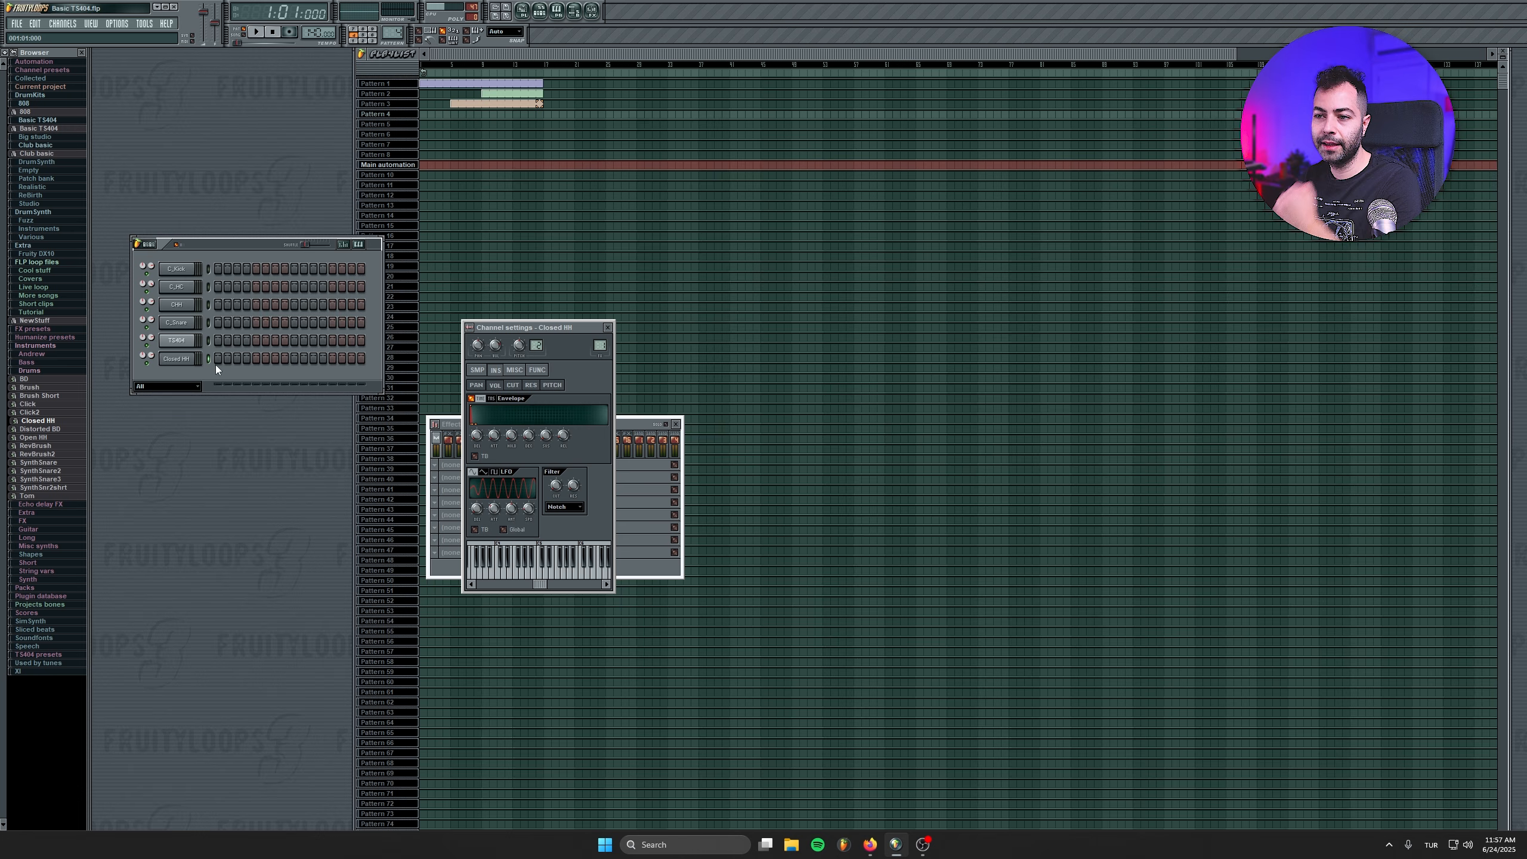
click(236, 358)
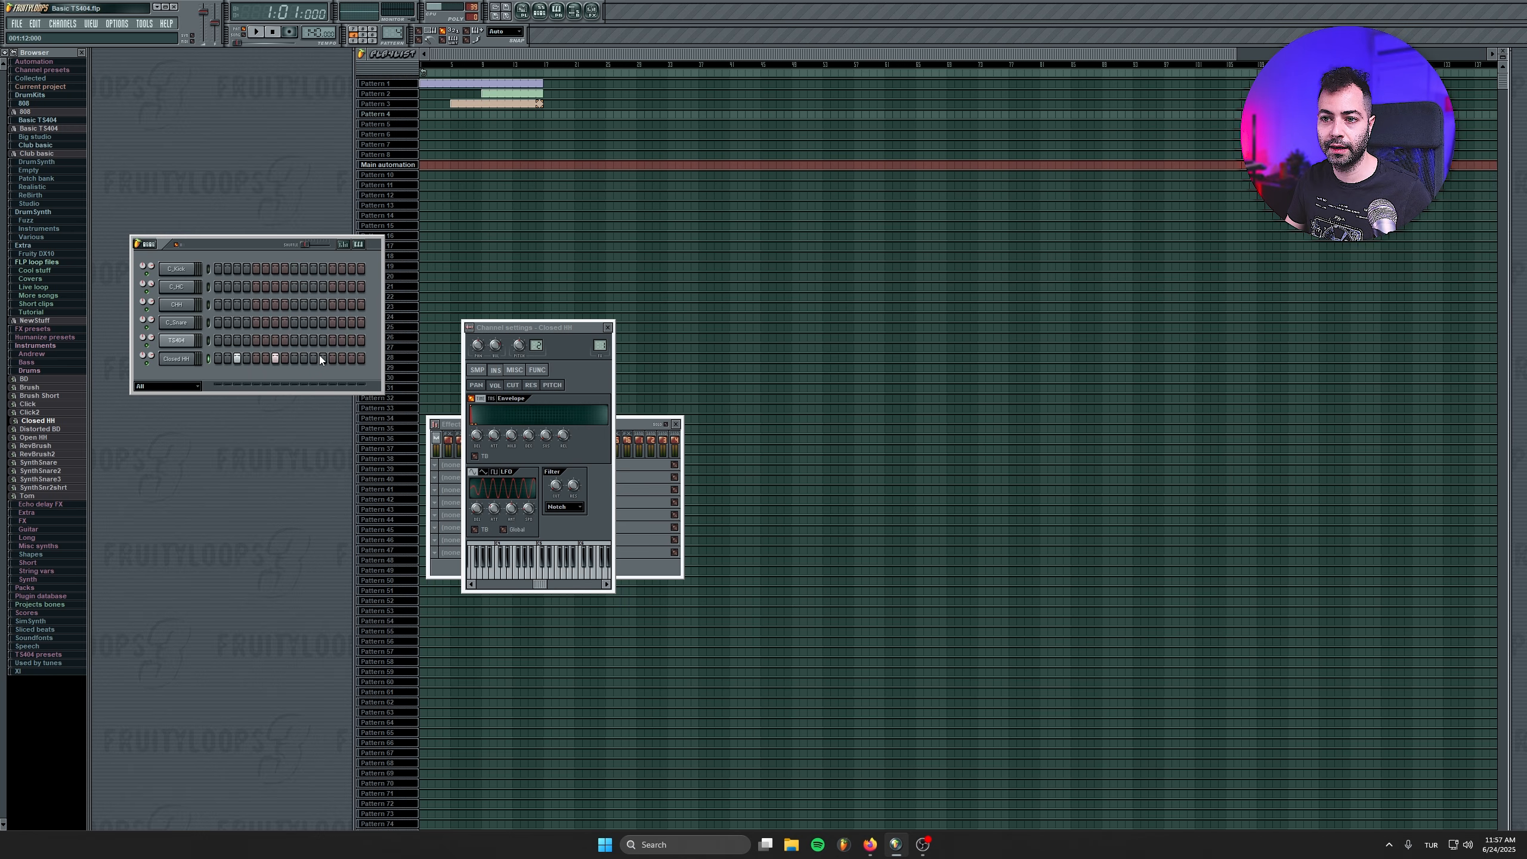
Add Pattern 4 to the playlist from bar 9 to bar 16 and play the arrangement from bar 9.
drag(486, 116, 516, 114)
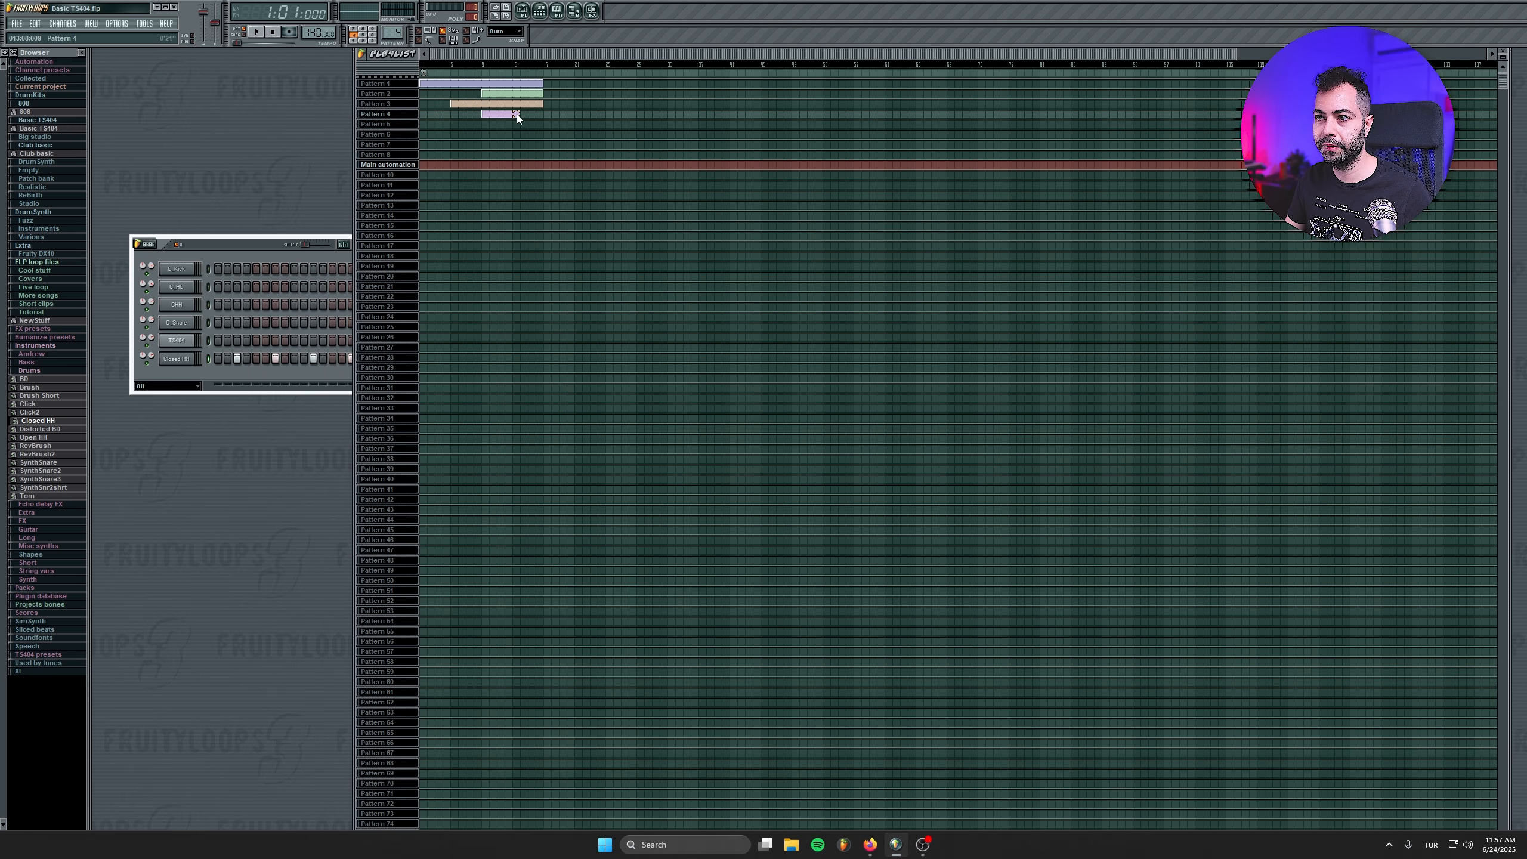
click(256, 31)
click(471, 66)
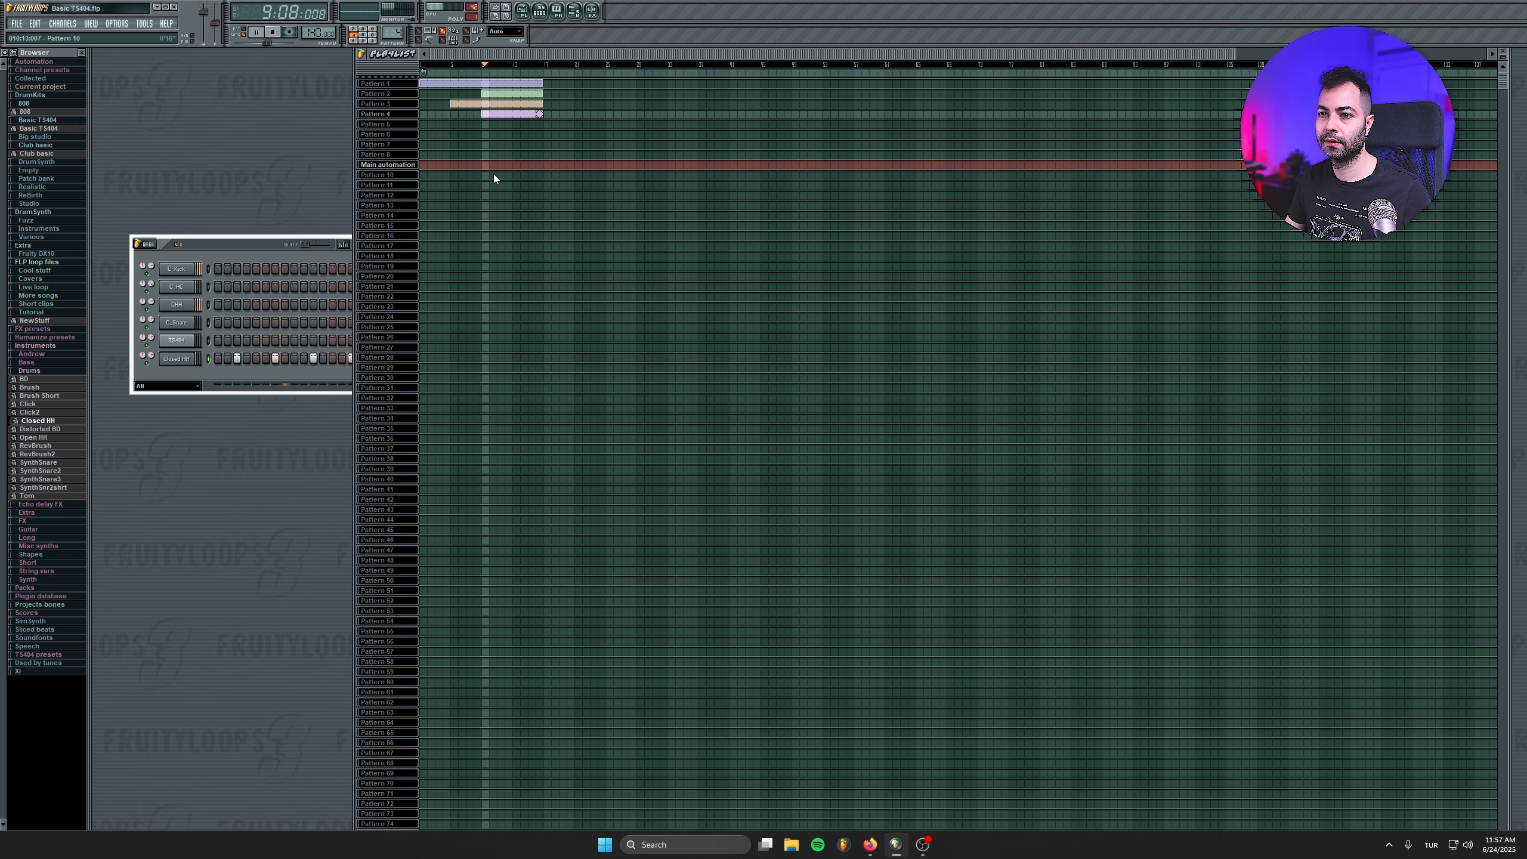
key(space)
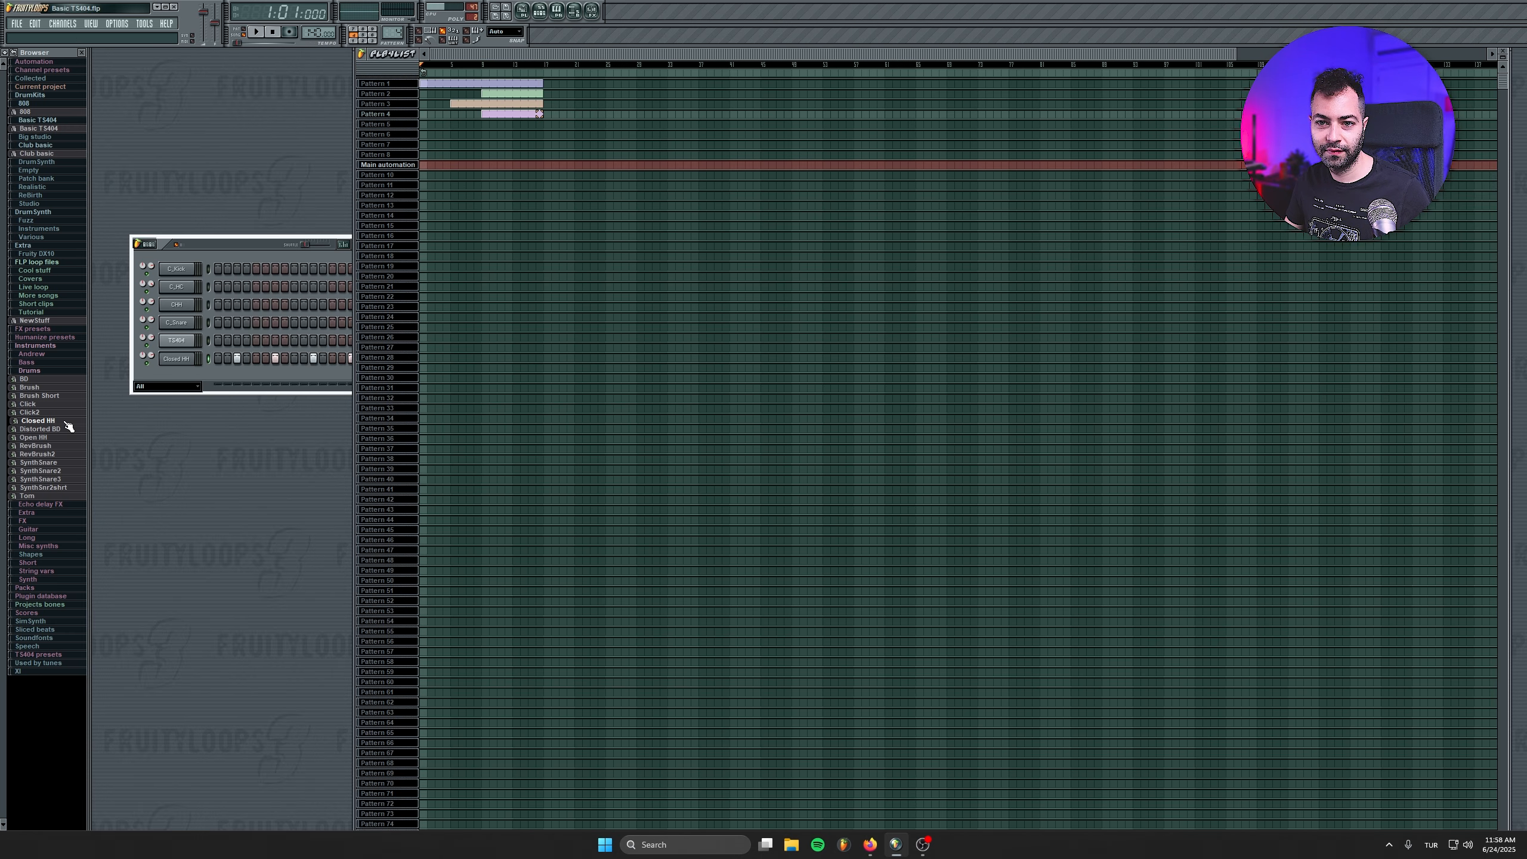
Replace the Closed HH channel's sound with Open HH, play the arrangement from bar 9, and open that channel's settings.
click(46, 437)
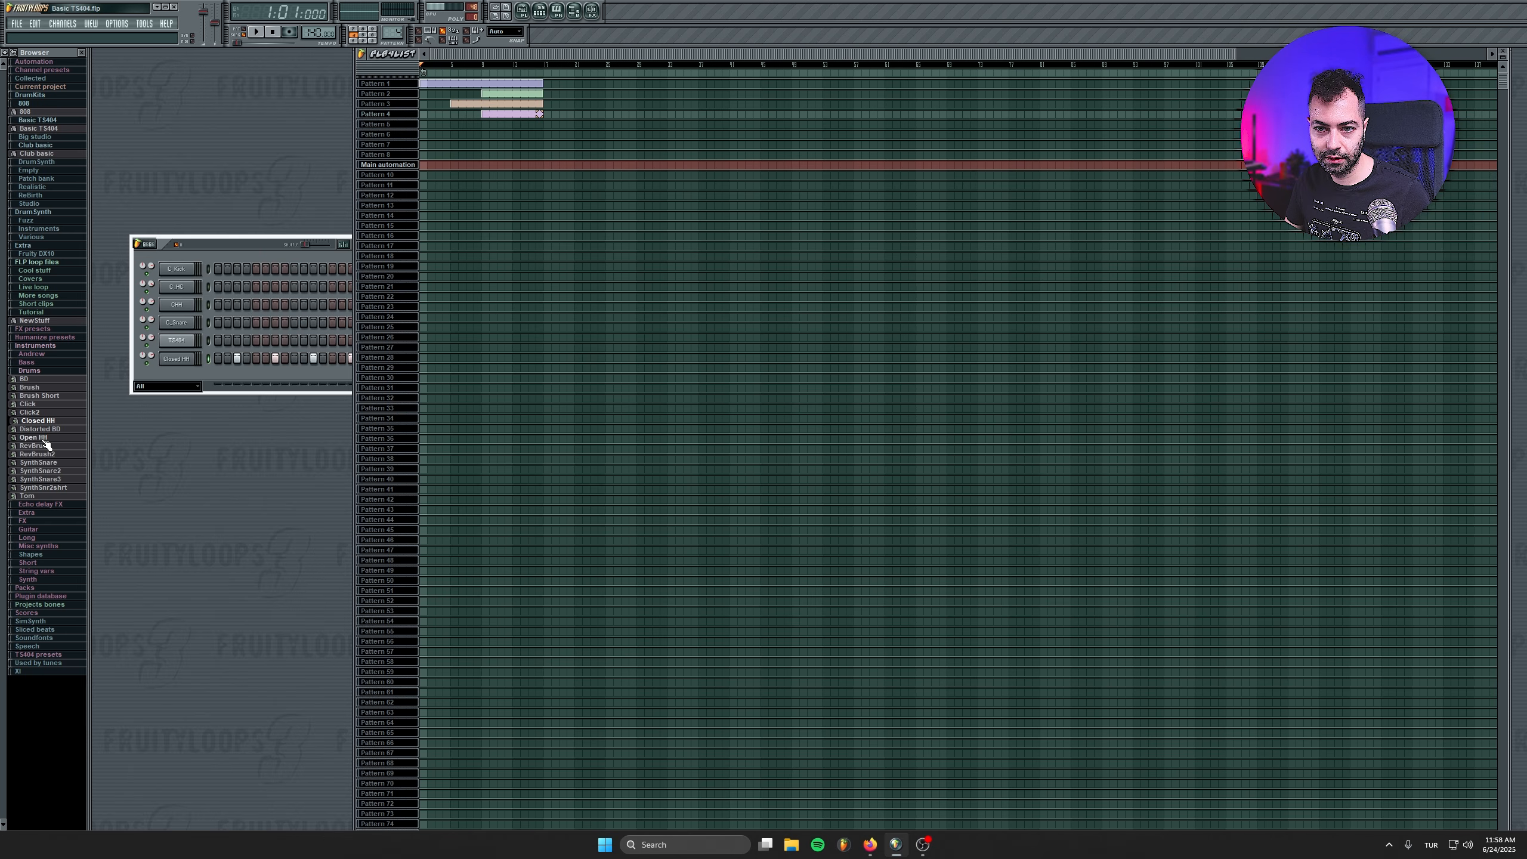
drag(185, 355, 185, 358)
key(space)
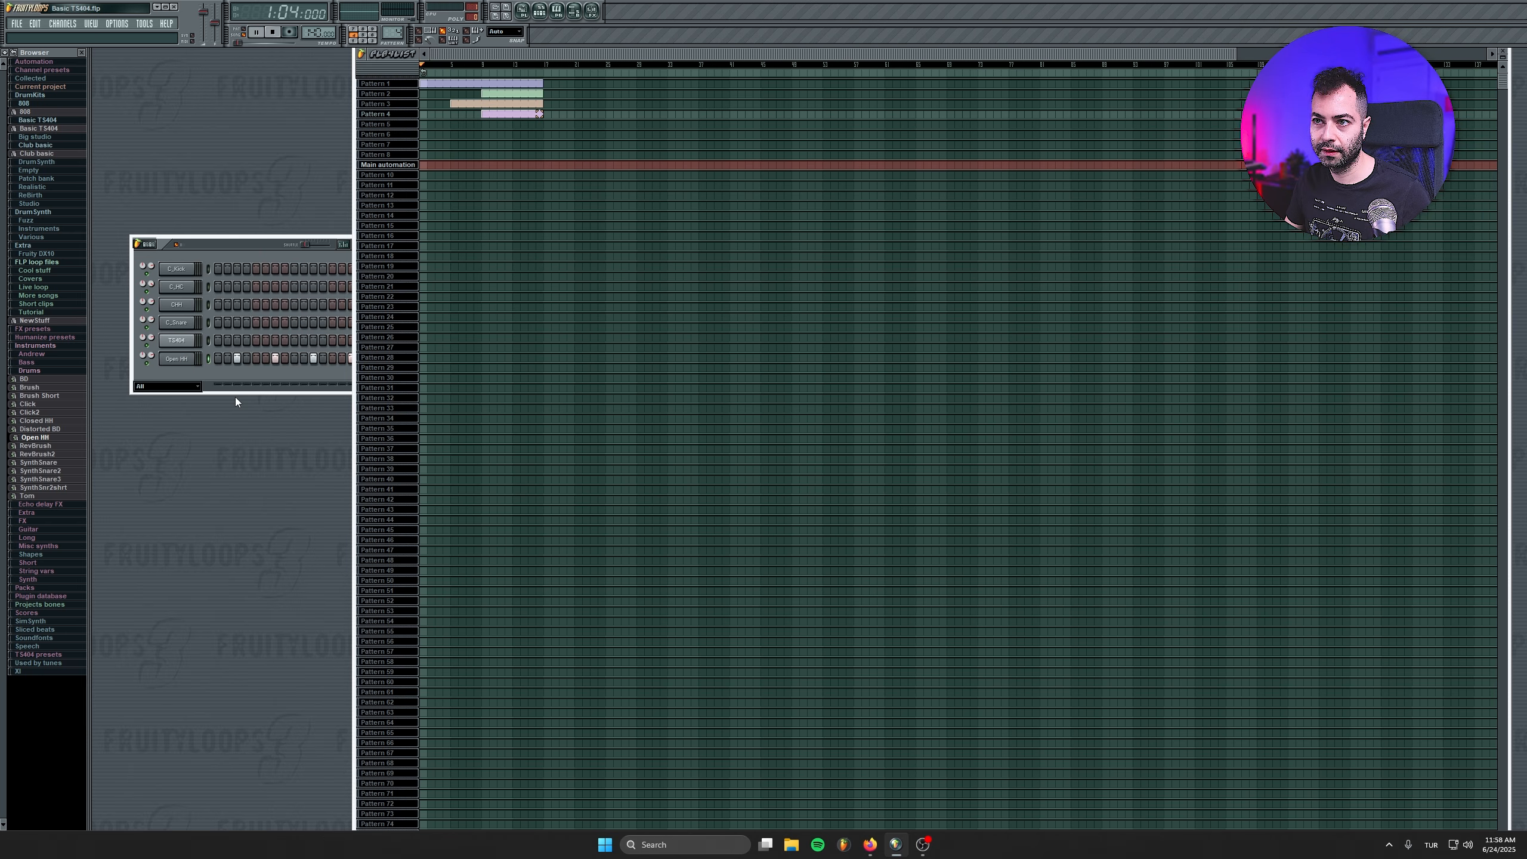
click(483, 71)
click(260, 241)
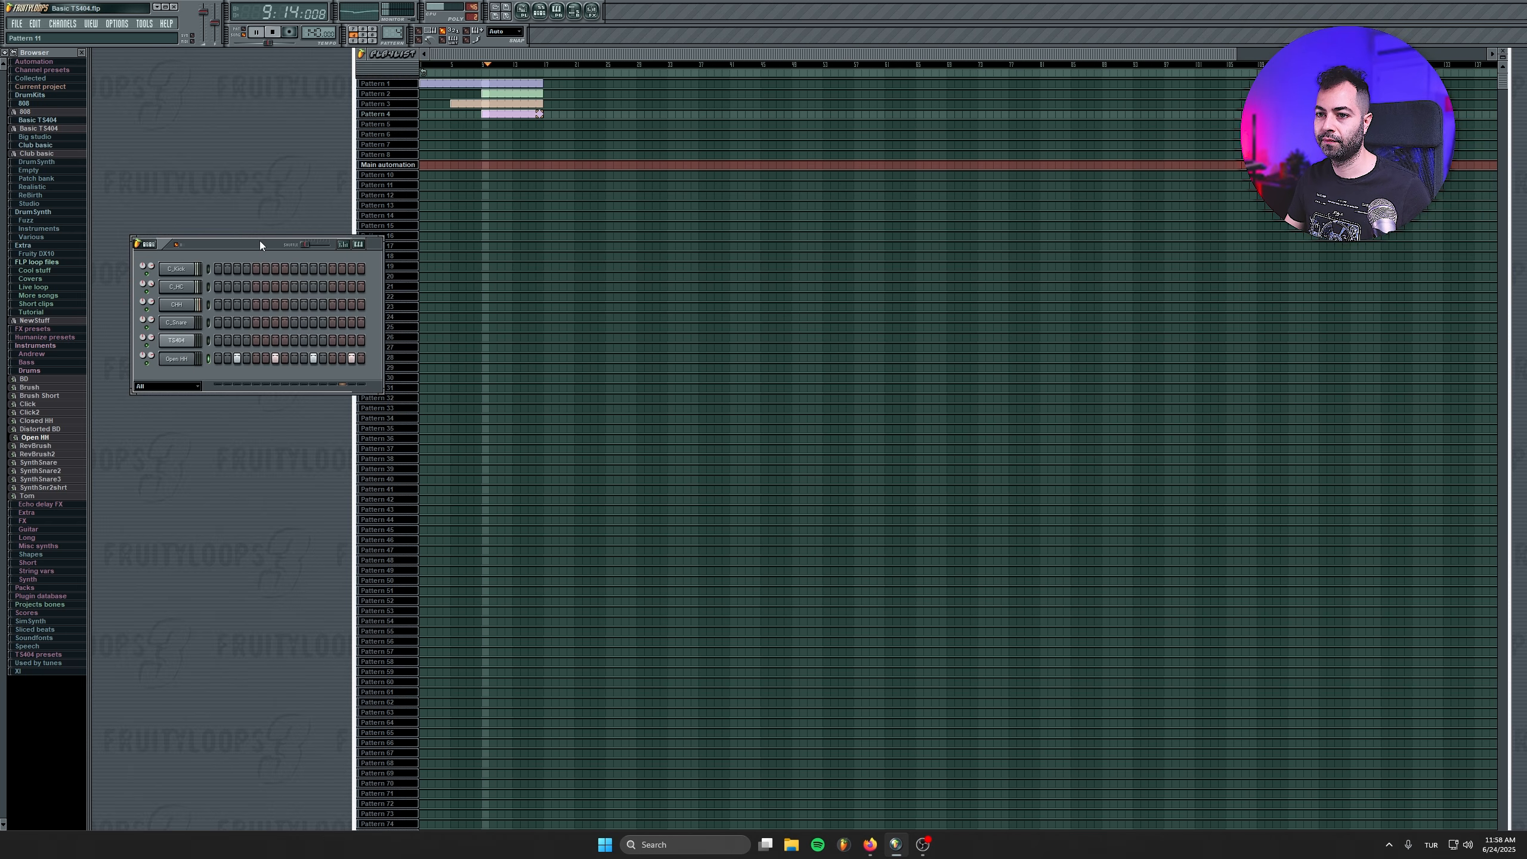
click(176, 359)
key(space)
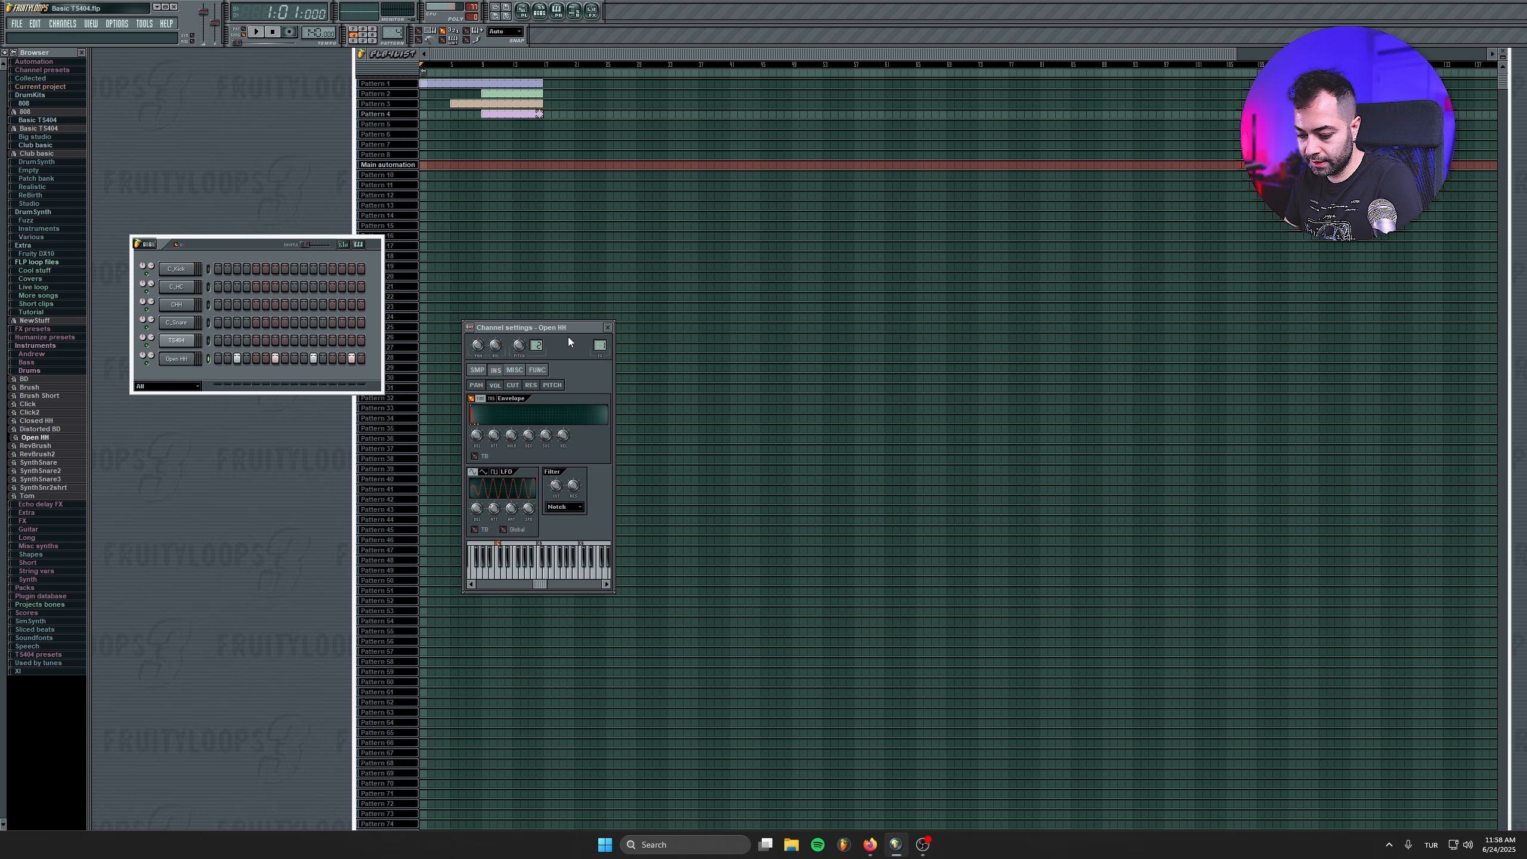
Show the Effects mixer and the C_Kick channel settings, and move the two windows apart so both are fully visible.
key(F9)
click(178, 269)
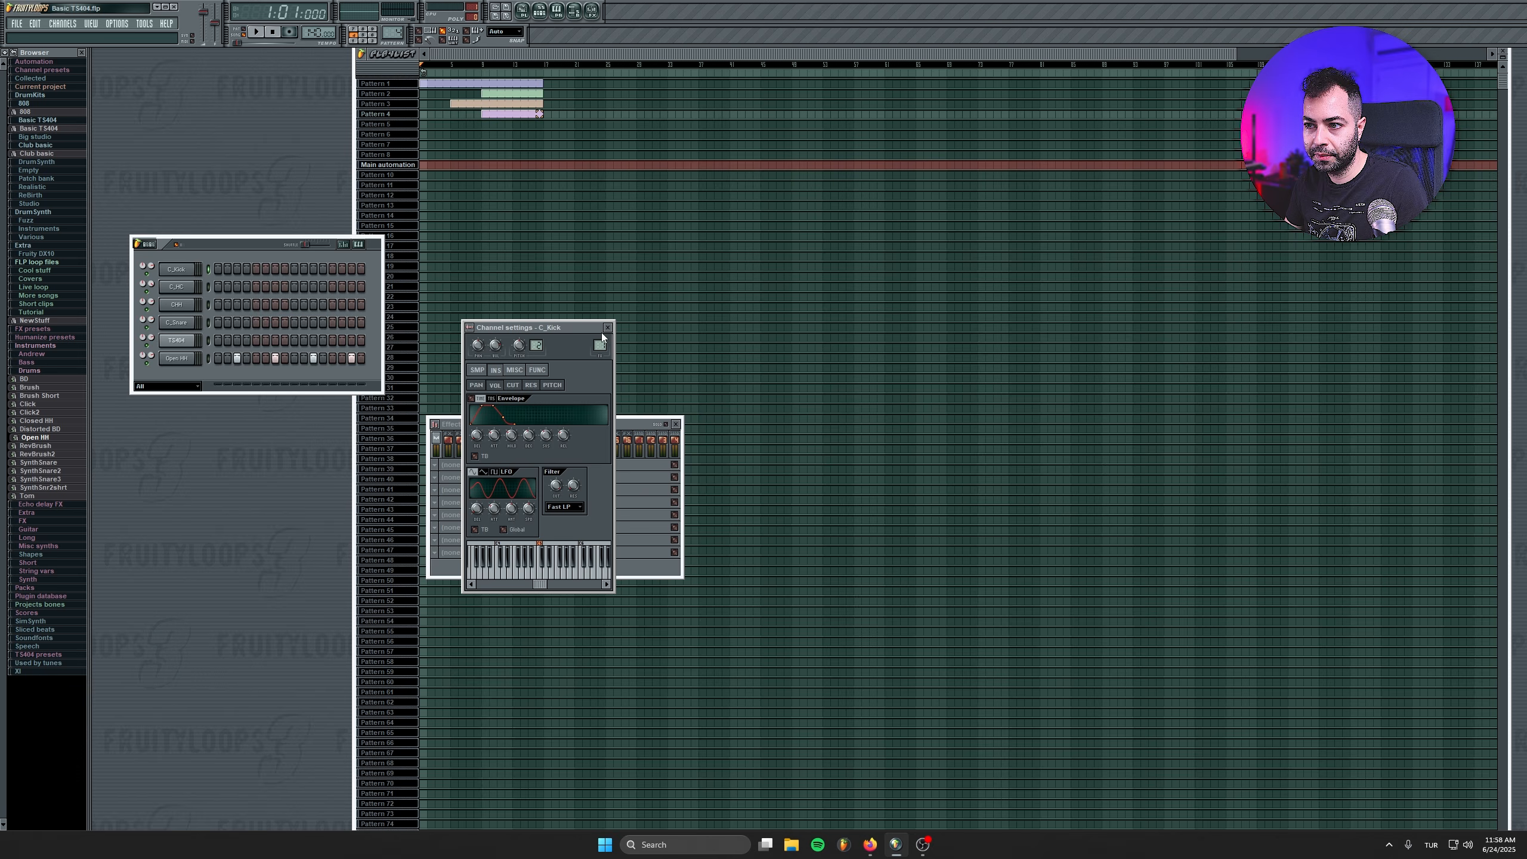
drag(581, 326, 282, 425)
click(546, 417)
drag(546, 417, 671, 406)
Open the C_HC channel settings and assign the channel to effects track FX 1.
click(177, 287)
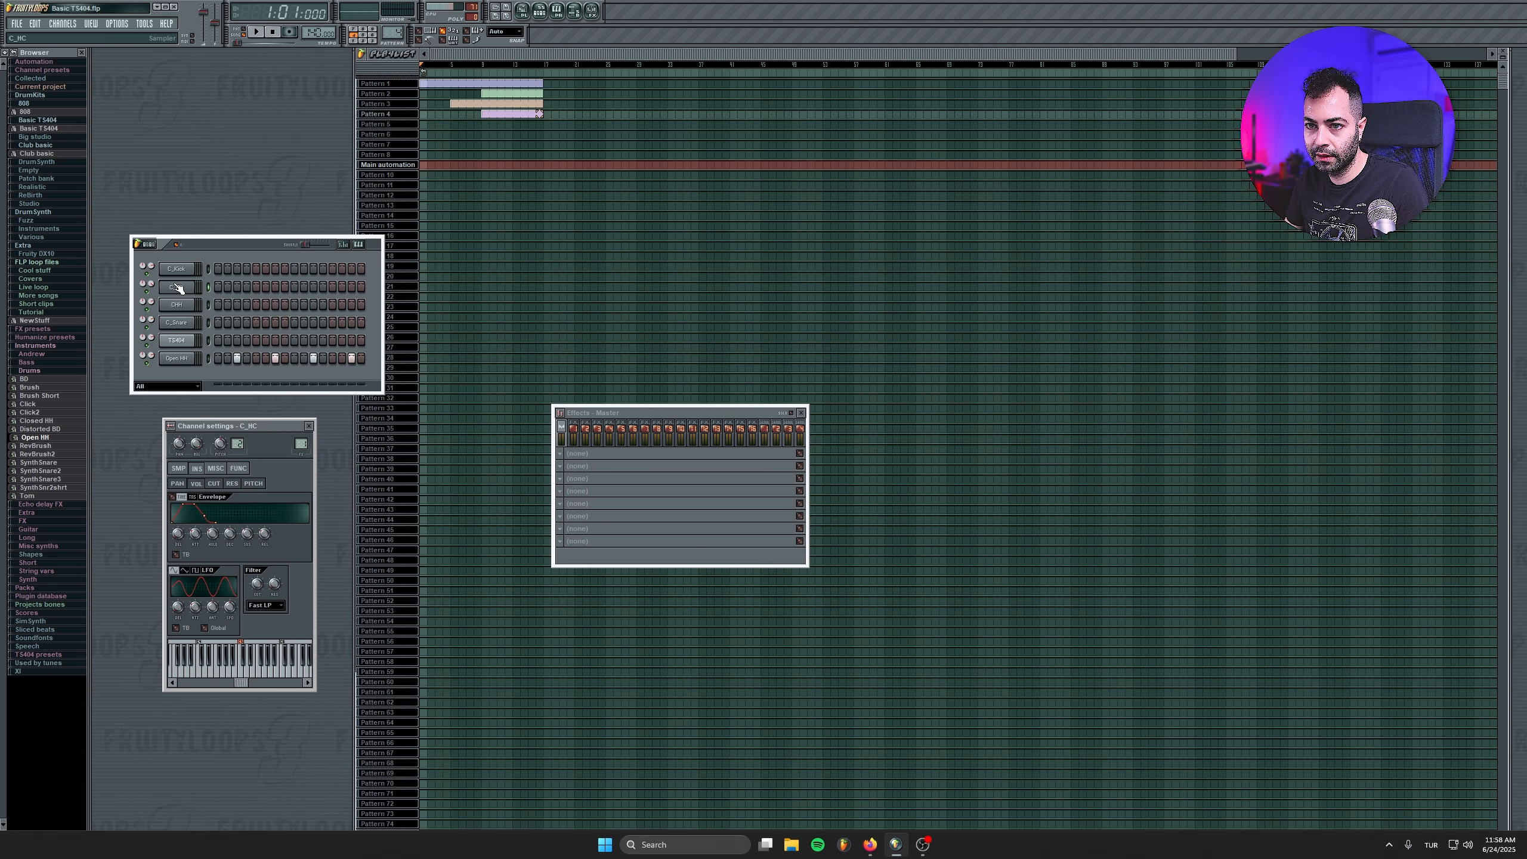
click(181, 290)
click(181, 290)
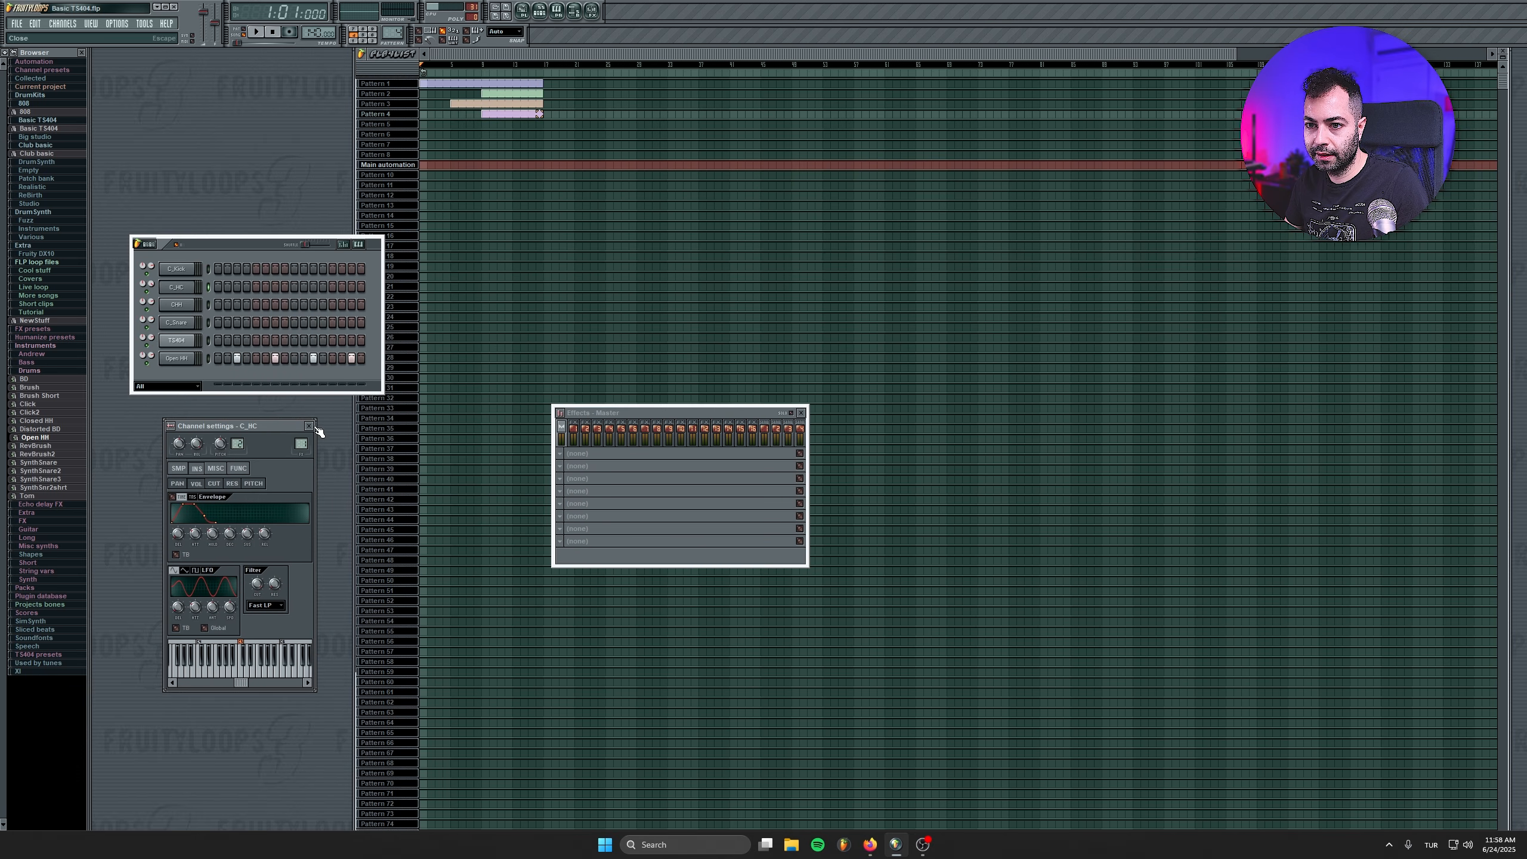
drag(301, 444, 301, 448)
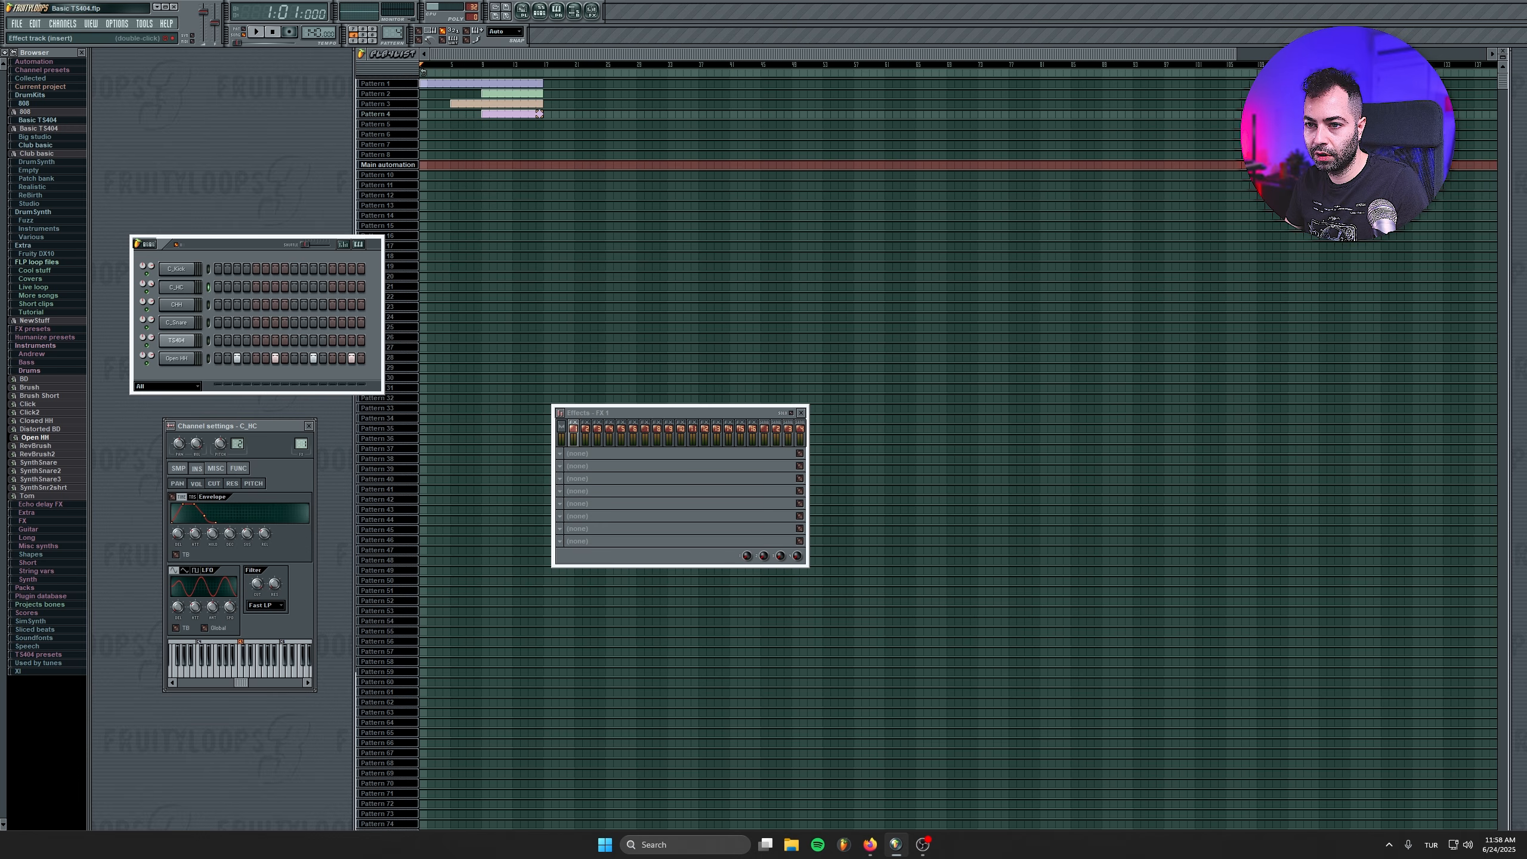
Assign CHH to effects track FX 2, and go through the effects track setting of C_Snare and Open HH.
click(176, 304)
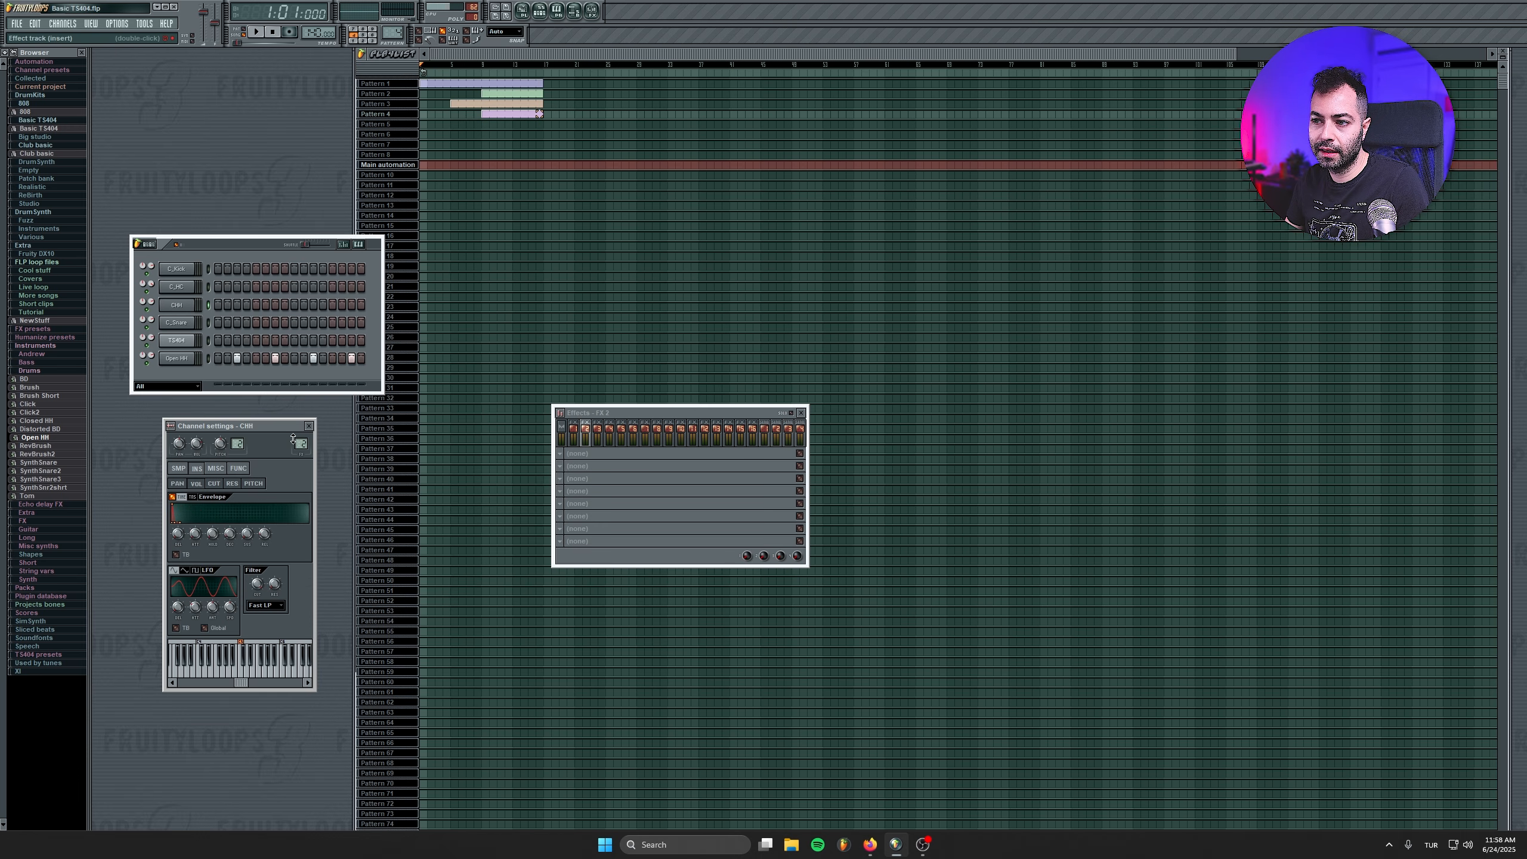
click(176, 323)
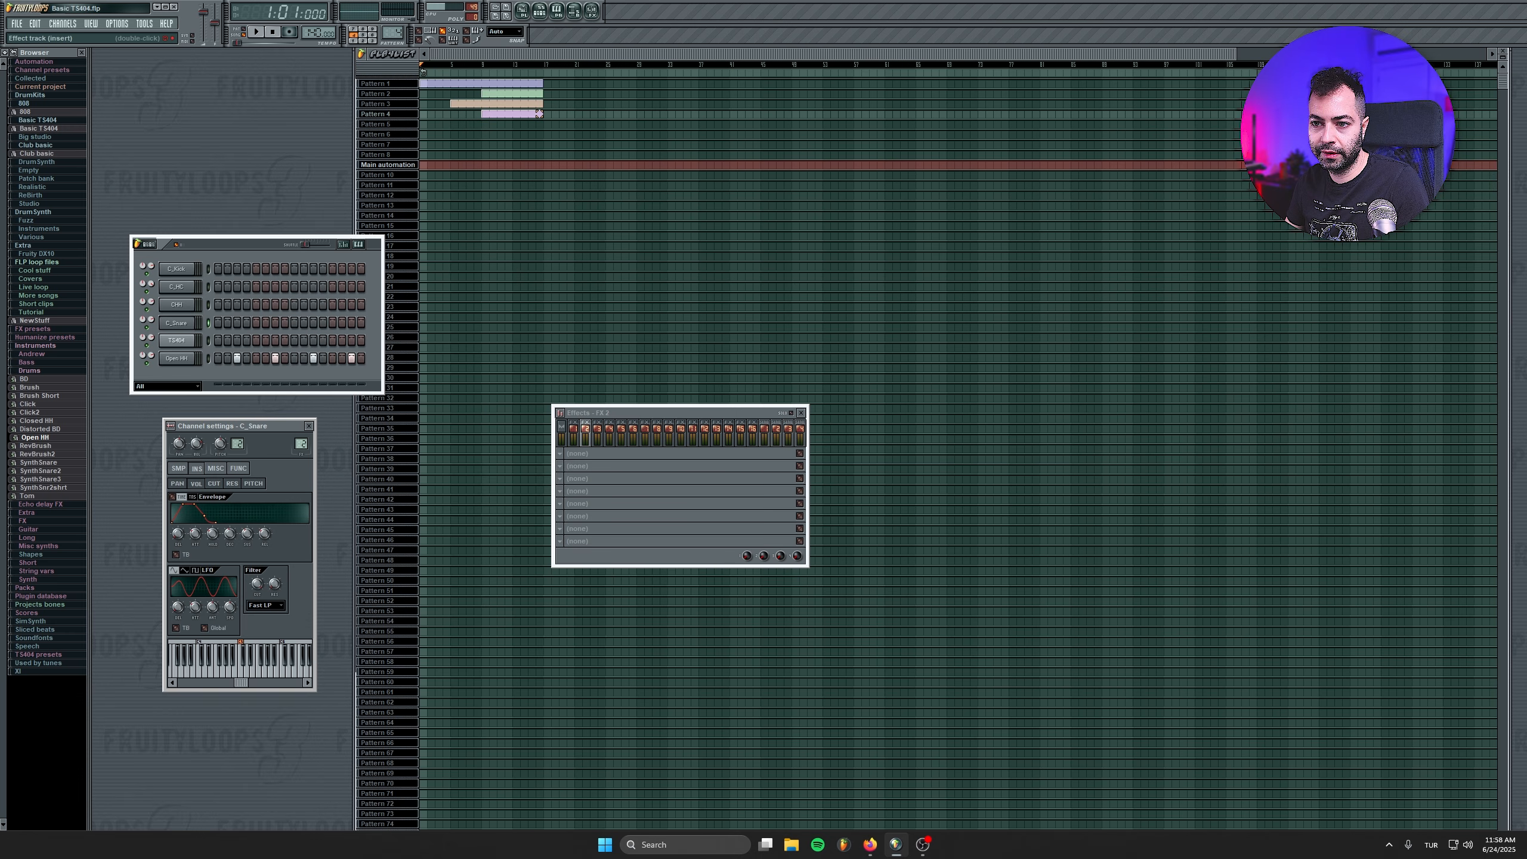
click(176, 359)
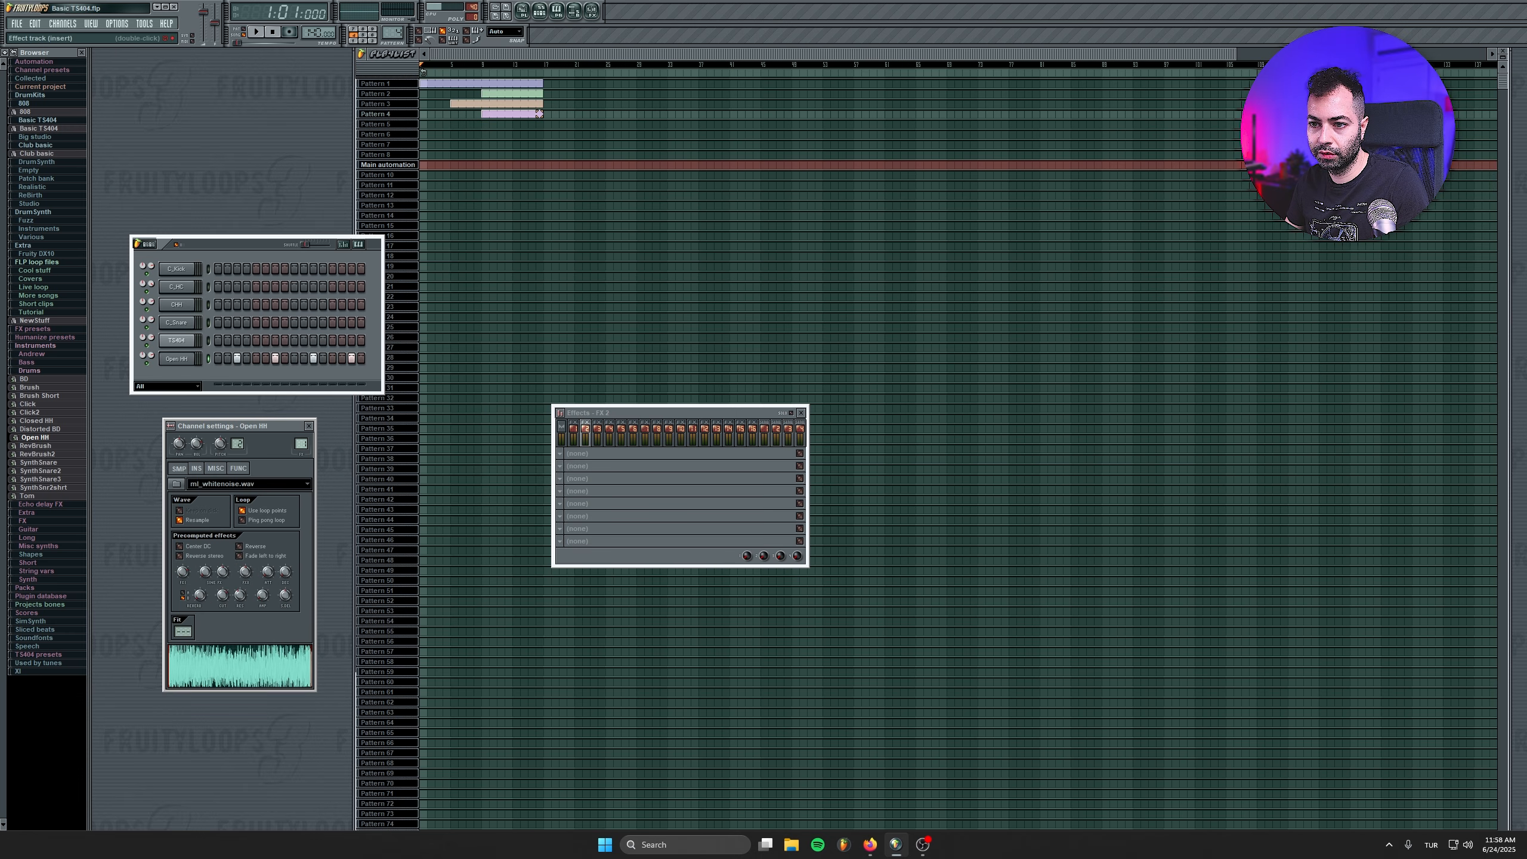
drag(301, 444, 302, 438)
View the FX 2 and FX 1 effect slots, and close the channel settings and the Effects mixer.
click(586, 435)
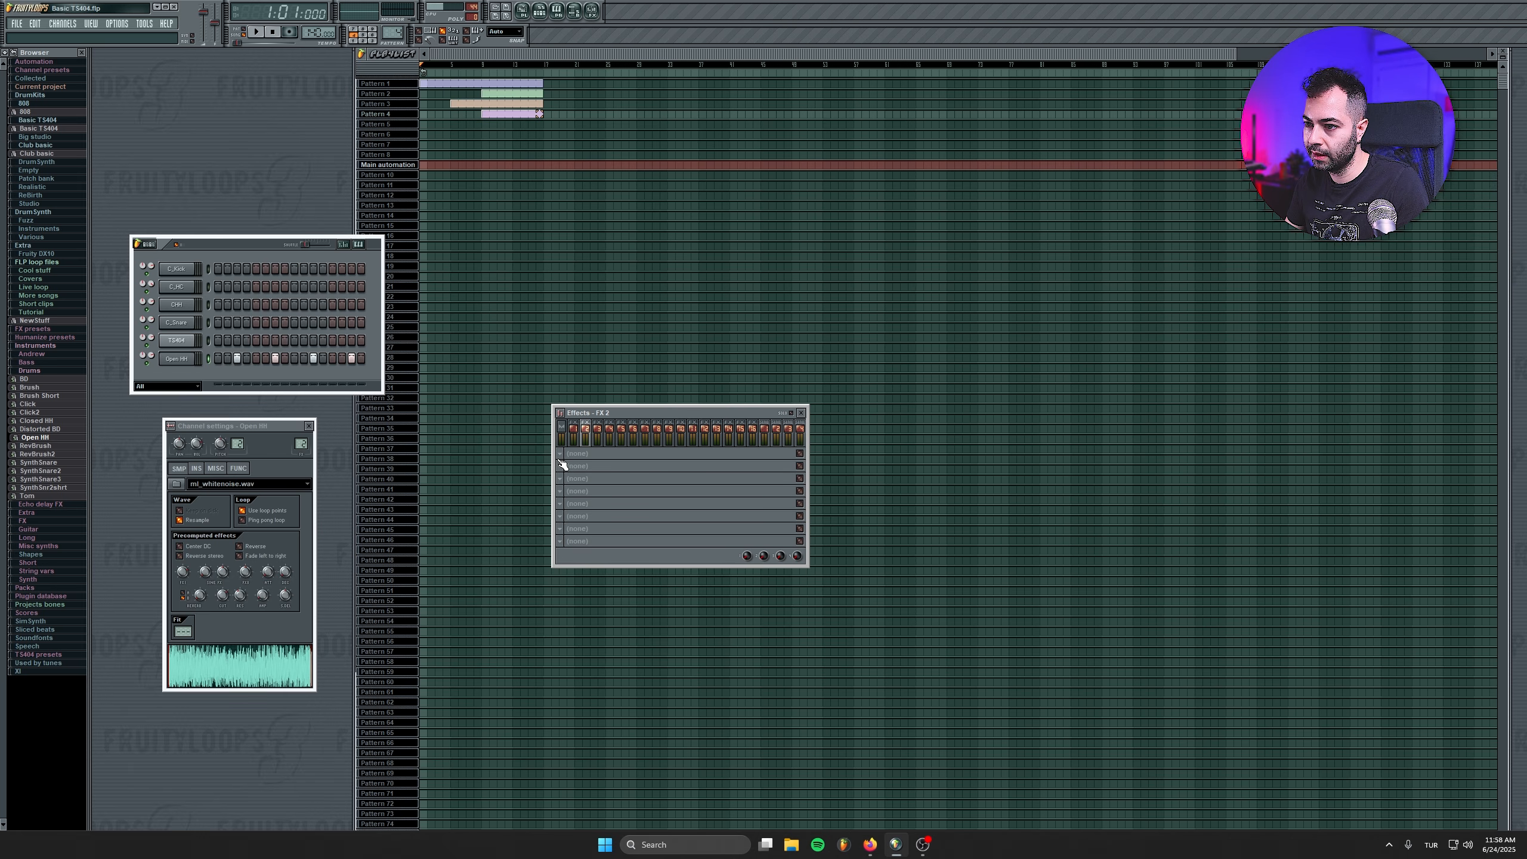
click(576, 438)
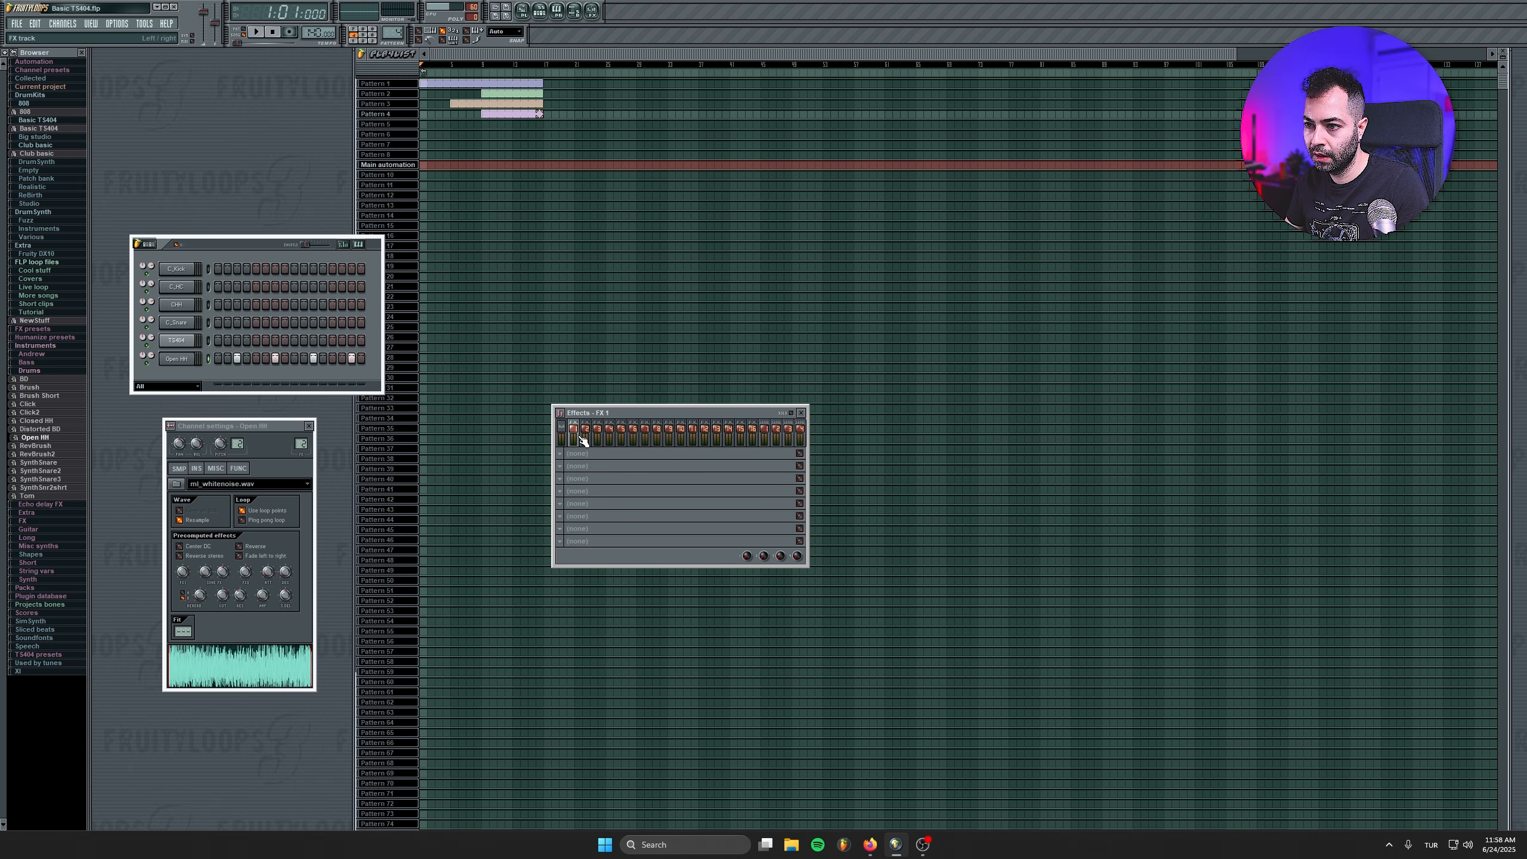
click(309, 426)
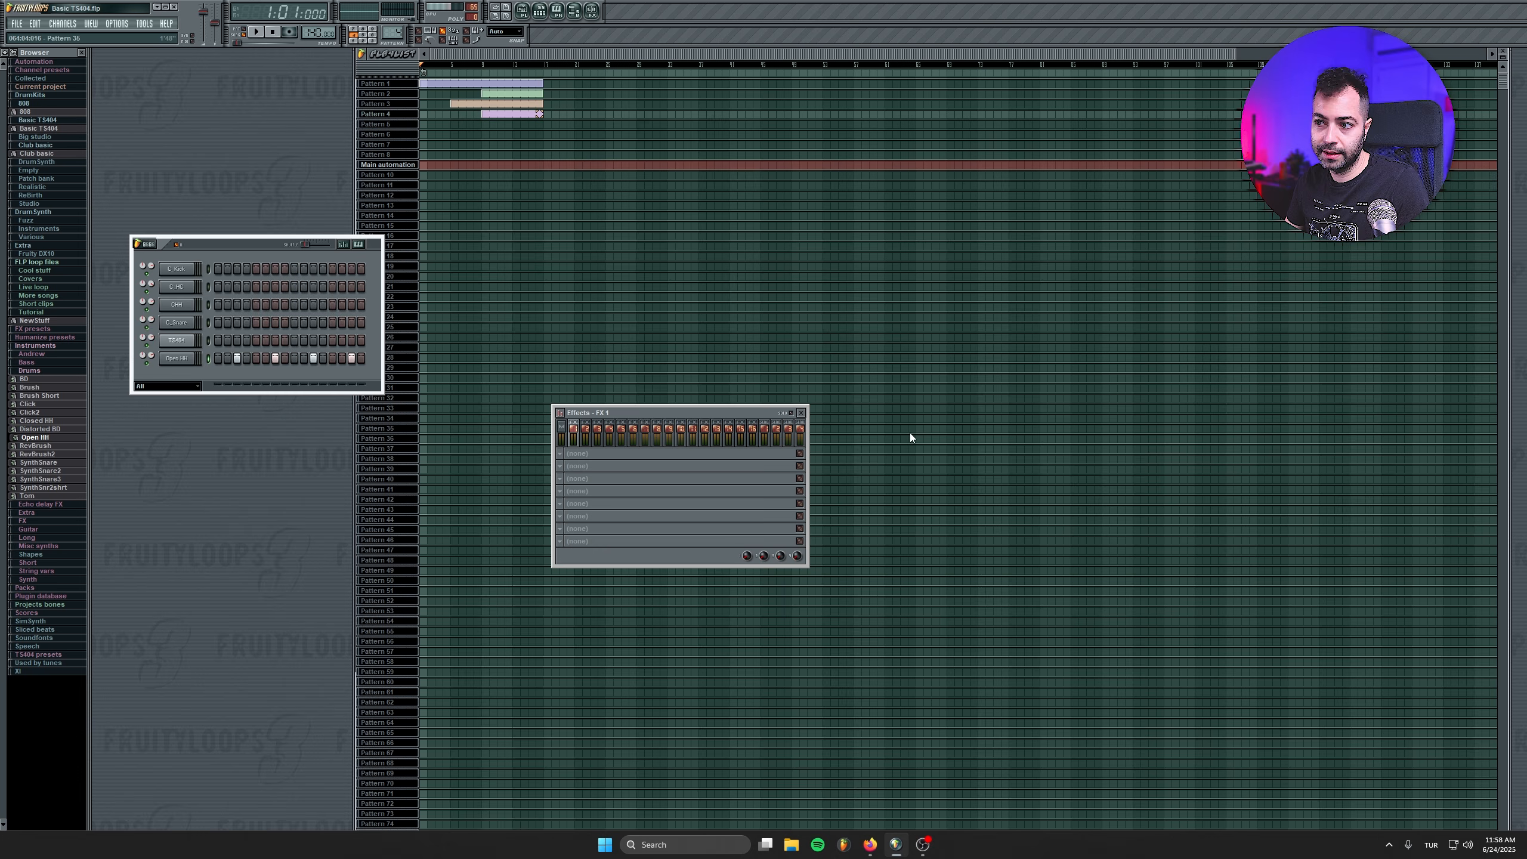
click(800, 412)
Add the Phat Bass preset as a new channel and select the empty Pattern 5.
click(57, 363)
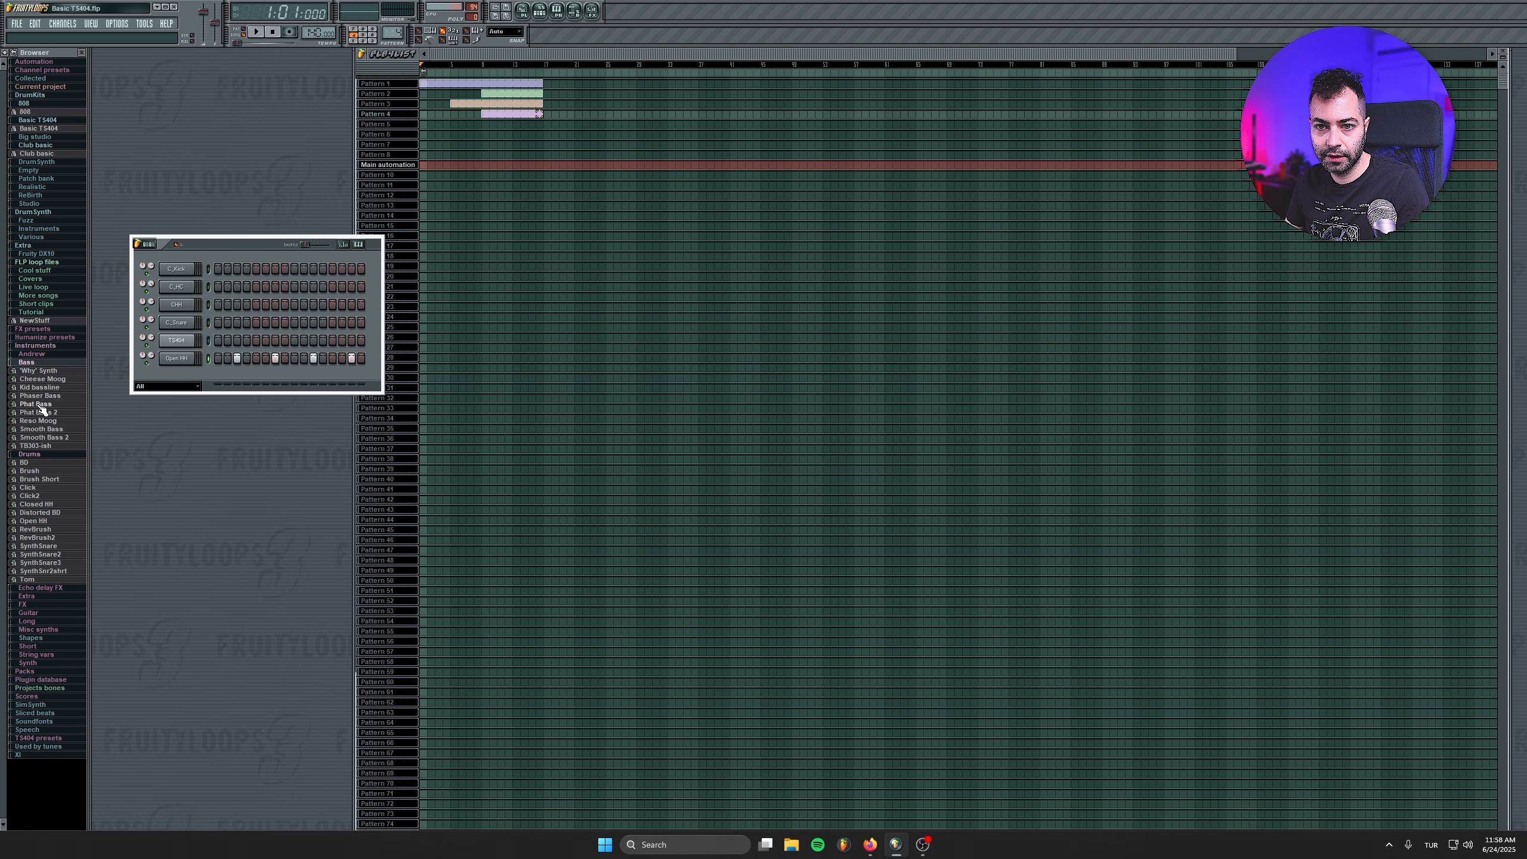
drag(40, 406, 187, 376)
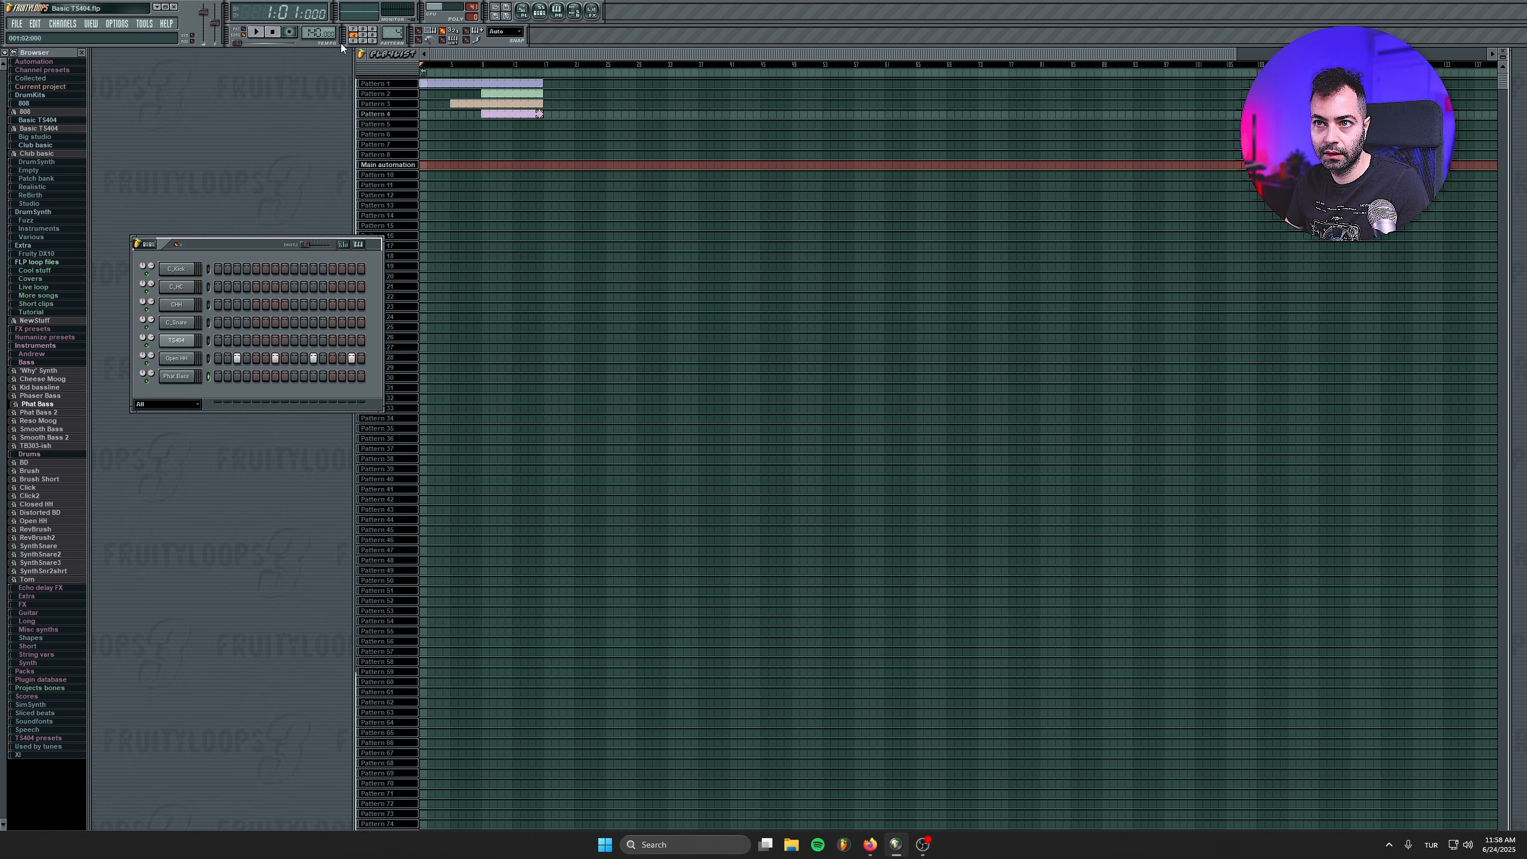
click(363, 34)
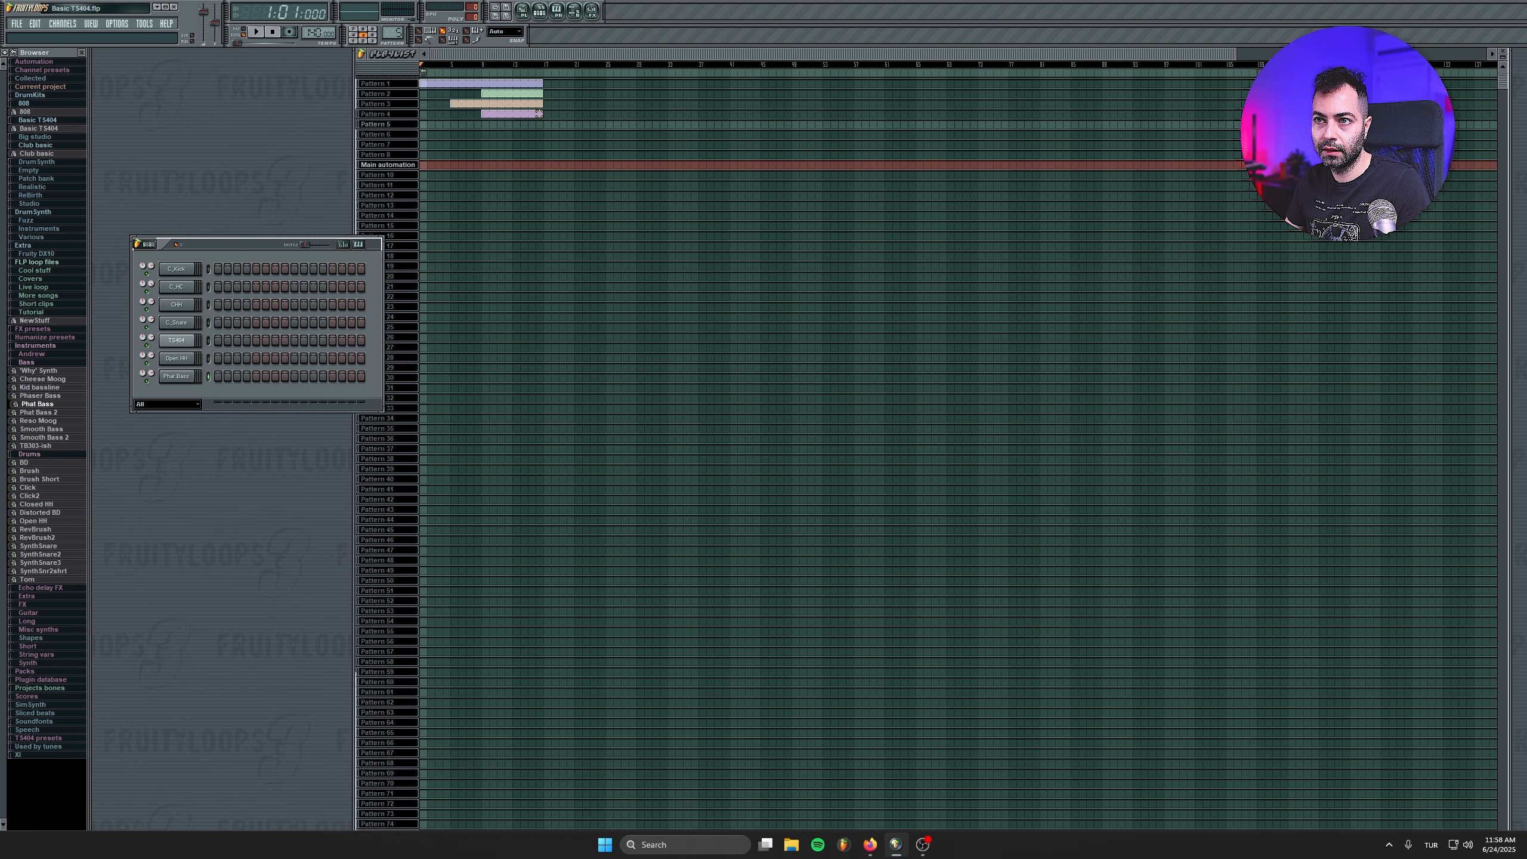
Open the Phat Bass piano roll and place three consecutive one-step notes at the same pitch on steps 2, 3 and 4.
right_click(196, 373)
click(217, 375)
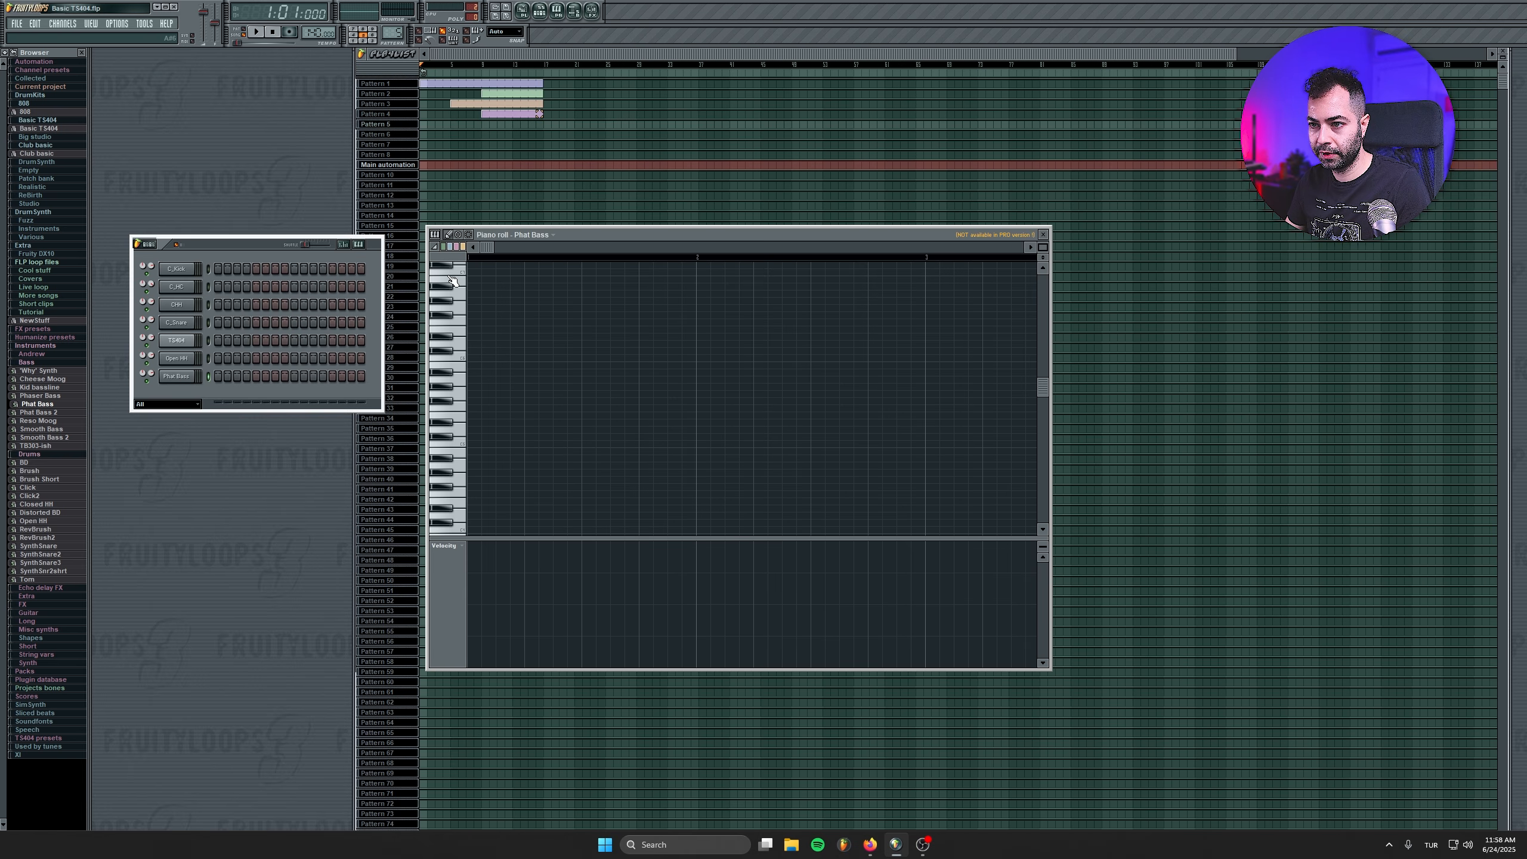
click(487, 428)
click(502, 429)
click(517, 429)
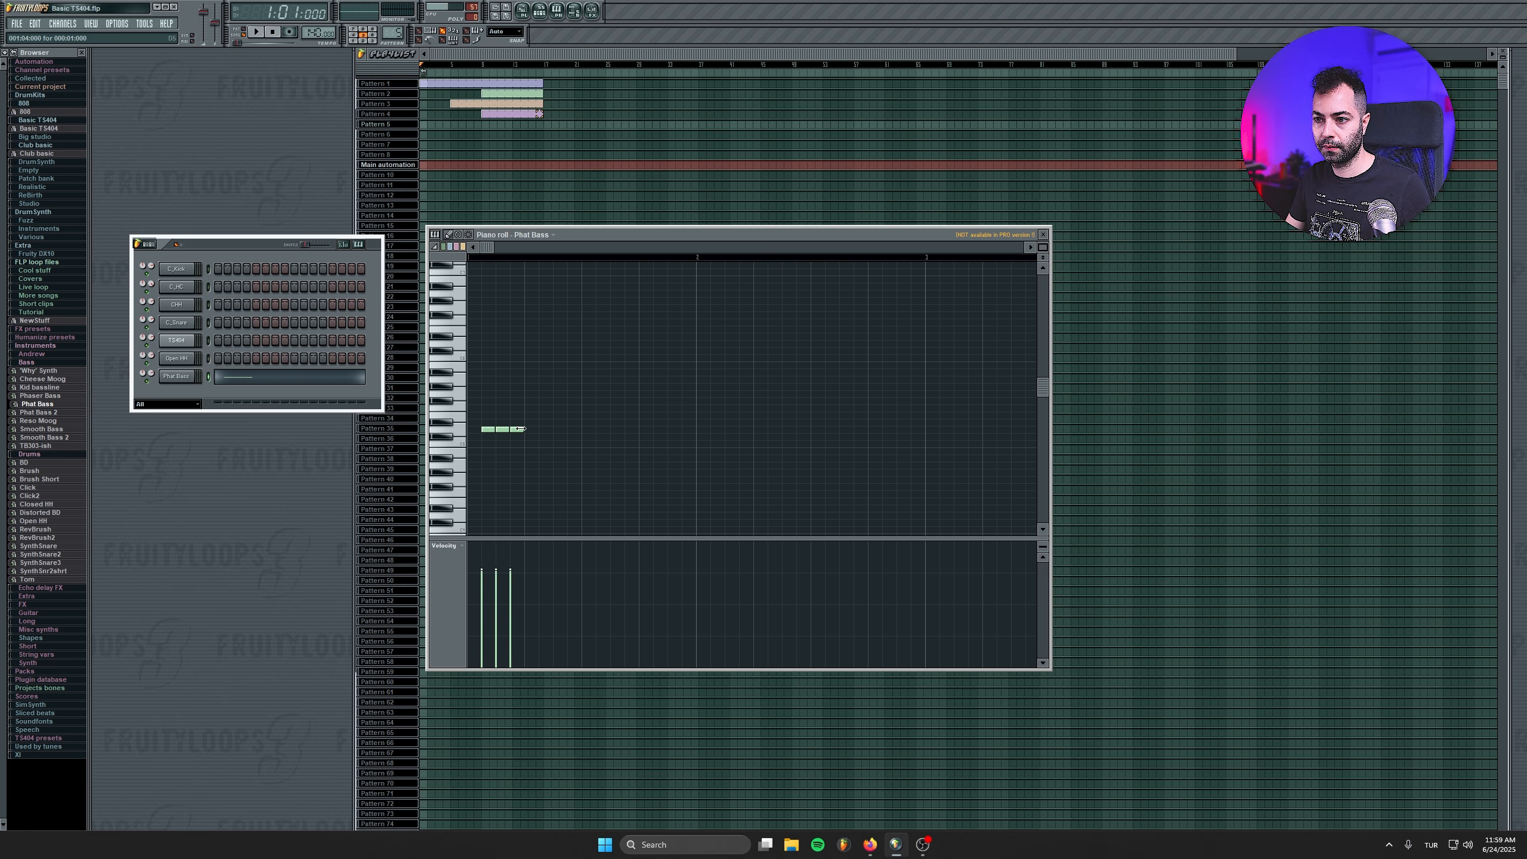
Select all three bass notes, go through their note properties, and repeat the three-note group on every beat of the bar.
key(ctrl+a)
double_click(519, 429)
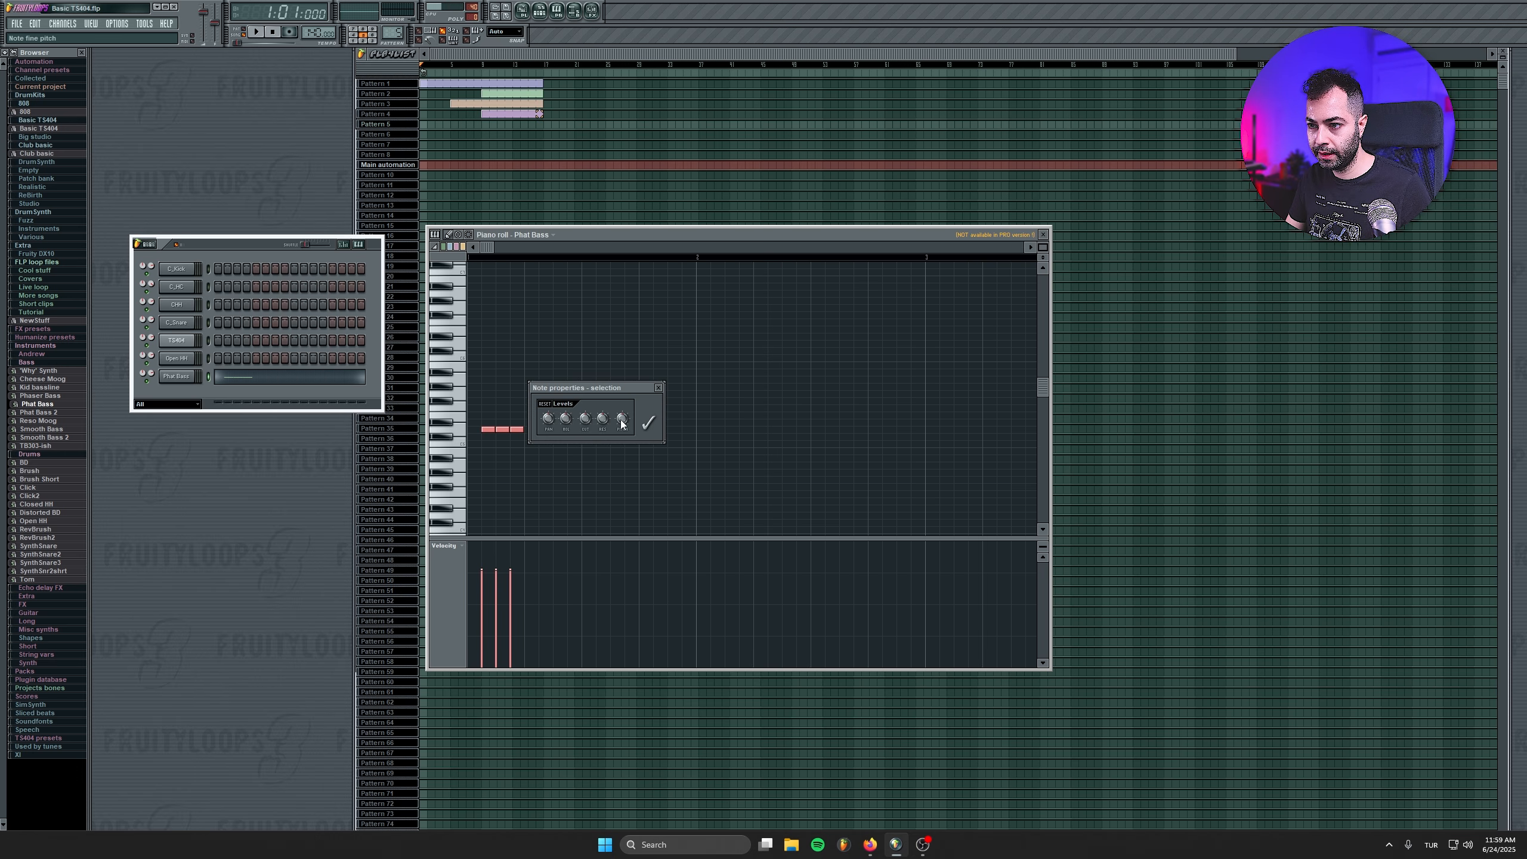
drag(622, 425, 685, 377)
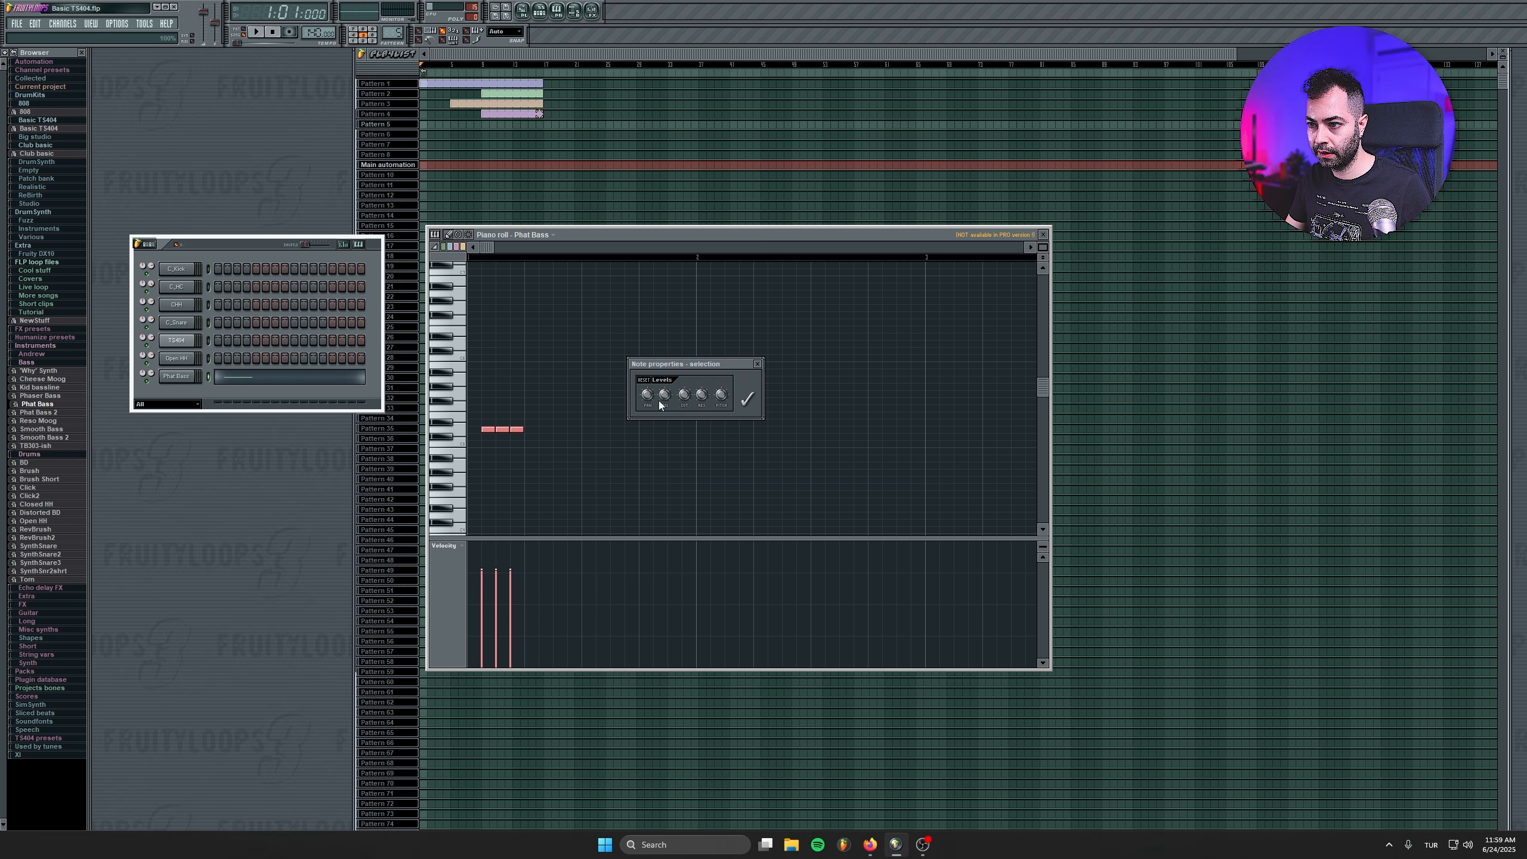
click(750, 394)
drag(514, 430, 477, 444)
drag(579, 428, 690, 434)
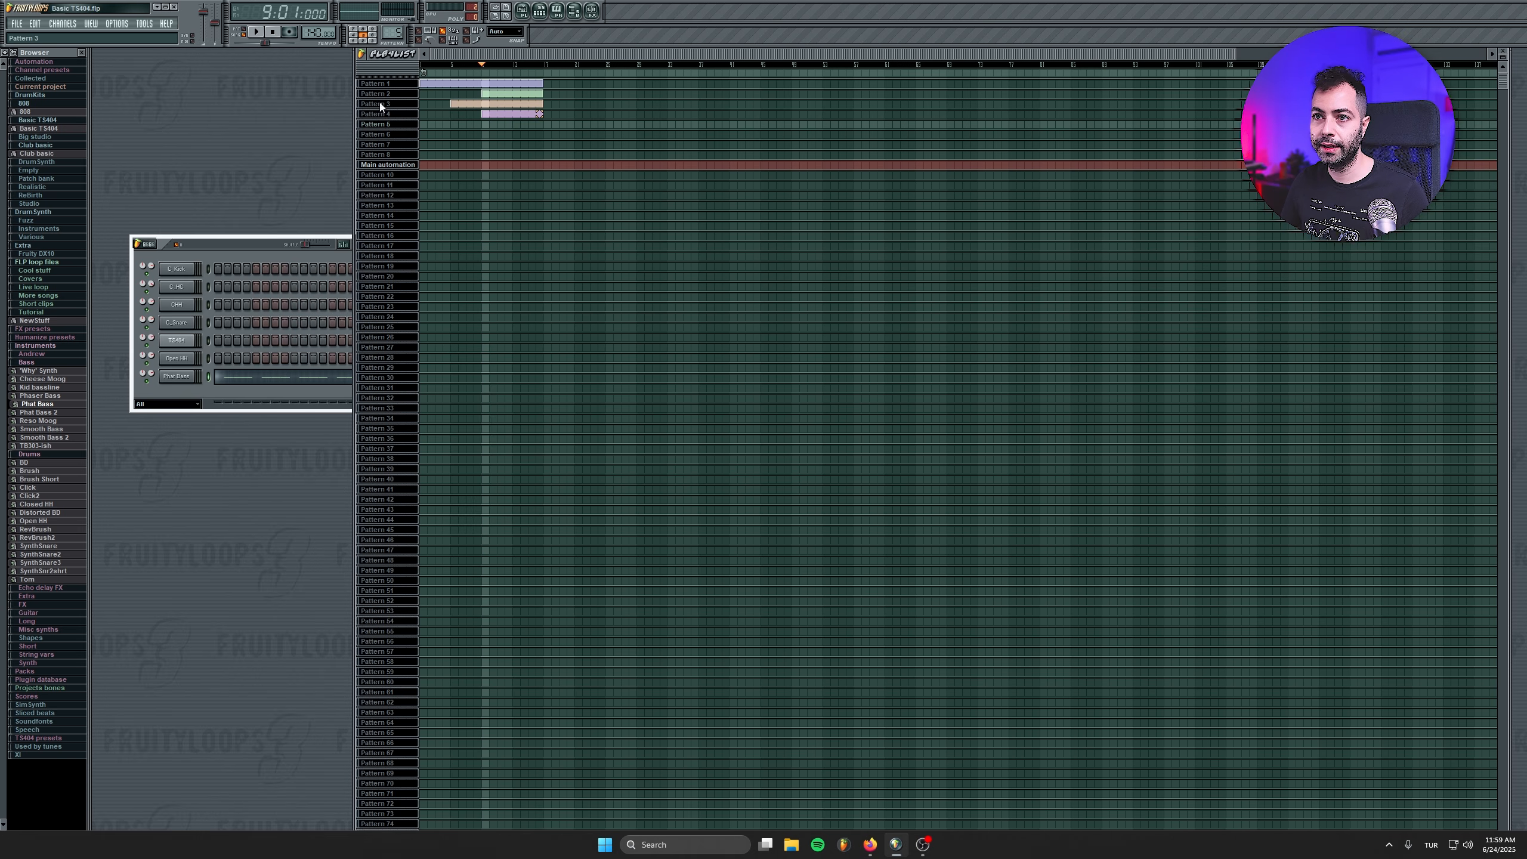
Add Pattern 5 to the playlist from bar 1 to bar 16 and play the arrangement.
mouse_move(483, 125)
mouse_down()
mouse_move(415, 130)
mouse_move(541, 124)
mouse_up()
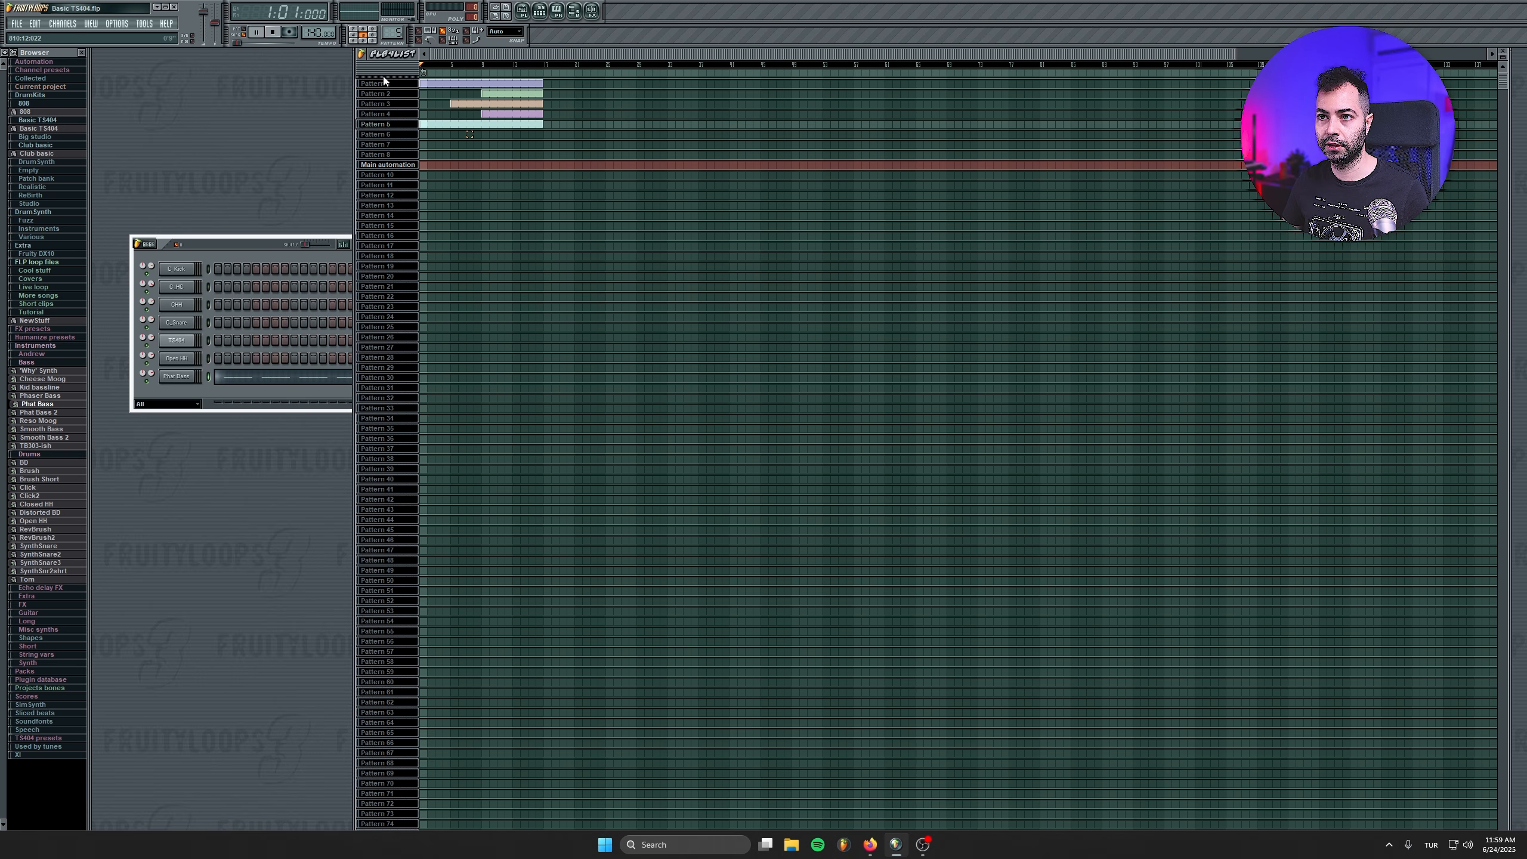
key(space)
Lower the decay of the Phat Bass volume envelope in its channel settings, listen to the arrangement, and close the settings.
click(176, 377)
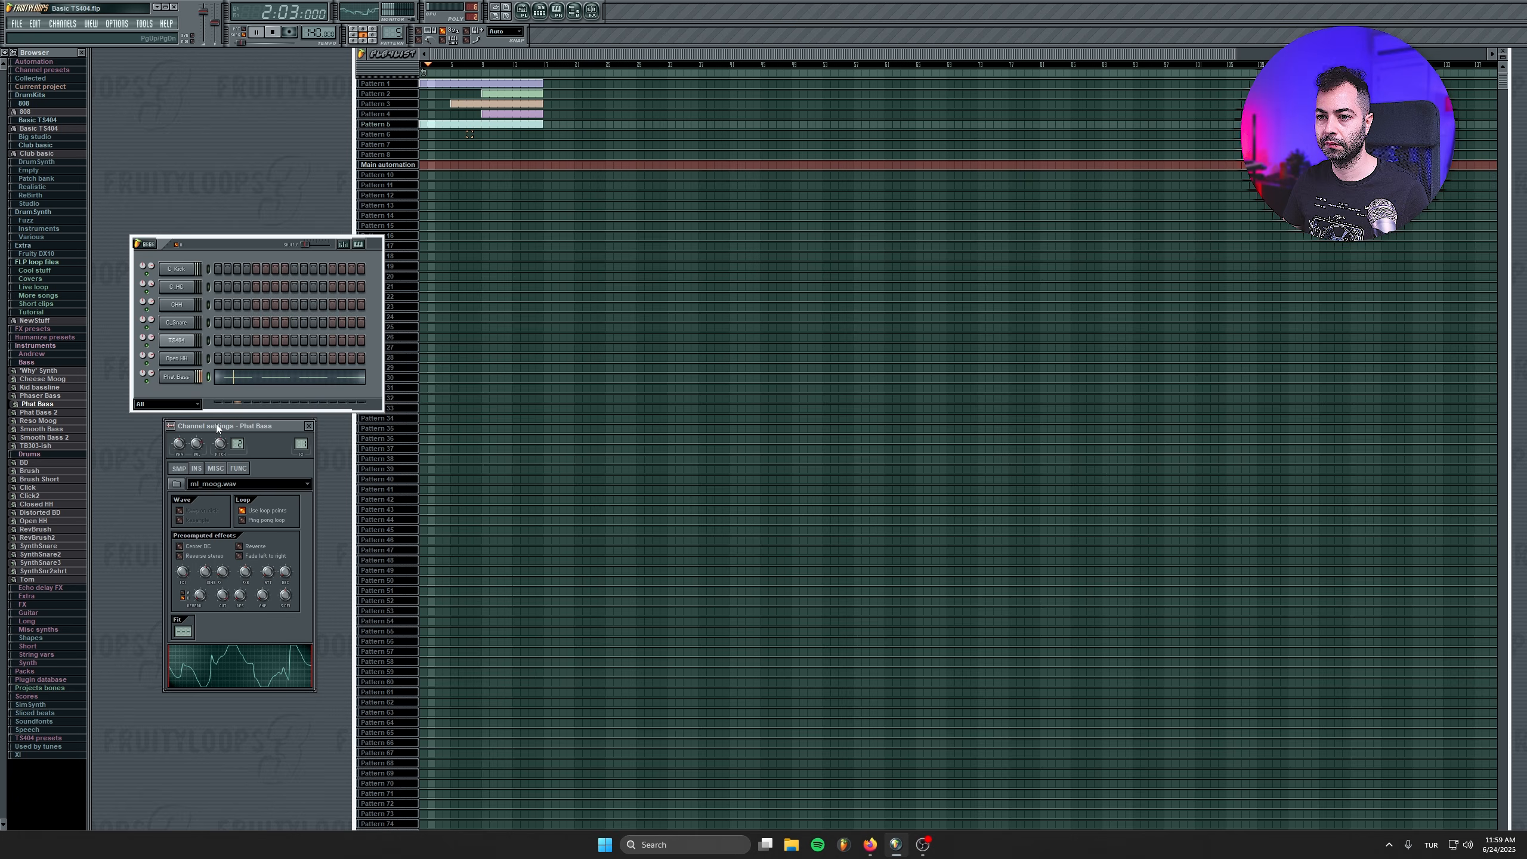
drag(216, 425, 377, 356)
key(space)
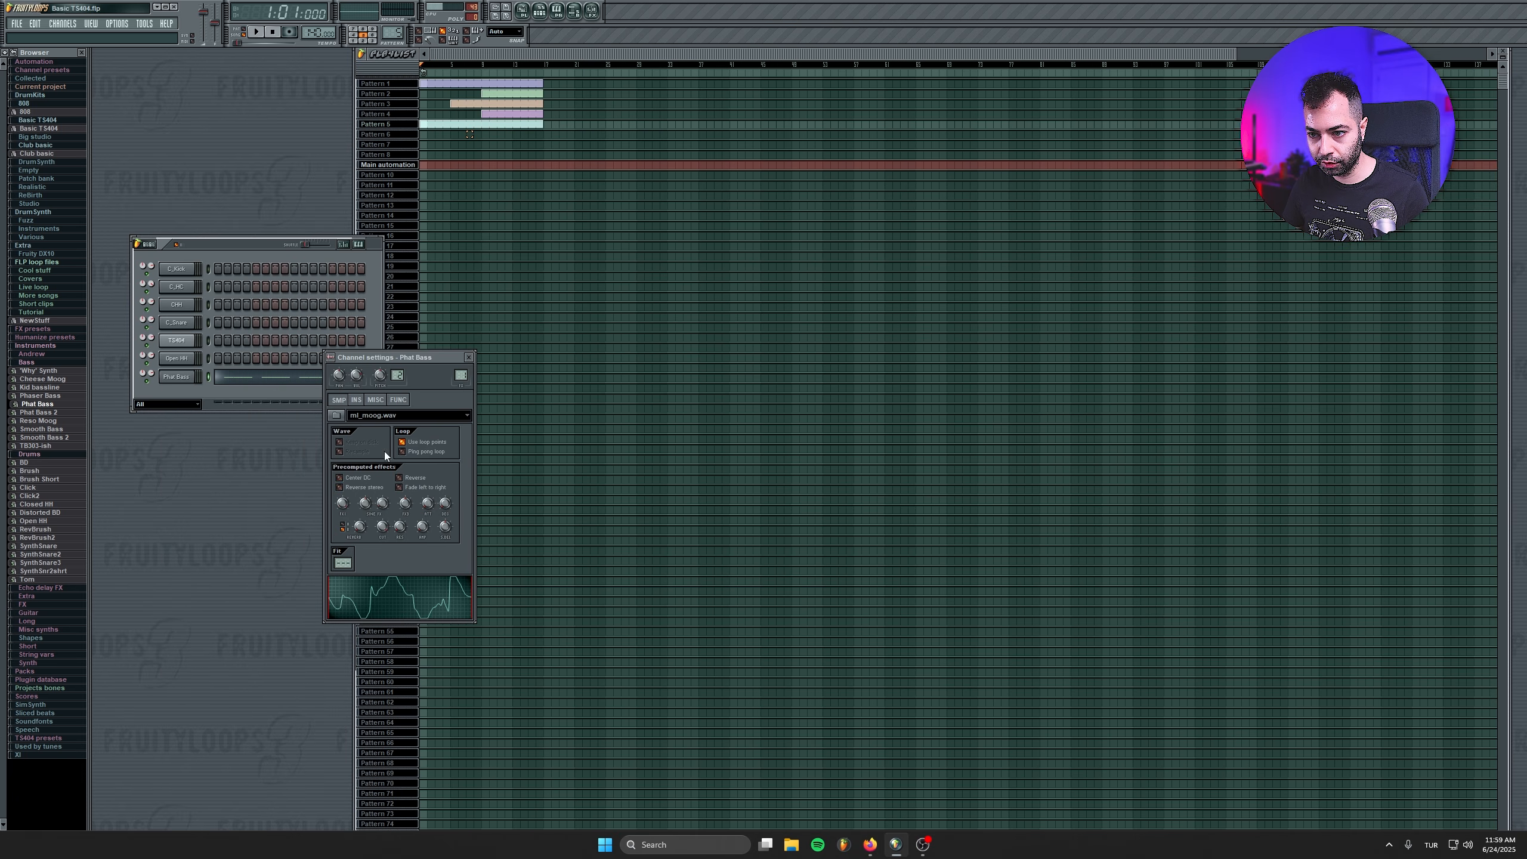
click(356, 399)
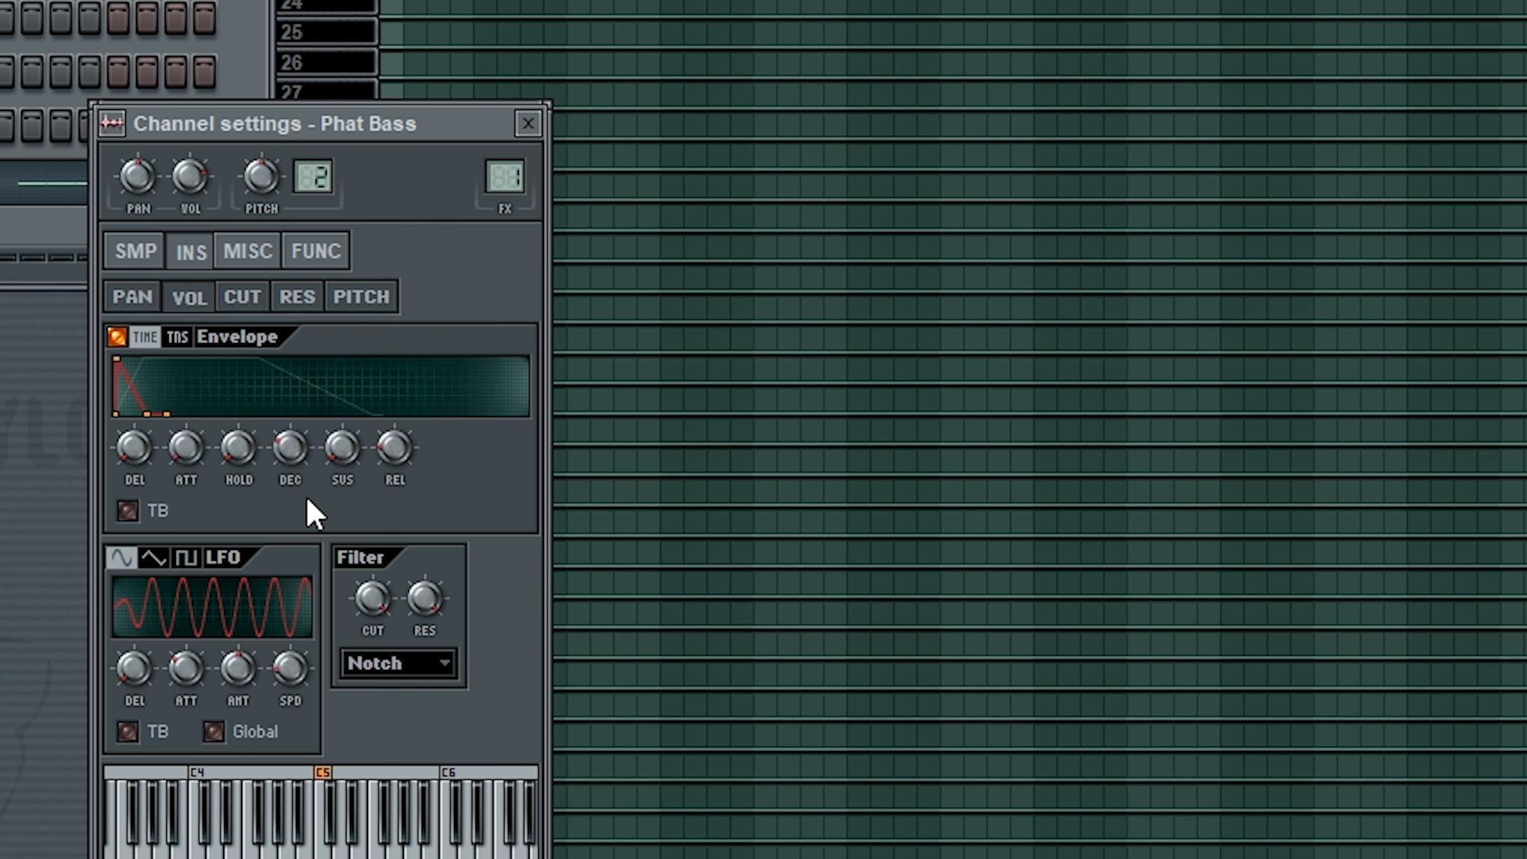
drag(287, 468, 287, 506)
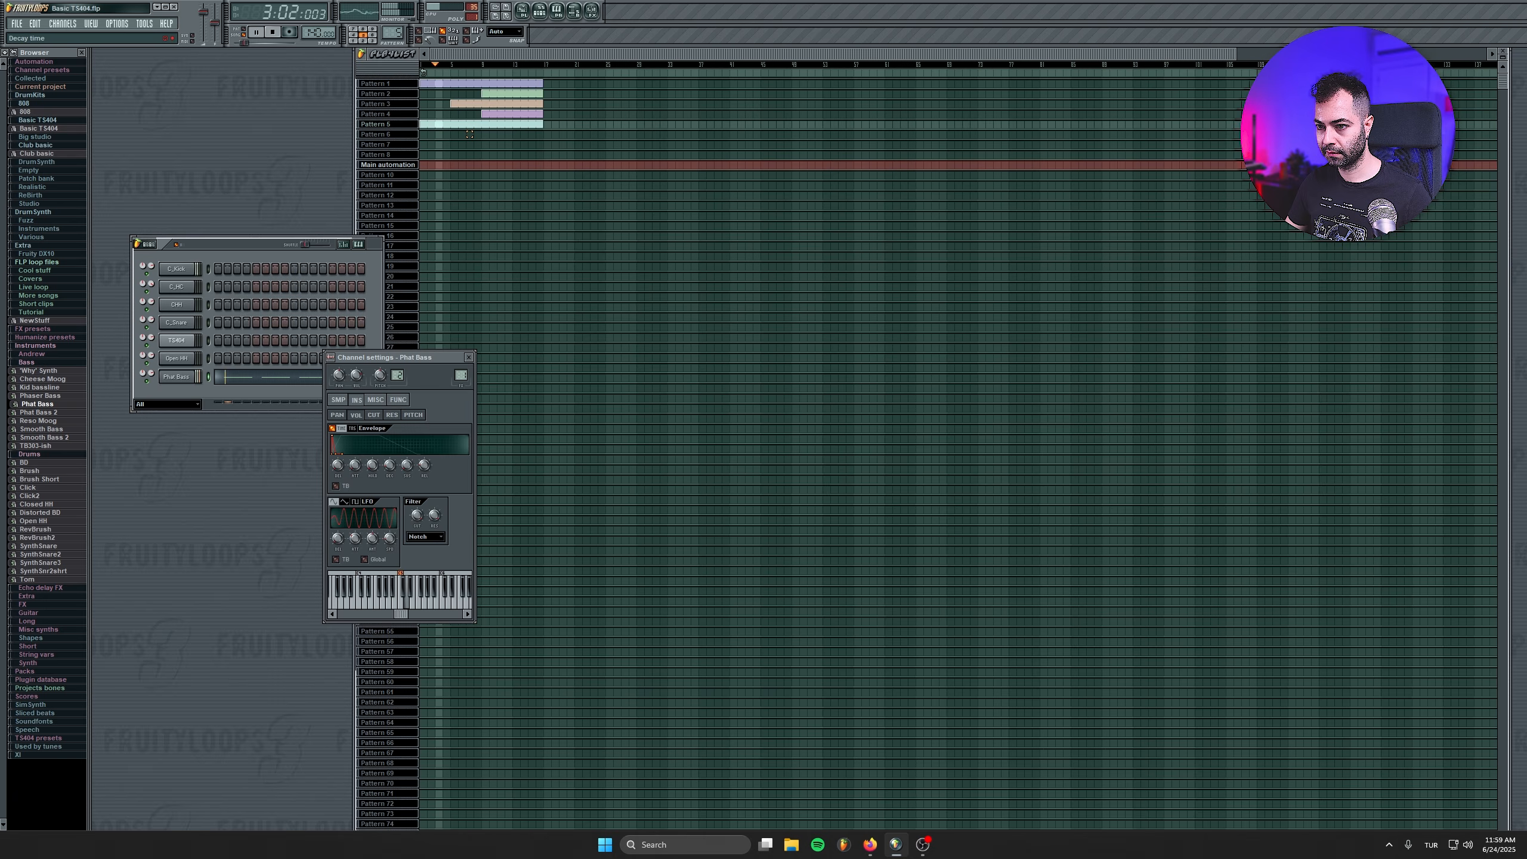
key(space)
click(469, 357)
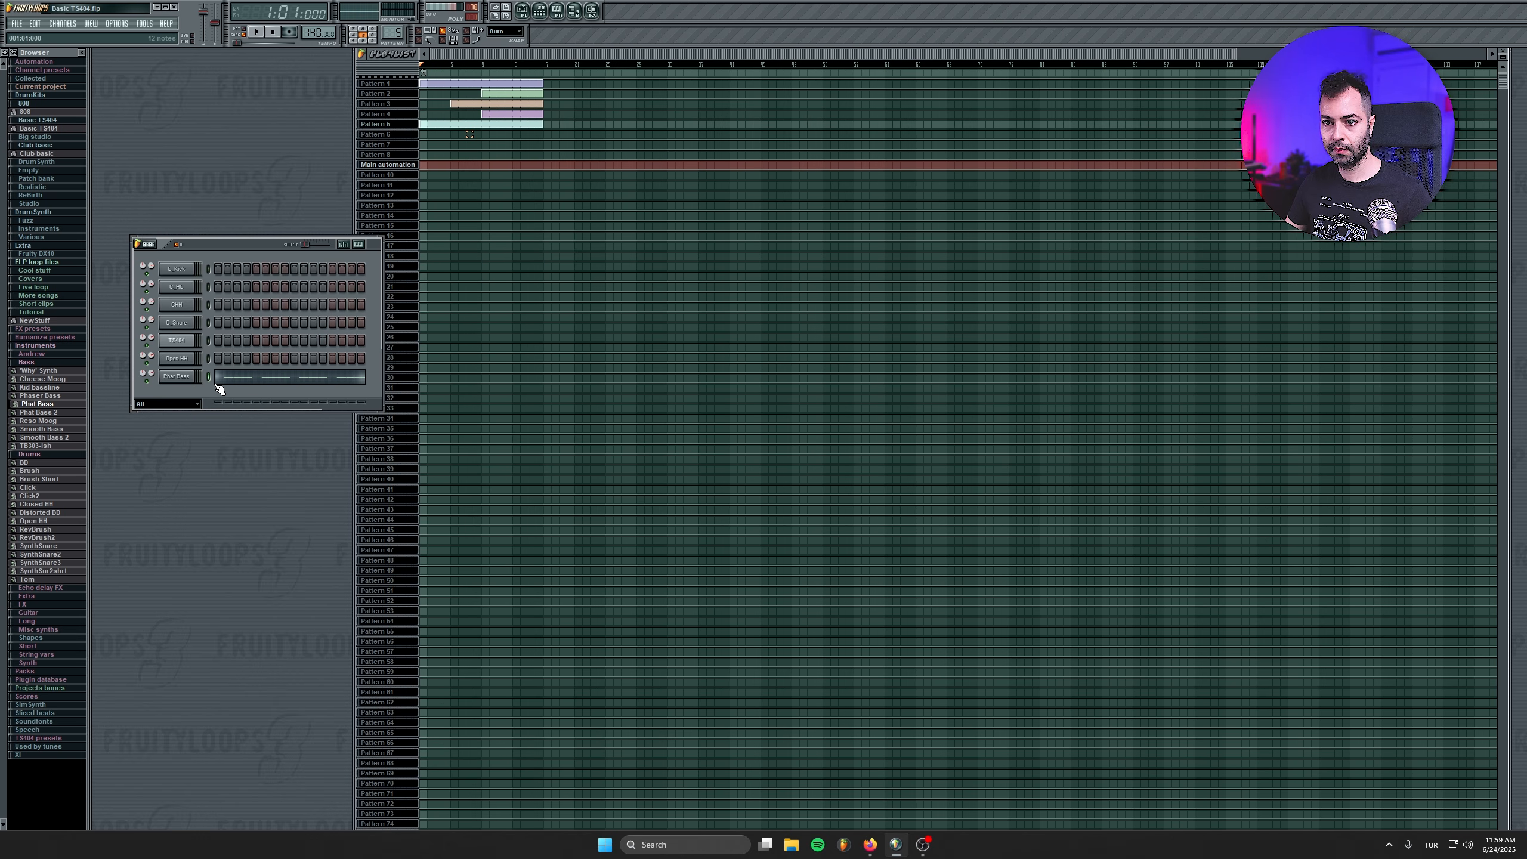
Reduce the velocity of the first note in each three-note Phat Bass group to a very low level.
click(262, 388)
click(654, 649)
click(596, 652)
click(539, 656)
click(481, 659)
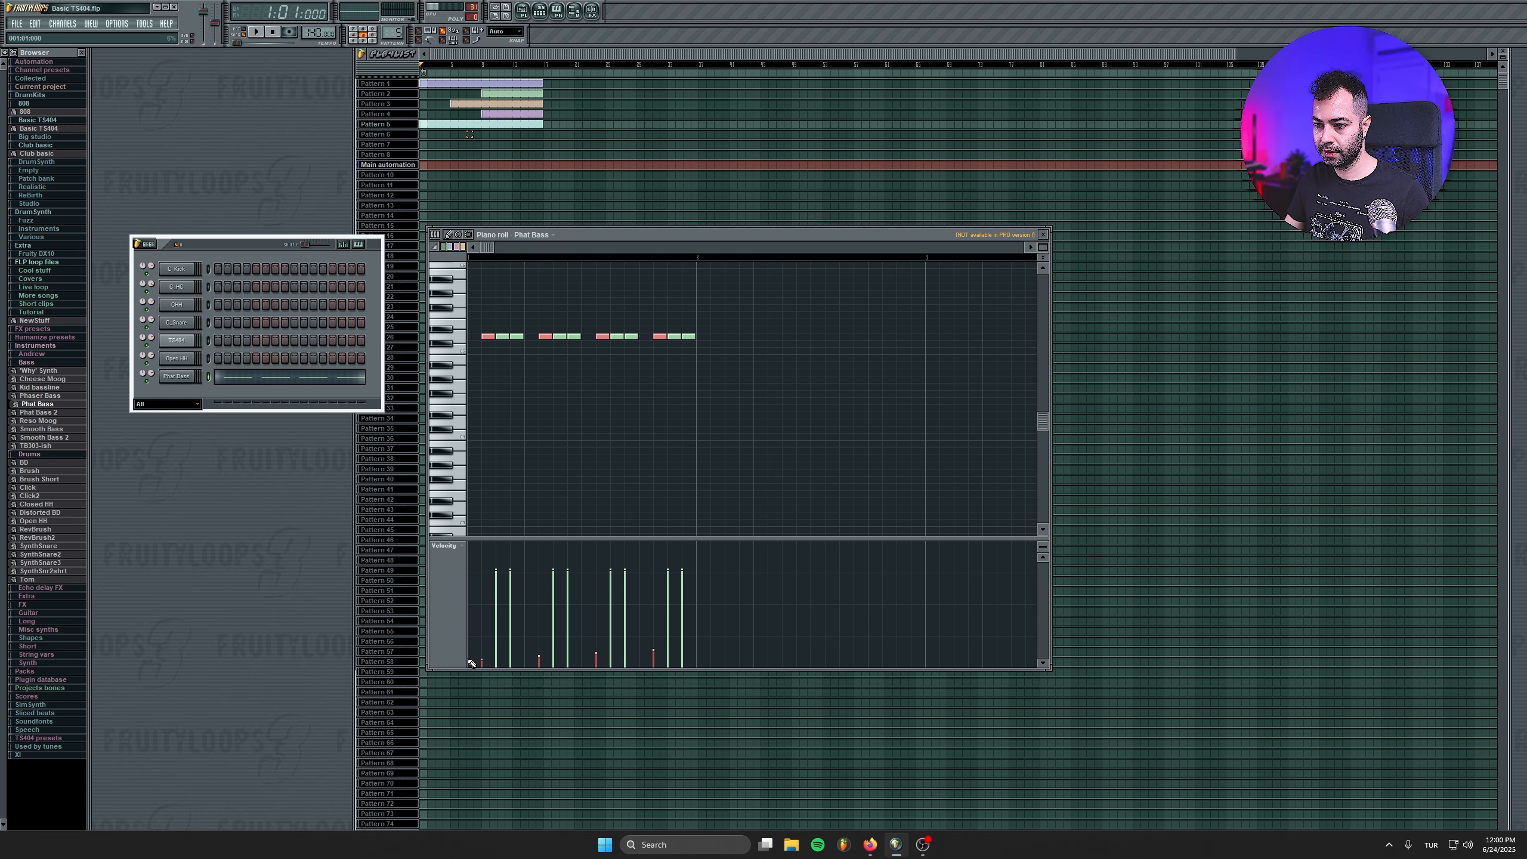
Raise the velocity of the first note in each three-note Phat Bass group to about half and close the piano roll.
drag(484, 624, 657, 620)
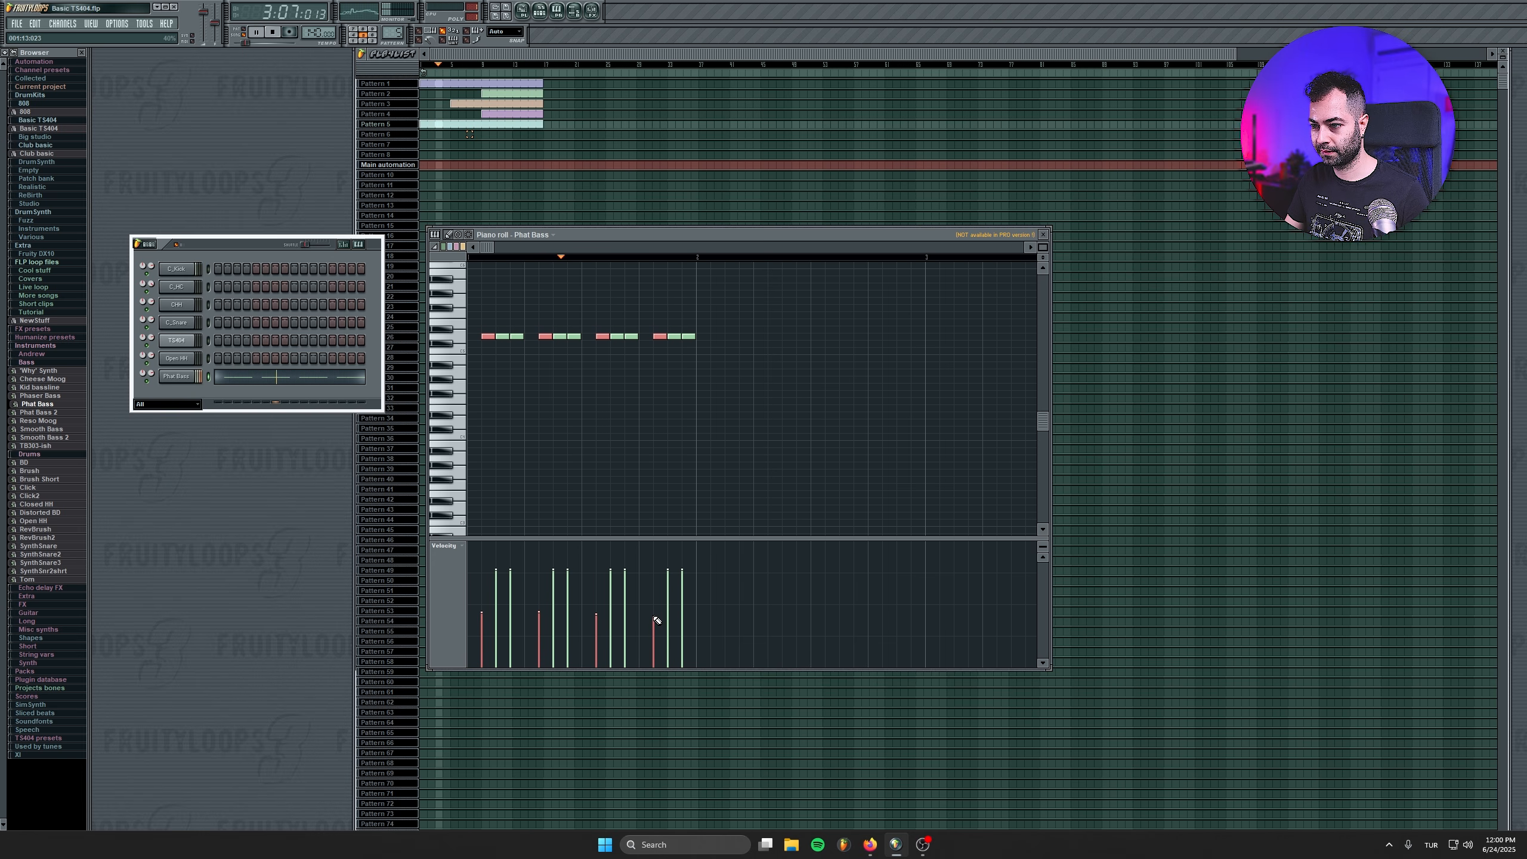
click(1044, 235)
drag(1502, 82, 1445, 75)
scroll(797, 187, up, 6)
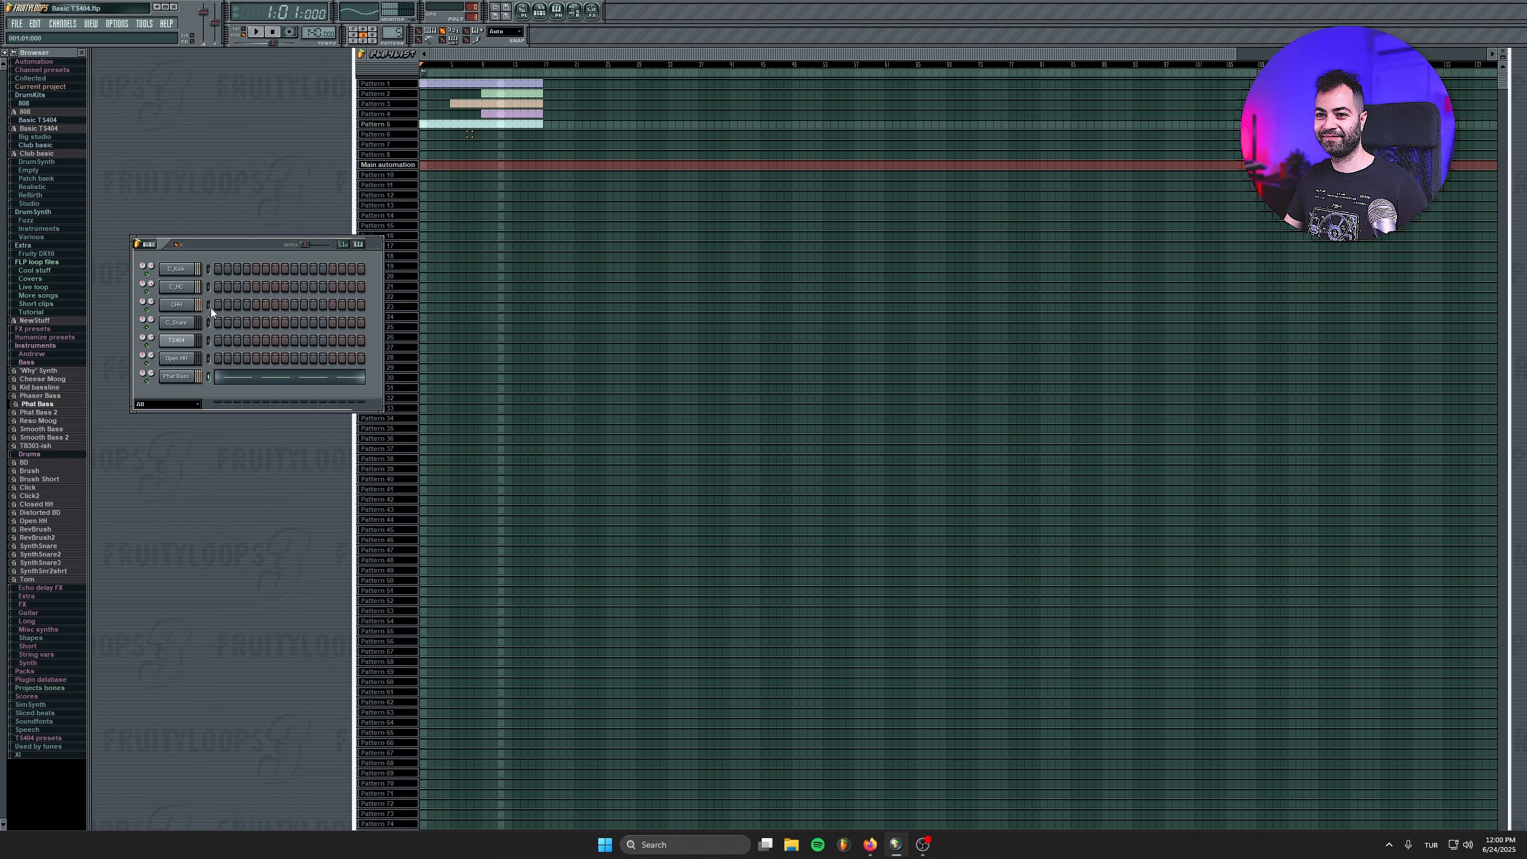
Route the Phat Bass channel to FX 3 and load Fruity bass boost there with its amount at maximum.
click(177, 375)
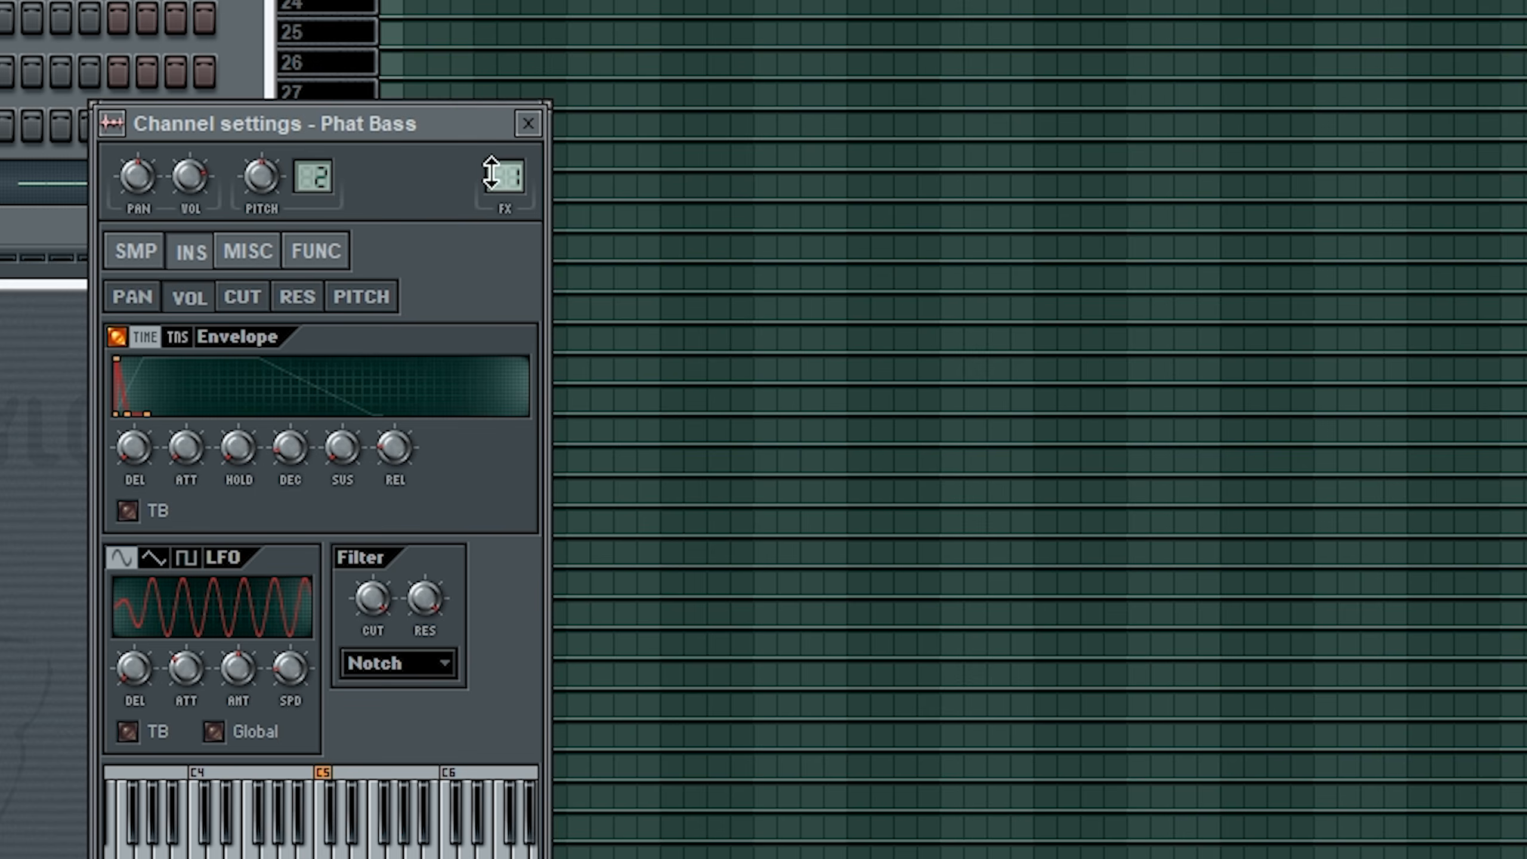
drag(493, 174, 492, 160)
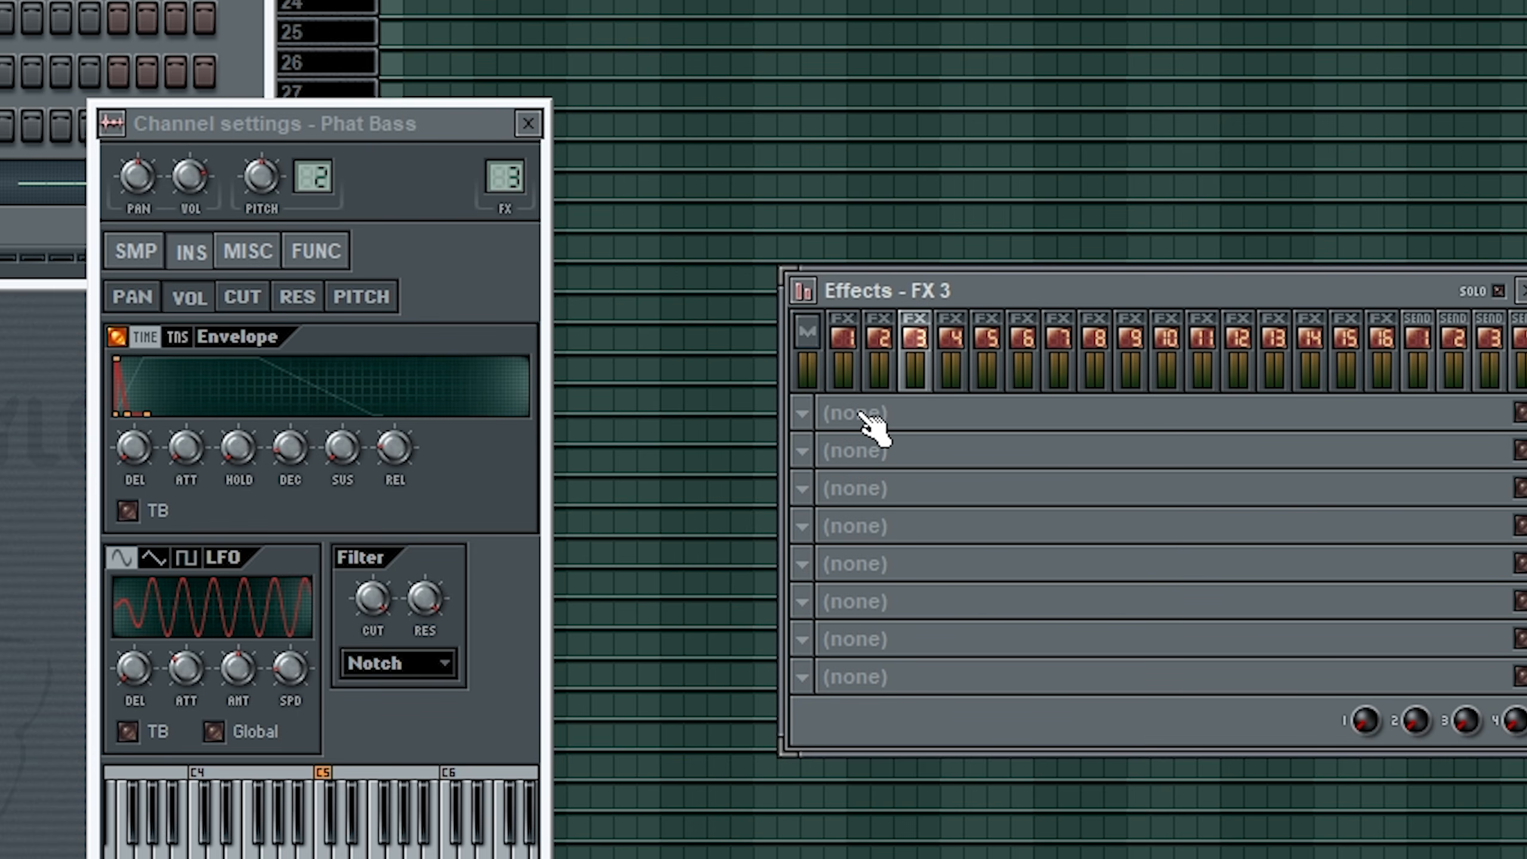
click(803, 414)
mouse_move(830, 465)
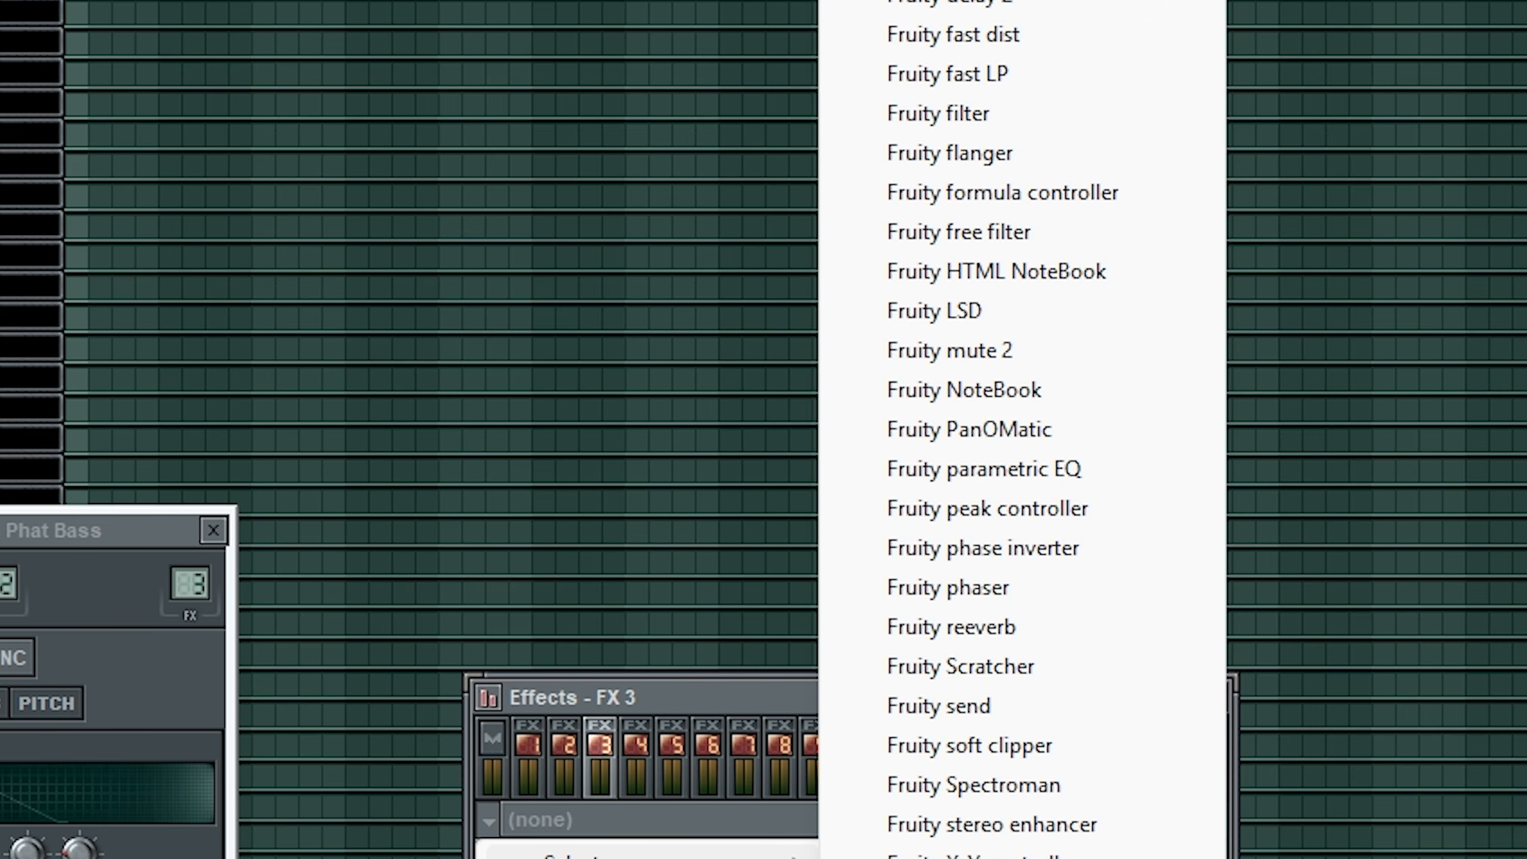
click(953, 1)
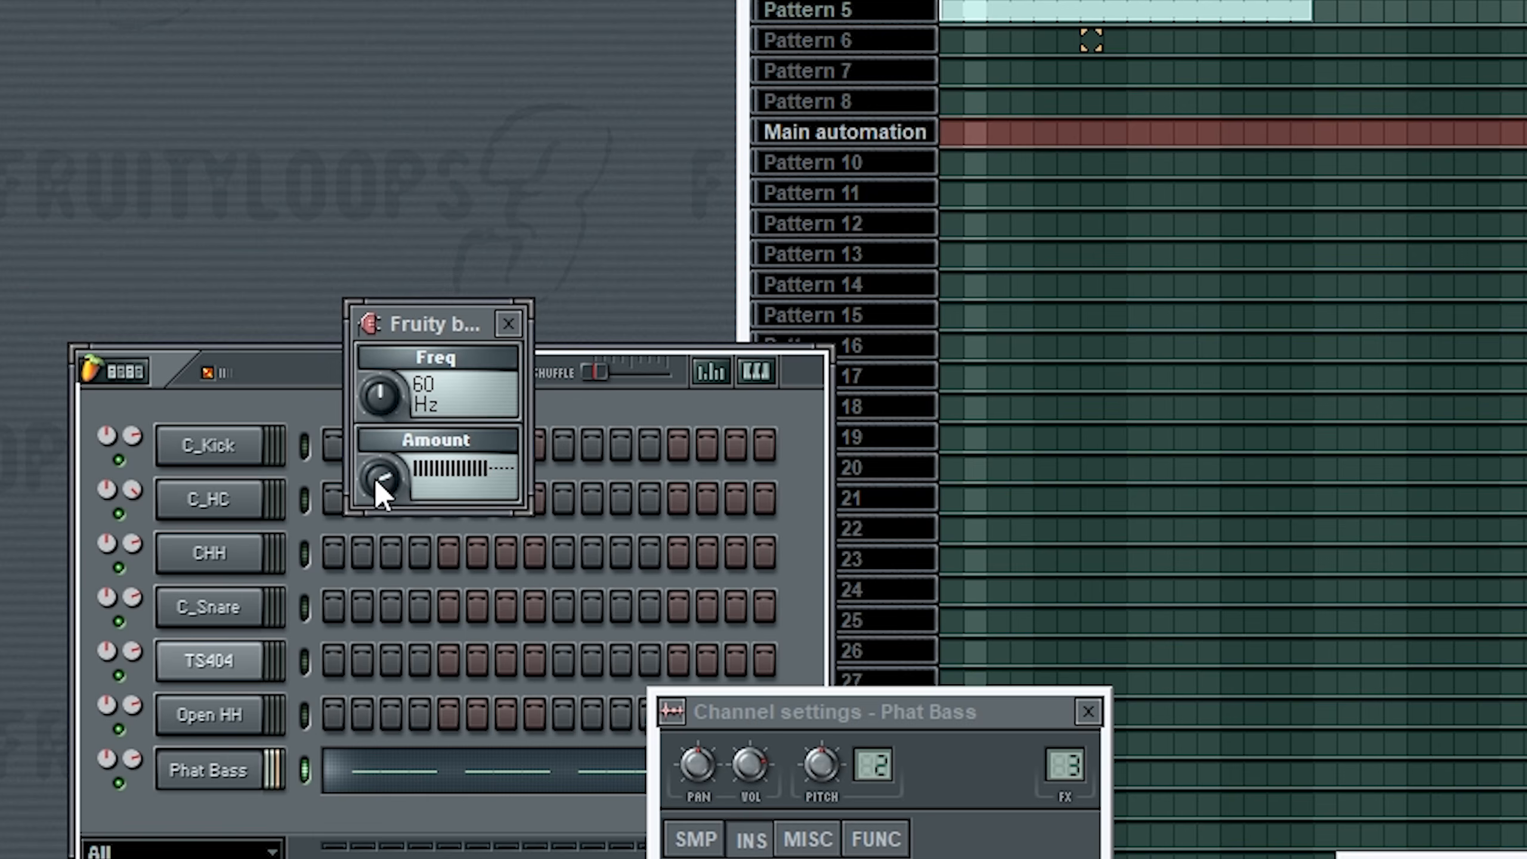
drag(375, 477, 375, 472)
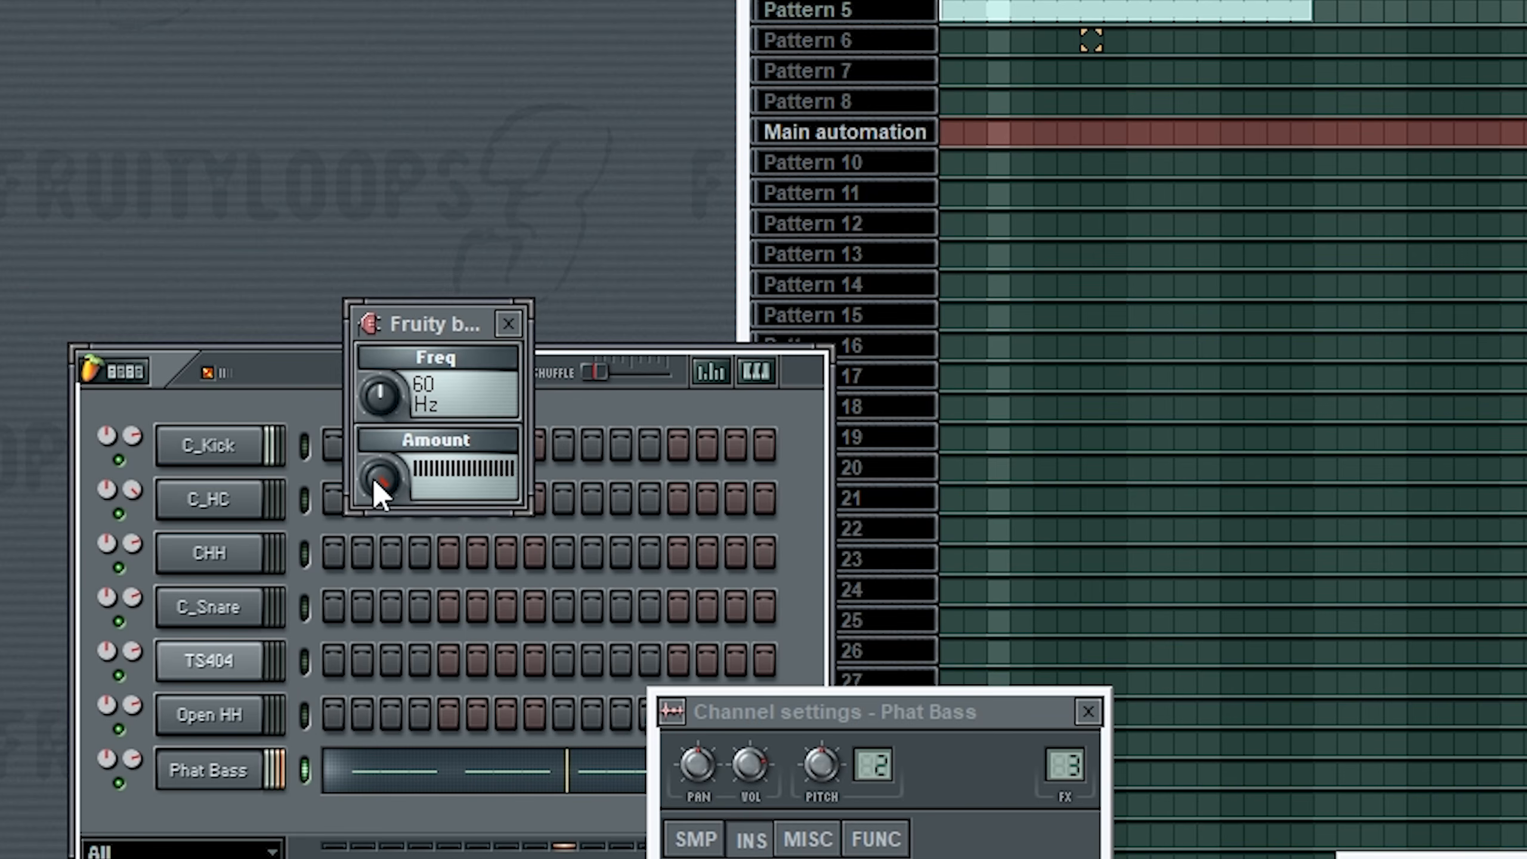
click(508, 328)
Load Fruity compressor in the second FX 3 slot and look through its presets and linkable parameters.
click(561, 467)
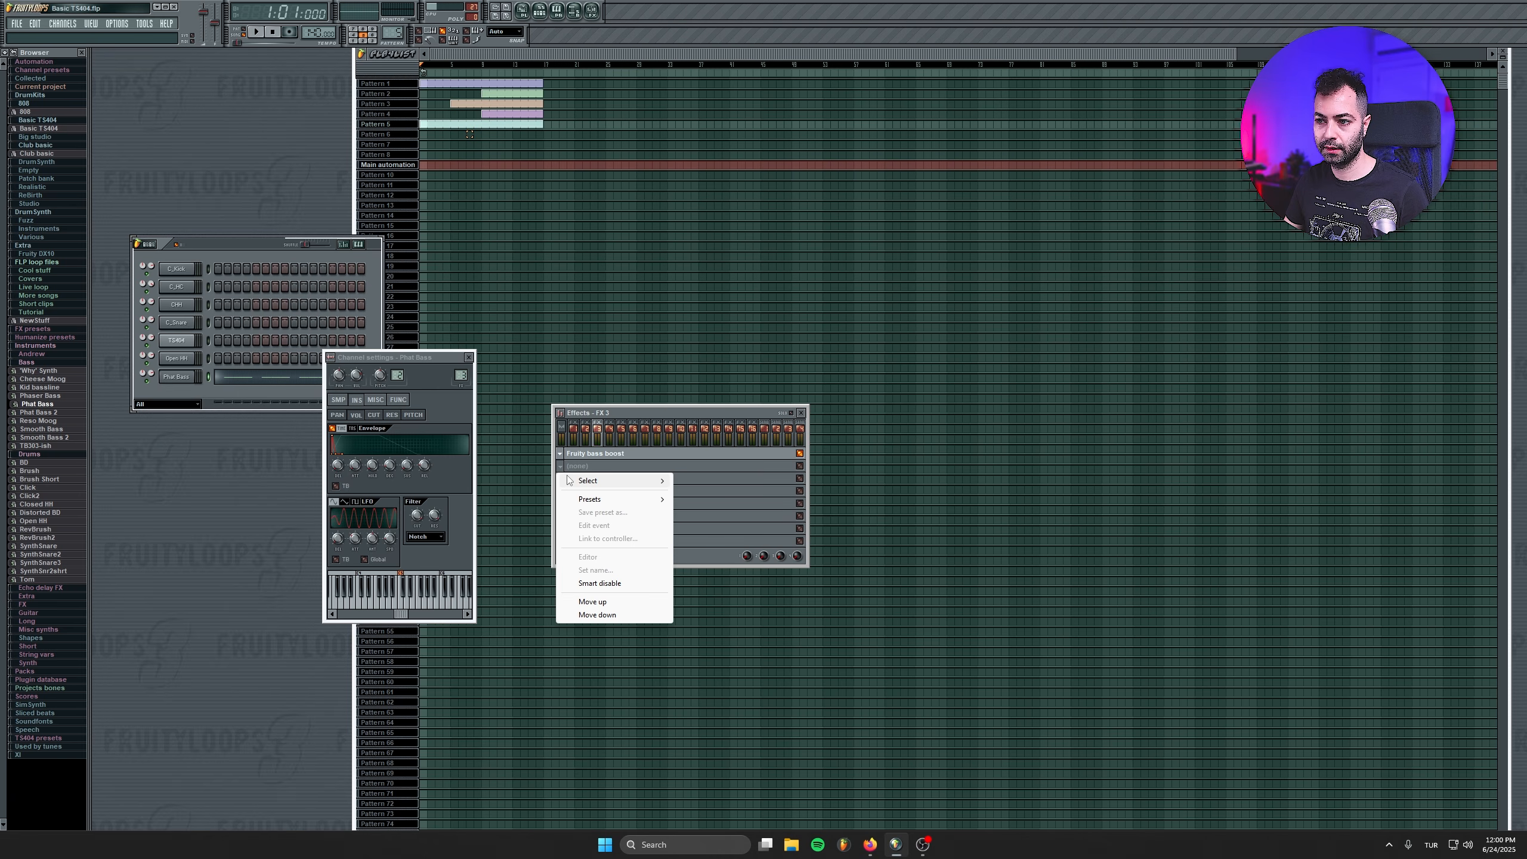
mouse_move(569, 480)
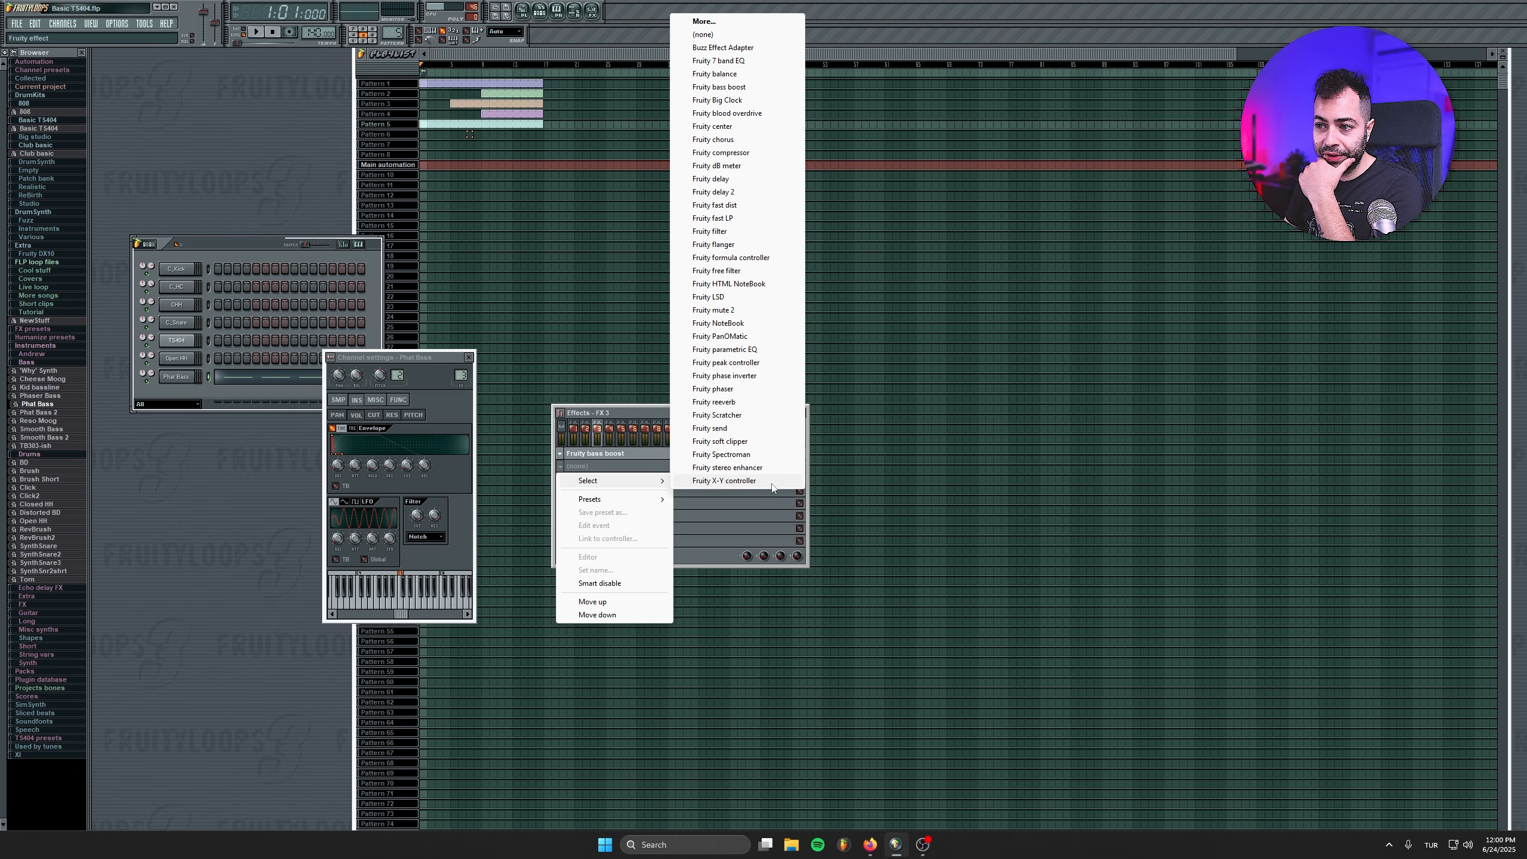
click(744, 151)
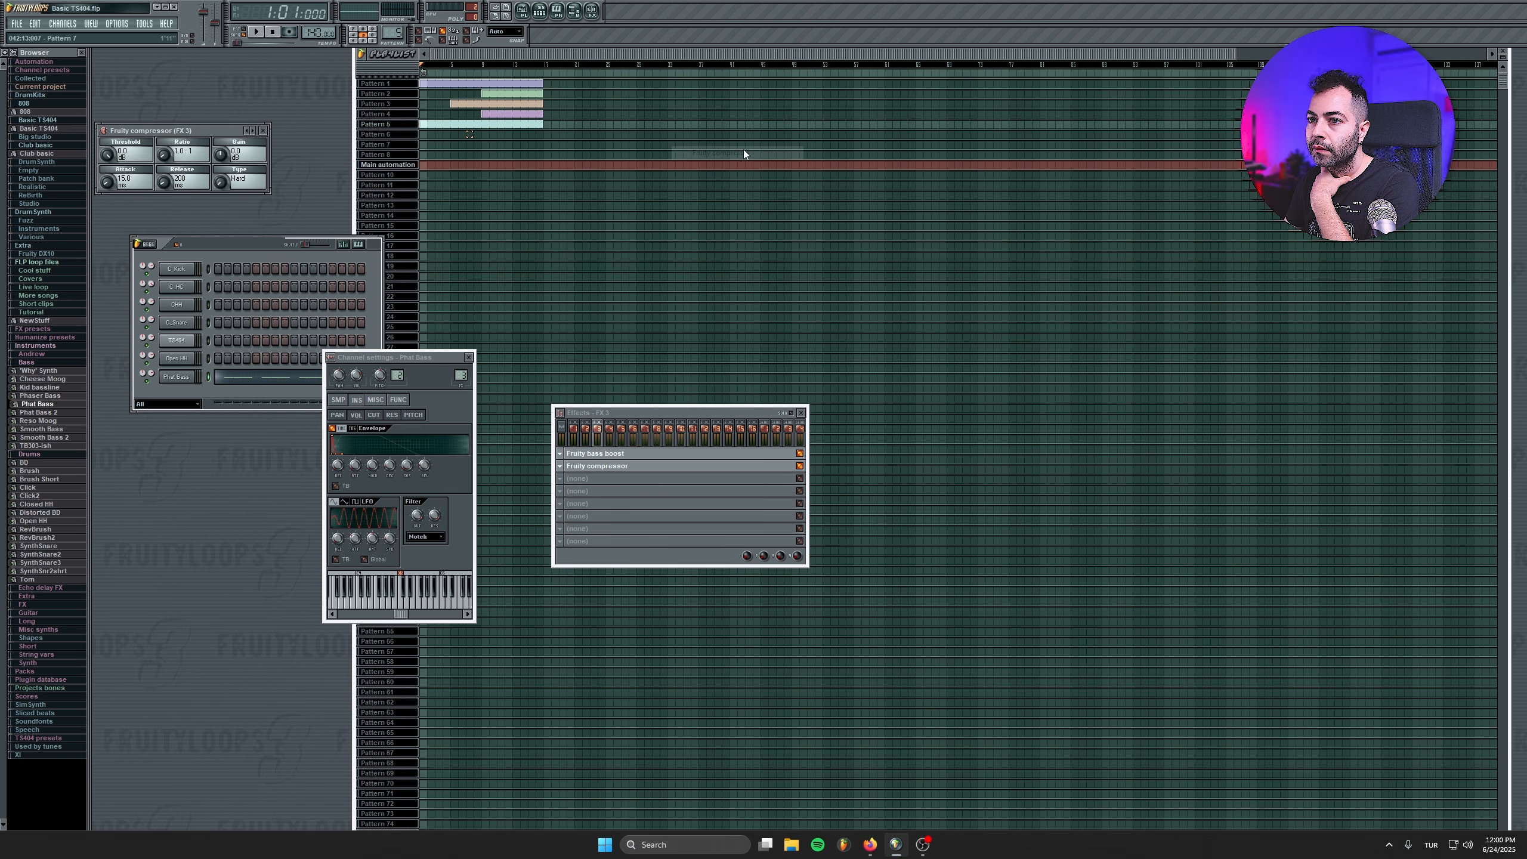
drag(274, 187, 413, 240)
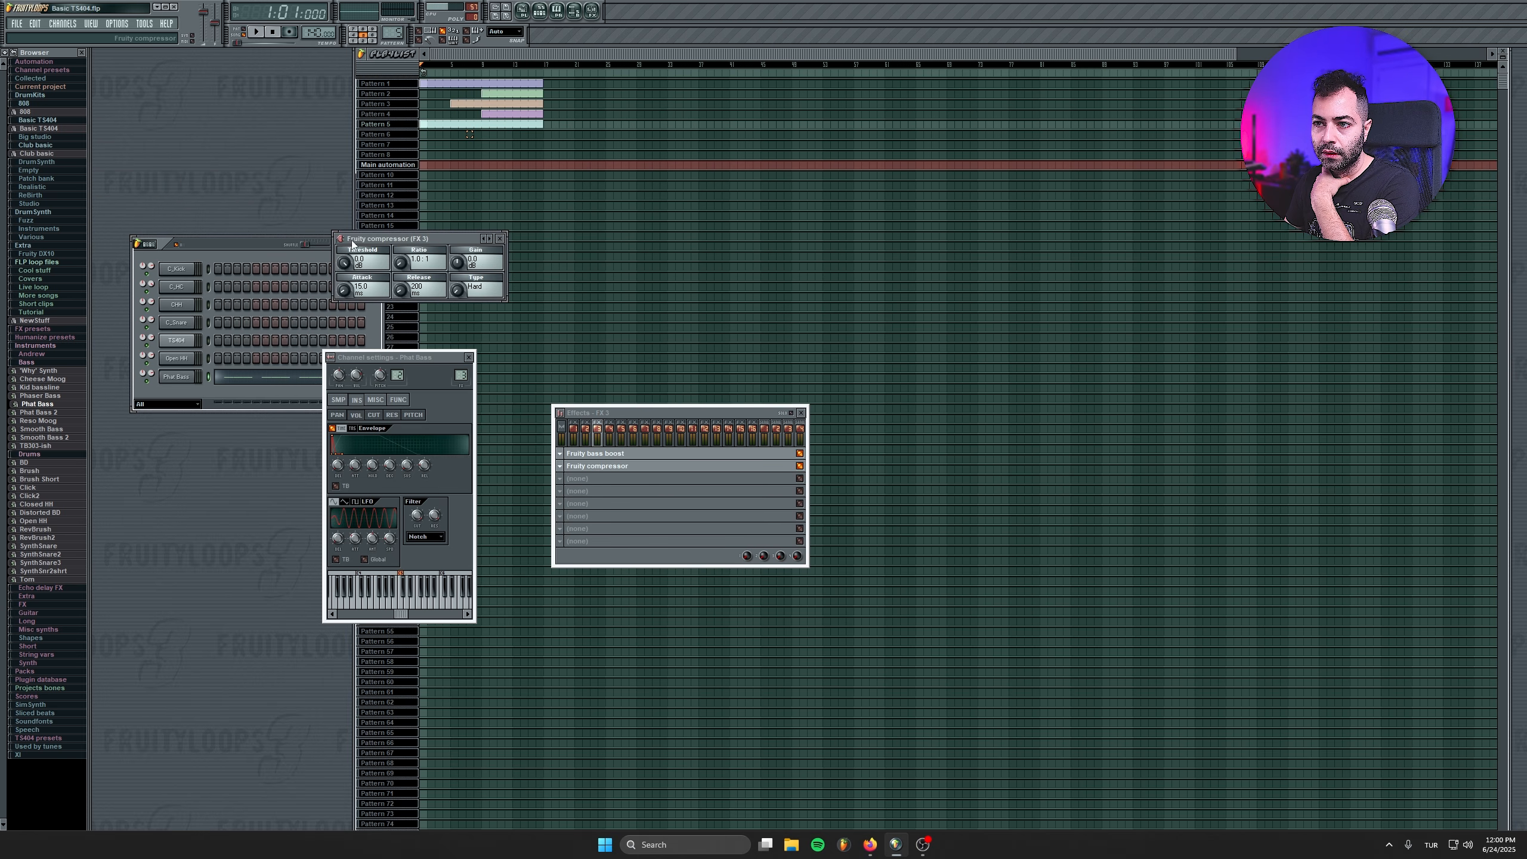
click(341, 240)
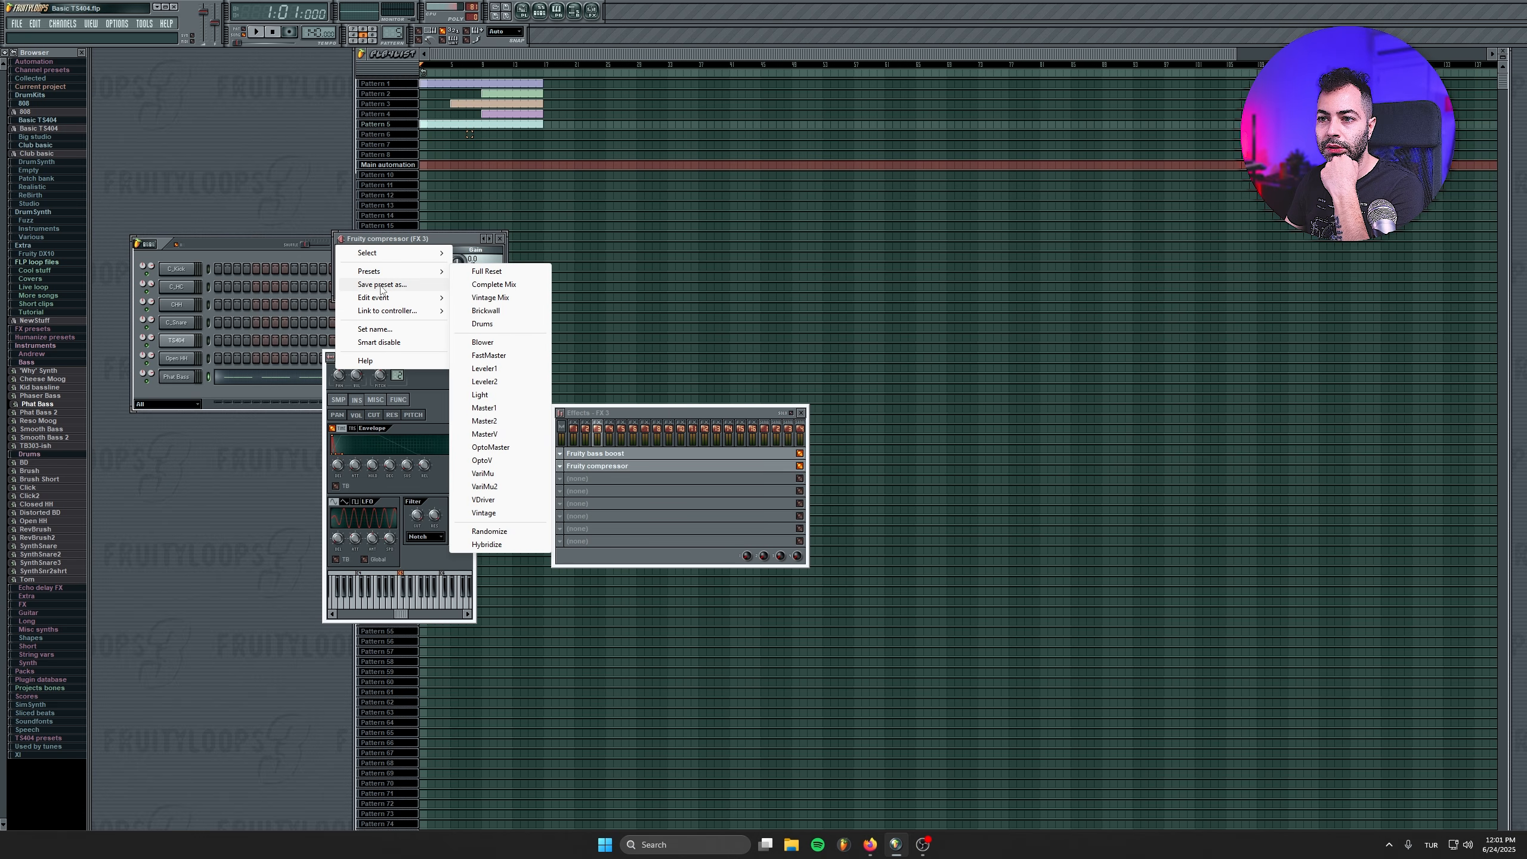
mouse_move(402, 311)
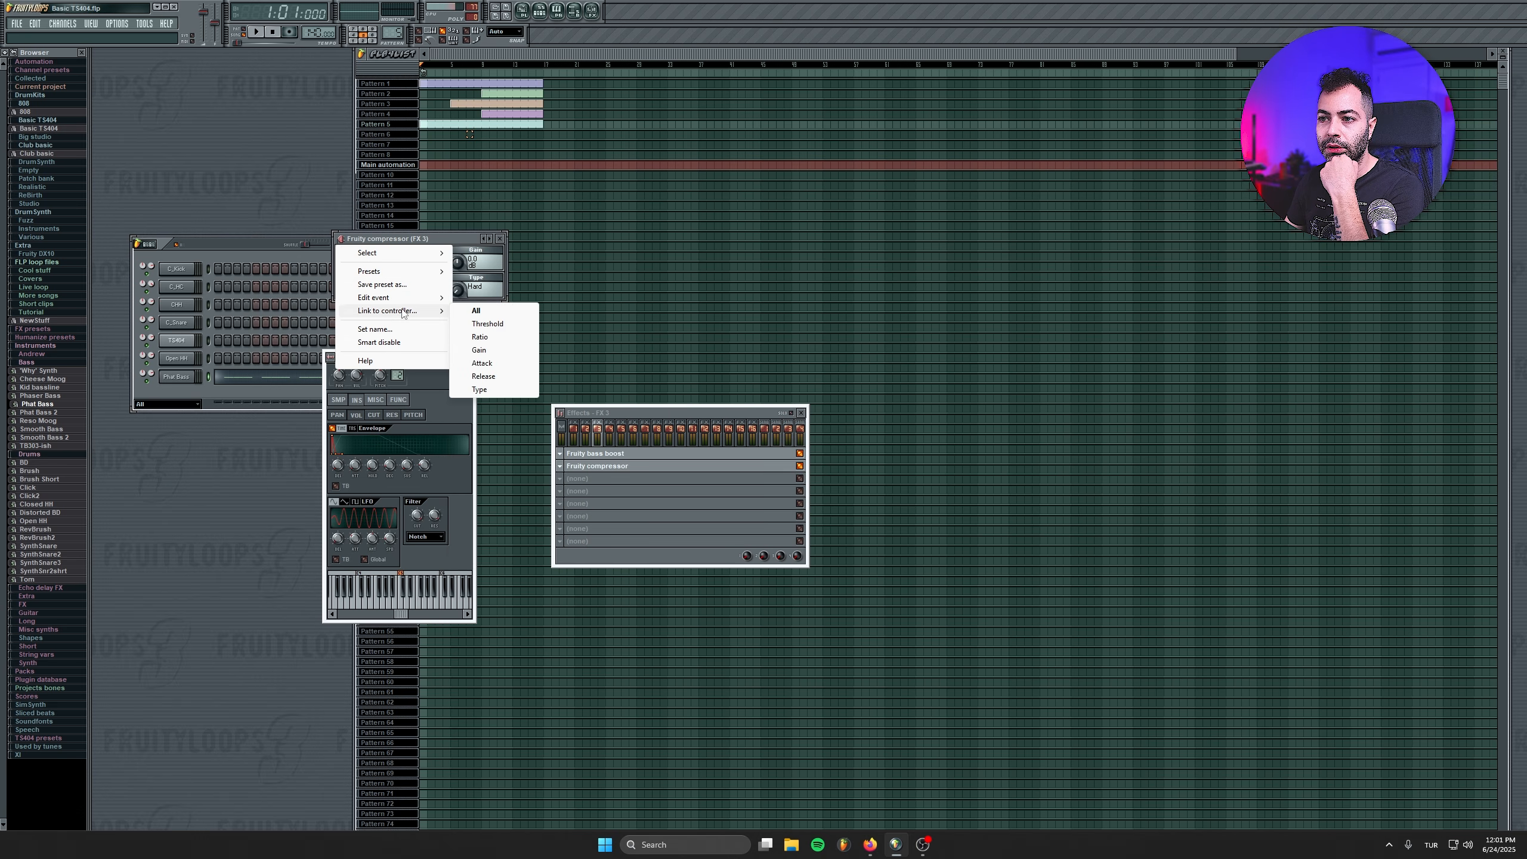
Replace the compressor in the second slot with Fruity mute 2 and try its mute control during playback.
click(560, 467)
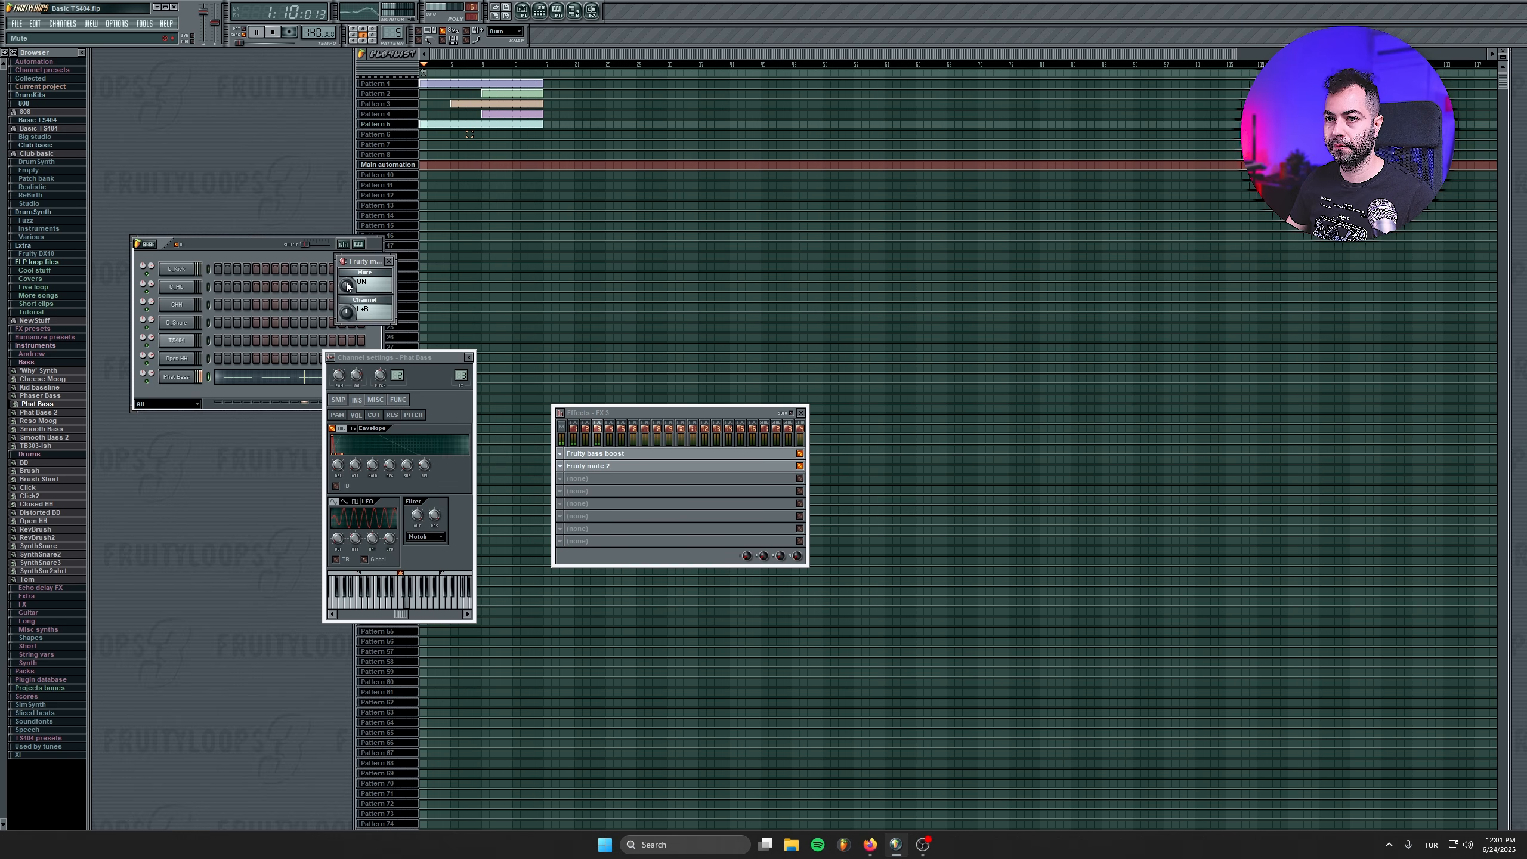
drag(347, 285, 344, 282)
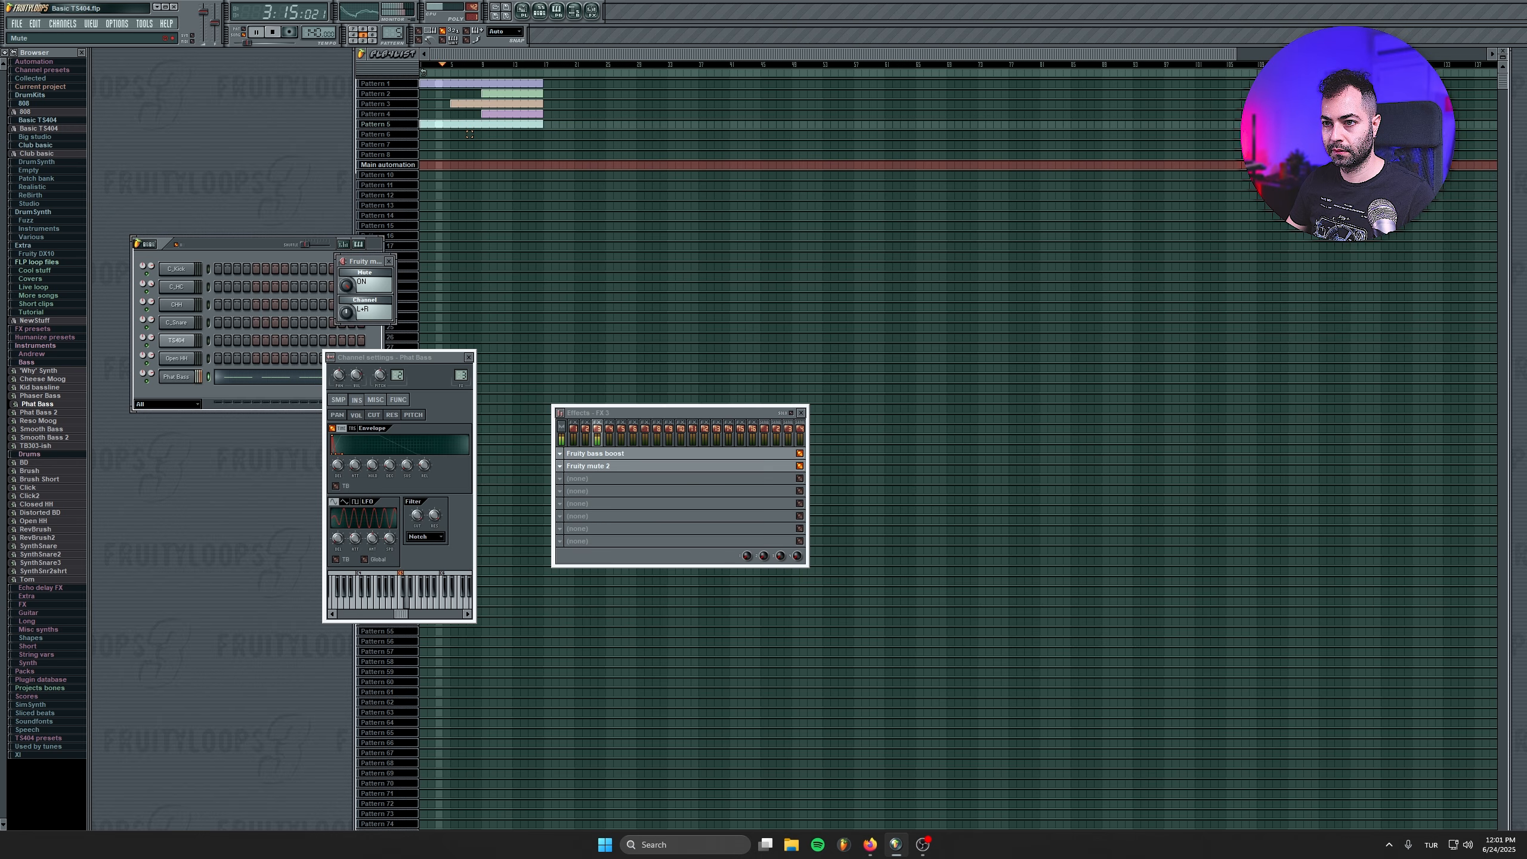
key(space)
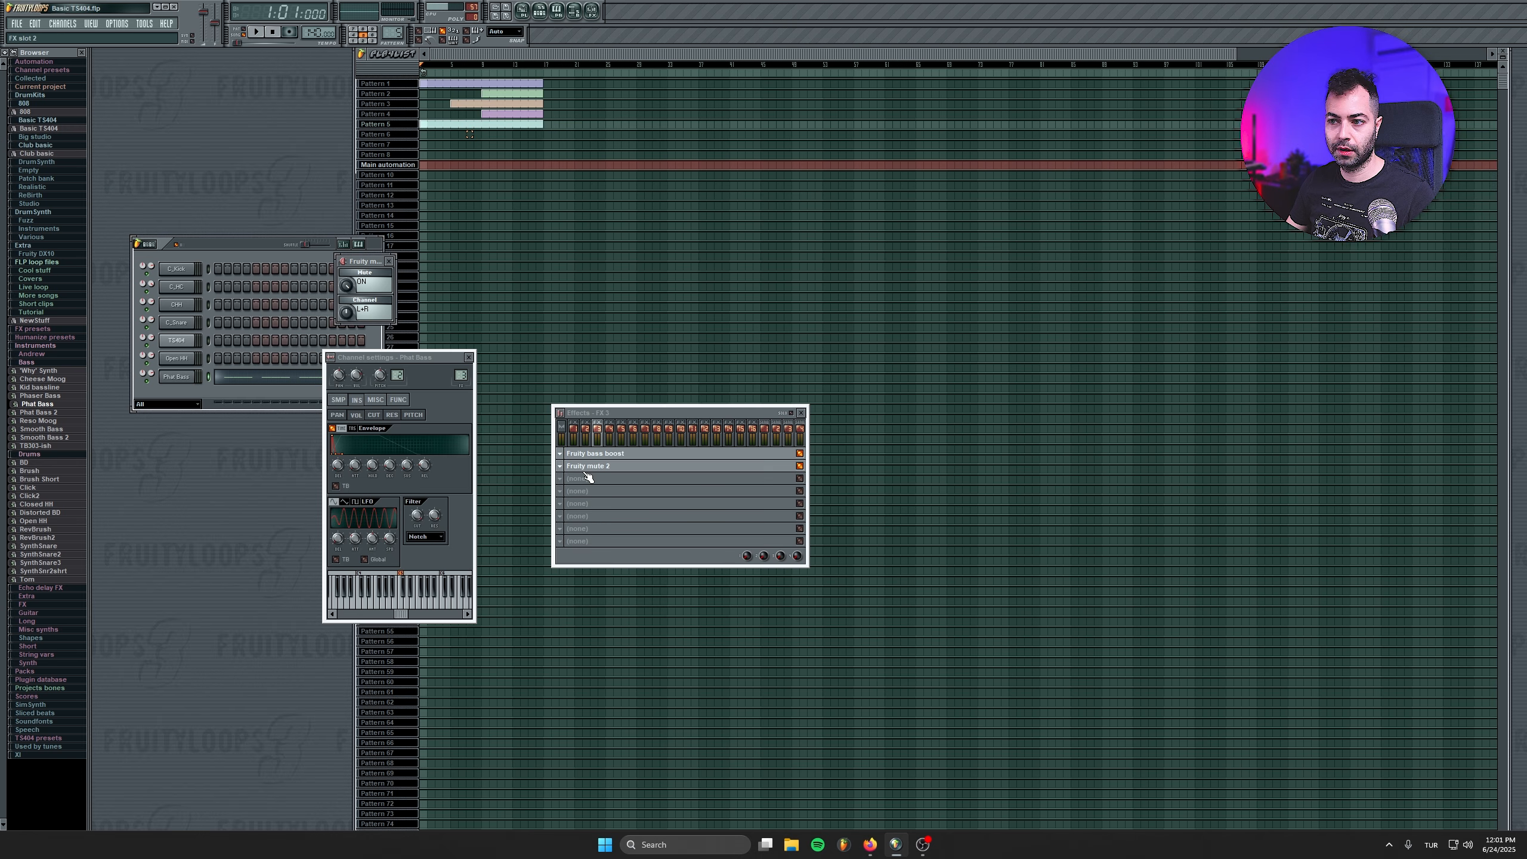
Replace Fruity mute 2 with Fruity balance and open the event editor for its volume.
click(558, 467)
mouse_move(602, 480)
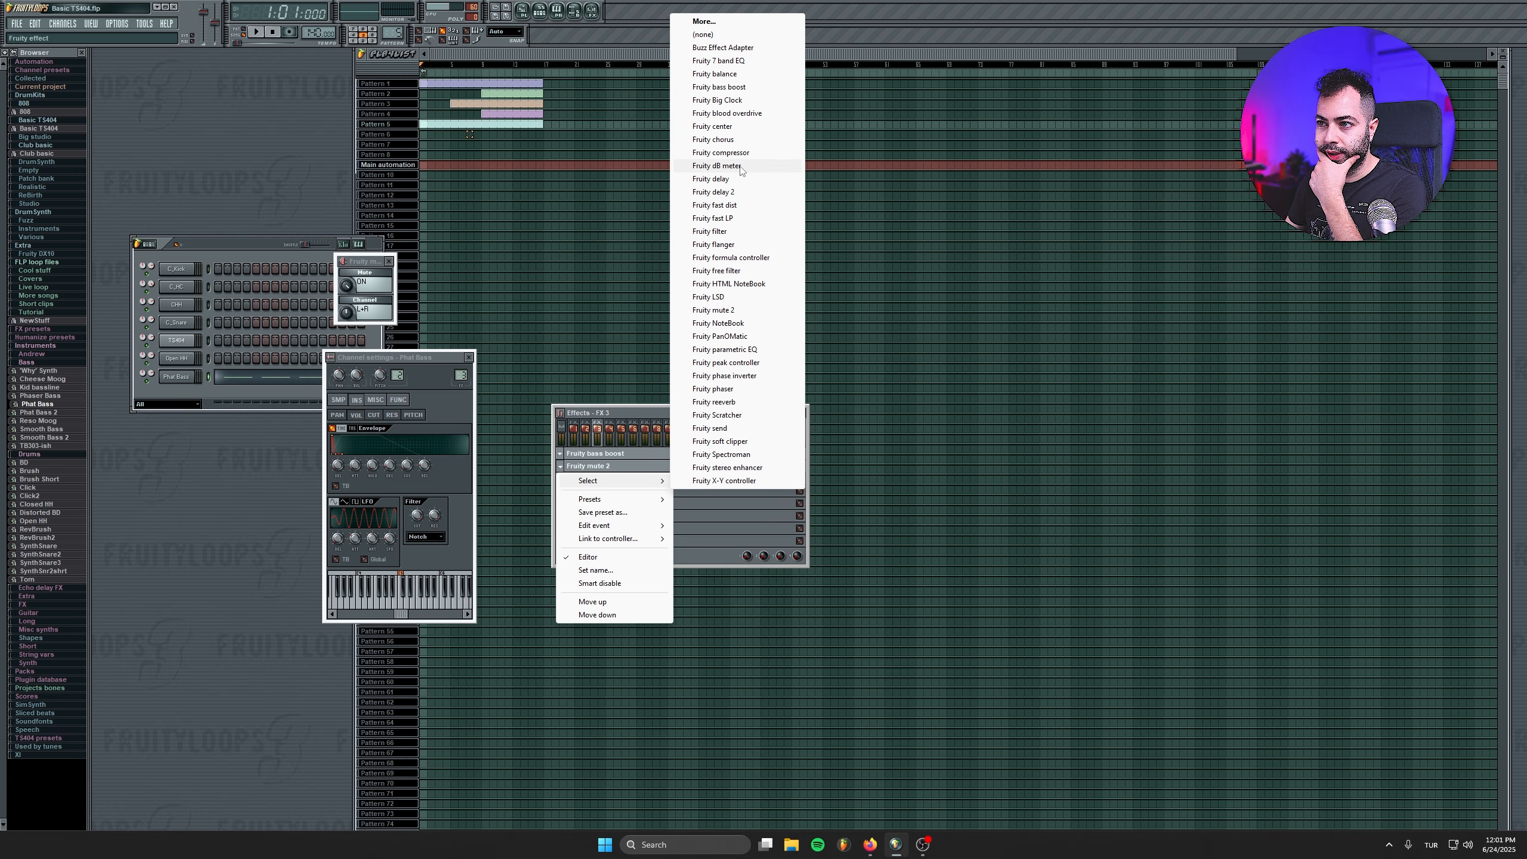
click(714, 74)
drag(371, 267, 377, 289)
right_click(359, 341)
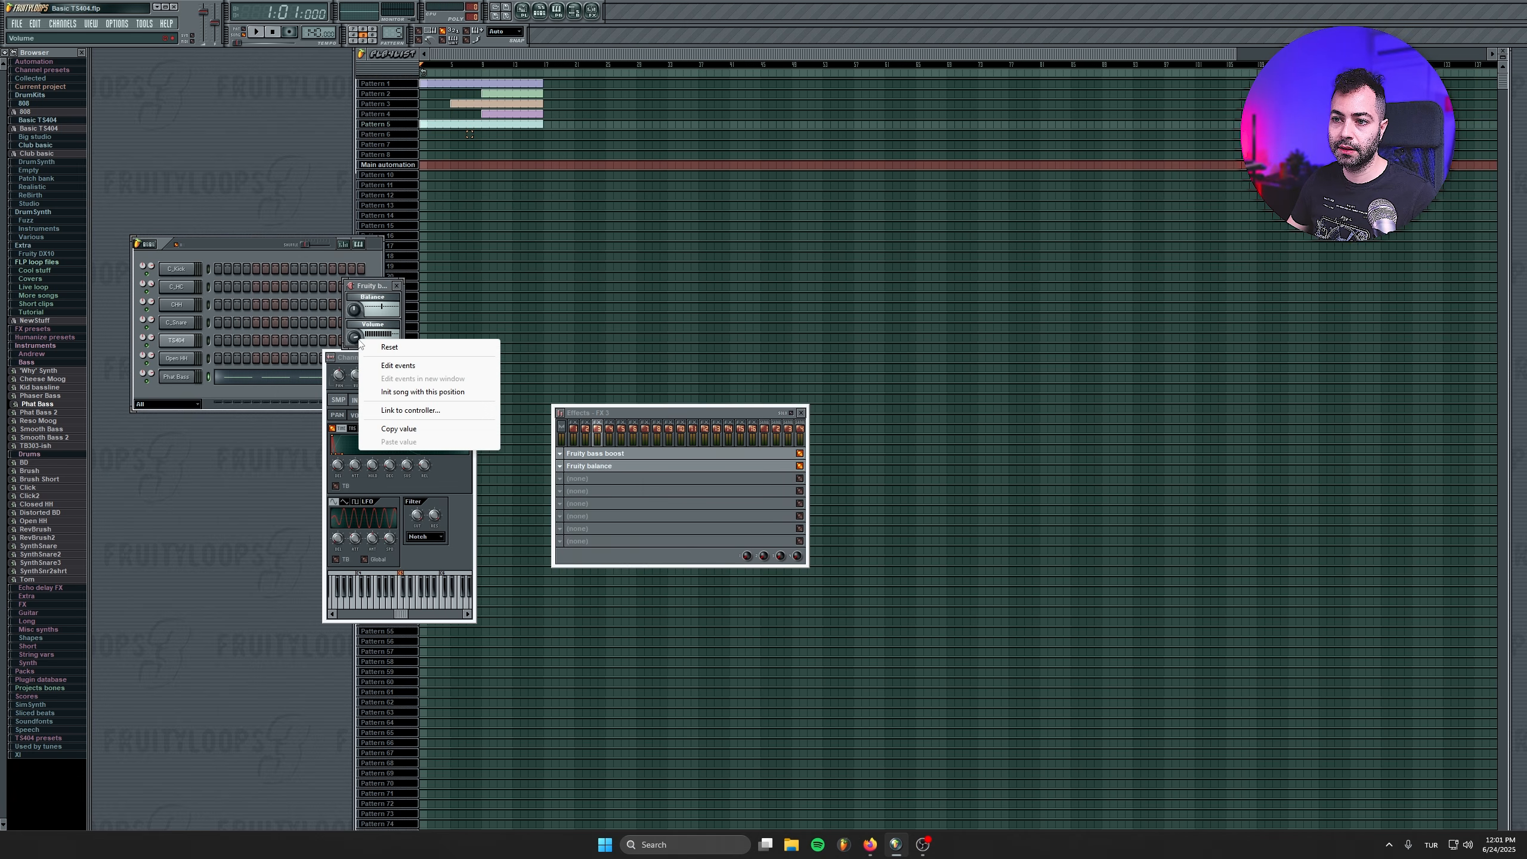
click(385, 365)
scroll(451, 506, up, 3)
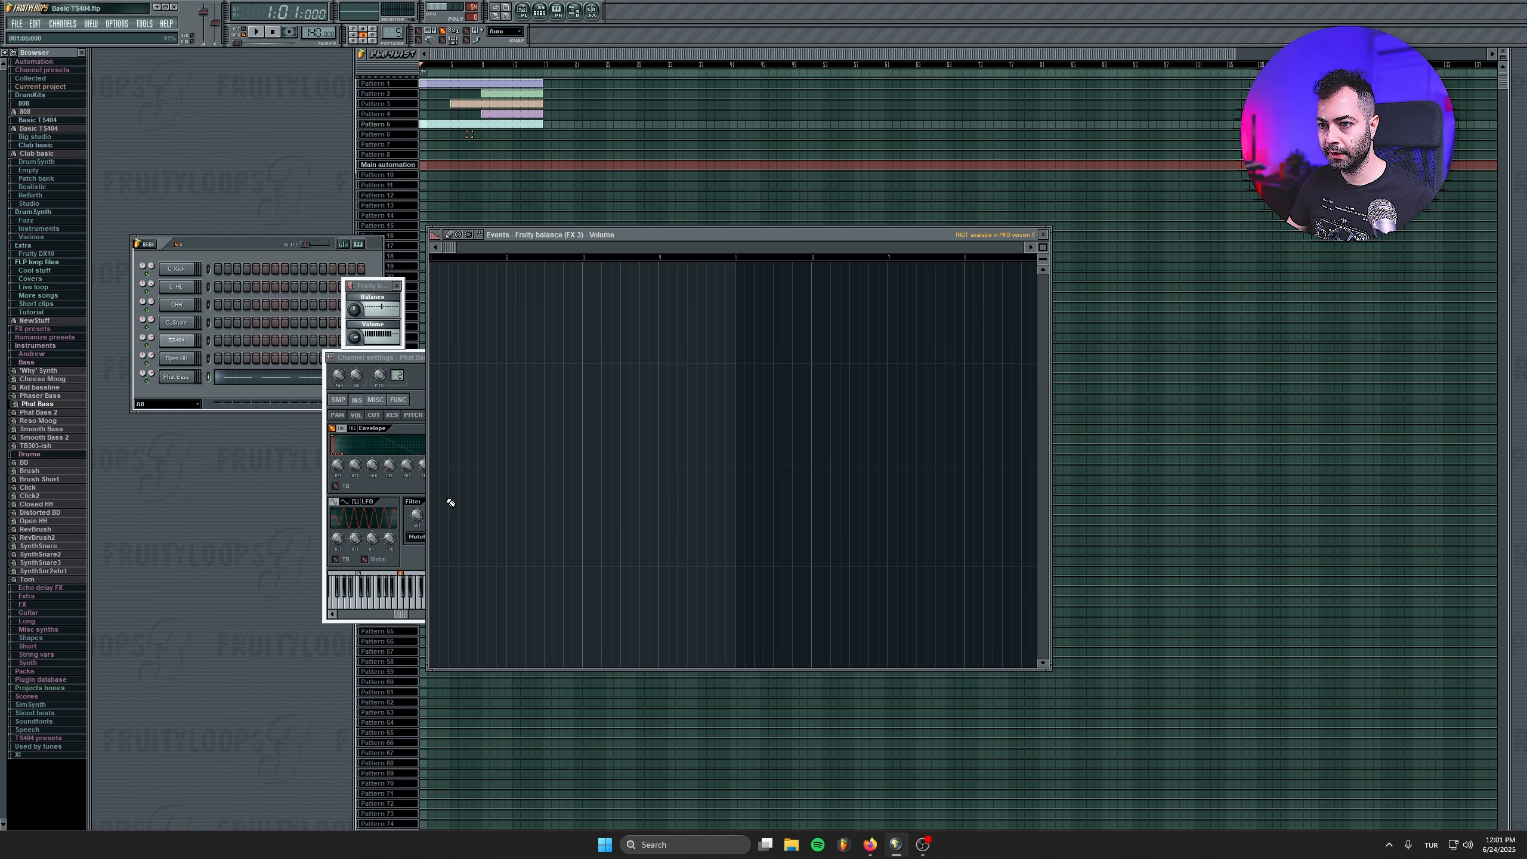
Try drawing volume events for Fruity balance during playback, and remove the effect from the second FX 3 slot.
key(space)
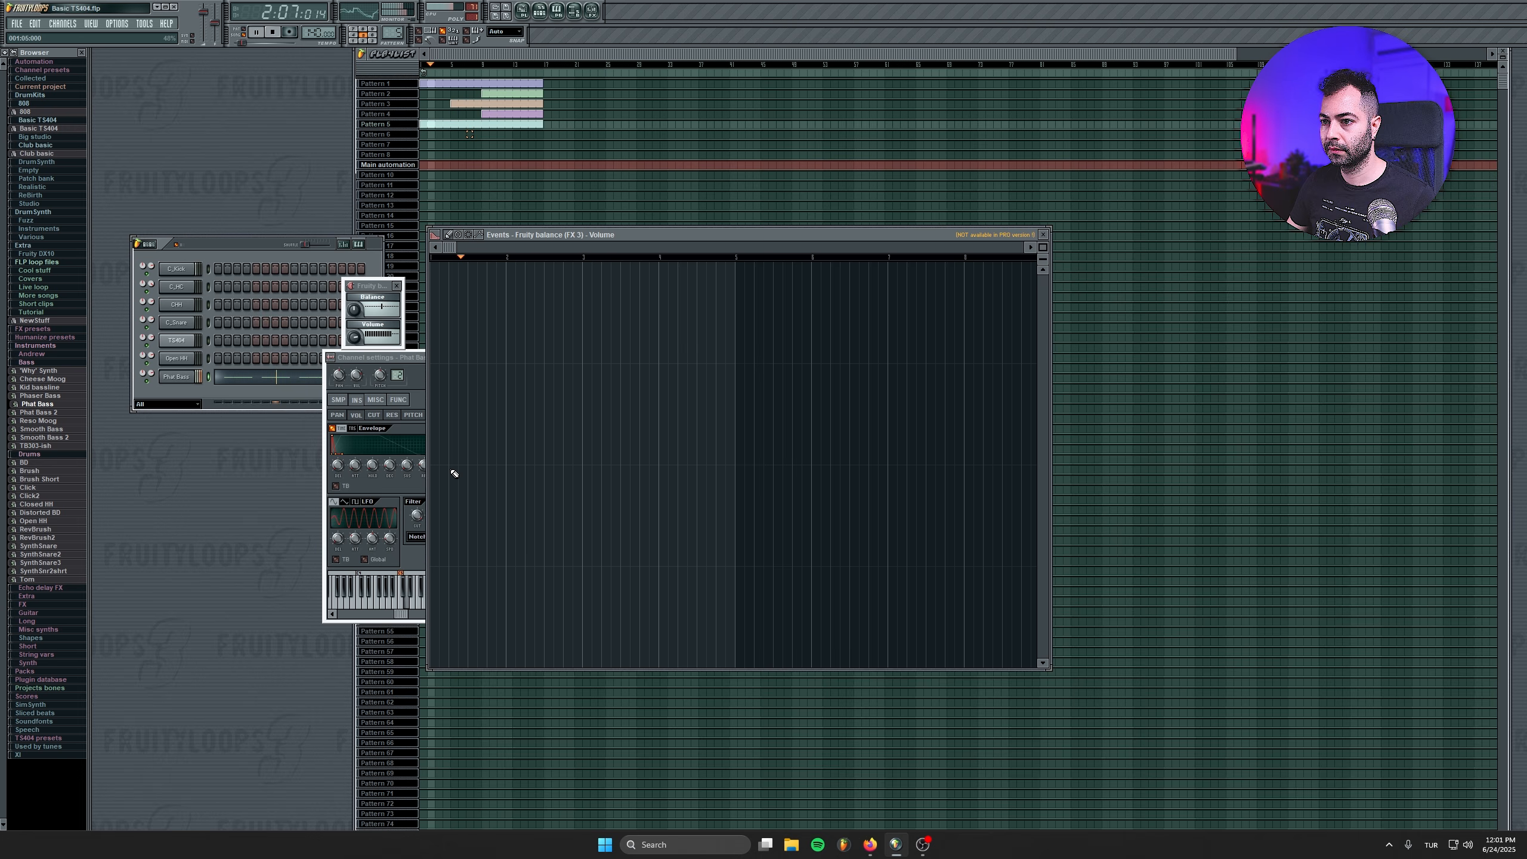
scroll(458, 469, down, 3)
click(438, 649)
key(space)
key(space)
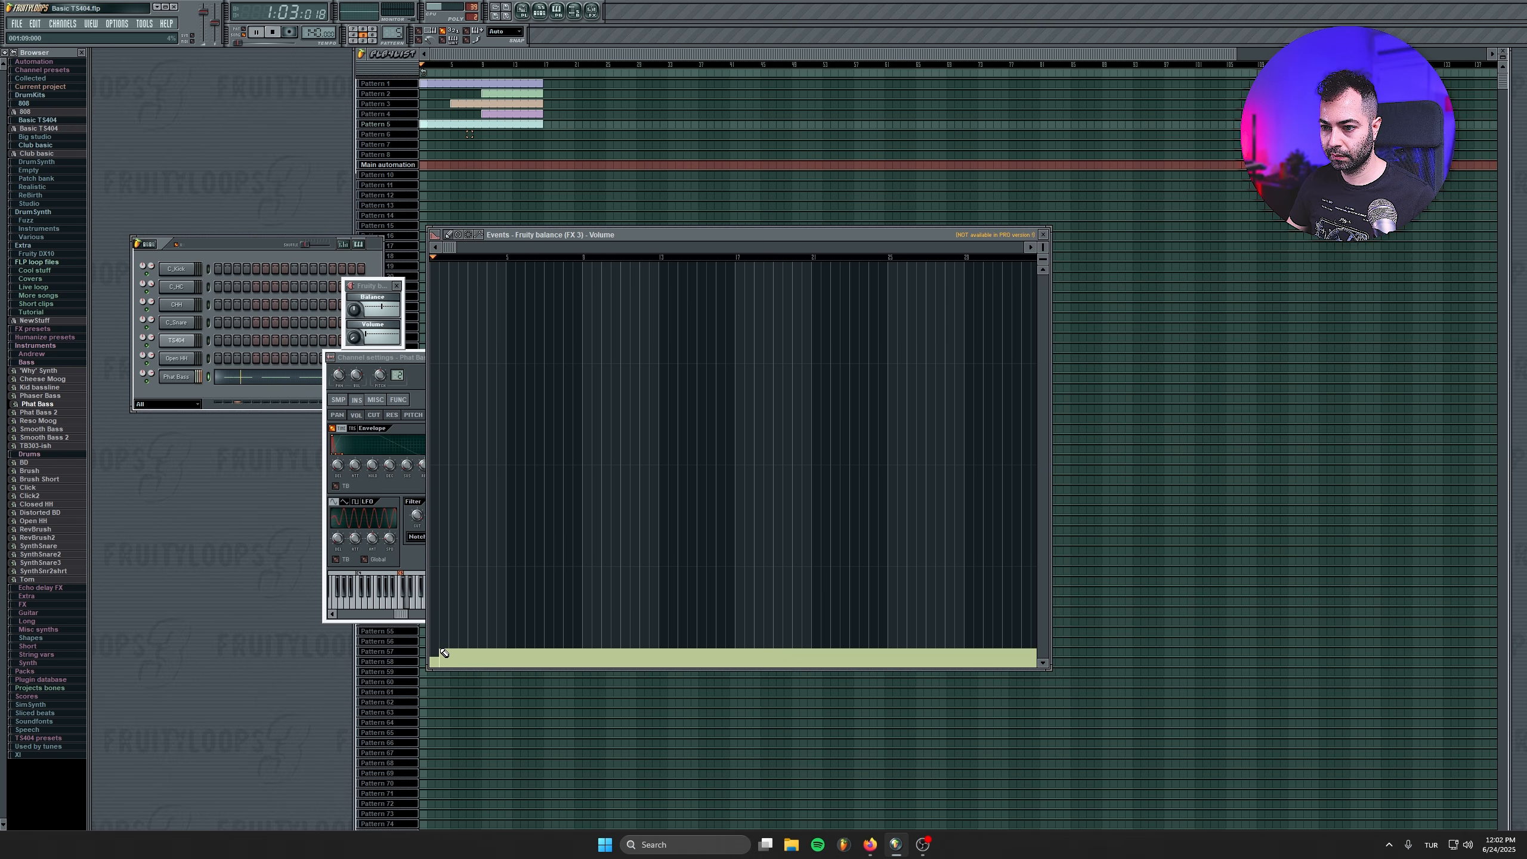
mouse_move(435, 655)
mouse_down()
mouse_move(472, 571)
mouse_move(502, 265)
mouse_move(418, 256)
mouse_up()
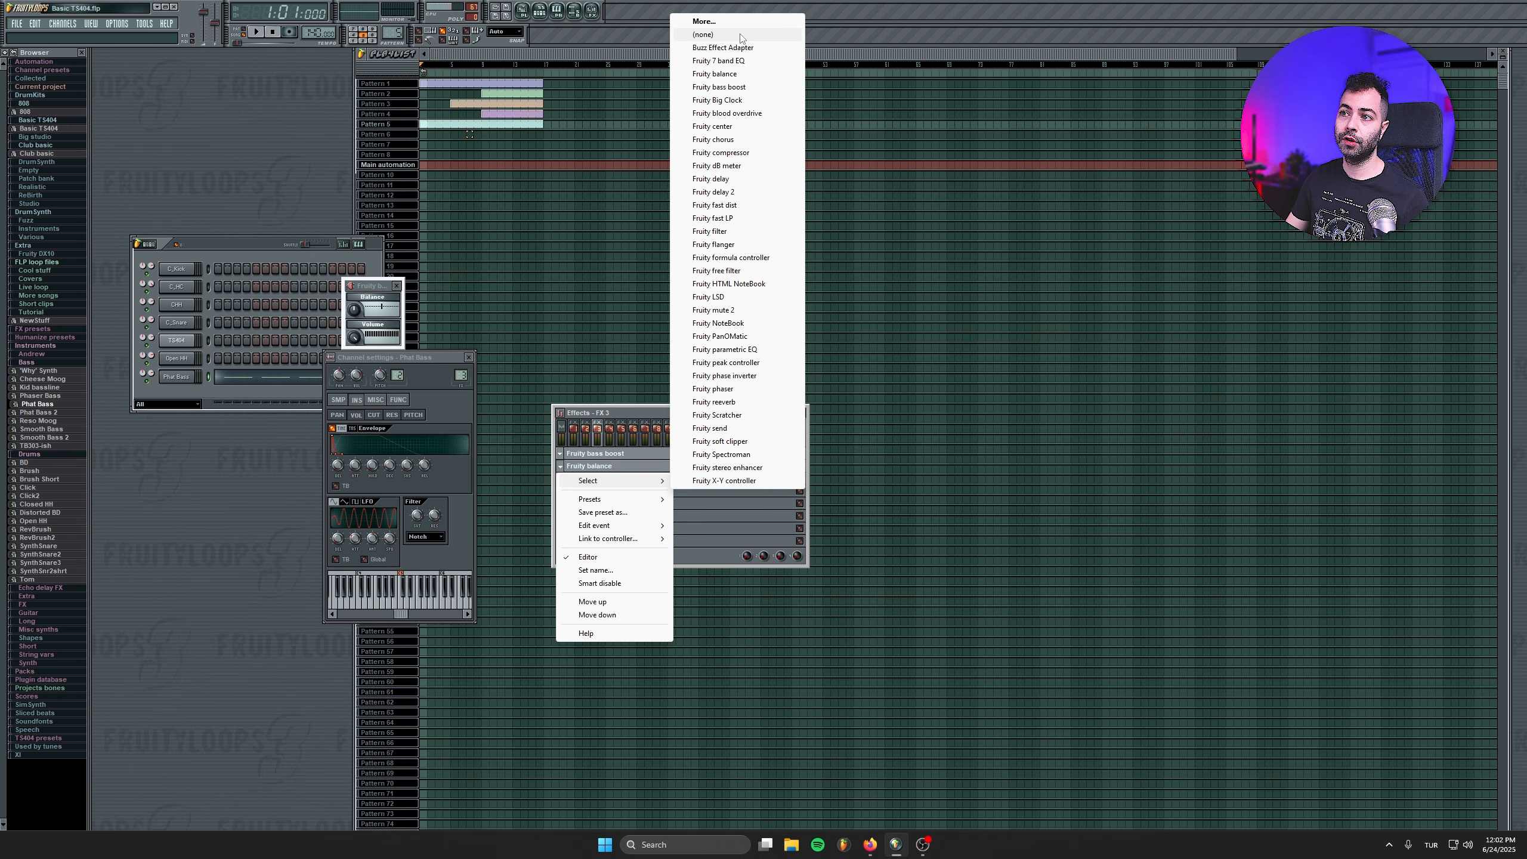
click(739, 34)
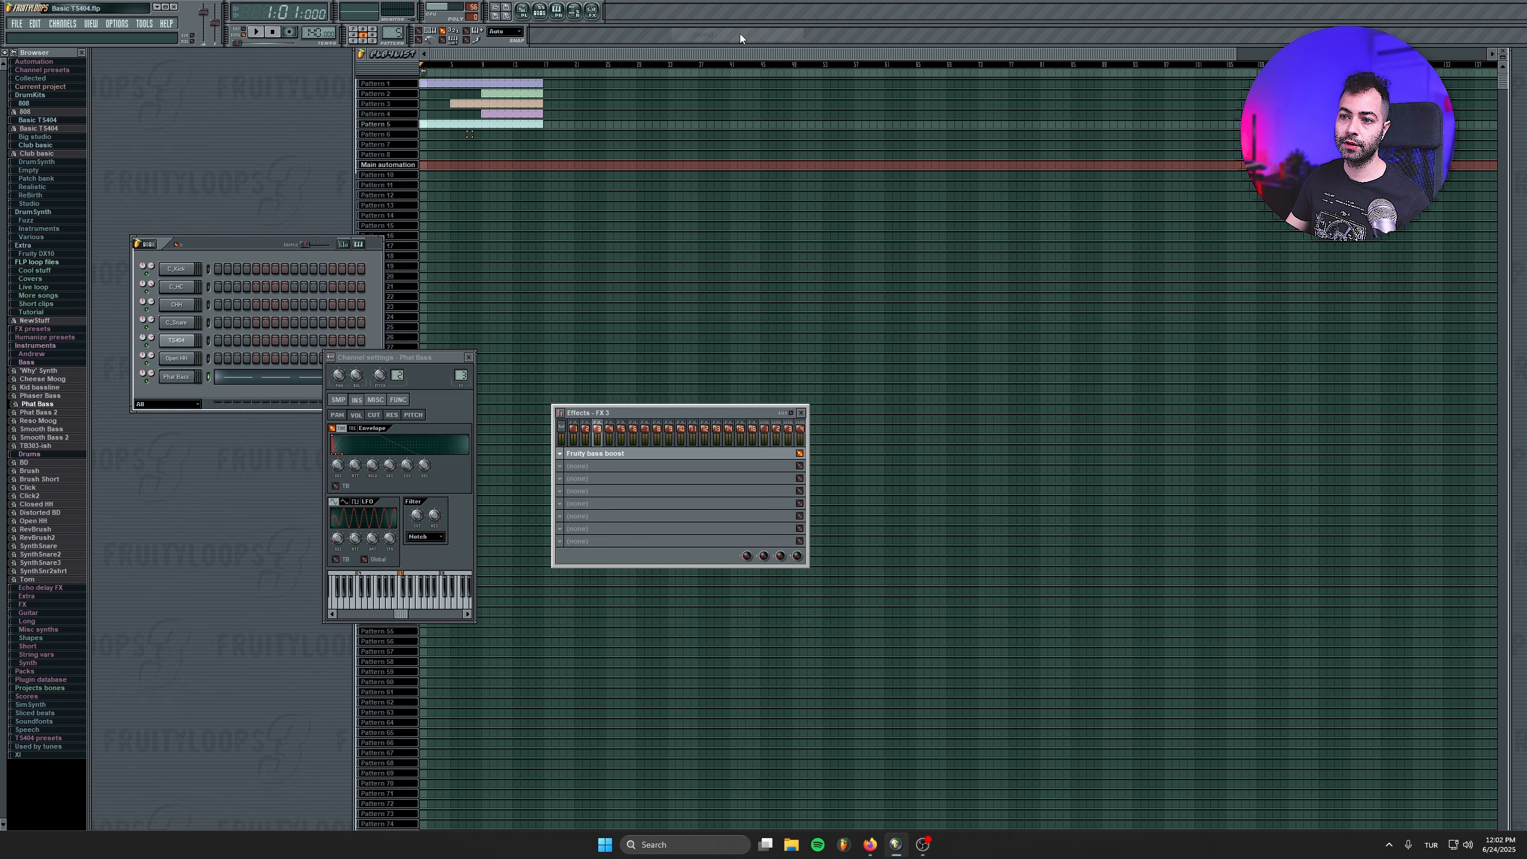
Play the arrangement with the Phat Bass channel settings closed and select the empty Pattern 6.
click(471, 358)
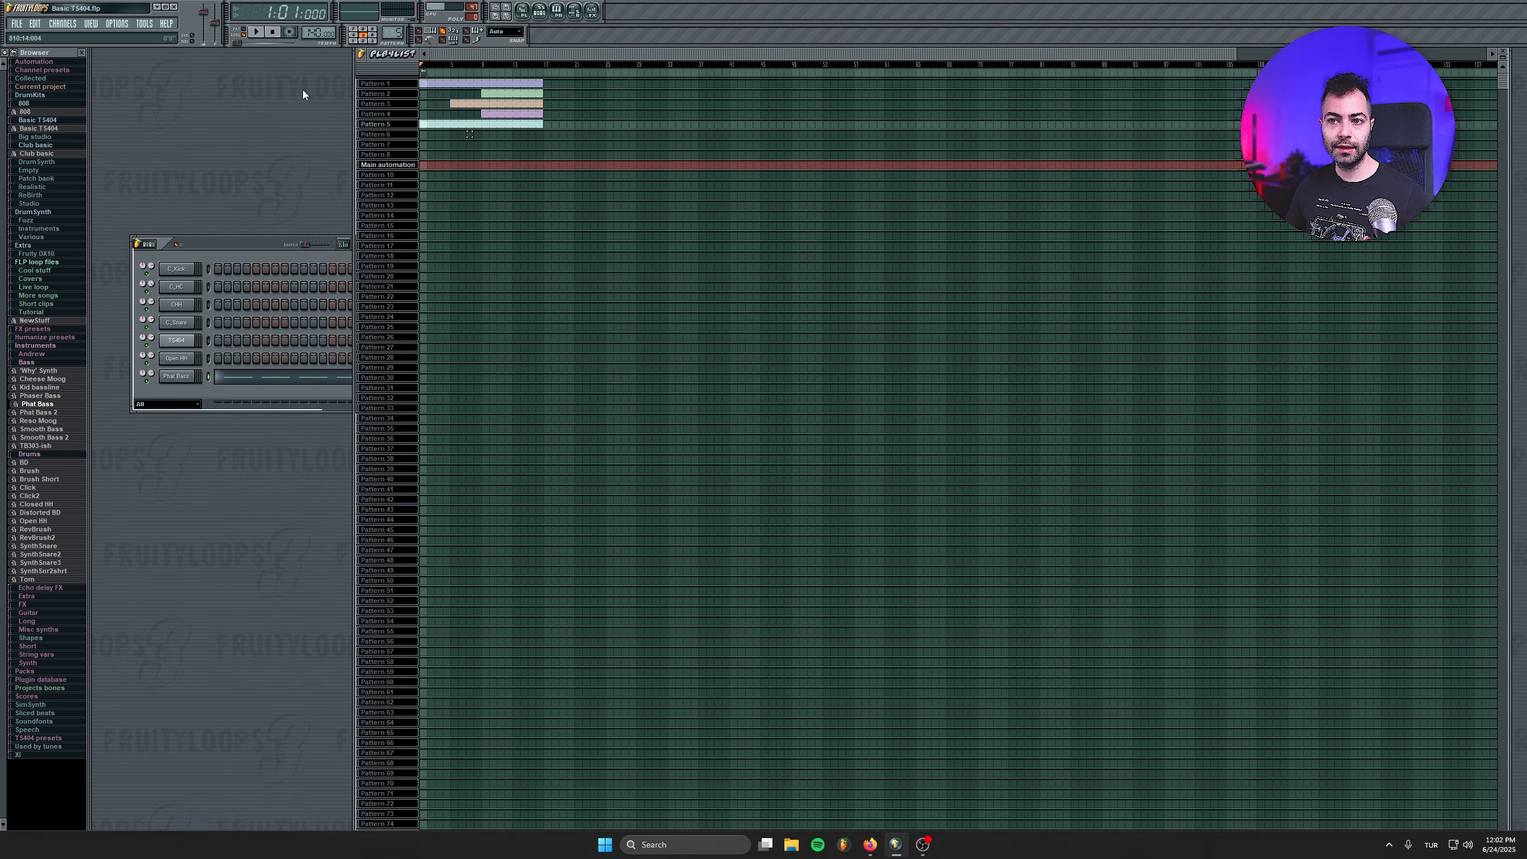
key(space)
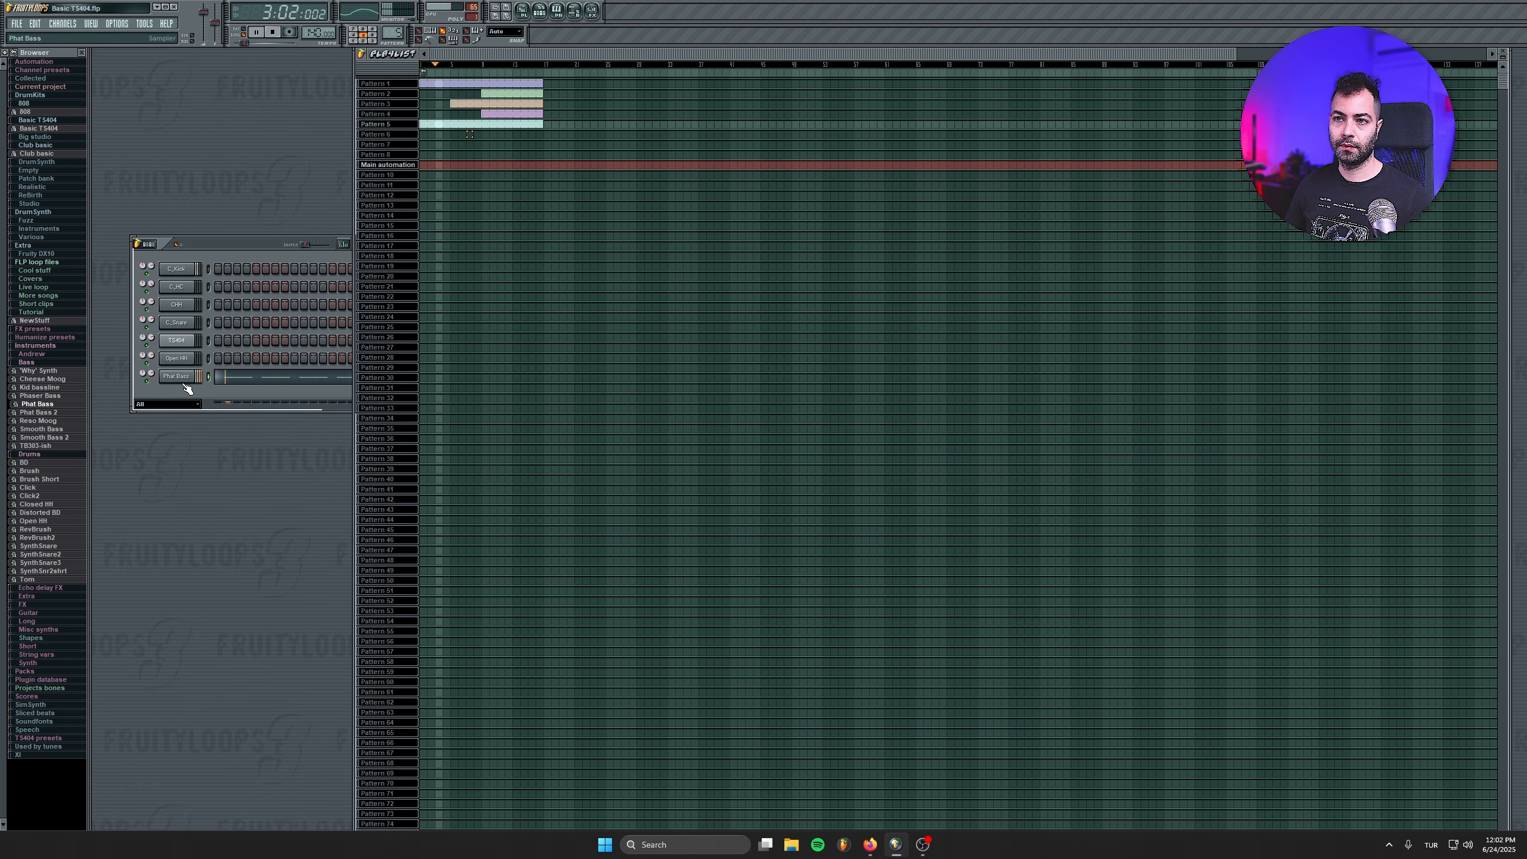
key(space)
key(7)
key(5)
key(6)
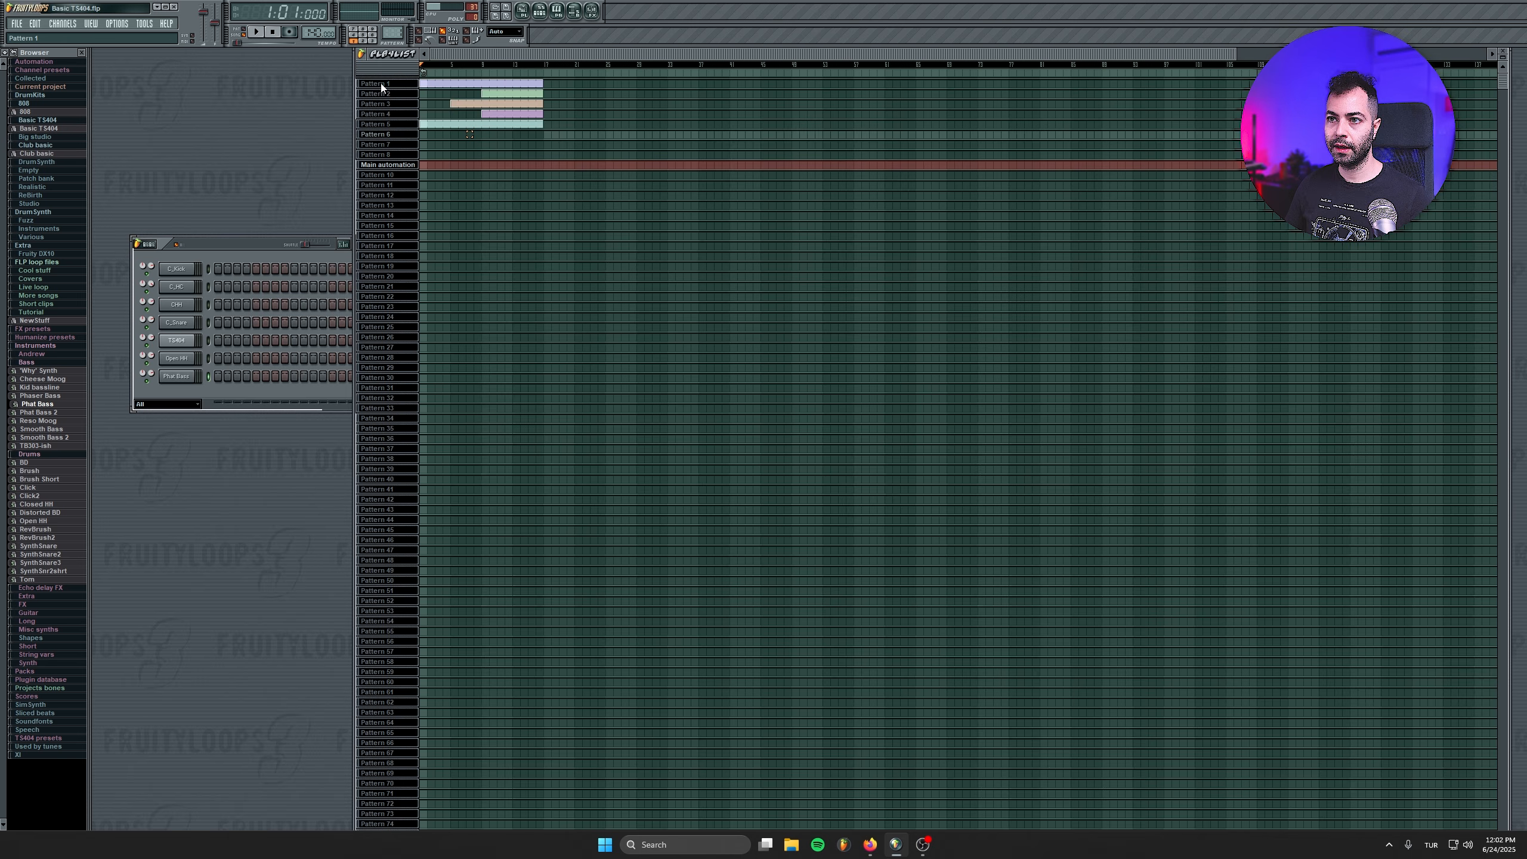
Rename Pattern 1 as Kick and Pattern 2 as Closed in the playlist.
right_click(381, 84)
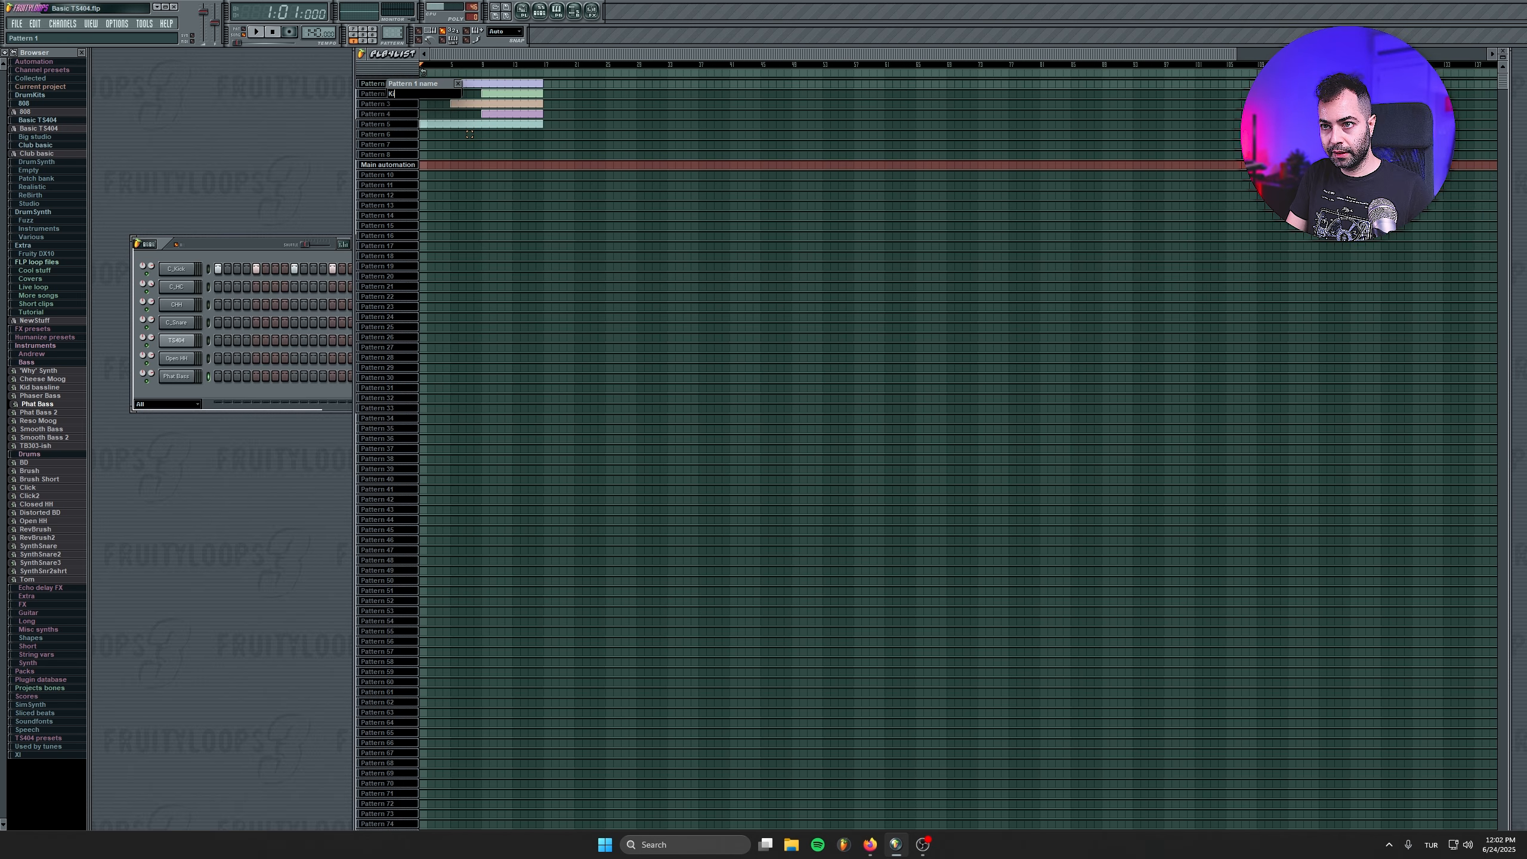
text(Kick)
key(Return)
right_click(411, 94)
text(Closed)
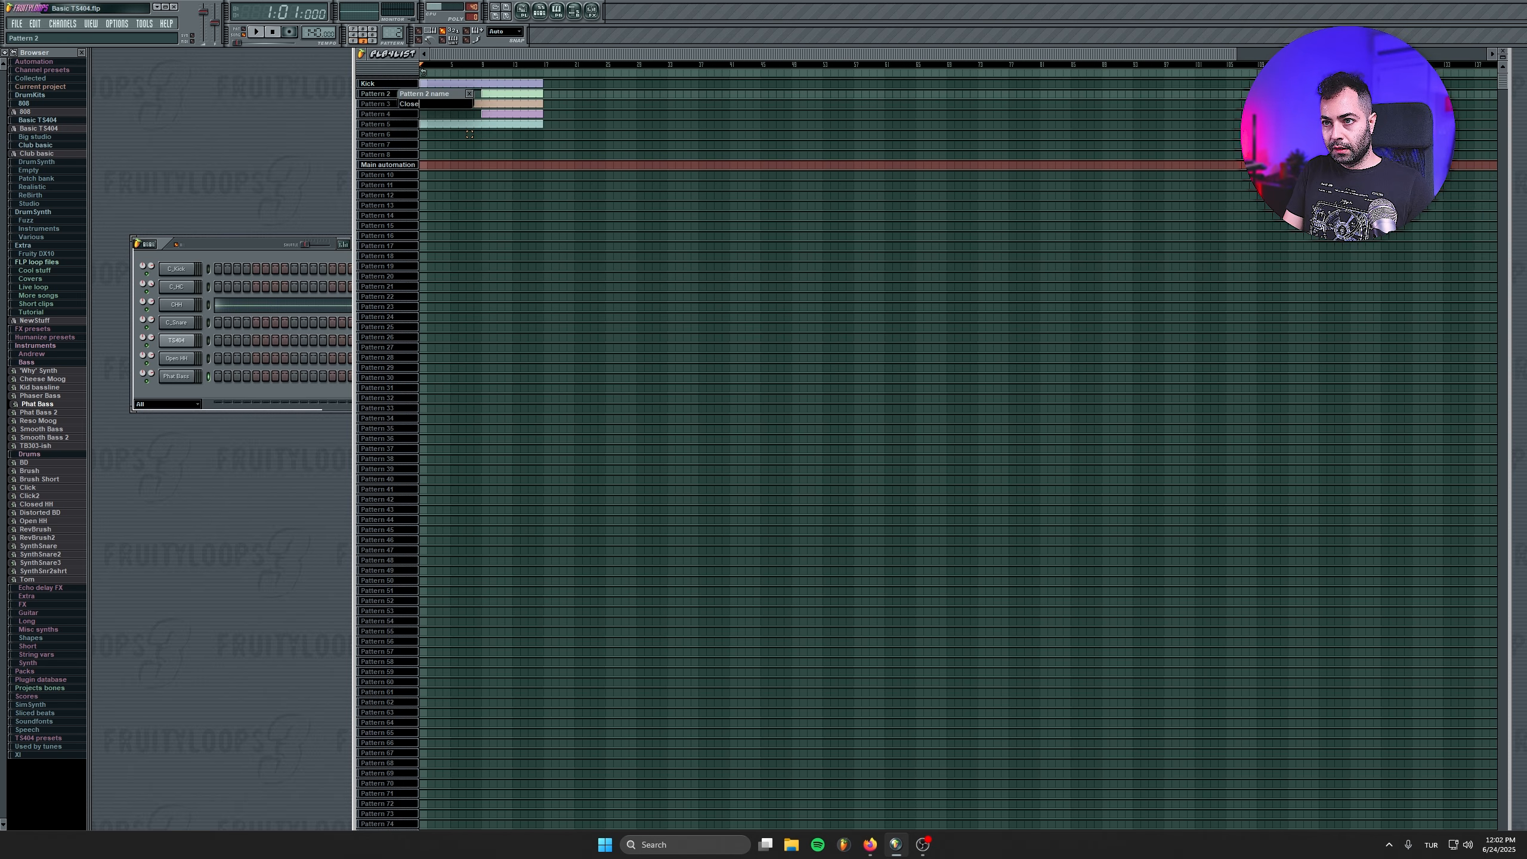
key(Return)
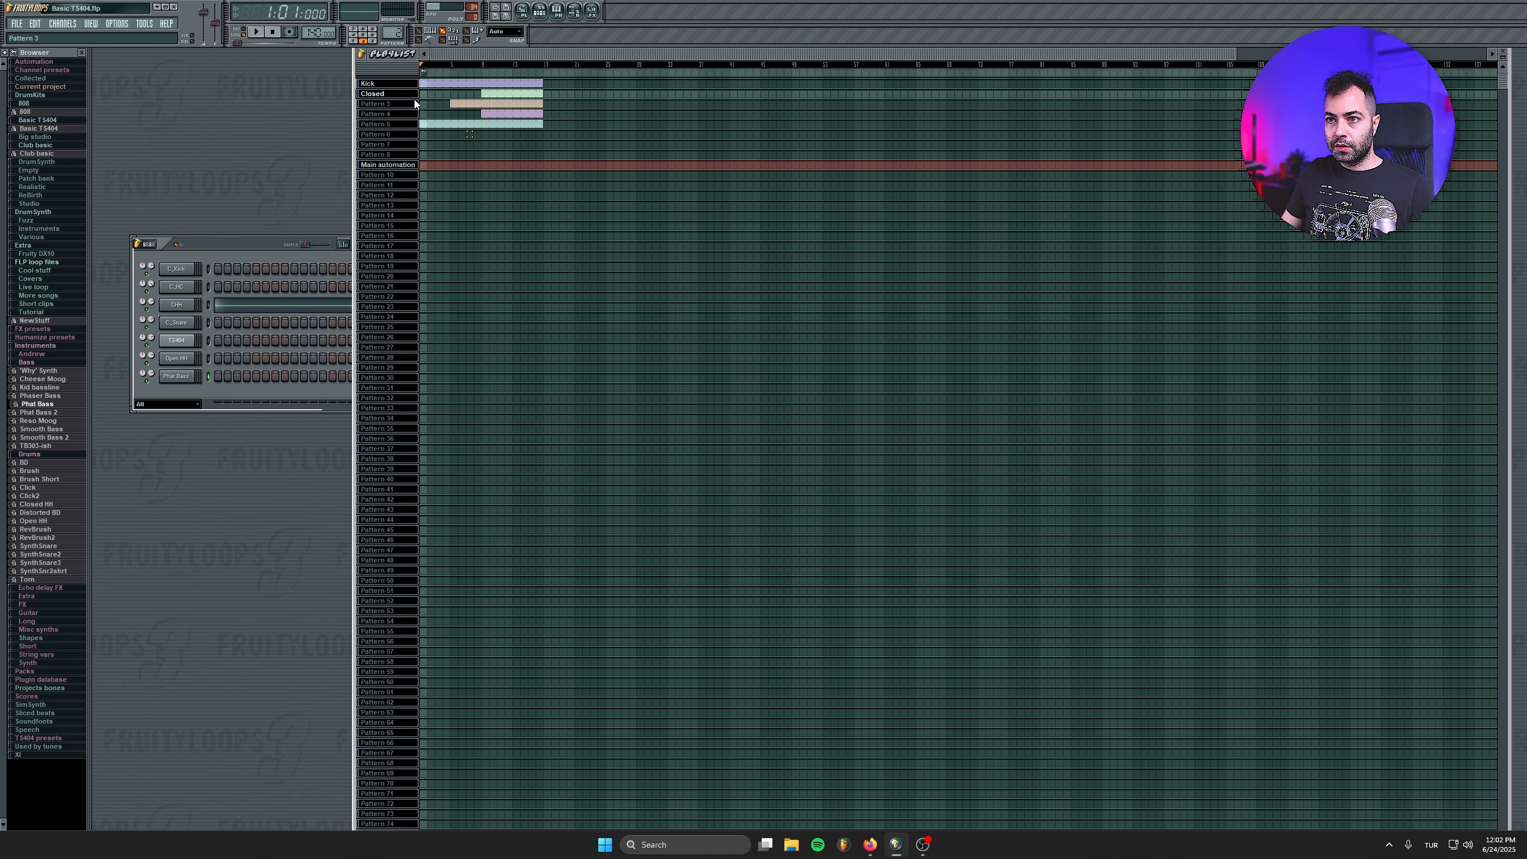
Rename Pattern 3 as Clap, Pattern 4 as Open and Pattern 5 as Bass in the playlist.
right_click(387, 103)
text(Clap)
key(Return)
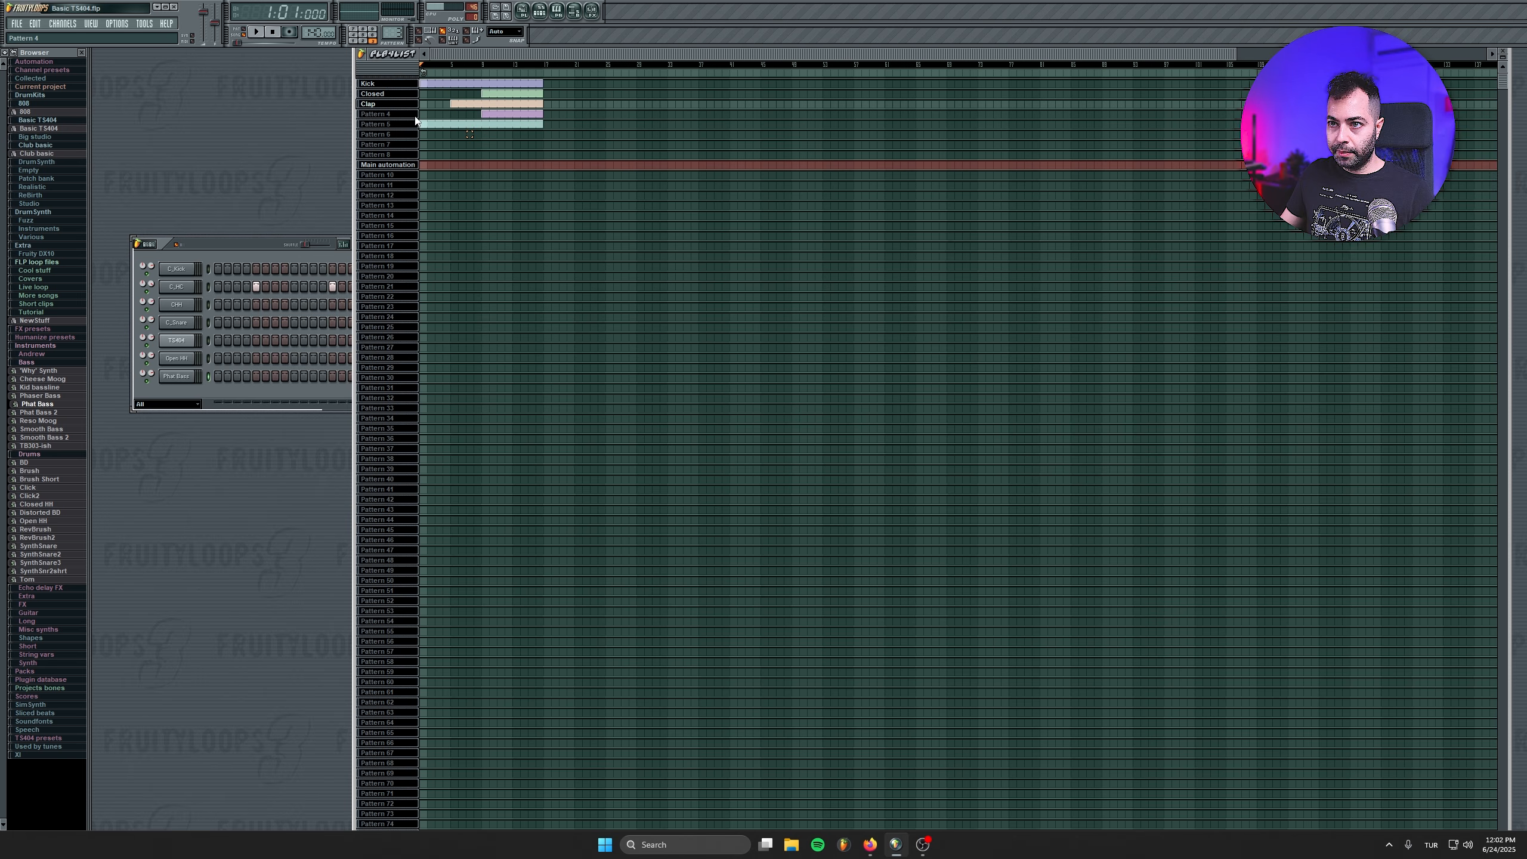
right_click(383, 114)
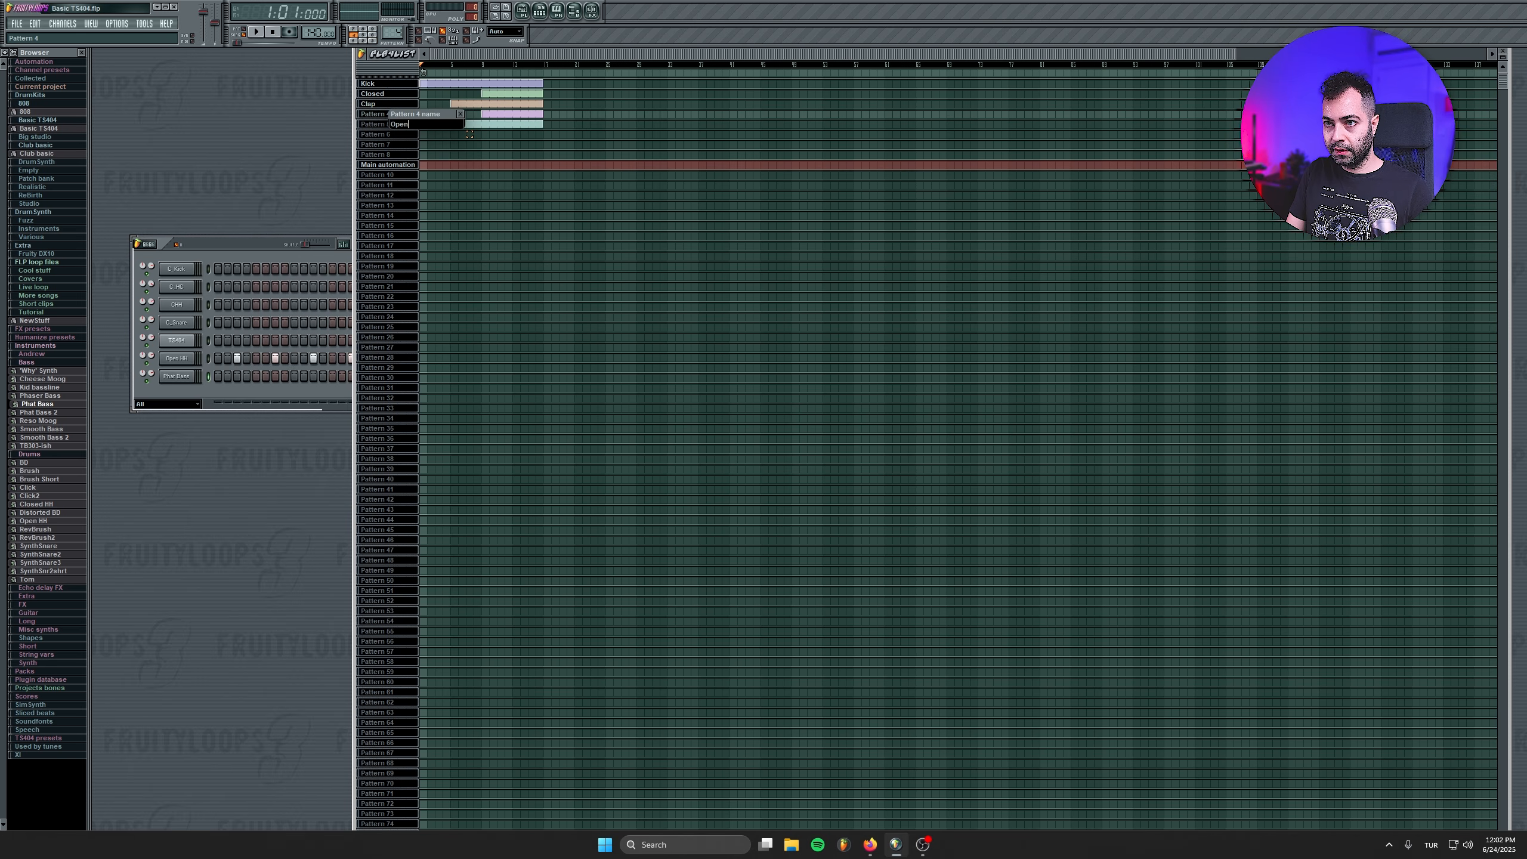
text(Open)
key(Return)
right_click(397, 124)
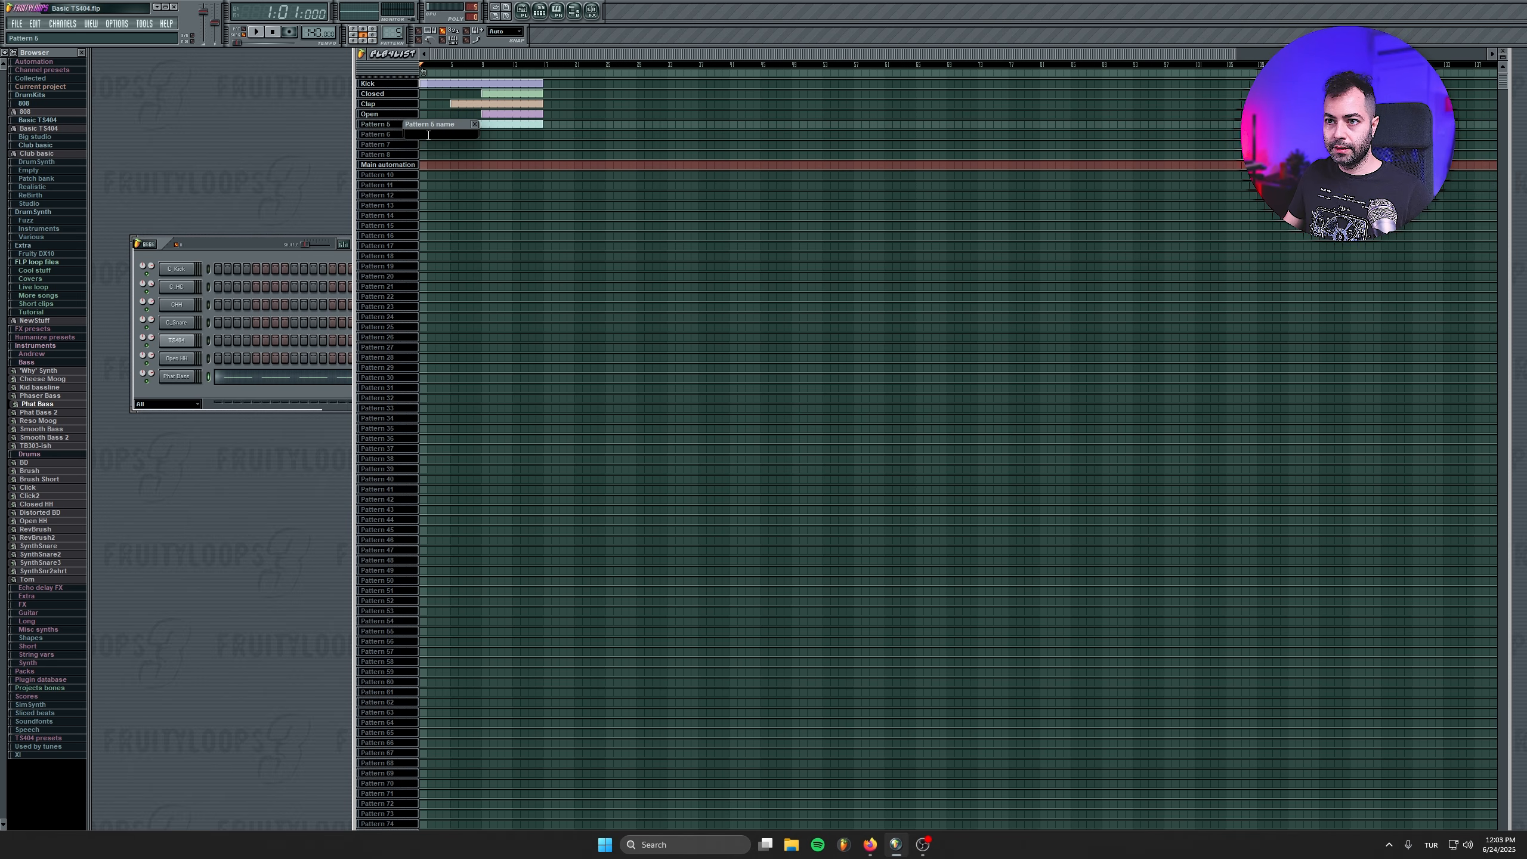
text(Bass)
key(Return)
Select Pattern 6 and expand the Synth folder of the instrument presets in the browser.
click(387, 135)
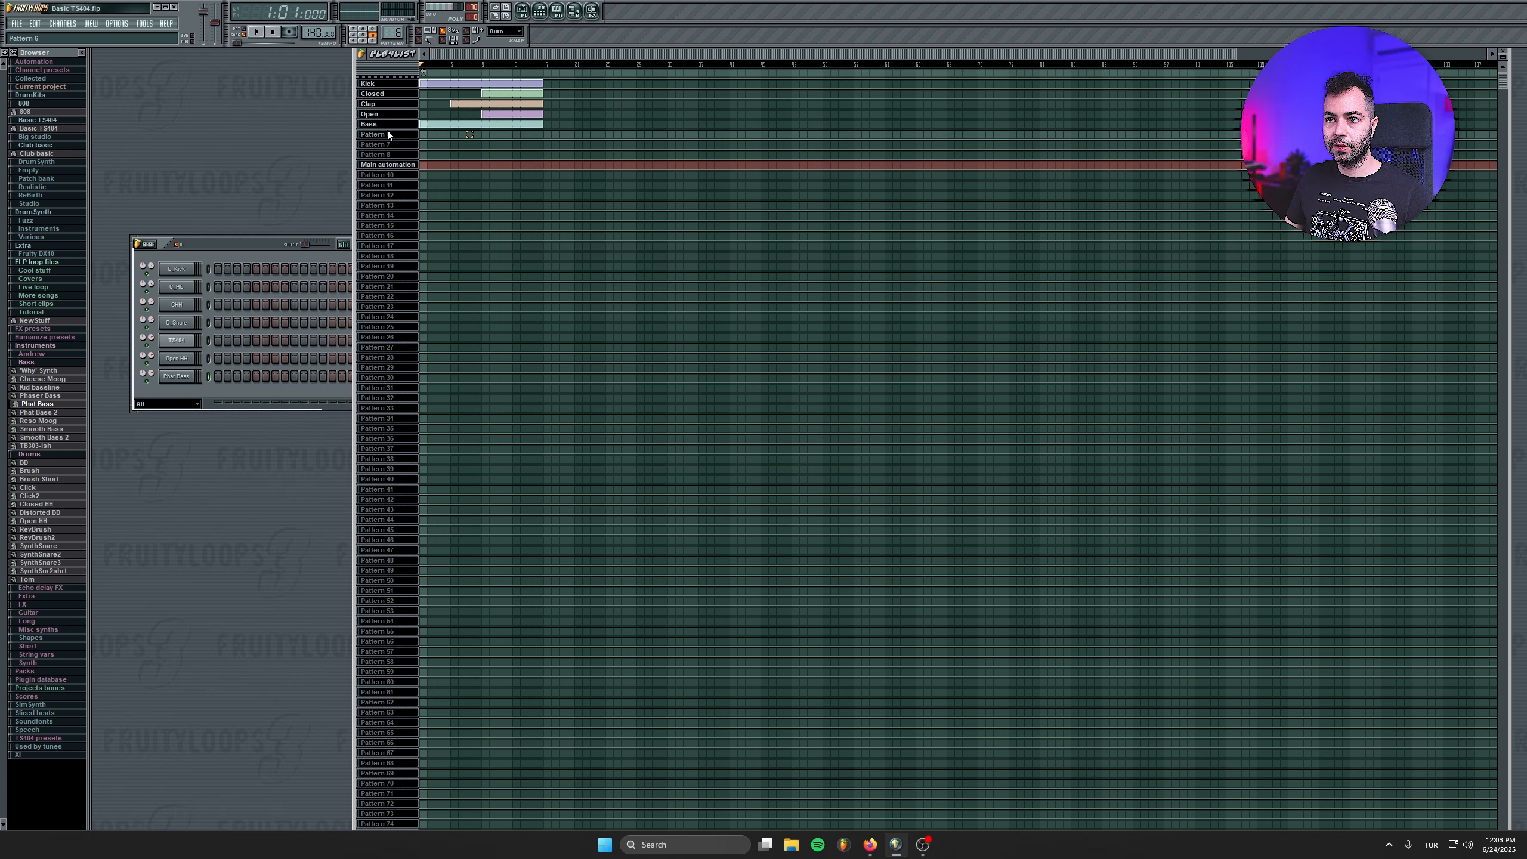
drag(385, 30, 386, 31)
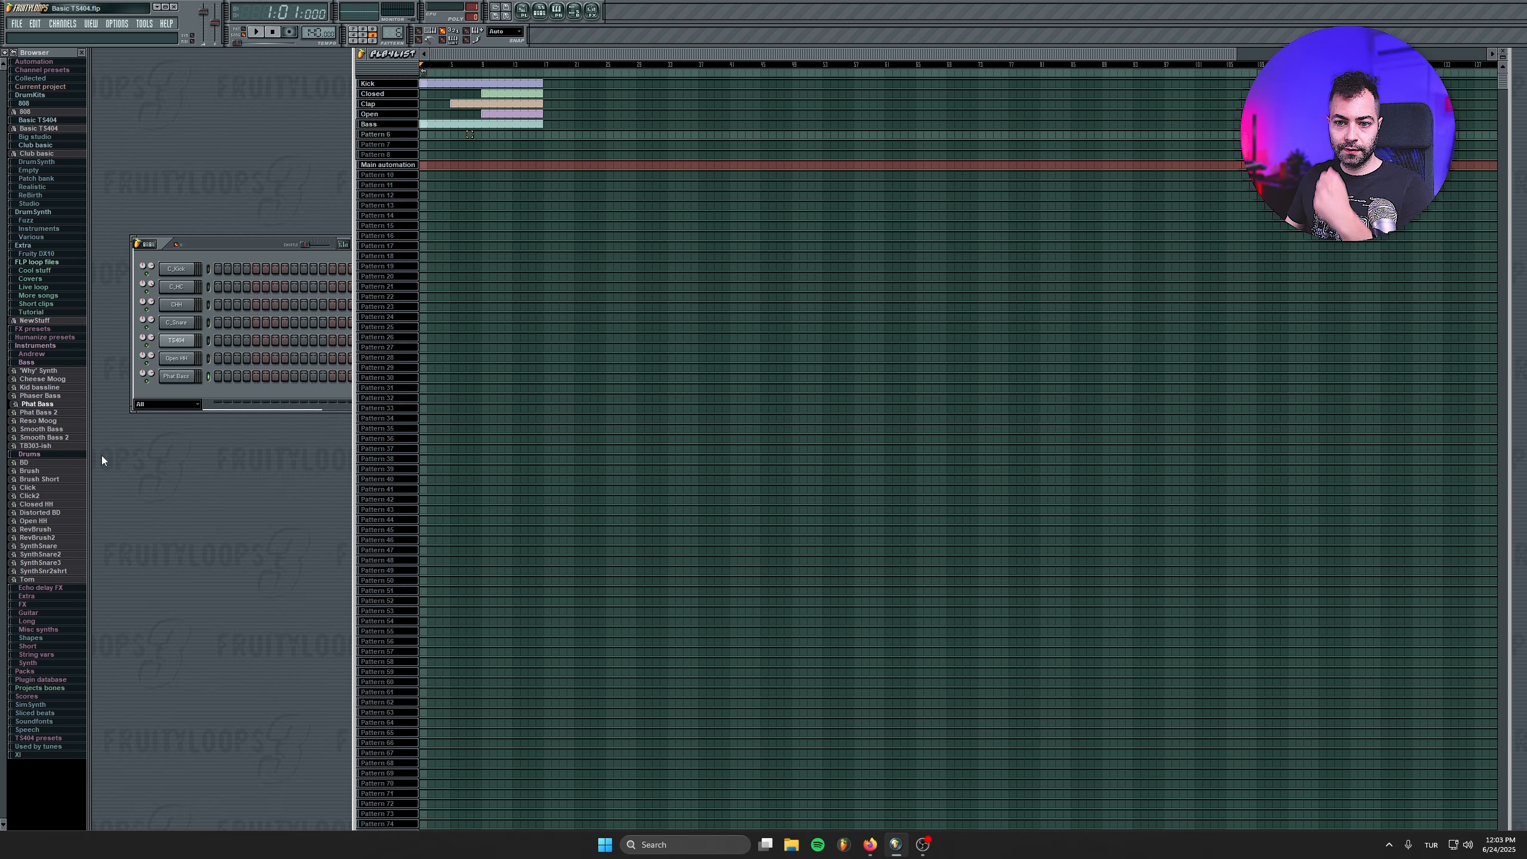
click(52, 663)
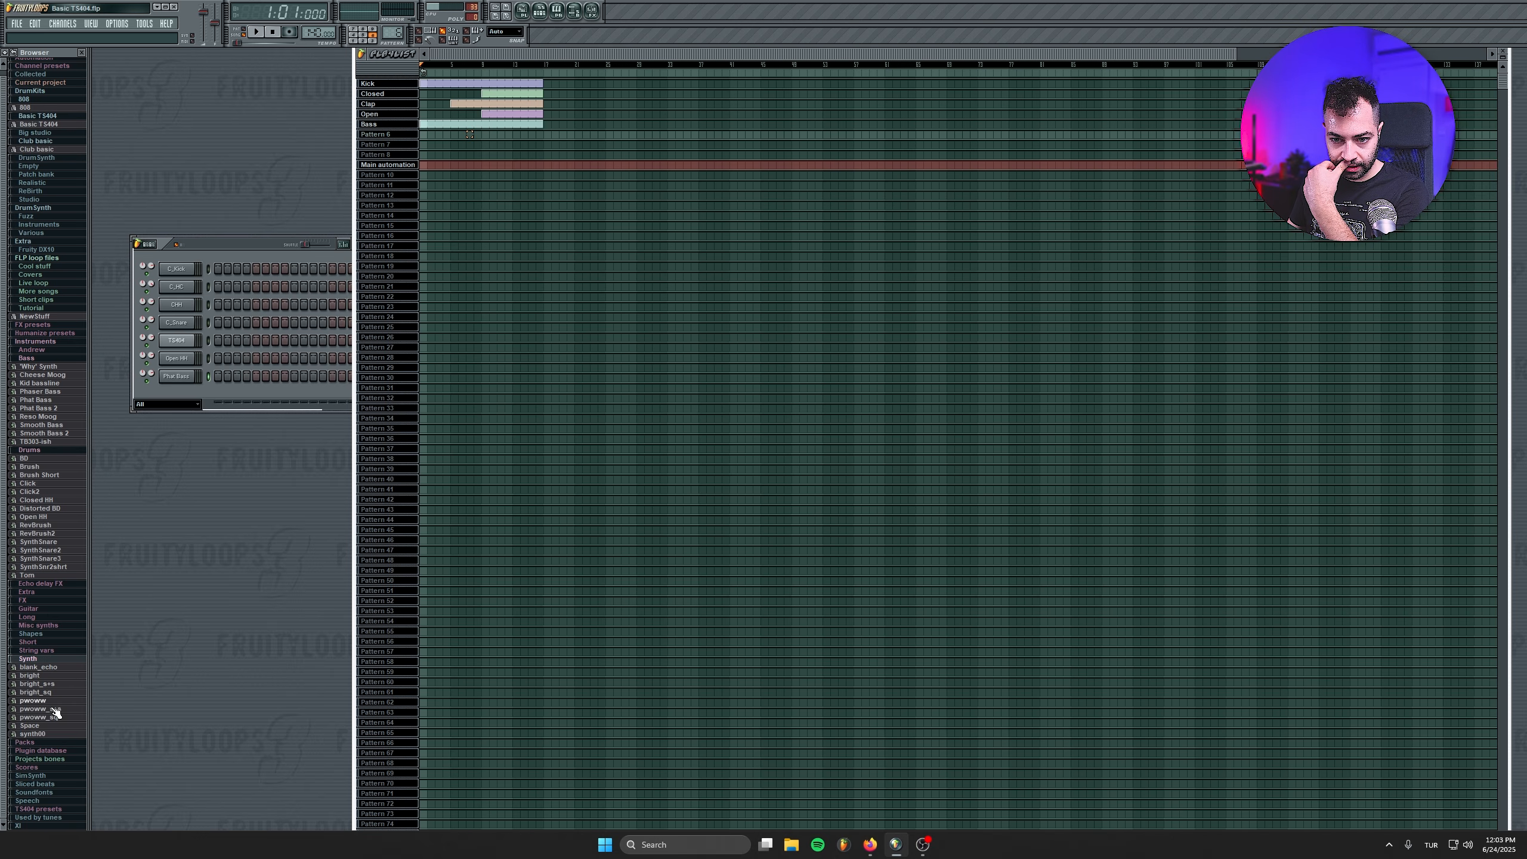
Insert a SimSynth channel above the Phat Bass channel for the new synth part.
right_click(195, 371)
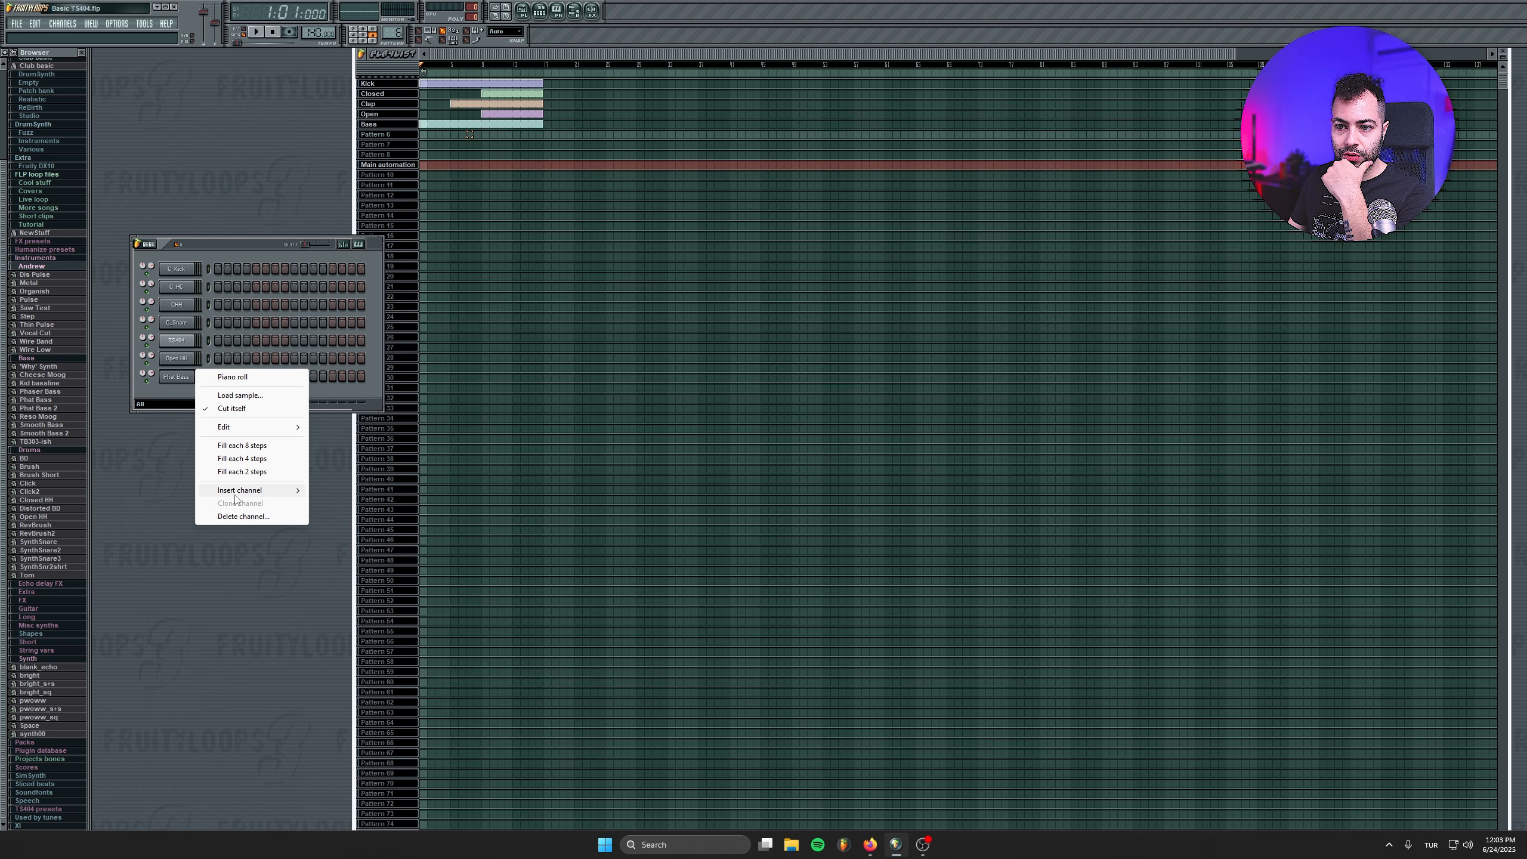
mouse_move(231, 492)
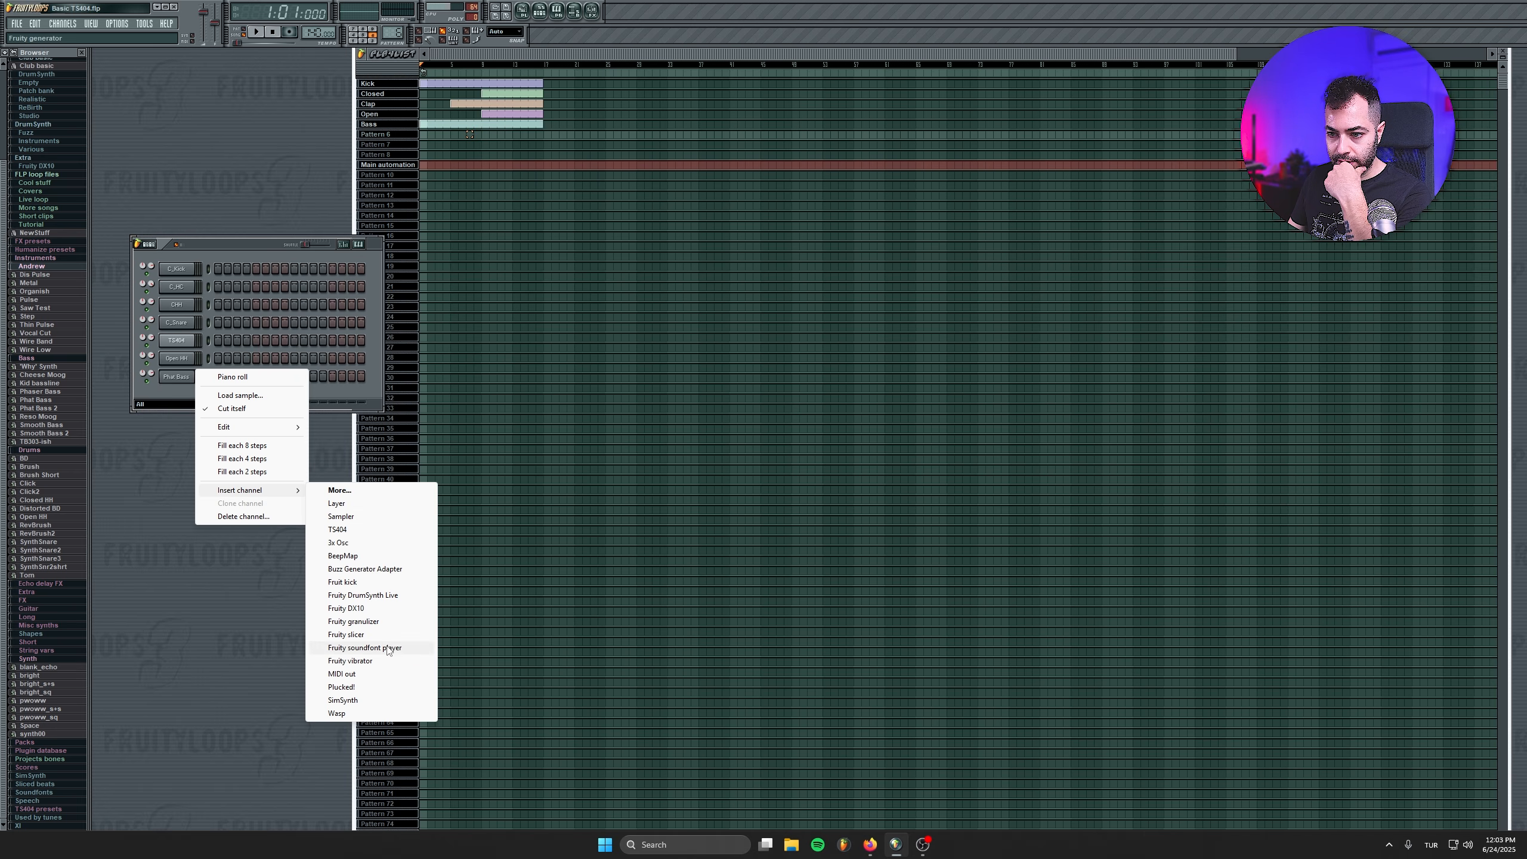
click(349, 700)
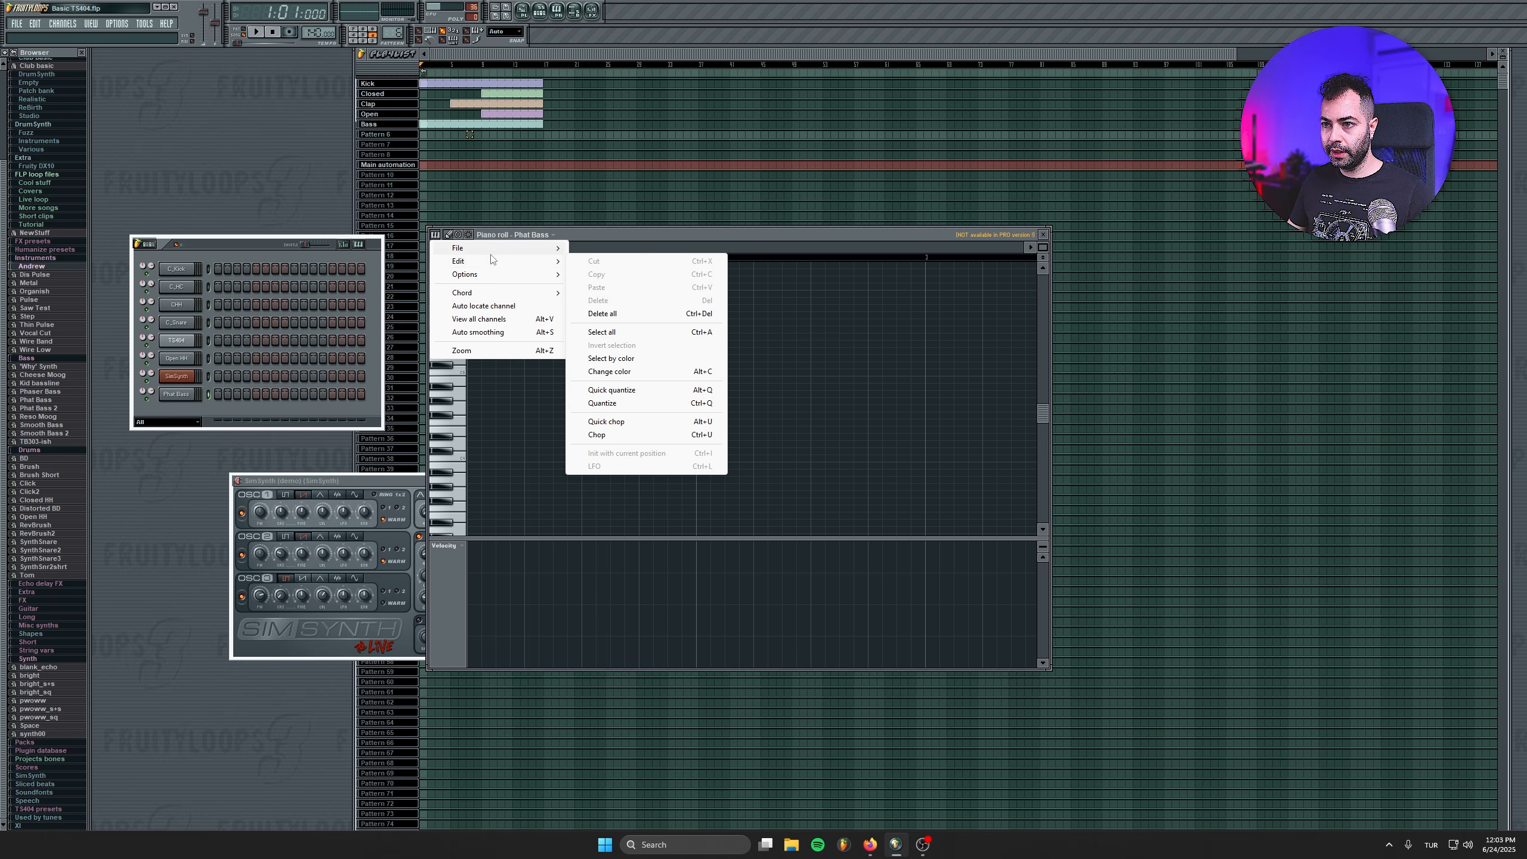
Enter a three-note chord at the start of the Phat Bass piano roll, lower it one semitone and play it.
mouse_move(491, 255)
mouse_move(502, 293)
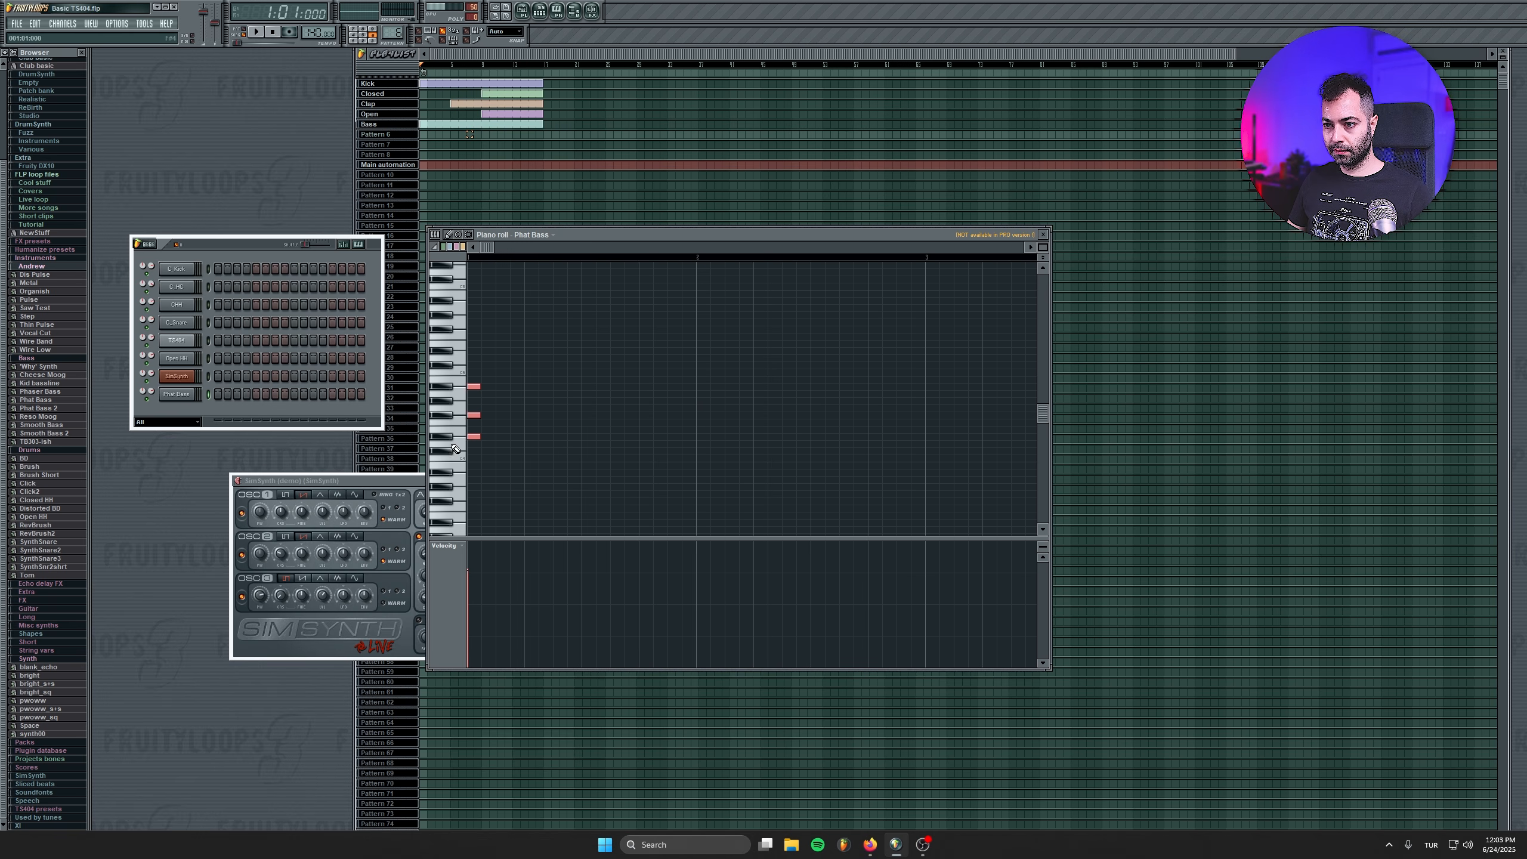
drag(473, 437, 473, 444)
click(255, 32)
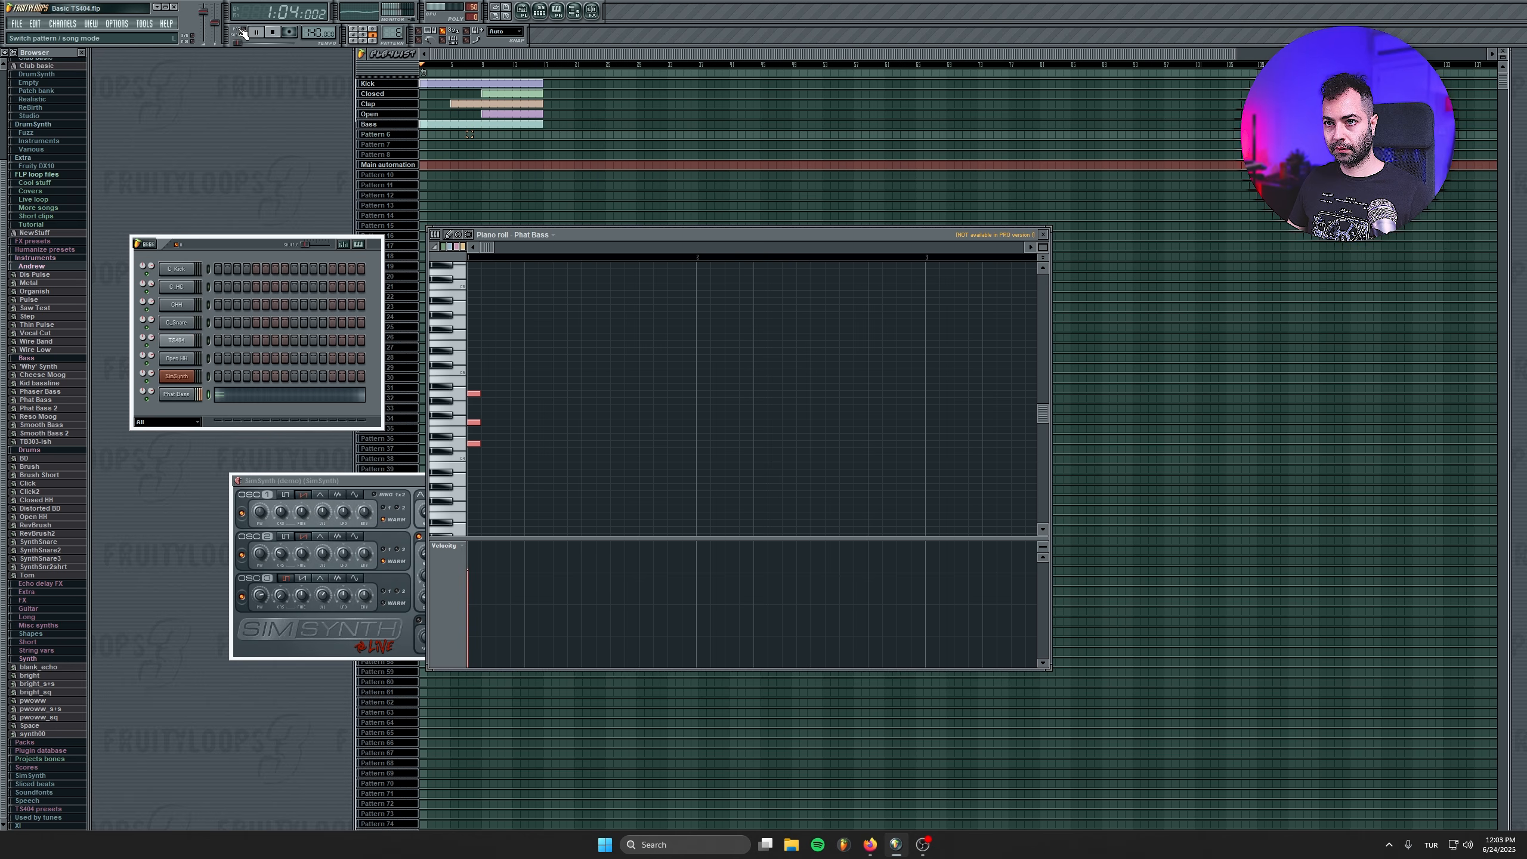
click(256, 32)
click(255, 34)
click(255, 33)
click(255, 33)
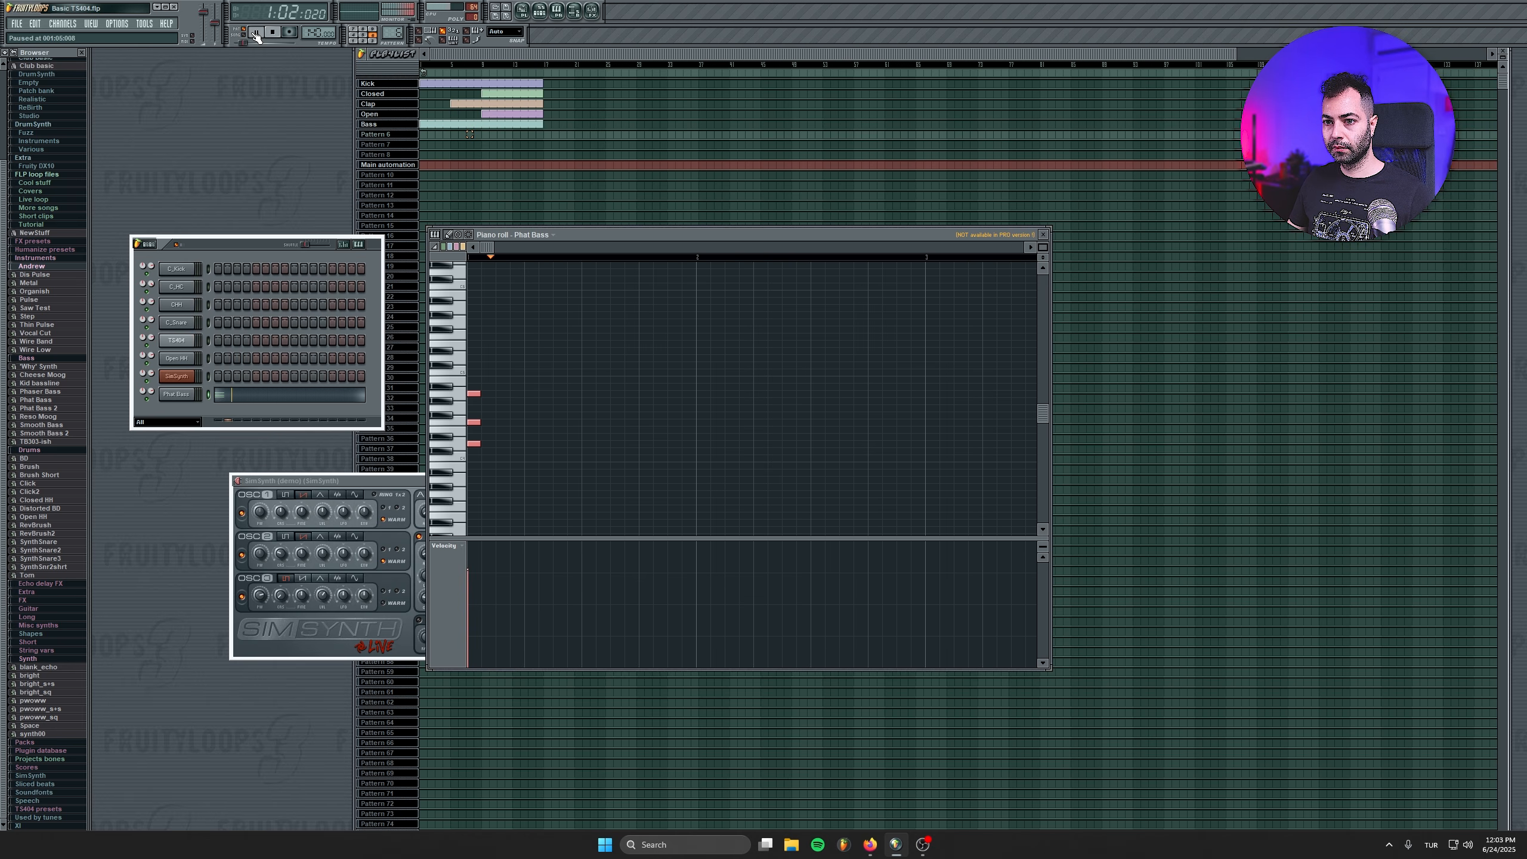
click(255, 34)
Move the chord notes from the Phat Bass channel to the SimSynth channel and play the pattern.
click(207, 396)
key(ctrl+x)
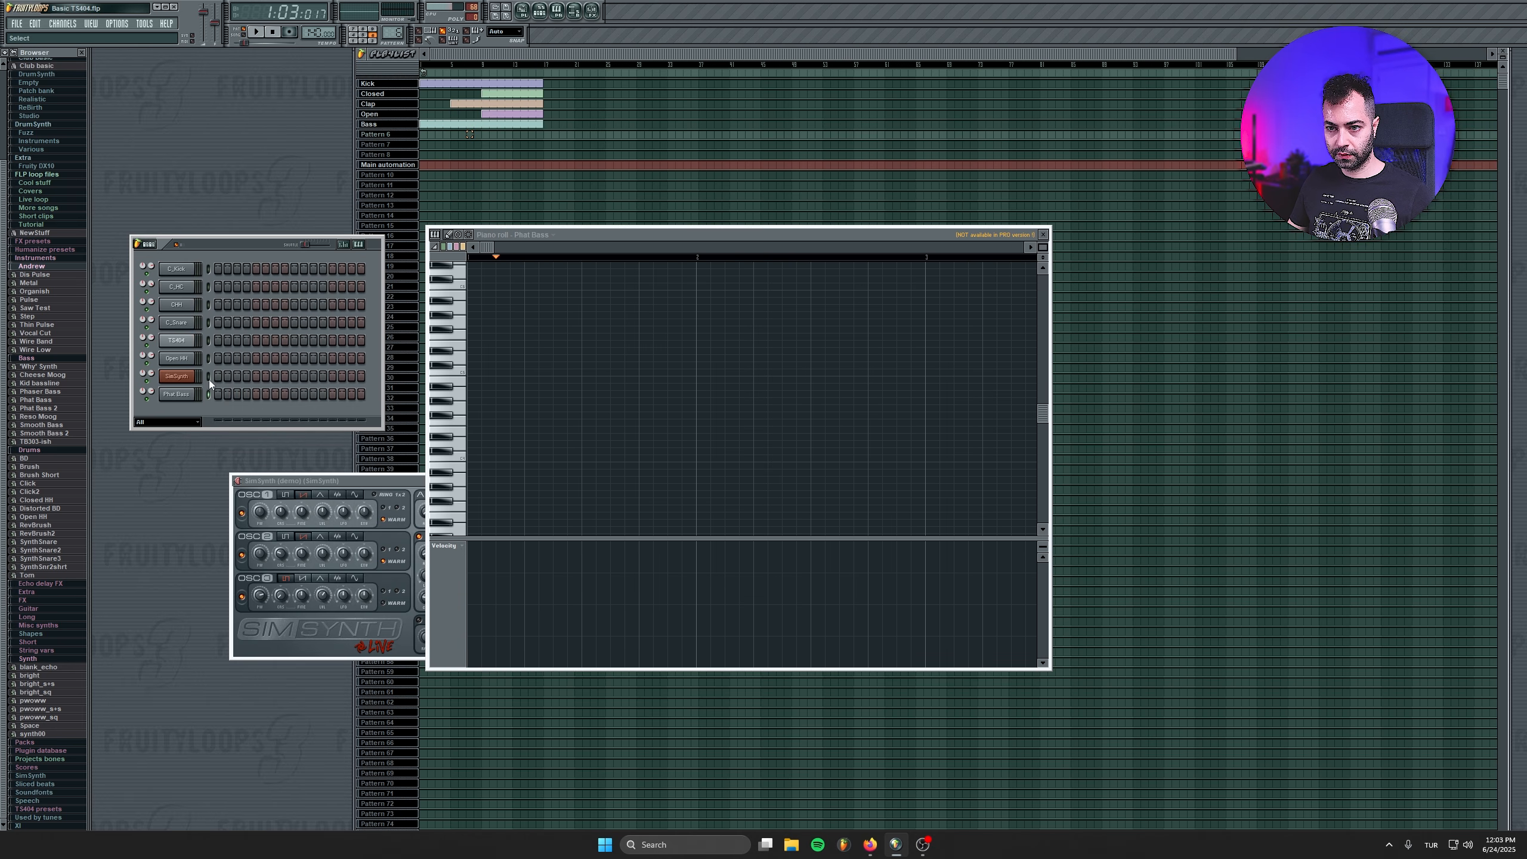
click(209, 379)
key(ctrl+v)
key(space)
key(space)
Repeat the SimSynth chord every three steps to make six chords, with the last three two semitones higher, and play them.
mouse_move(498, 349)
mouse_down()
mouse_move(536, 281)
mouse_move(476, 262)
mouse_up()
mouse_move(770, 294)
mouse_down()
mouse_move(787, 373)
mouse_move(749, 448)
mouse_up()
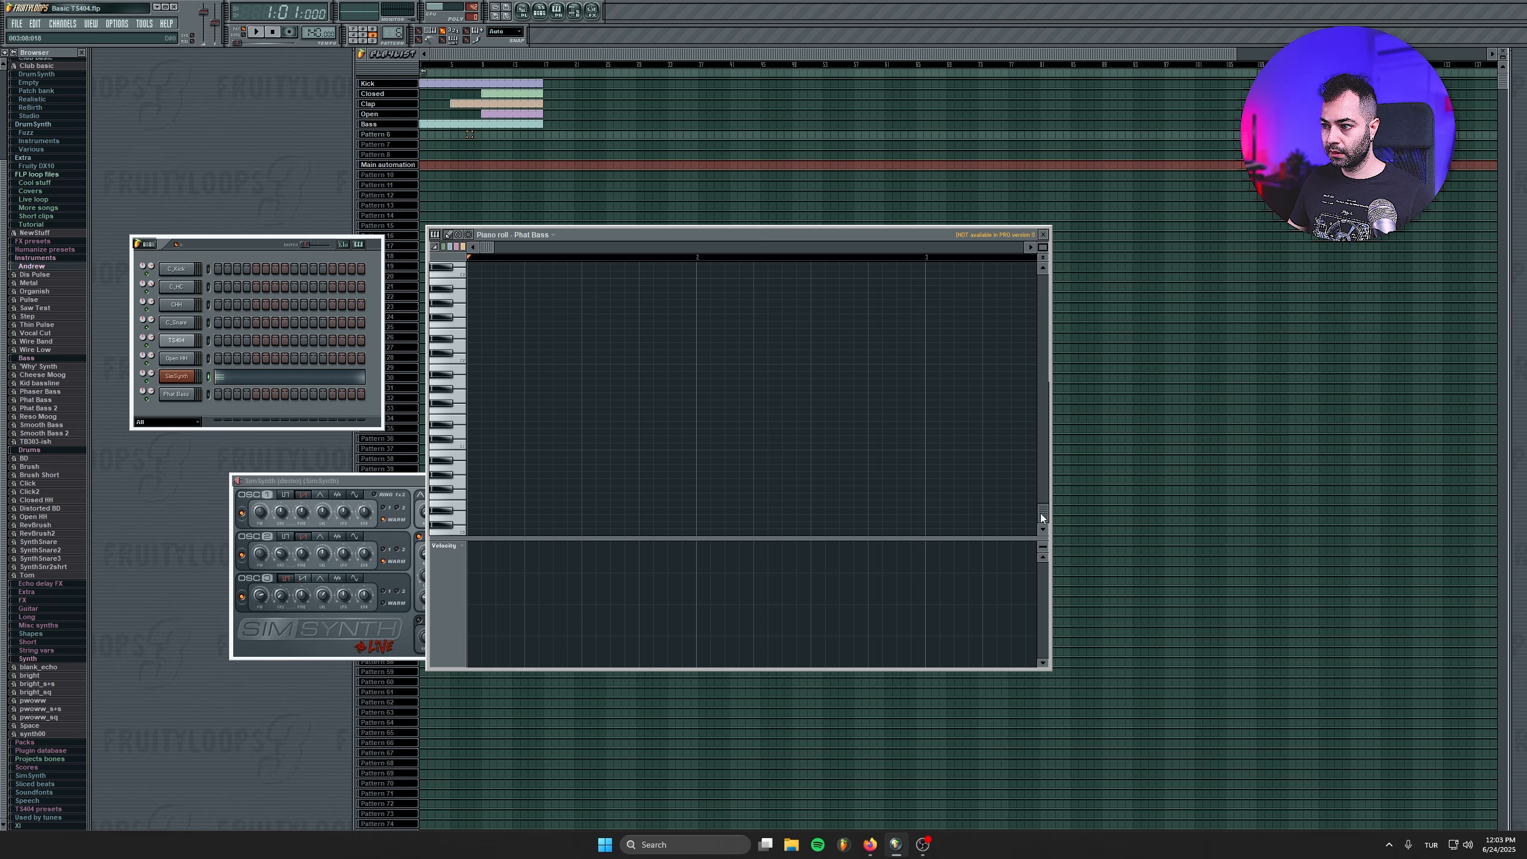
drag(1041, 515, 1040, 424)
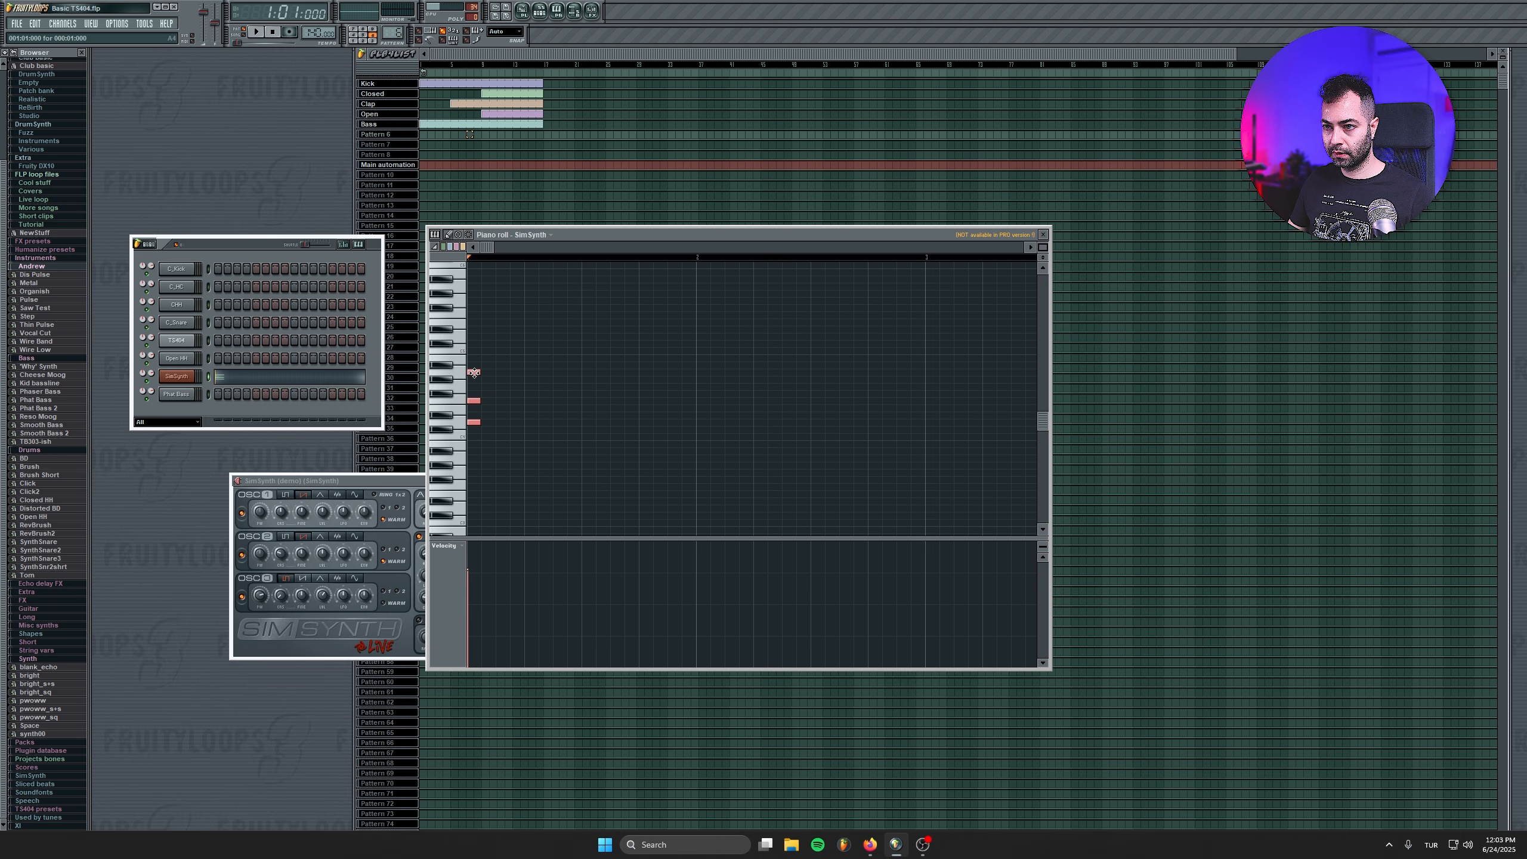
drag(474, 371, 514, 369)
key(space)
key(space)
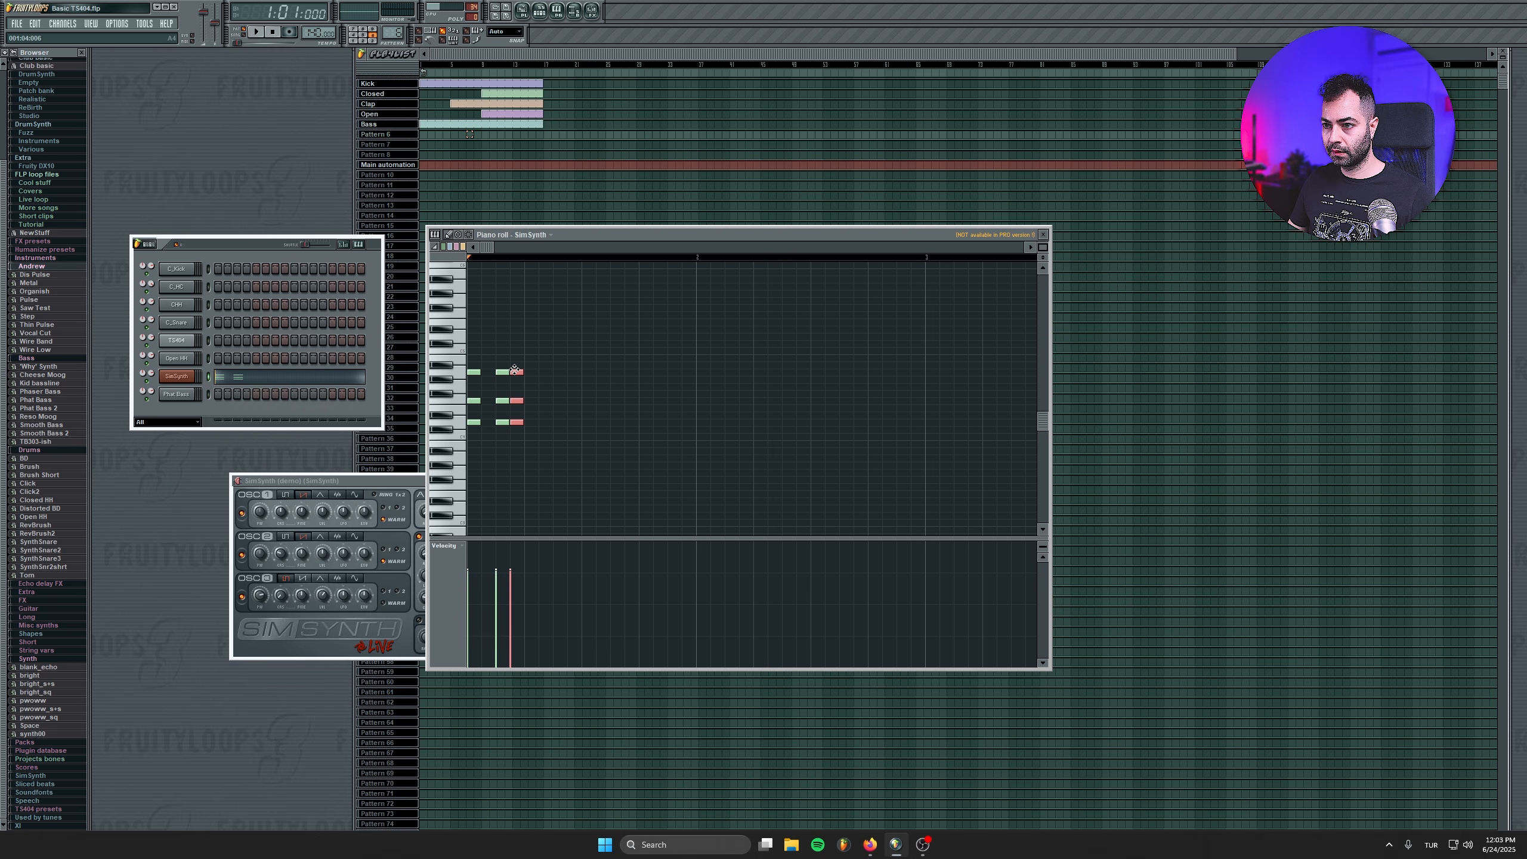
key(space)
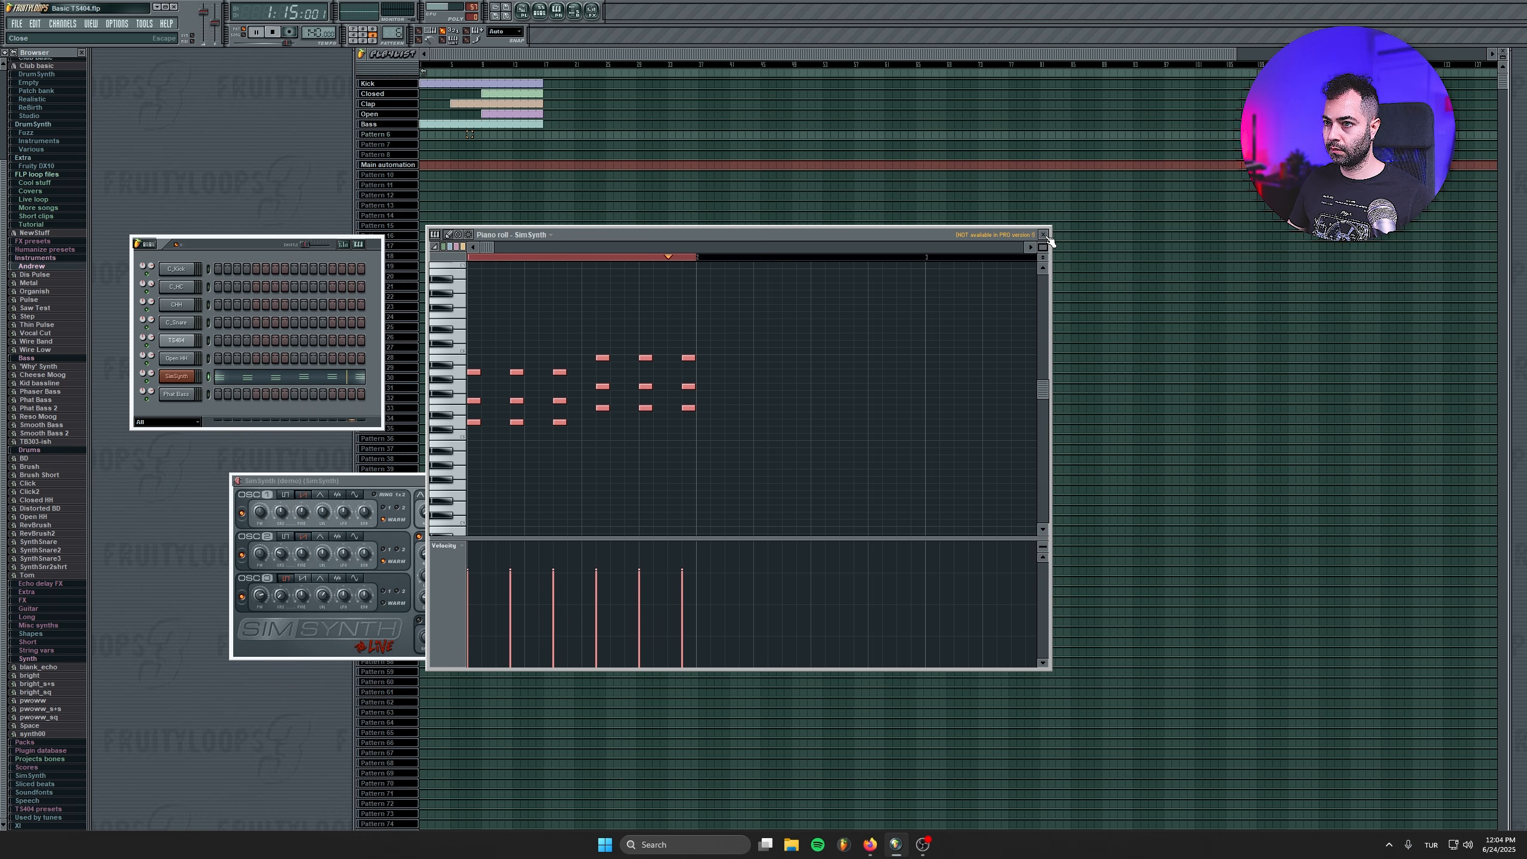
key(space)
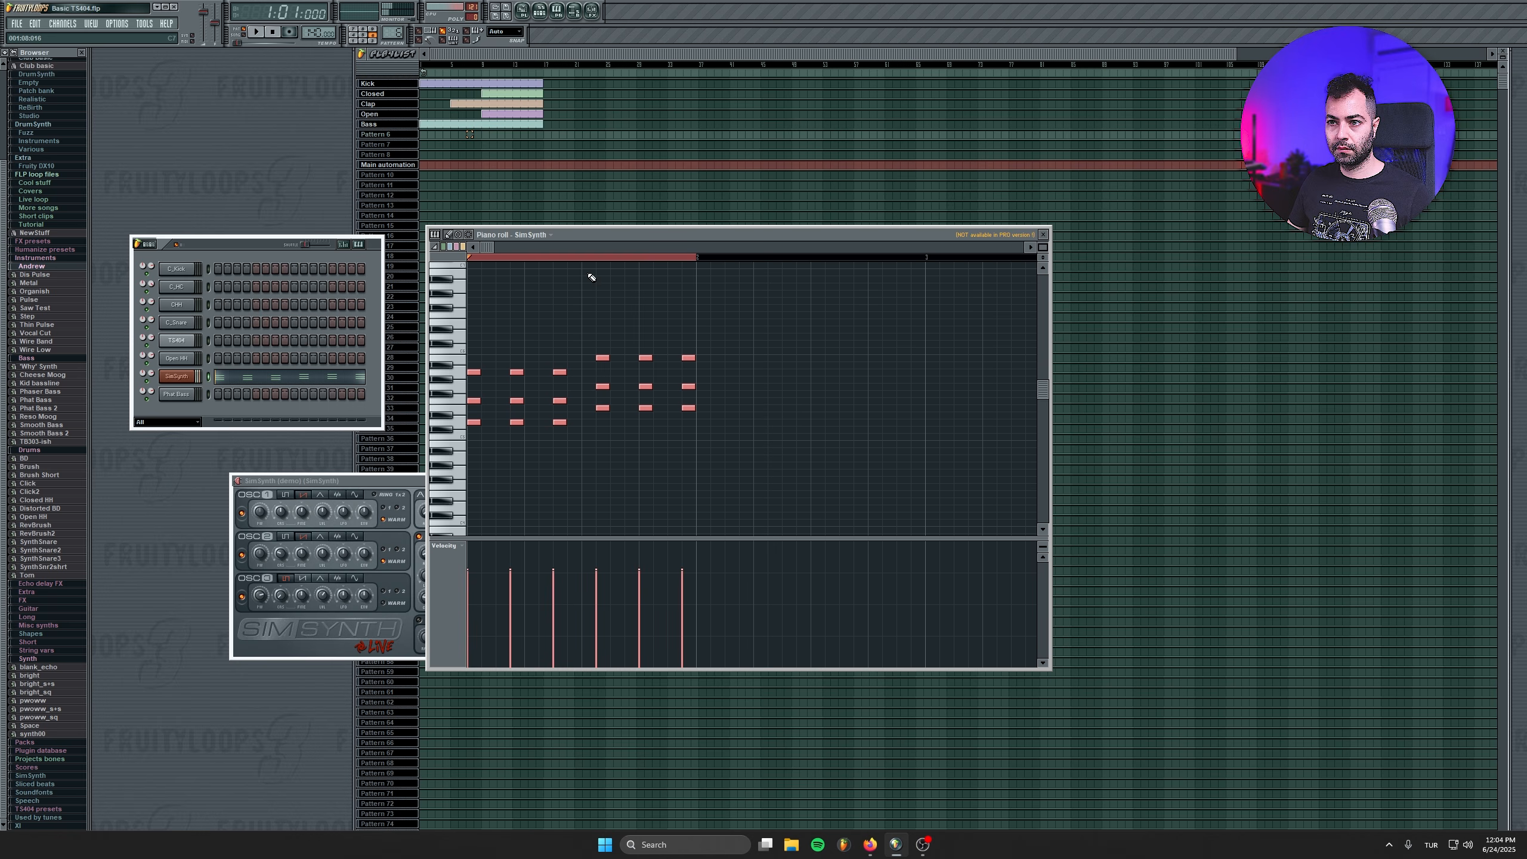
Duplicate the six-chord SimSynth sequence into the second bar and play the pattern.
key(ctrl+b)
key(space)
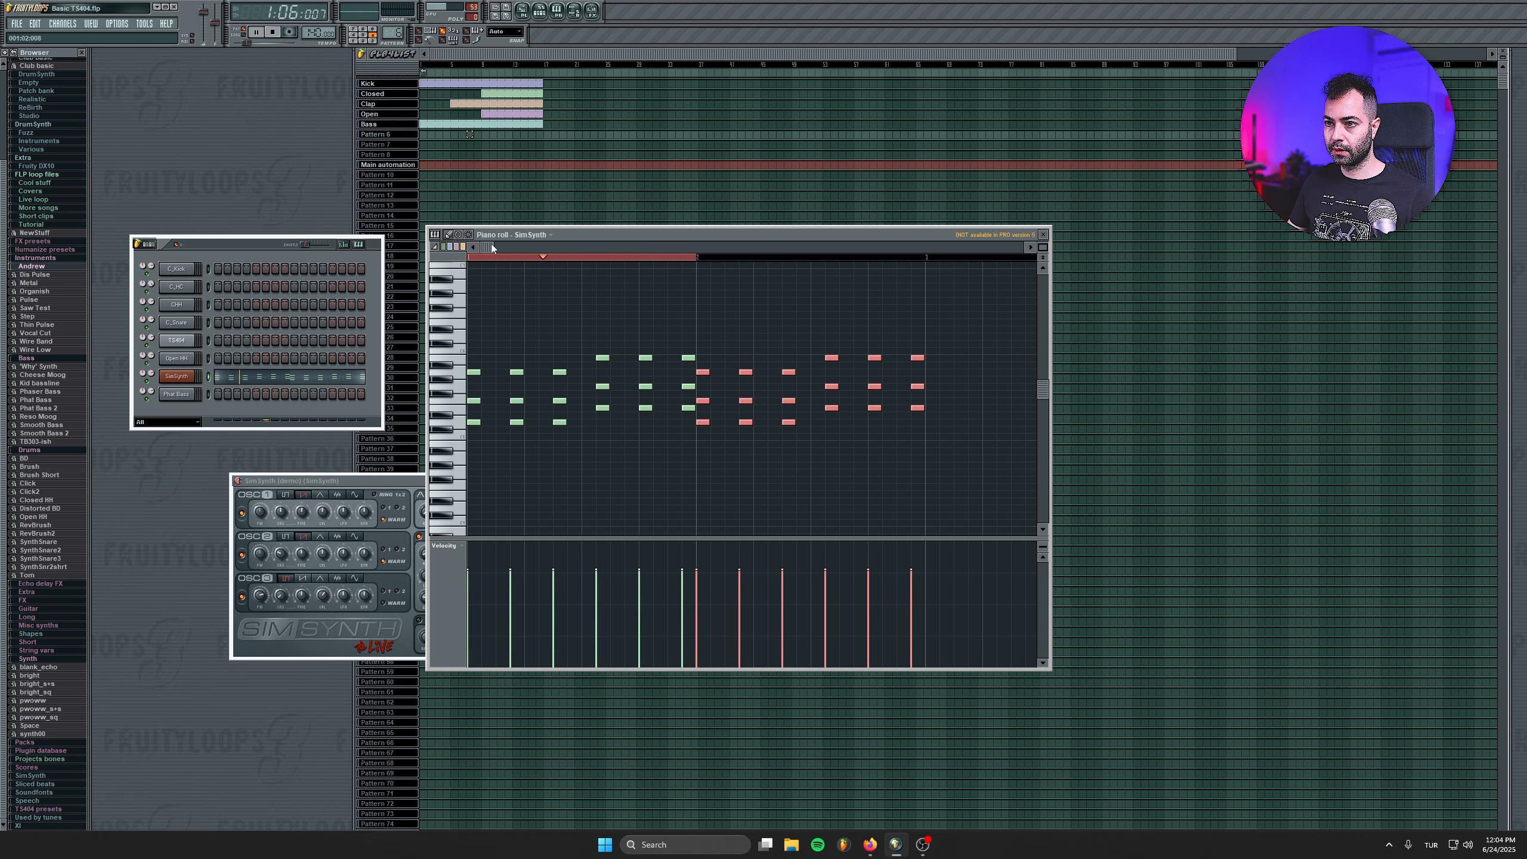
right_click(923, 258)
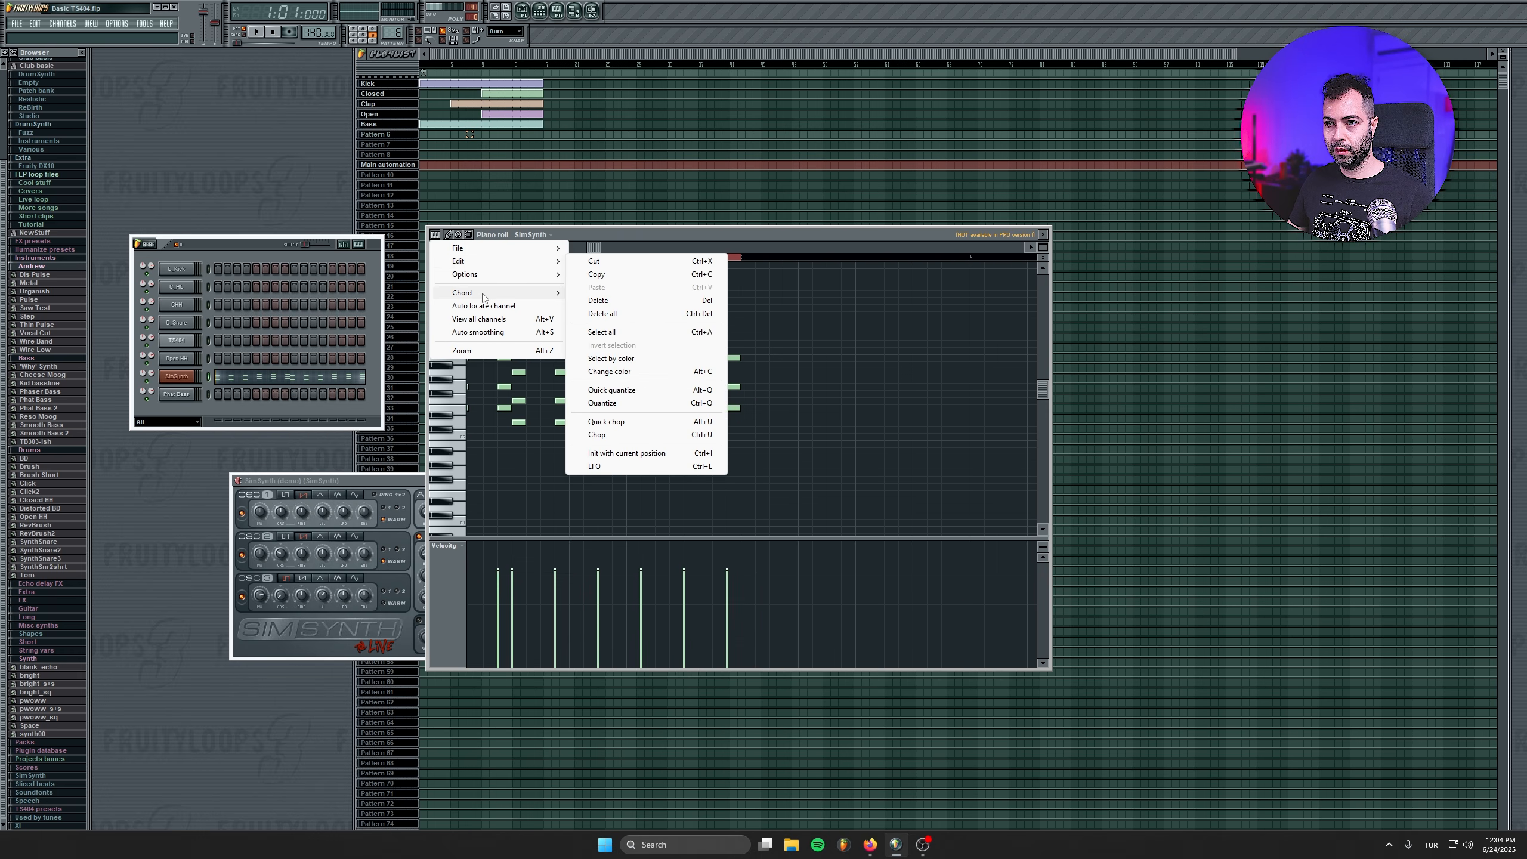
mouse_move(482, 293)
click(617, 23)
Lower the top note of the second bar's final SimSynth chord by one semitone.
click(738, 358)
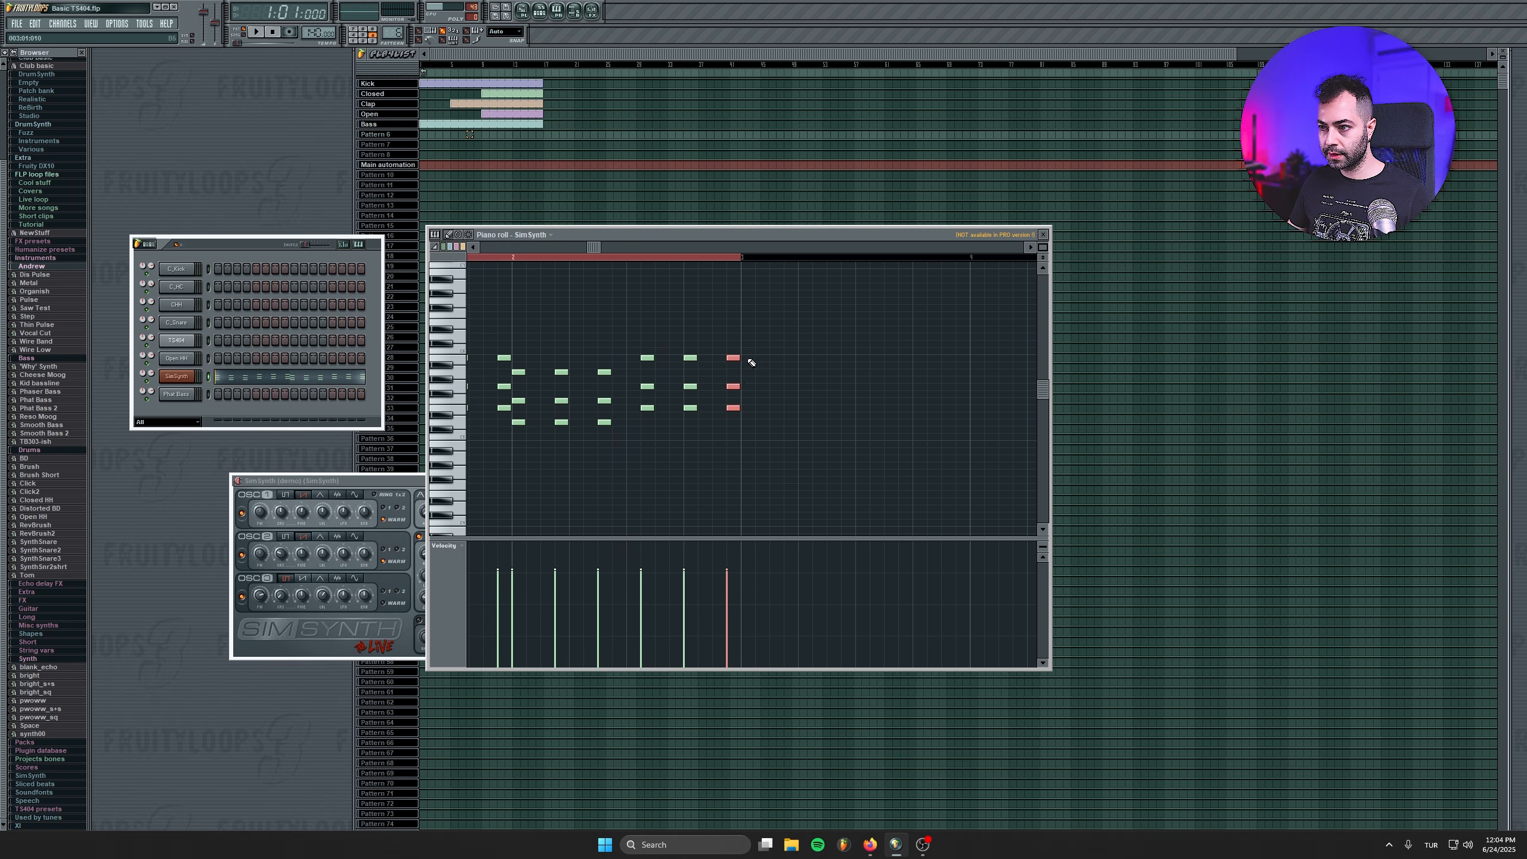
click(746, 358)
right_click(747, 357)
right_click(745, 350)
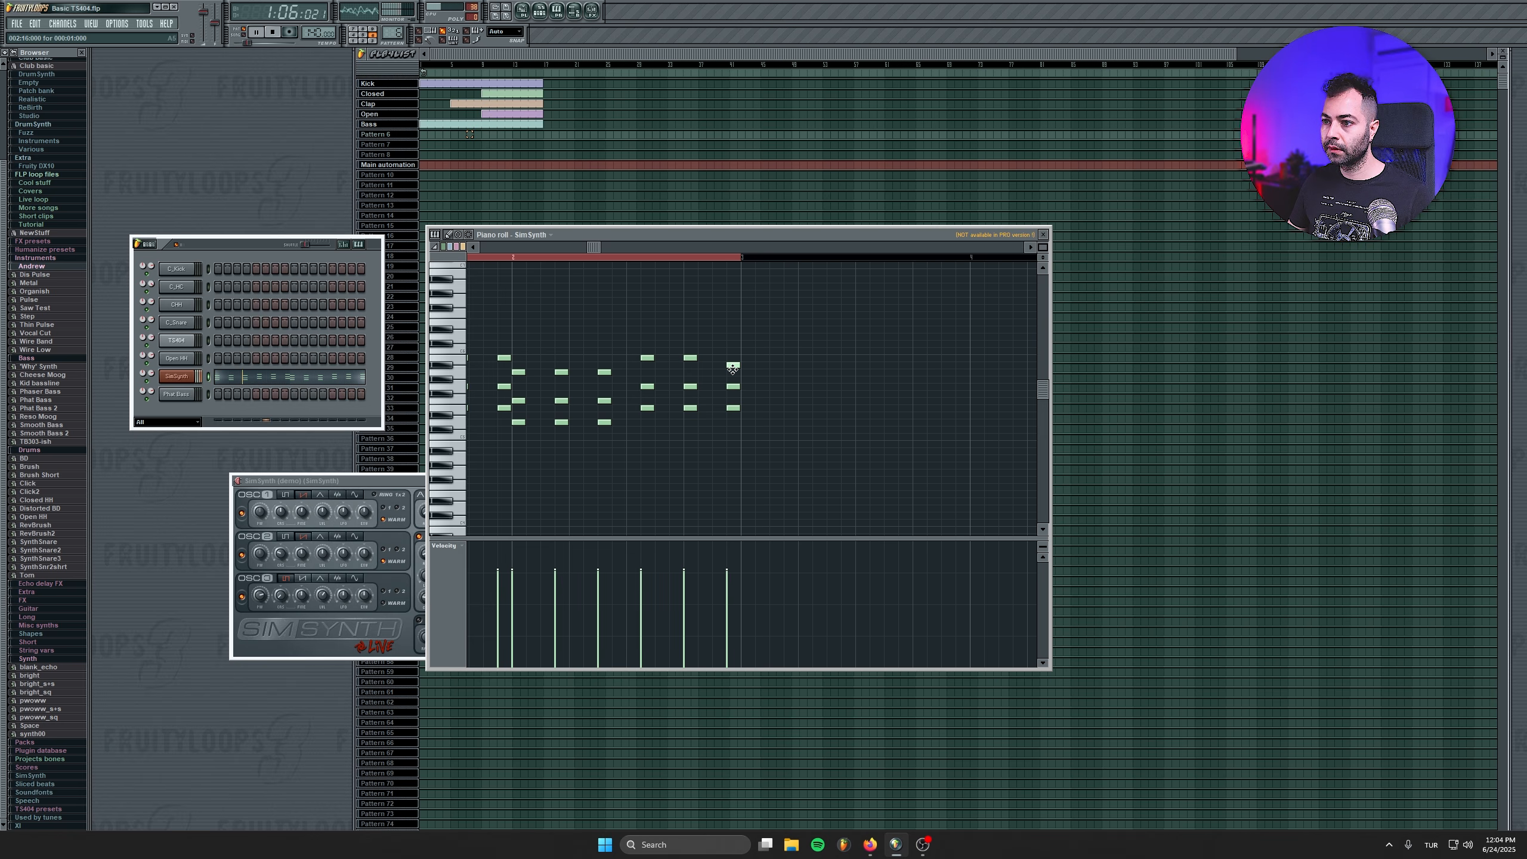
drag(733, 368, 617, 416)
drag(1041, 348, 1041, 267)
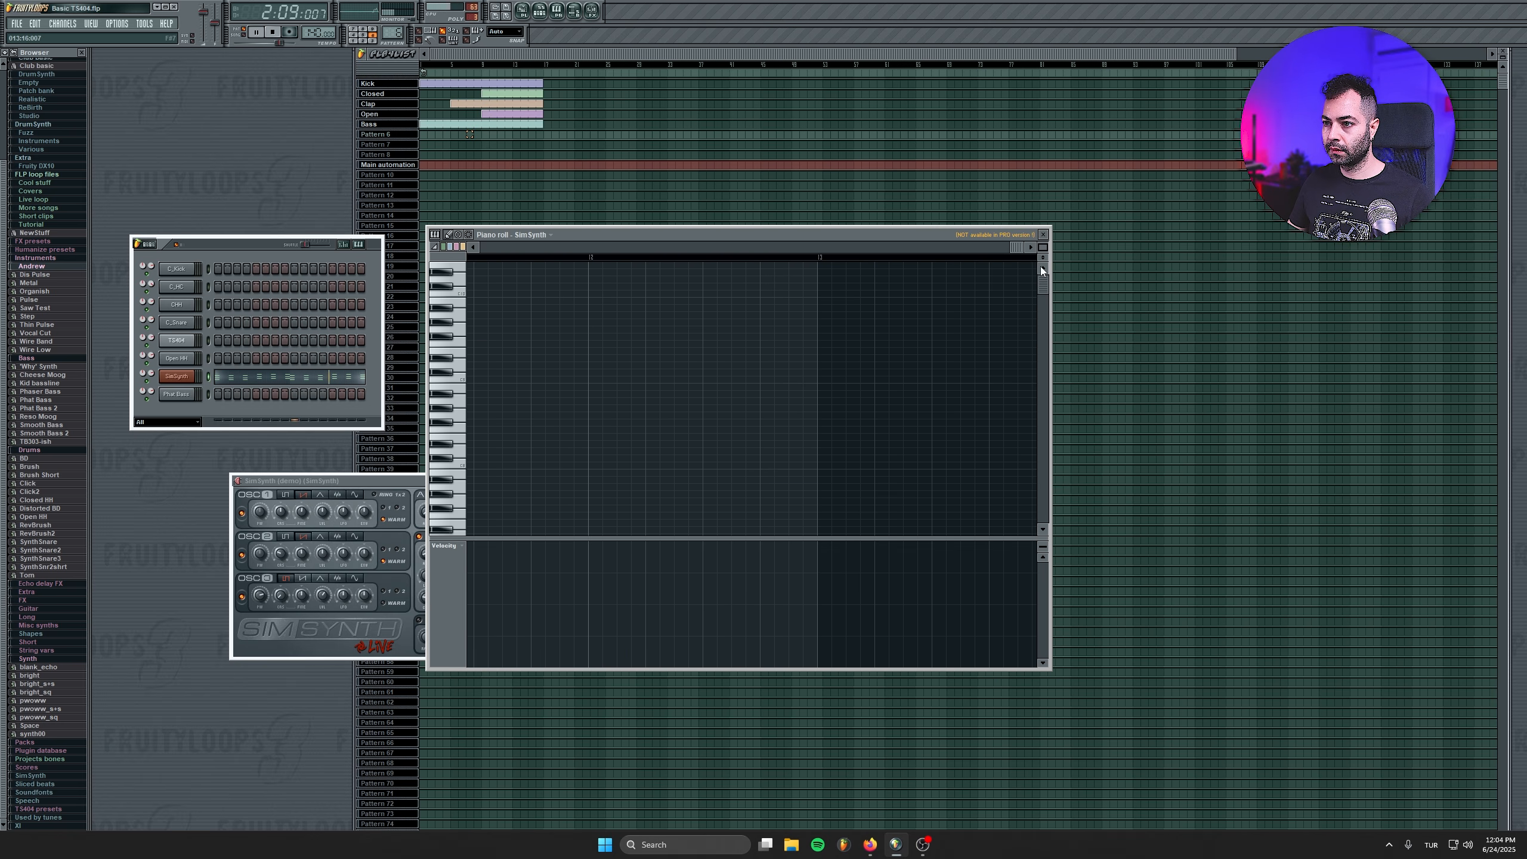
drag(705, 398, 940, 431)
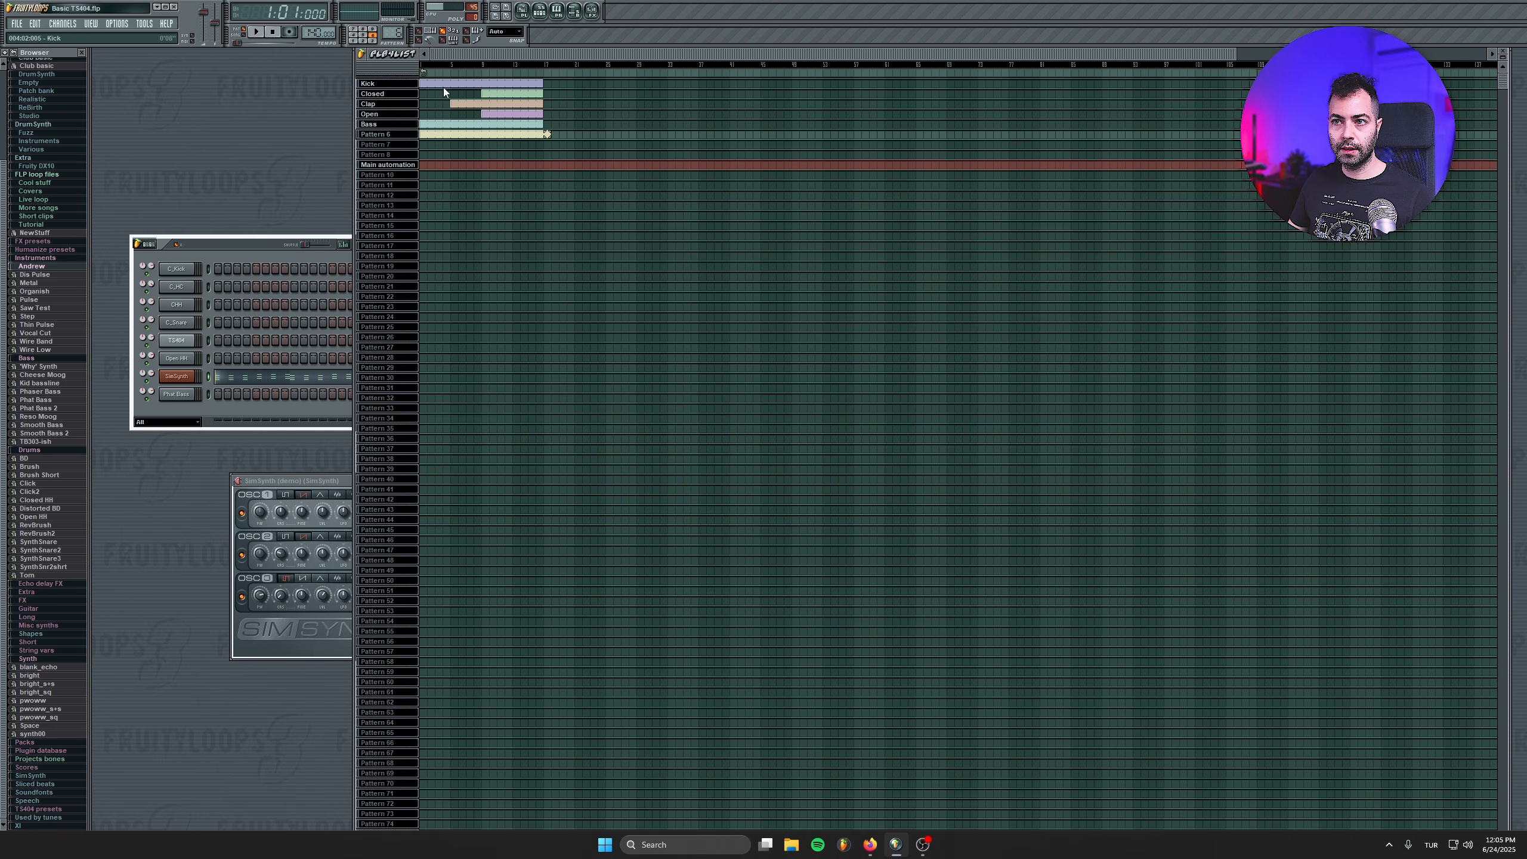
Play the arrangement and trim Pattern 6 to end with the other patterns, with the SimSynth channel settings open.
click(256, 33)
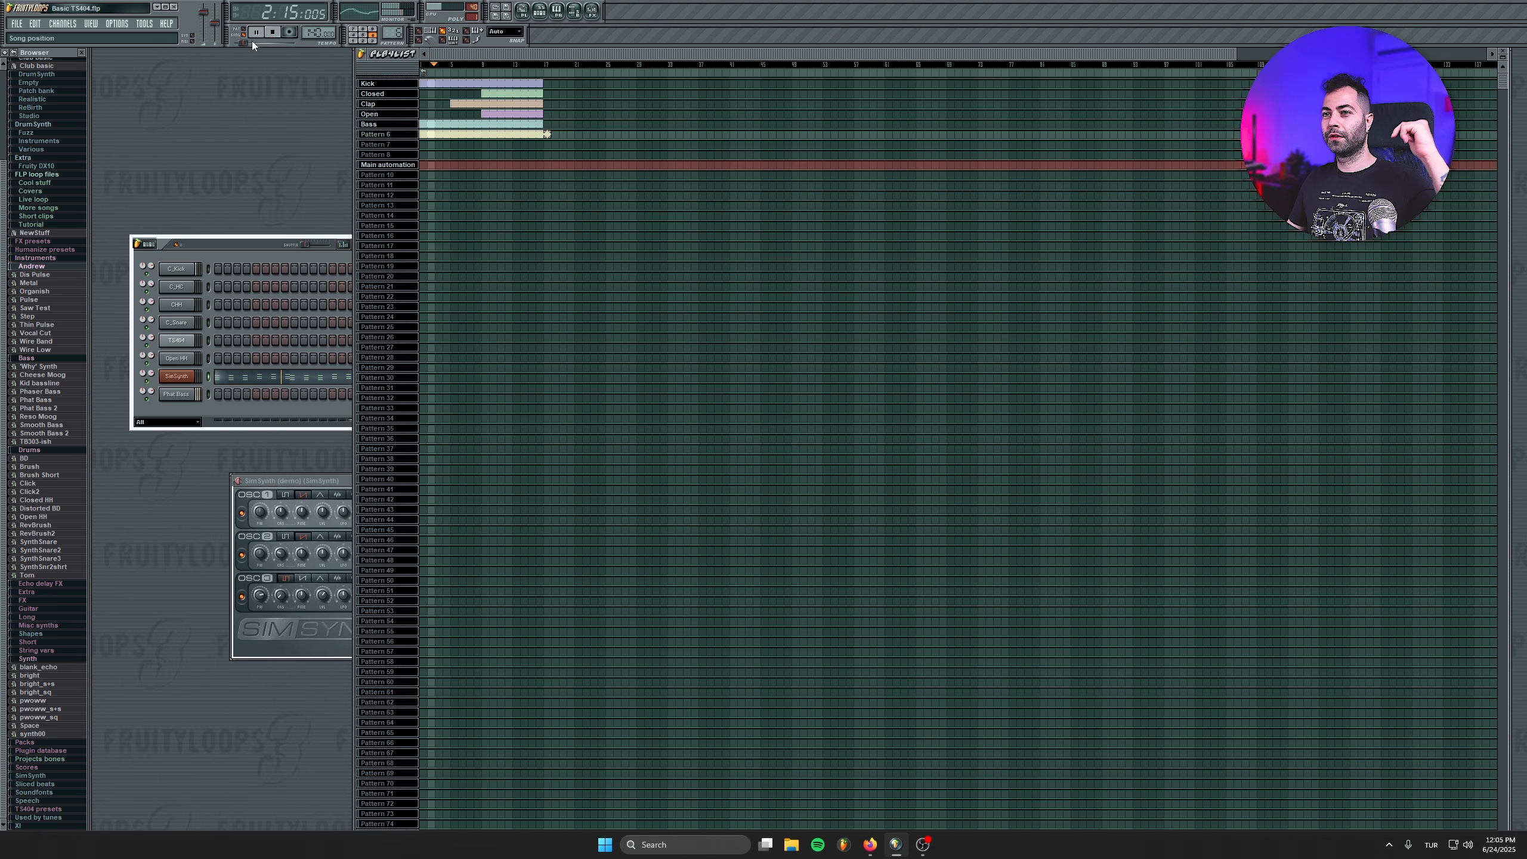
click(183, 379)
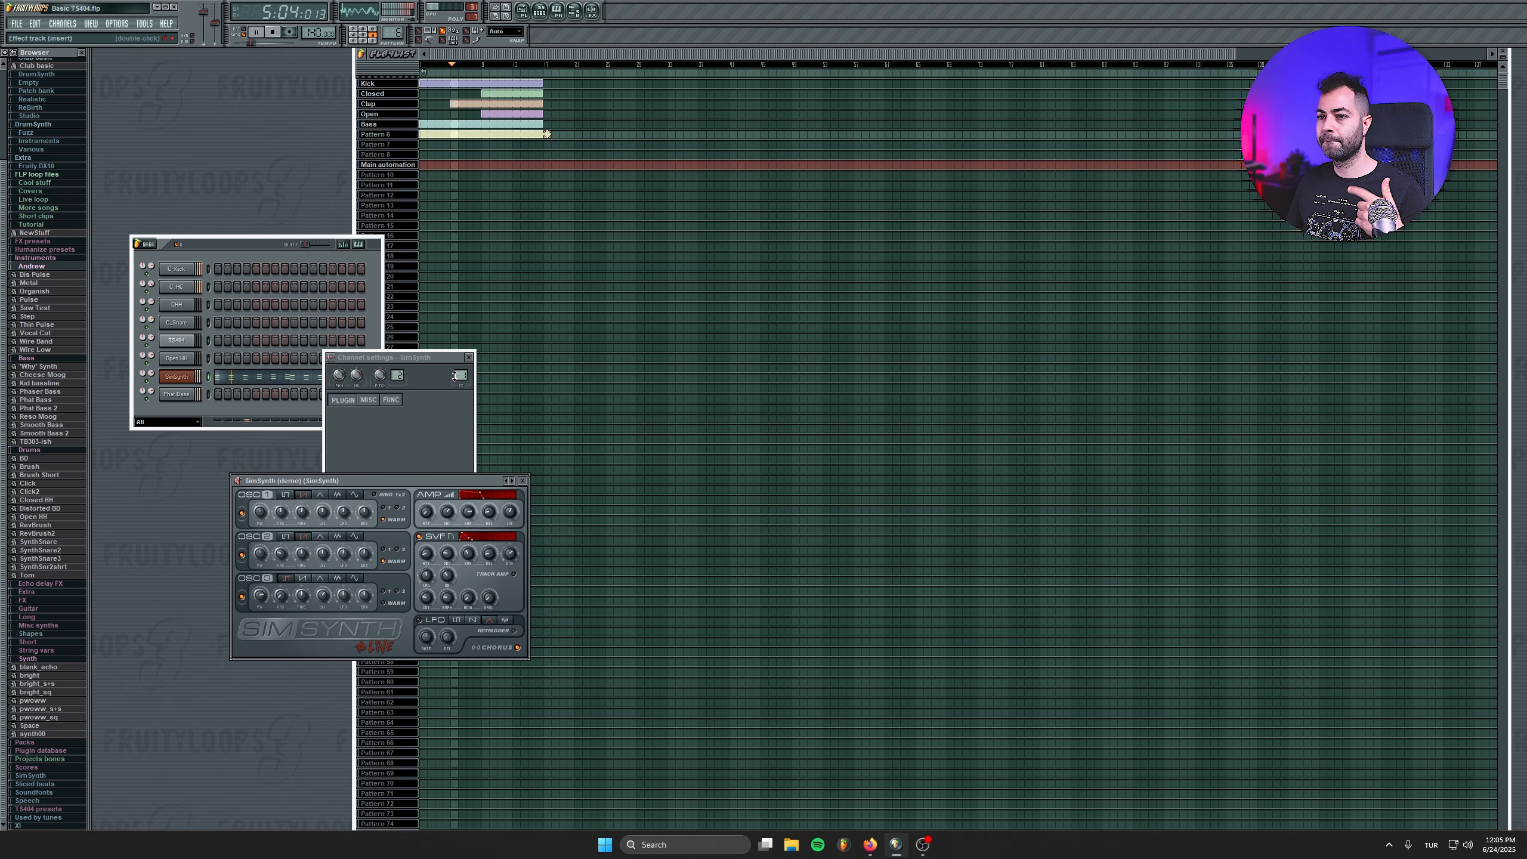
click(550, 134)
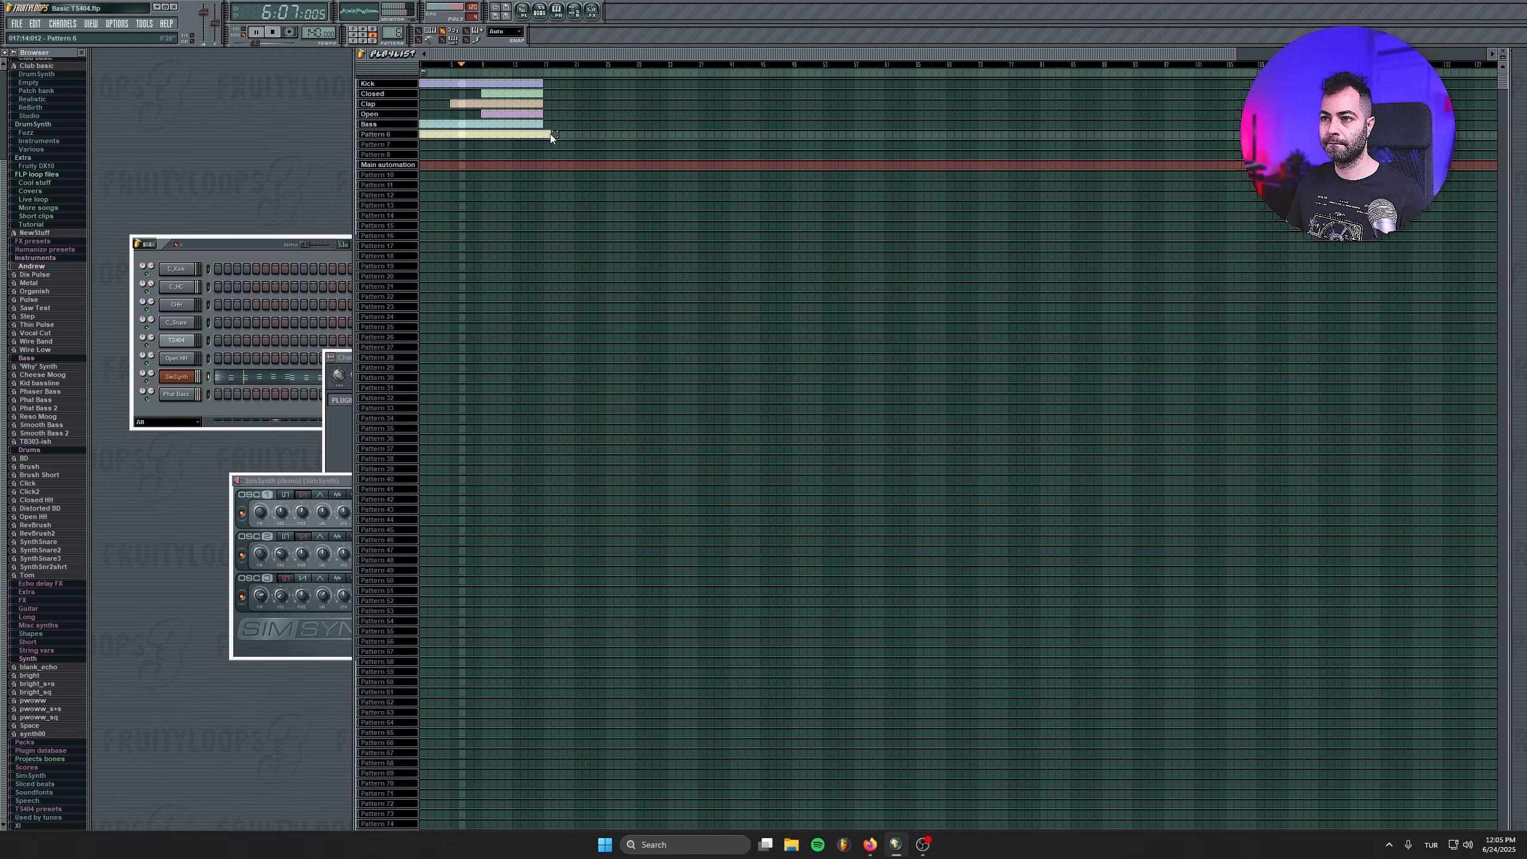
click(328, 359)
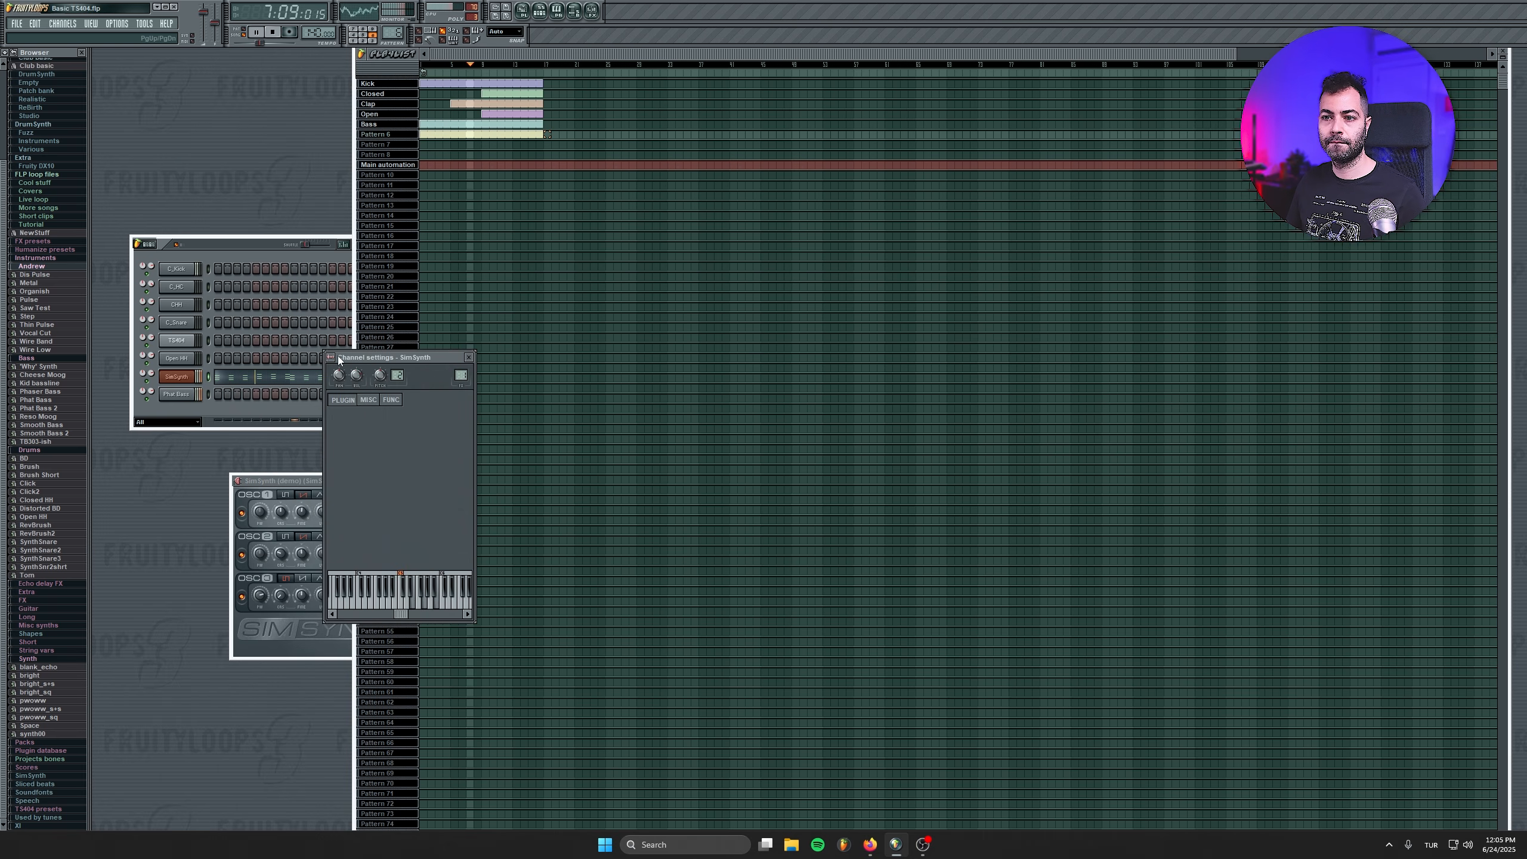
key(space)
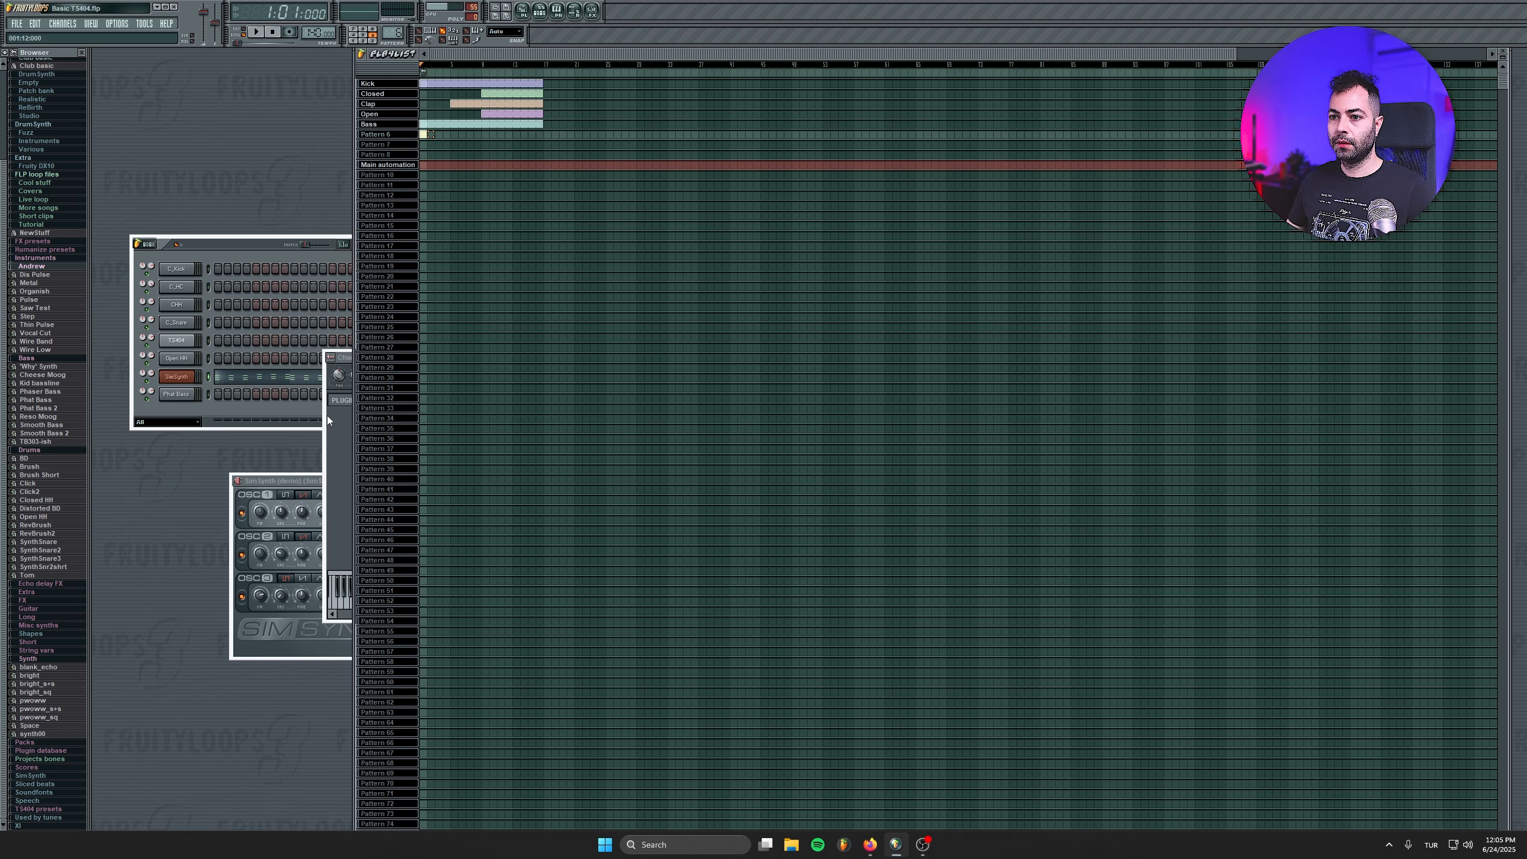
Move the channel rack higher and play the arrangement with Pattern 6 placed only at the song's start.
drag(263, 241, 232, 175)
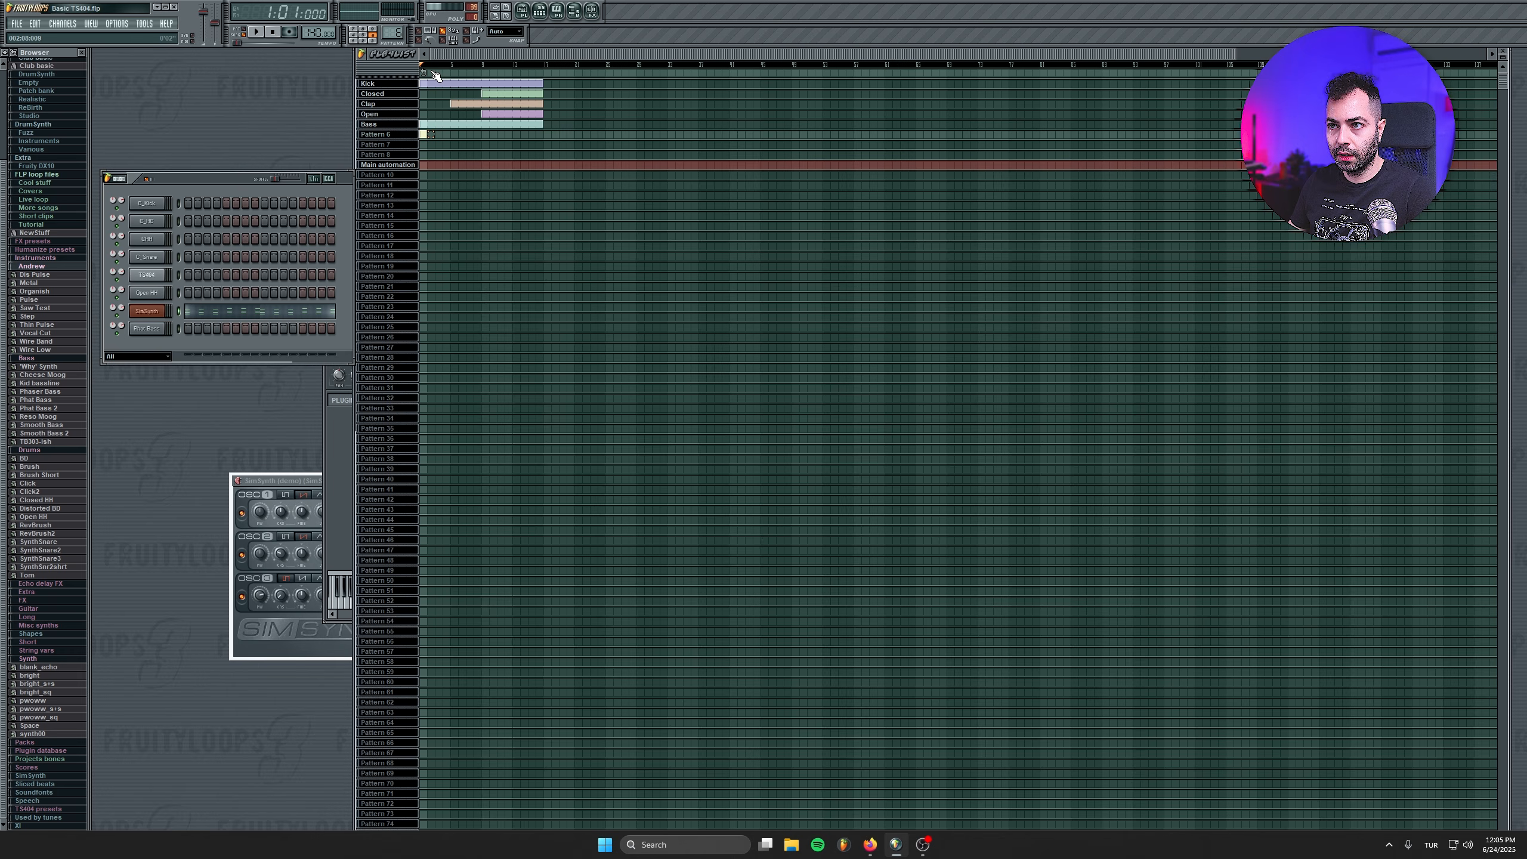
mouse_move(425, 72)
mouse_down()
mouse_move(451, 72)
mouse_move(423, 72)
mouse_up()
right_click(424, 164)
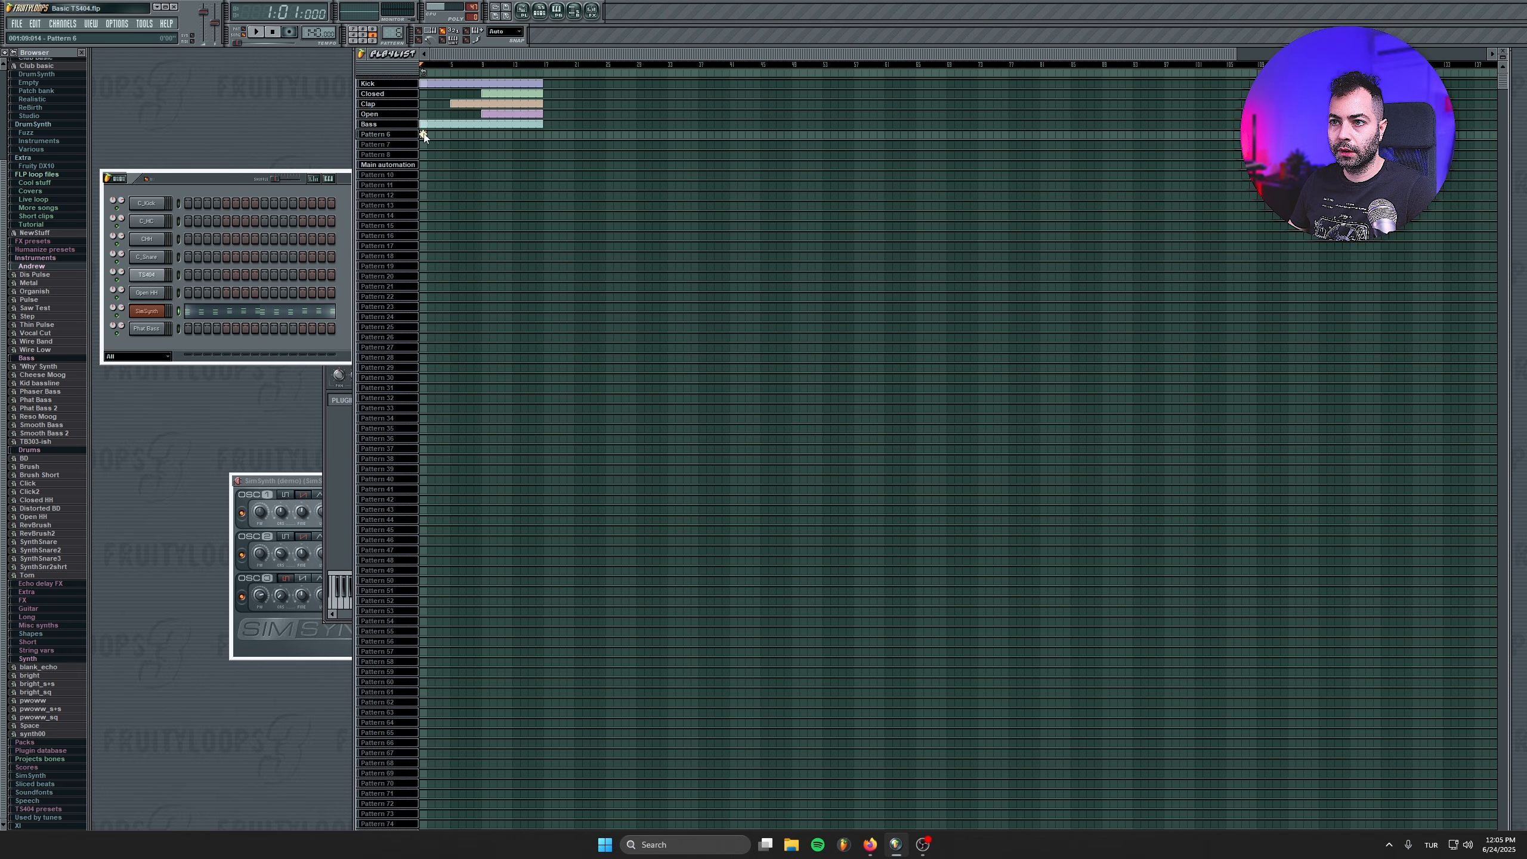
key(space)
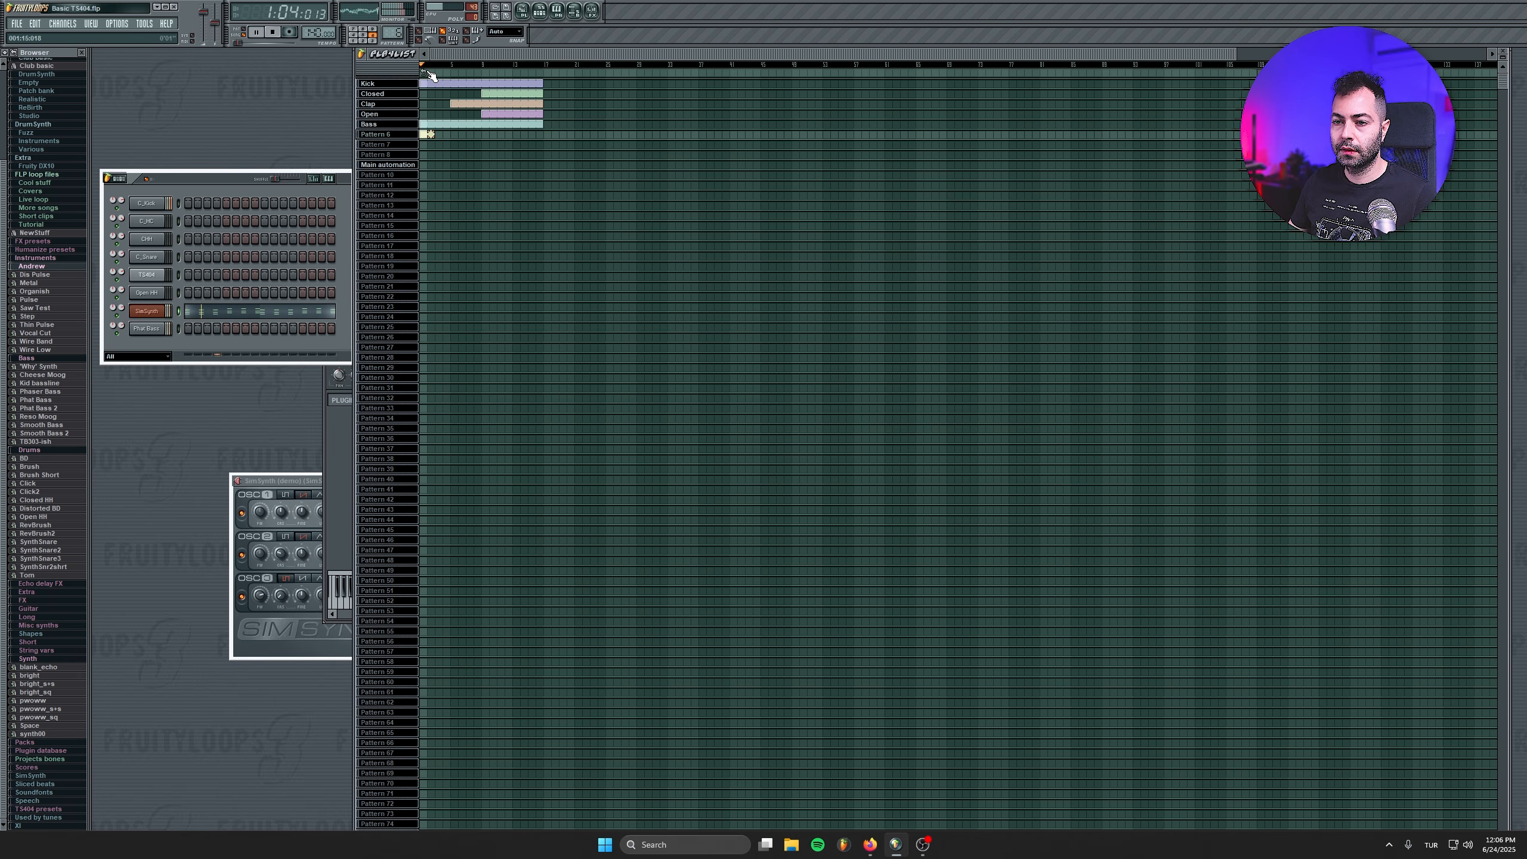
key(space)
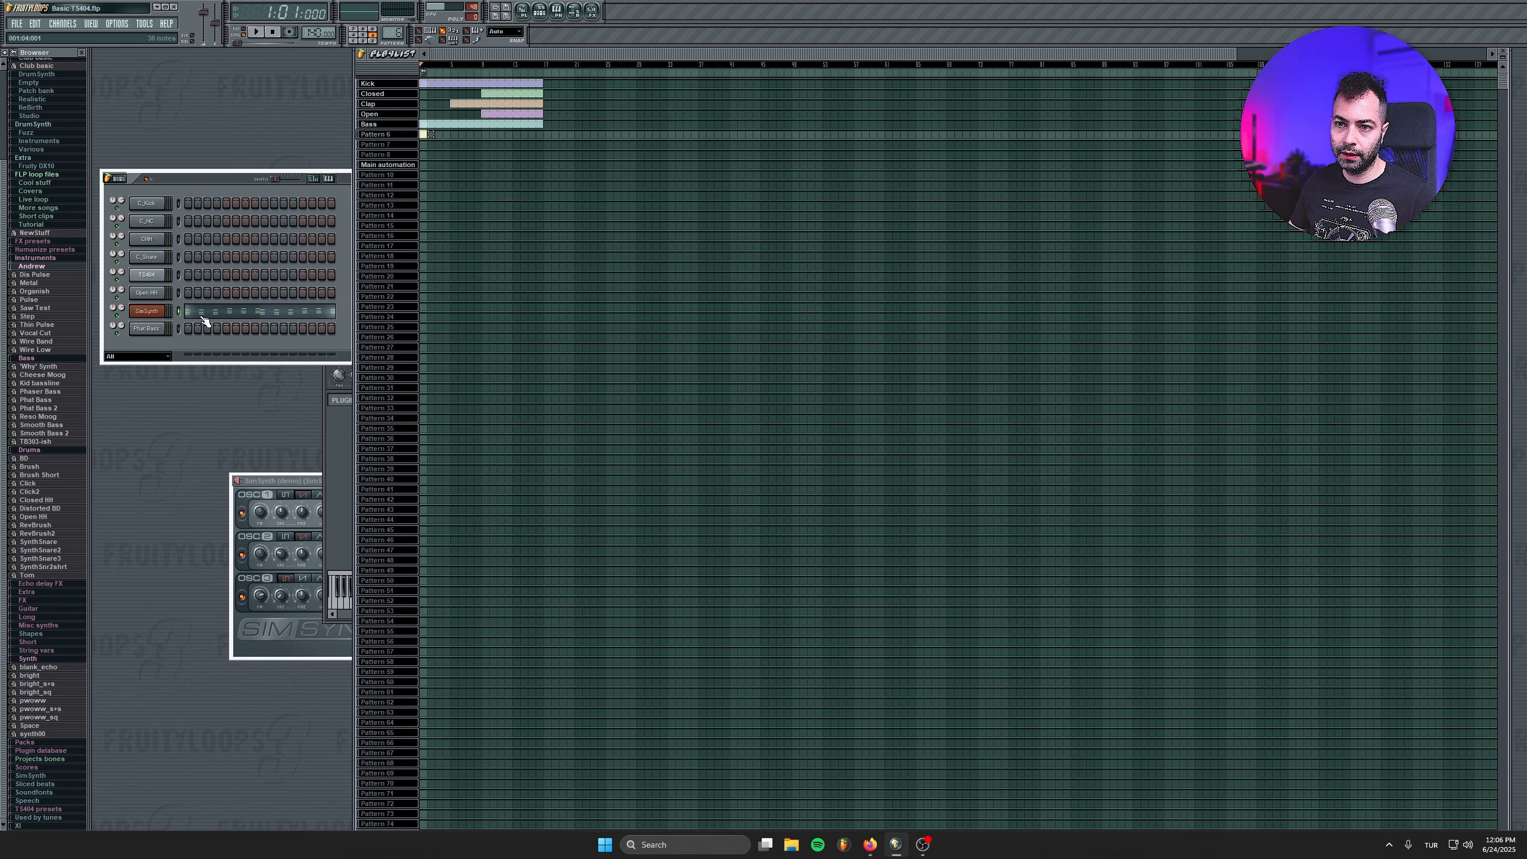
Check the length of the SimSynth chord sequence in the piano roll and close it.
click(276, 314)
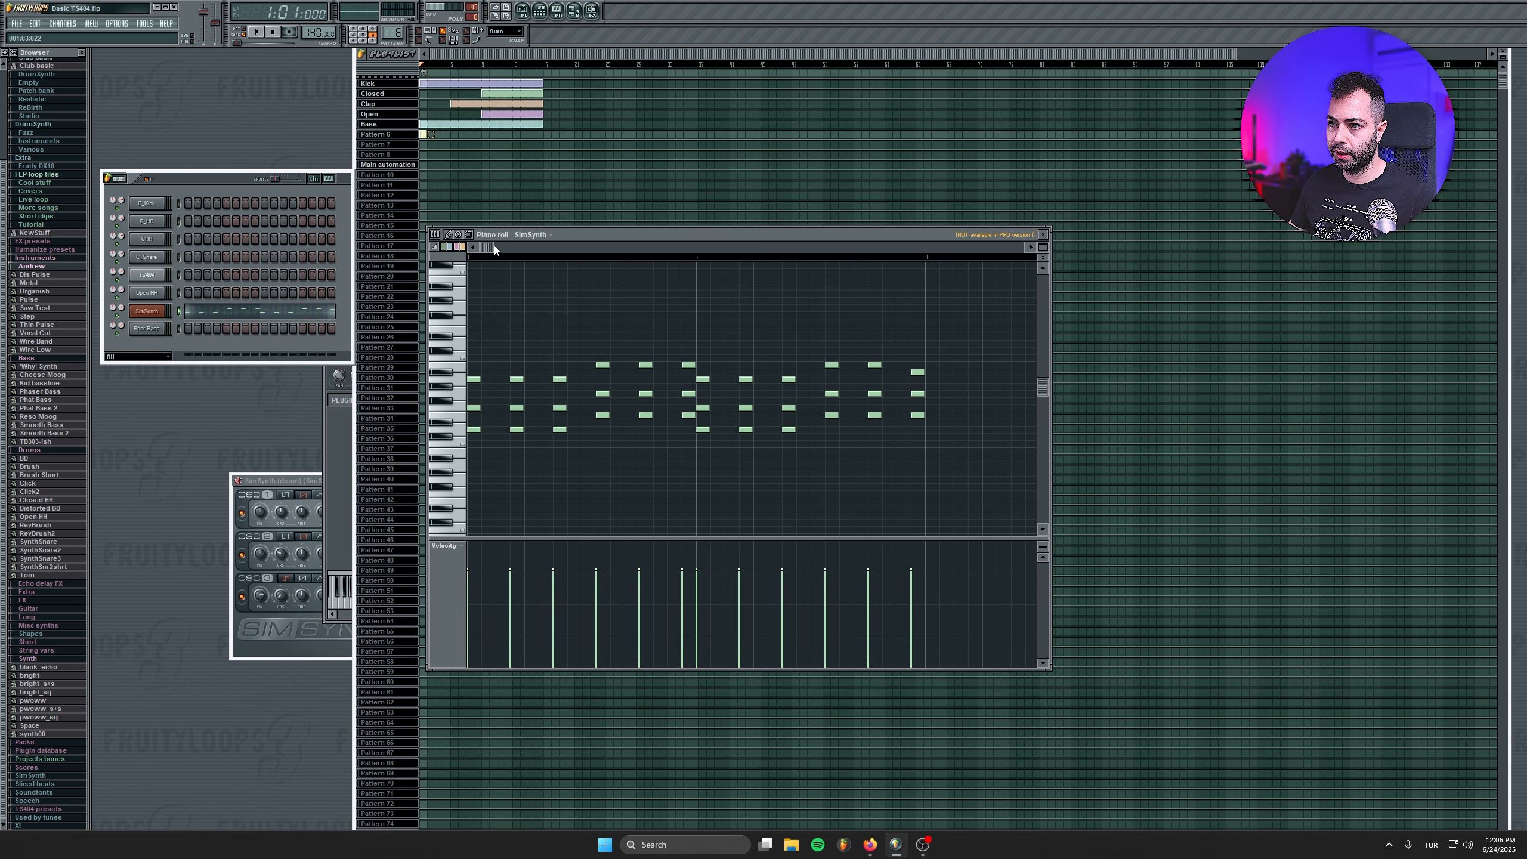
drag(491, 245, 490, 246)
drag(1002, 234, 1023, 231)
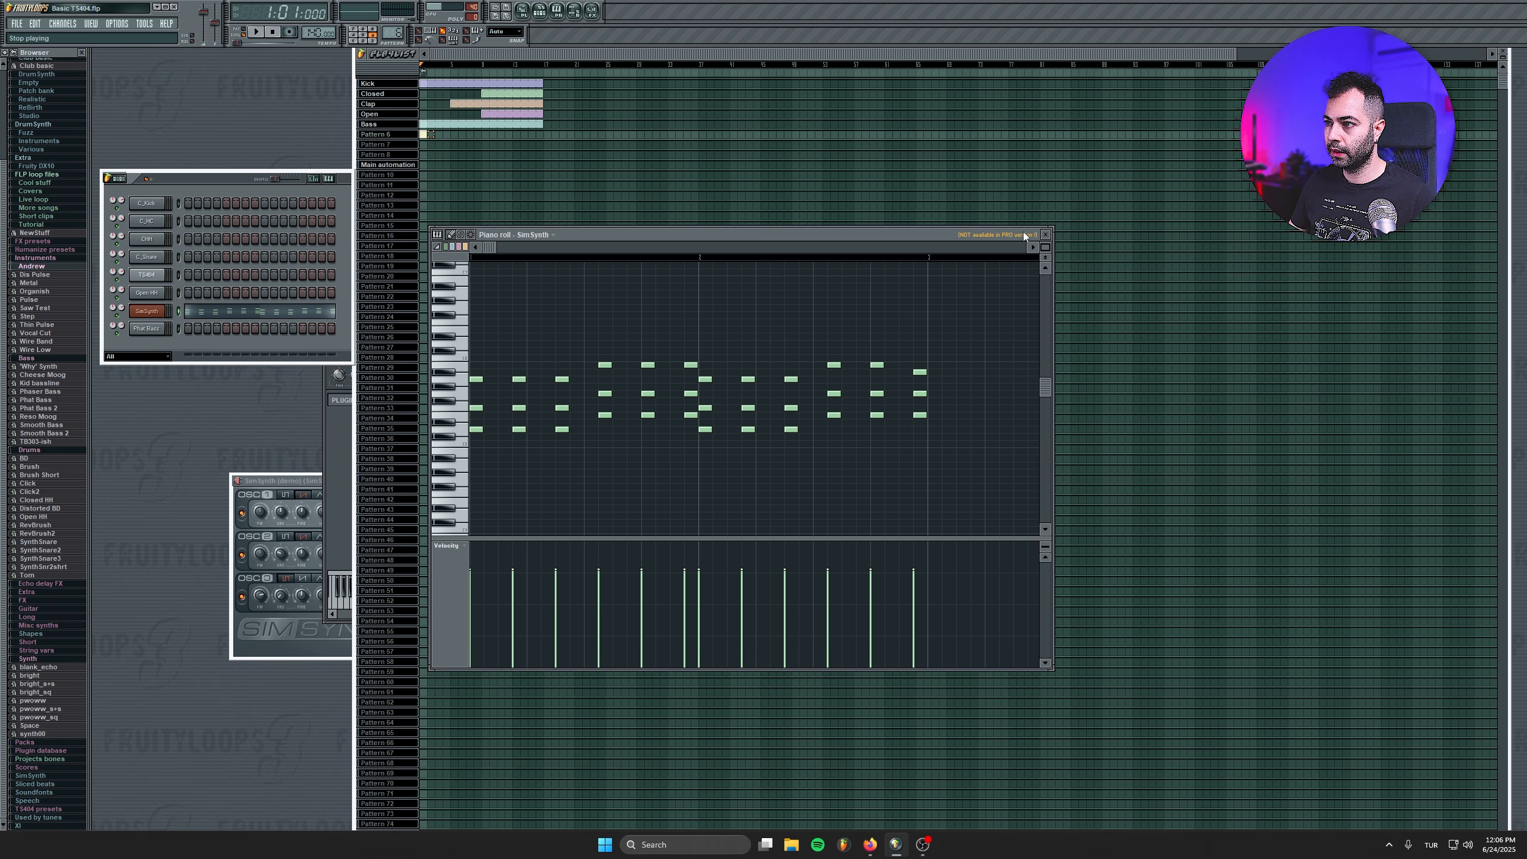
click(1049, 234)
Try filling Pattern 6 up to the end of the other patterns, play it and erase all but its first clip.
drag(432, 134, 547, 137)
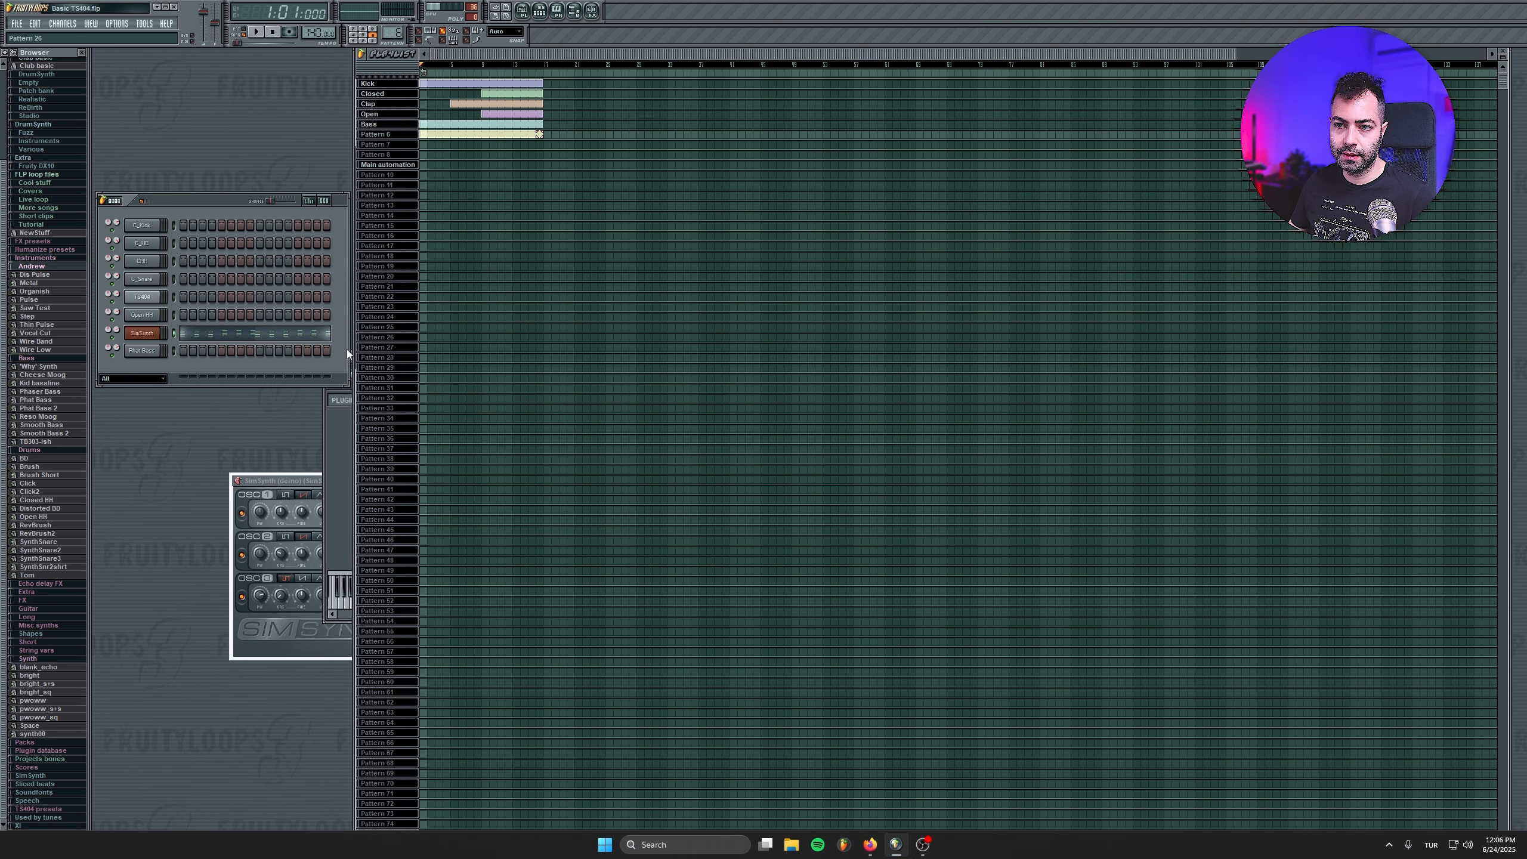
key(space)
mouse_move(271, 201)
mouse_down()
mouse_move(290, 201)
mouse_move(271, 201)
mouse_up()
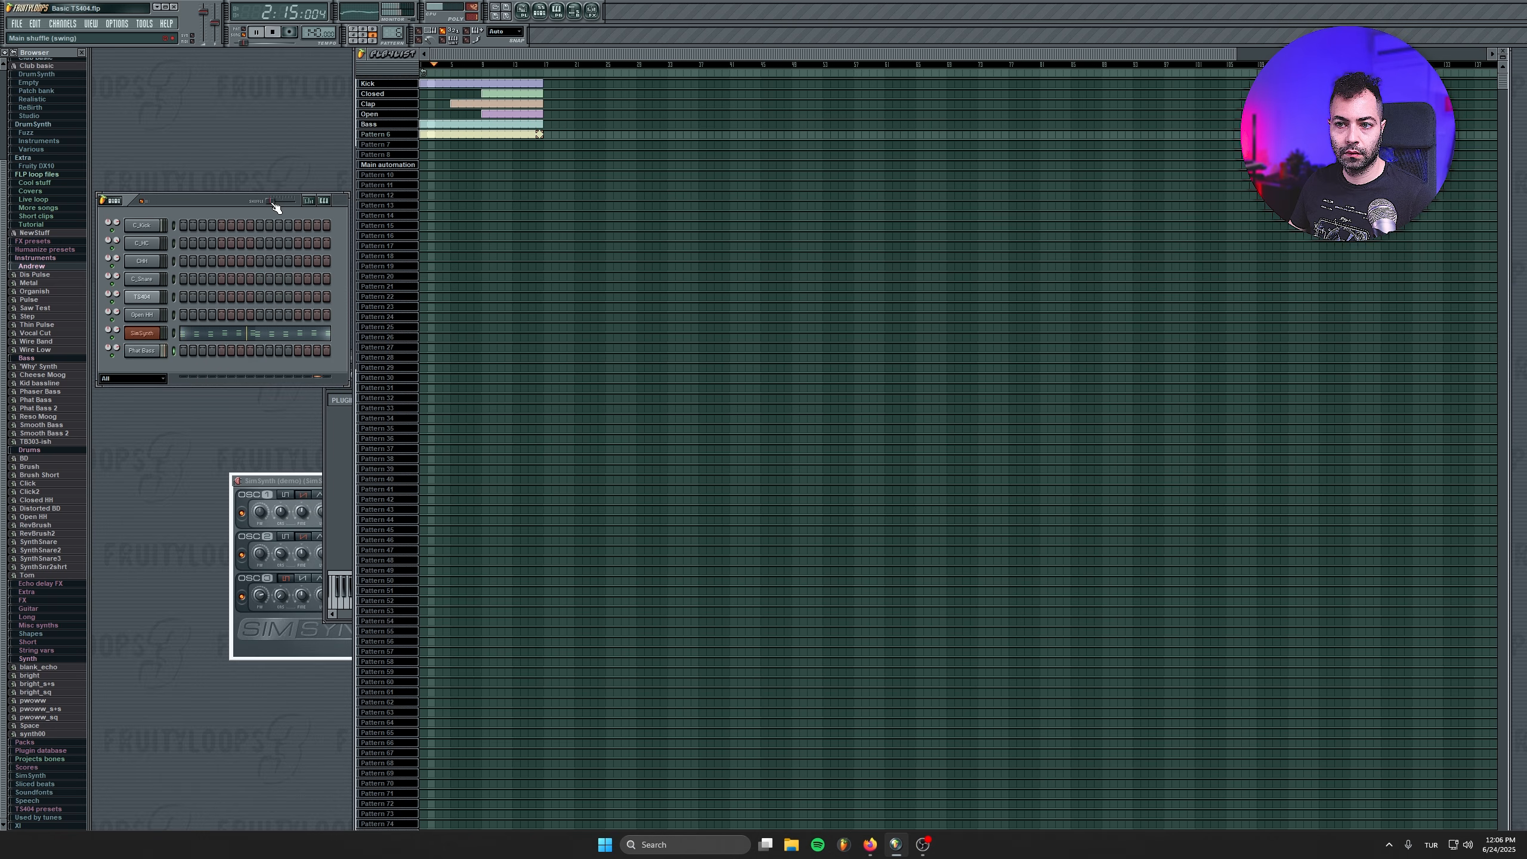
key(space)
drag(539, 135, 518, 139)
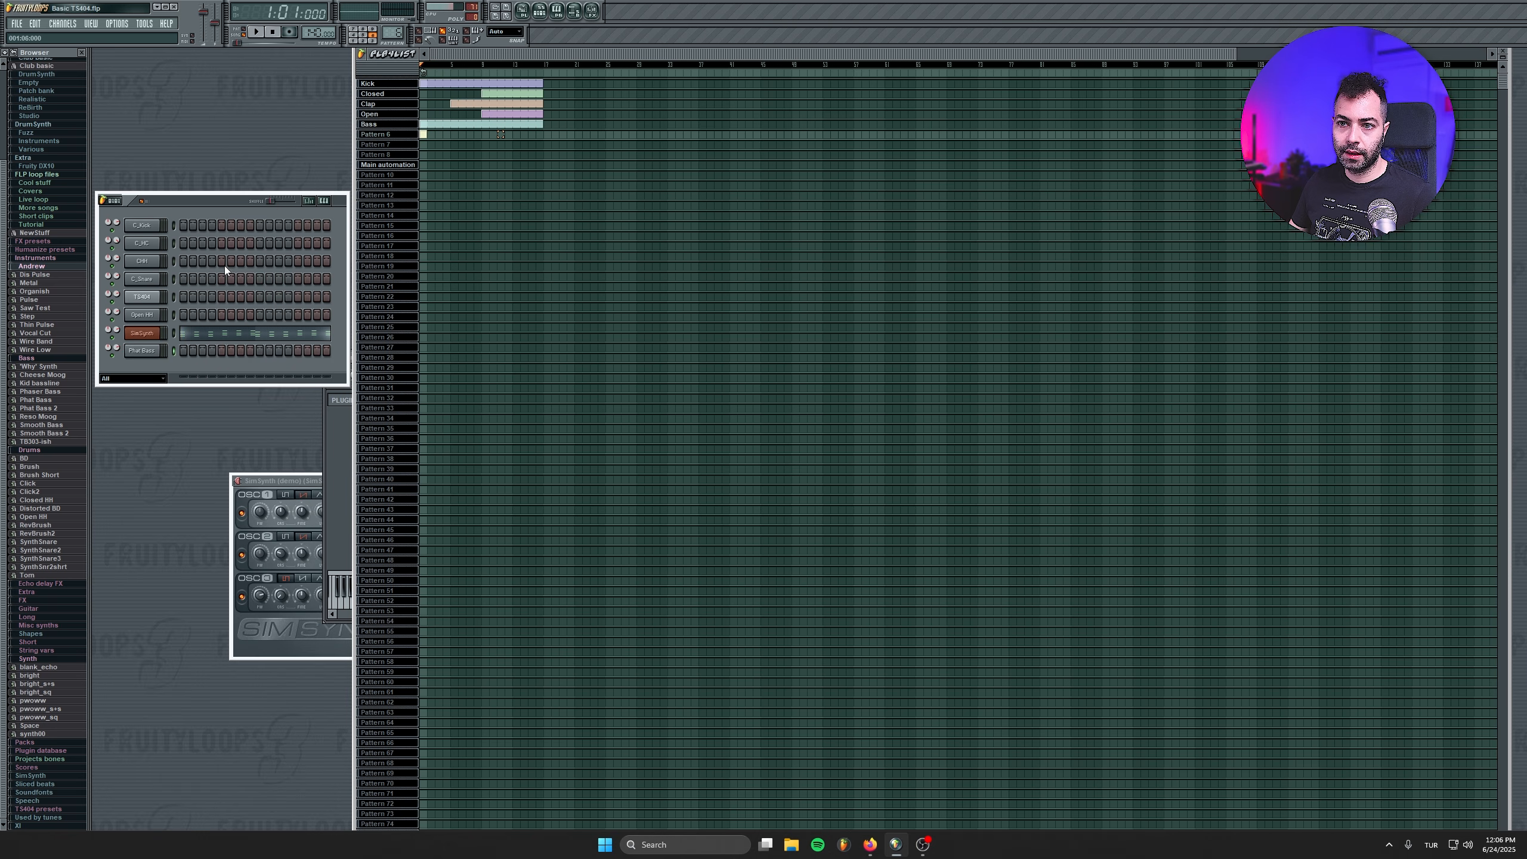
Move the second bar's SimSynth chords from Pattern 6 to the start of Pattern 7's piano roll.
click(250, 333)
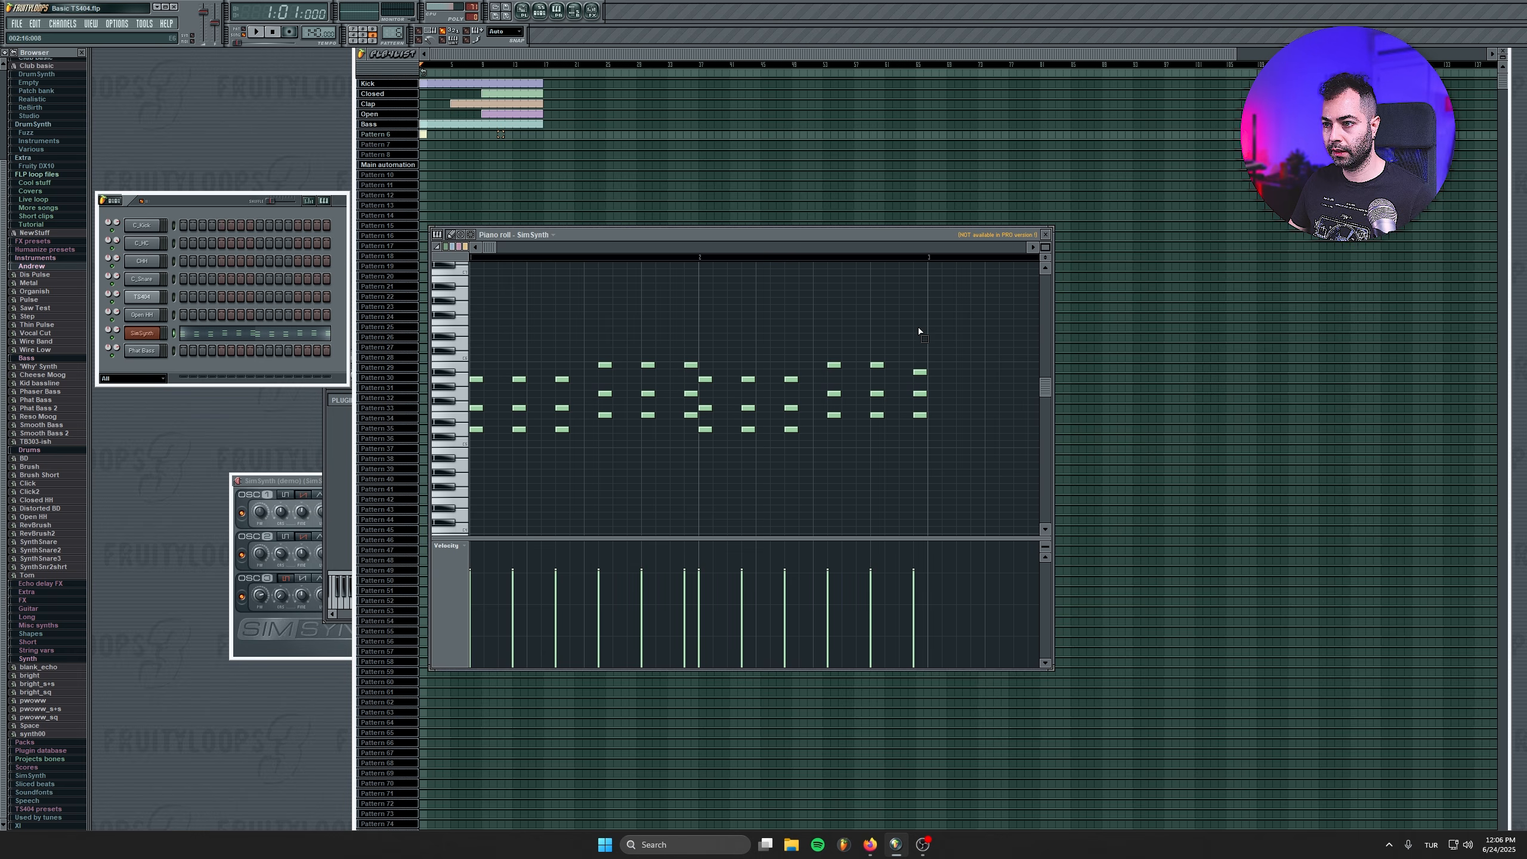
drag(938, 313, 701, 489)
key(Delete)
key(Escape)
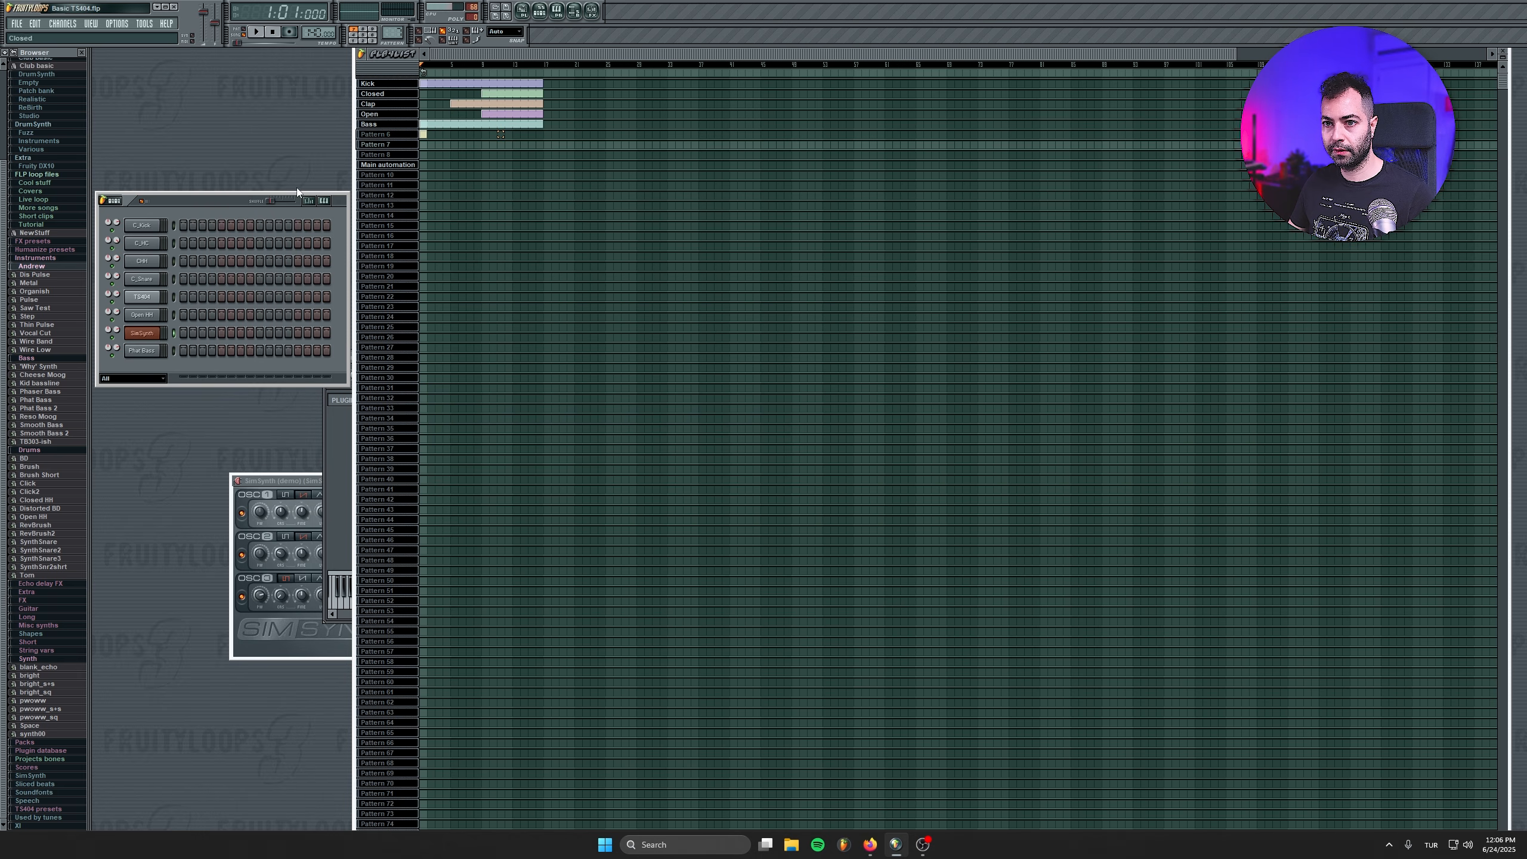
right_click(157, 331)
click(182, 335)
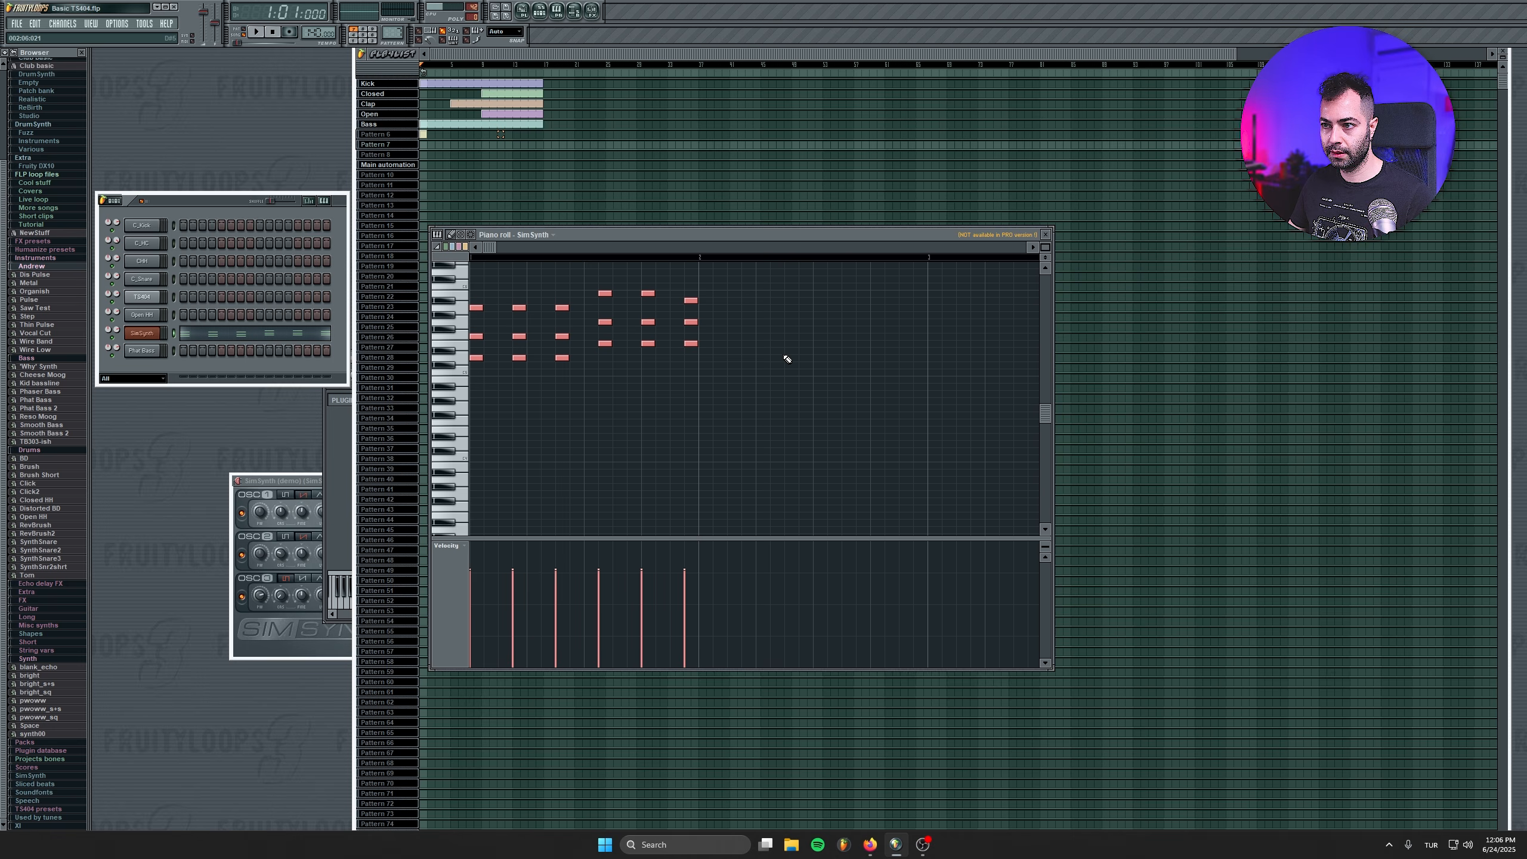
Close the piano roll and alternate one-bar clips of Patterns 6 and 7 up to the end of the other patterns.
key(Escape)
click(429, 145)
click(438, 135)
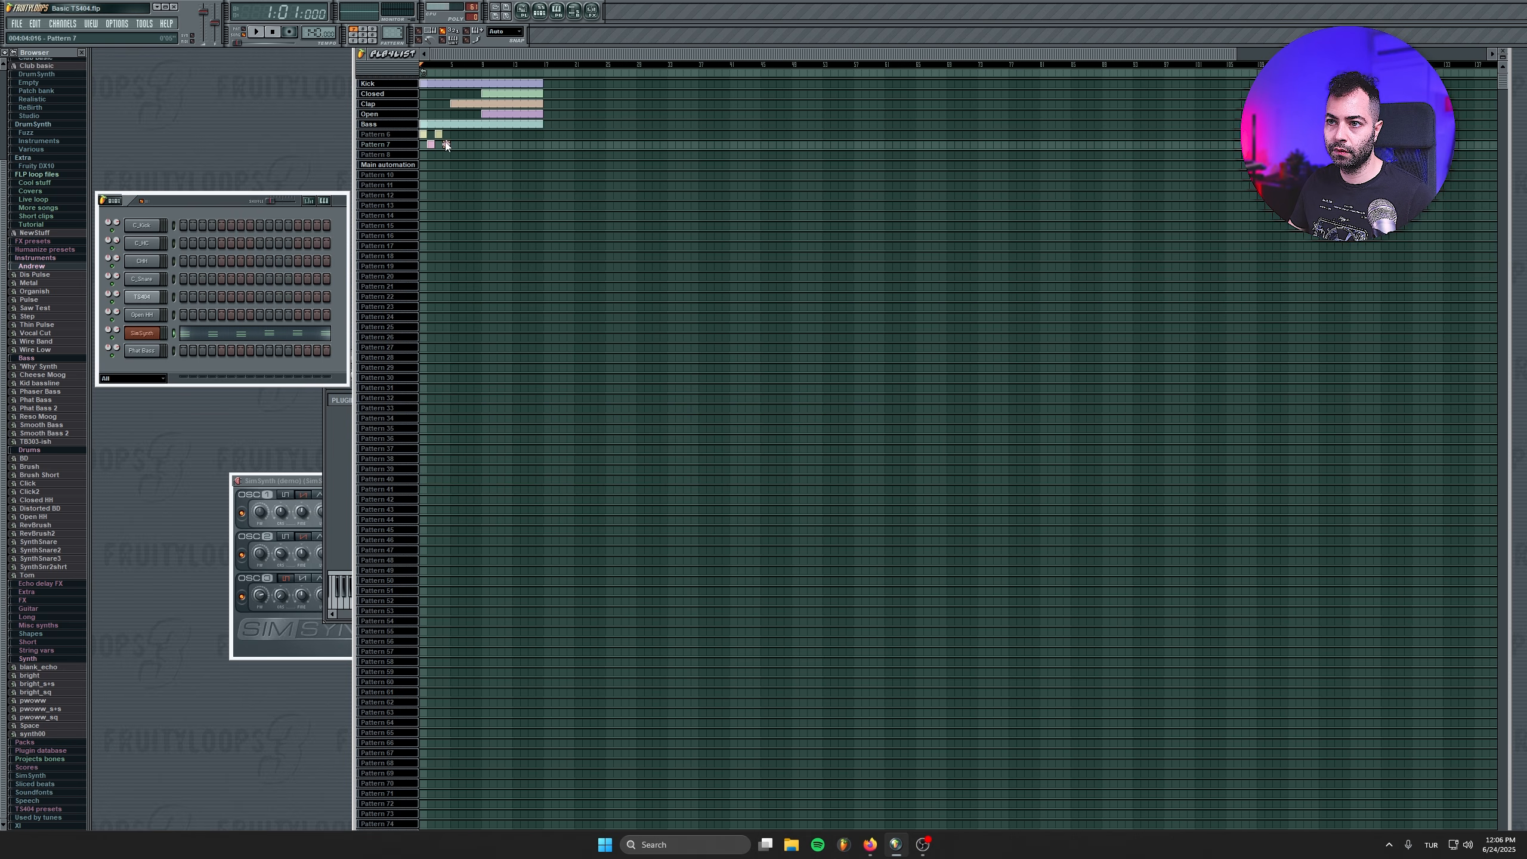
mouse_move(467, 134)
mouse_down()
mouse_move(477, 144)
mouse_move(414, 163)
mouse_up()
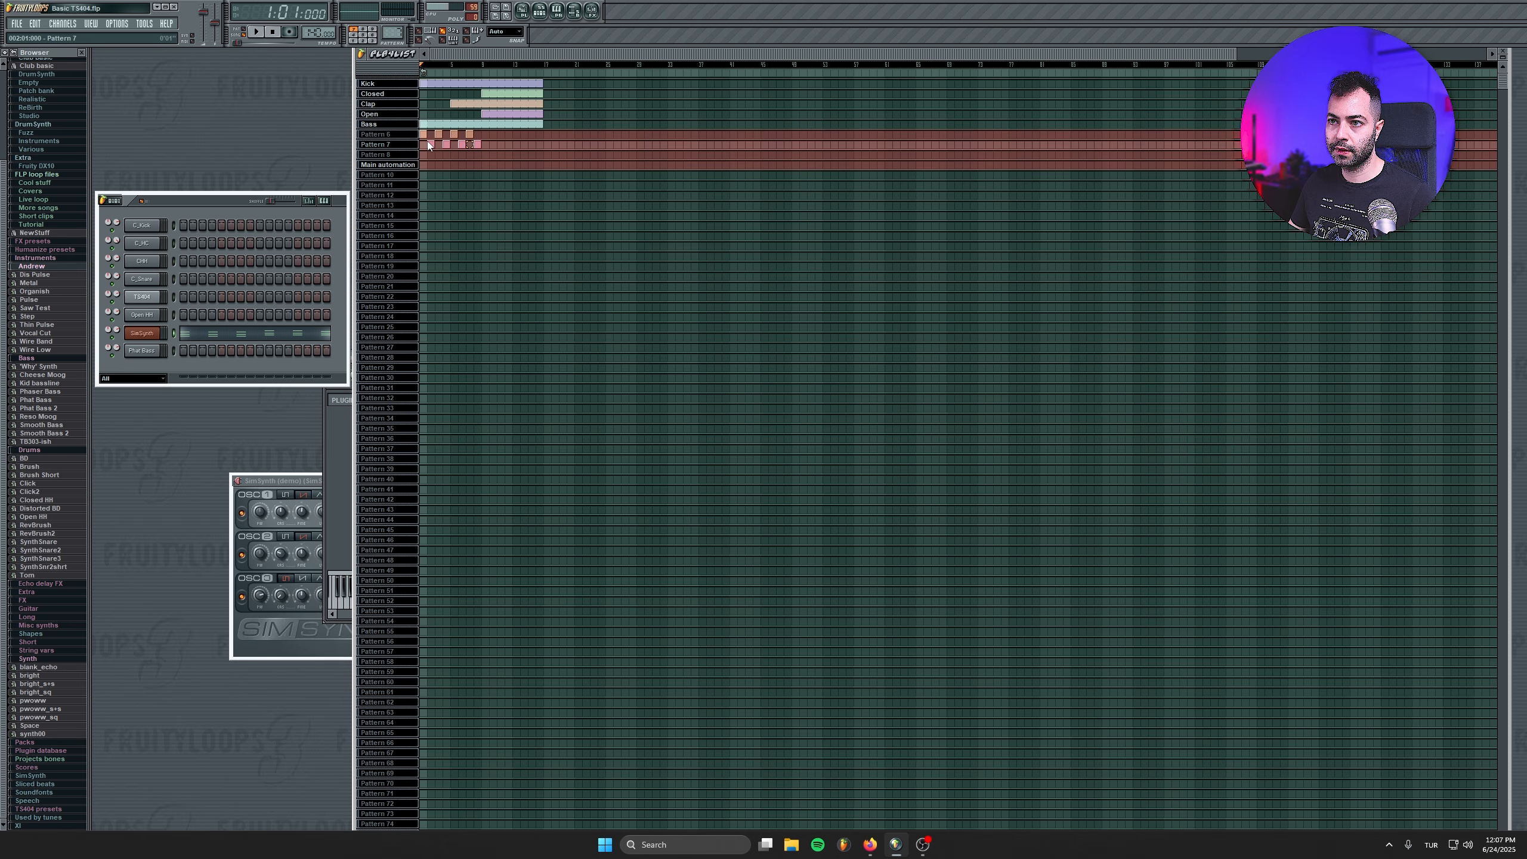
ctrl+click(475, 132)
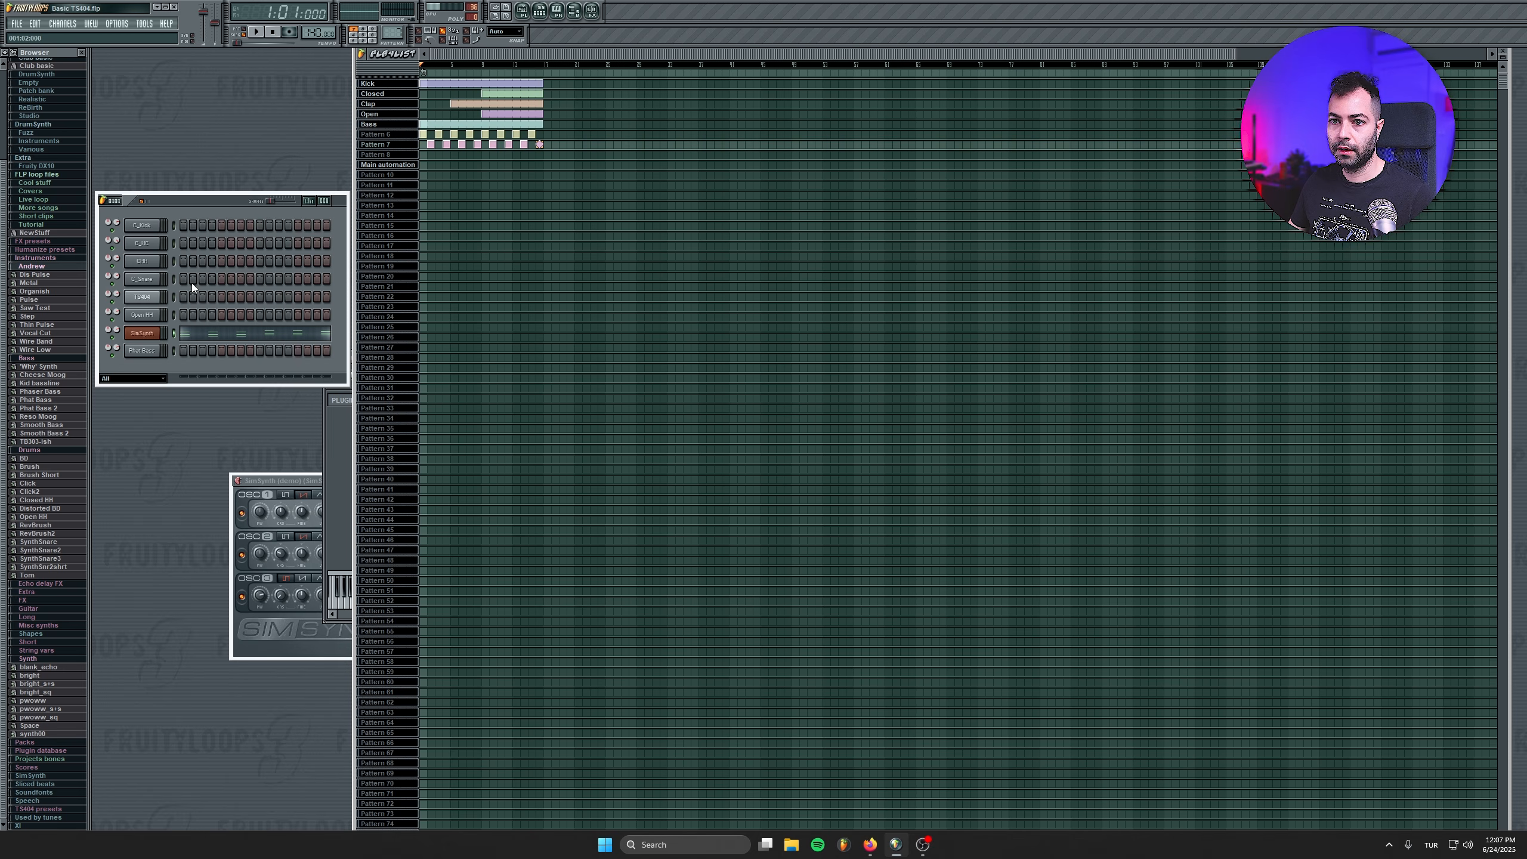
Open the SimSynth channel settings, route the channel to effects track FX 4 and close the settings.
click(145, 317)
click(146, 333)
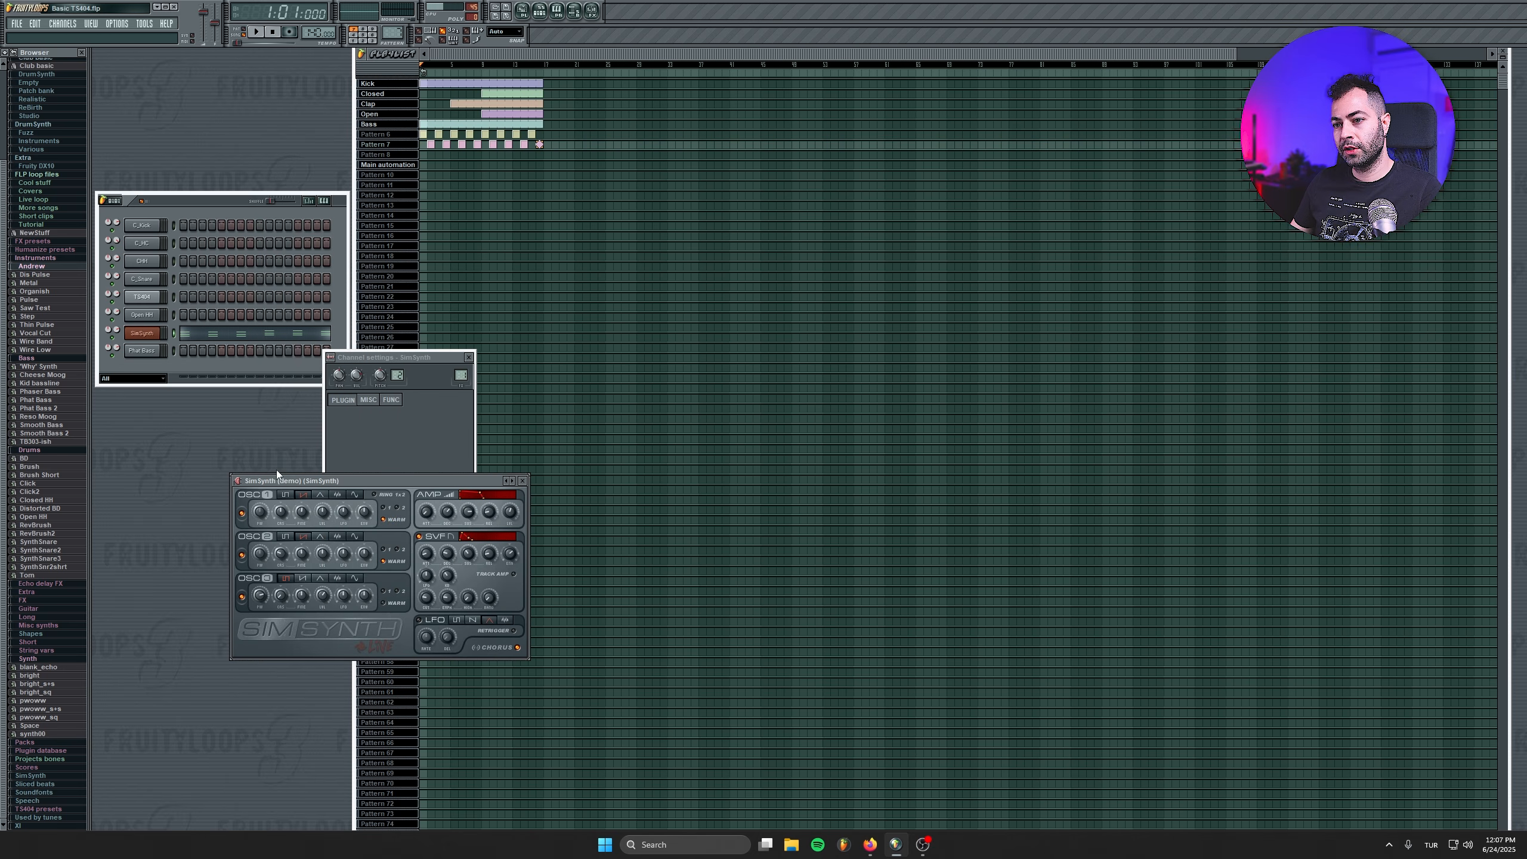
double_click(455, 374)
scroll(461, 374, up, 1)
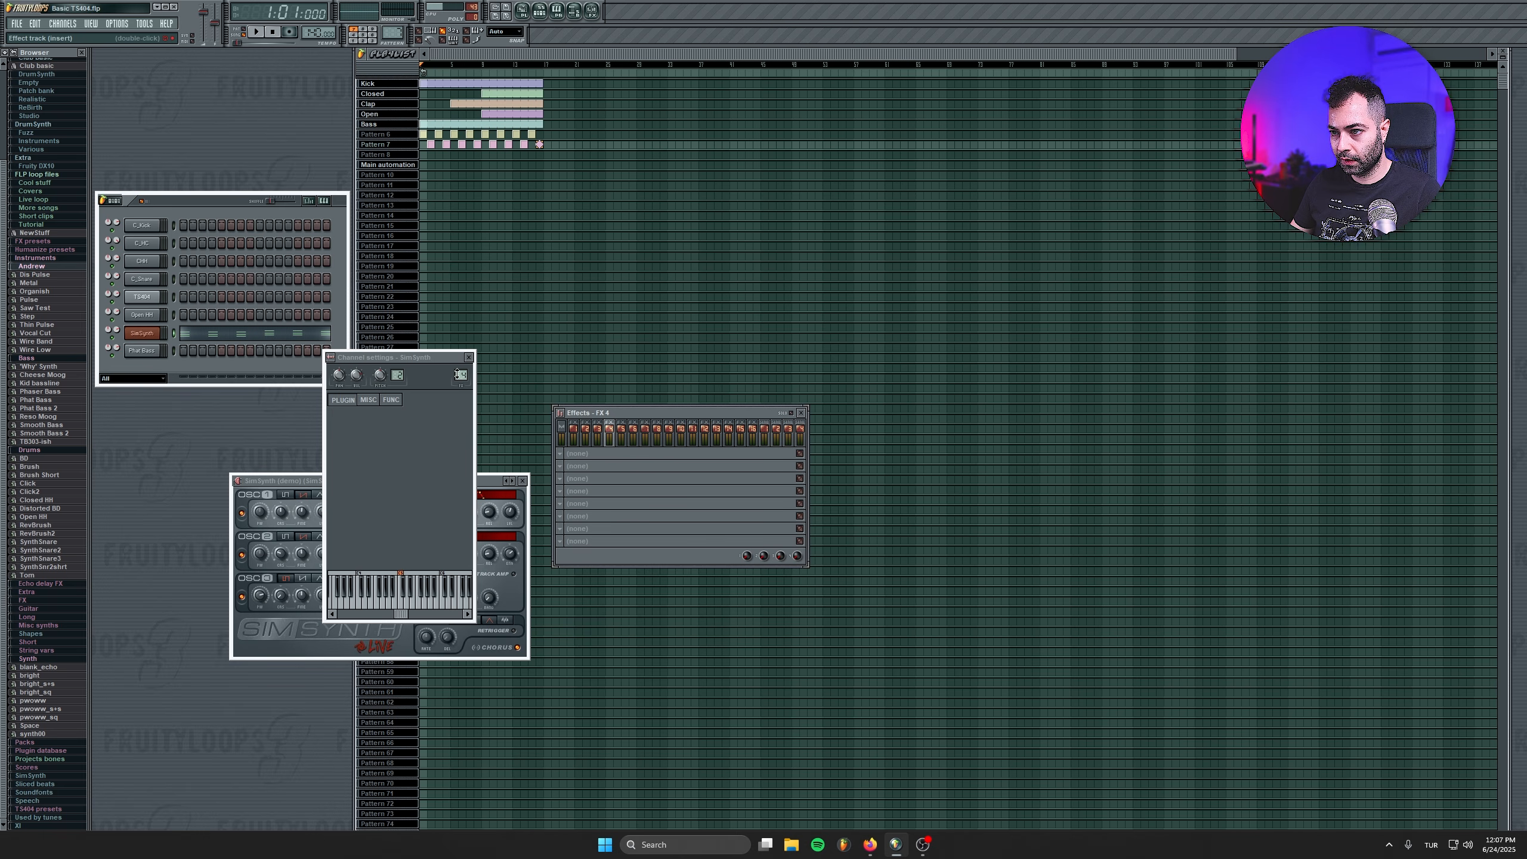
click(469, 357)
Add a Fruity 7 band EQ to FX 4, cutting 63 Hz by 18 dB and 250 Hz by 6 dB during playback.
click(574, 461)
mouse_move(579, 468)
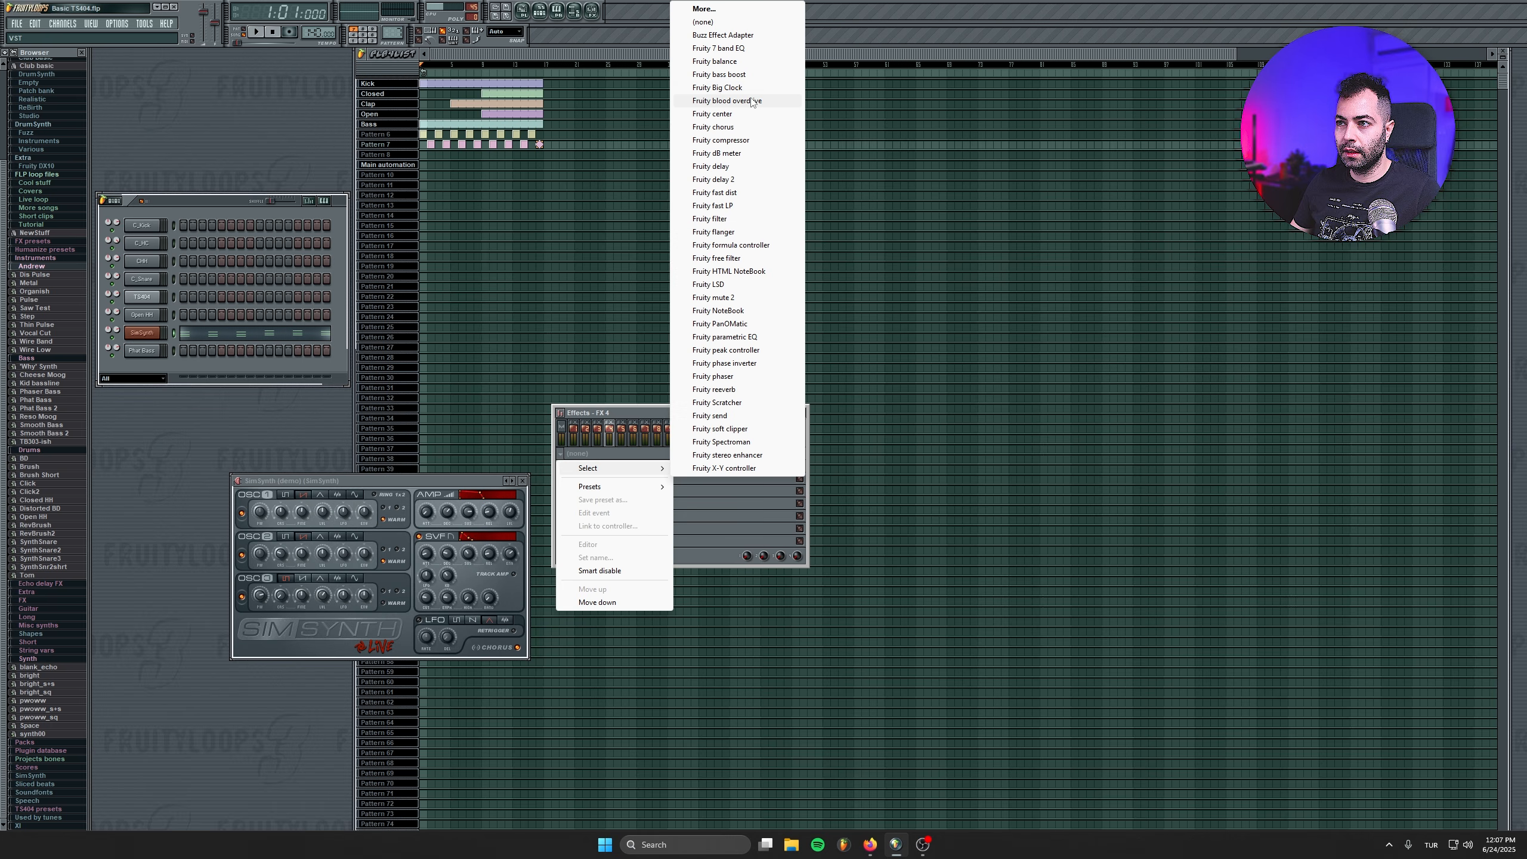
click(718, 47)
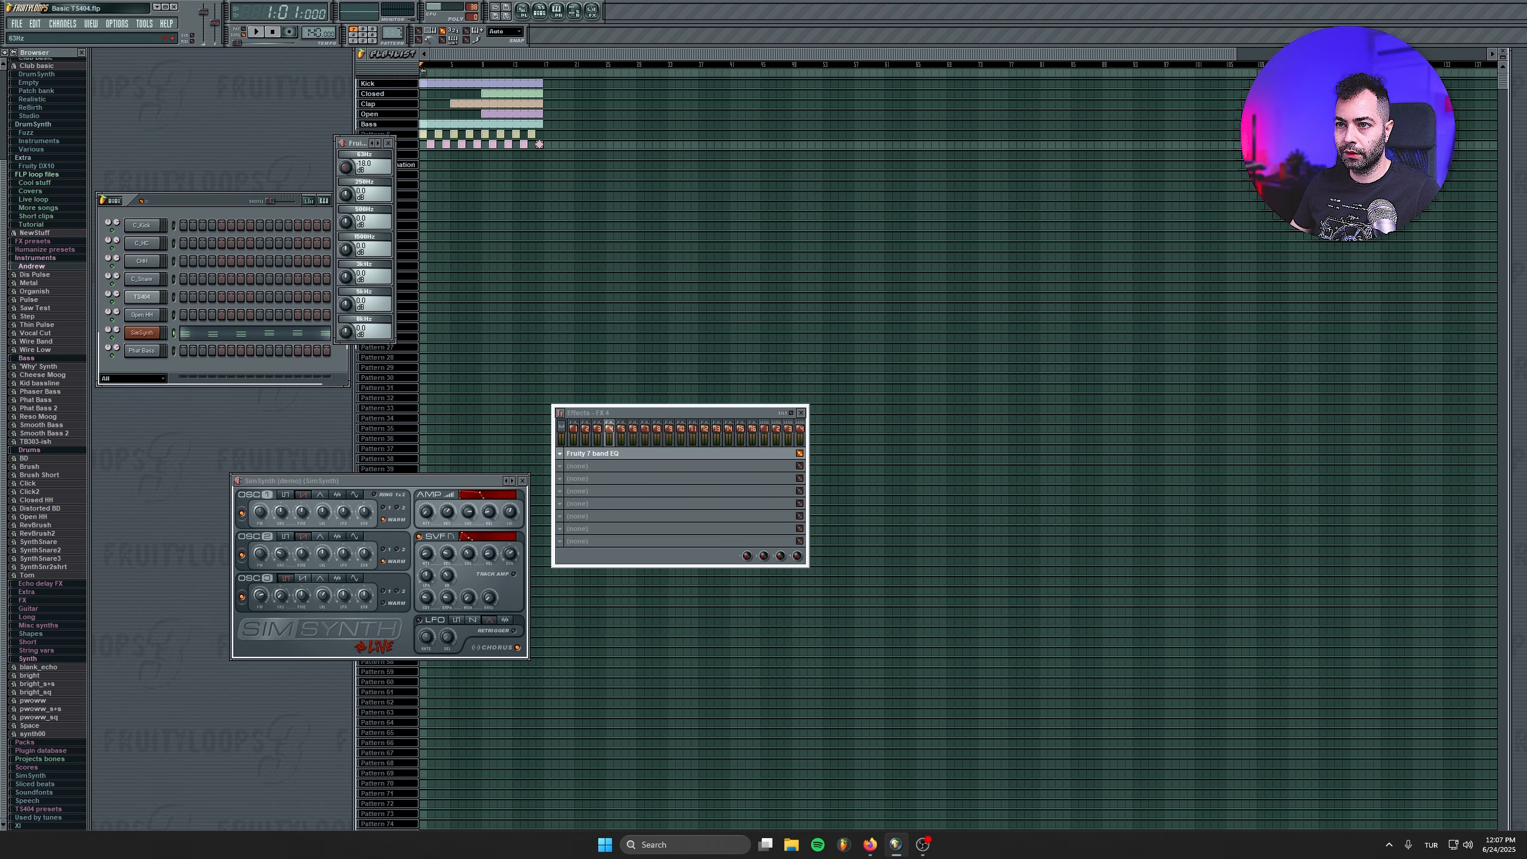
key(space)
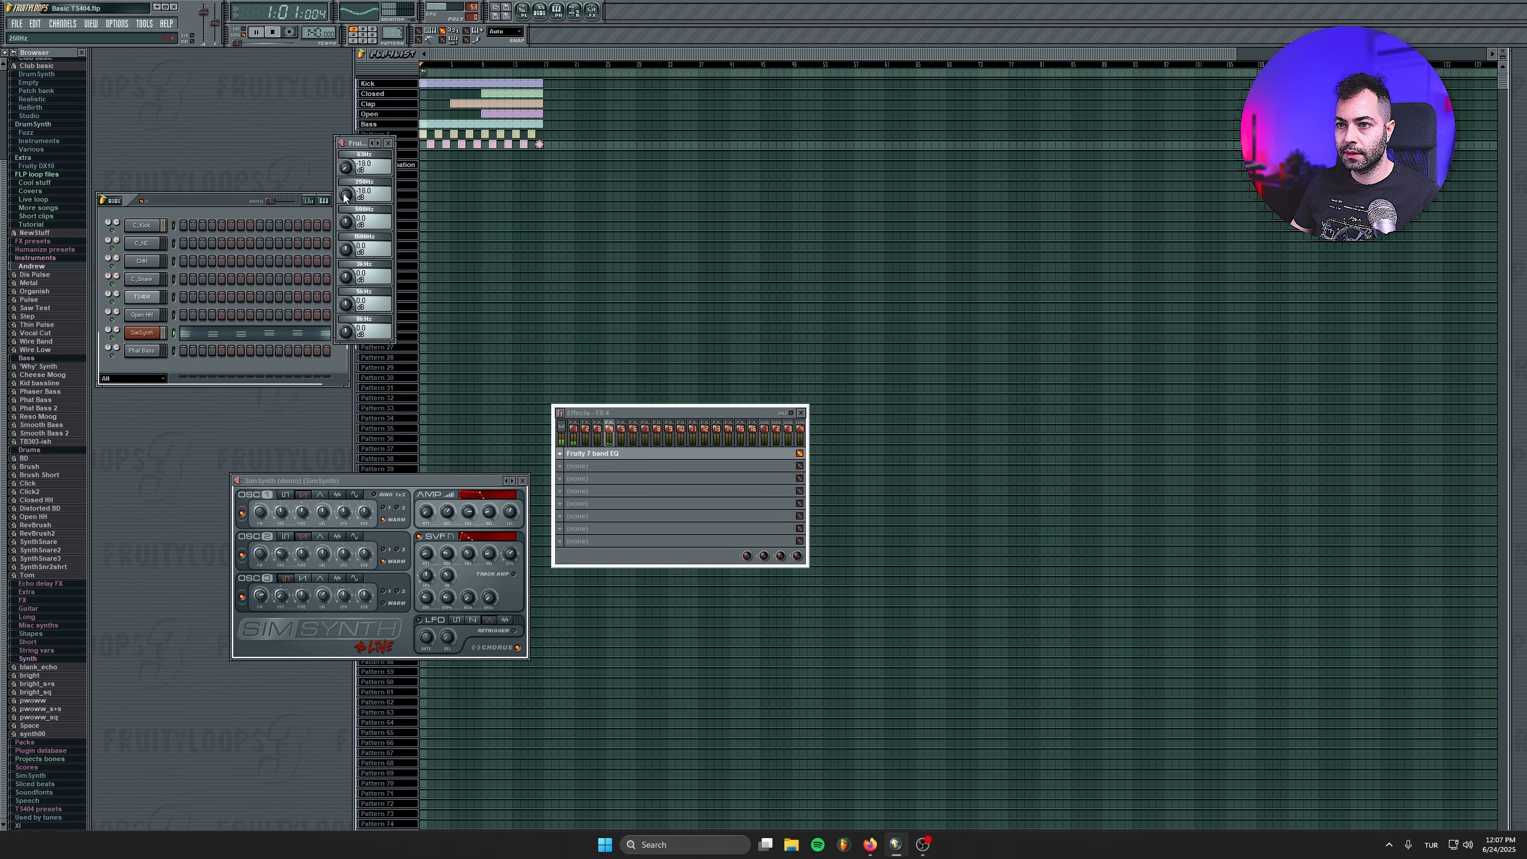
drag(346, 194, 346, 170)
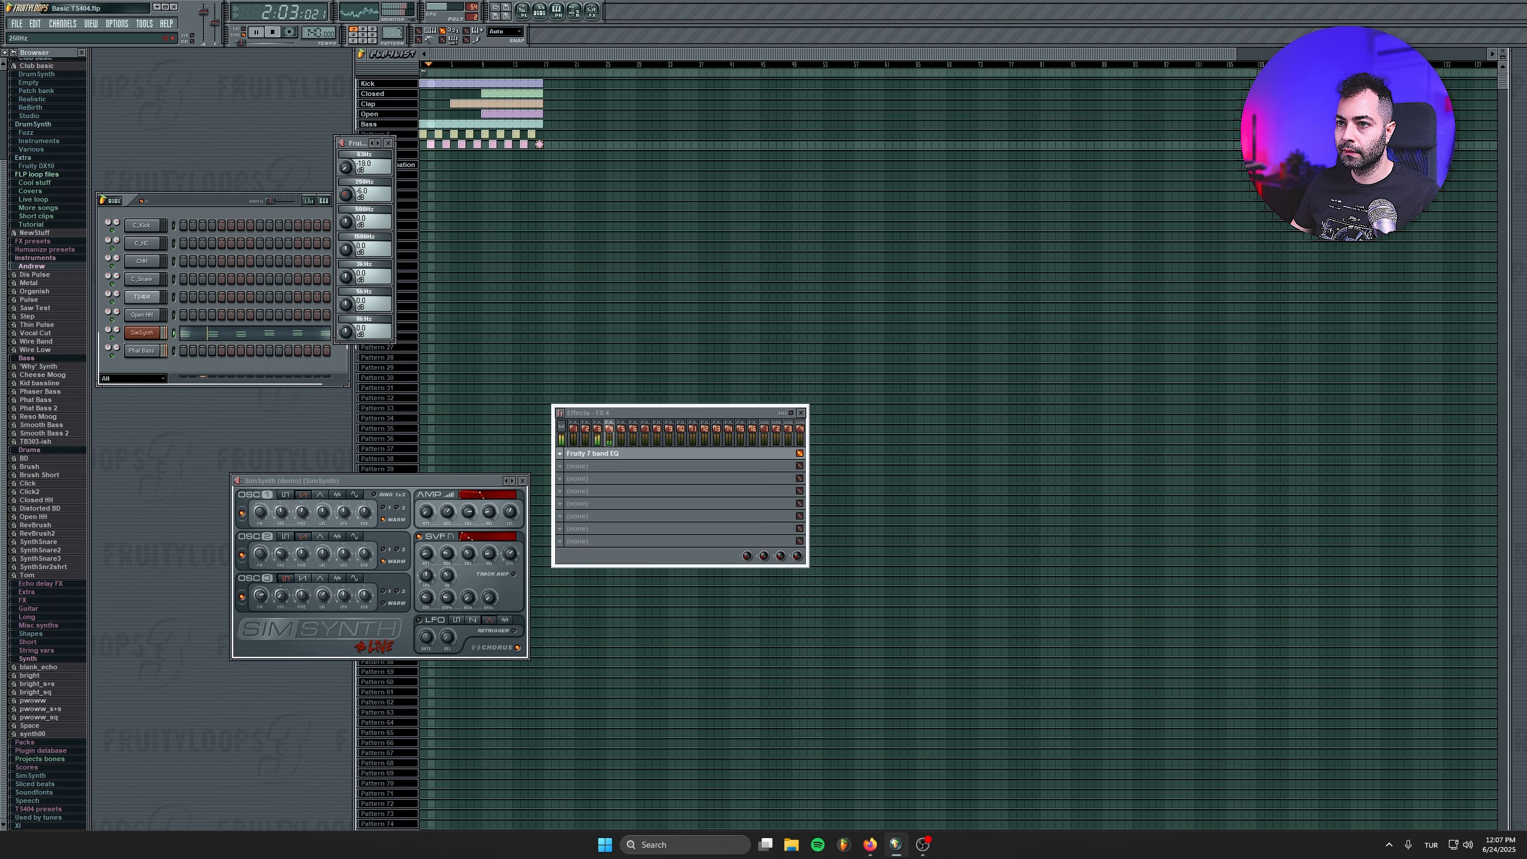
click(388, 143)
key(space)
Add Fruity delay 2 in the second slot of FX 4 and adjust its input volume while the song plays.
click(560, 466)
mouse_move(607, 481)
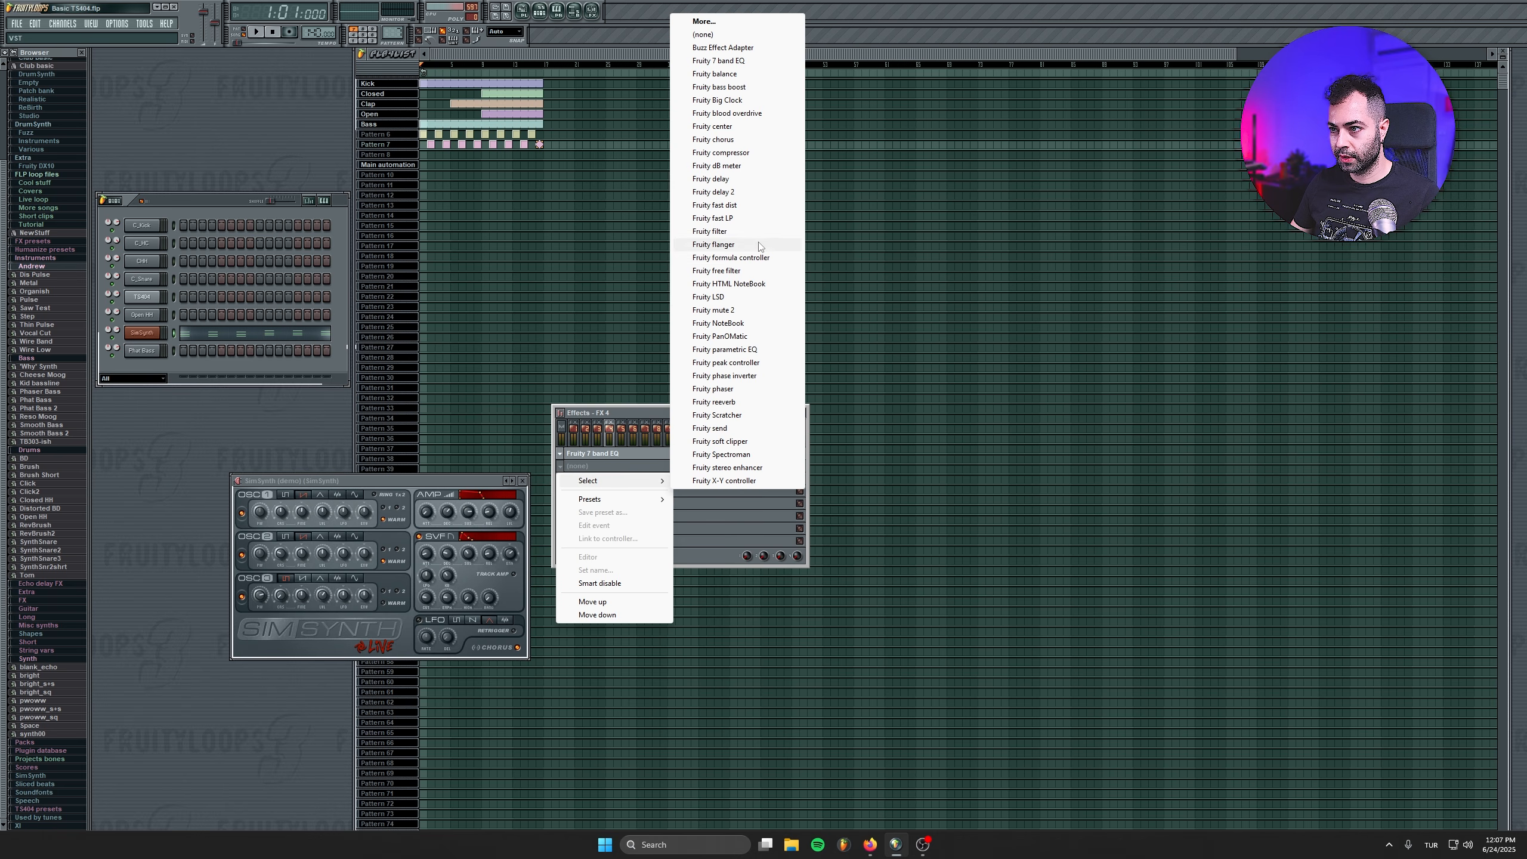
click(742, 192)
drag(219, 132, 468, 225)
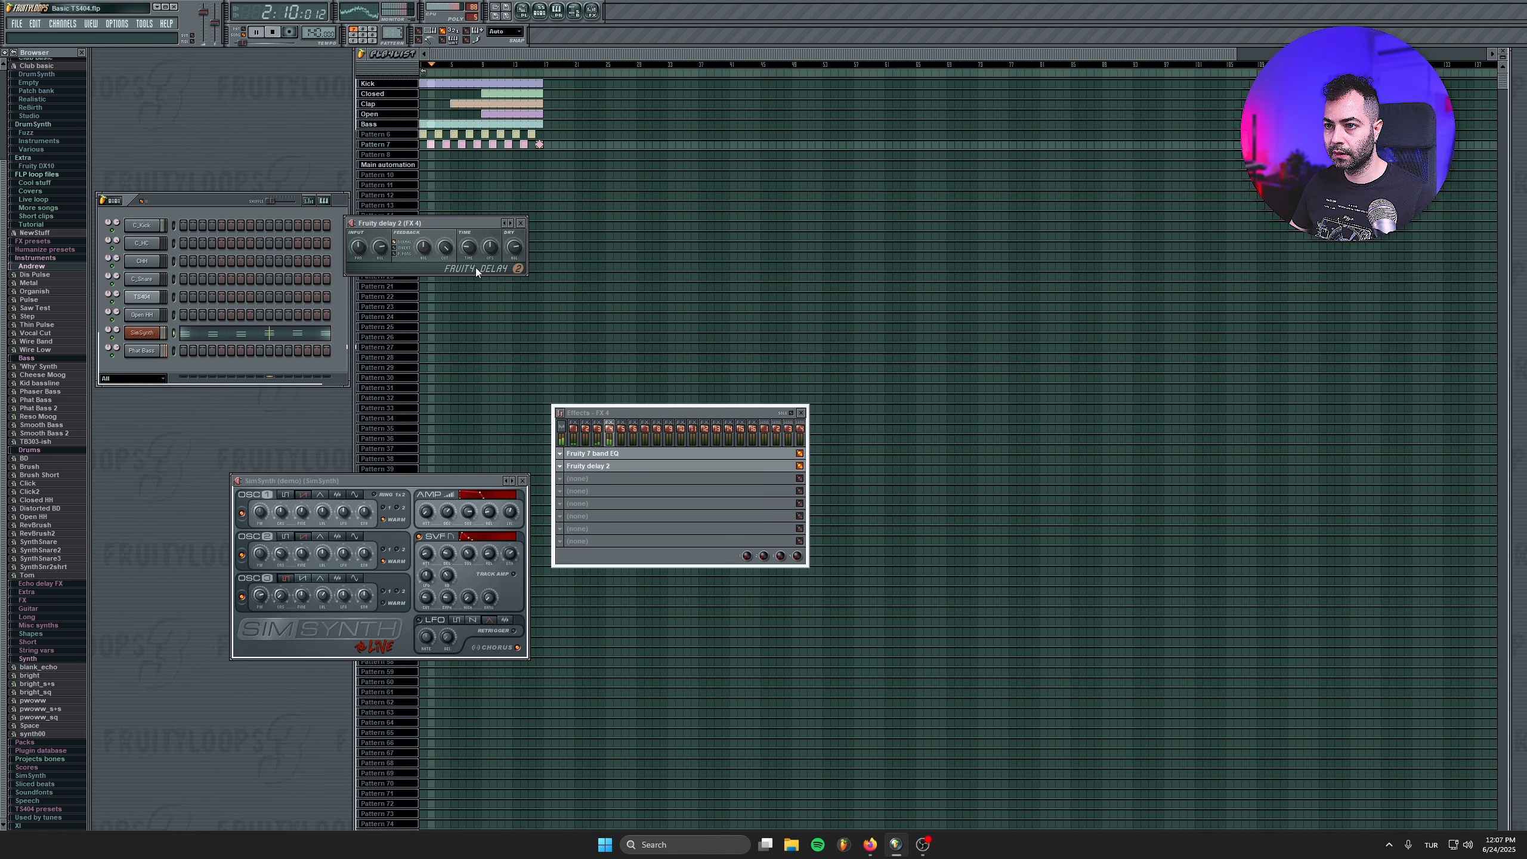
key(space)
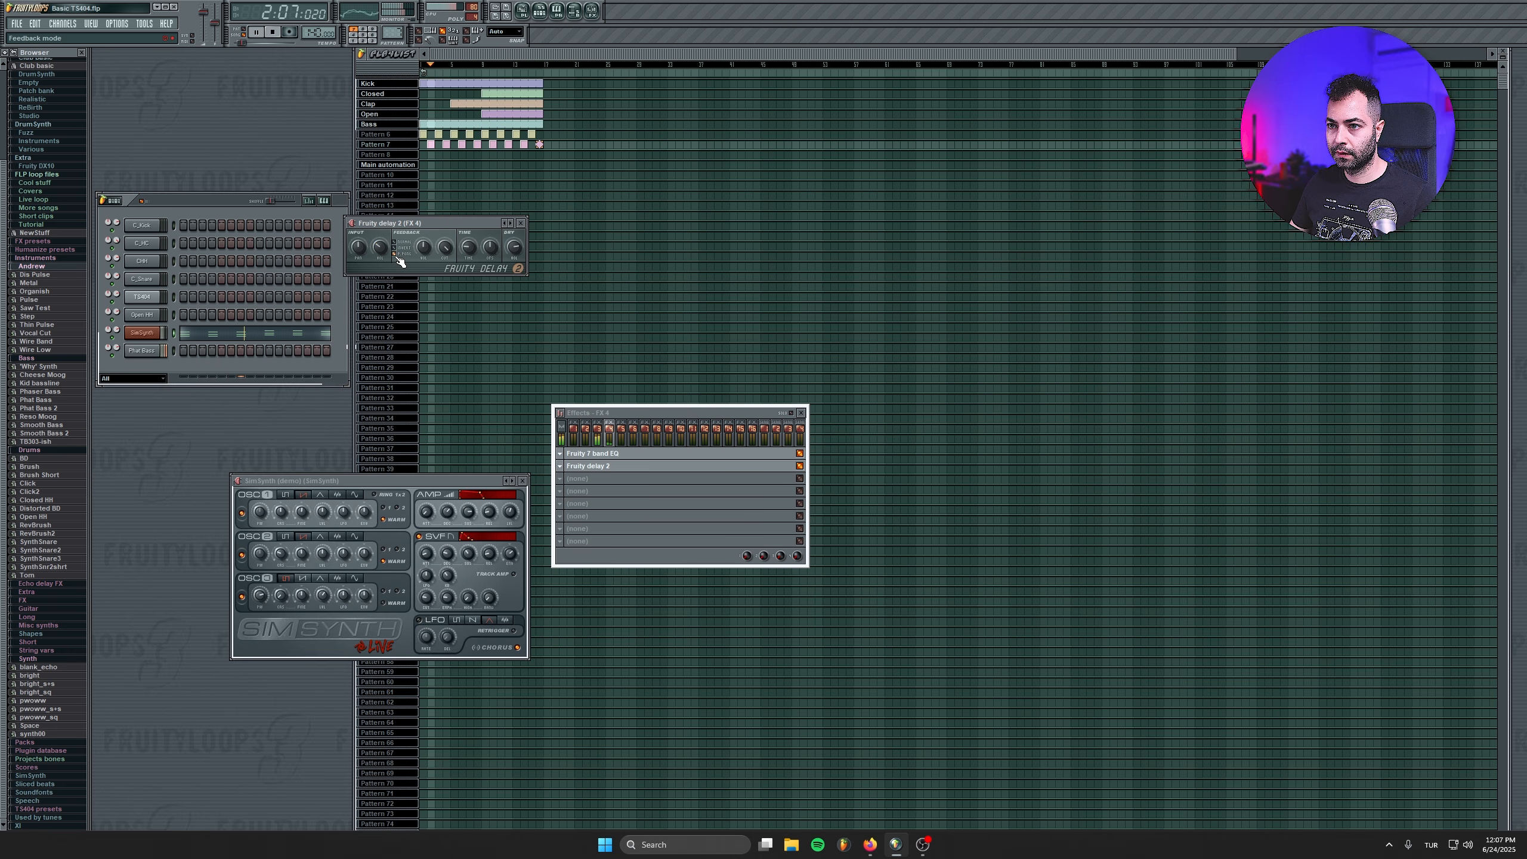
drag(383, 252, 383, 238)
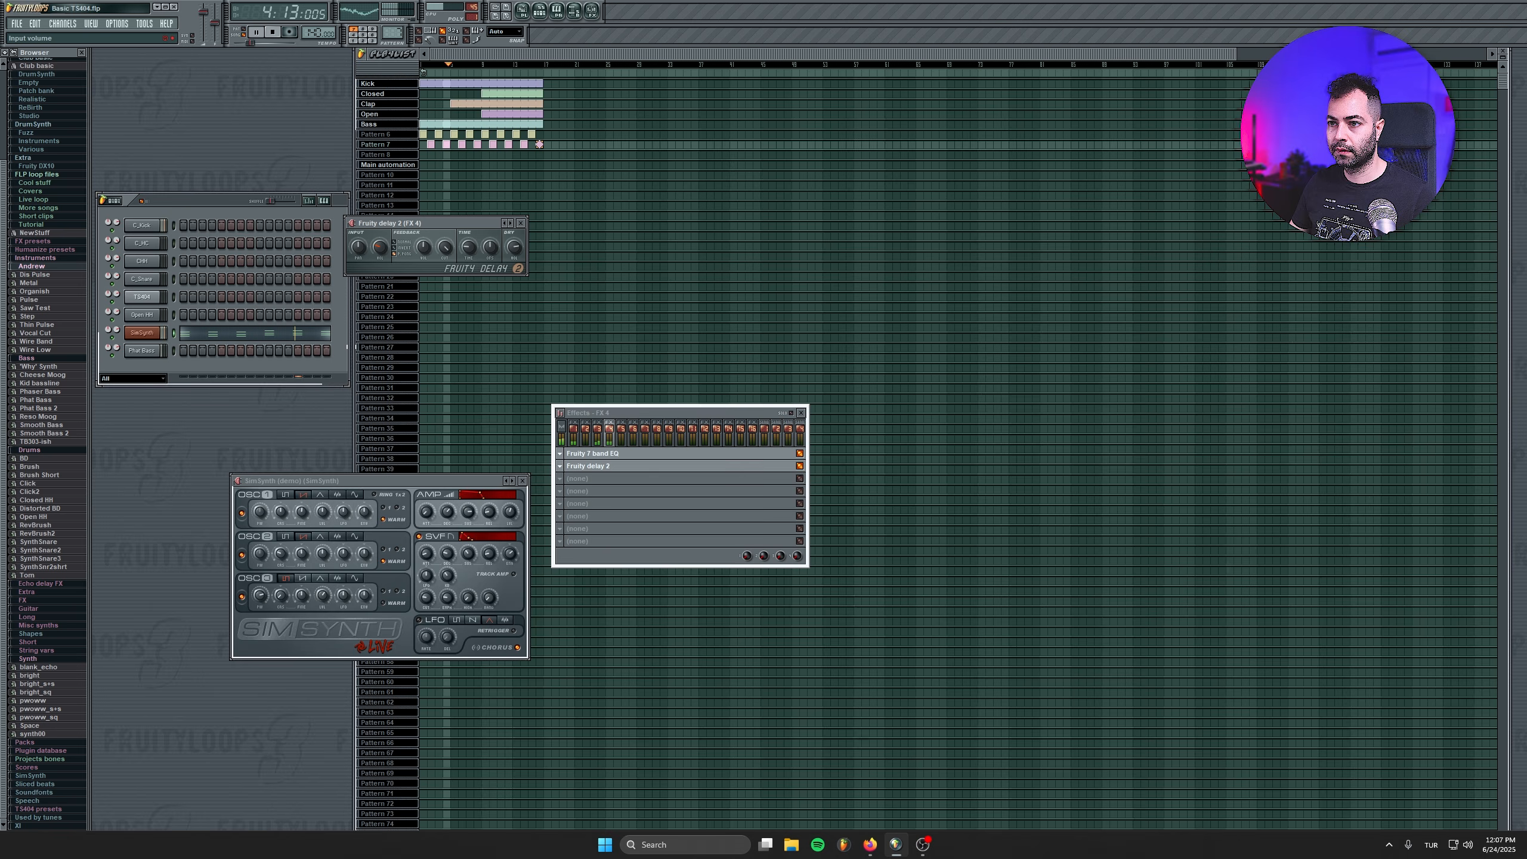
key(space)
Add Fruity reeverb in the third slot of FX 4 with LowCut at 329 Hz and reverb level at 30%.
click(562, 479)
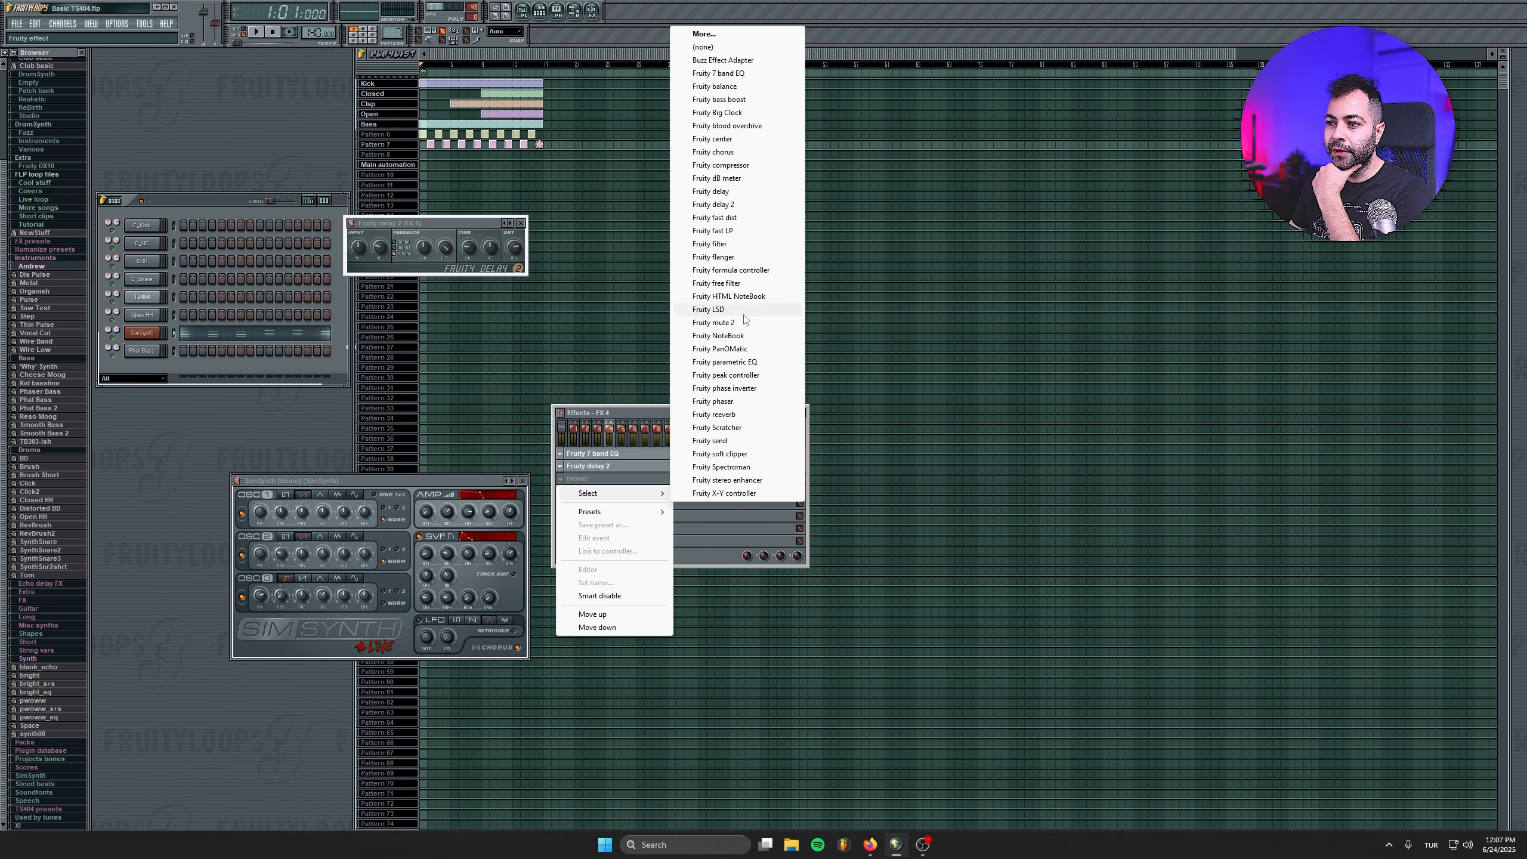
click(746, 414)
key(space)
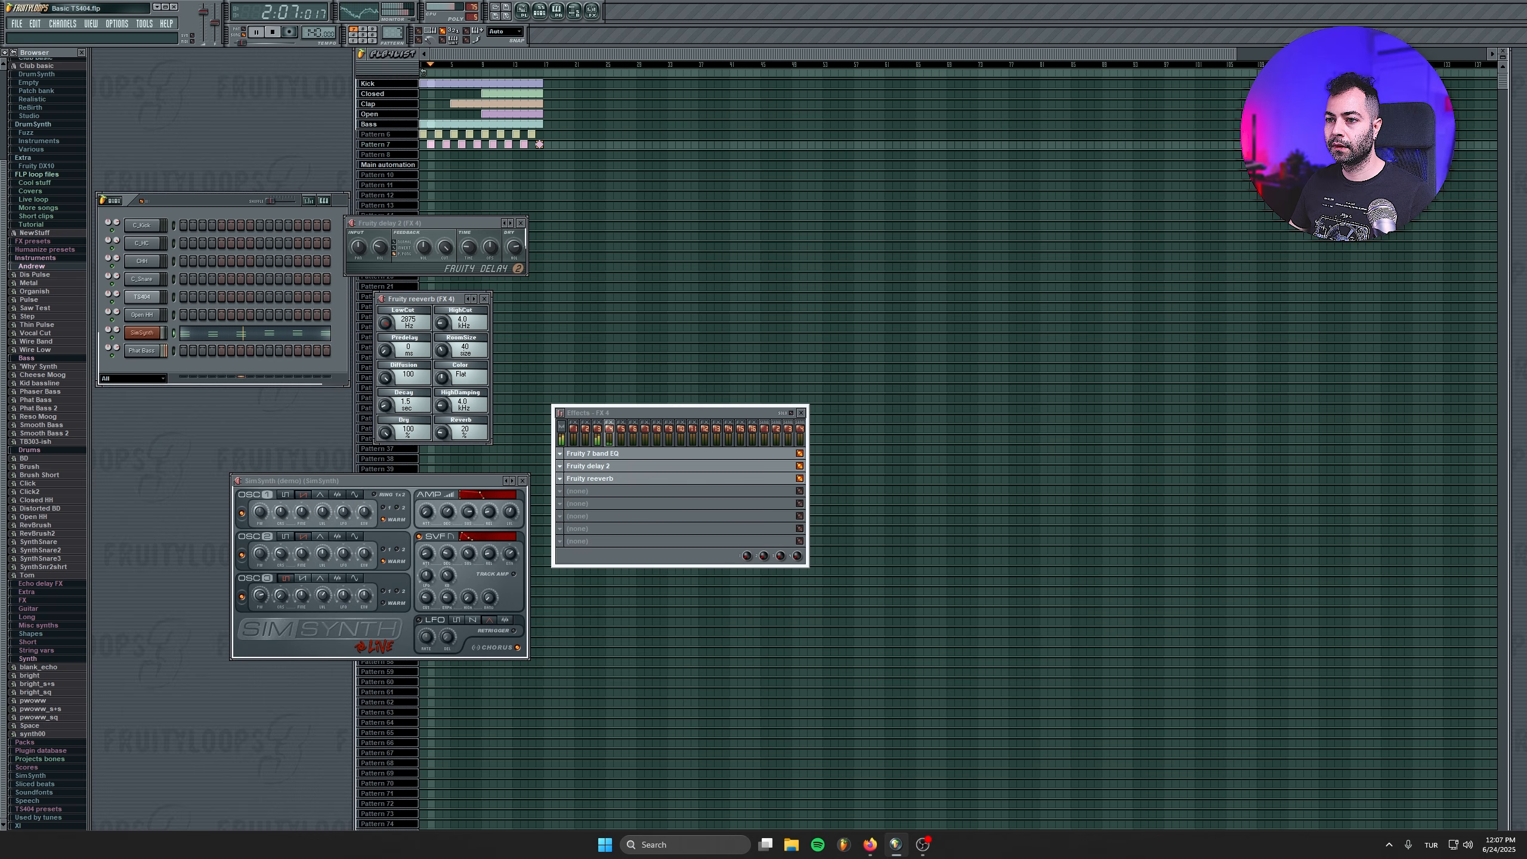
drag(385, 323, 385, 310)
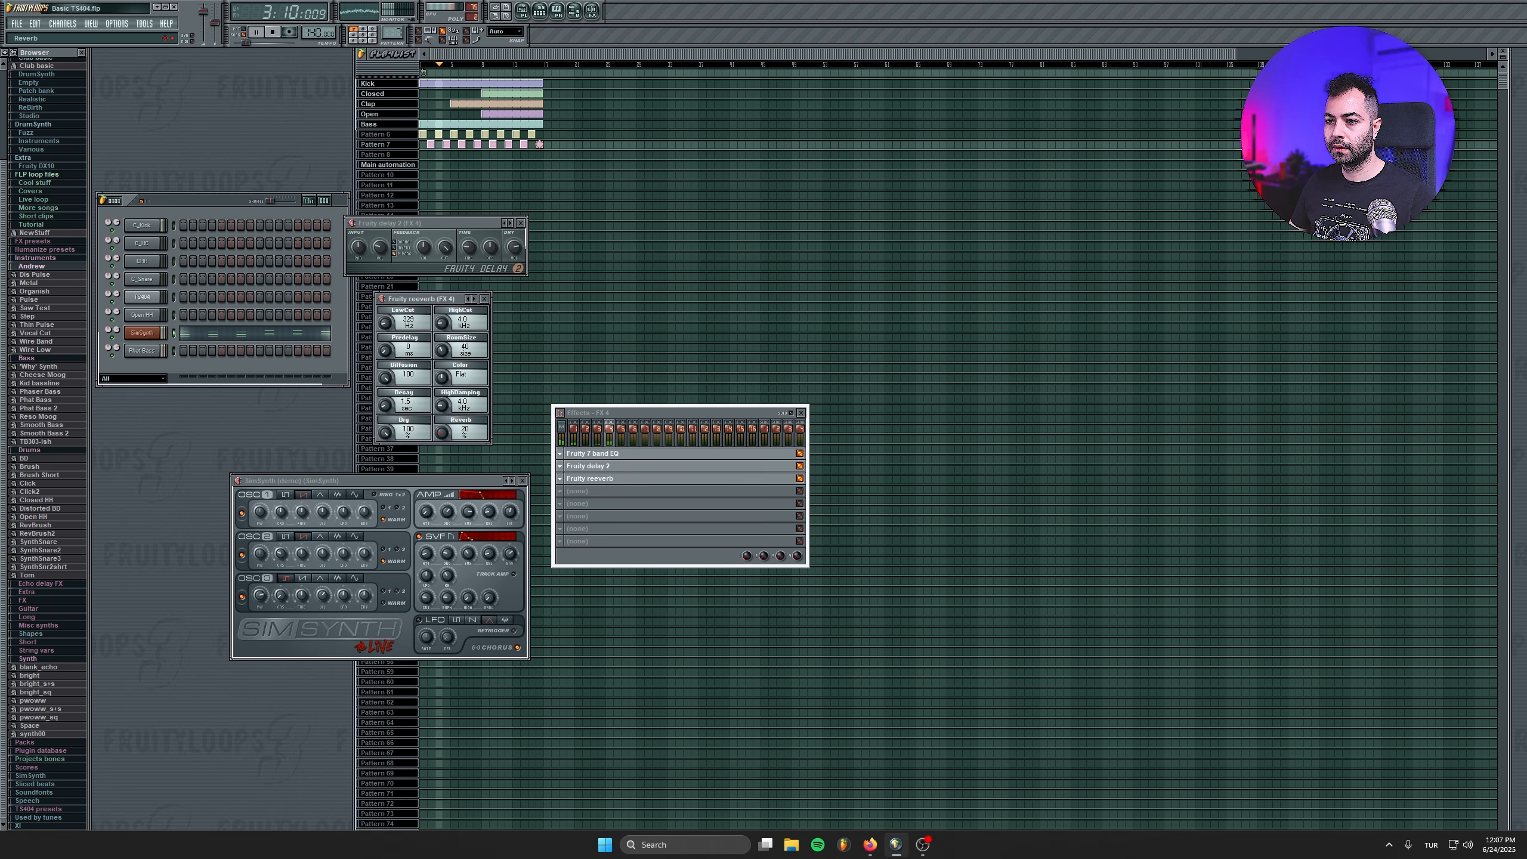
drag(442, 433, 443, 448)
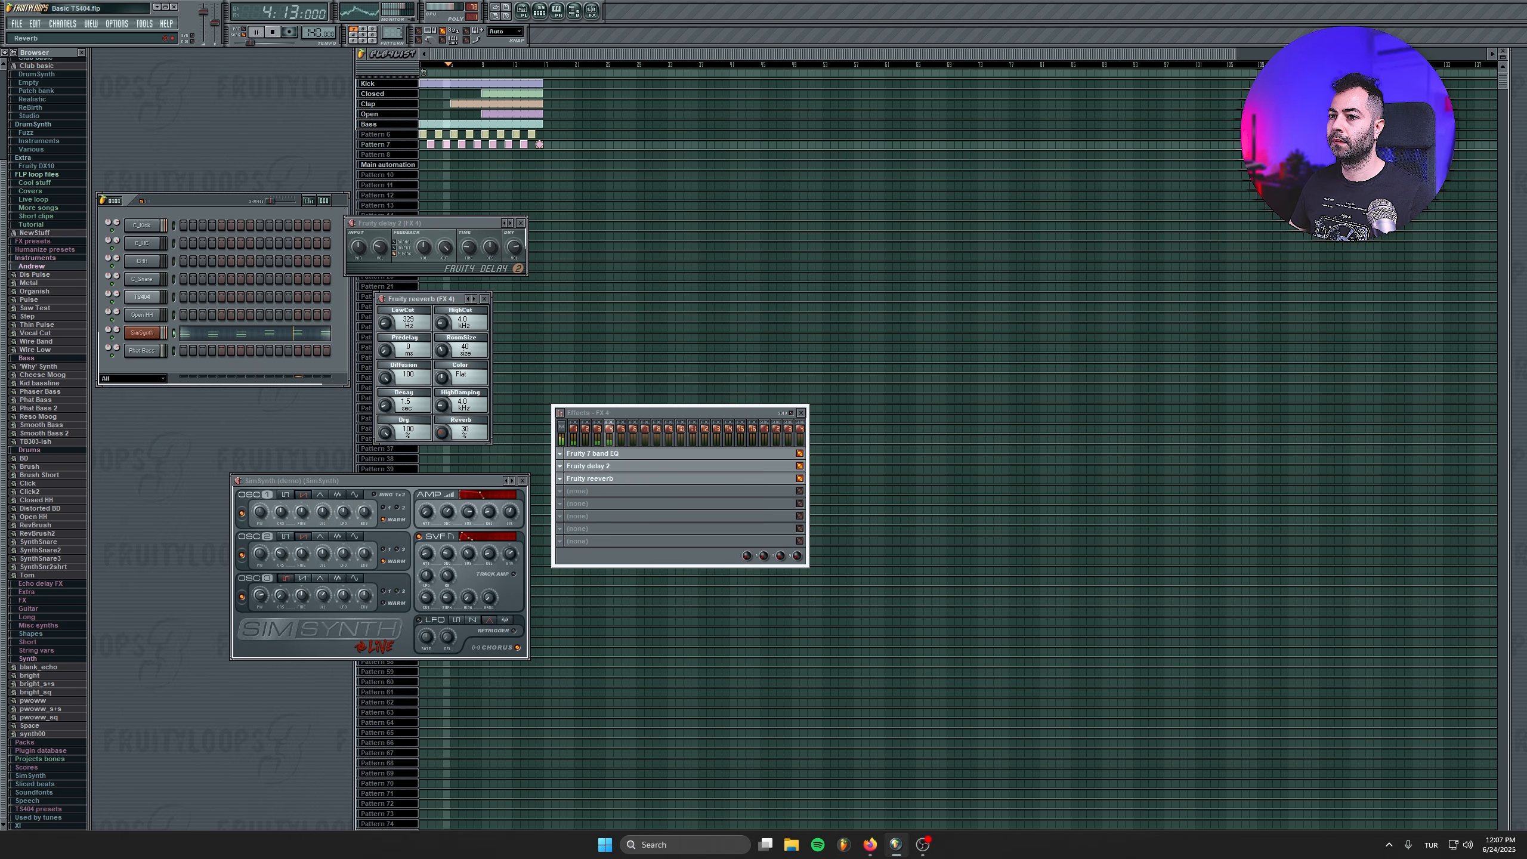
Readjust the delay's input volume, set the reverb level to 21%, and close the effect windows.
drag(381, 247, 381, 235)
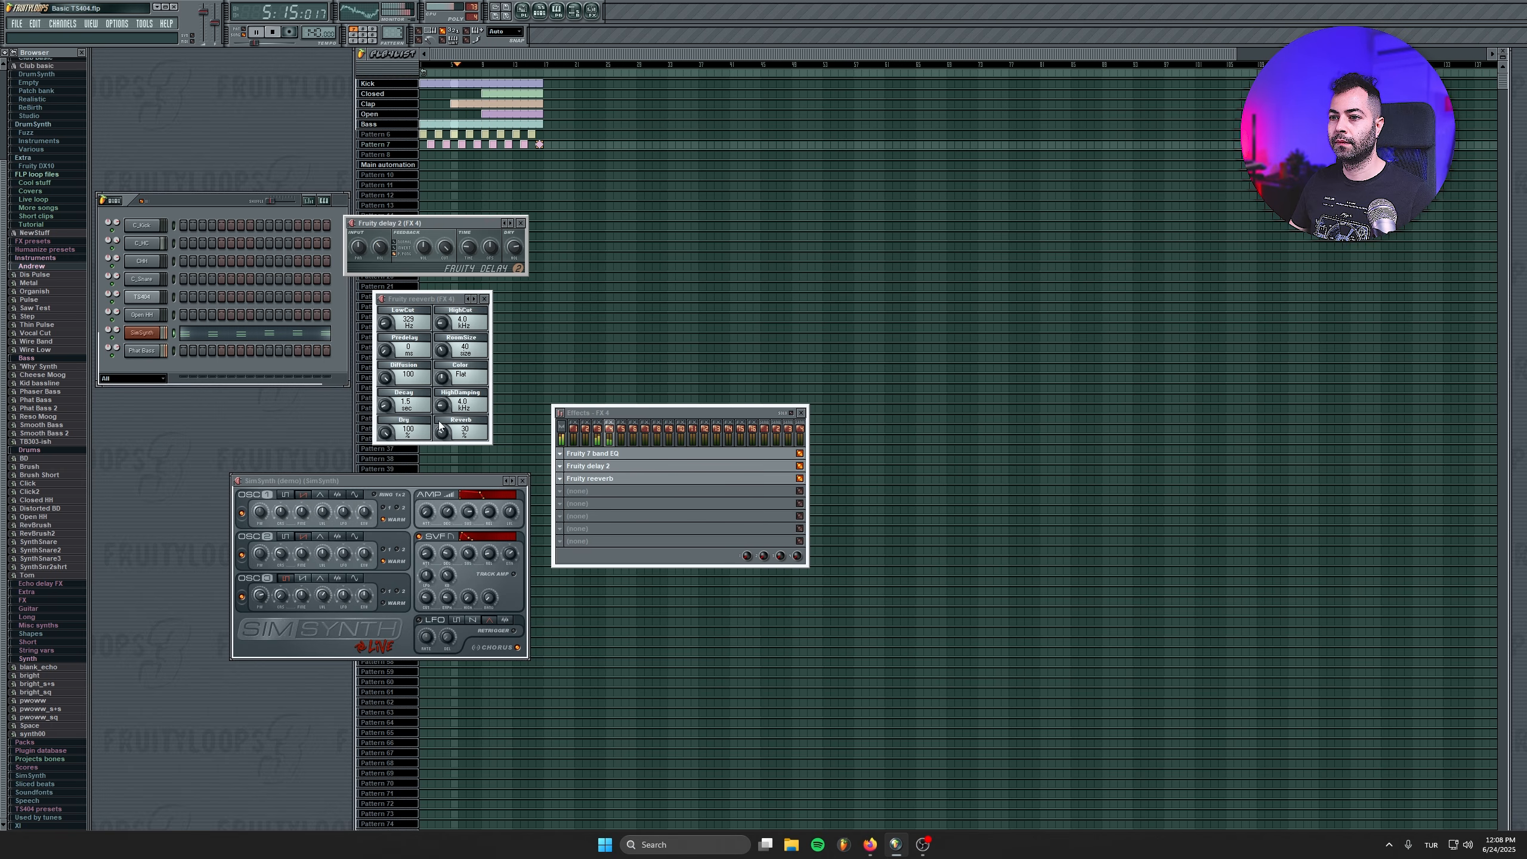
drag(440, 425, 440, 433)
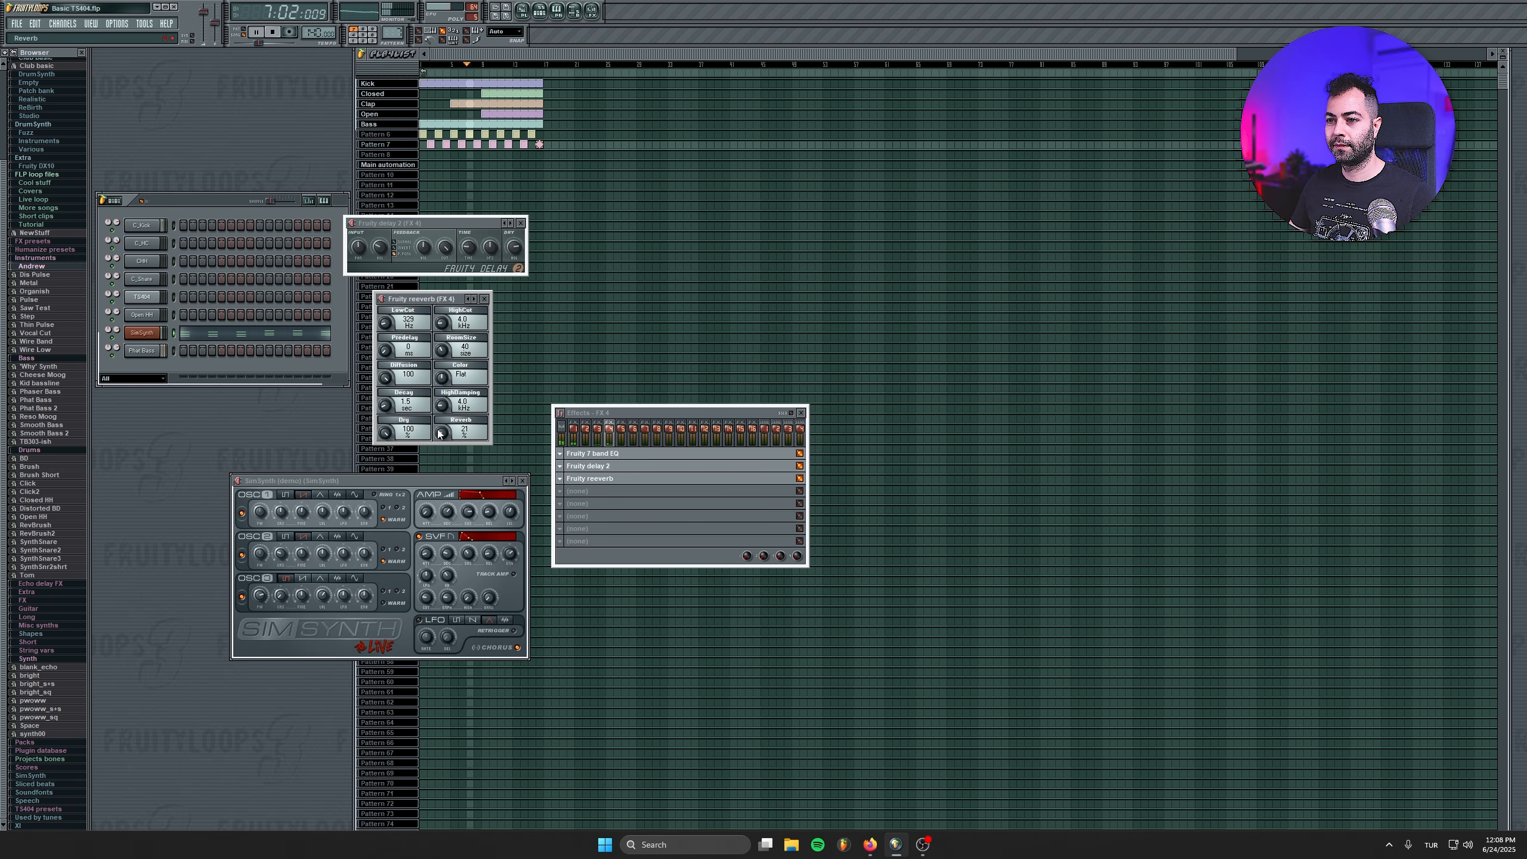
click(520, 224)
click(801, 413)
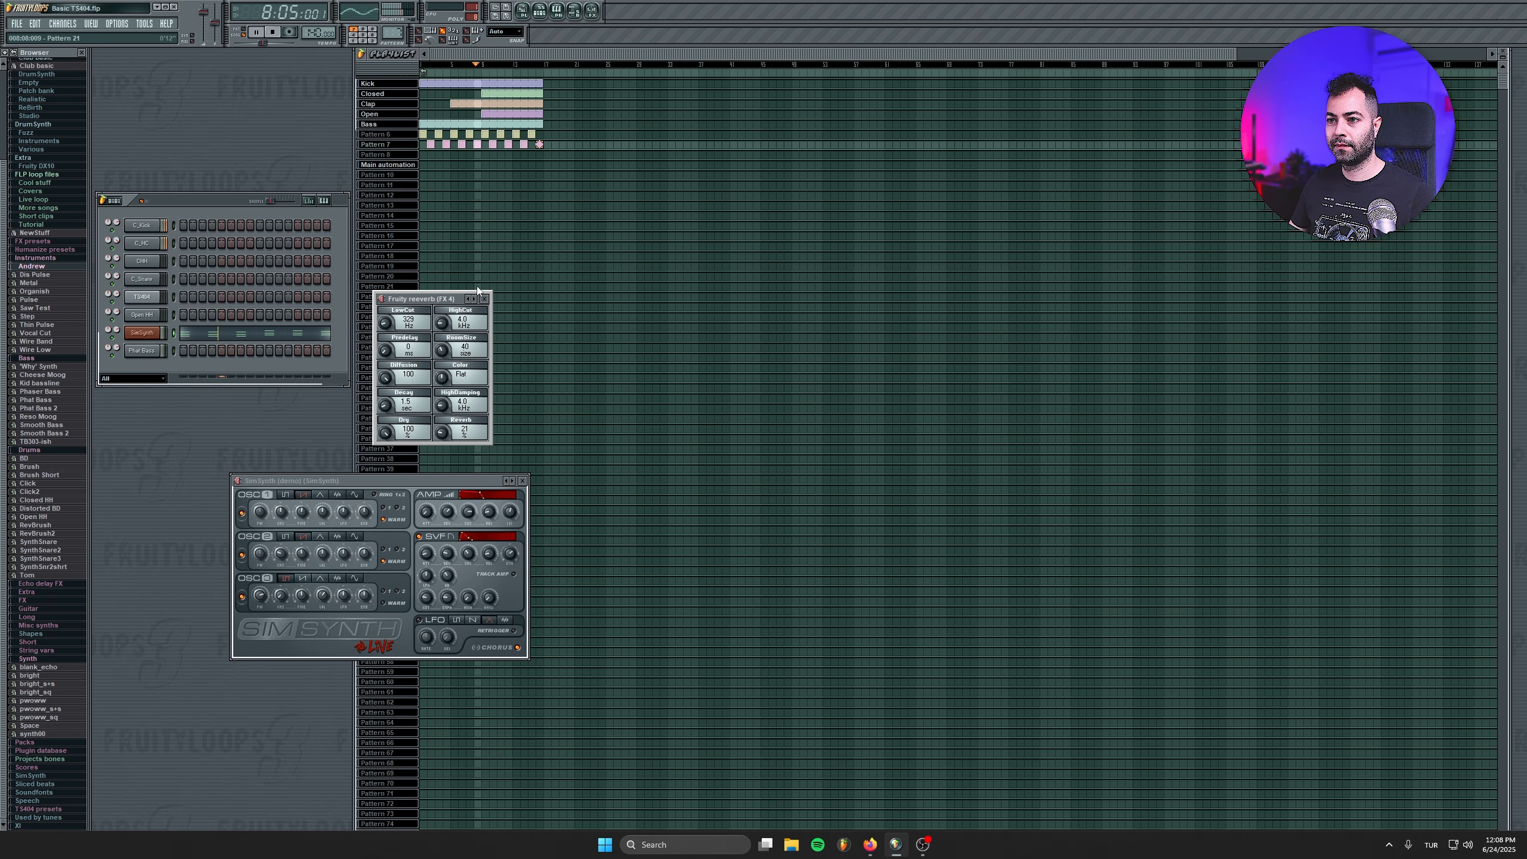
click(484, 298)
Cut the kick just before the closed hi-hat enters and play the transition.
right_click(473, 84)
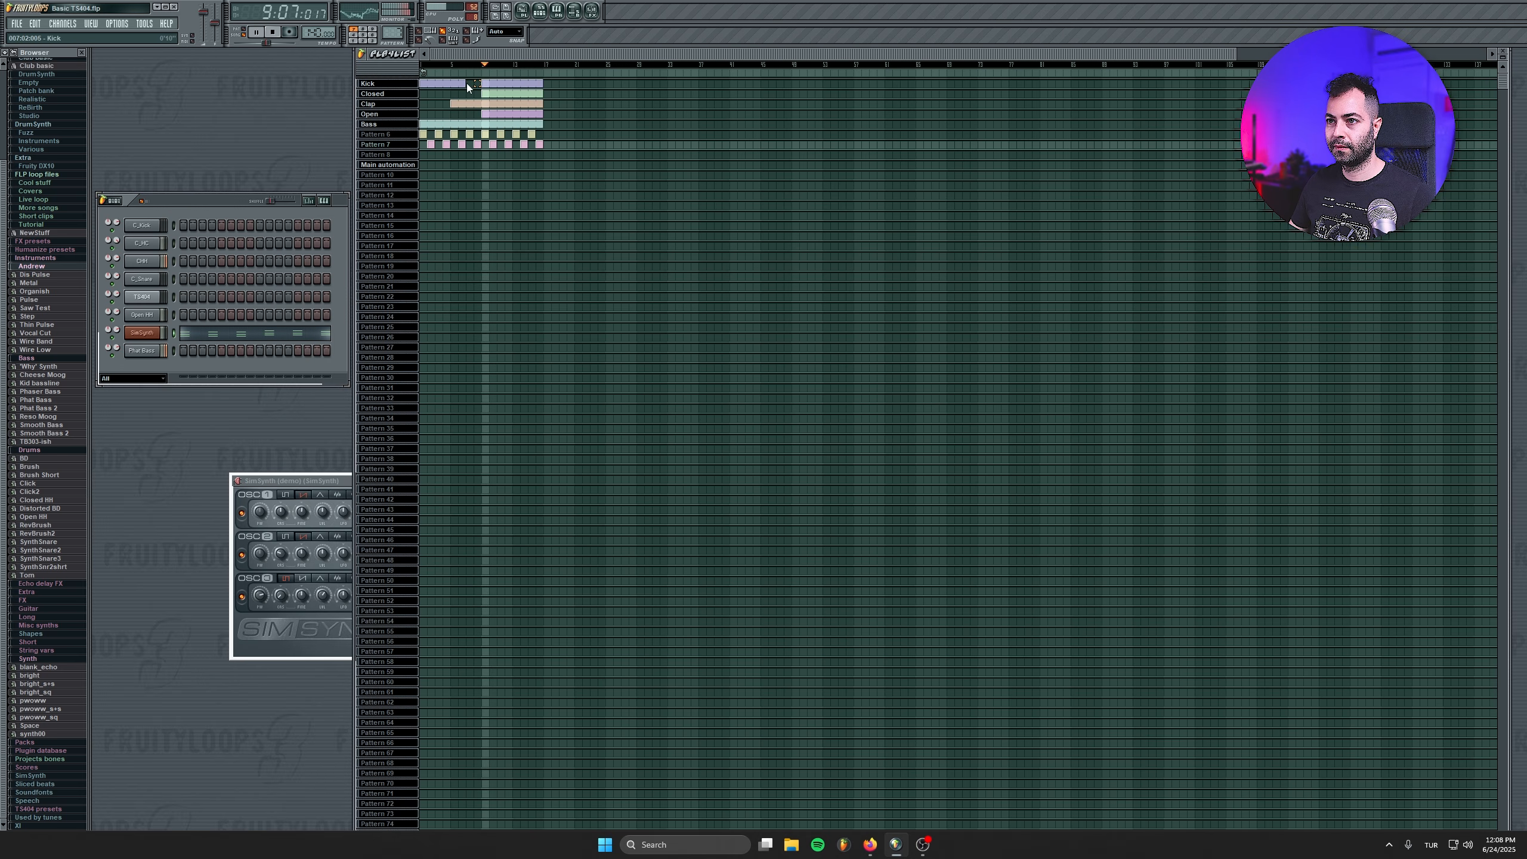
click(471, 64)
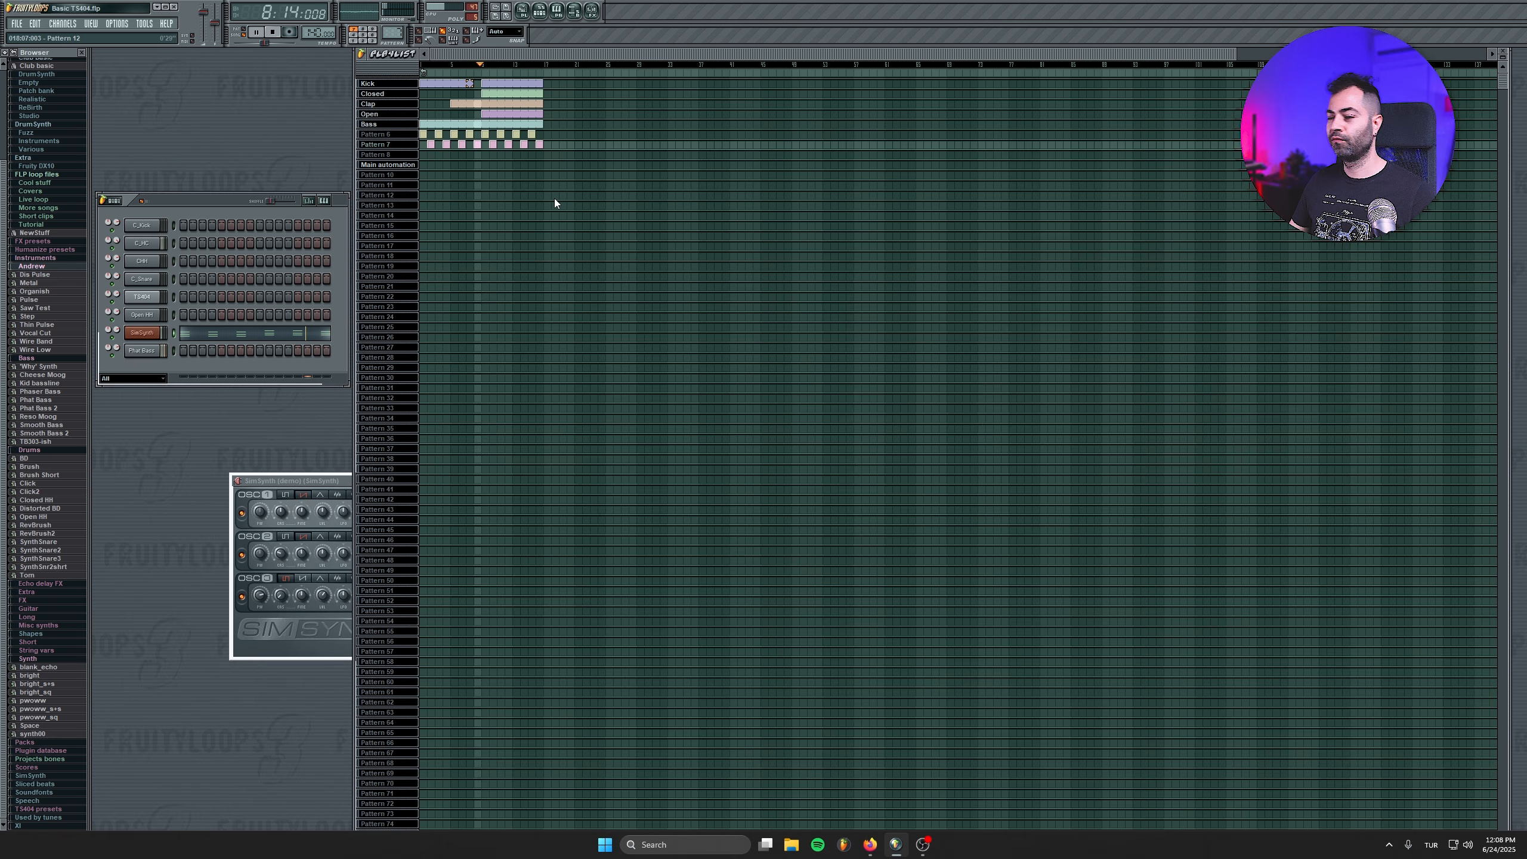
key(space)
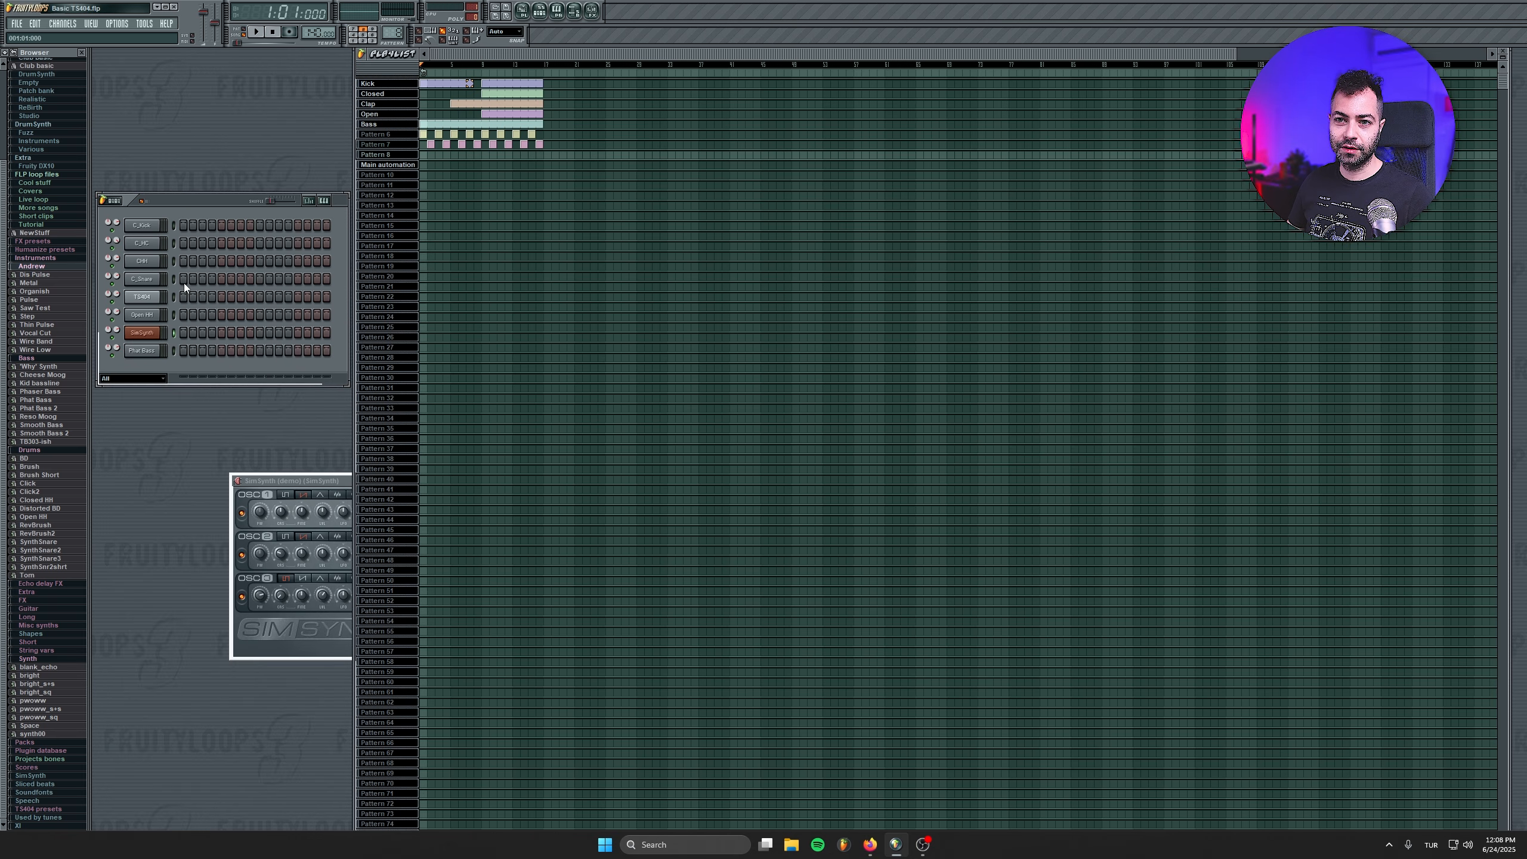
Fill all 16 snare steps in Pattern 8, place it in bar 8 of the playlist and play from just before it.
drag(184, 280, 352, 281)
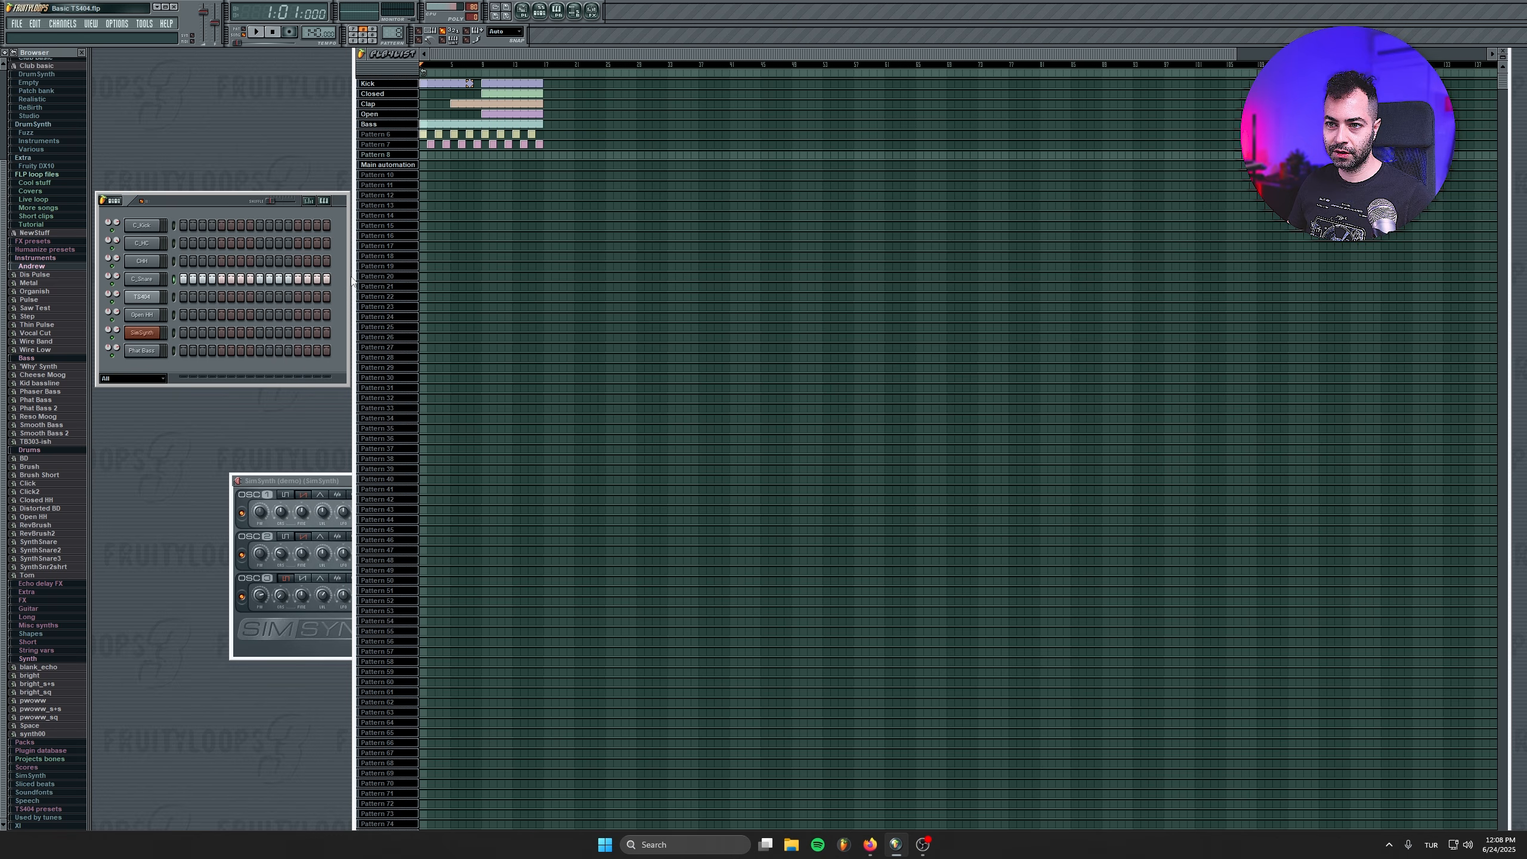
click(479, 153)
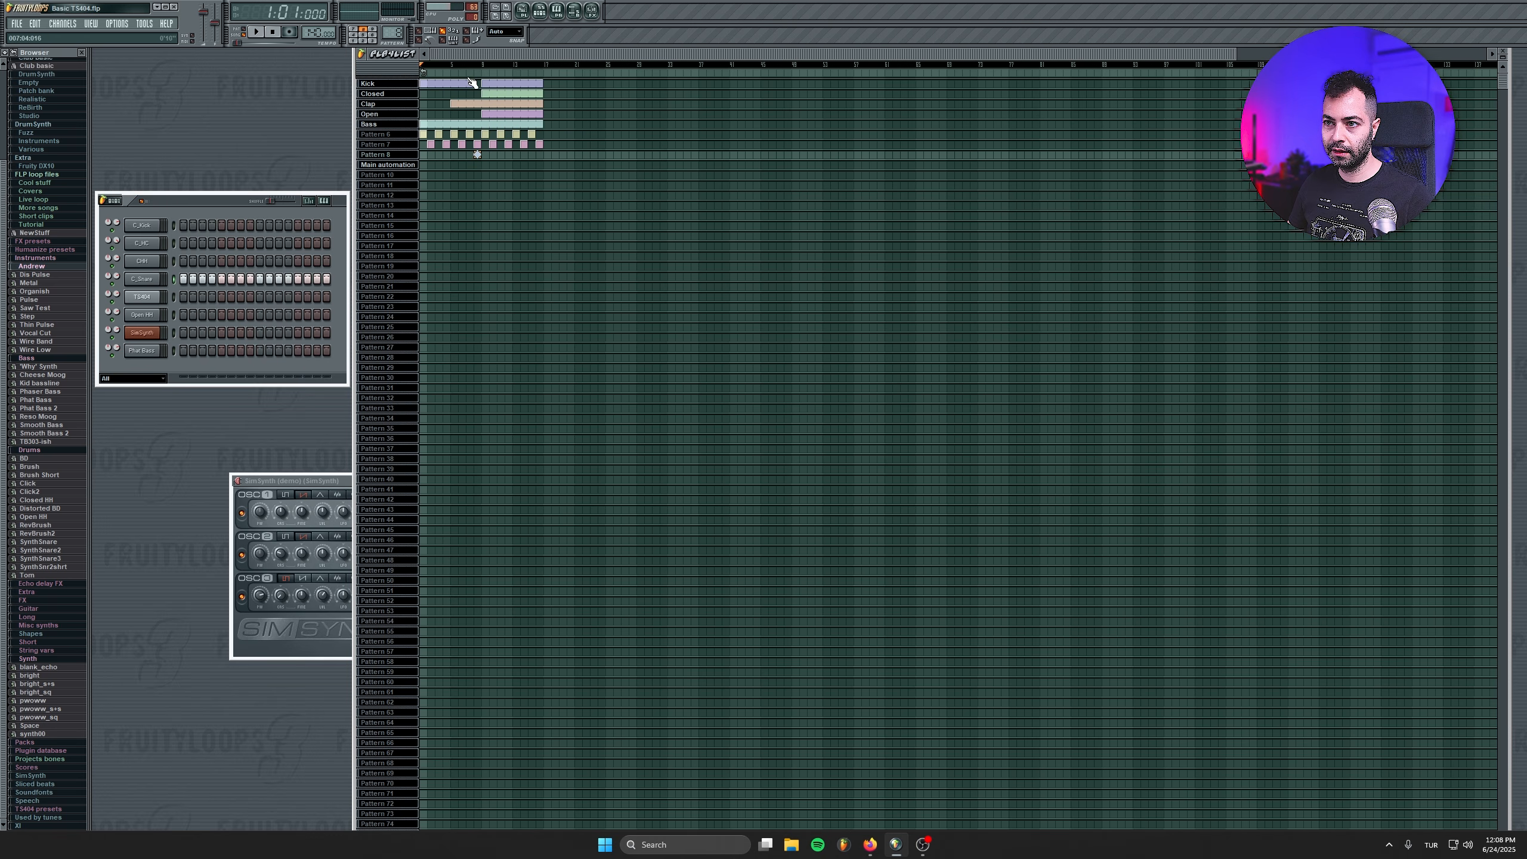
click(462, 65)
key(space)
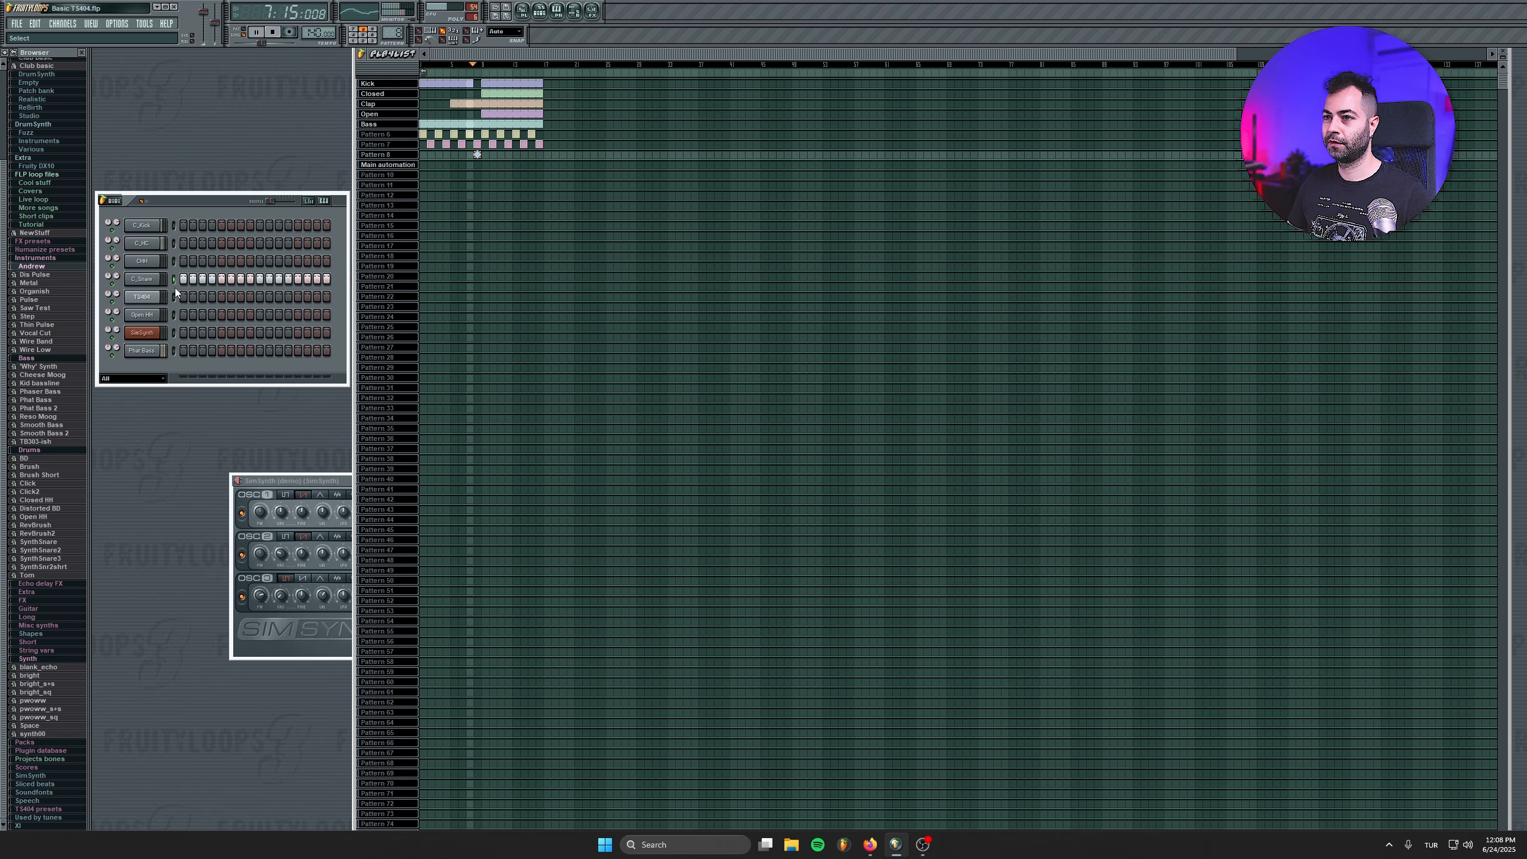
Turn off snare steps 14 and 16 in Pattern 8 and draw its step velocities as a rising ramp.
click(326, 279)
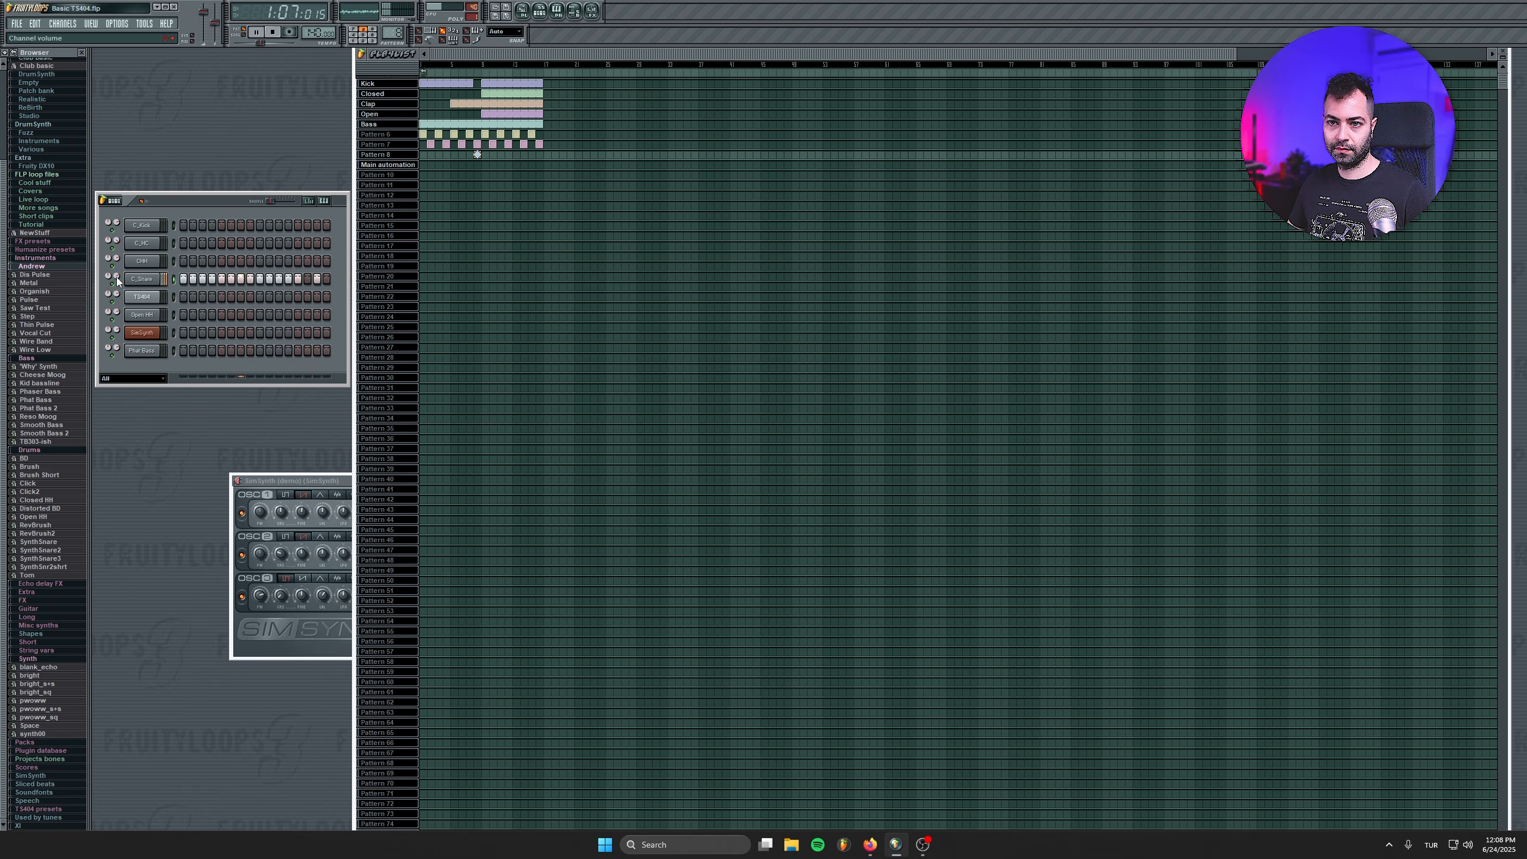
key(space)
click(313, 202)
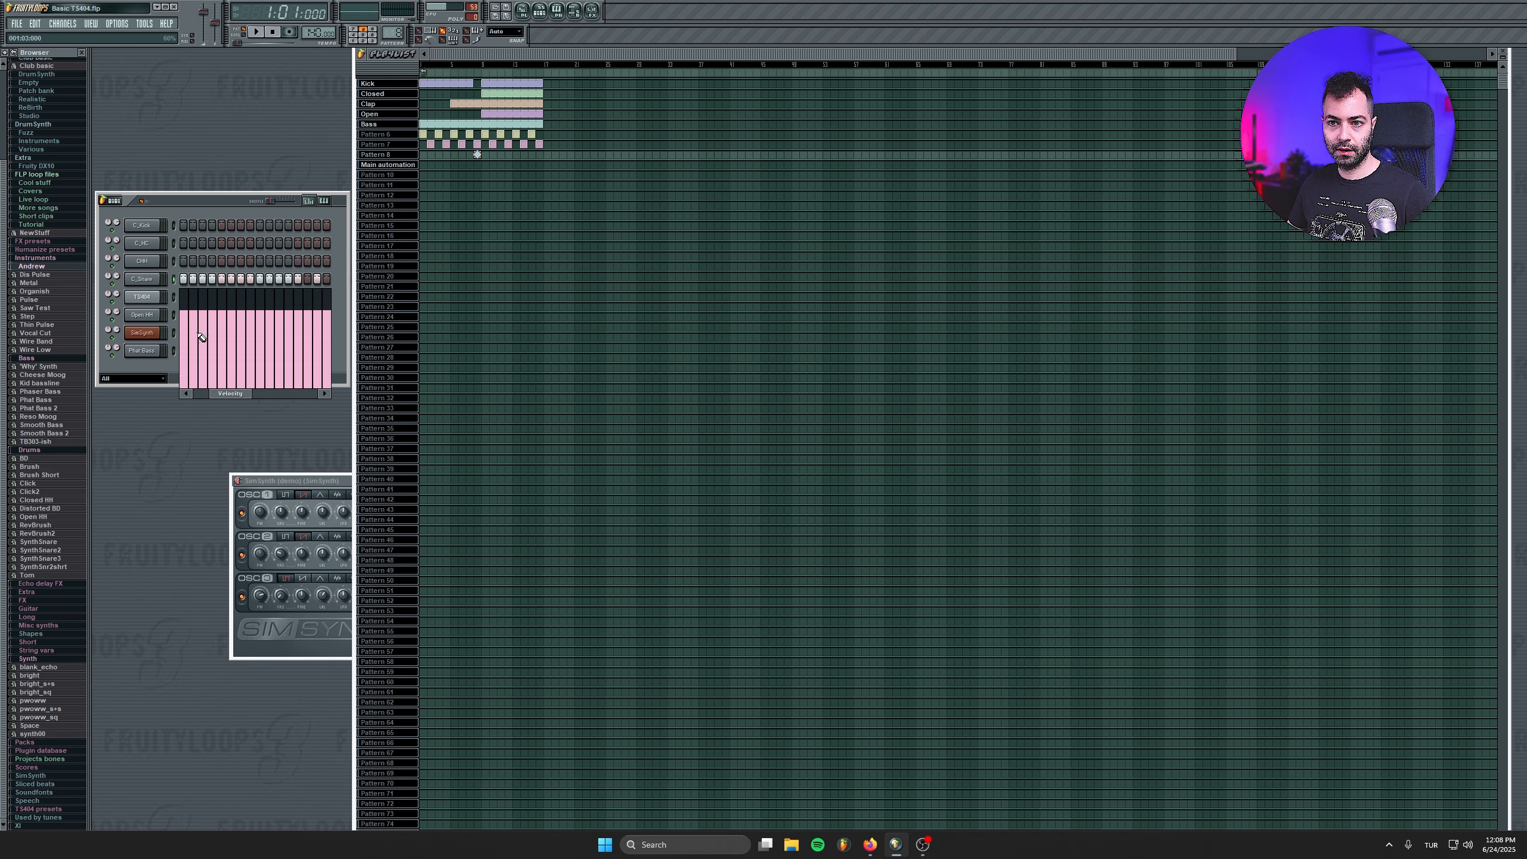
drag(186, 367, 327, 320)
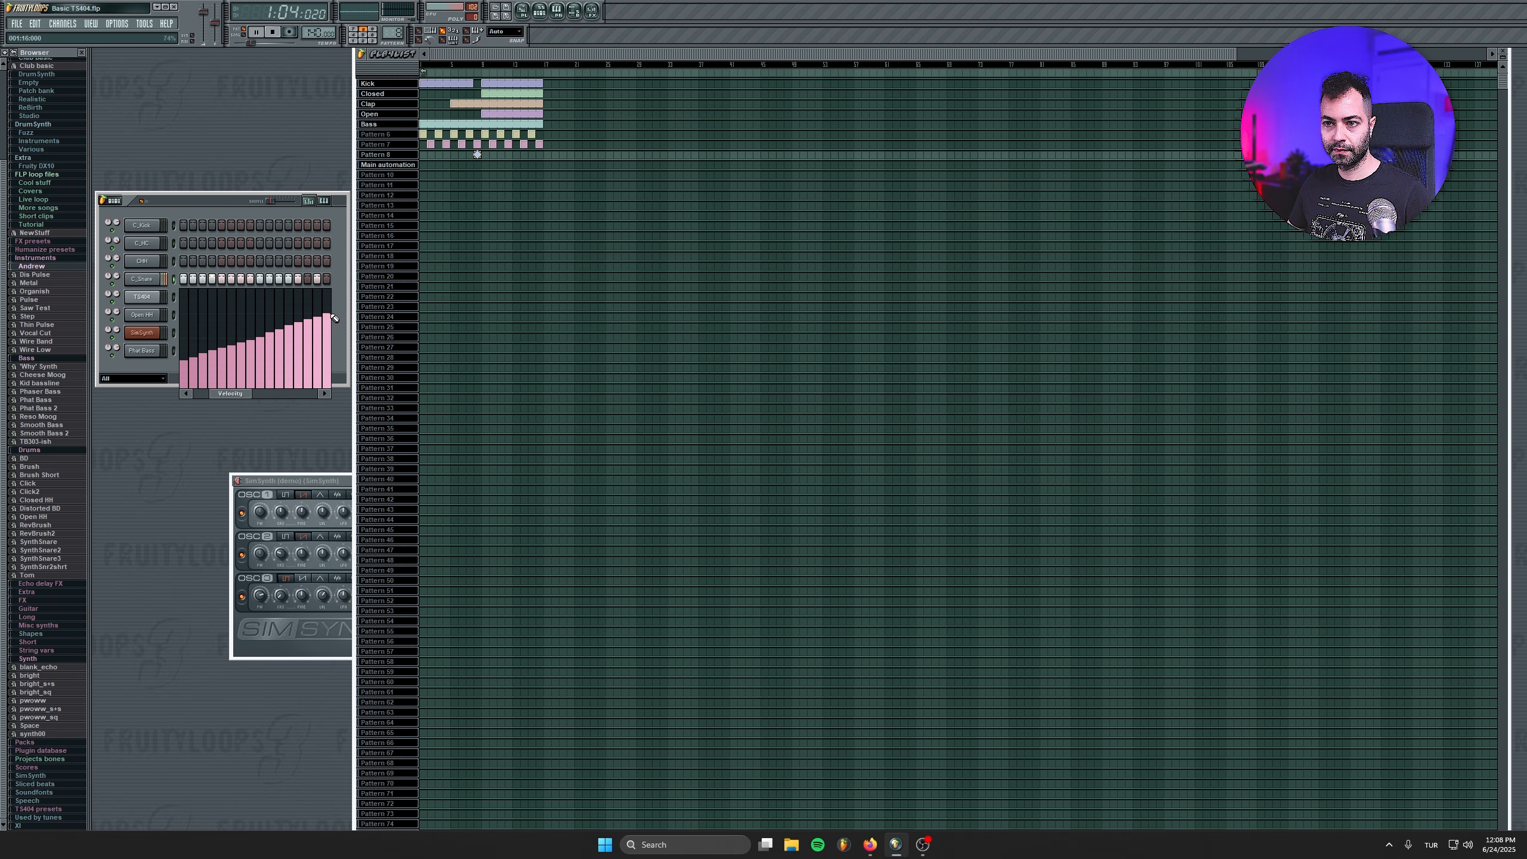
Add hits on steps 13 and 15 of Pattern 8's second channel and play the fill in song mode.
click(312, 203)
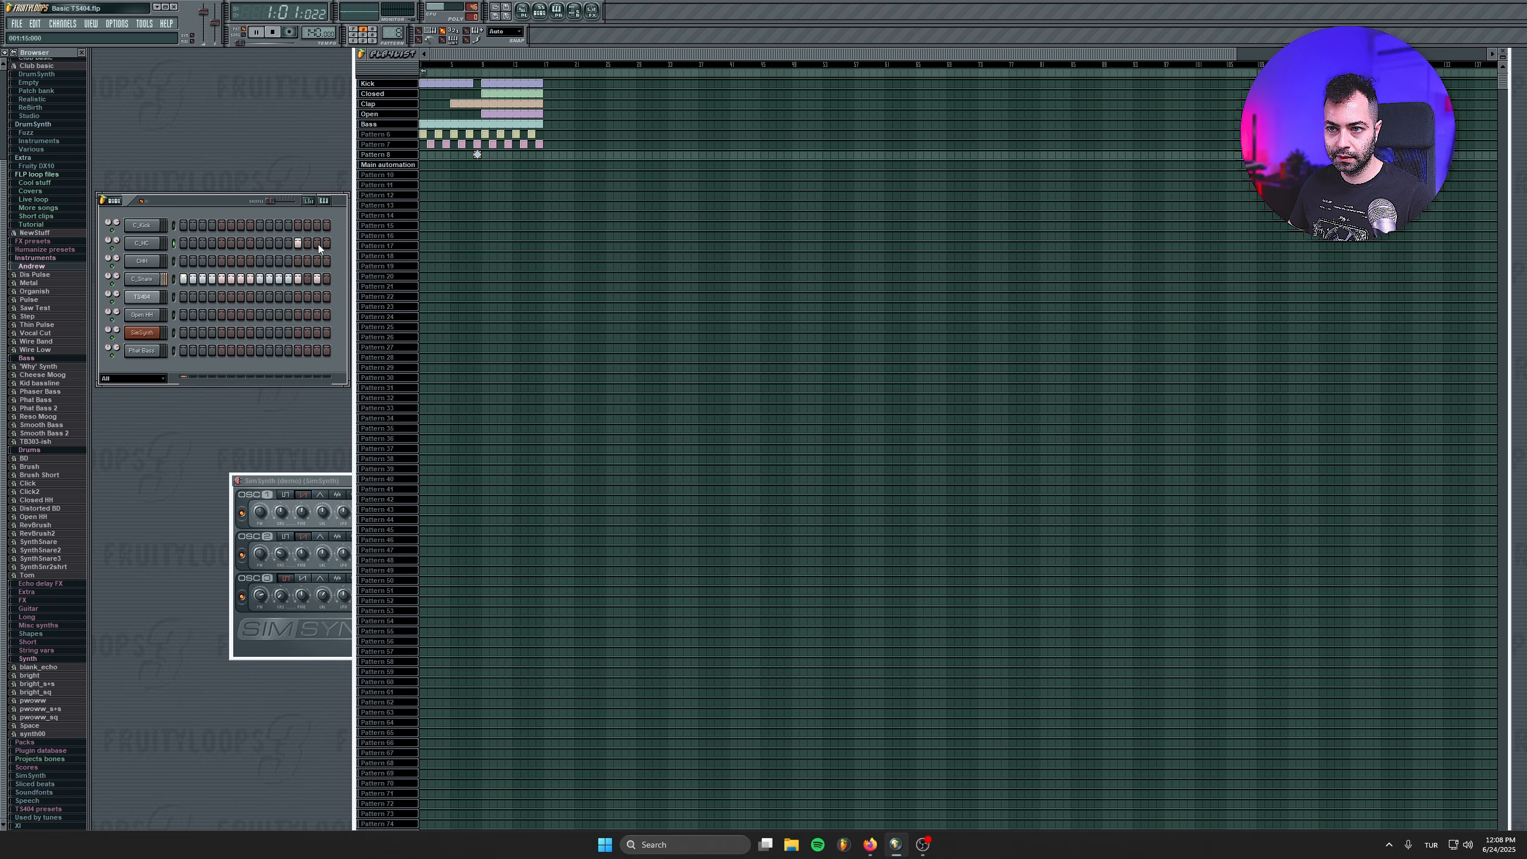
key(space)
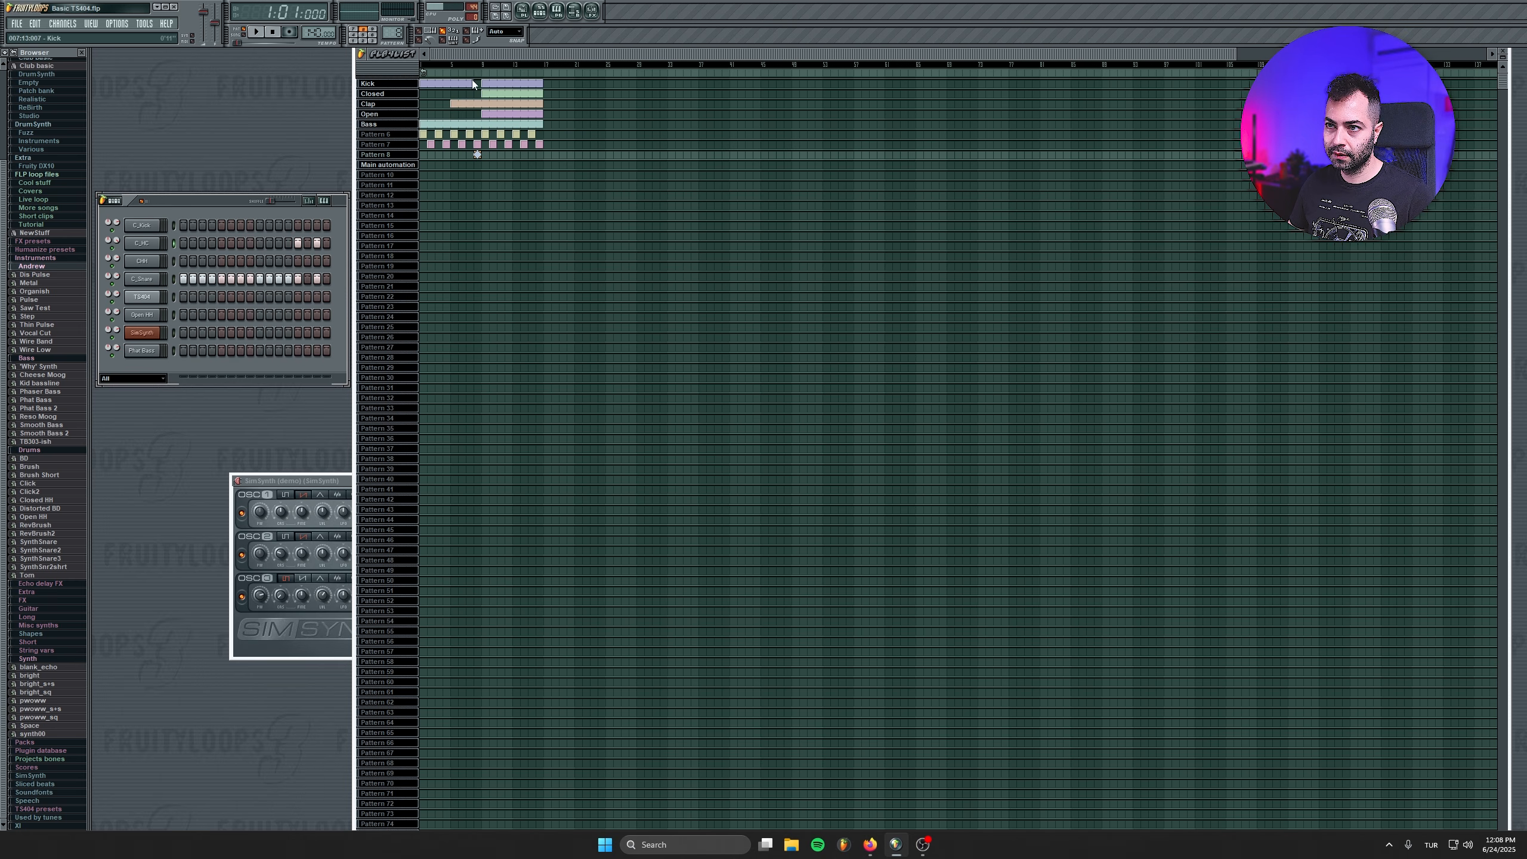
click(243, 35)
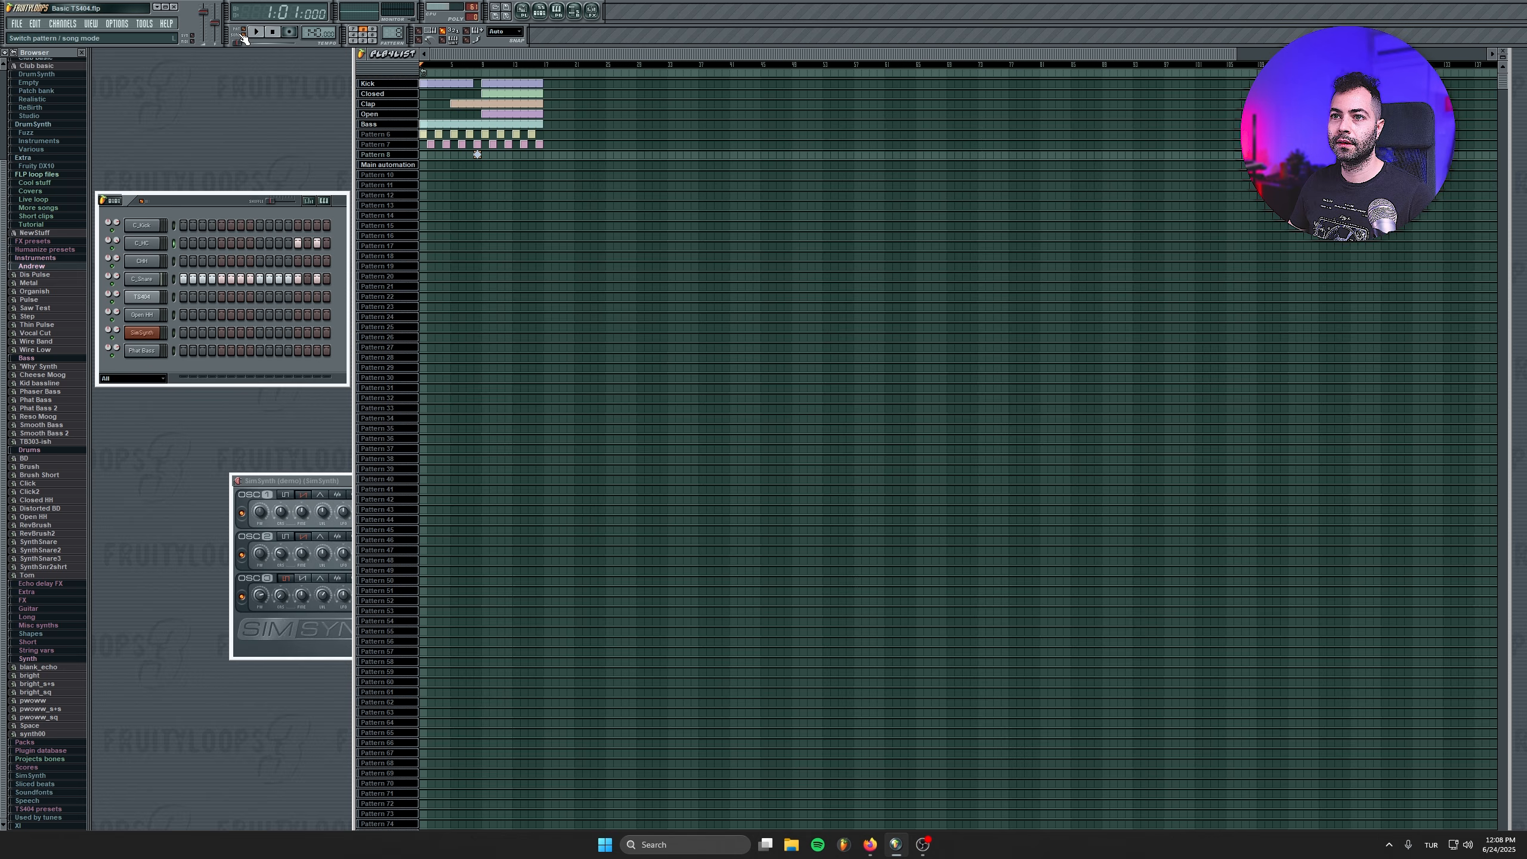
click(469, 66)
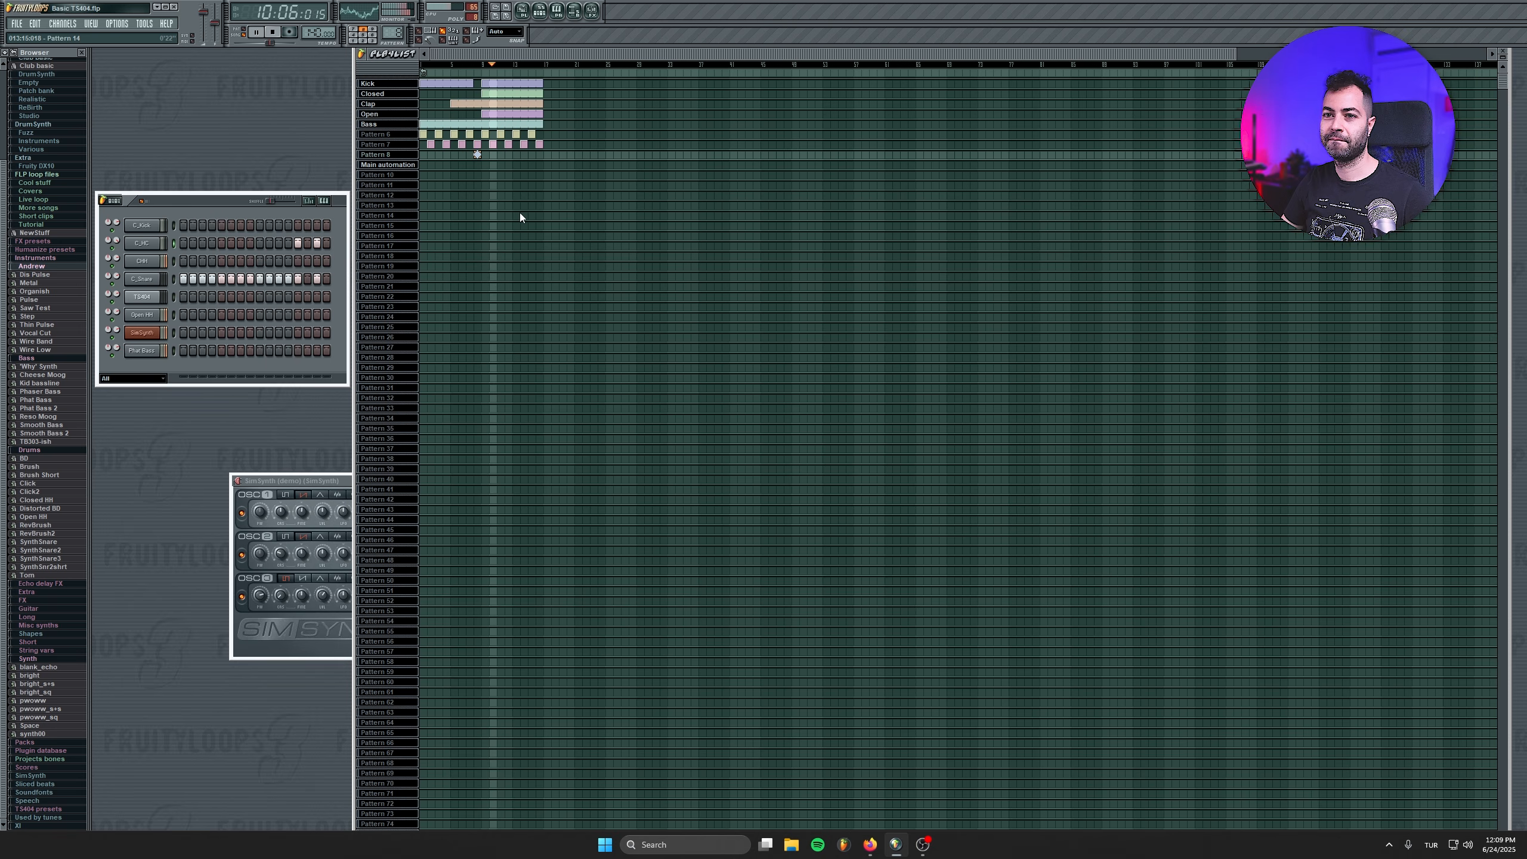
Adjust the velocities of the hits on steps 13 and 15 in Pattern 8 and stop playback.
click(310, 201)
drag(299, 287, 318, 288)
click(309, 201)
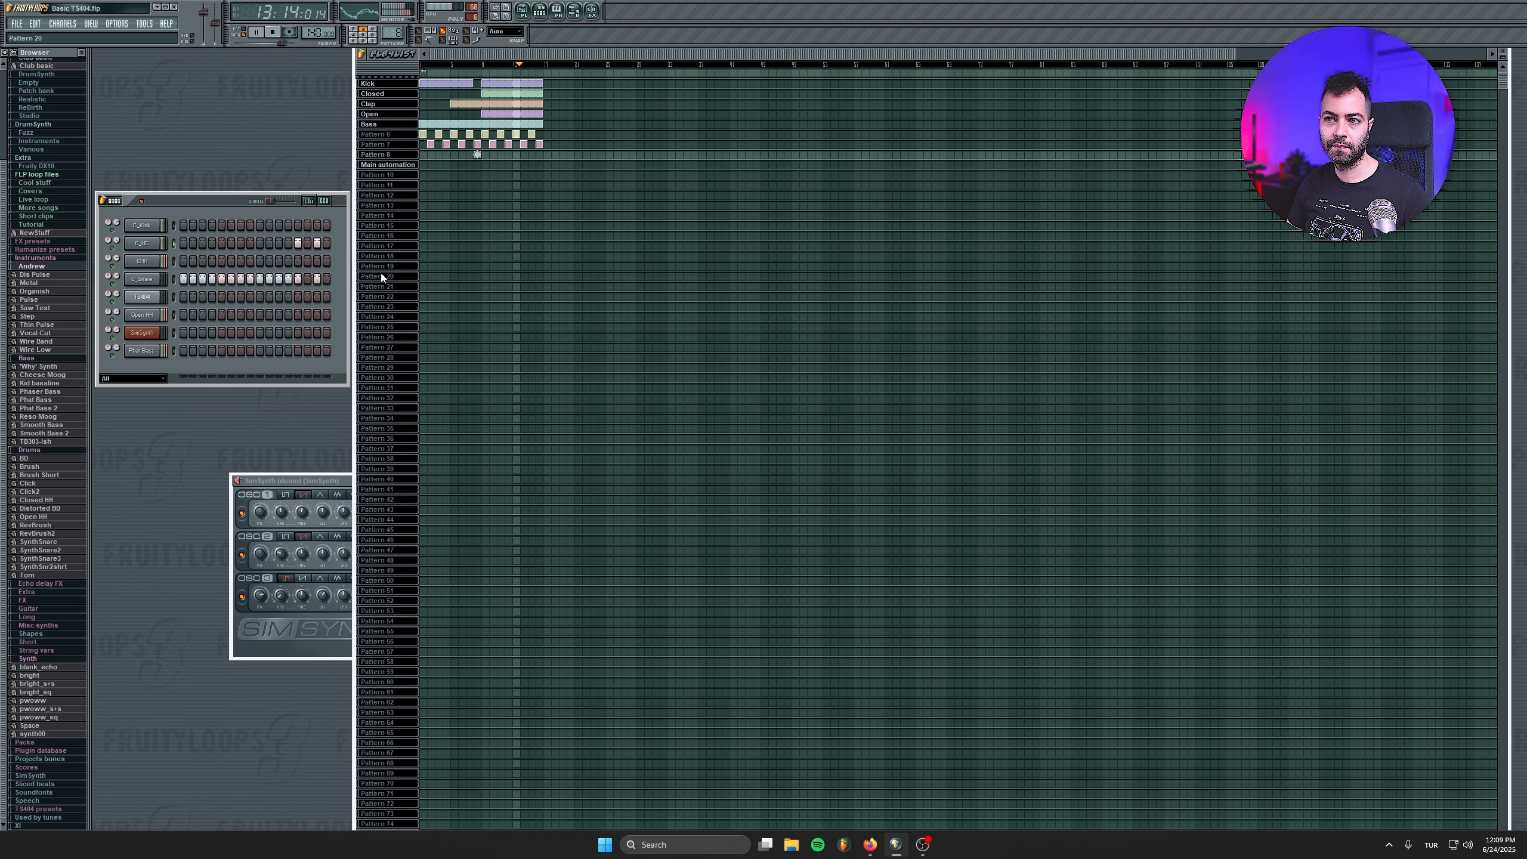
key(space)
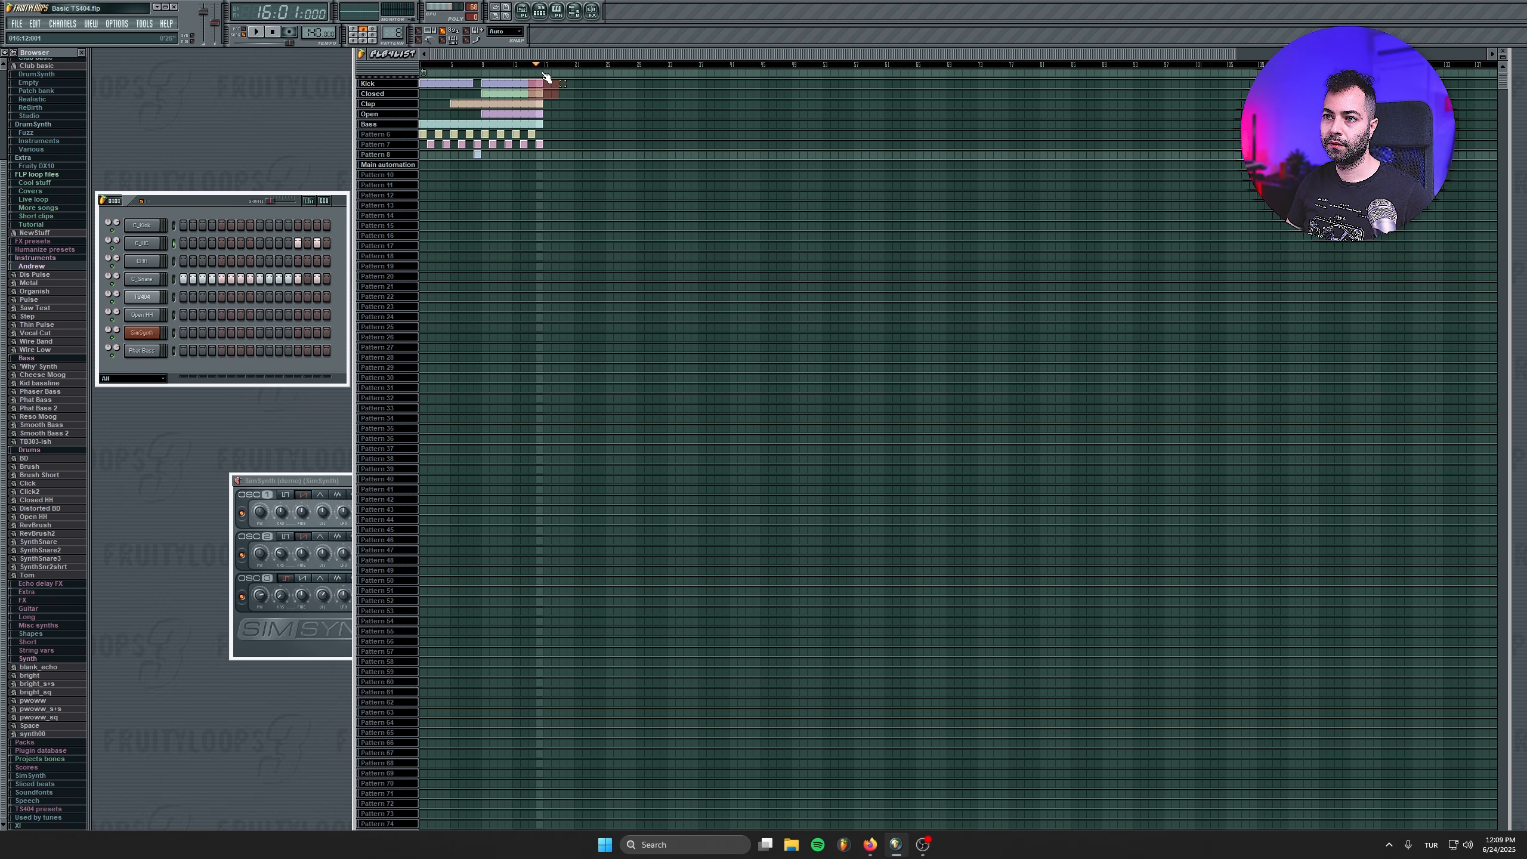
Copy playlist bars 9 to 16 and paste them at the end of the arrangement, lining up the pasted section.
click(542, 71)
drag(484, 74, 539, 72)
key(ctrl+c)
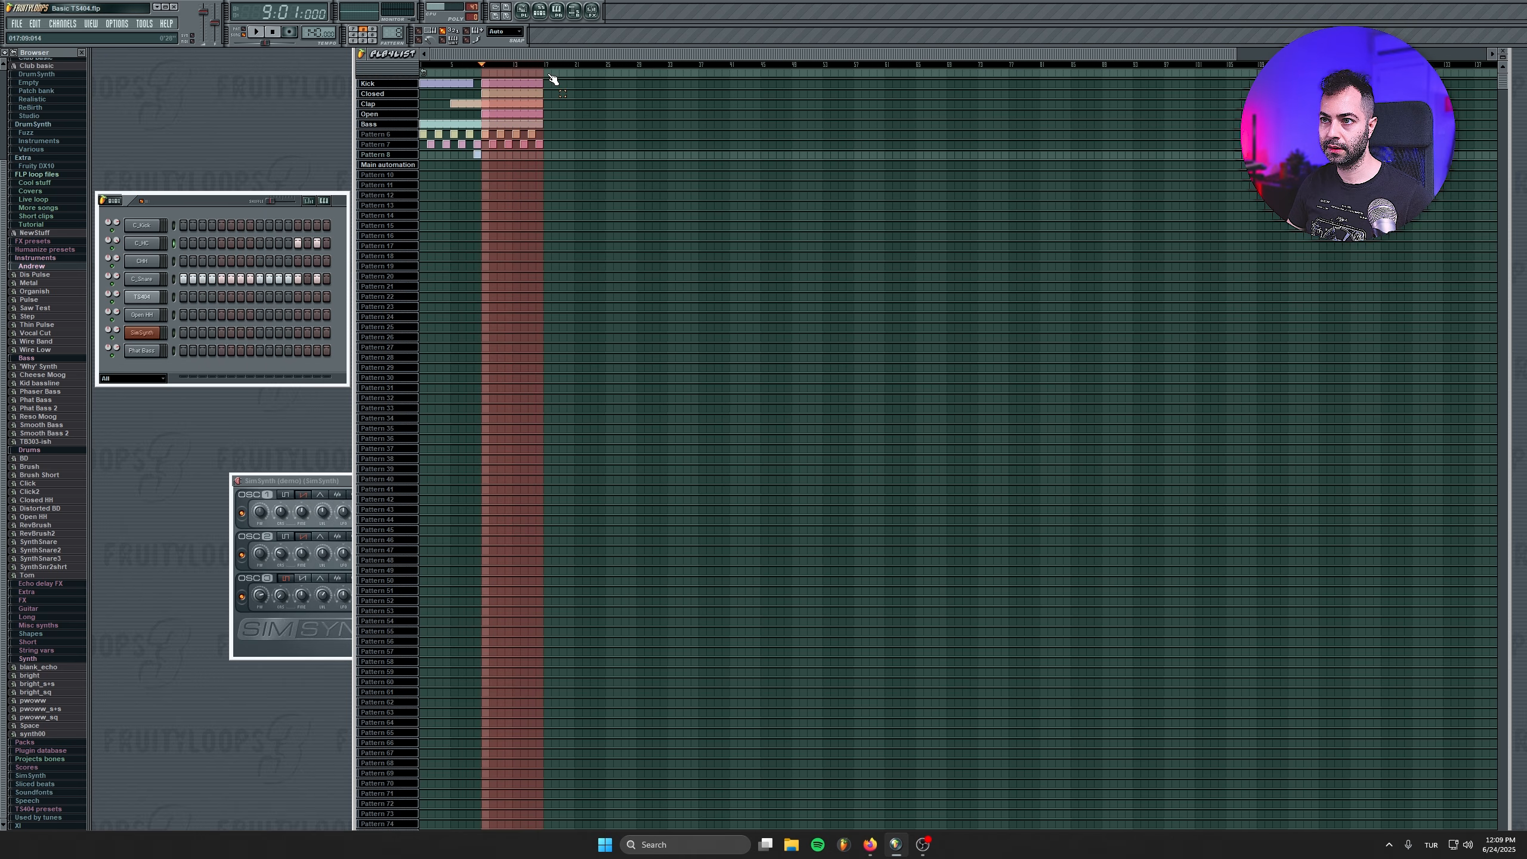
click(550, 75)
key(ctrl+v)
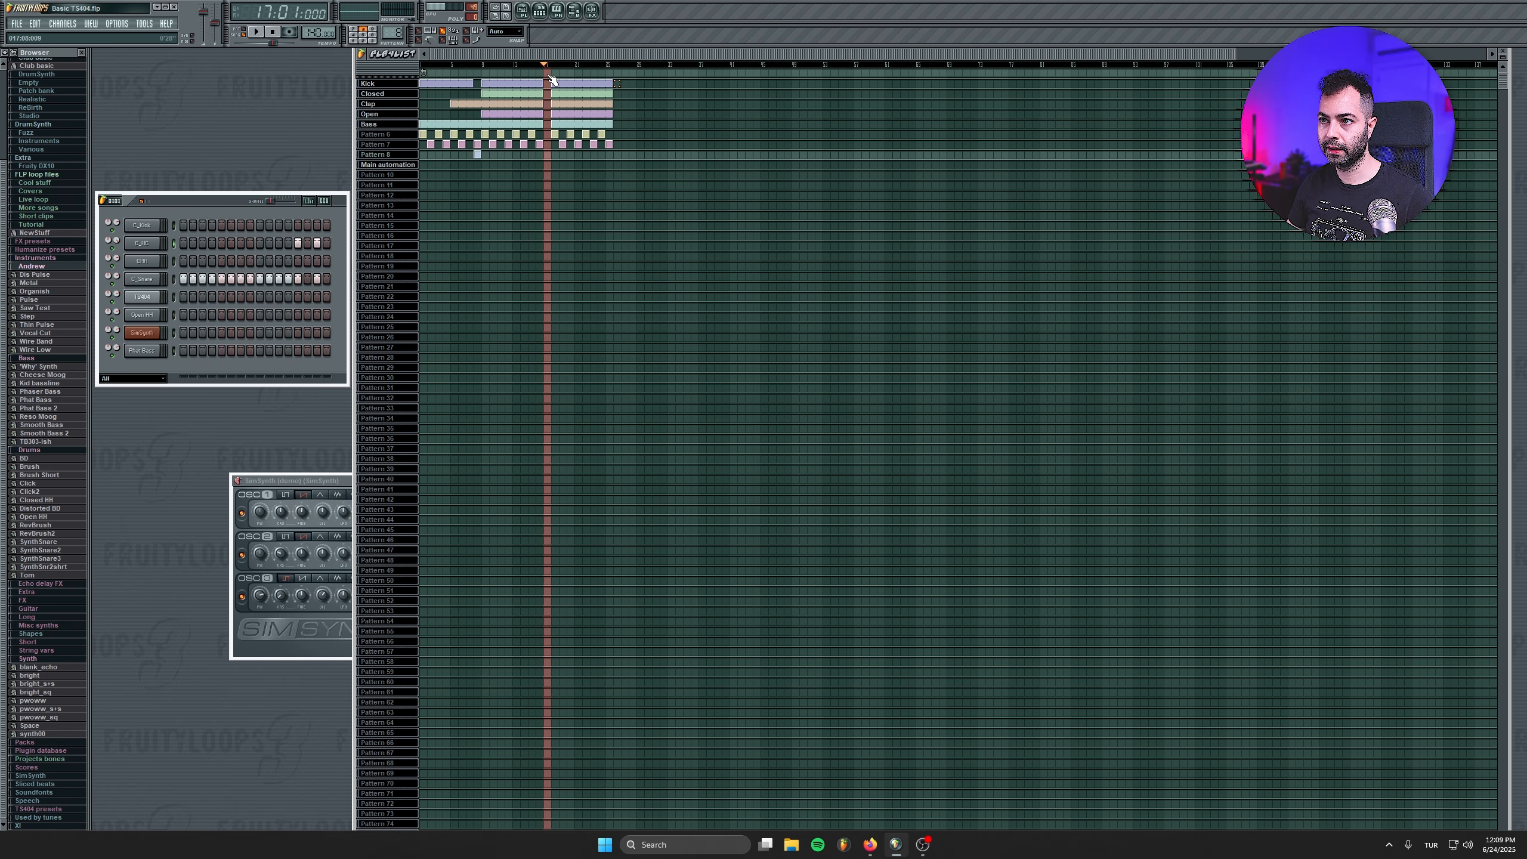
click(542, 75)
key(ctrl+v)
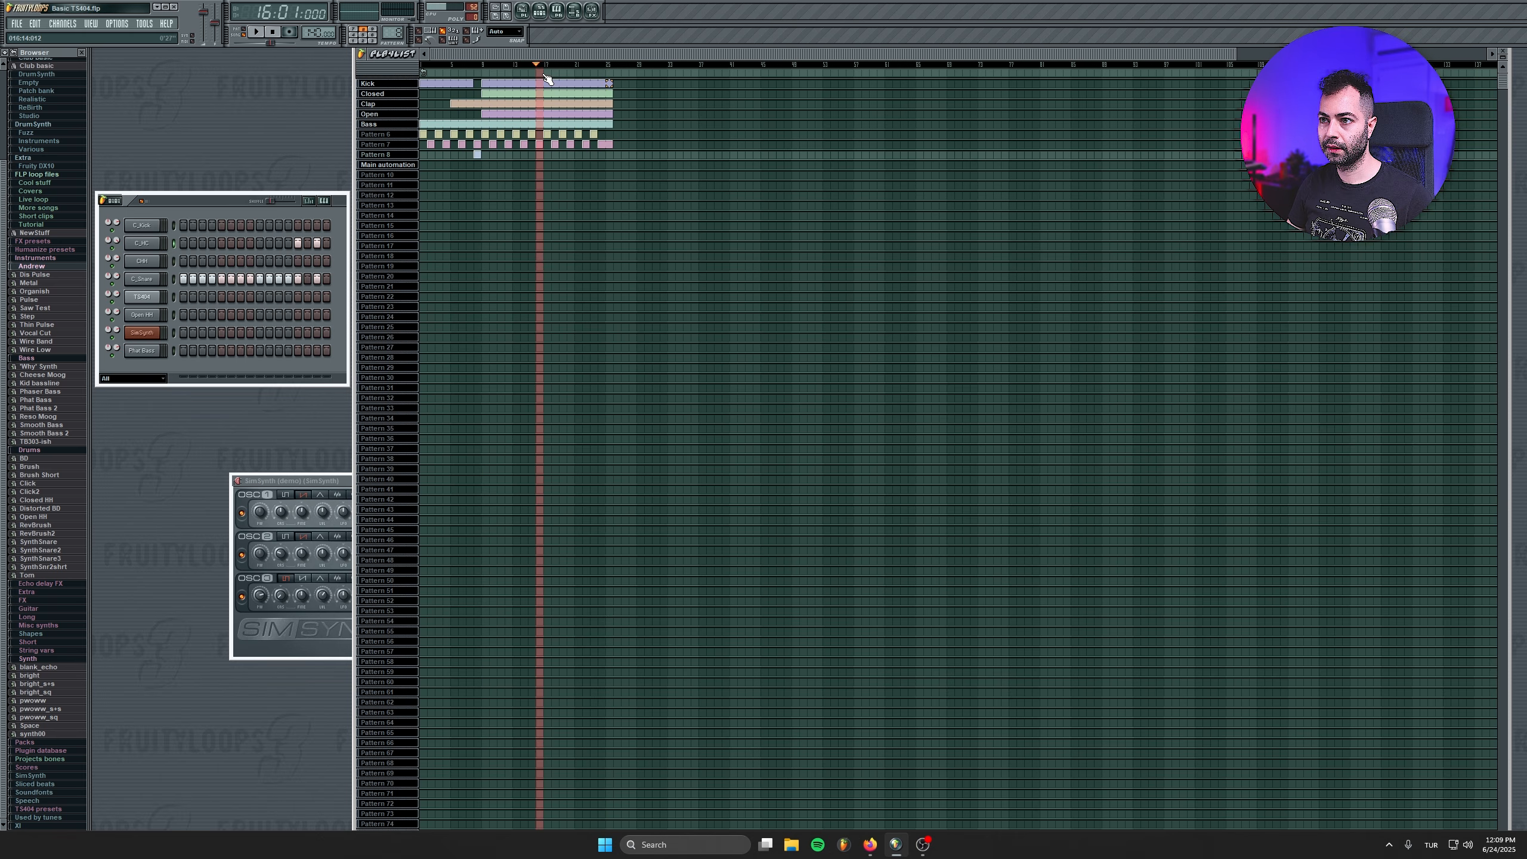
During song playback, replace the Pattern 7 block in bar 25 with a Pattern 6 block and move playback to around bar 8.
key(space)
right_click(608, 144)
click(611, 135)
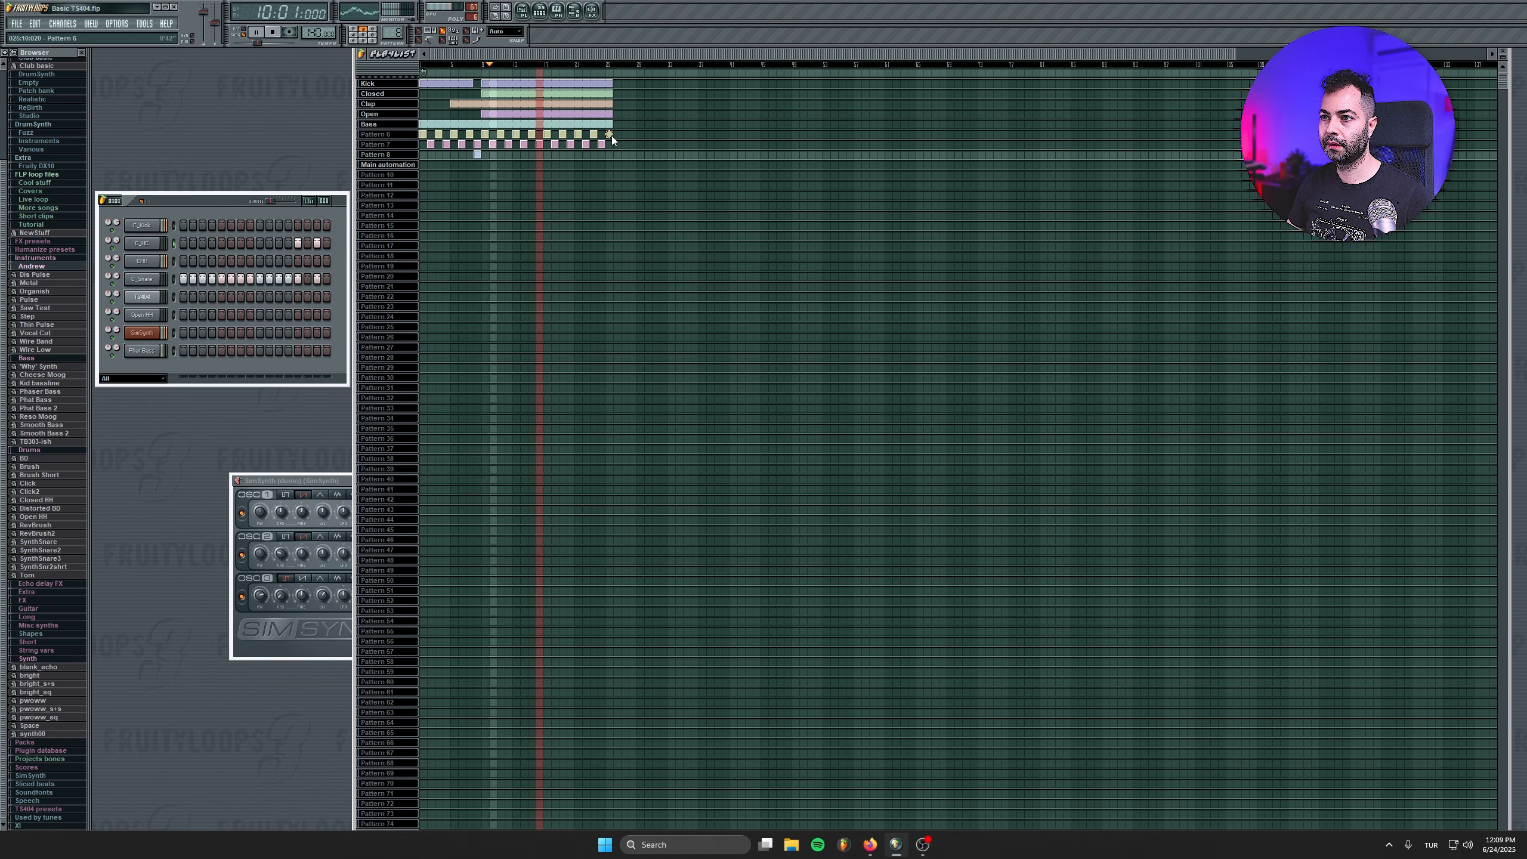
click(481, 65)
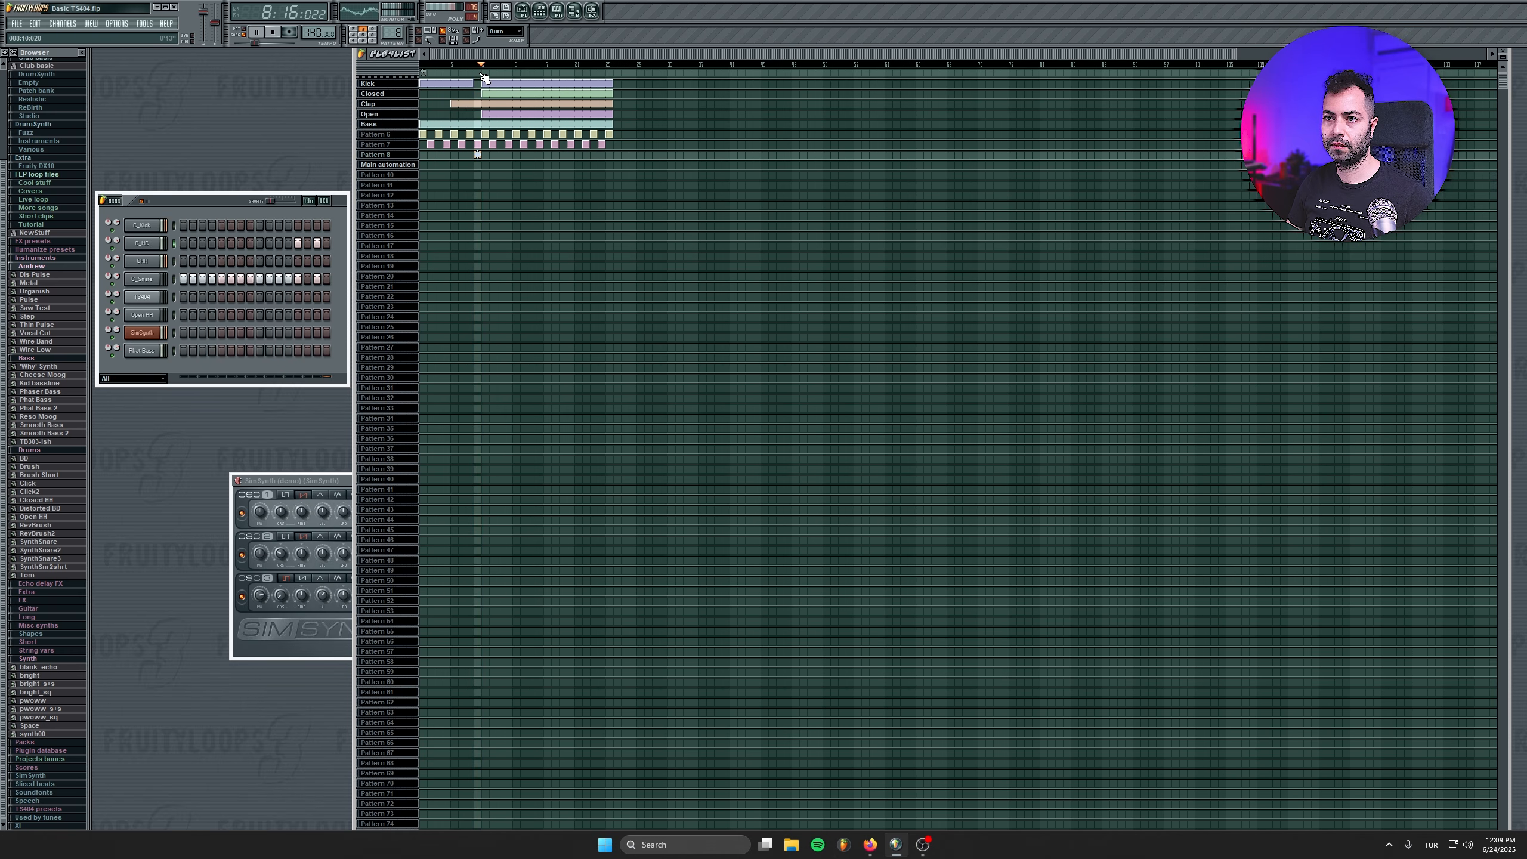
Place the Pattern 8 fill in bars 16 and 24, remove the Kick blocks there, and erase the blocks in bar 25.
click(539, 154)
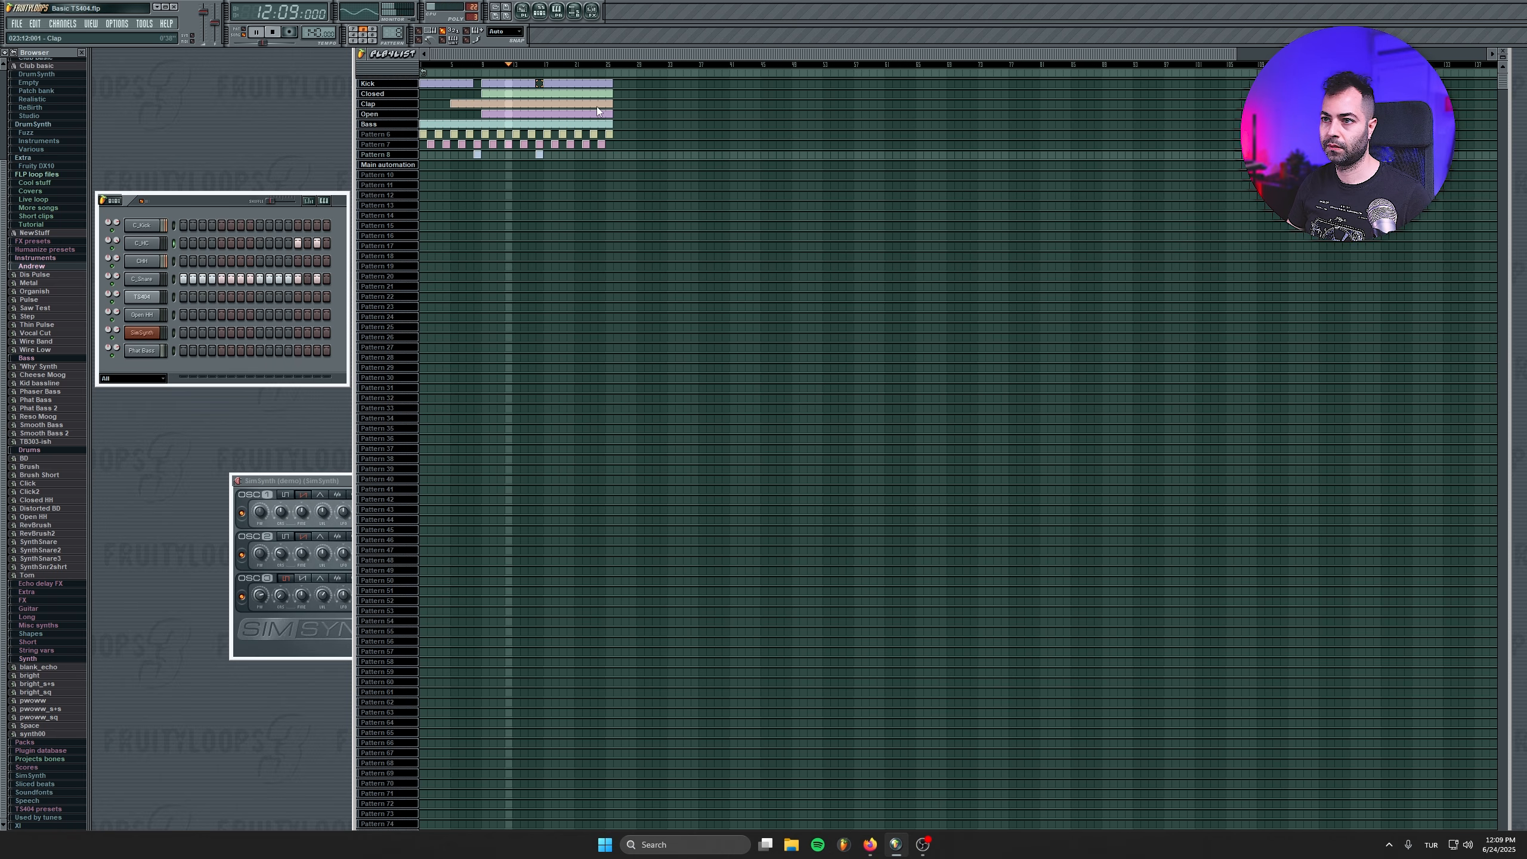
drag(608, 135, 612, 85)
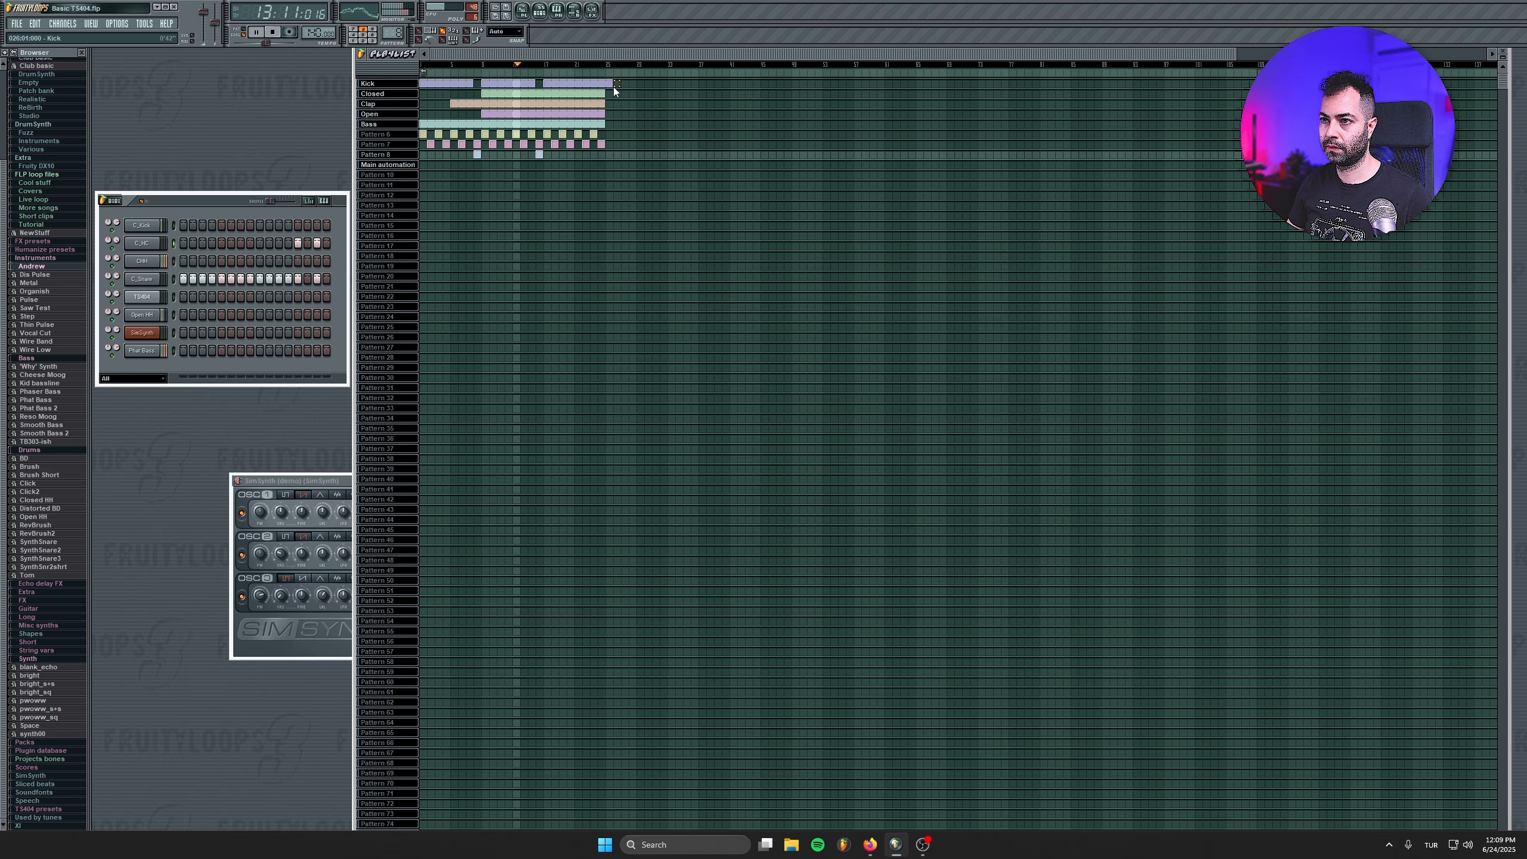
click(601, 155)
right_click(601, 84)
Load the Real Strings preset as a new channel below Phat Bass and switch to the empty Pattern 10.
right_click(159, 344)
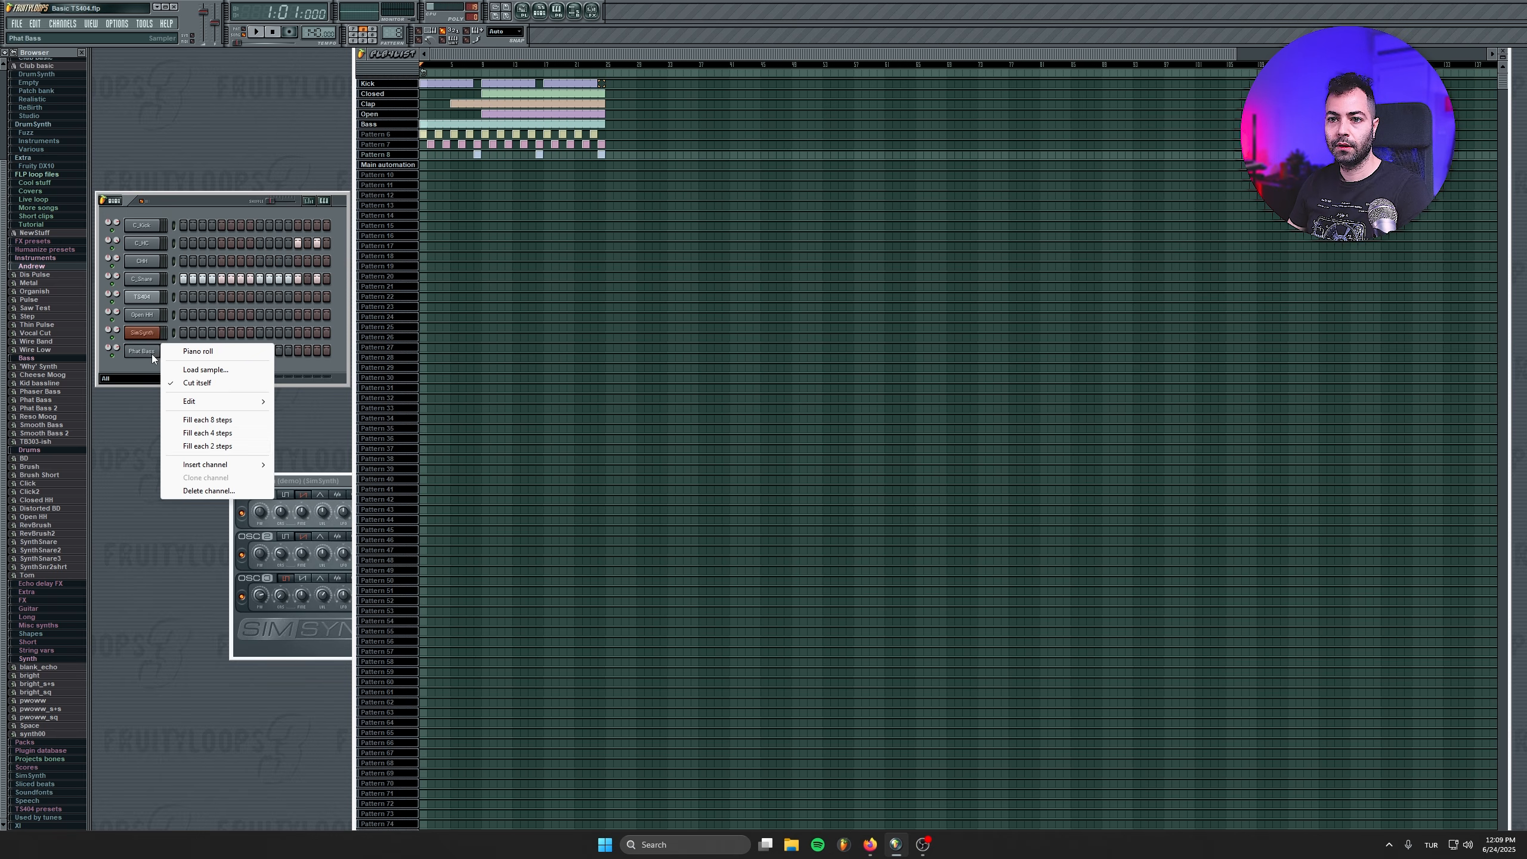
click(177, 225)
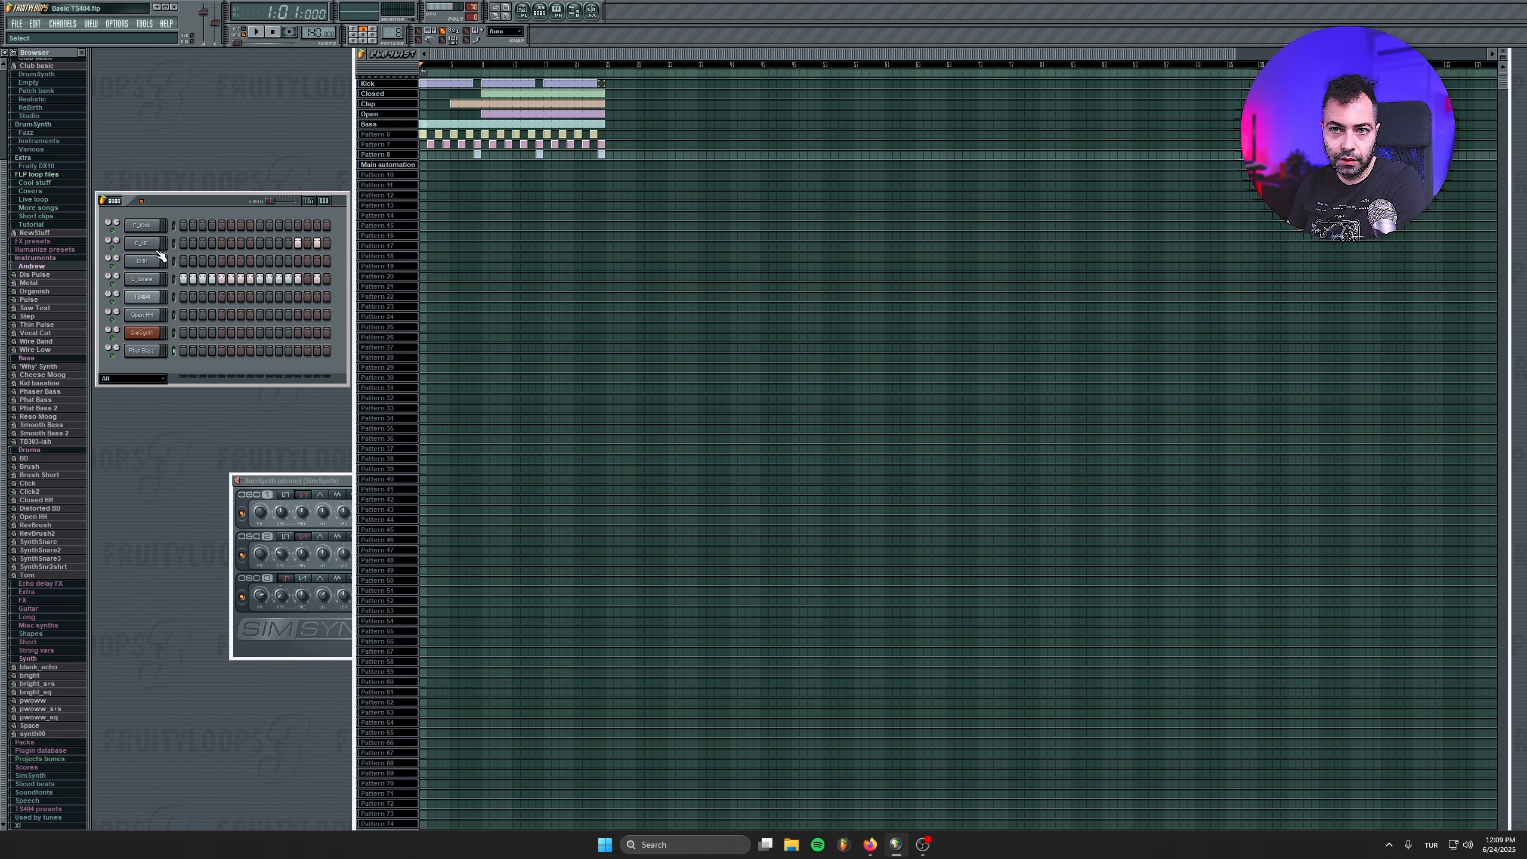
click(52, 651)
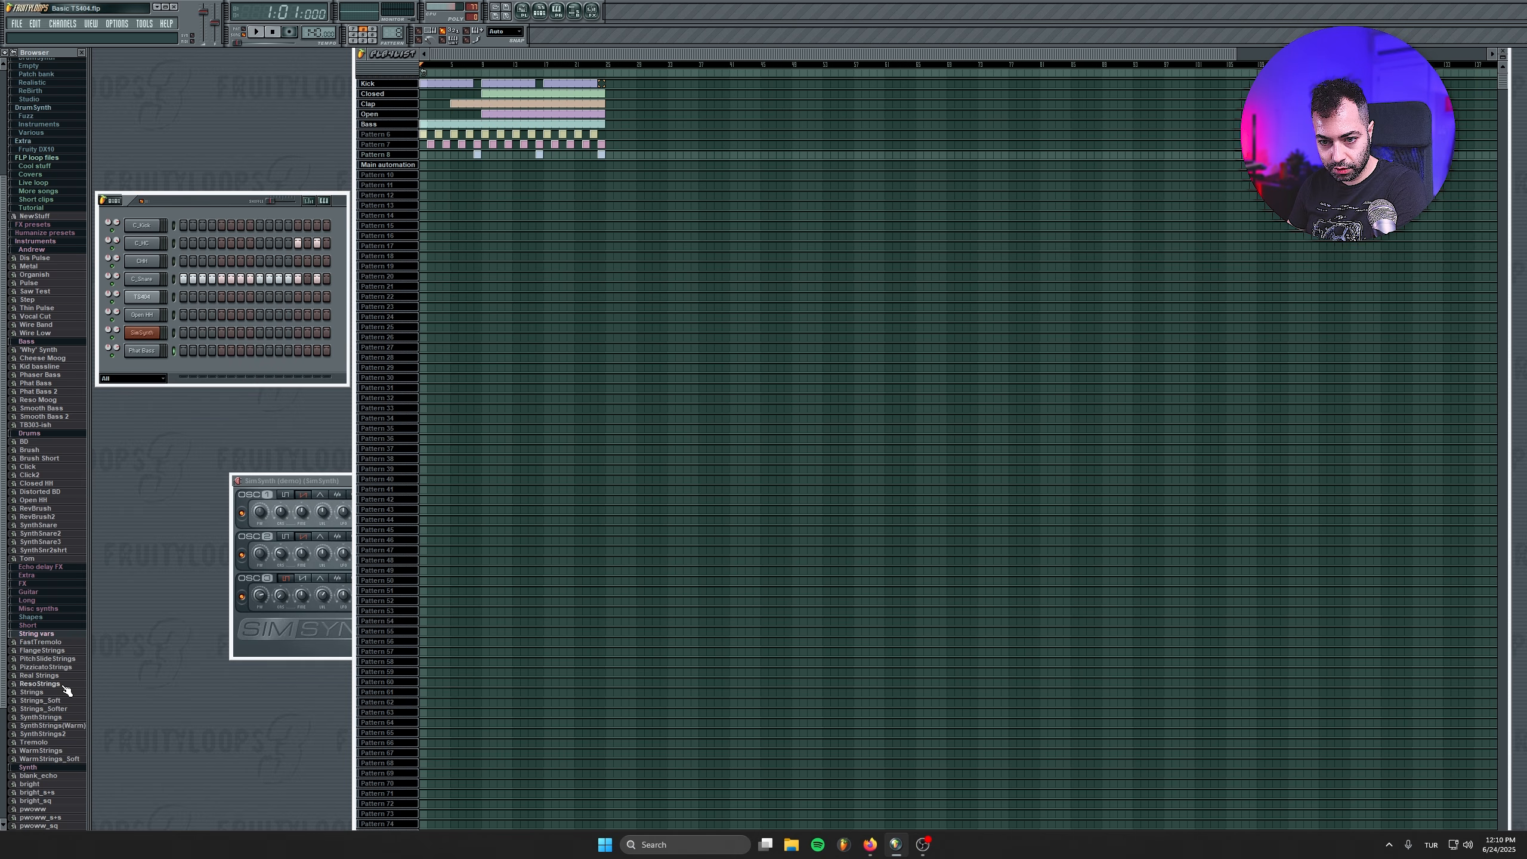
drag(37, 680, 155, 368)
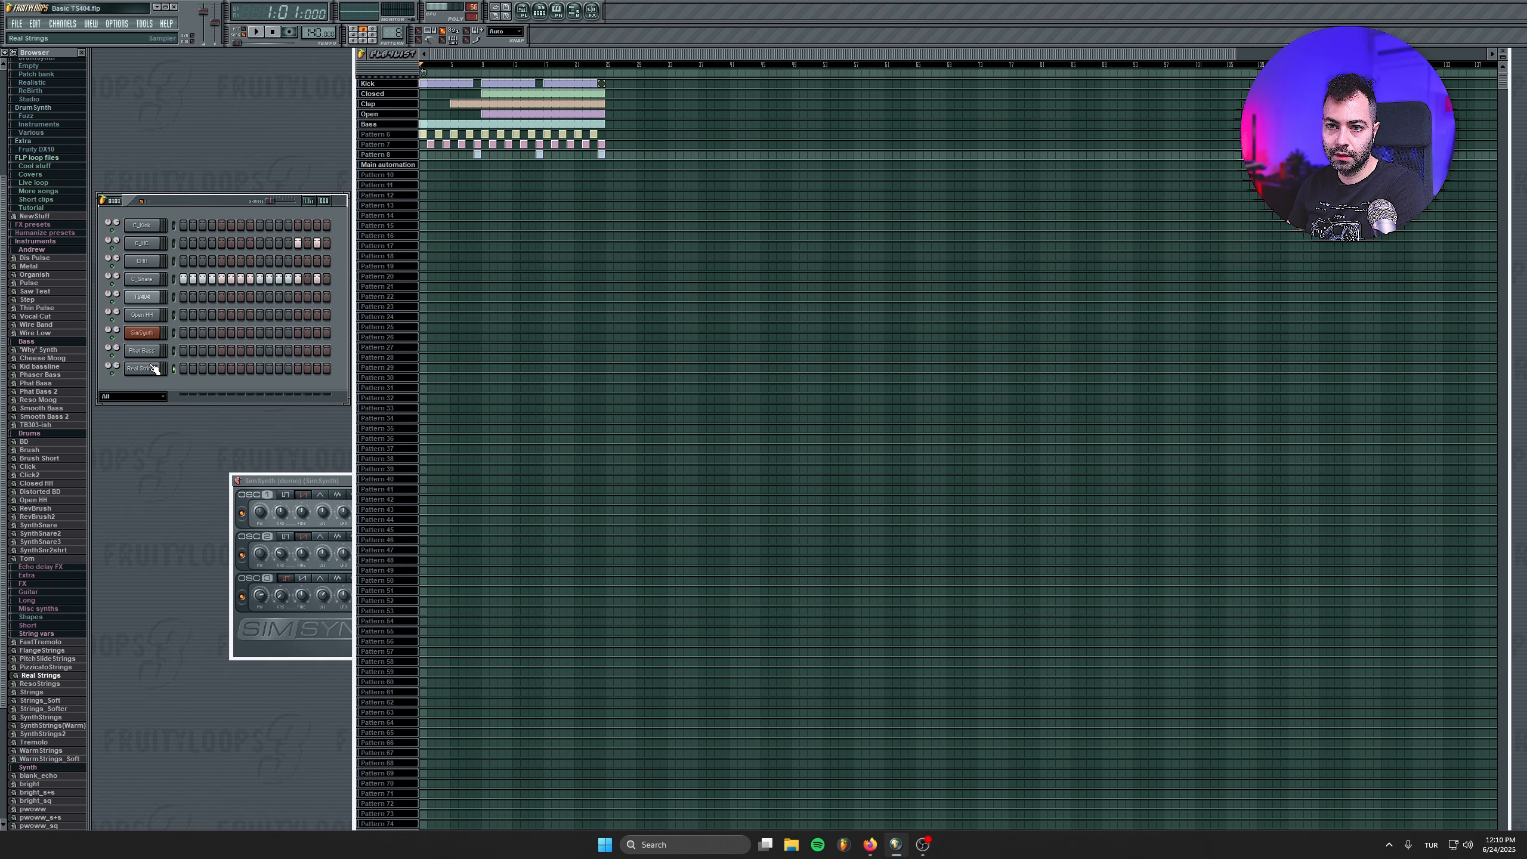
drag(392, 33, 392, 25)
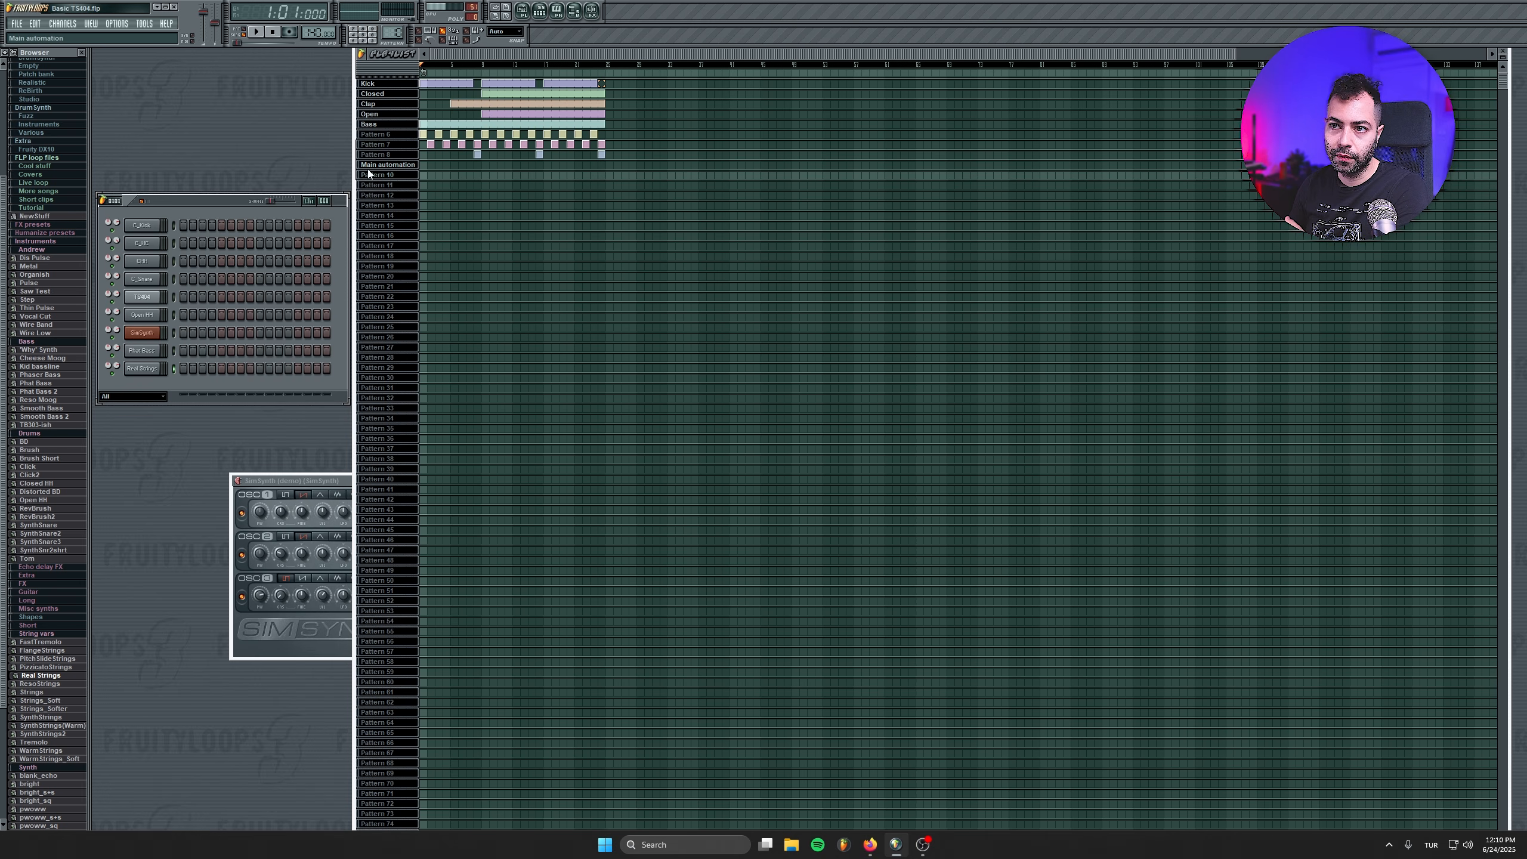
In the Real Strings piano roll of Pattern 10, draw three one-bar notes stacked an octave apart from the start.
right_click(150, 369)
click(170, 368)
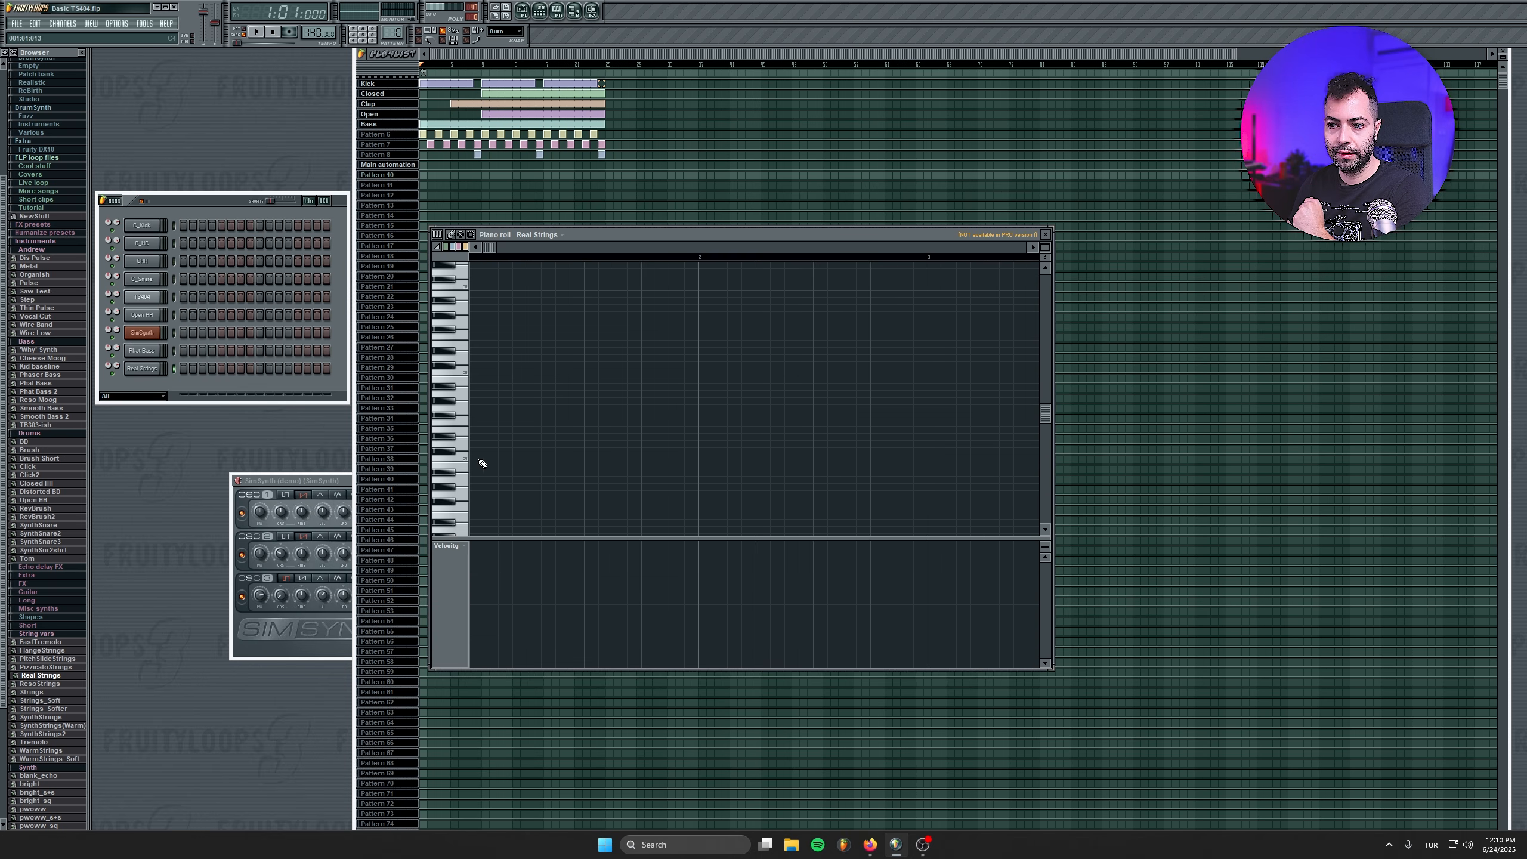
click(478, 443)
click(487, 436)
right_click(488, 437)
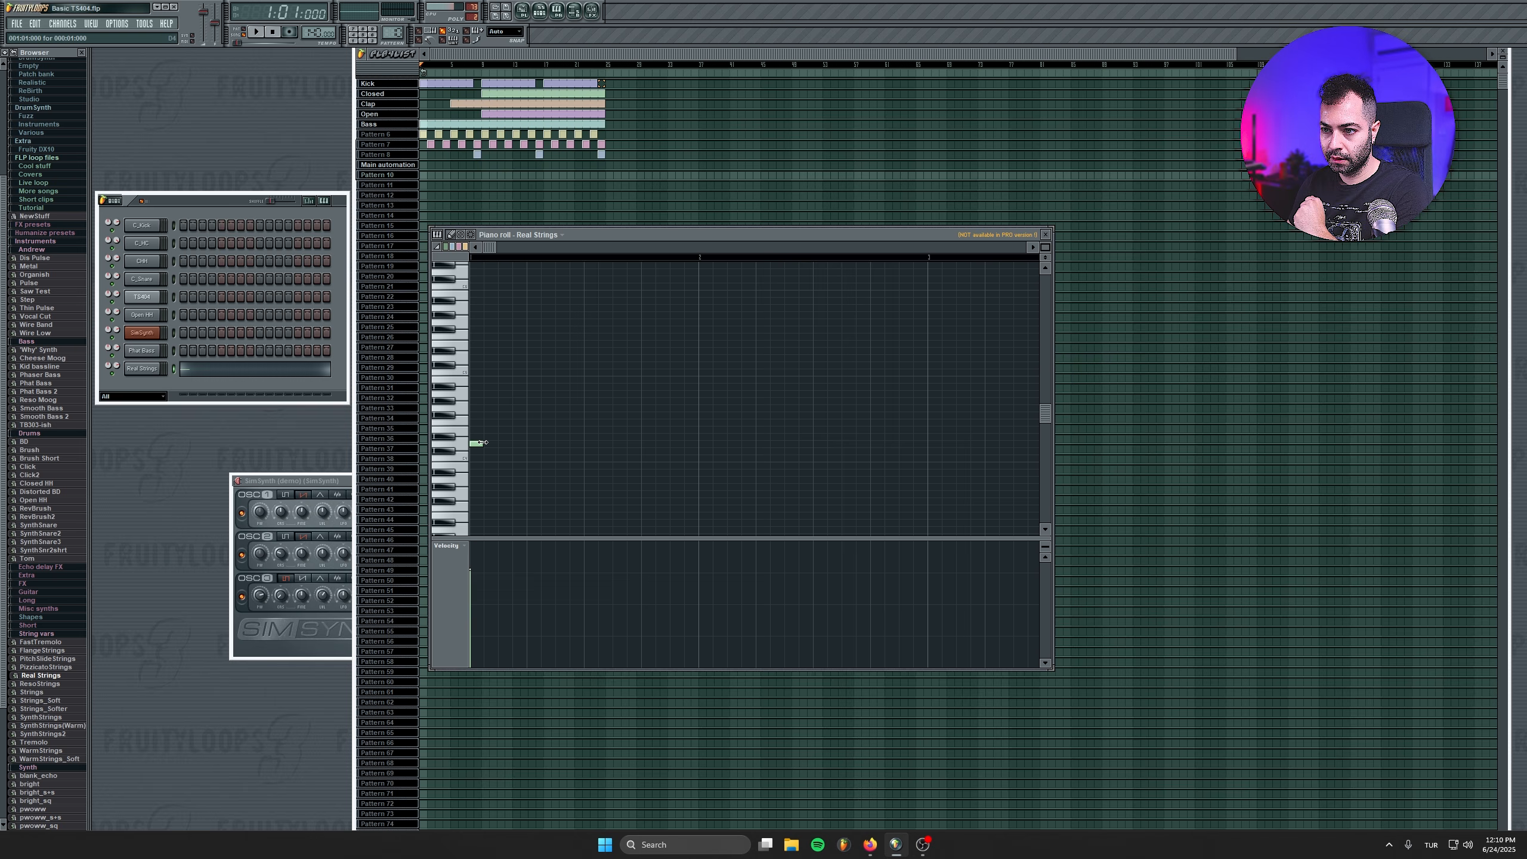
drag(481, 443, 698, 444)
click(475, 358)
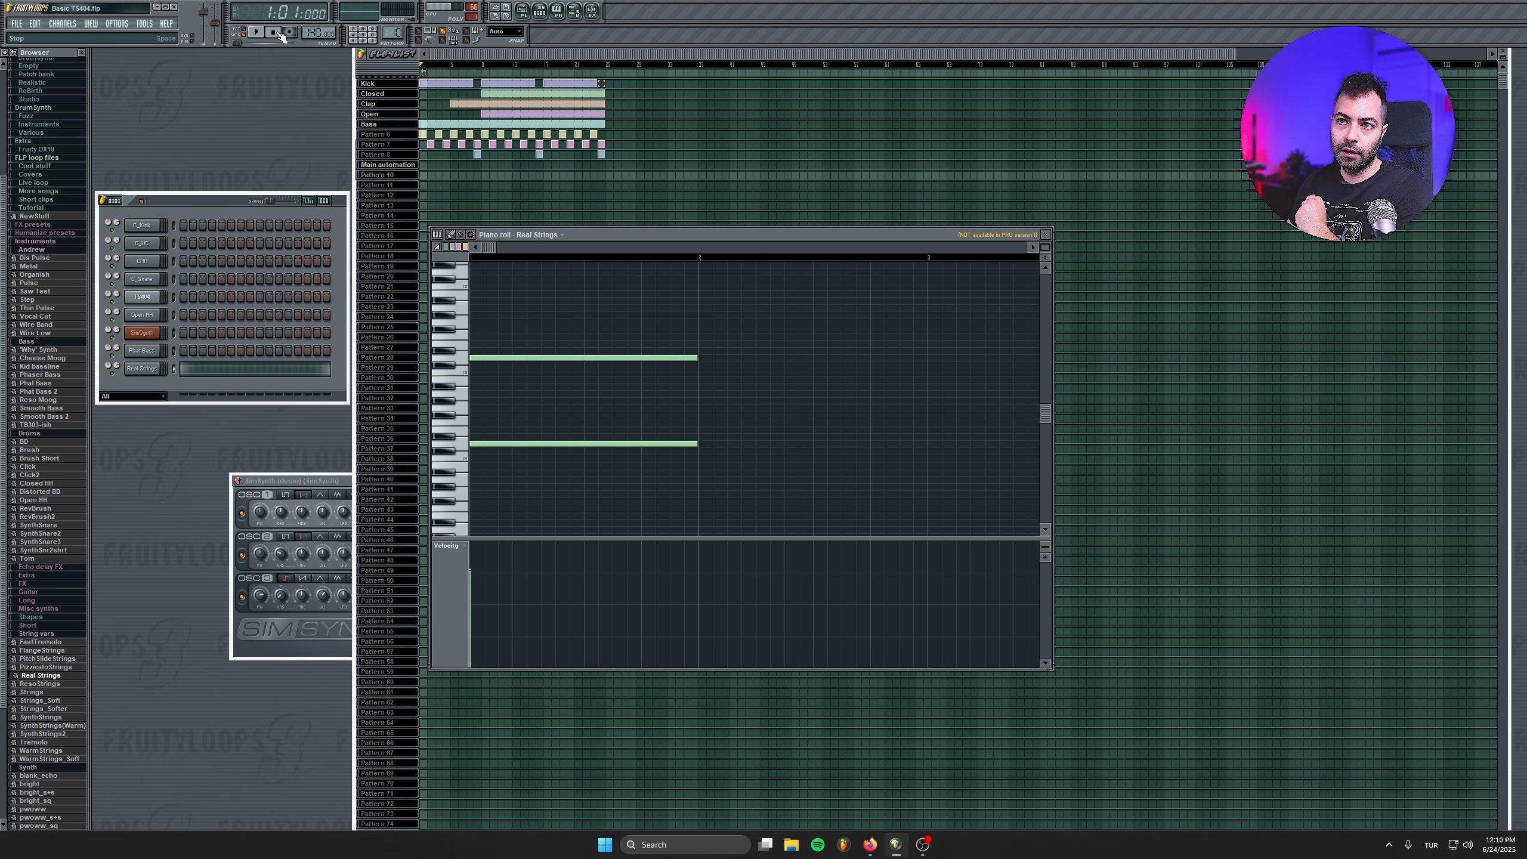
click(484, 275)
Play the song, fill bars 9 to 24 with Pattern 10, adjust the Real Strings channel volume and stop playback.
key(space)
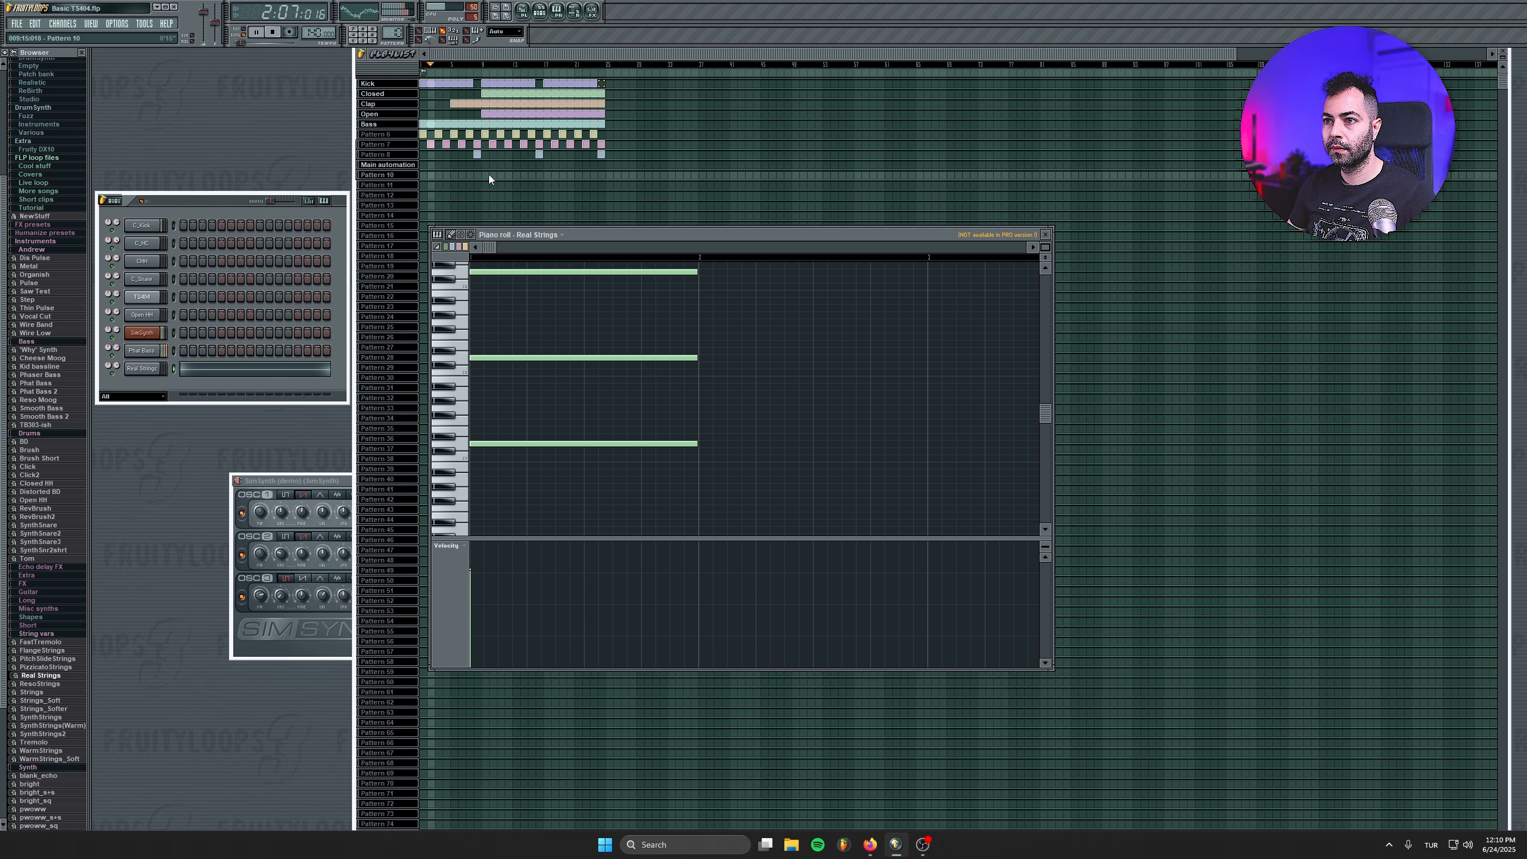
drag(489, 174, 606, 175)
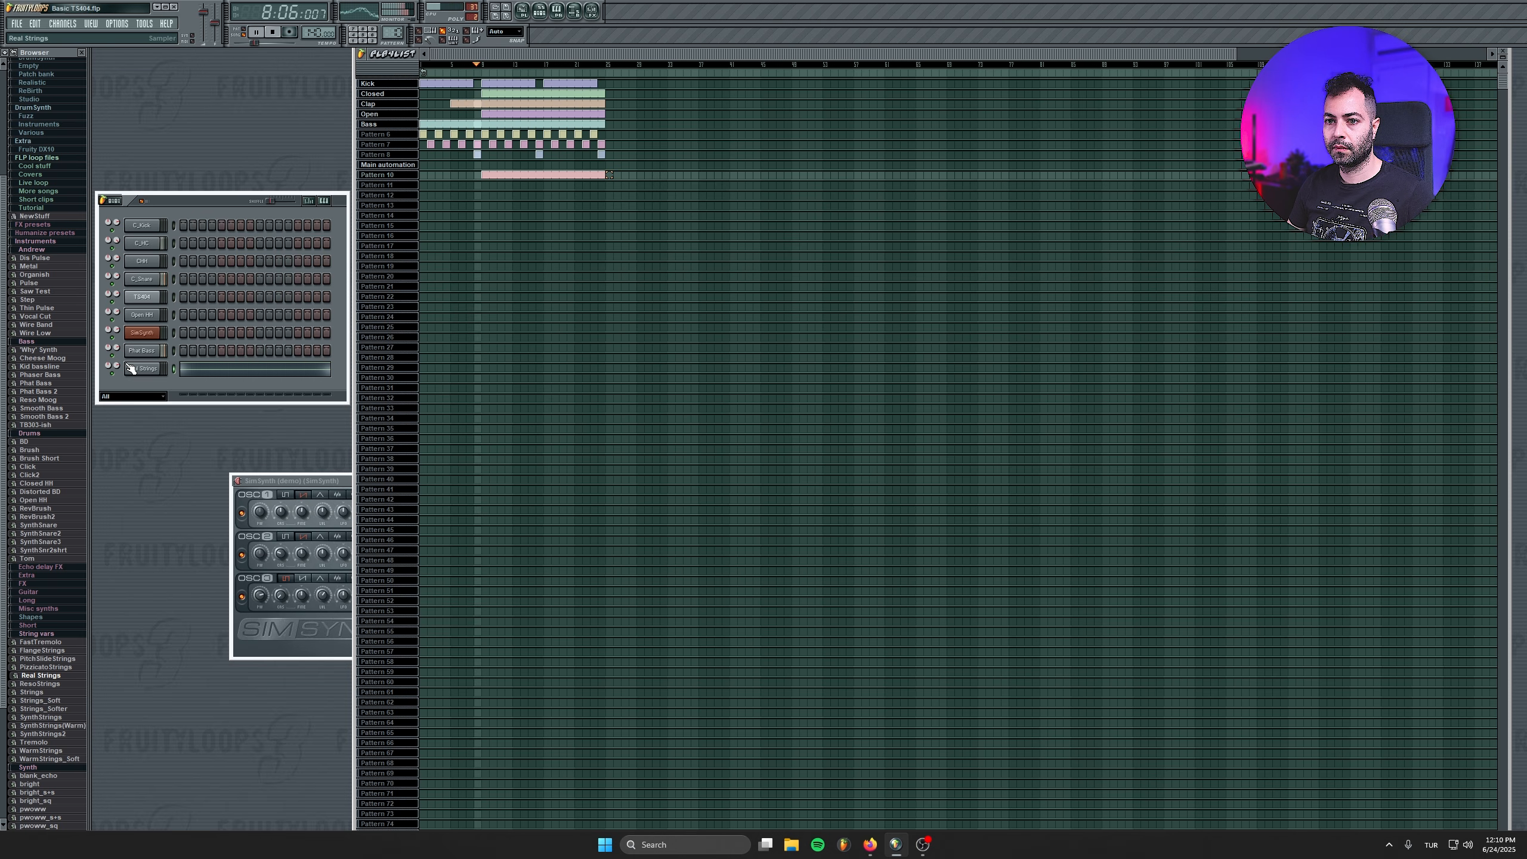
drag(118, 369, 119, 393)
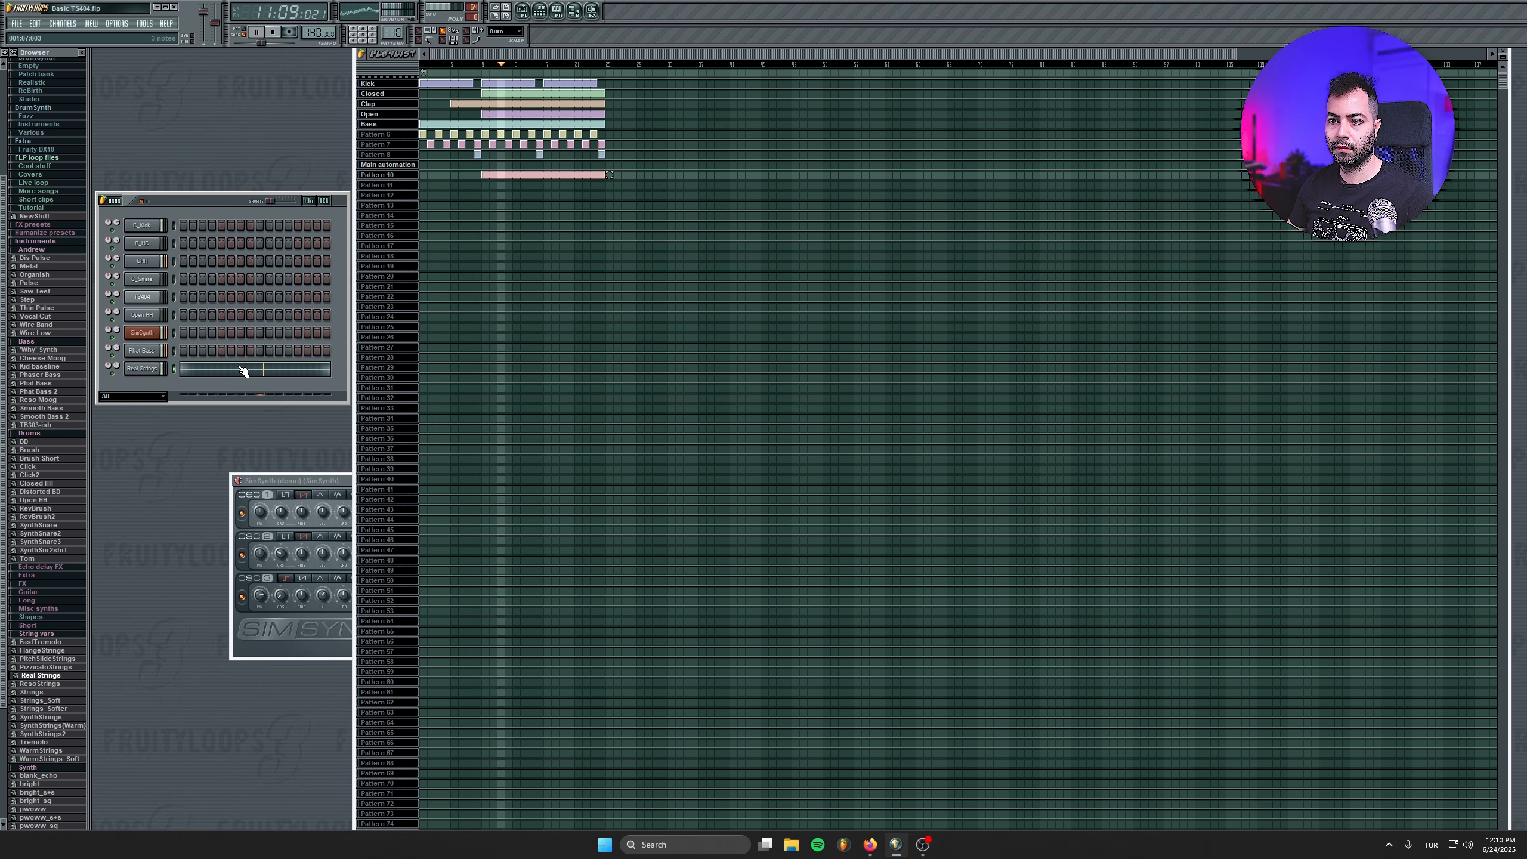
click(273, 368)
click(1045, 234)
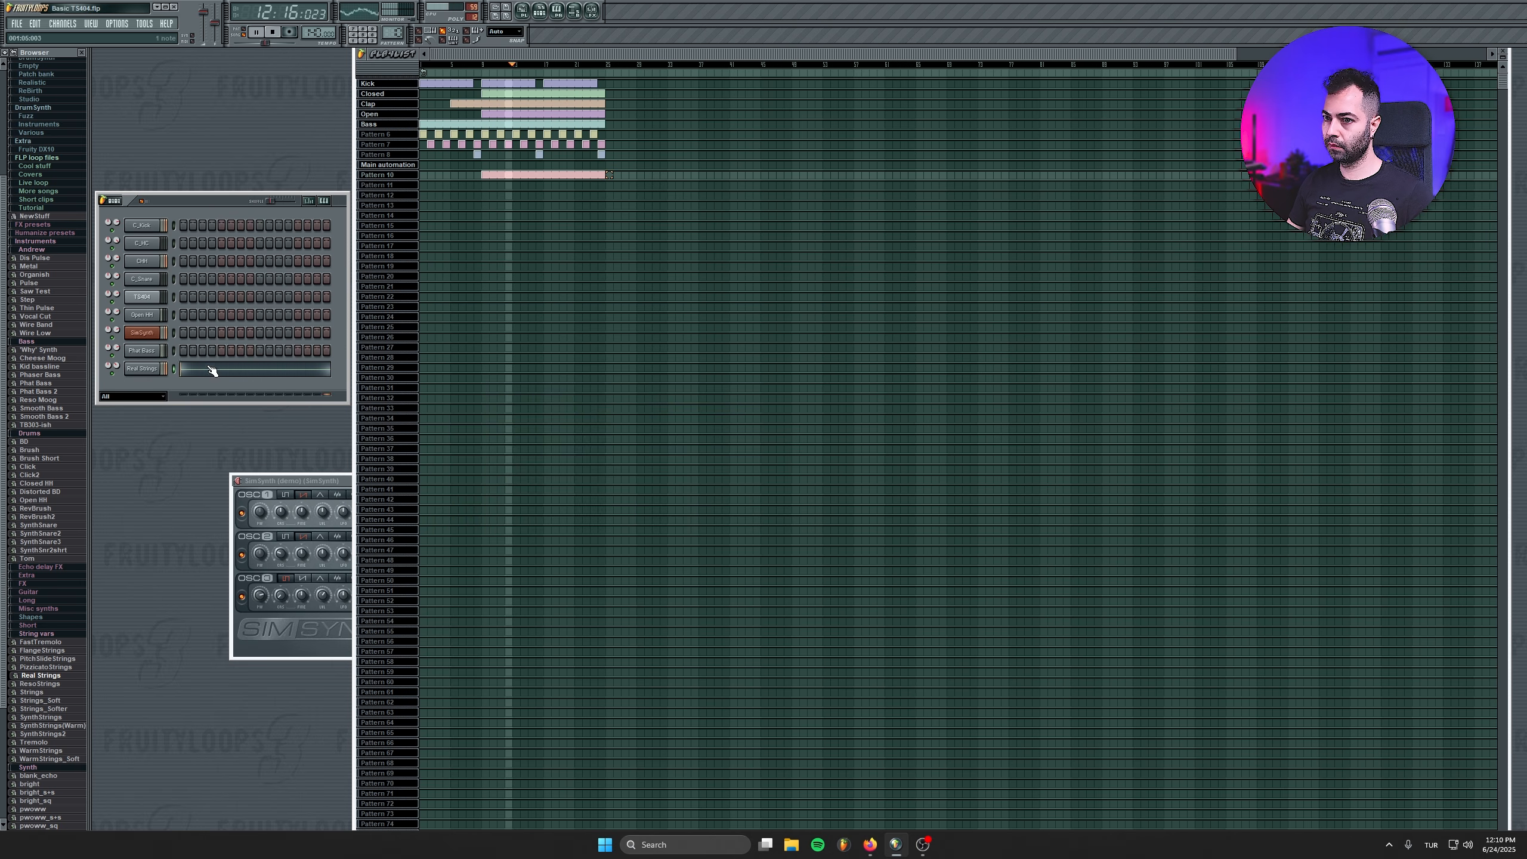
drag(118, 368, 118, 367)
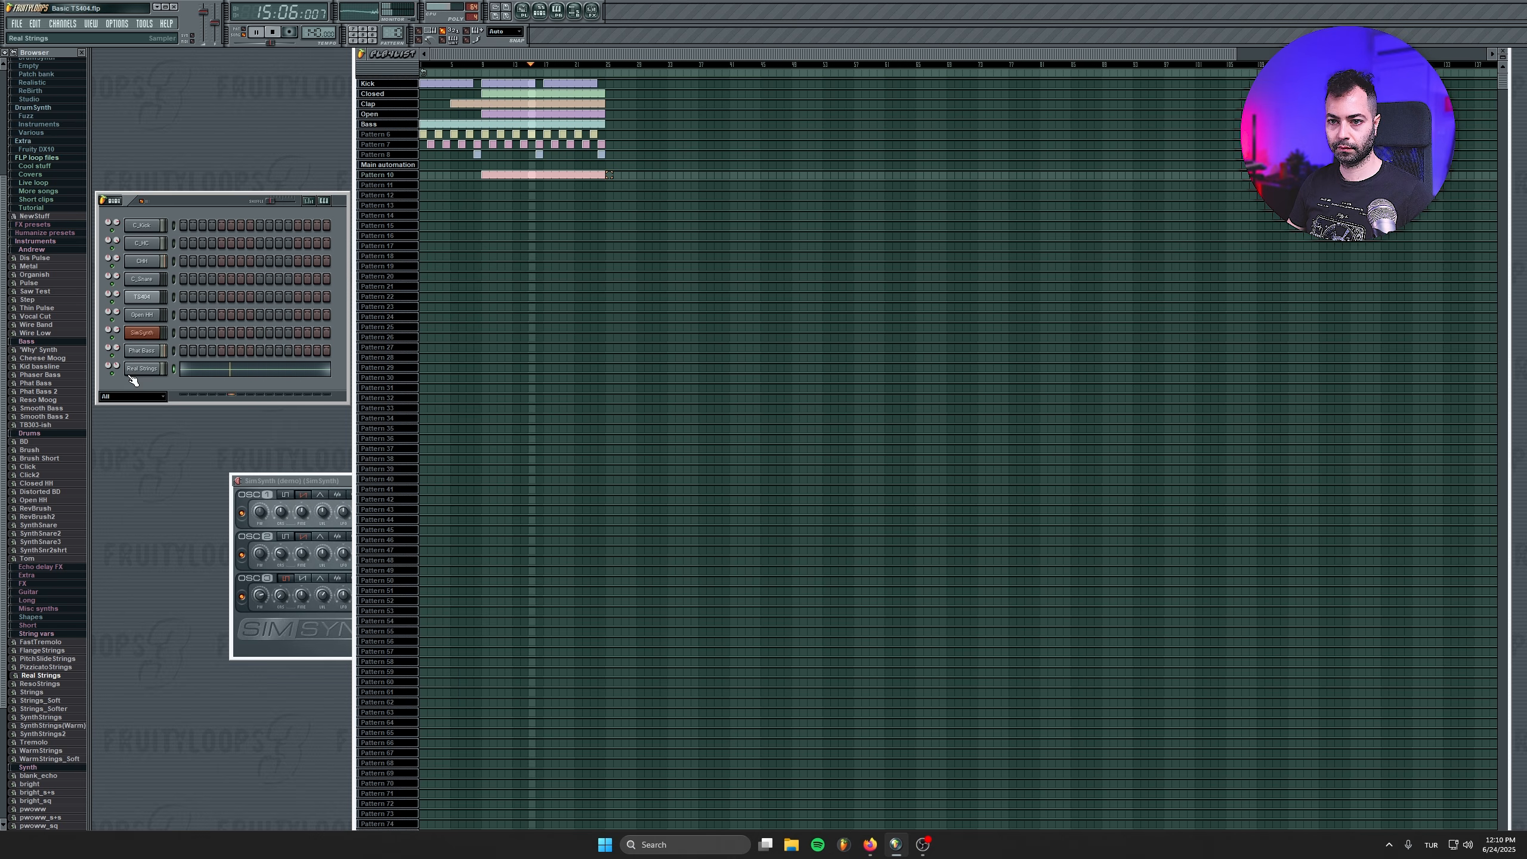
click(285, 480)
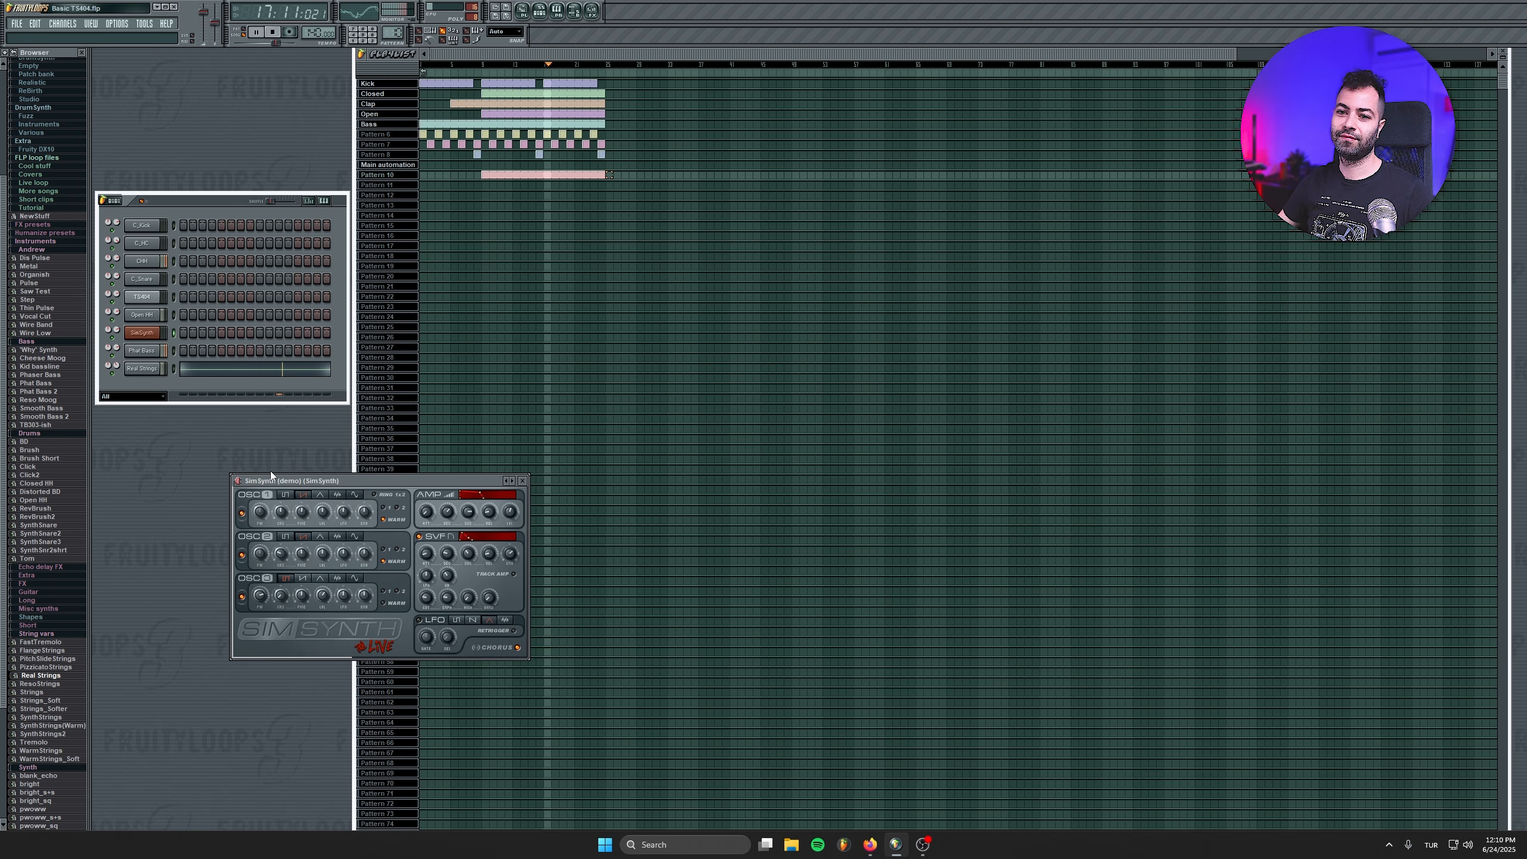
key(space)
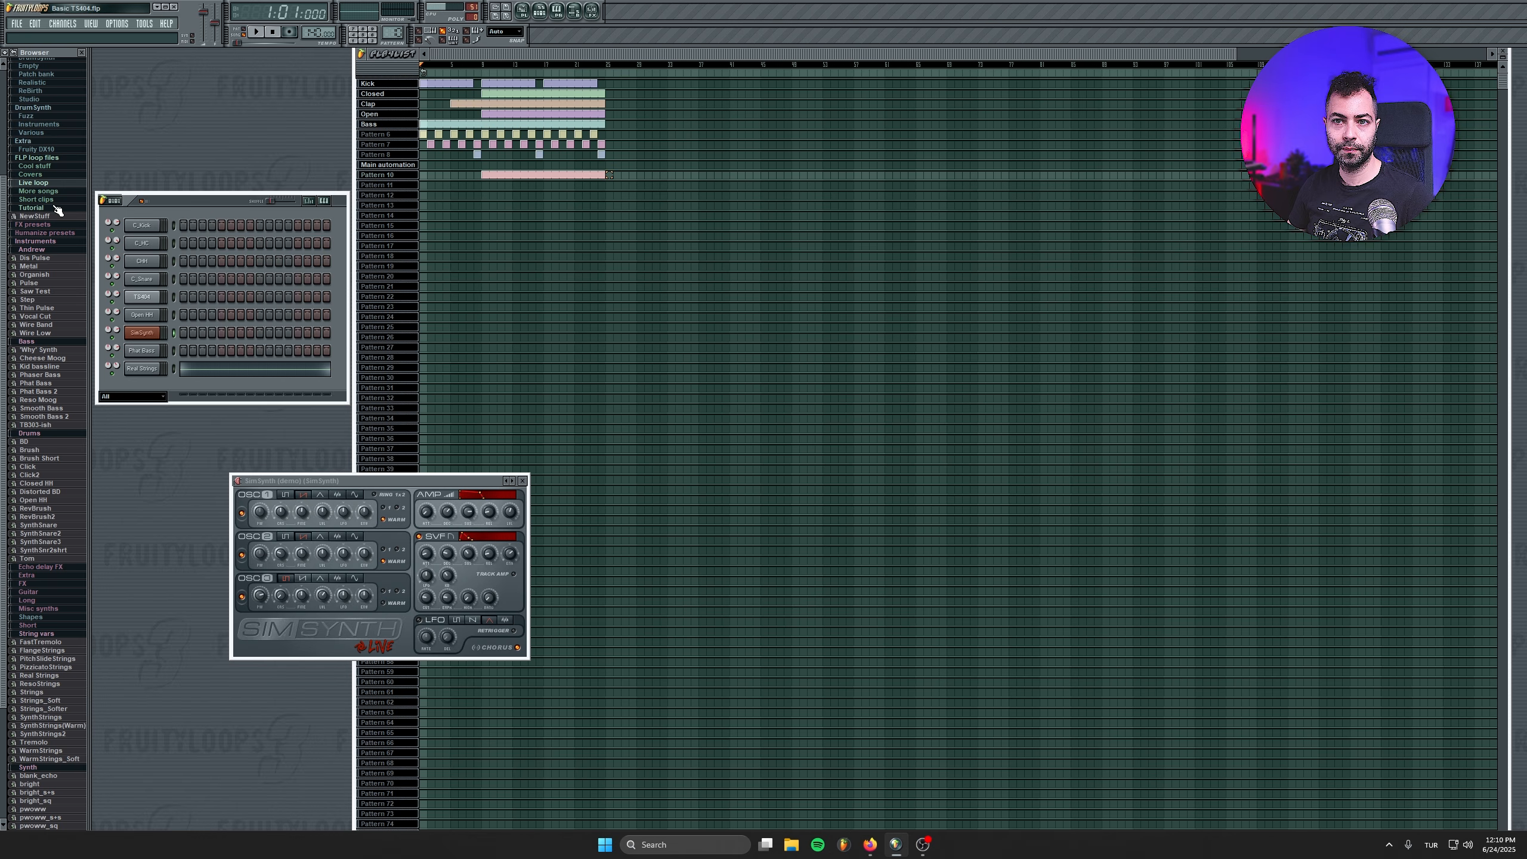
Load the FlowWiththeMusic speech preset as a new channel and accept its default speech properties.
scroll(54, 632, down, 10)
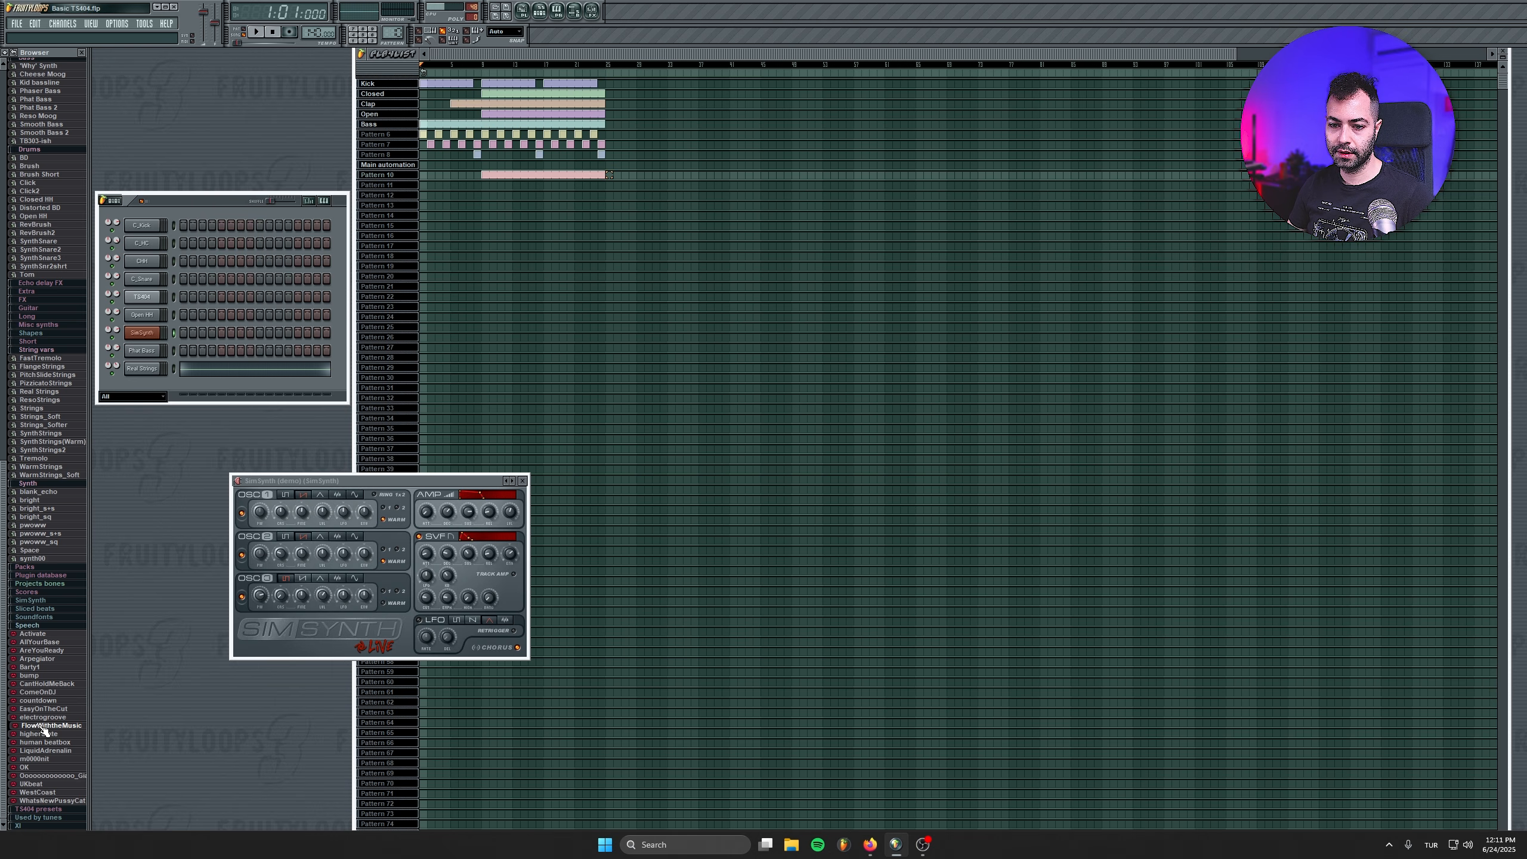
drag(153, 384, 154, 386)
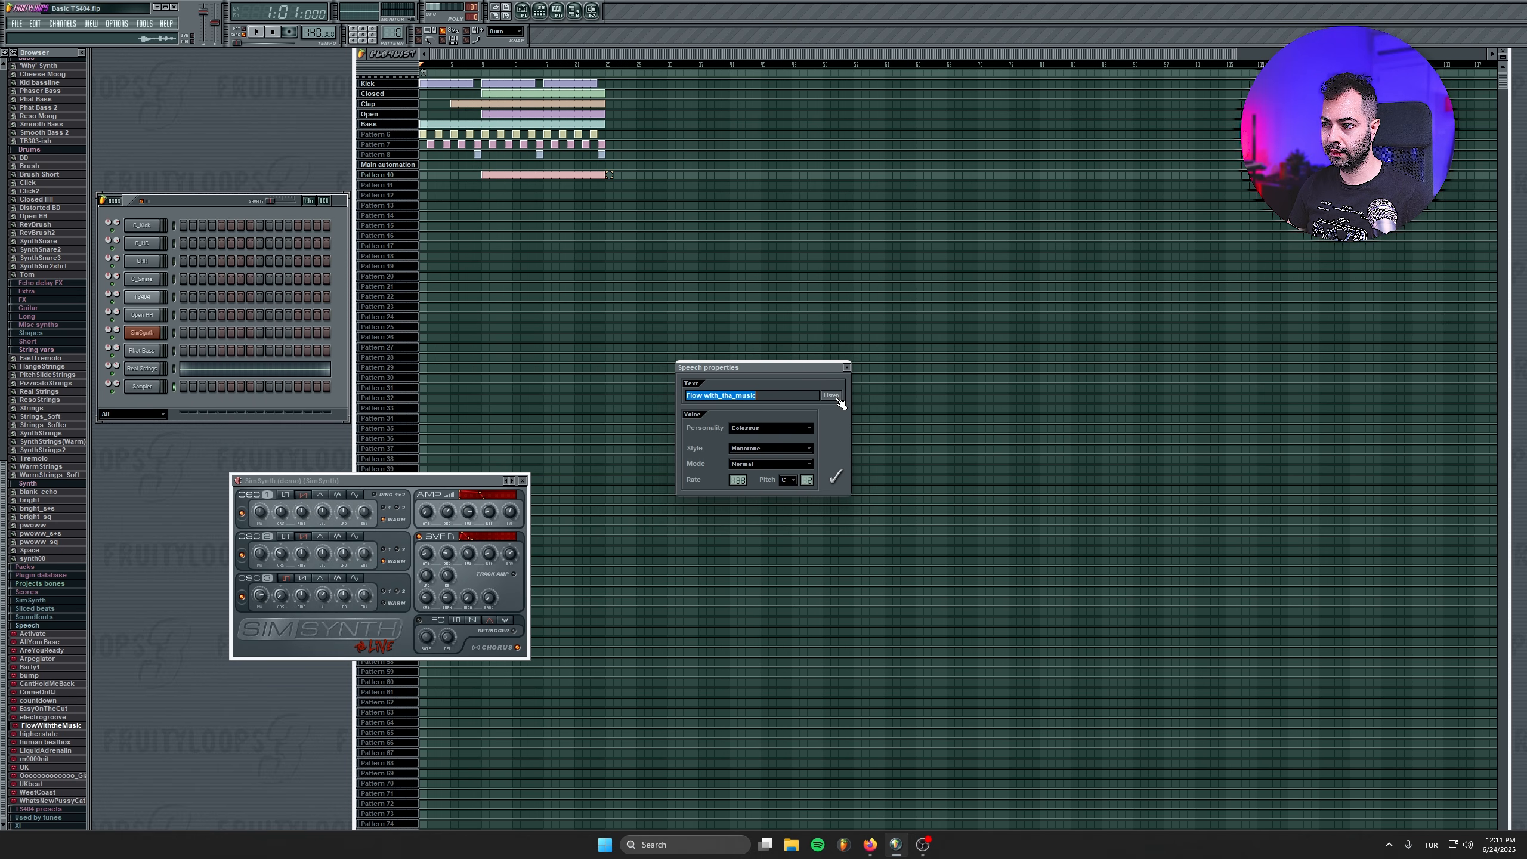
click(839, 481)
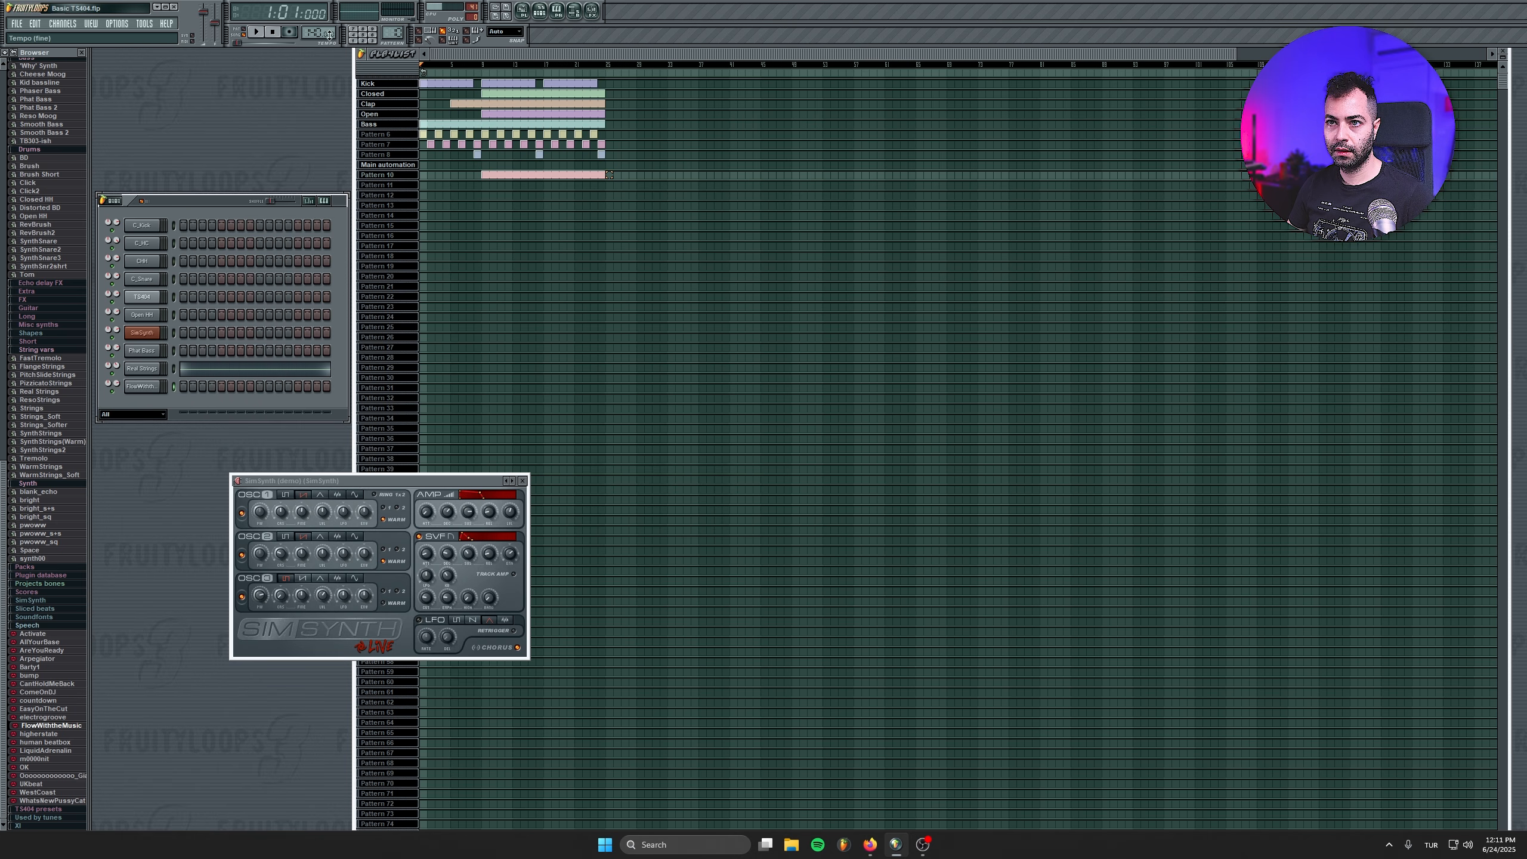
Switch to Pattern 11, turn on step 1 of the speech channel and play the pattern.
drag(393, 33, 393, 28)
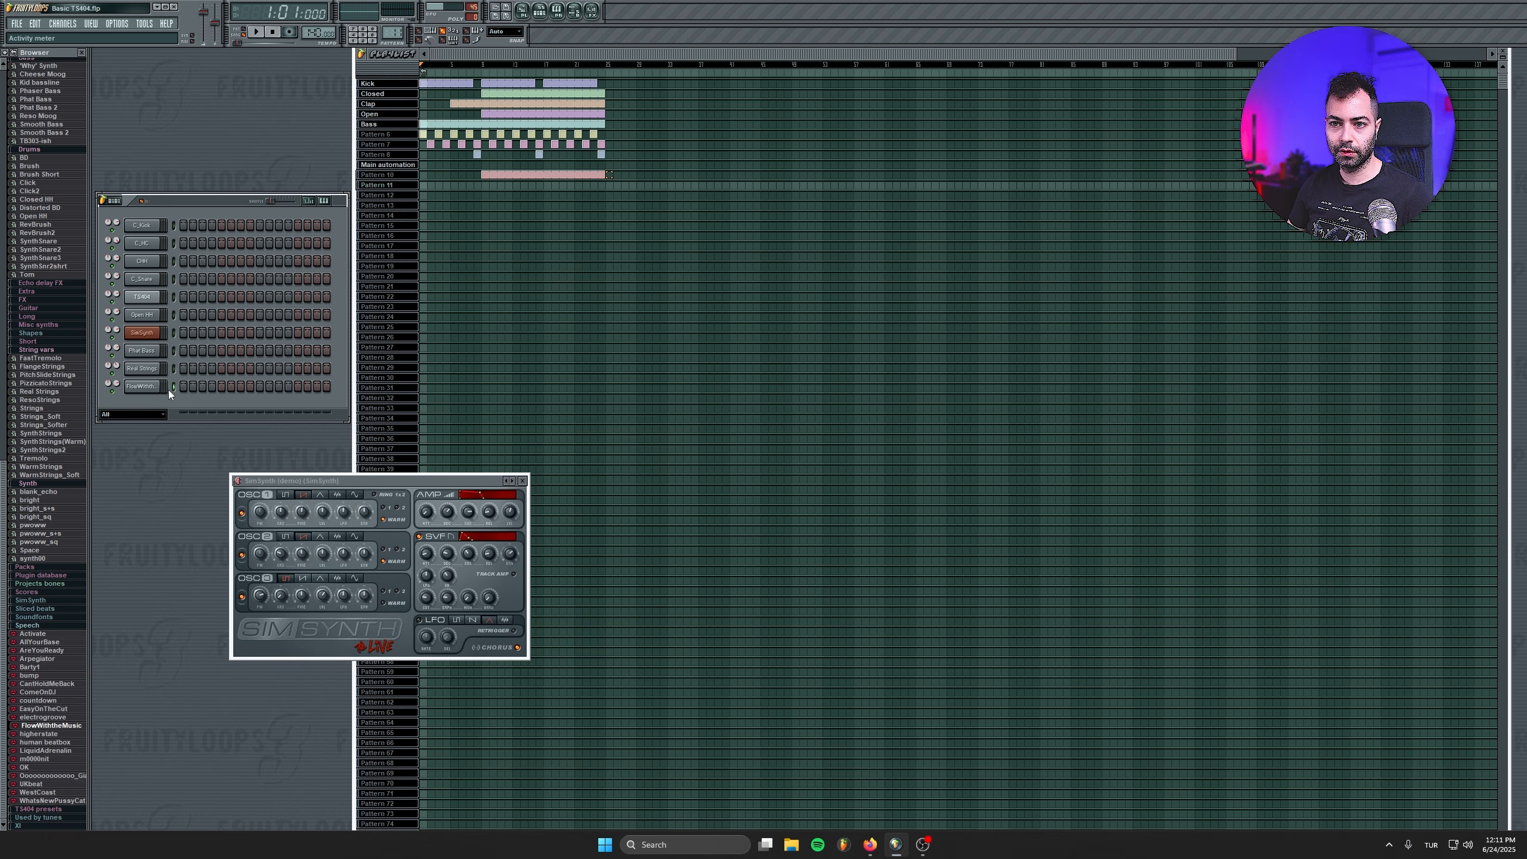
click(182, 386)
click(256, 32)
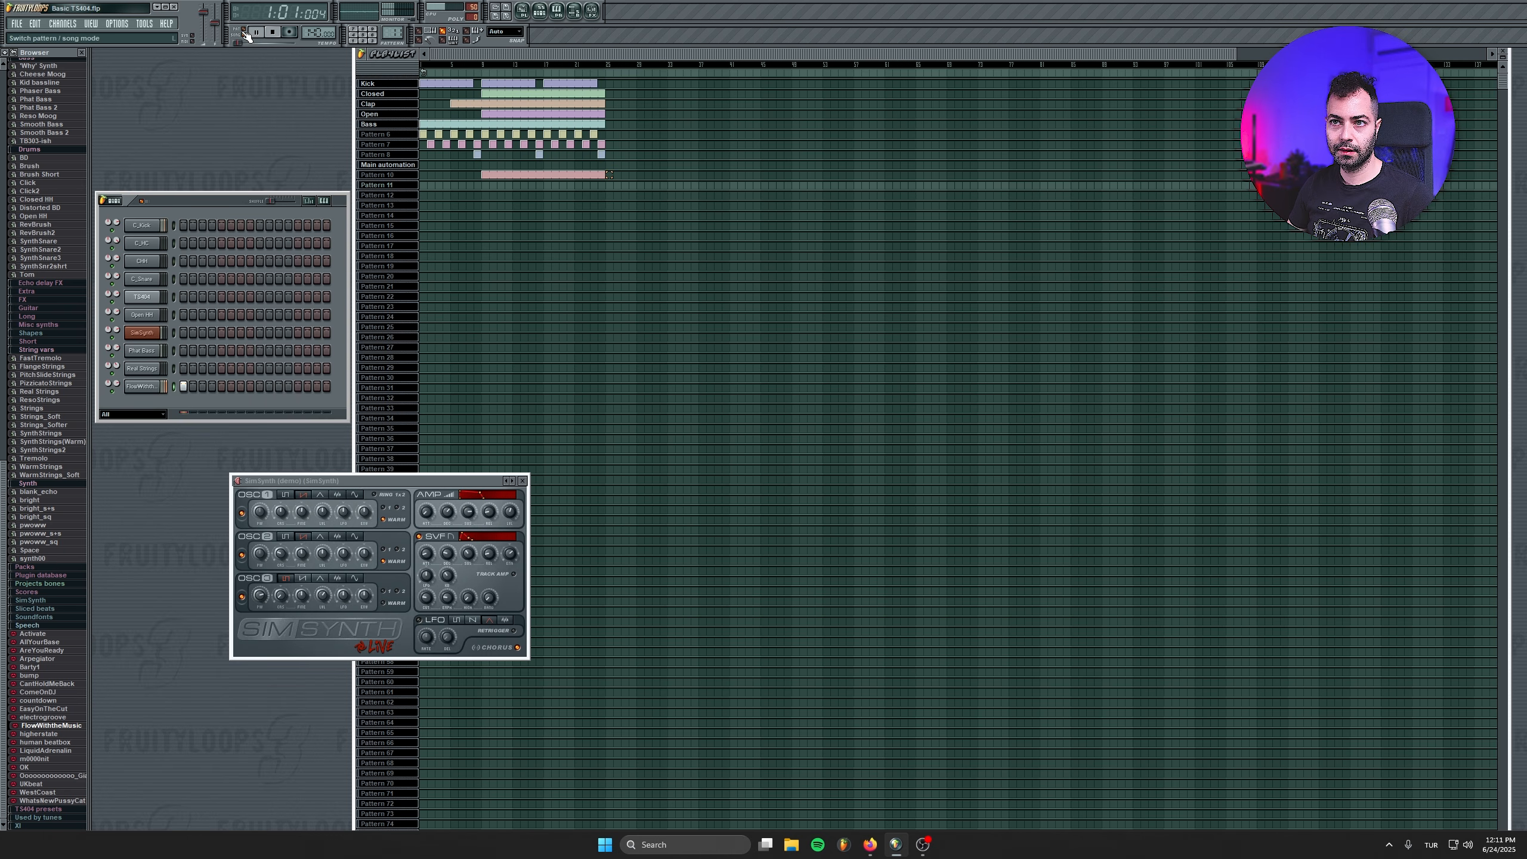
Place Pattern 11 in bars 1, 8, 16 and 24 of the playlist and play the song.
click(477, 185)
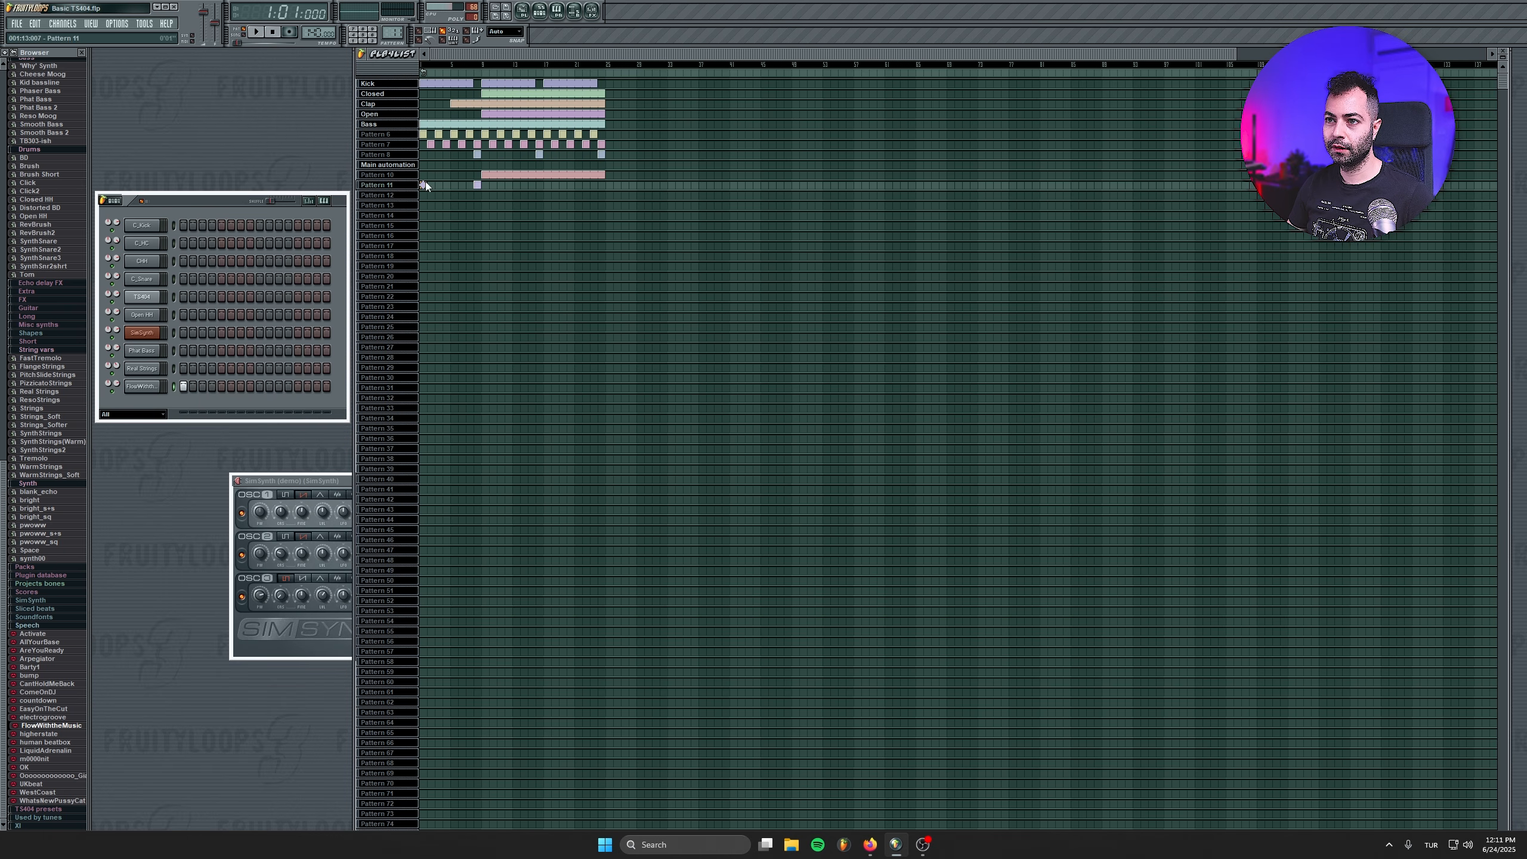
click(596, 185)
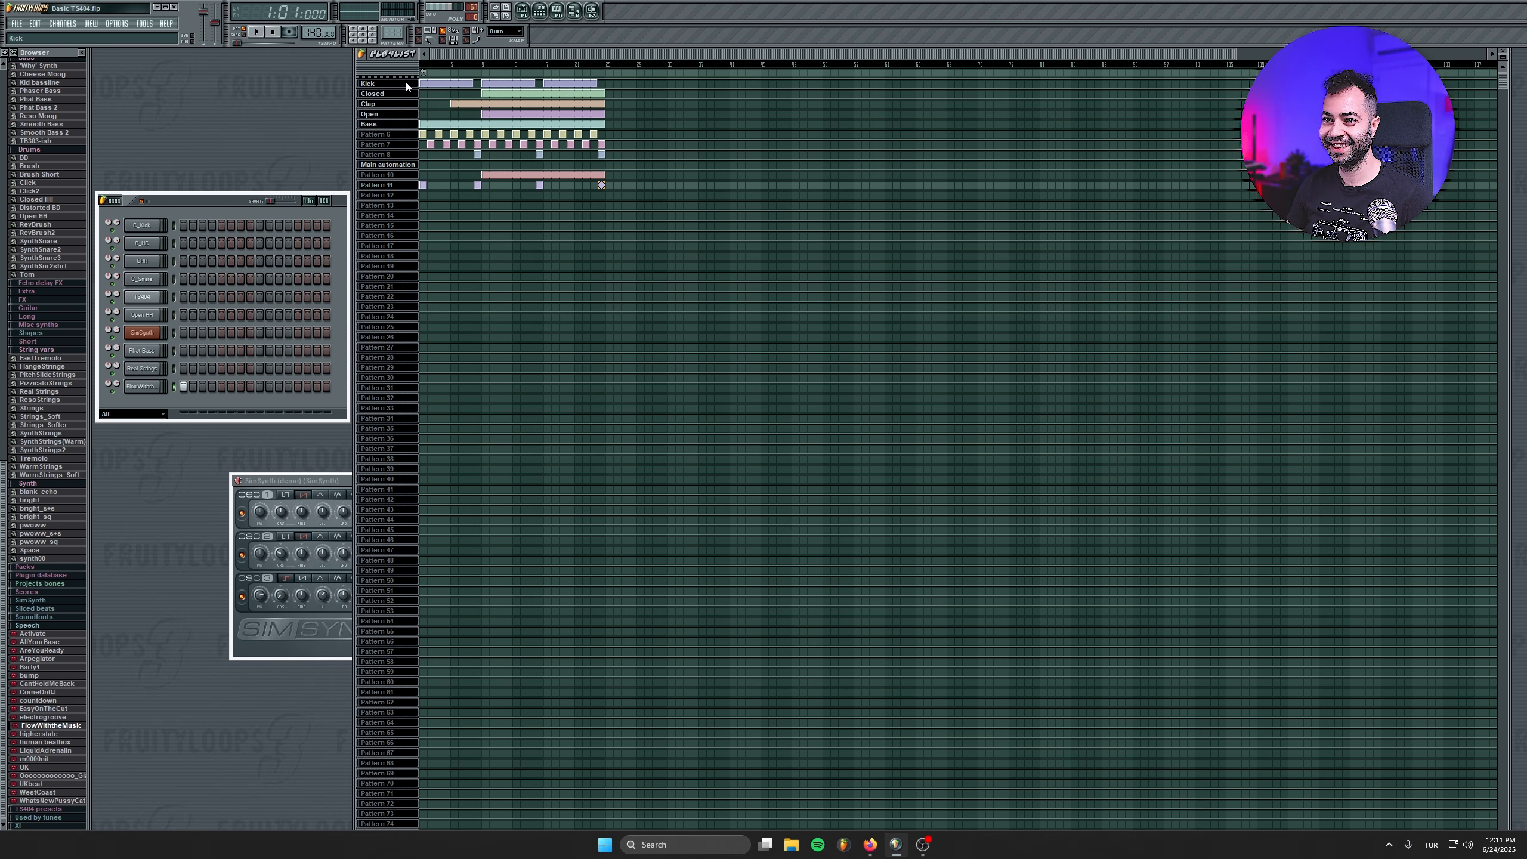
click(258, 33)
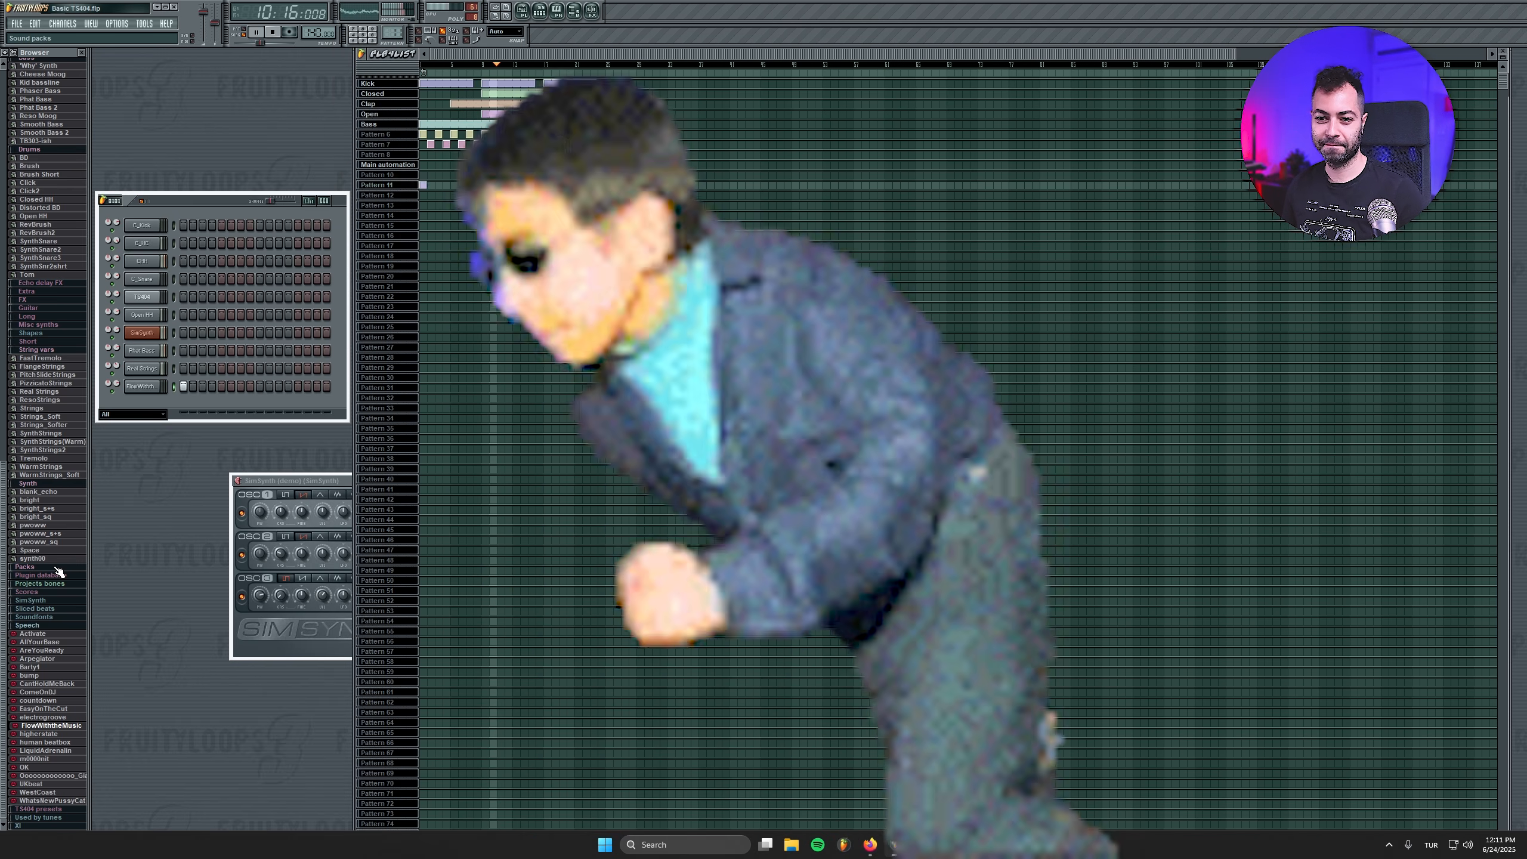
Browse the SimSynth Instruments presets and audition several of them, including DRKBRASS, TECHBASS and BELL.
scroll(53, 564, down, 3)
scroll(52, 564, up, 3)
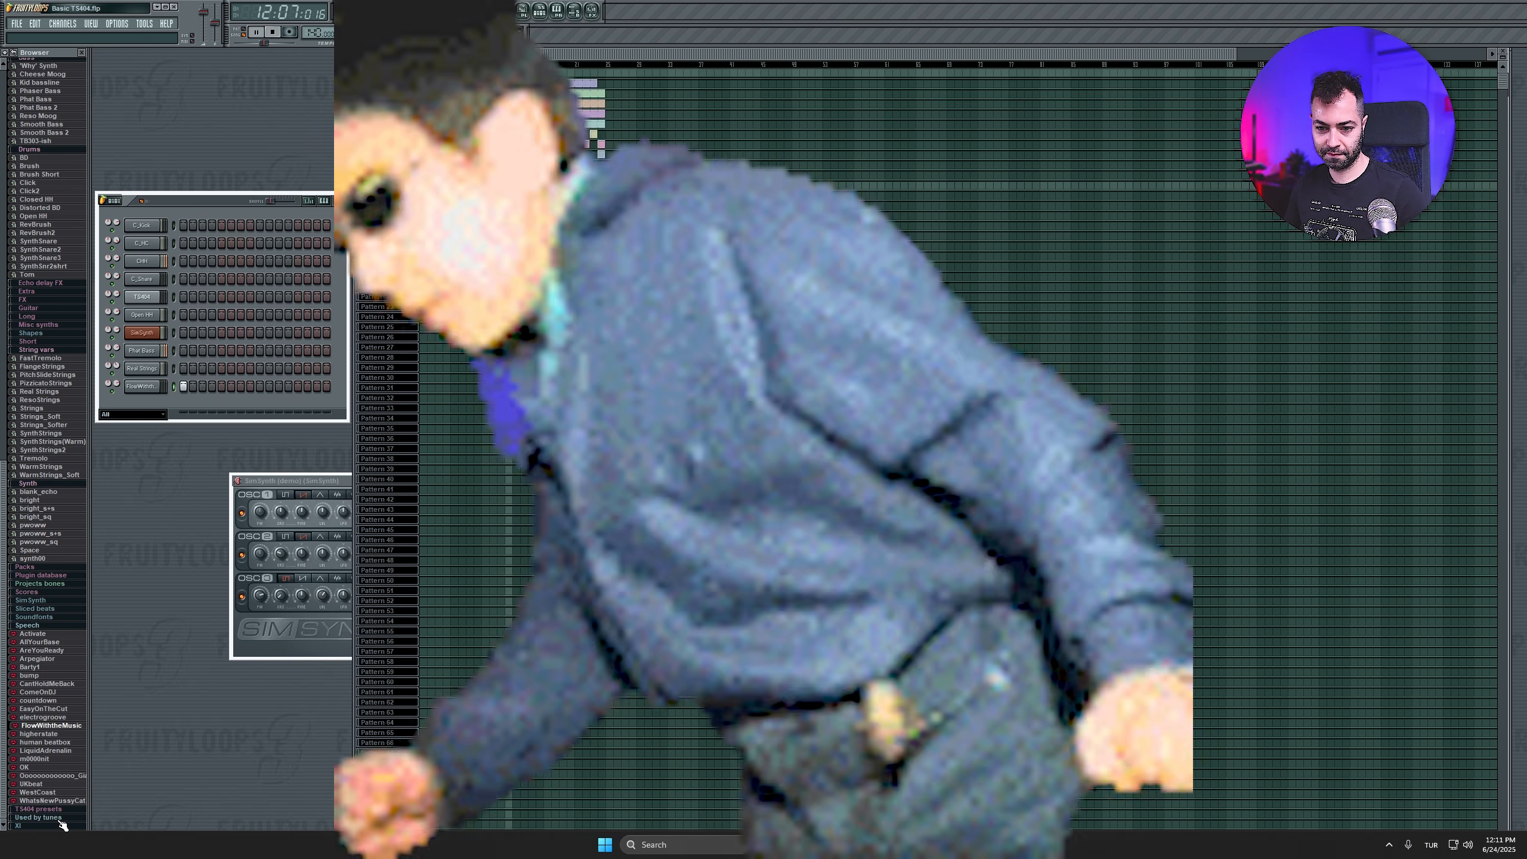
click(61, 819)
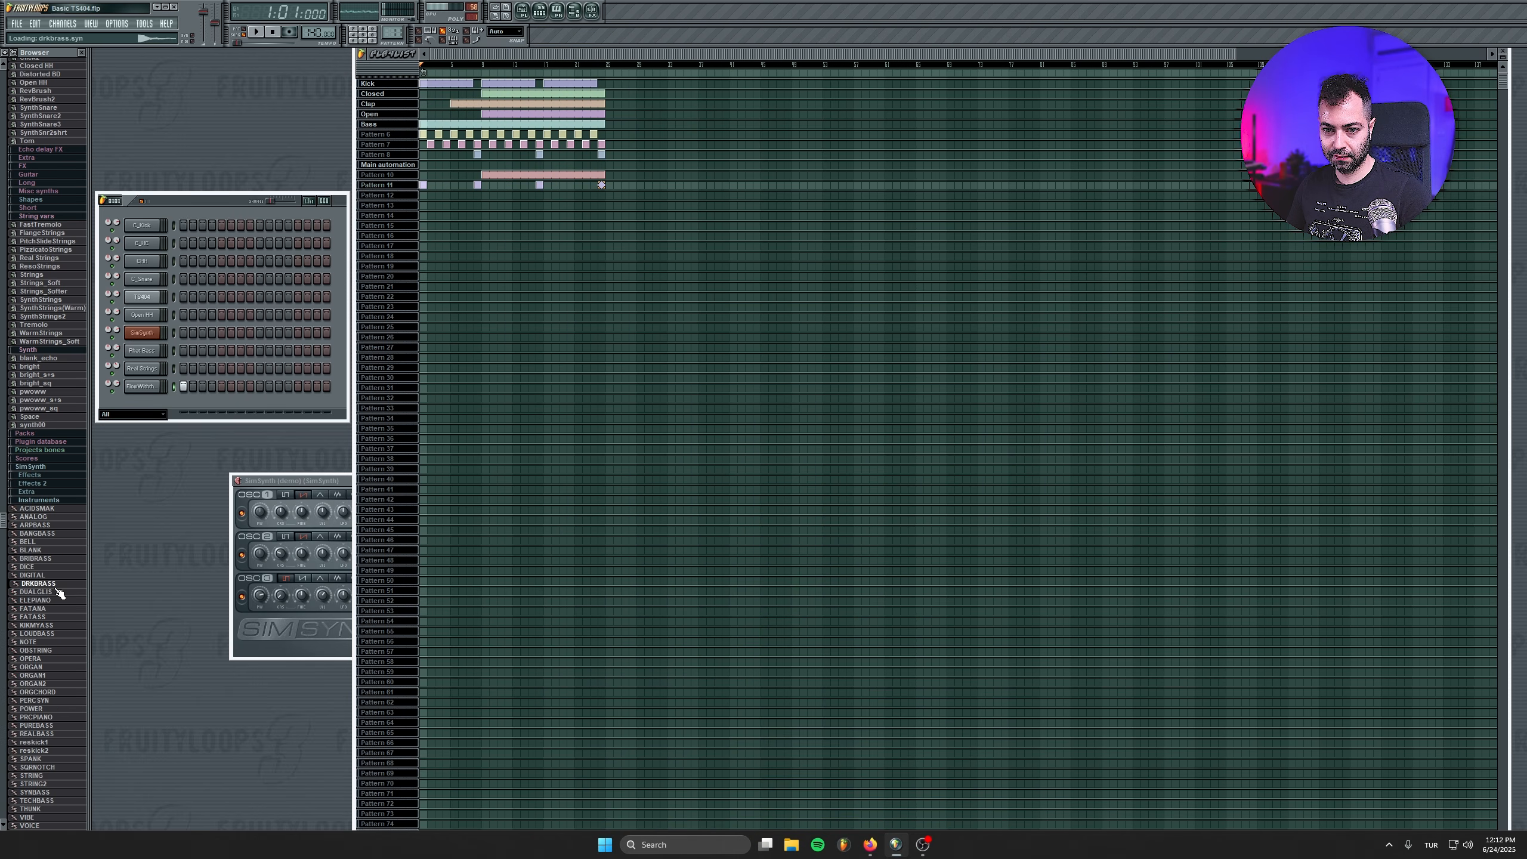
click(52, 619)
click(50, 675)
click(48, 720)
scroll(58, 782, down, 3)
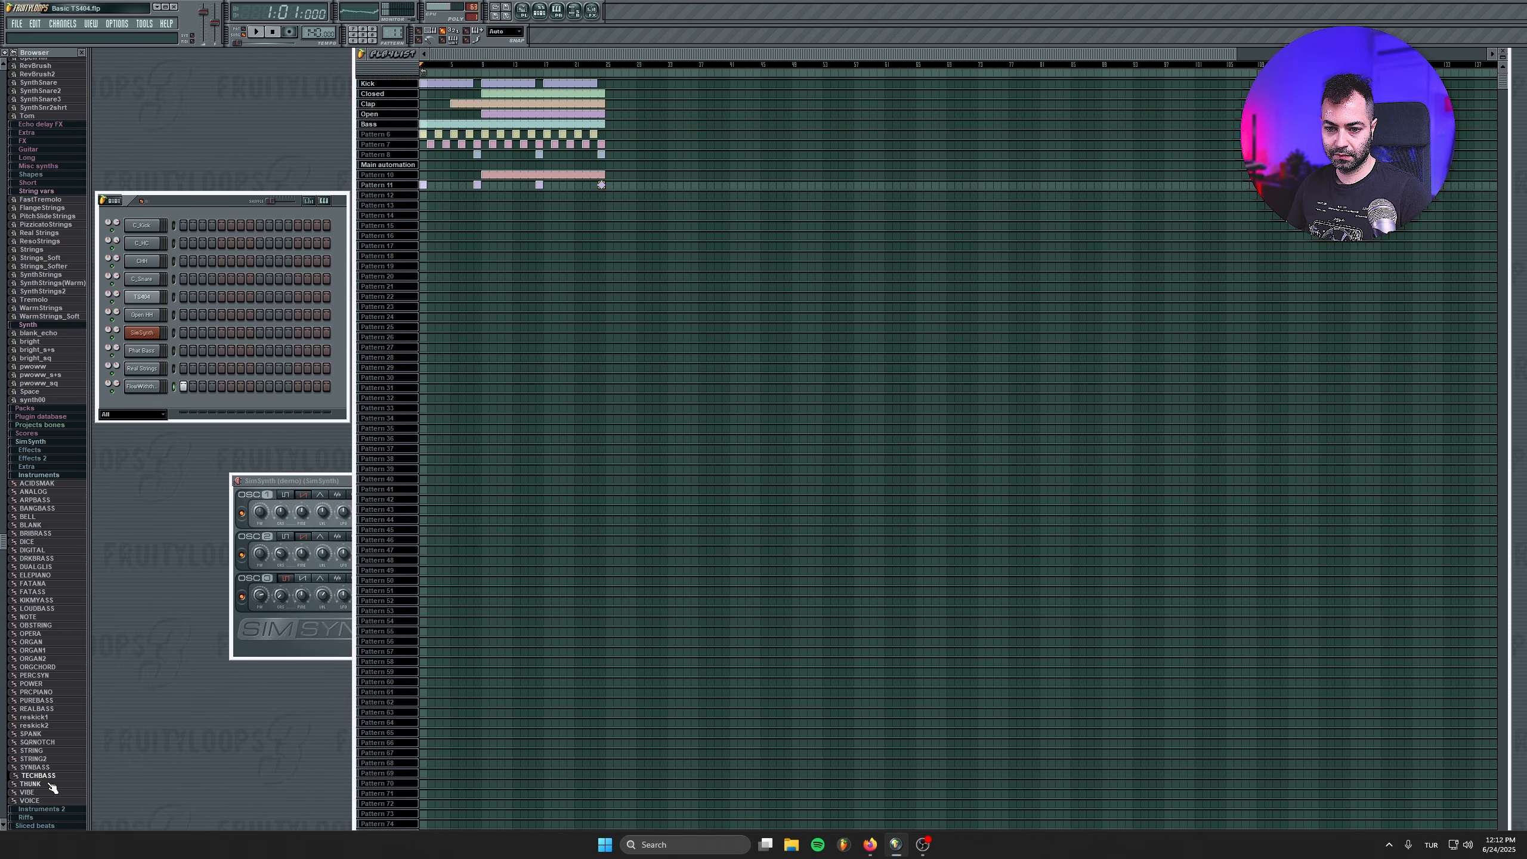
click(64, 533)
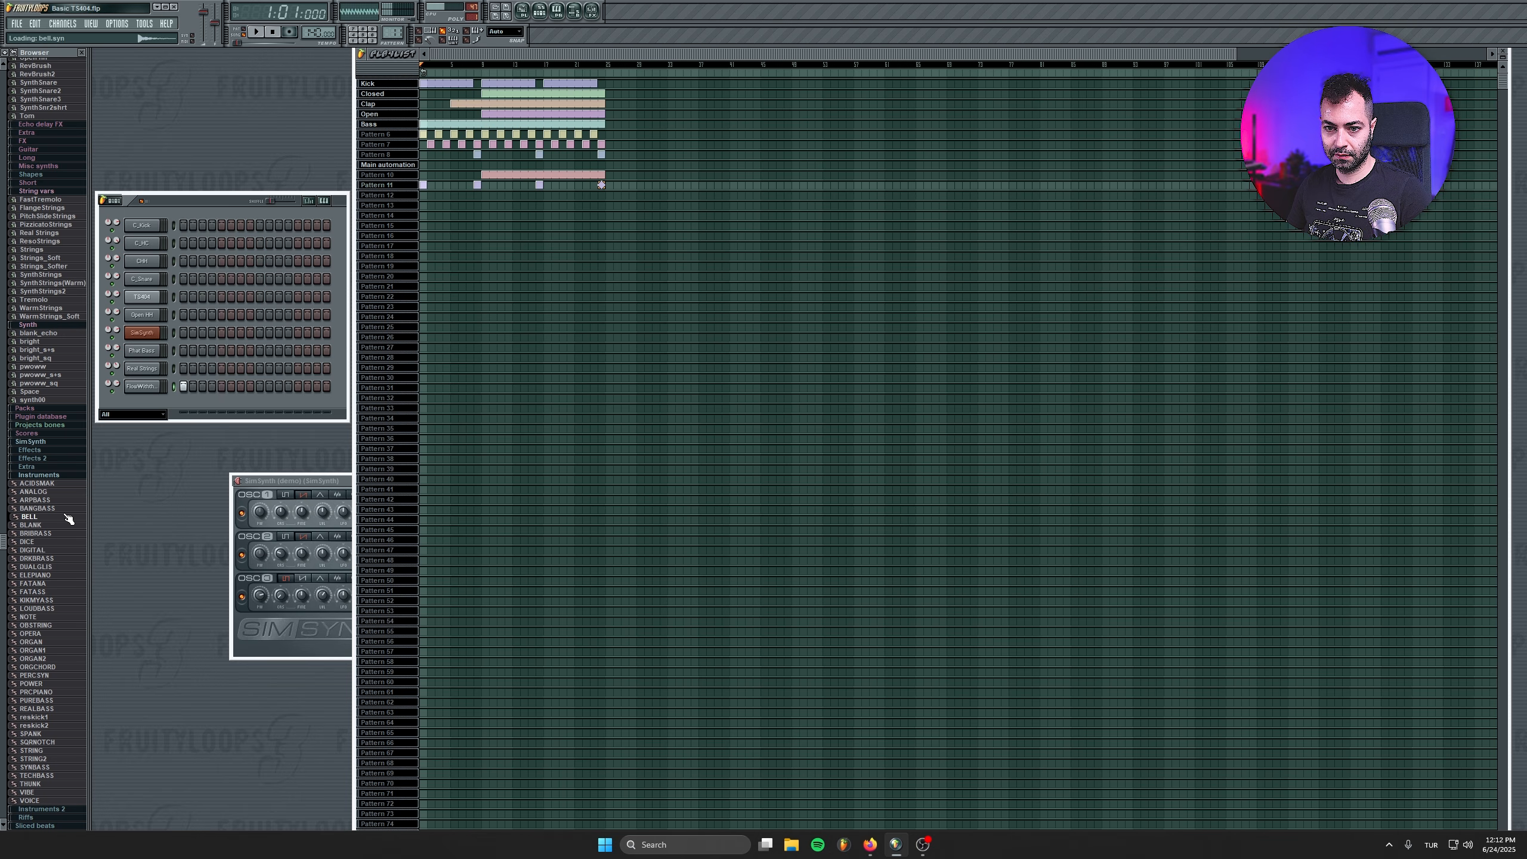
click(65, 517)
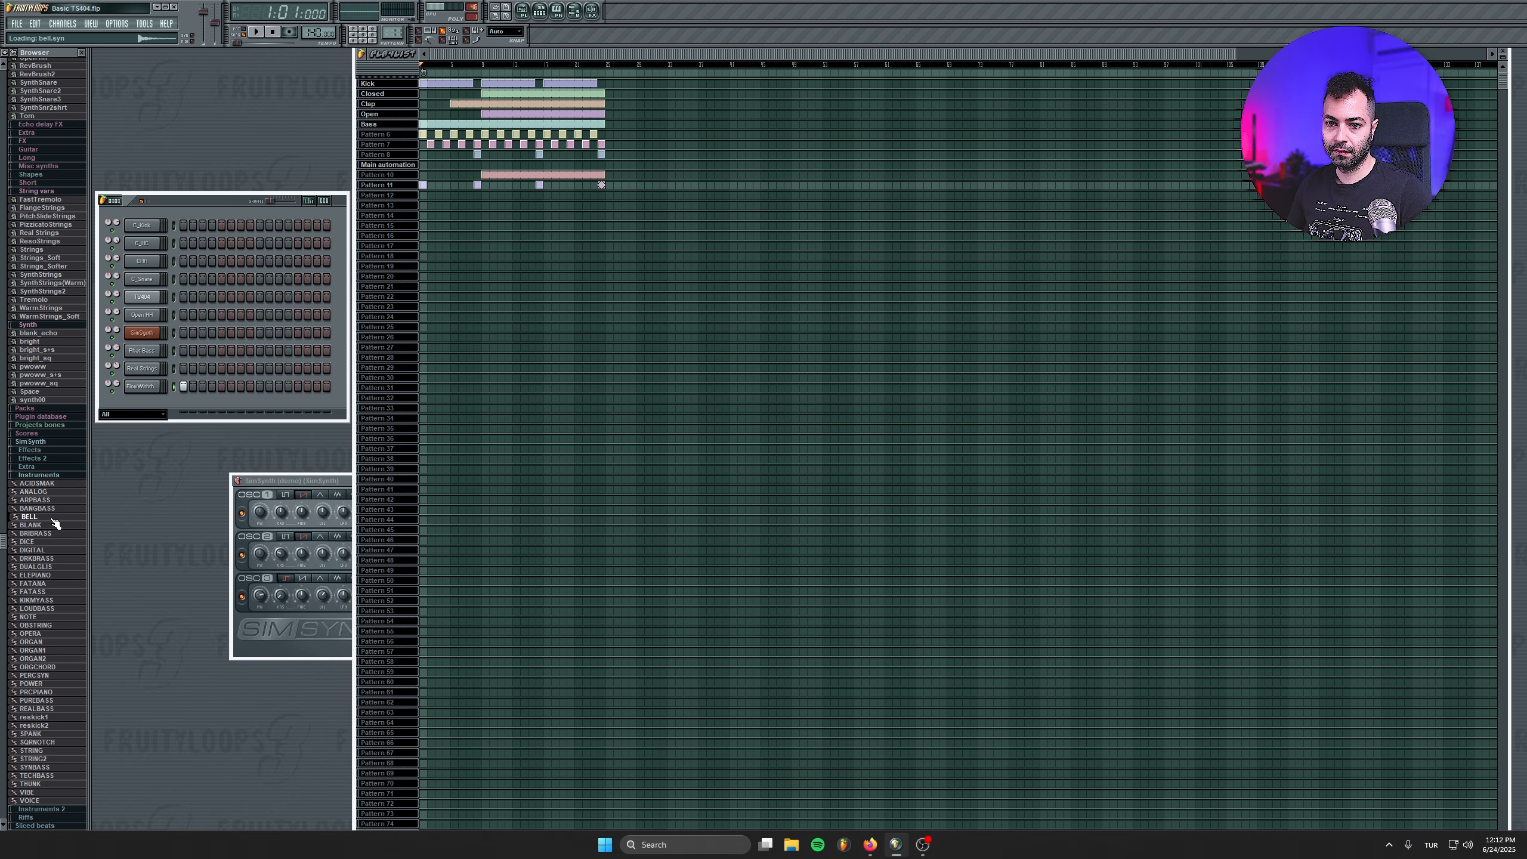
Add the BELL preset as a new channel and draw a one-step note at the start of its Pattern 12 piano roll.
drag(153, 399, 154, 403)
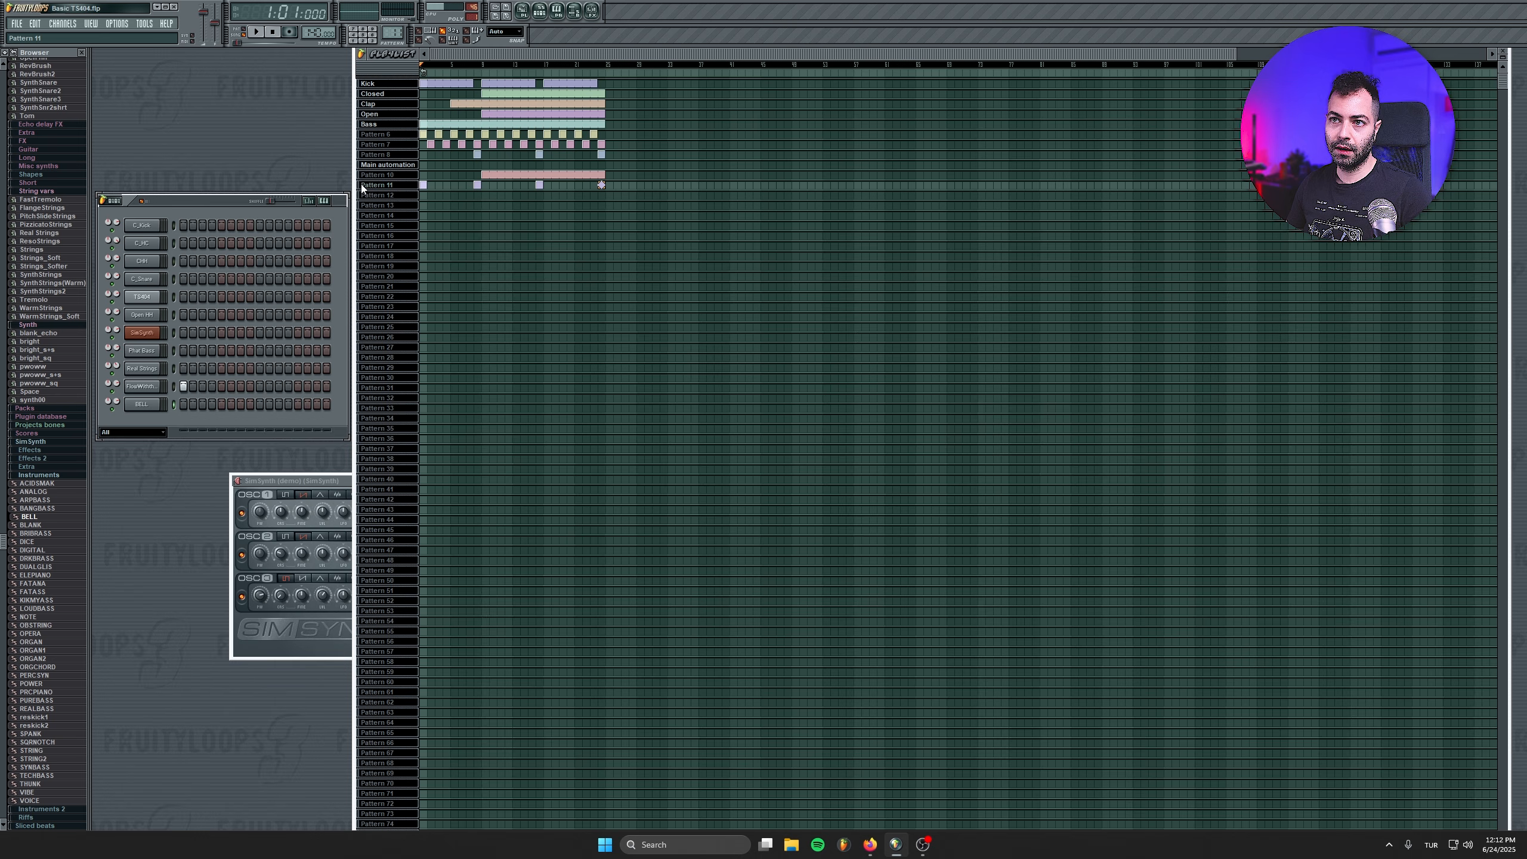
scroll(394, 33, up, 1)
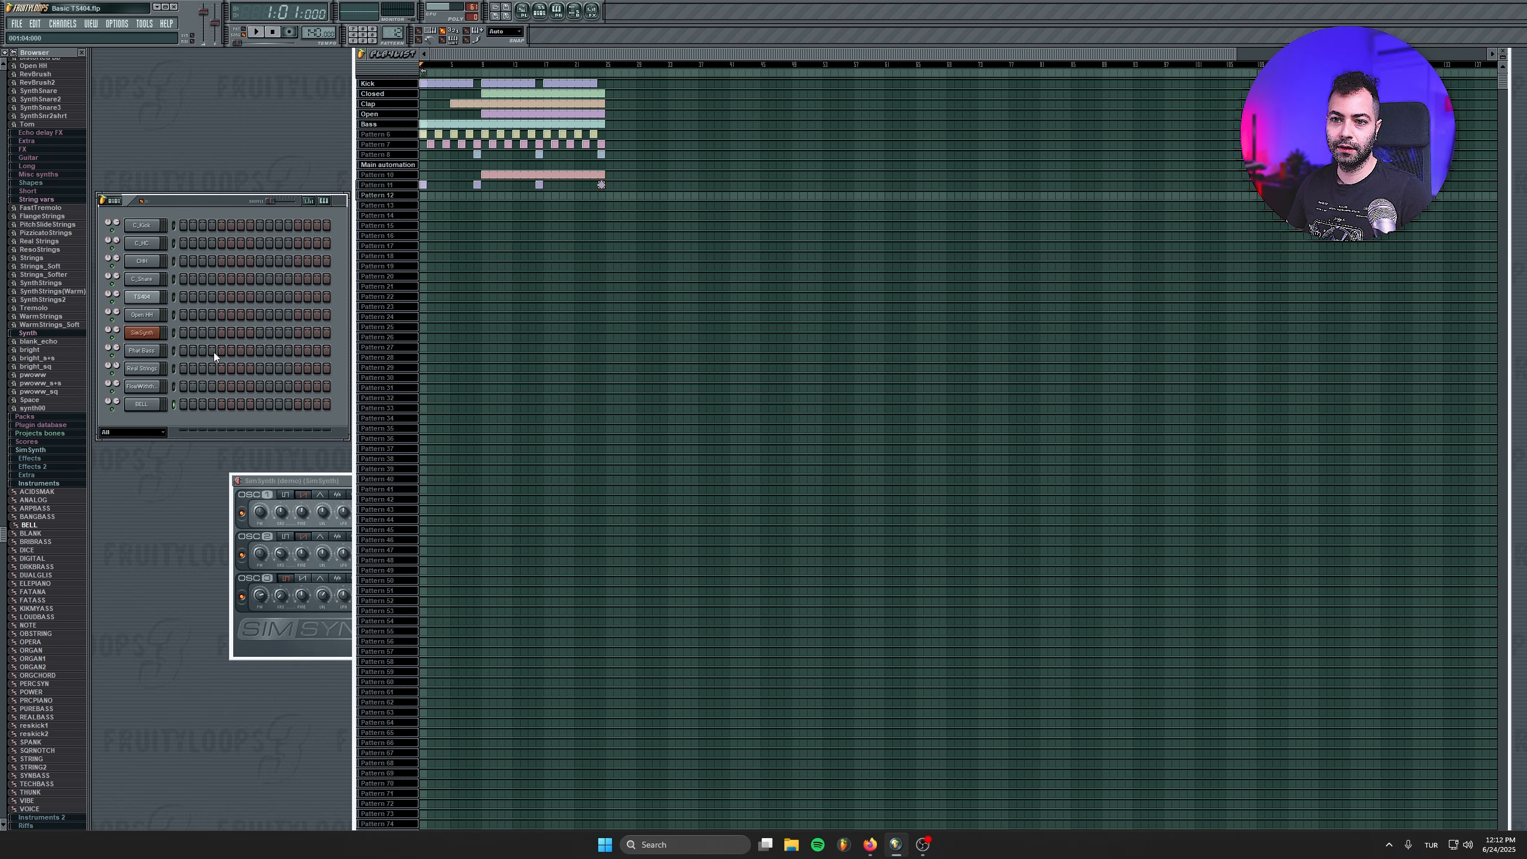
right_click(160, 401)
click(193, 405)
click(473, 451)
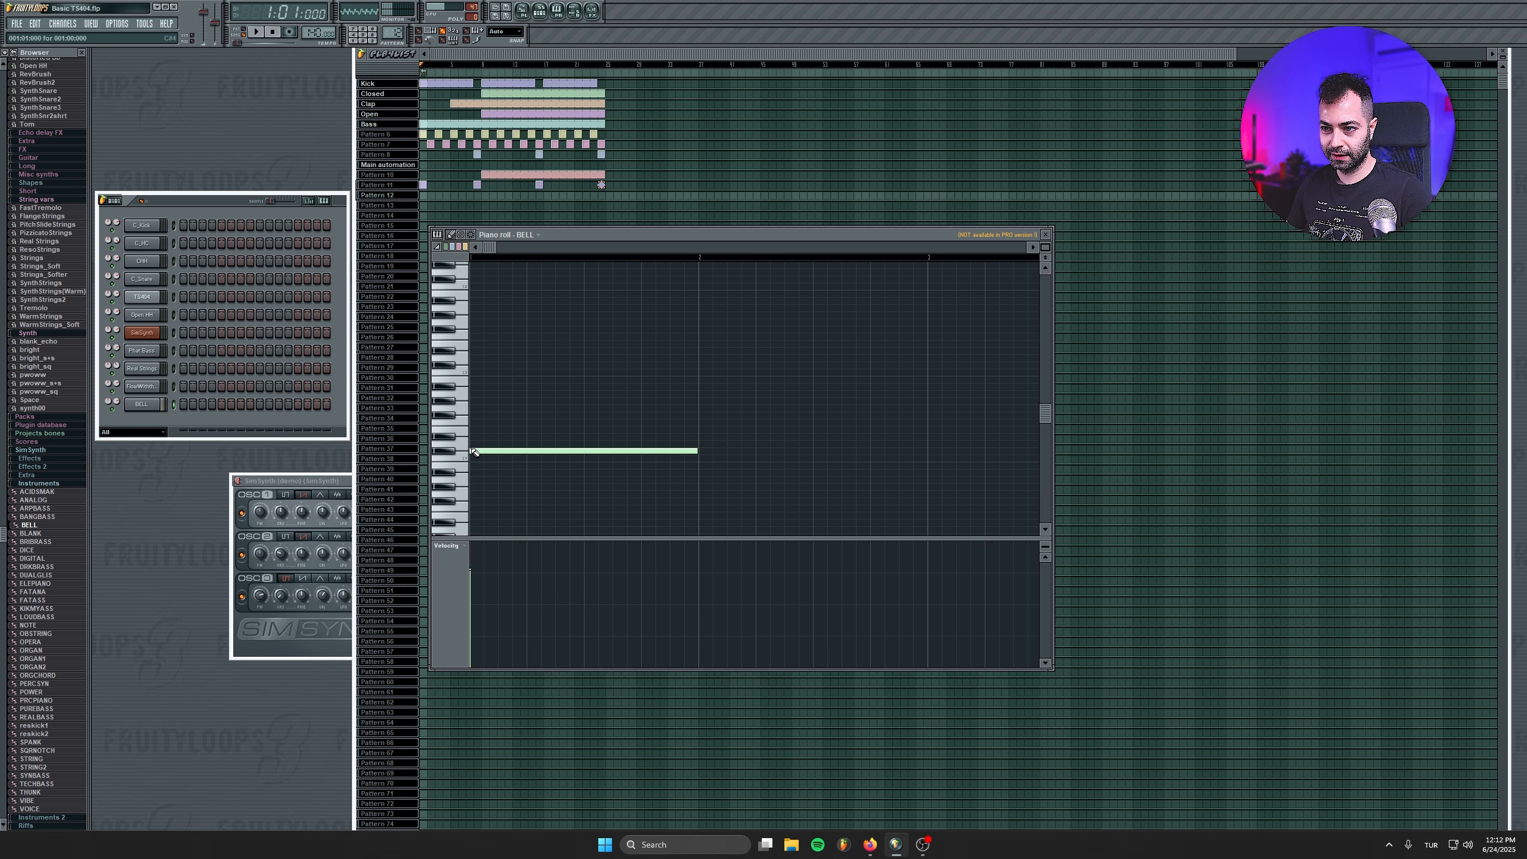
drag(473, 452, 474, 444)
drag(696, 444, 480, 444)
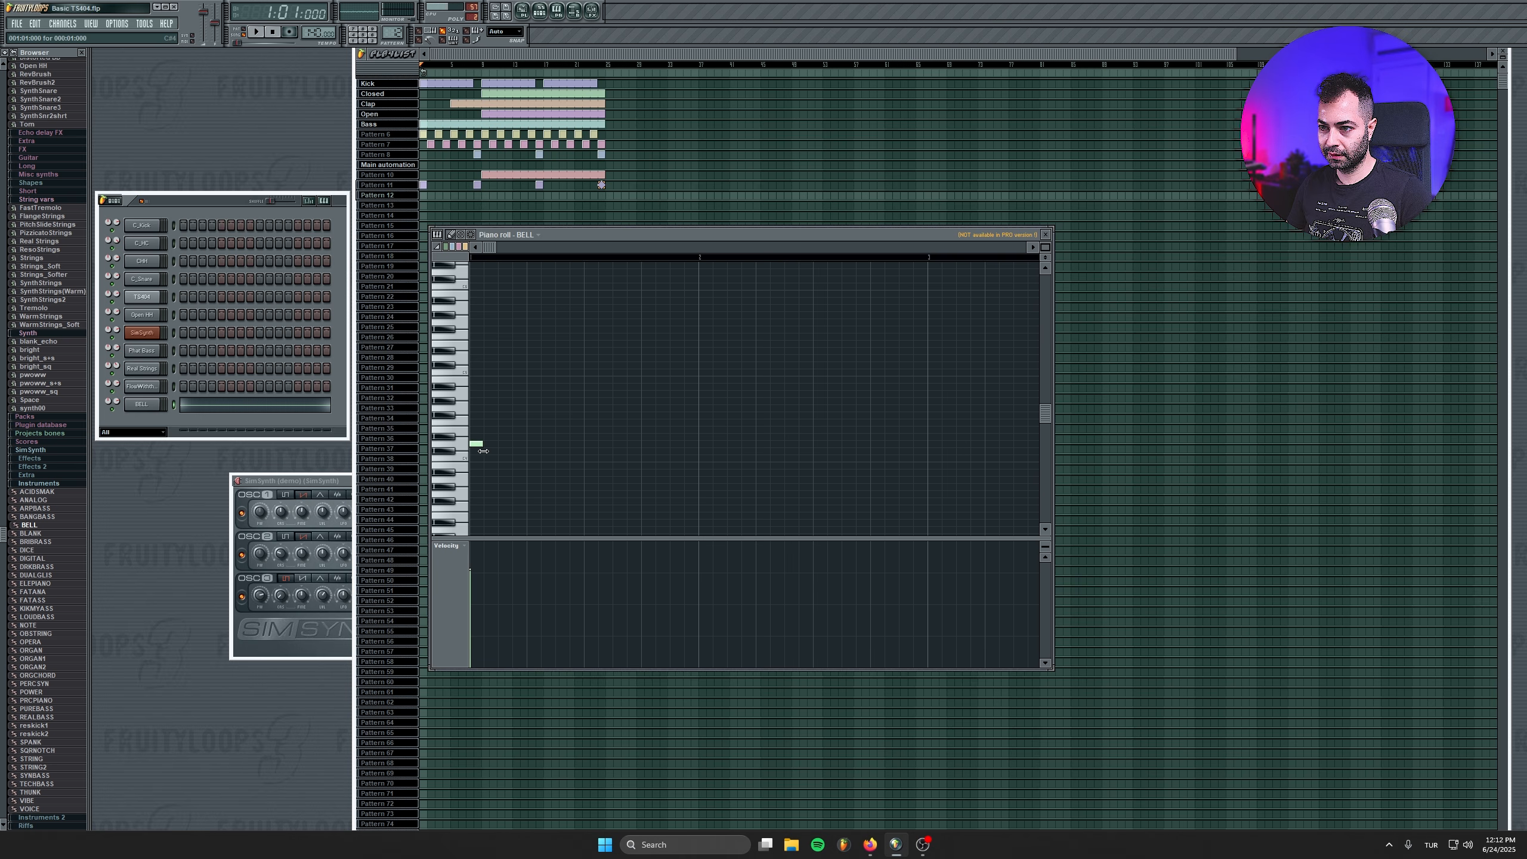
Move the BELL note to step 15 of the bar and place Pattern 12 in bars 4, 12 and 20 of the playlist.
click(259, 35)
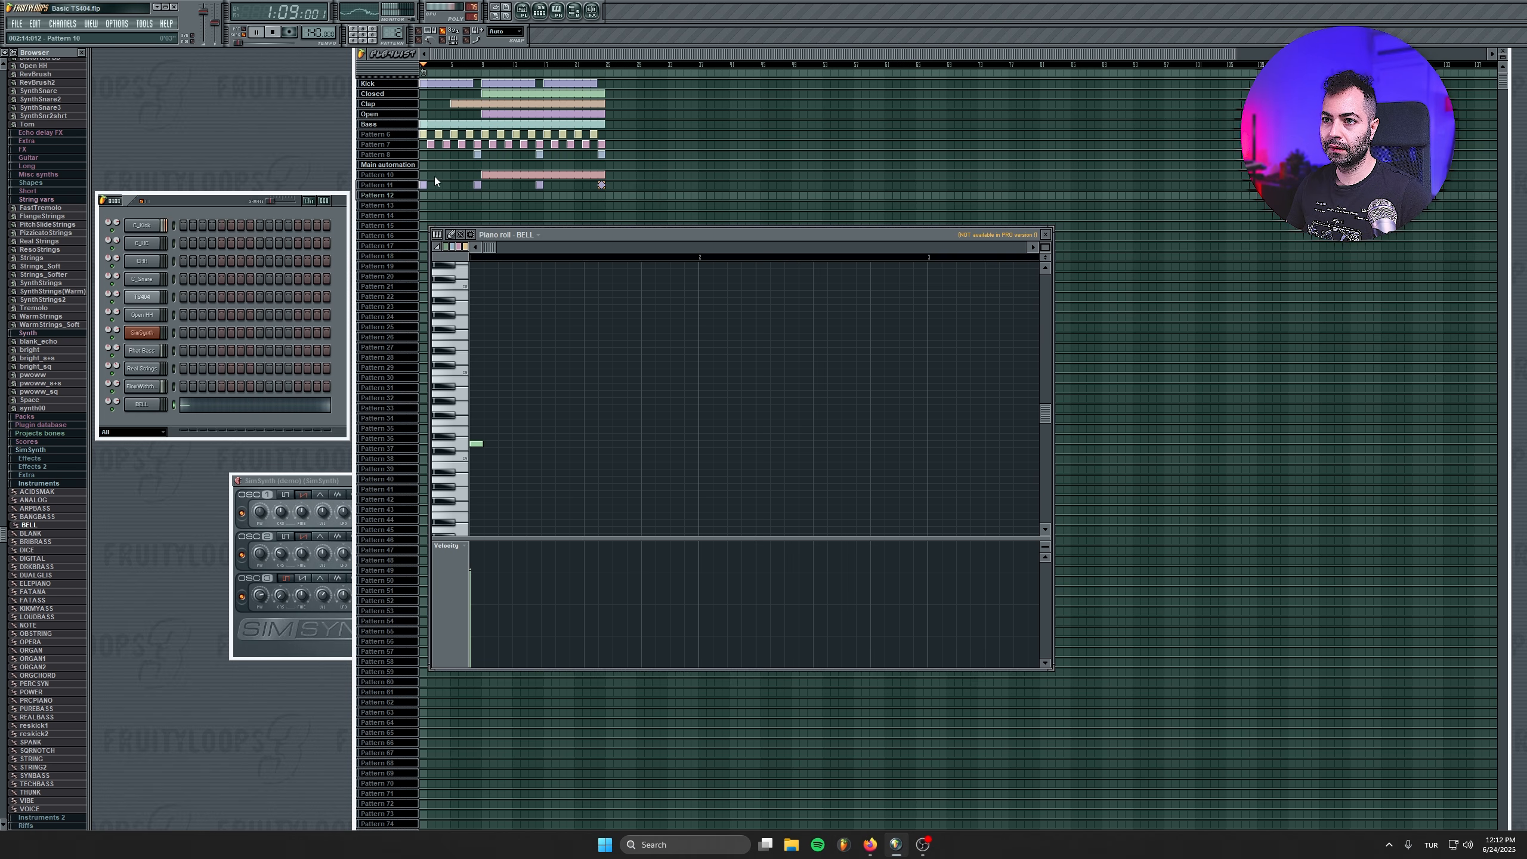
click(430, 195)
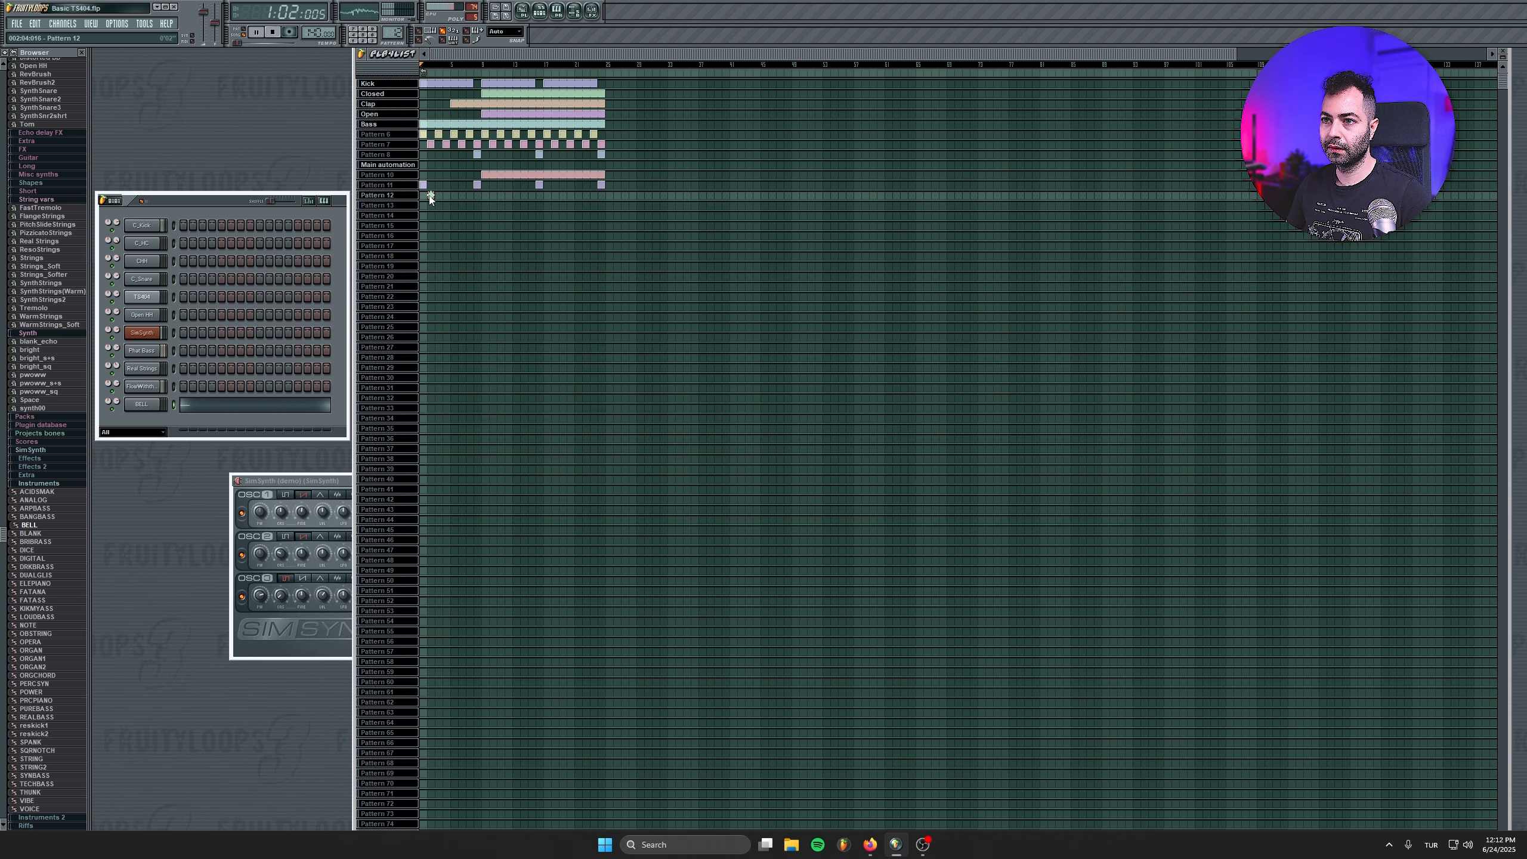
click(191, 407)
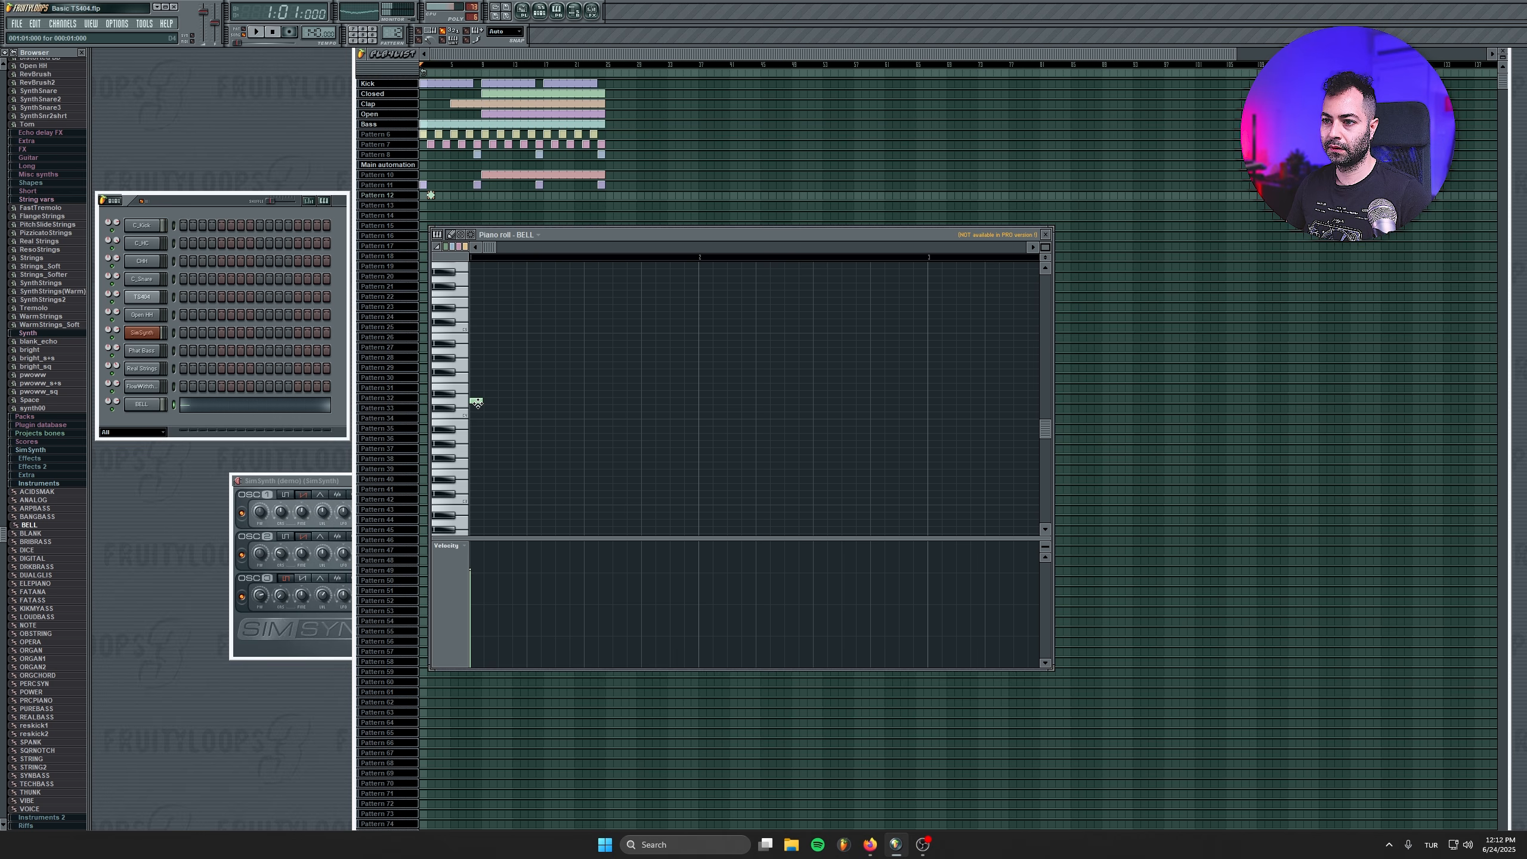
drag(476, 403, 672, 397)
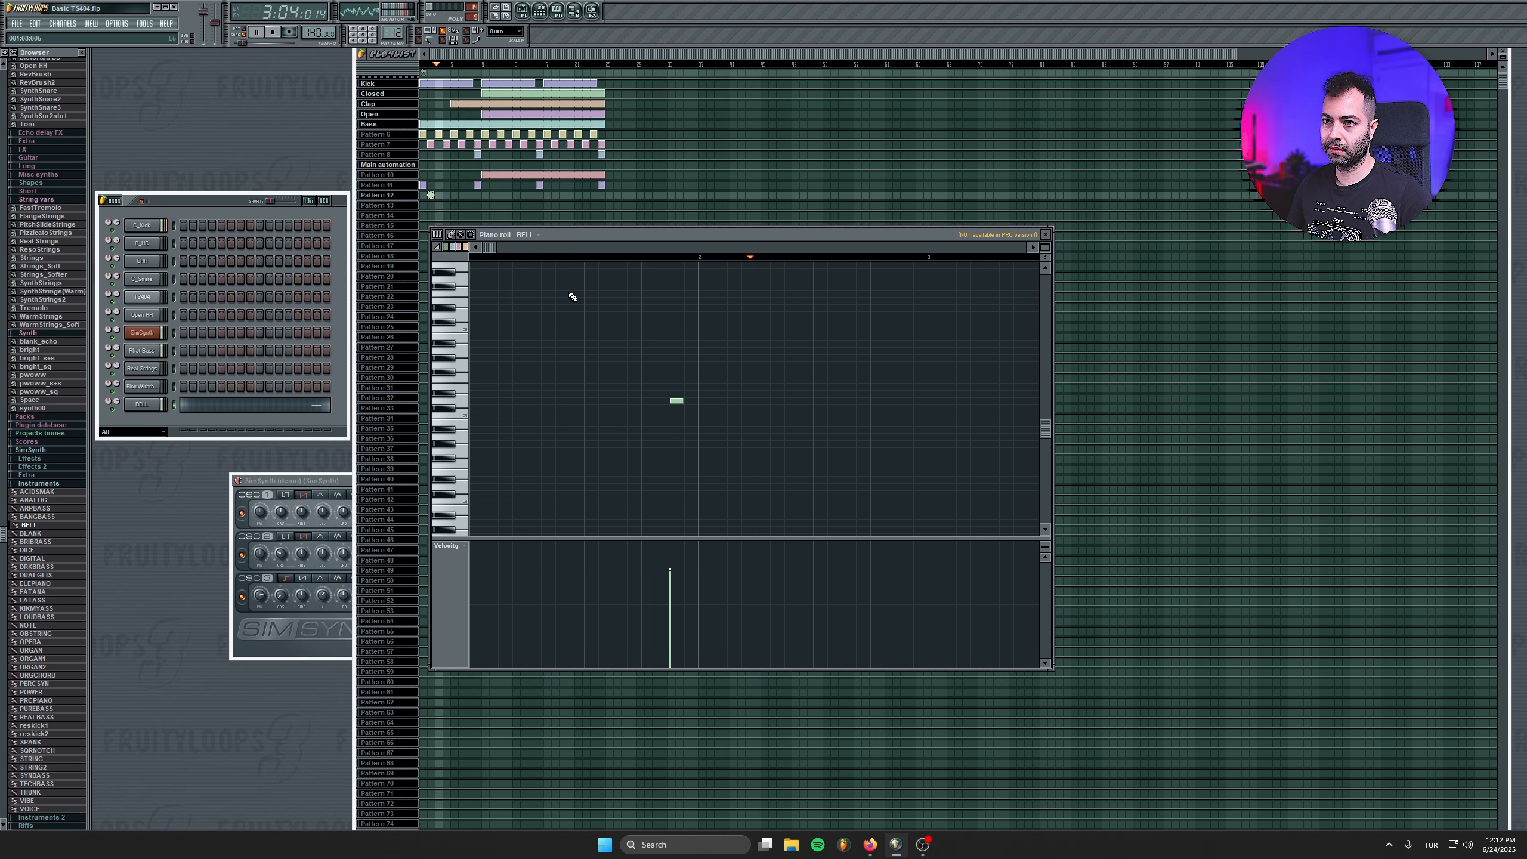
click(431, 195)
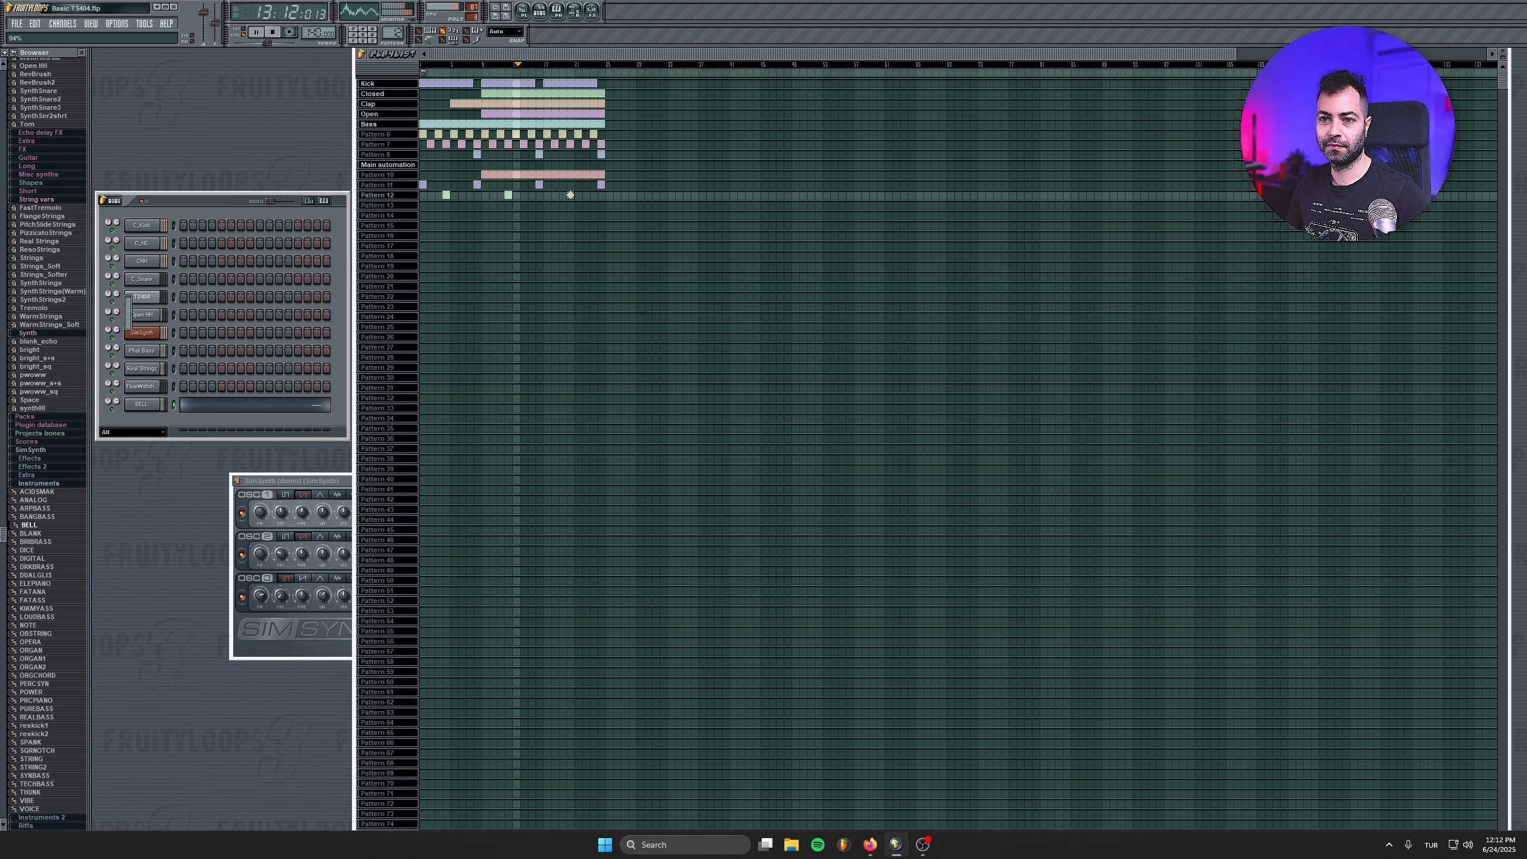
Assign the BELL channel to effect track 5 and load Fruity delay 2 into that track's first slot.
click(143, 404)
key(space)
double_click(461, 374)
drag(461, 374, 461, 362)
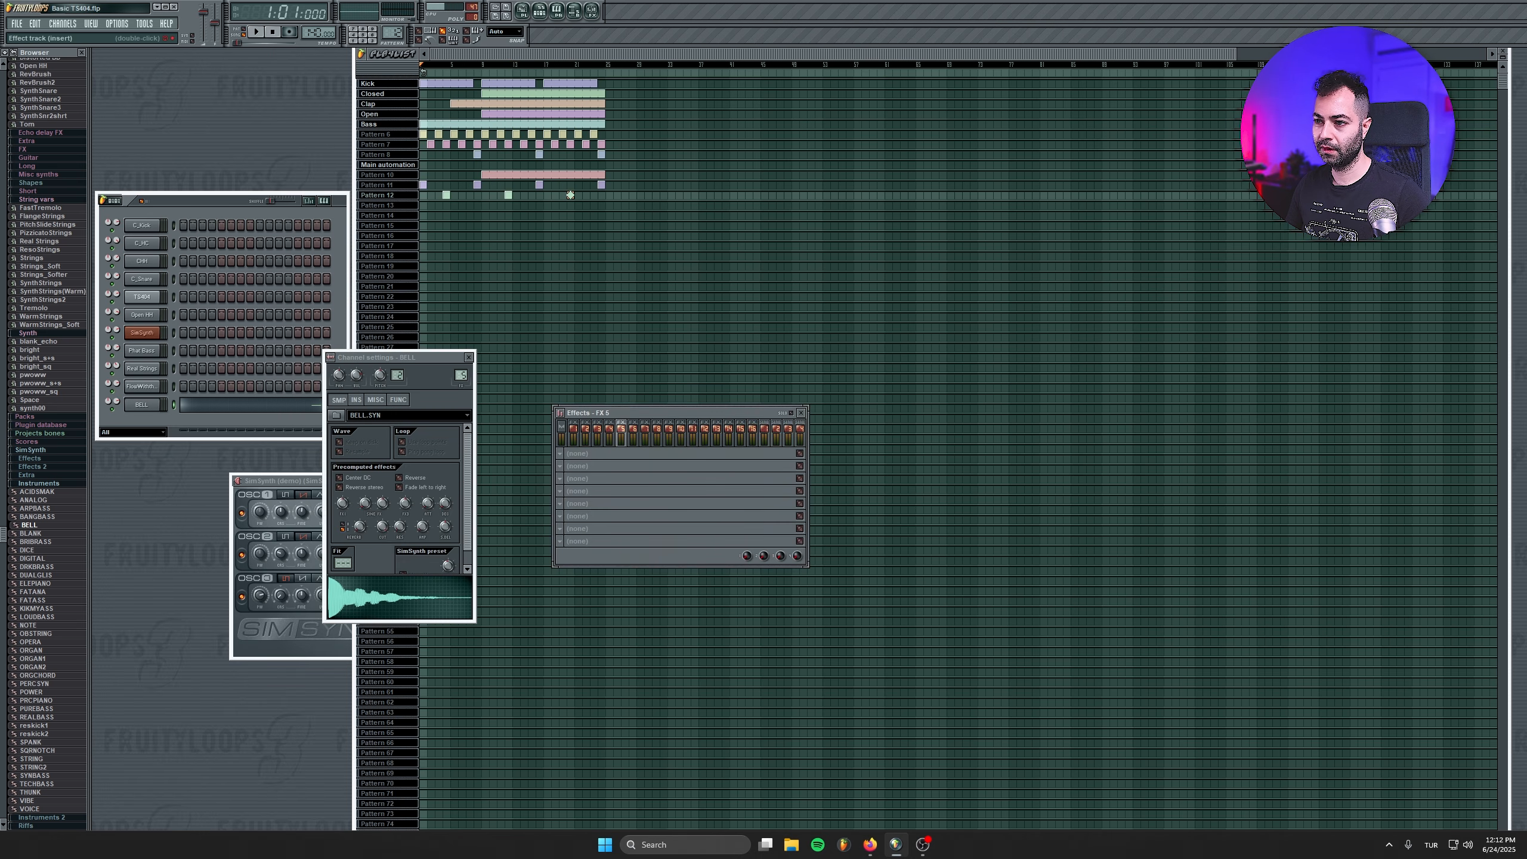
click(558, 457)
mouse_move(601, 468)
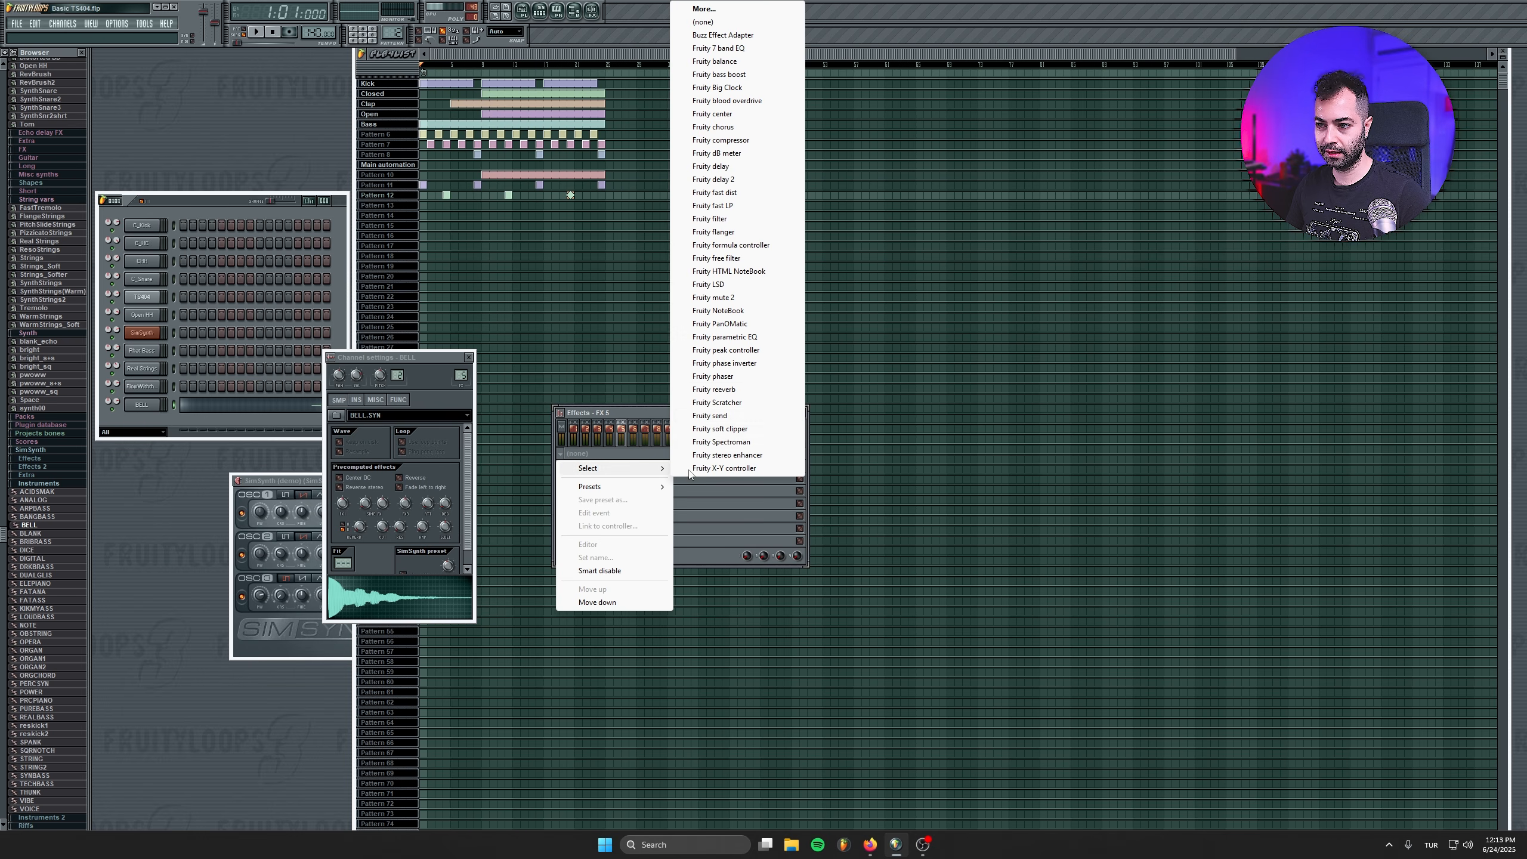
click(766, 179)
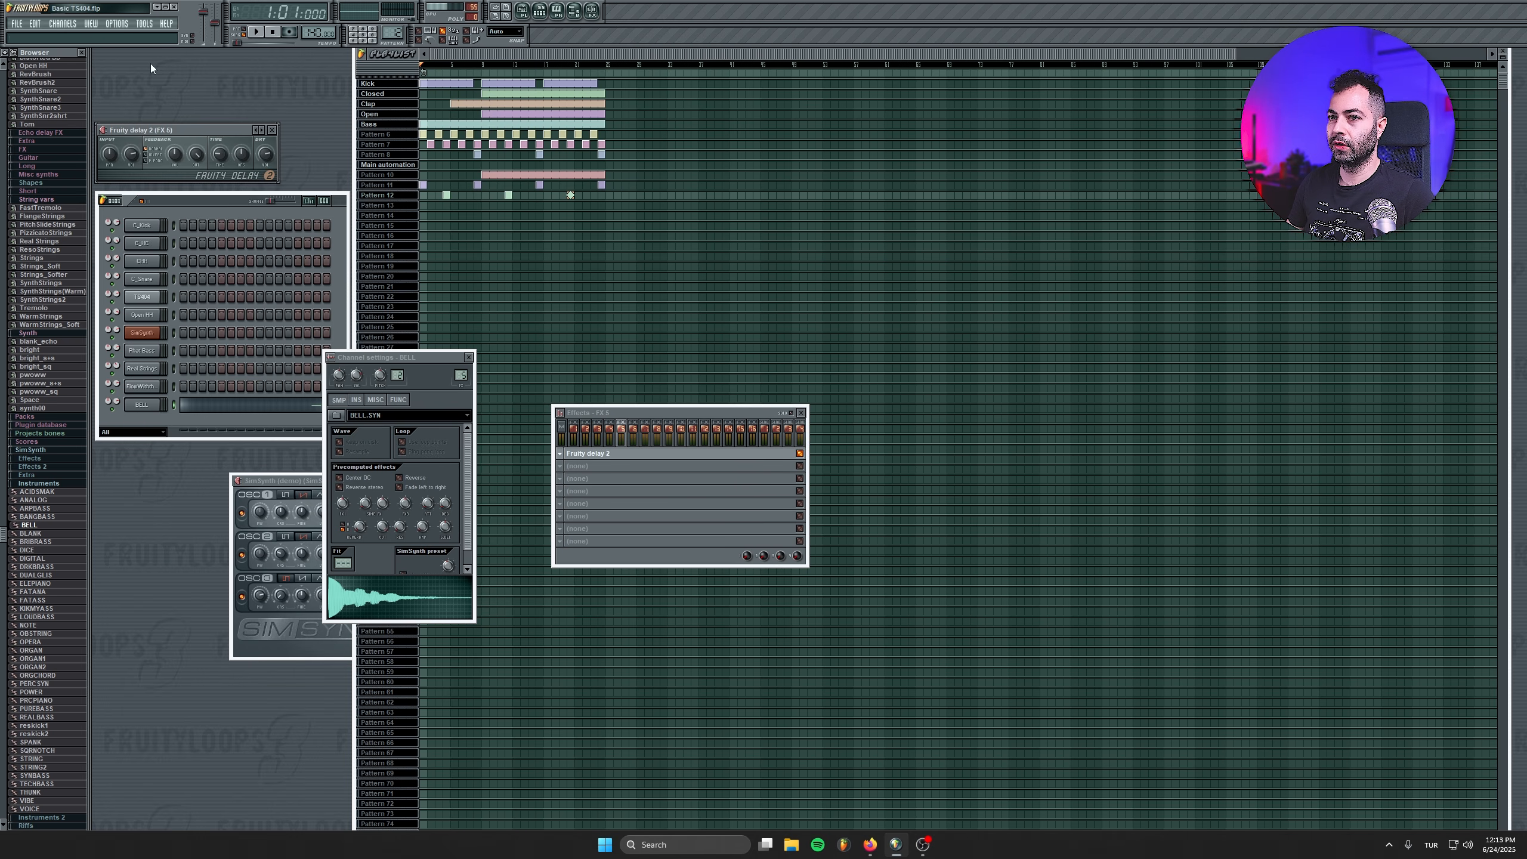
Play the song to listen to the bell with its delay, keeping the BELL channel settings in view.
click(255, 32)
click(448, 74)
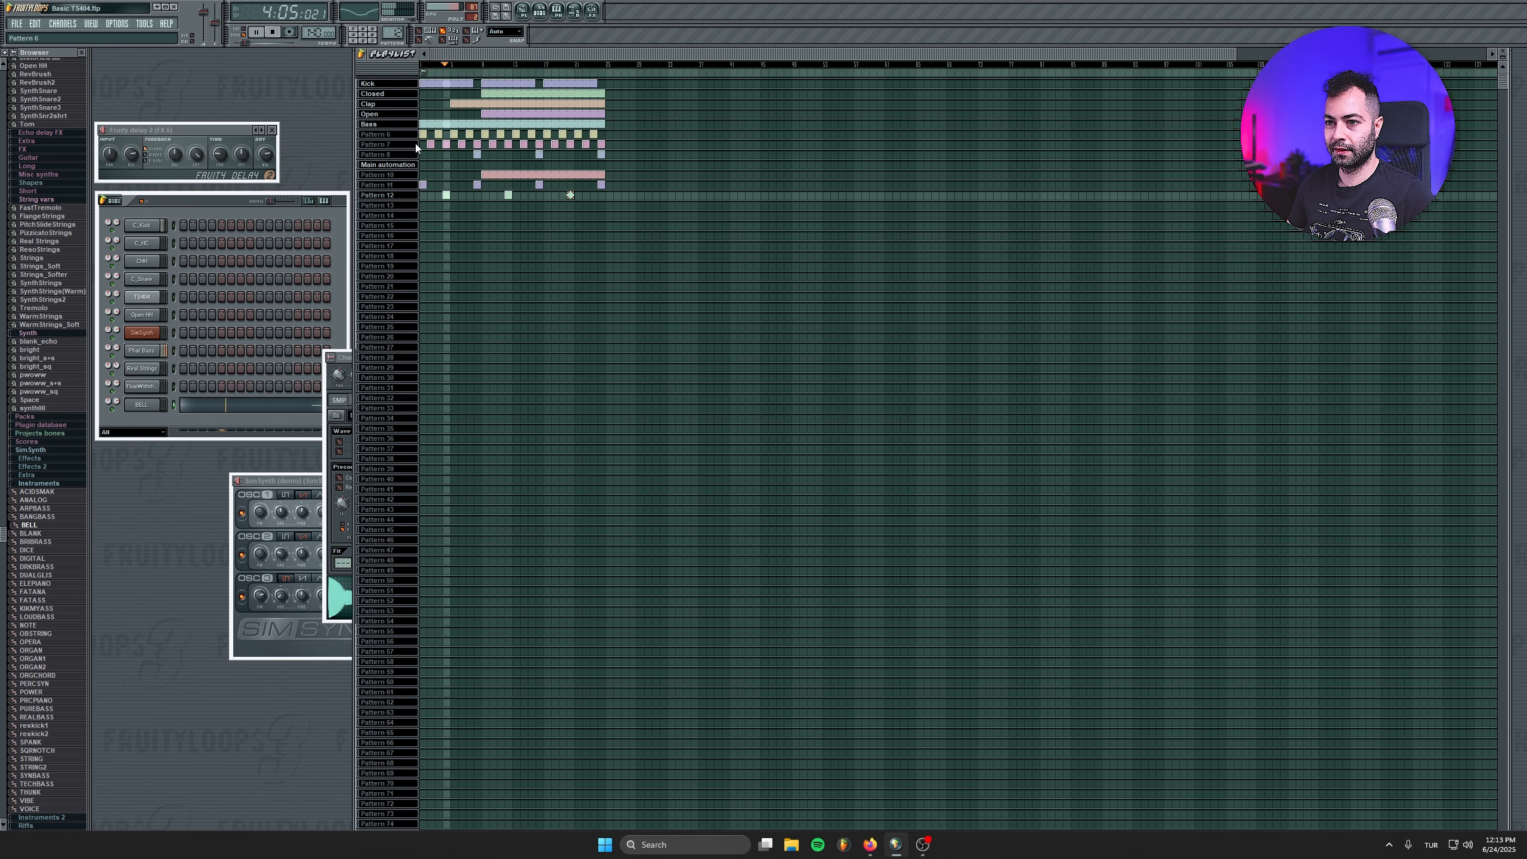
click(346, 359)
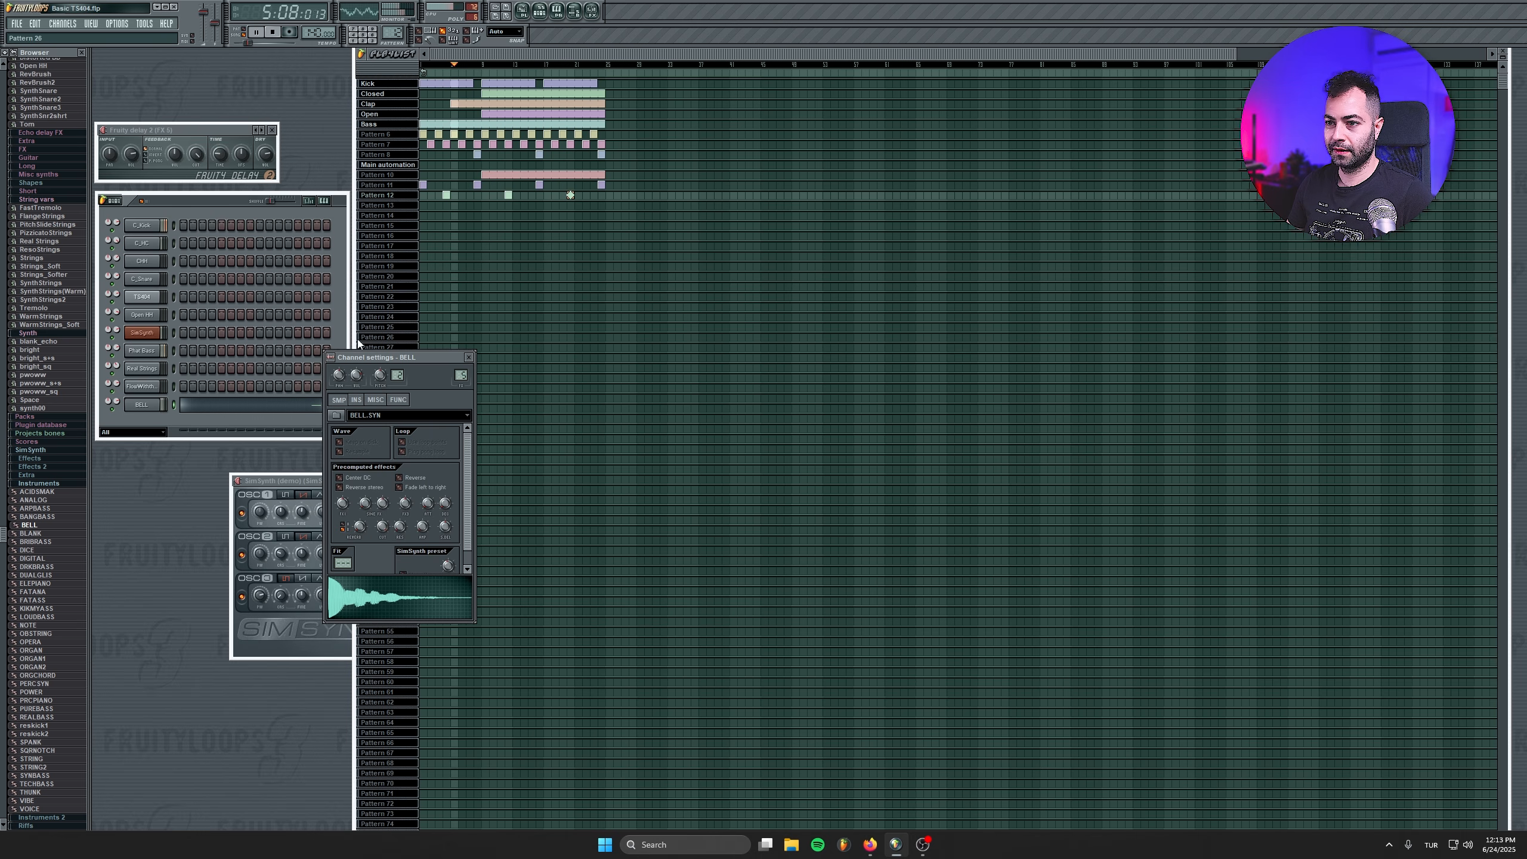
key(space)
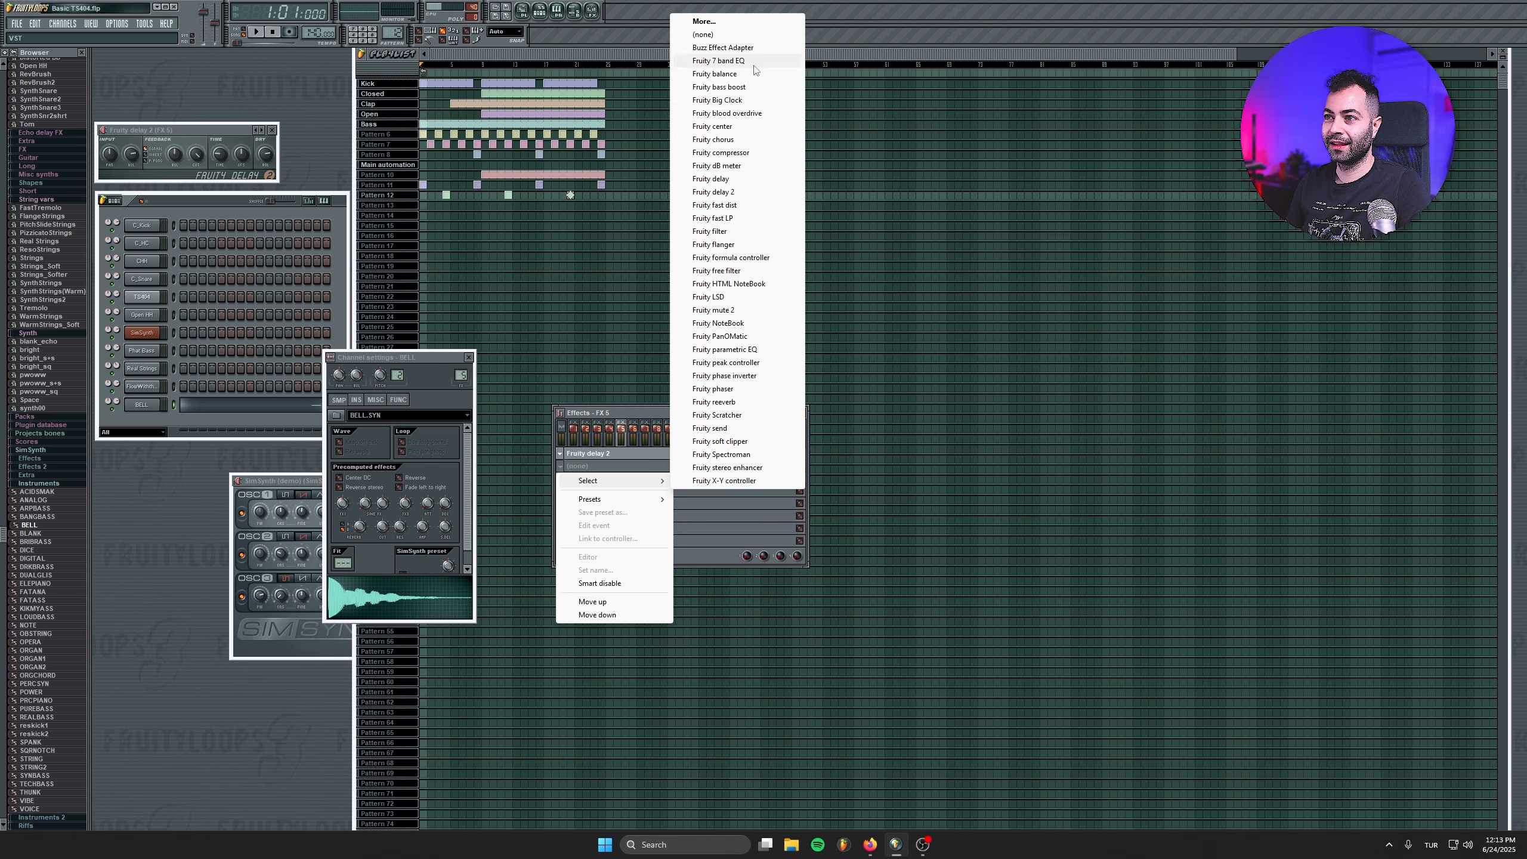
Add Fruity 7 band EQ to the second slot of FX 5, cut its two lowest bands, and close the effect and channel windows.
click(721, 66)
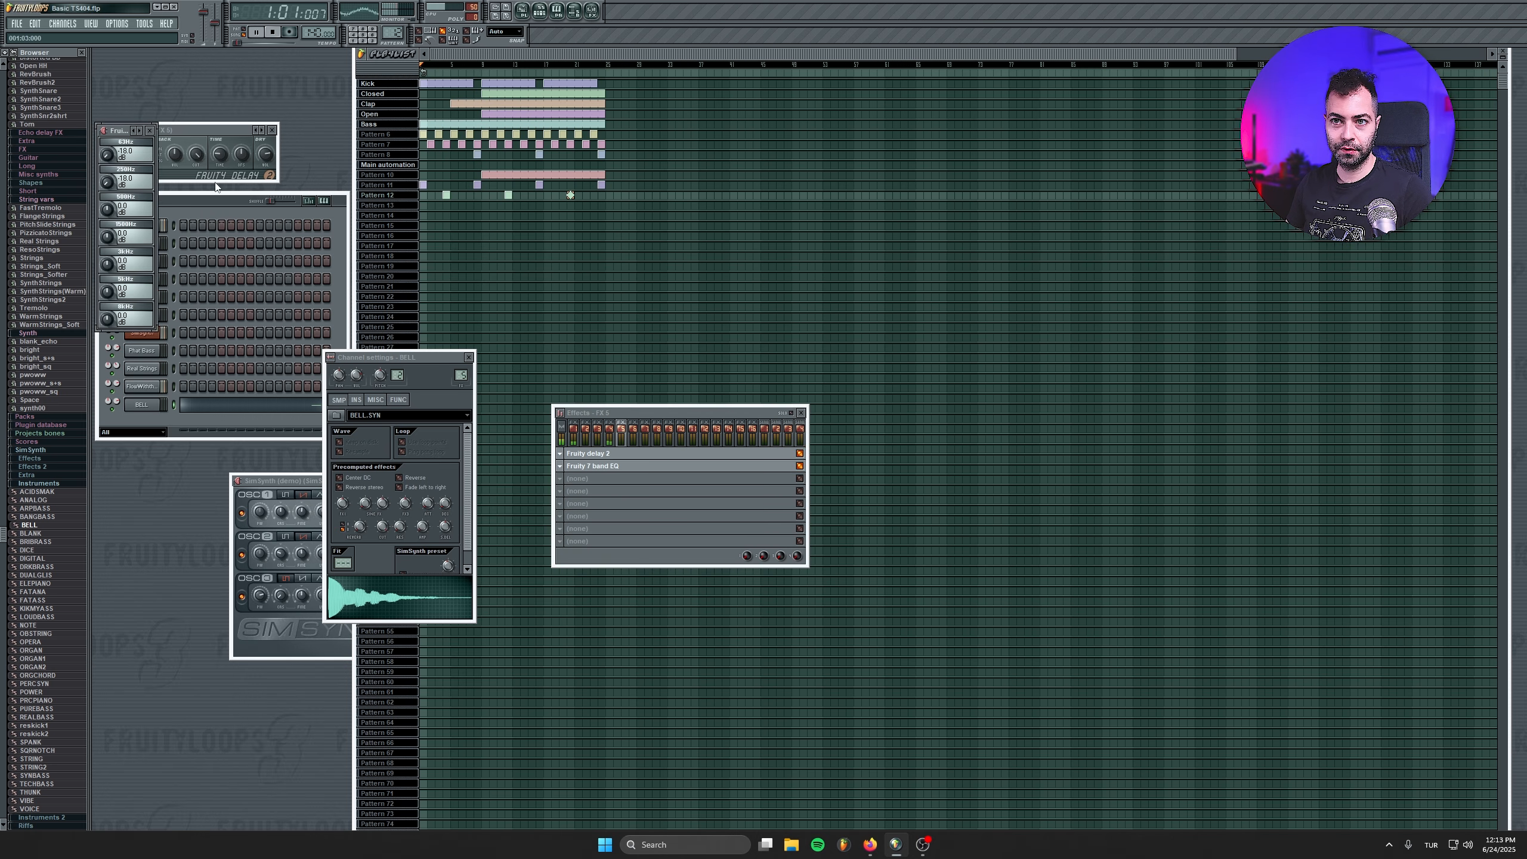
click(151, 130)
click(468, 357)
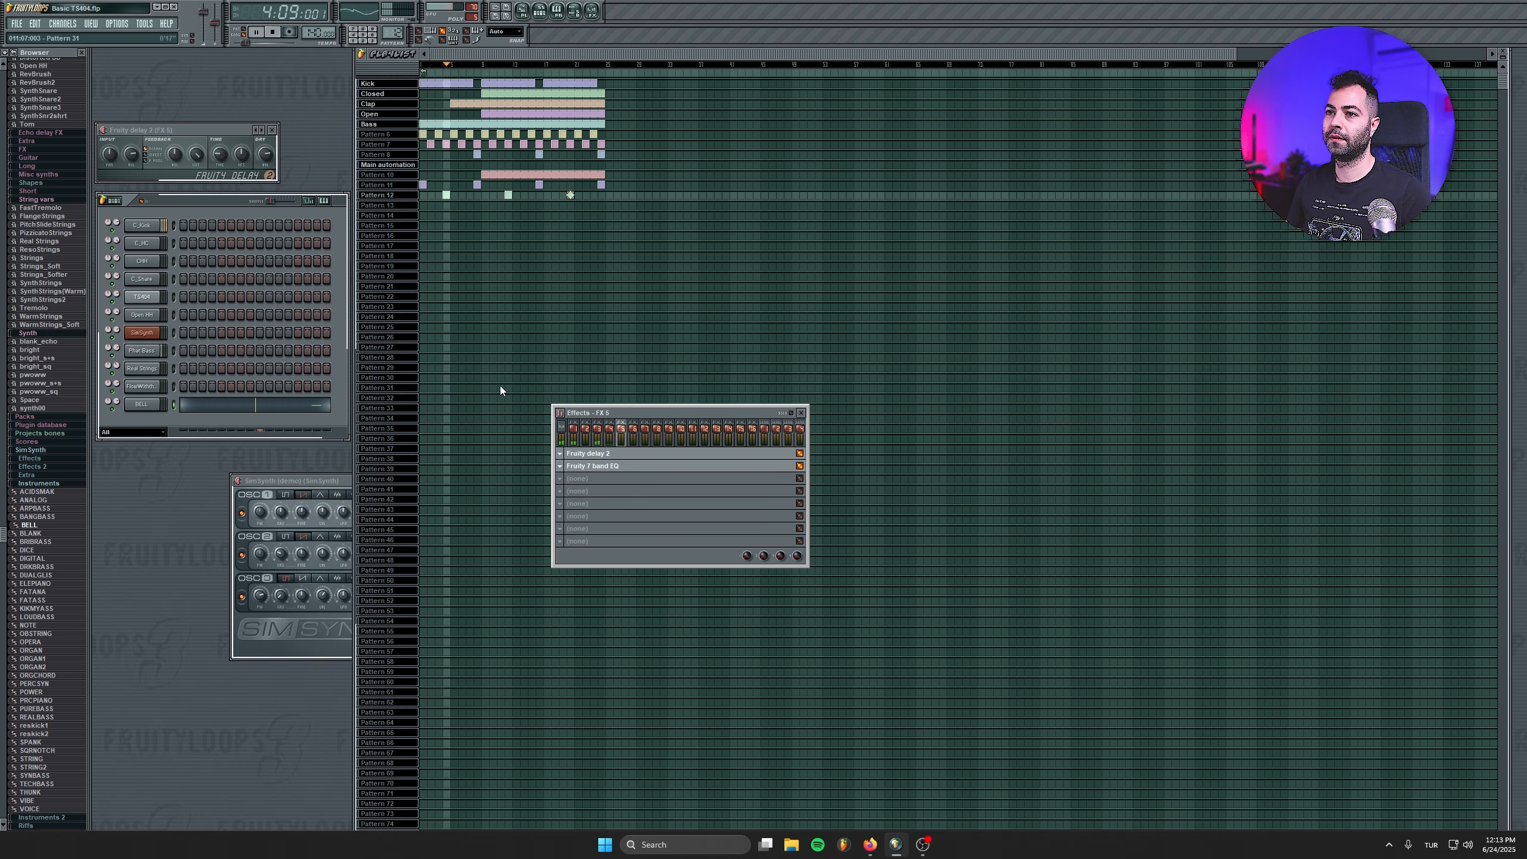
click(803, 415)
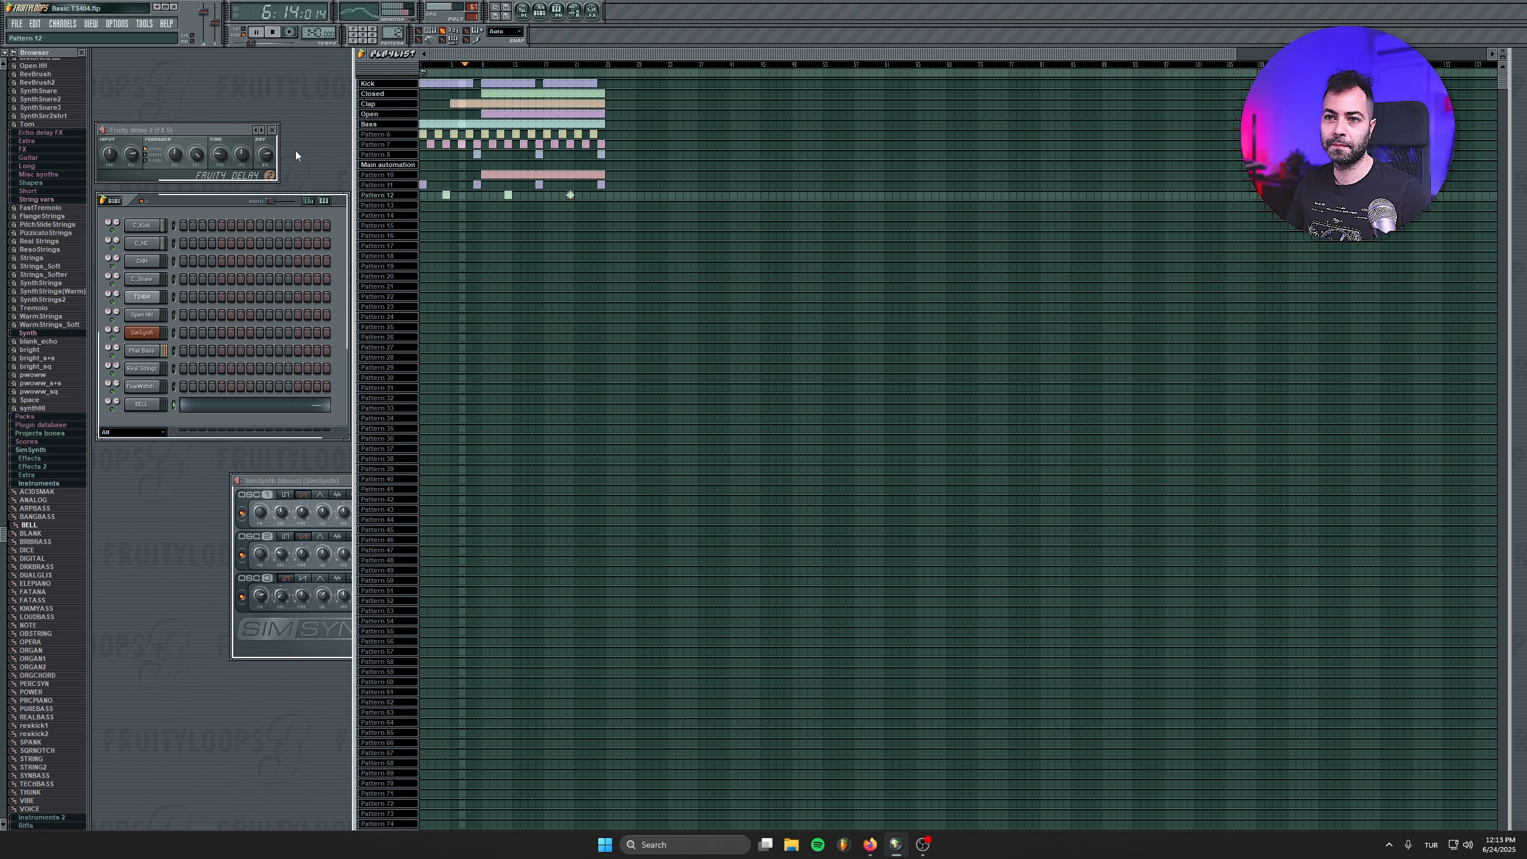
click(272, 130)
click(216, 202)
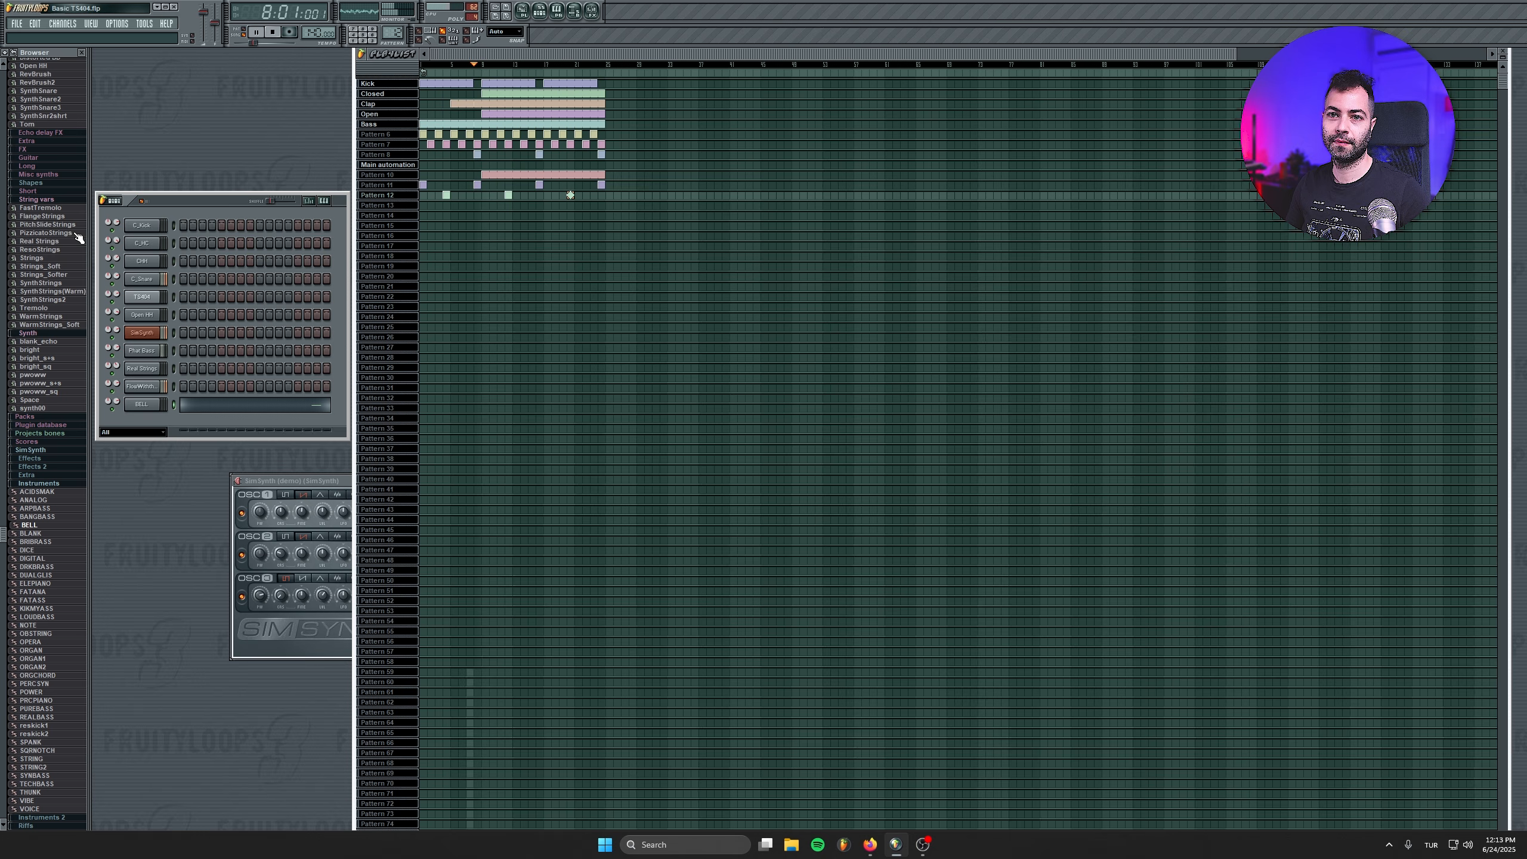
Browse the Short and FX preset folders and audition sounds such as ShortSyn3, Chip, FX - R2D2's bro and FX - Scratch.
click(43, 199)
click(40, 192)
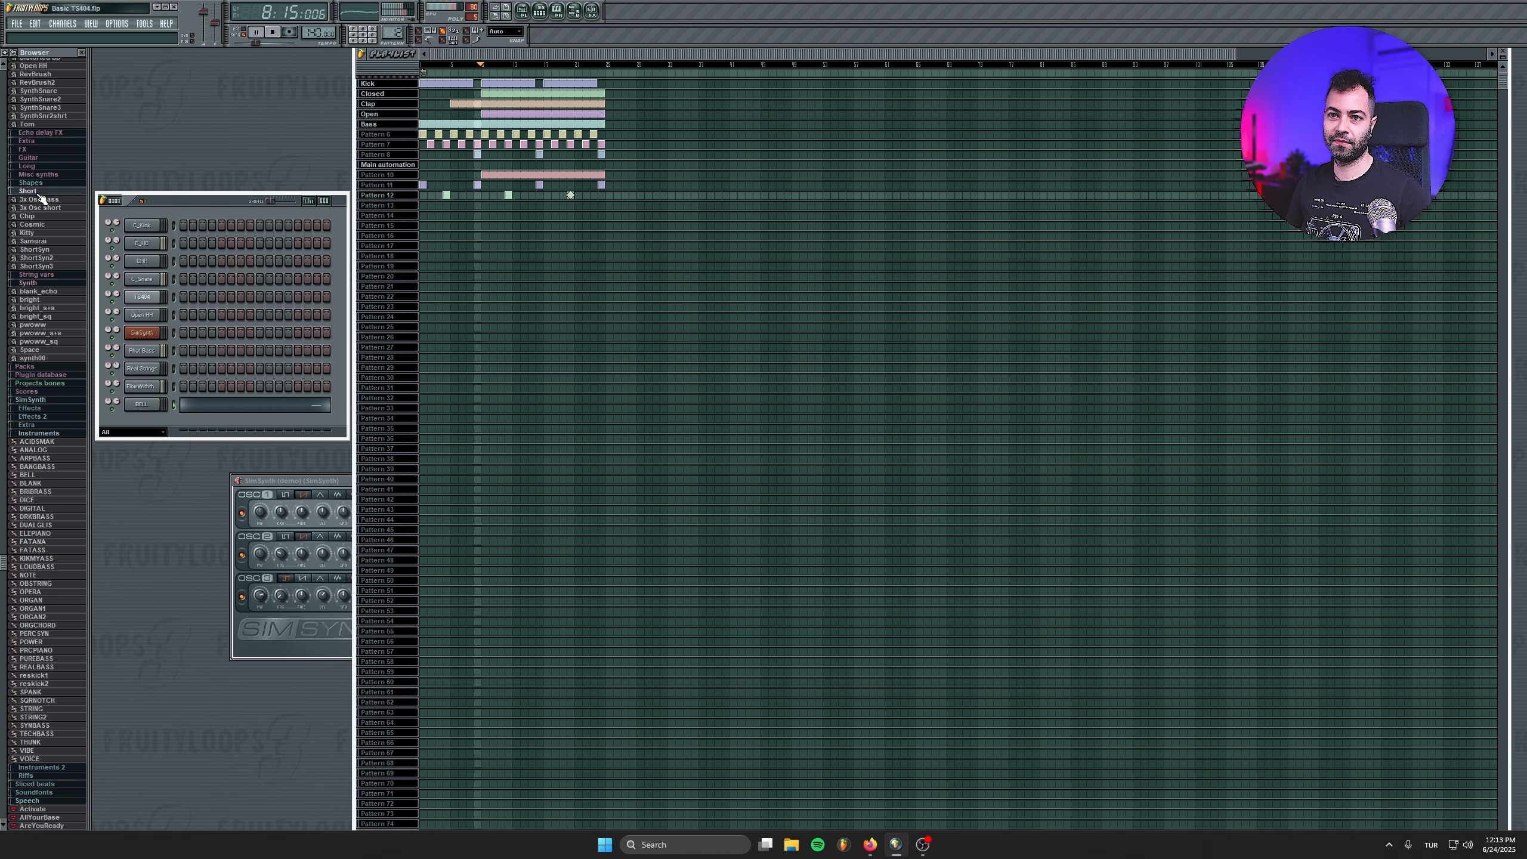
key(space)
click(40, 245)
click(41, 259)
click(41, 267)
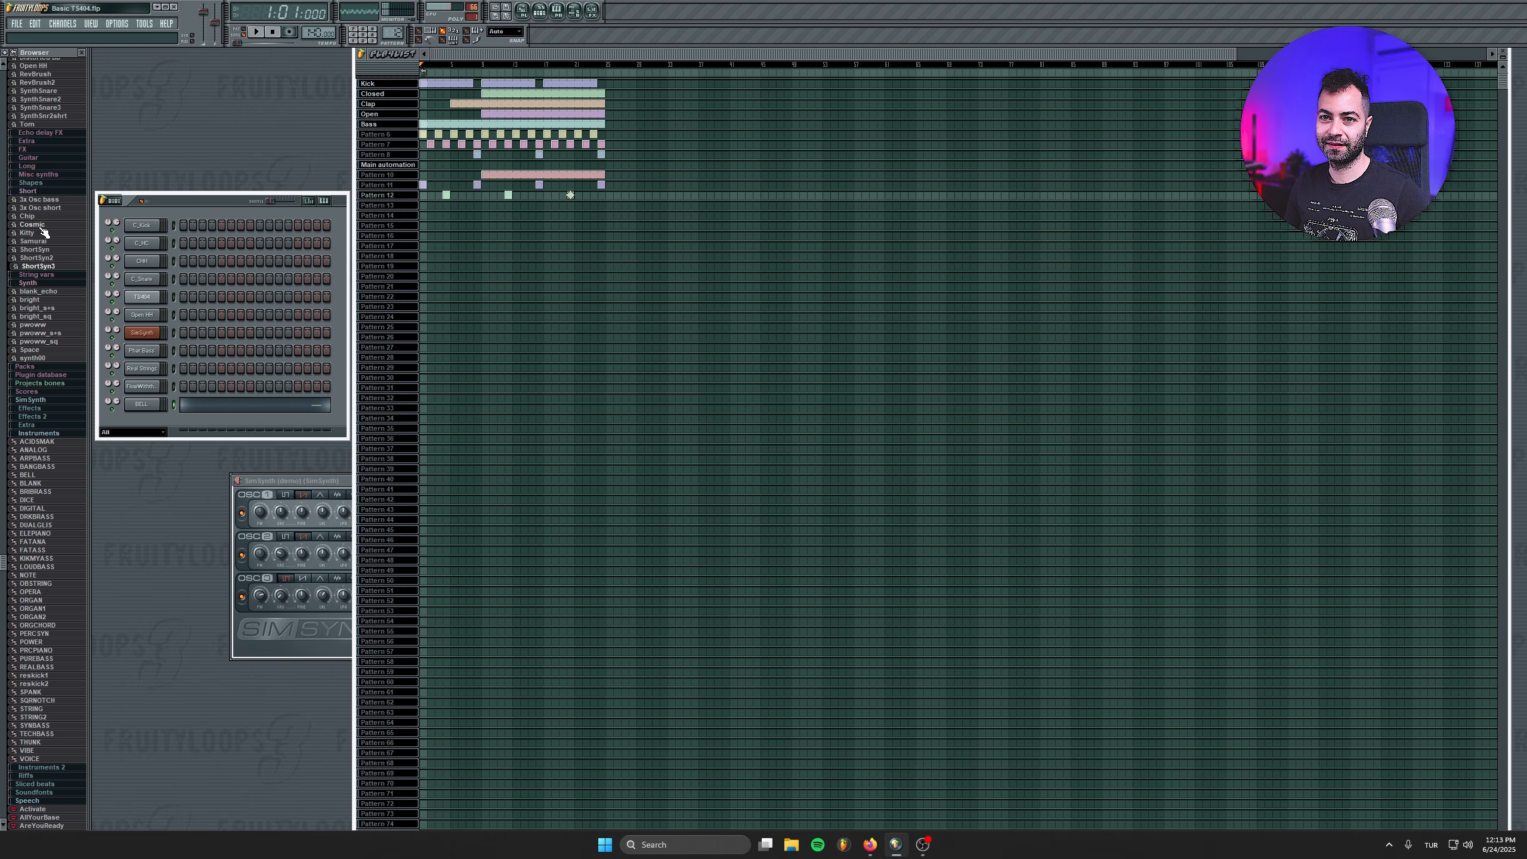
click(40, 216)
click(41, 207)
click(40, 149)
click(40, 167)
click(41, 183)
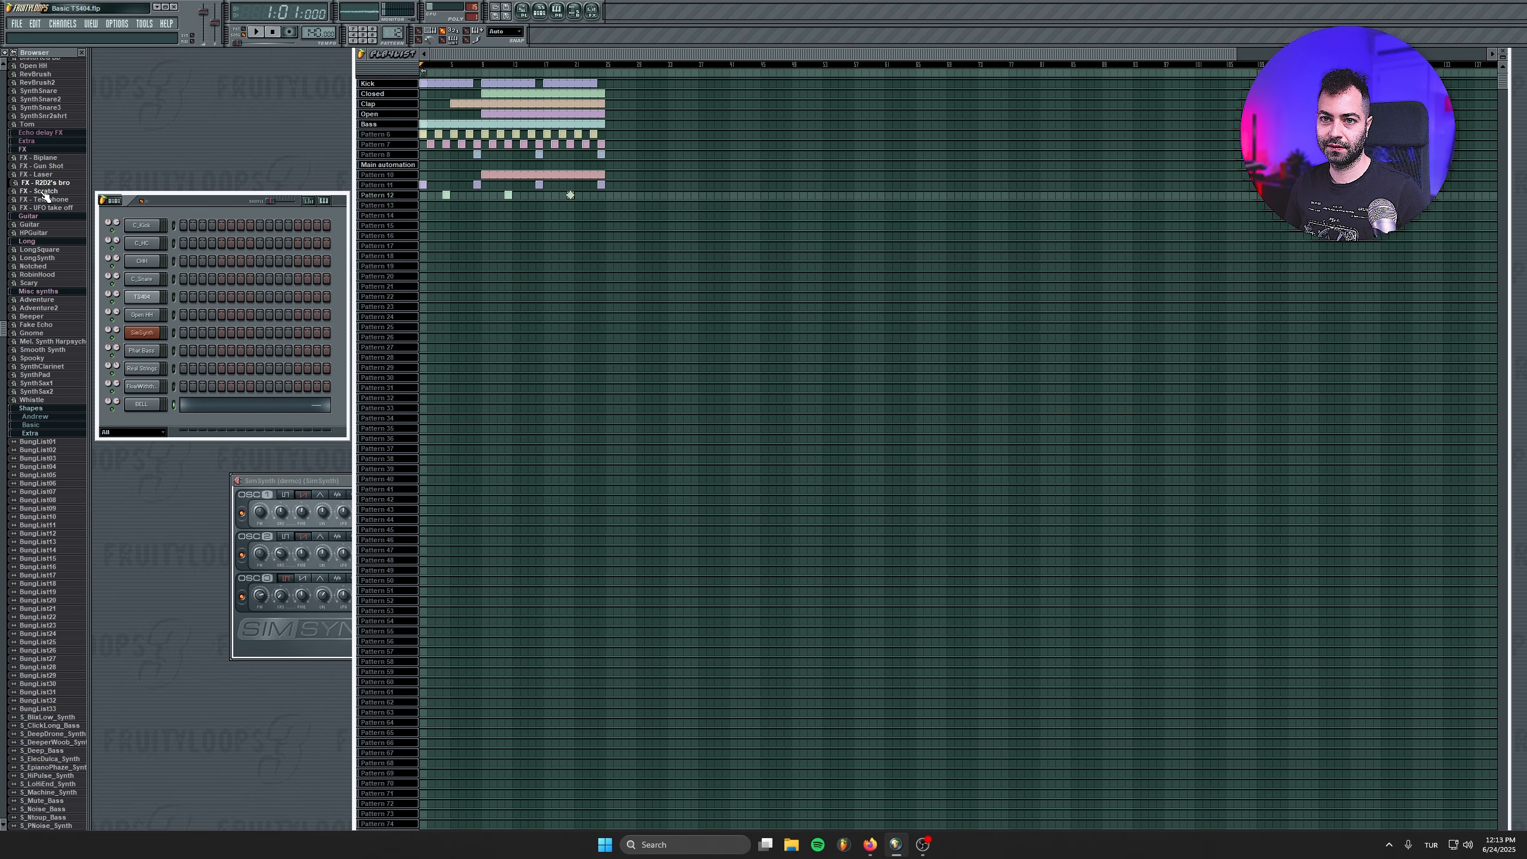
click(41, 192)
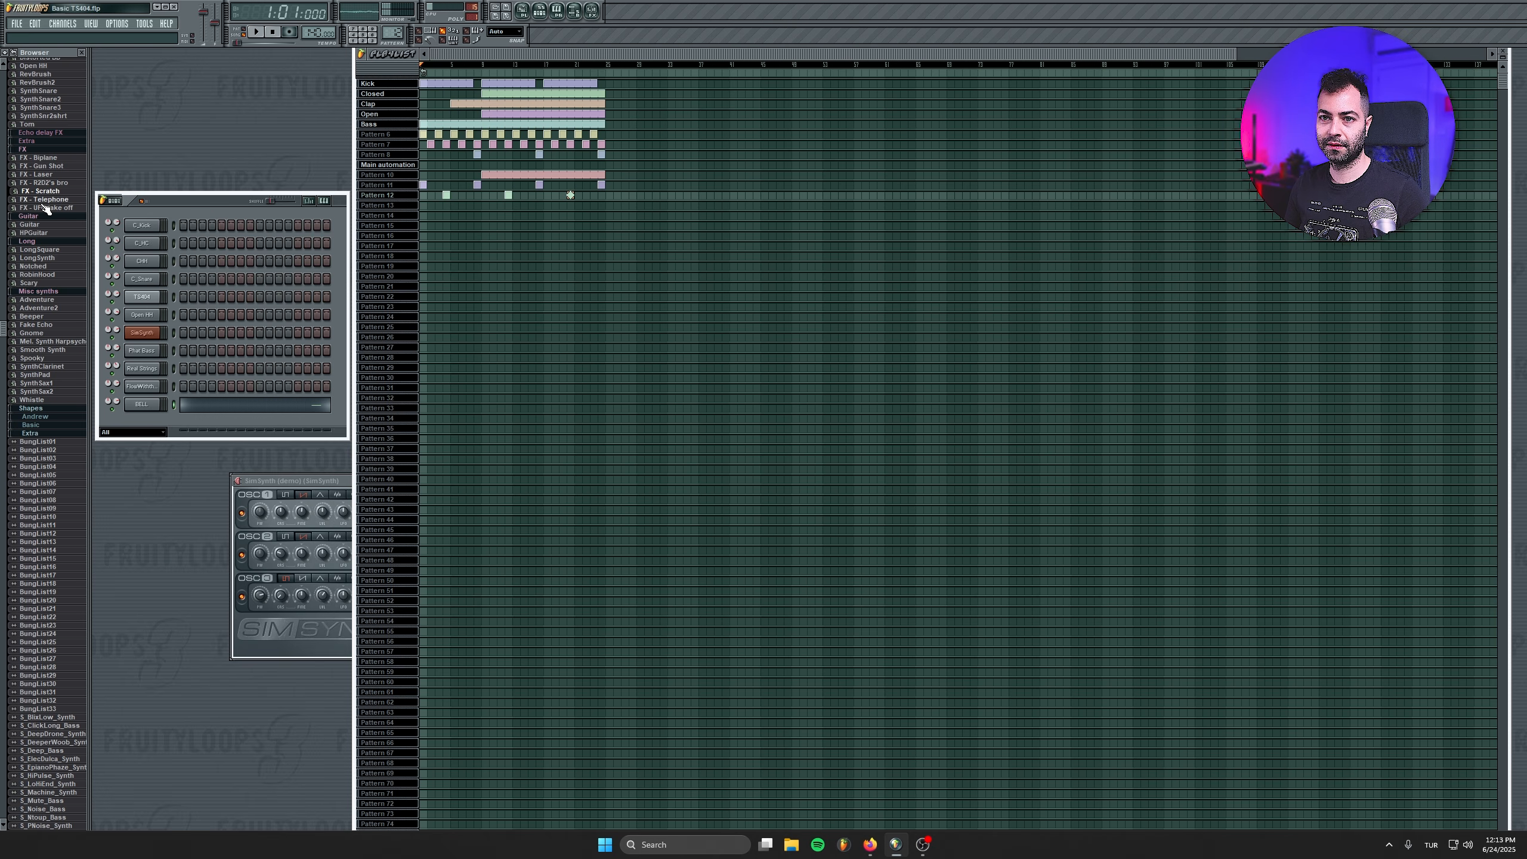
Load S_Waw_Bass from the Extra folder as a new channel and switch to Pattern 13.
click(33, 140)
click(40, 174)
click(46, 267)
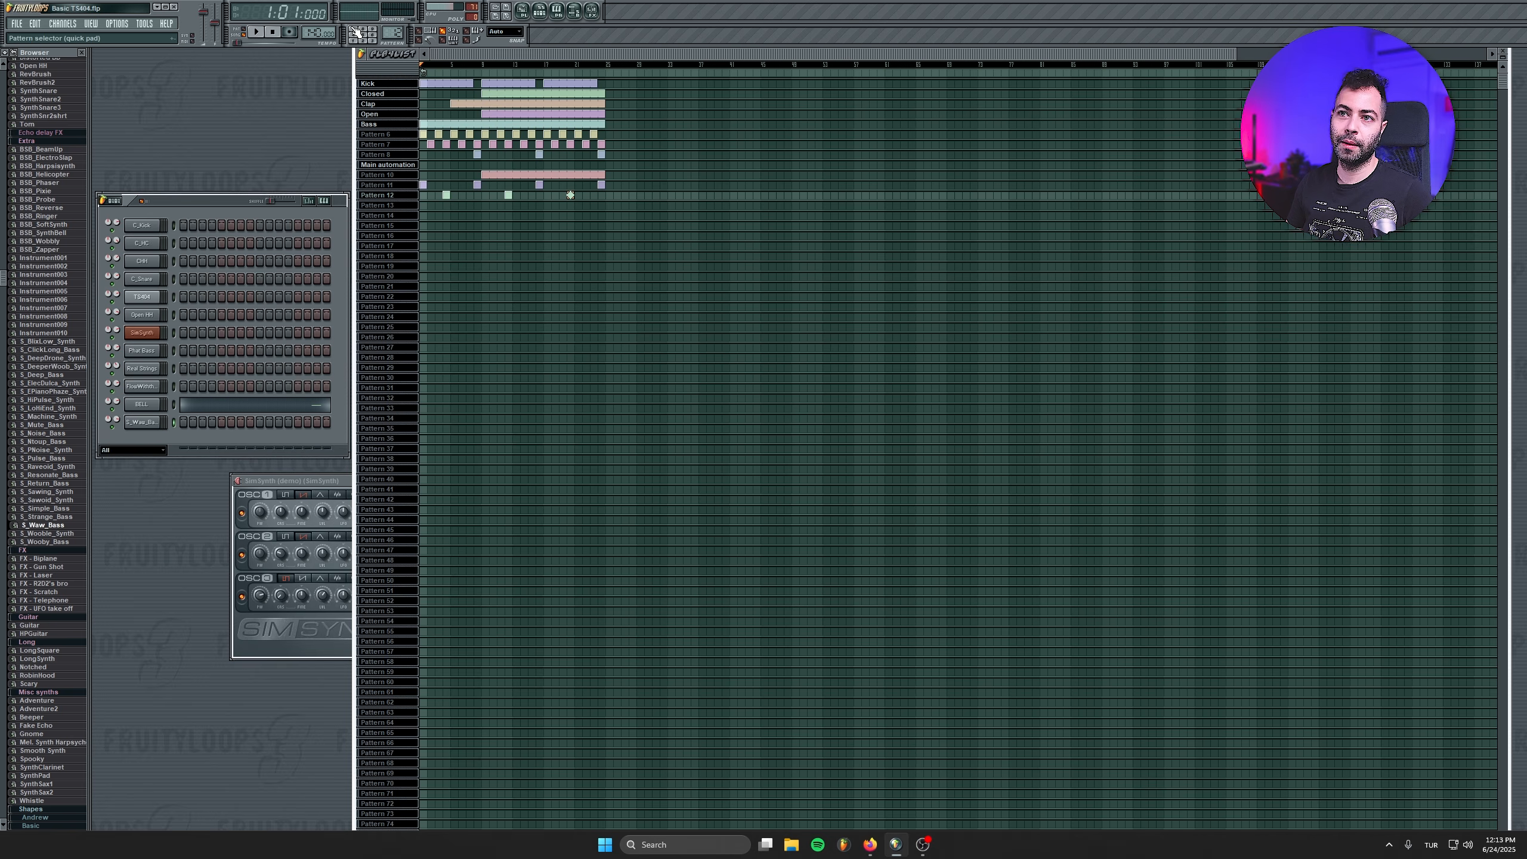
click(383, 33)
Fill the first bar of the S_Waw_Bass piano roll with one-step notes alternating between two pitches an octave apart, and play it.
right_click(145, 421)
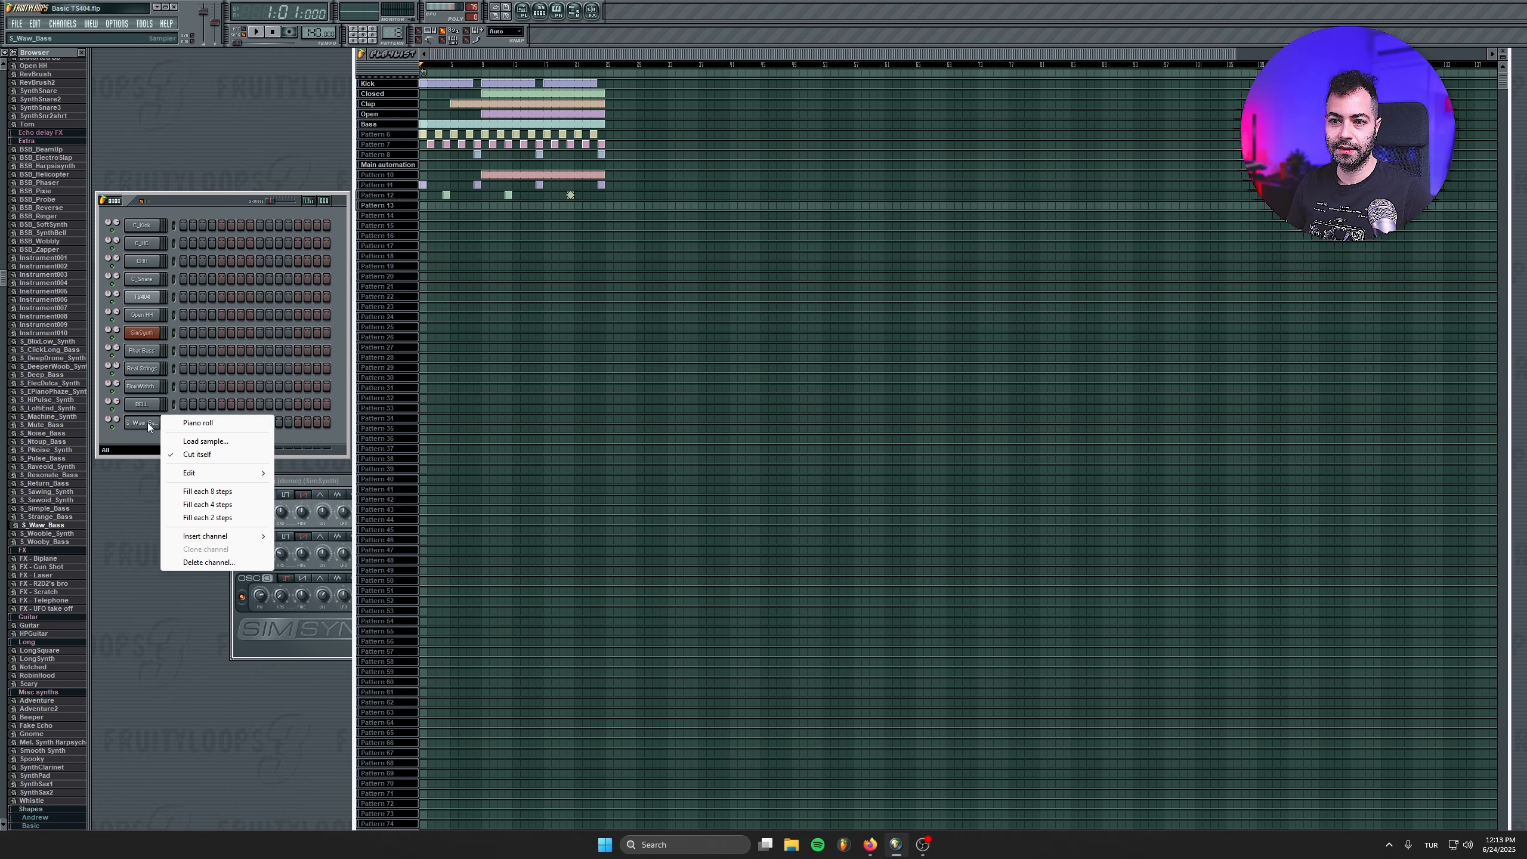
click(200, 422)
click(476, 489)
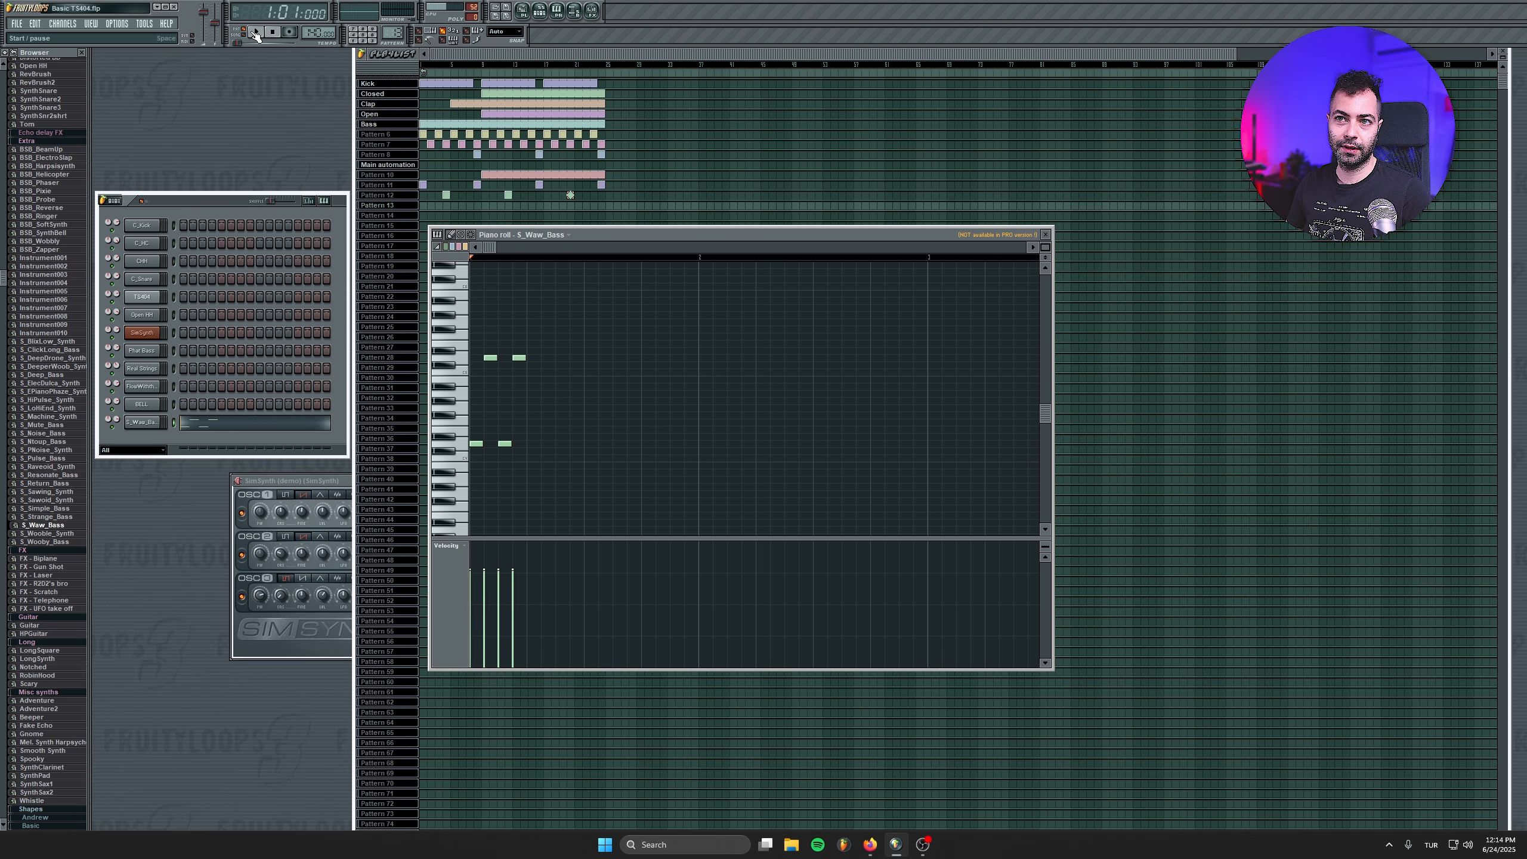
click(256, 33)
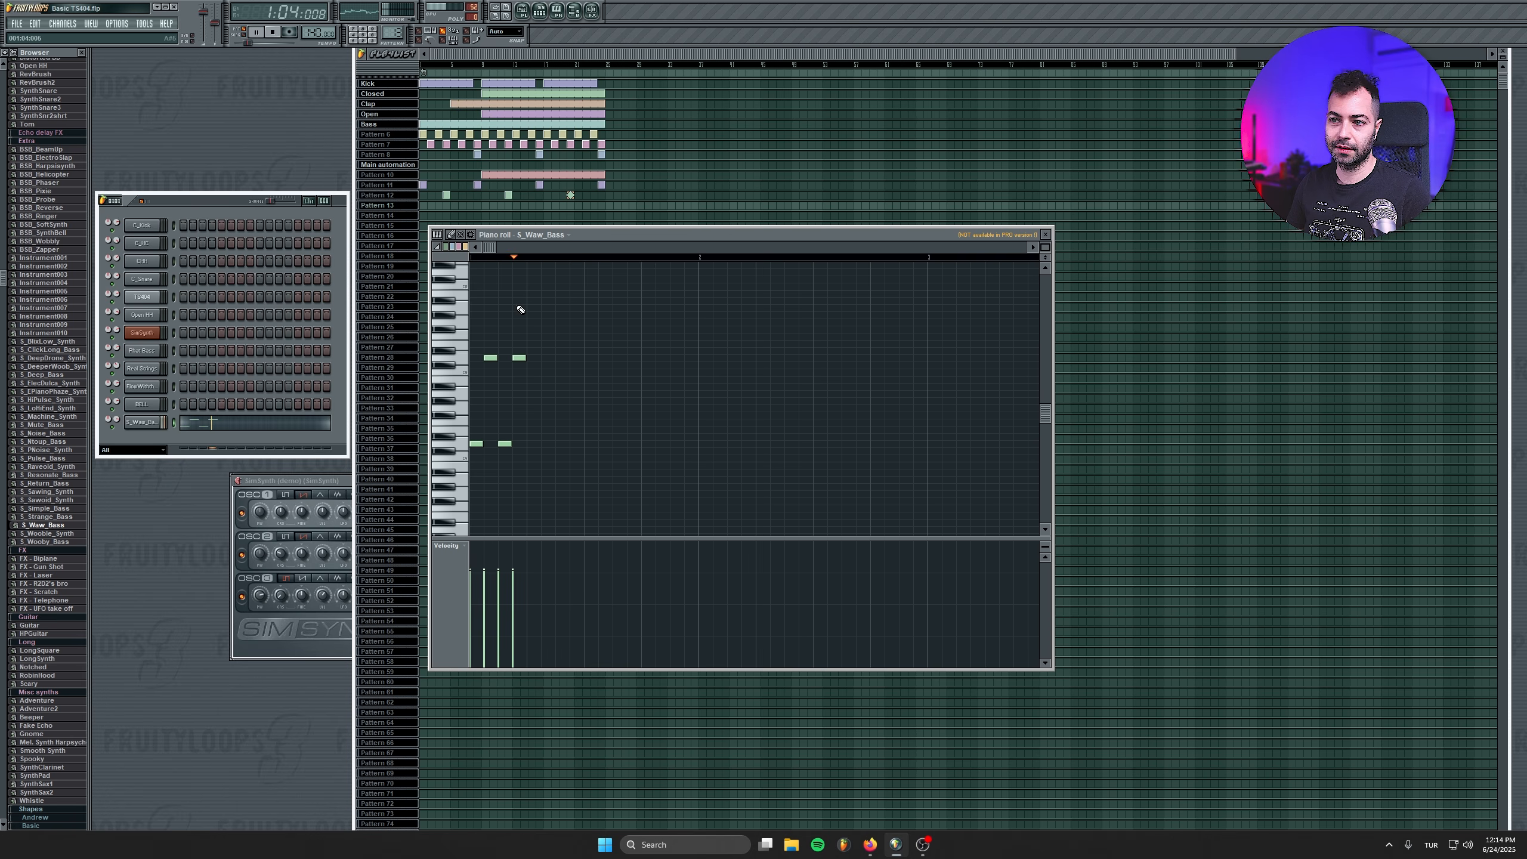
key(space)
Select every other low S_Waw_Bass note and lower the velocity of these four notes strongly.
ctrl+shift+click(476, 444)
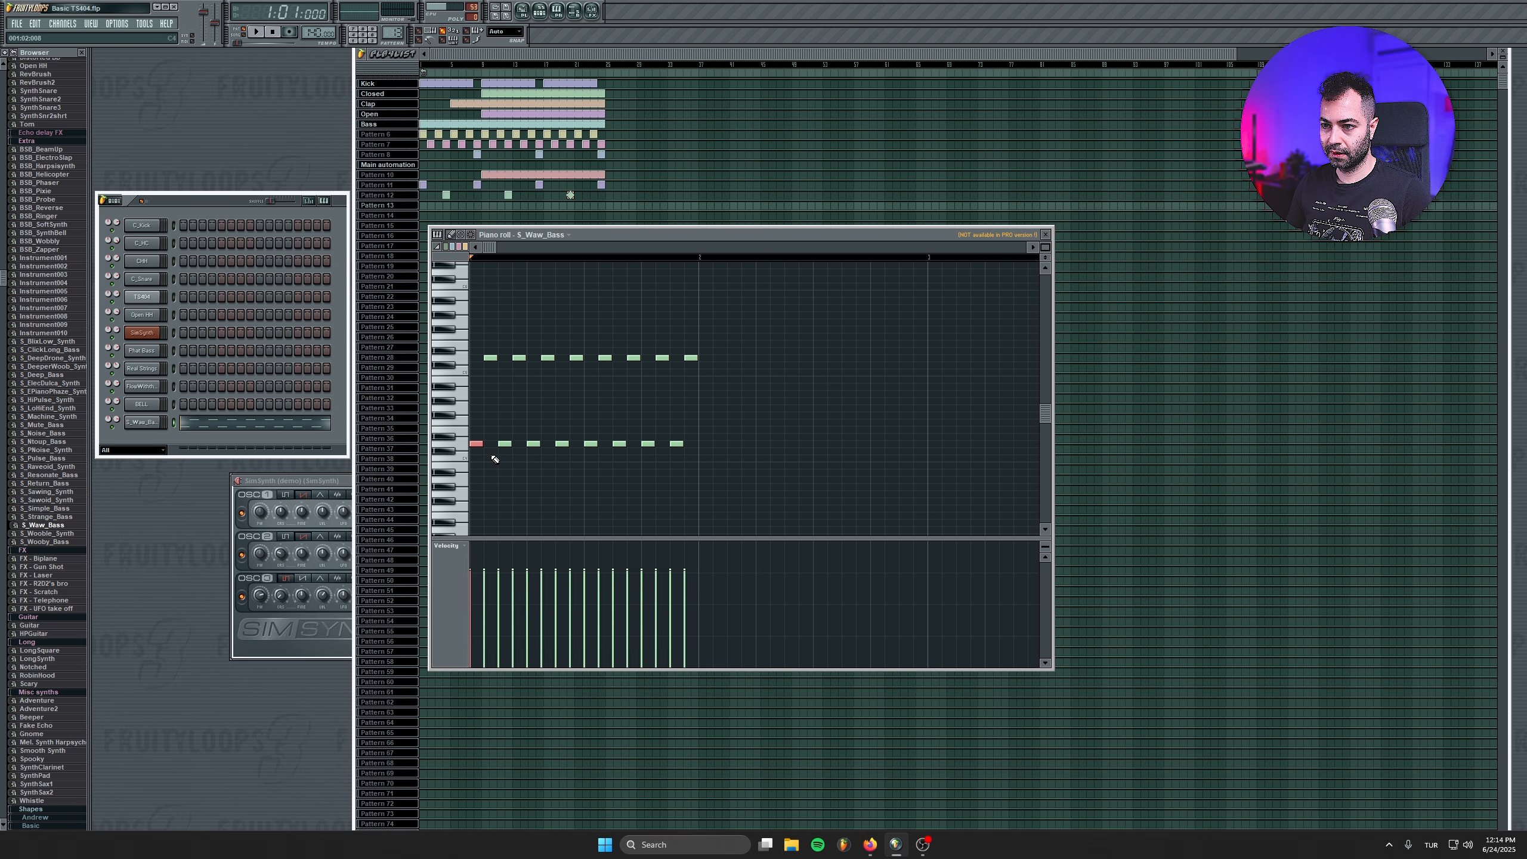
ctrl+shift+click(532, 444)
ctrl+shift+click(591, 444)
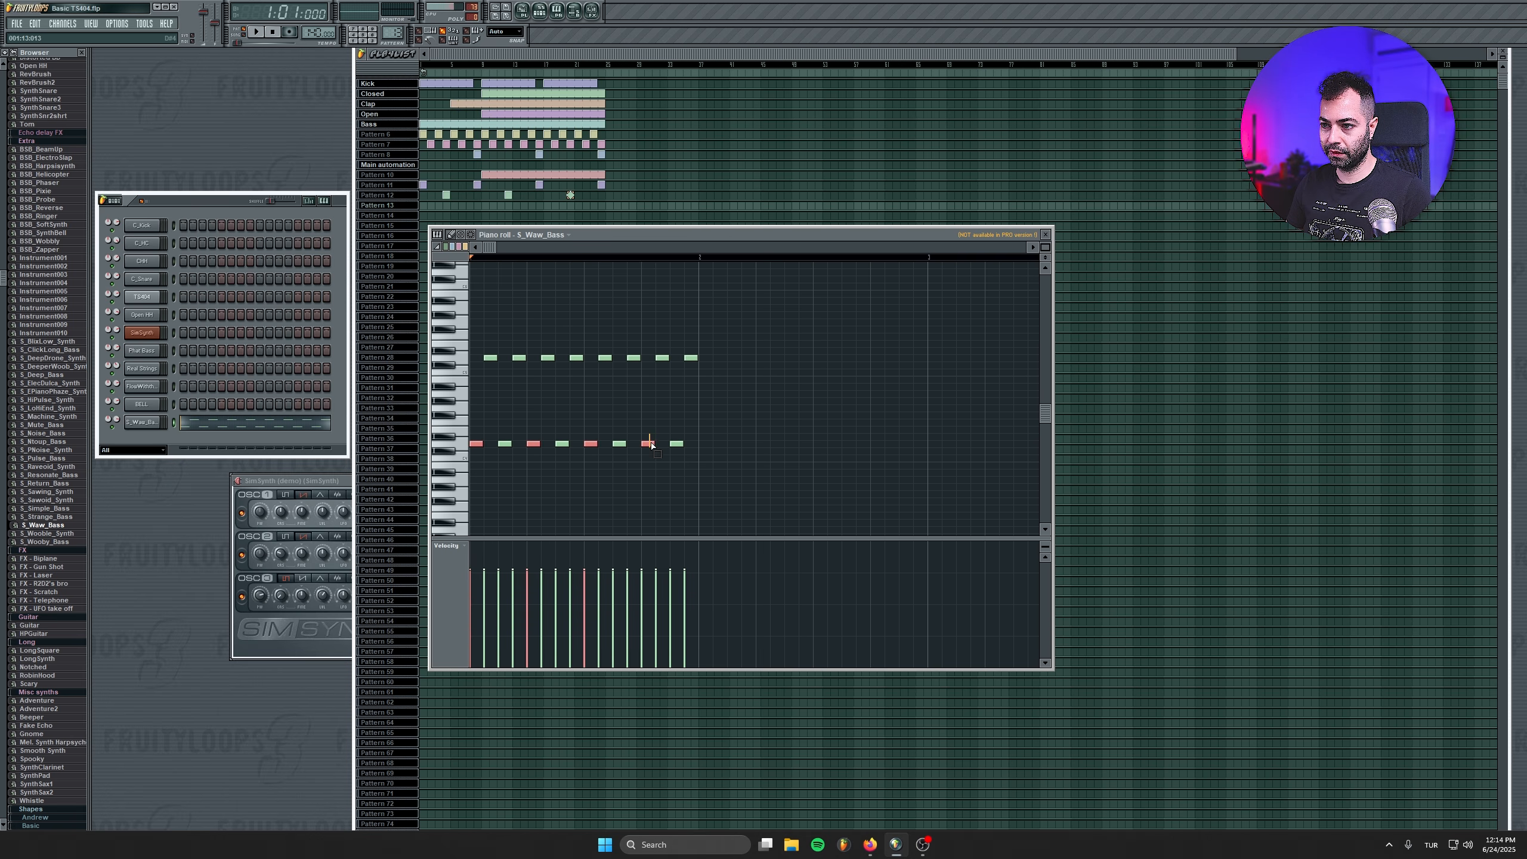
ctrl+shift+click(647, 444)
drag(643, 665, 477, 650)
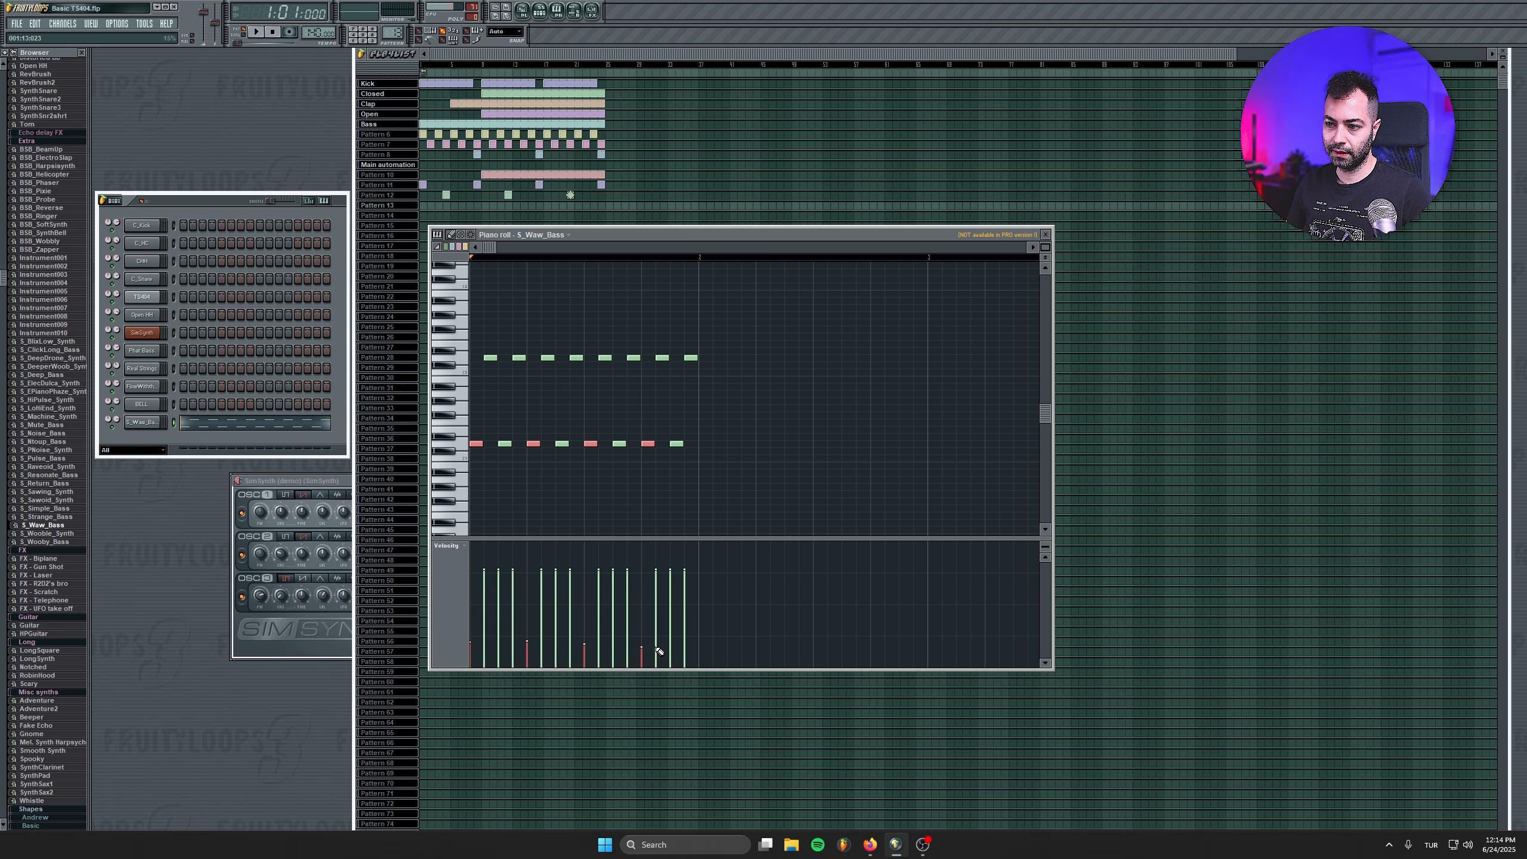
Select every other high S_Waw_Bass note, lower the velocity of these notes slightly, and play the pattern.
ctrl+click(552, 333)
ctrl+shift+click(490, 357)
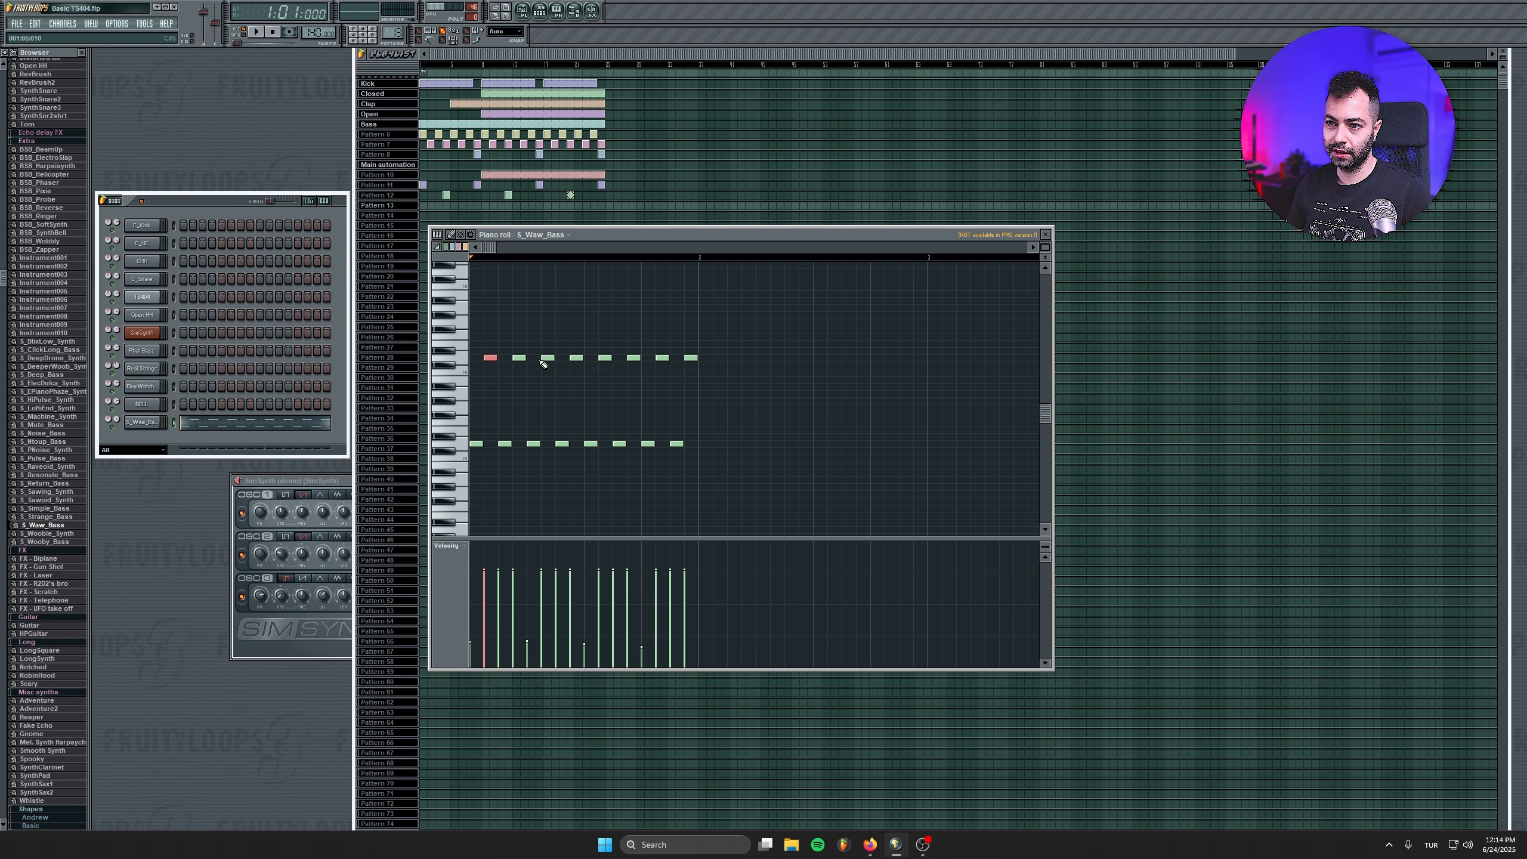
ctrl+shift+click(547, 357)
ctrl+shift+click(605, 358)
ctrl+shift+click(662, 358)
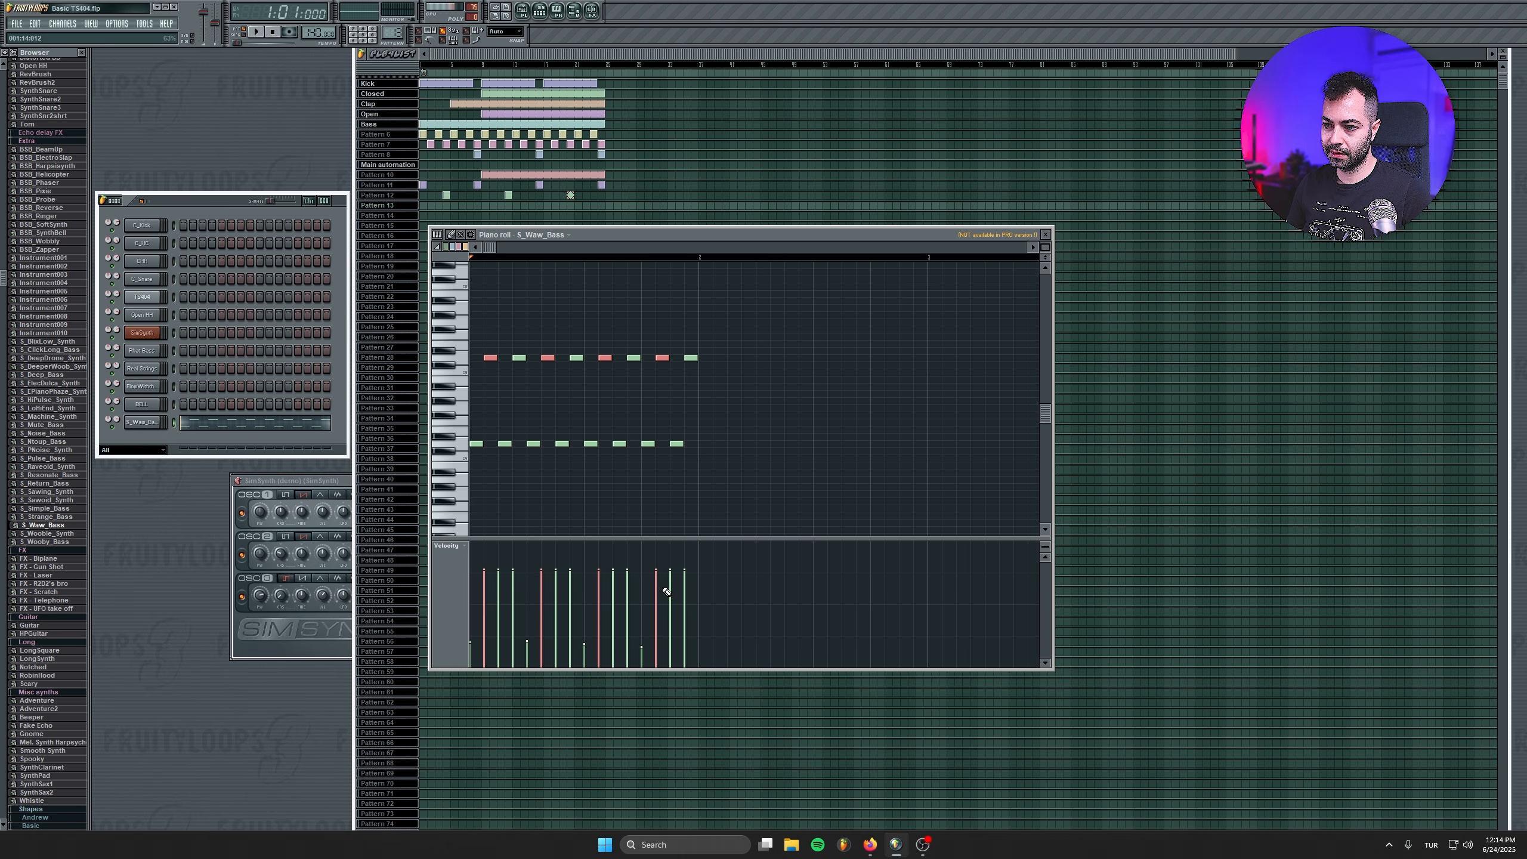
click(775, 336)
right_click(776, 336)
key(space)
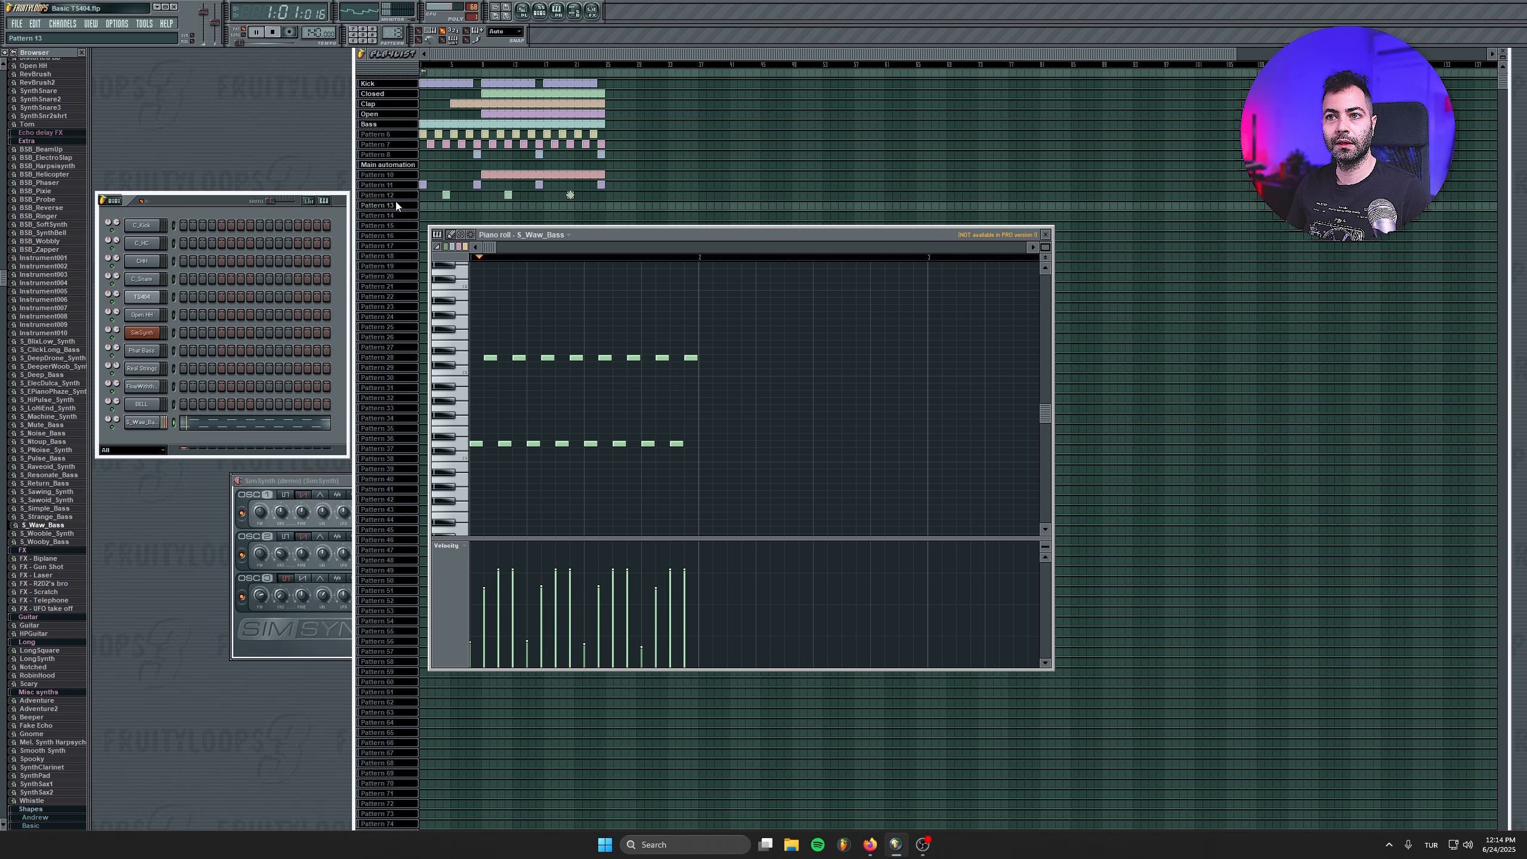
Stop playback, close the piano roll, open the S_Waw_Bass channel settings and select effects track FX 7.
click(1046, 235)
click(150, 424)
key(space)
key(F9)
click(609, 431)
click(644, 430)
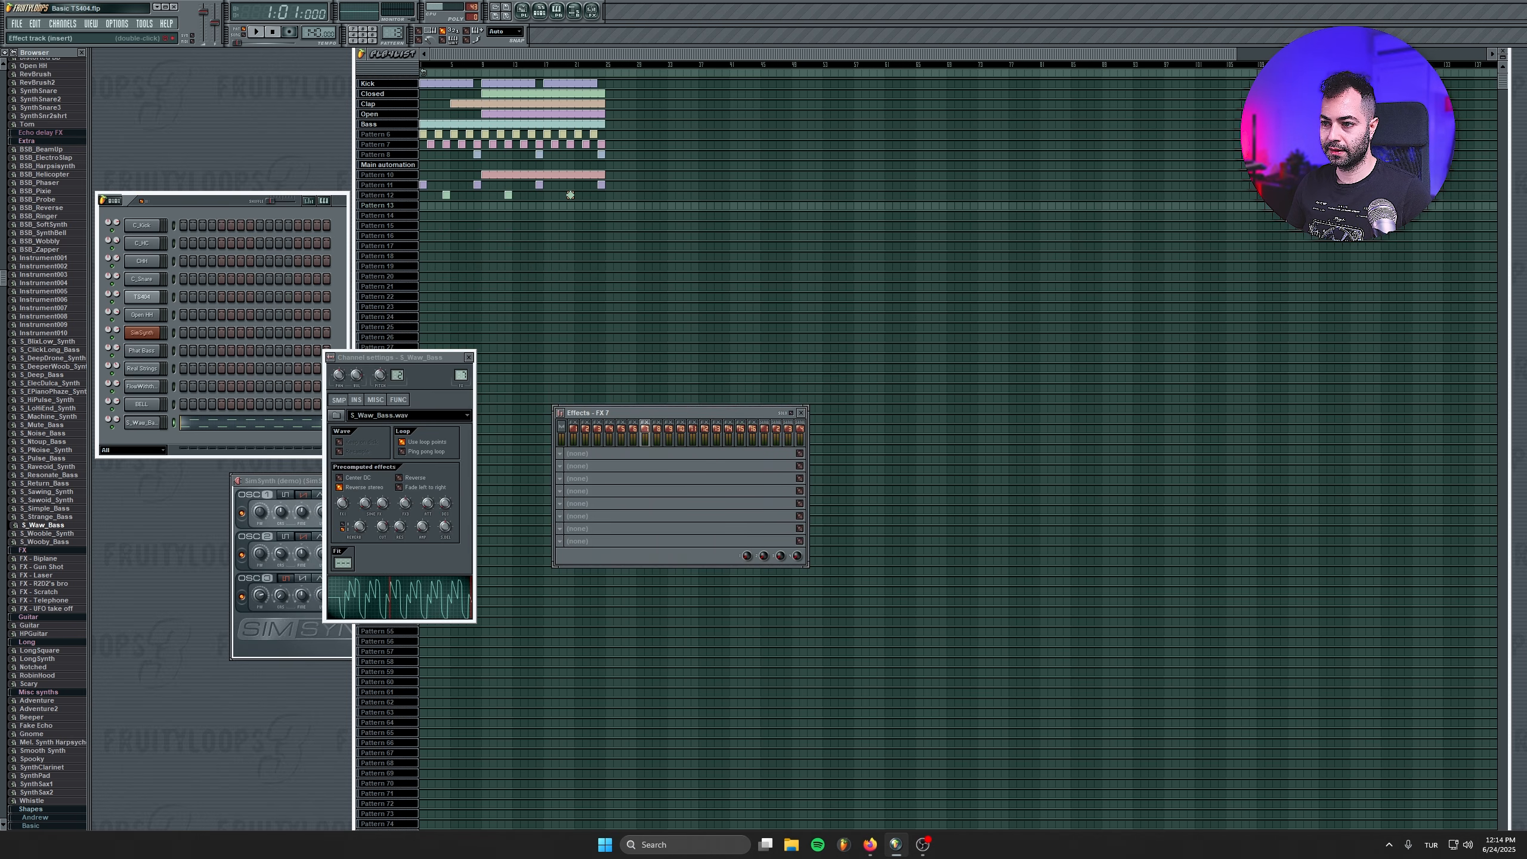
key(ctrl+l)
Load Fruity 7 band EQ into the first effect slot of FX 7.
click(569, 459)
mouse_move(631, 469)
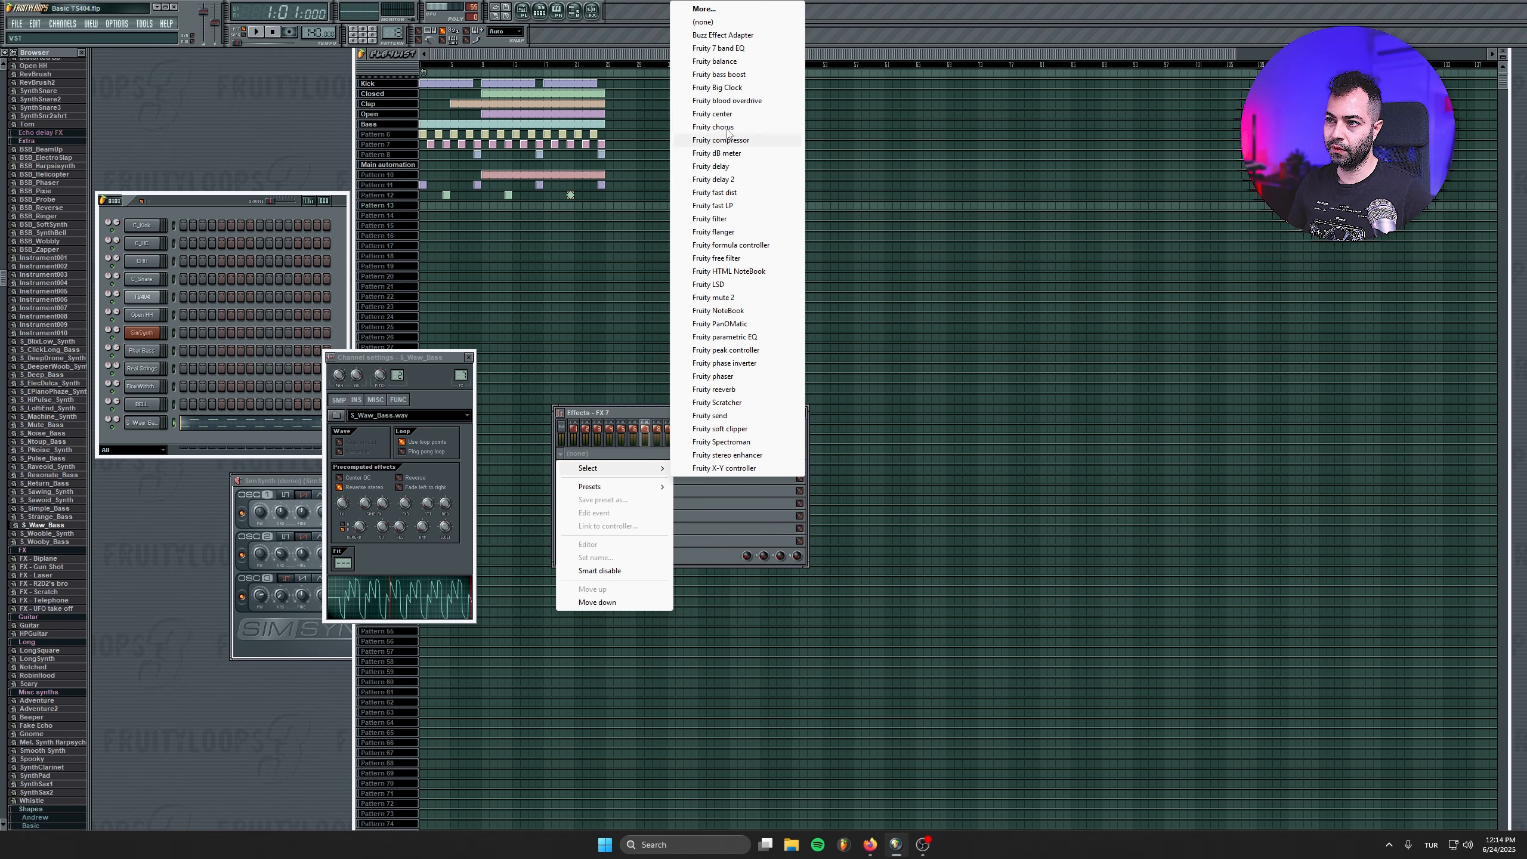
click(718, 48)
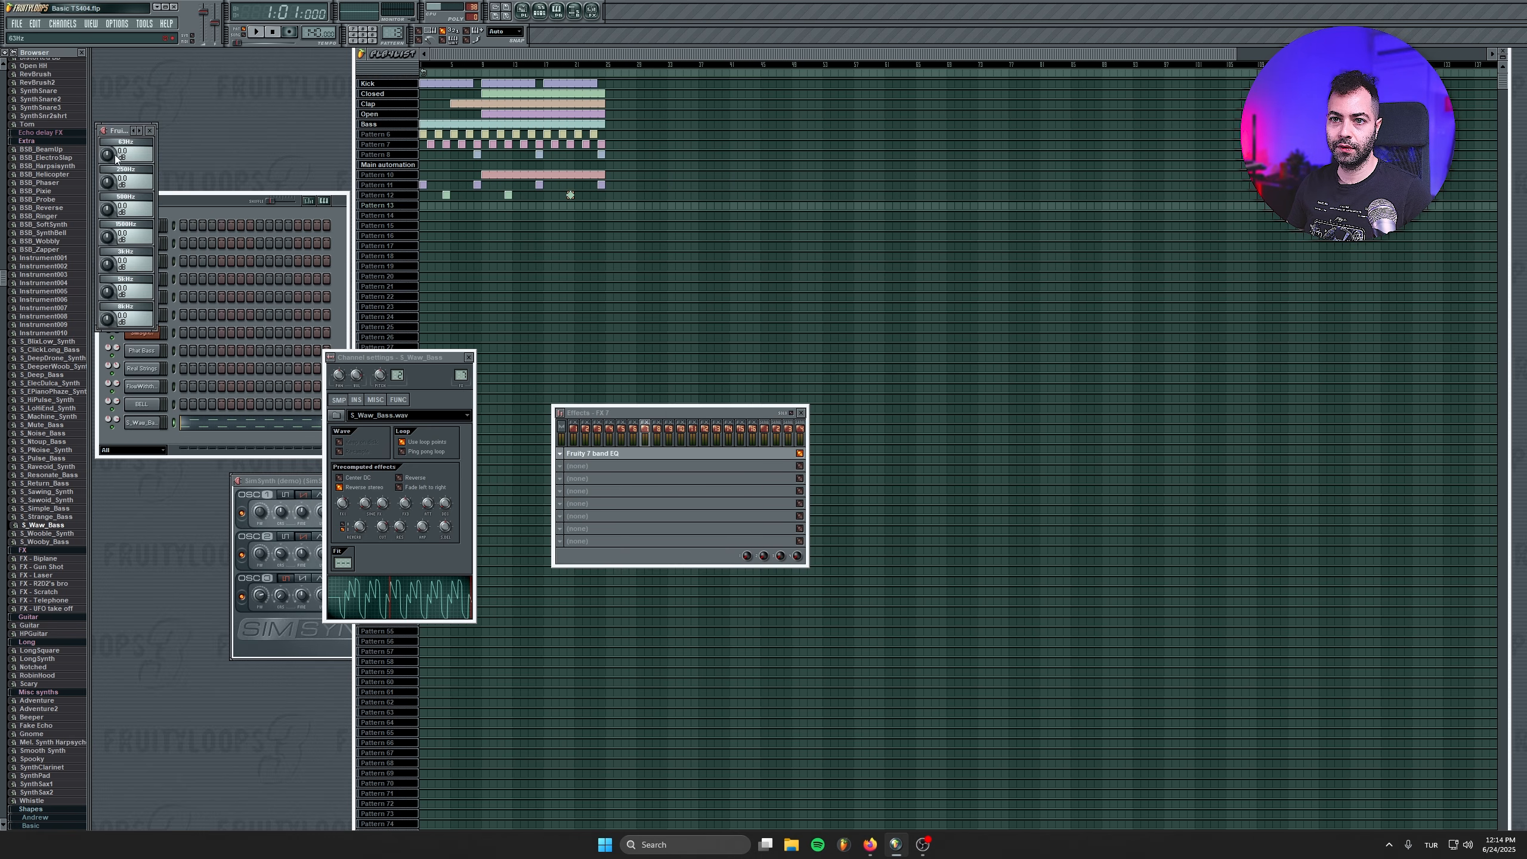
Load Fruity parametric EQ into the second effect slot of FX 7.
click(570, 477)
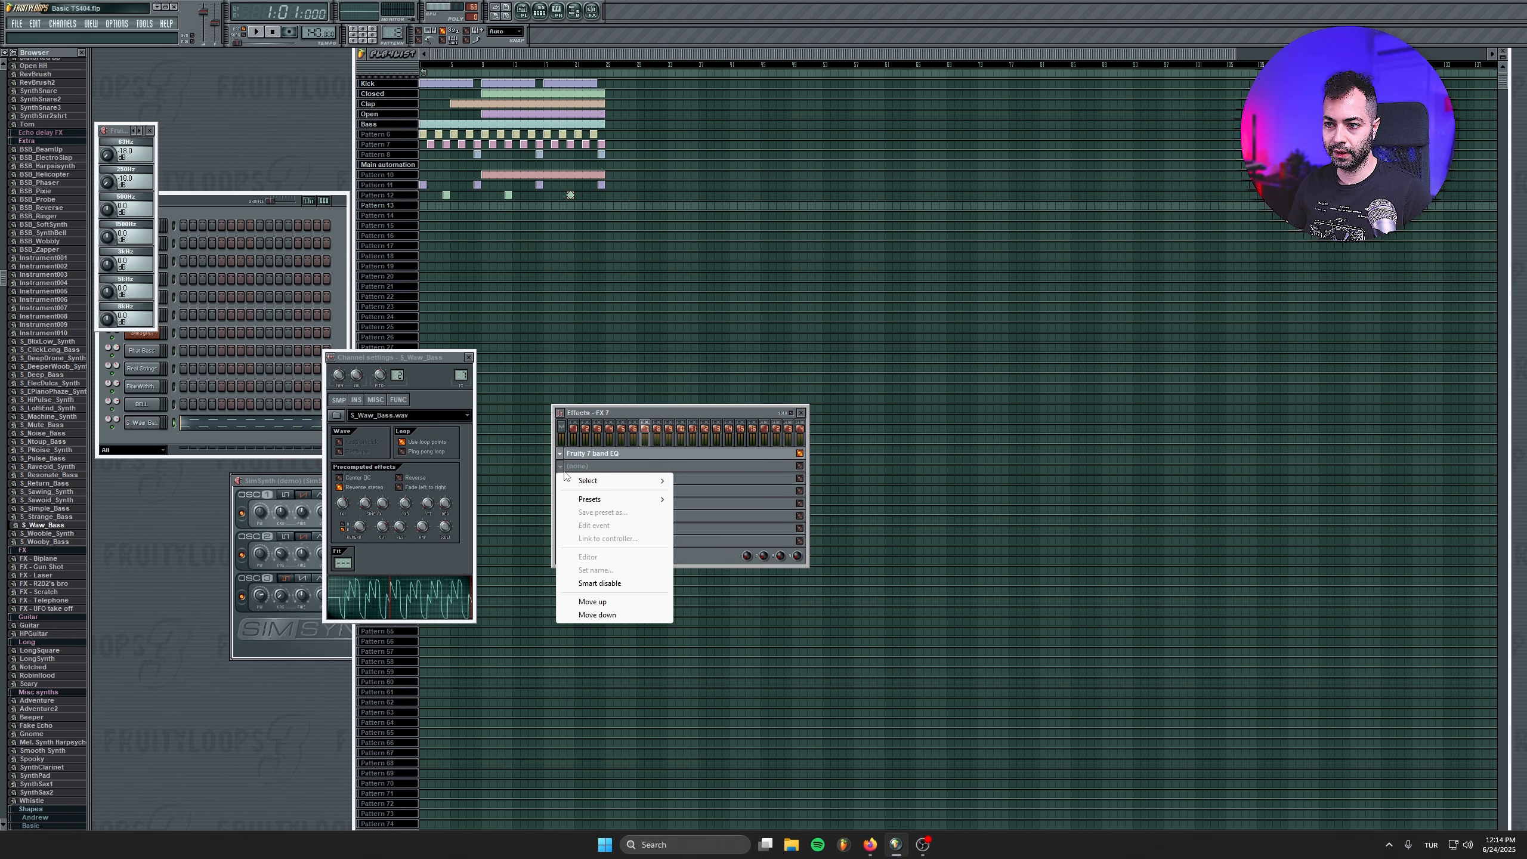
mouse_move(631, 481)
click(721, 351)
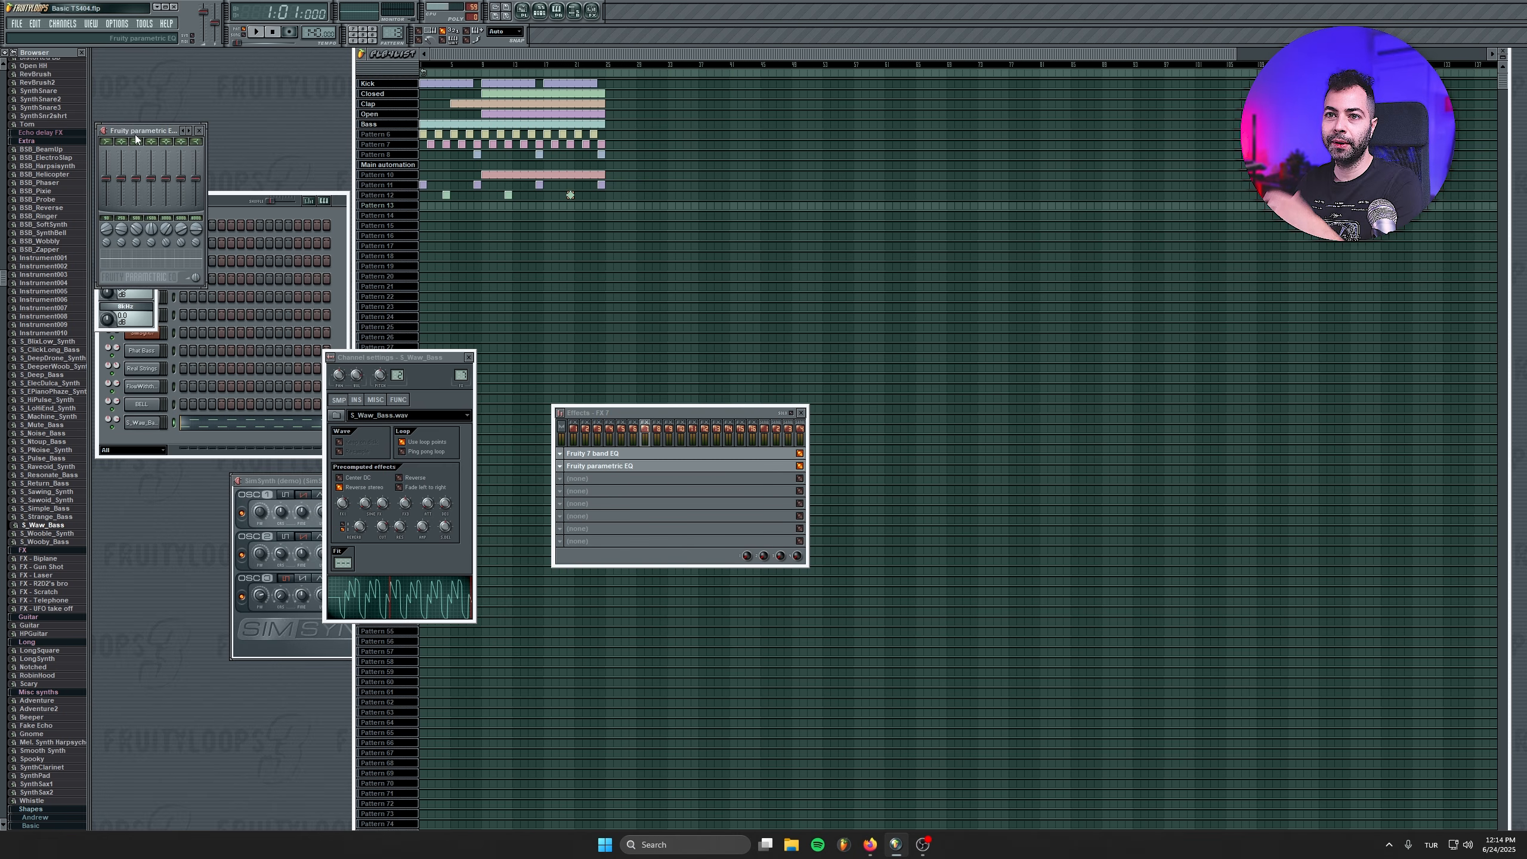
Remove Fruity 7 band EQ from the first slot of FX 7.
click(561, 464)
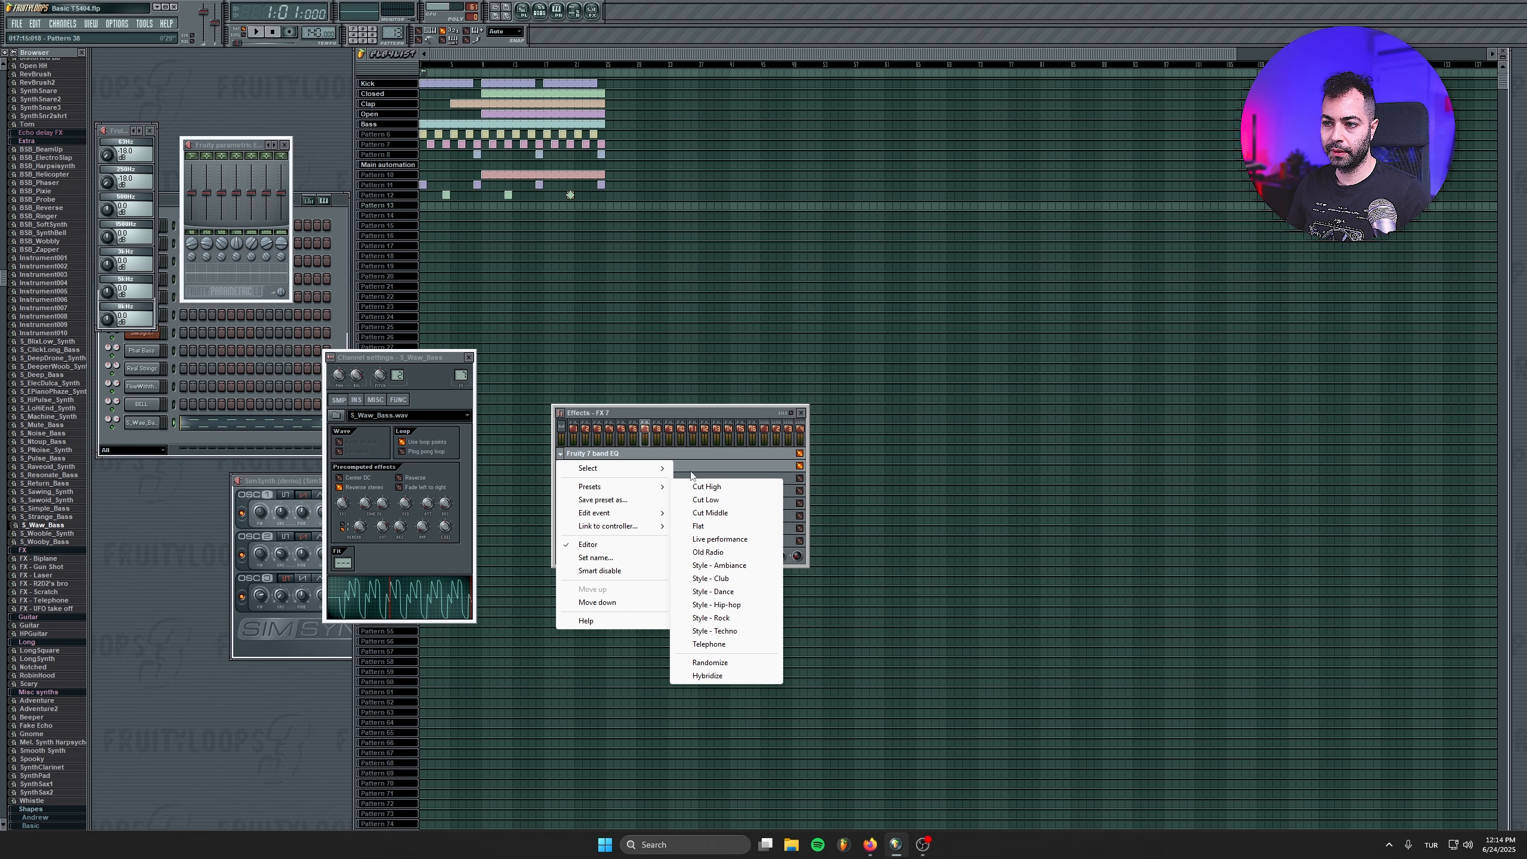
mouse_move(651, 471)
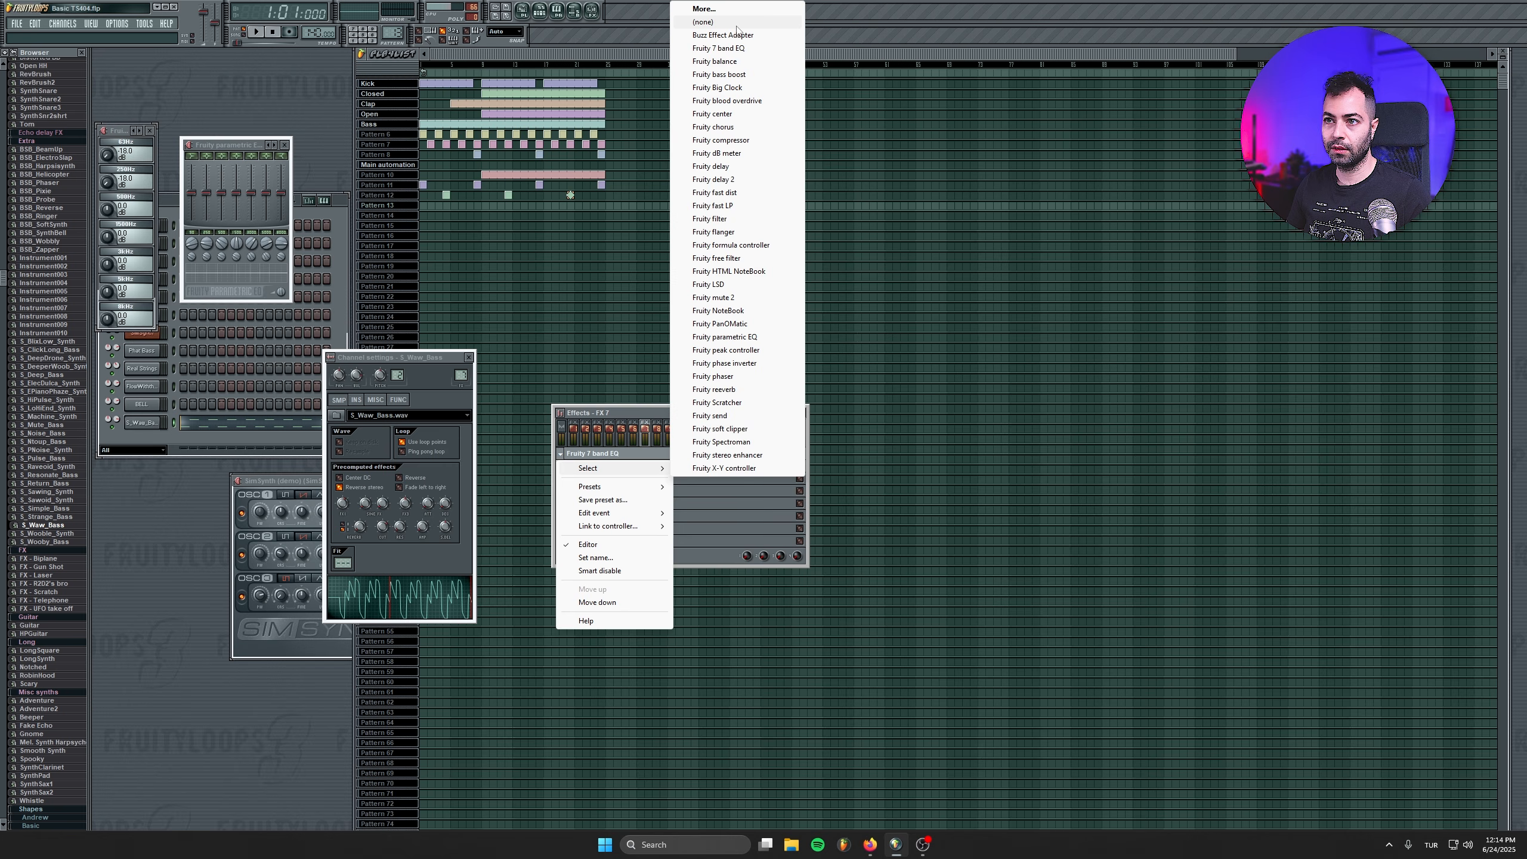
click(715, 23)
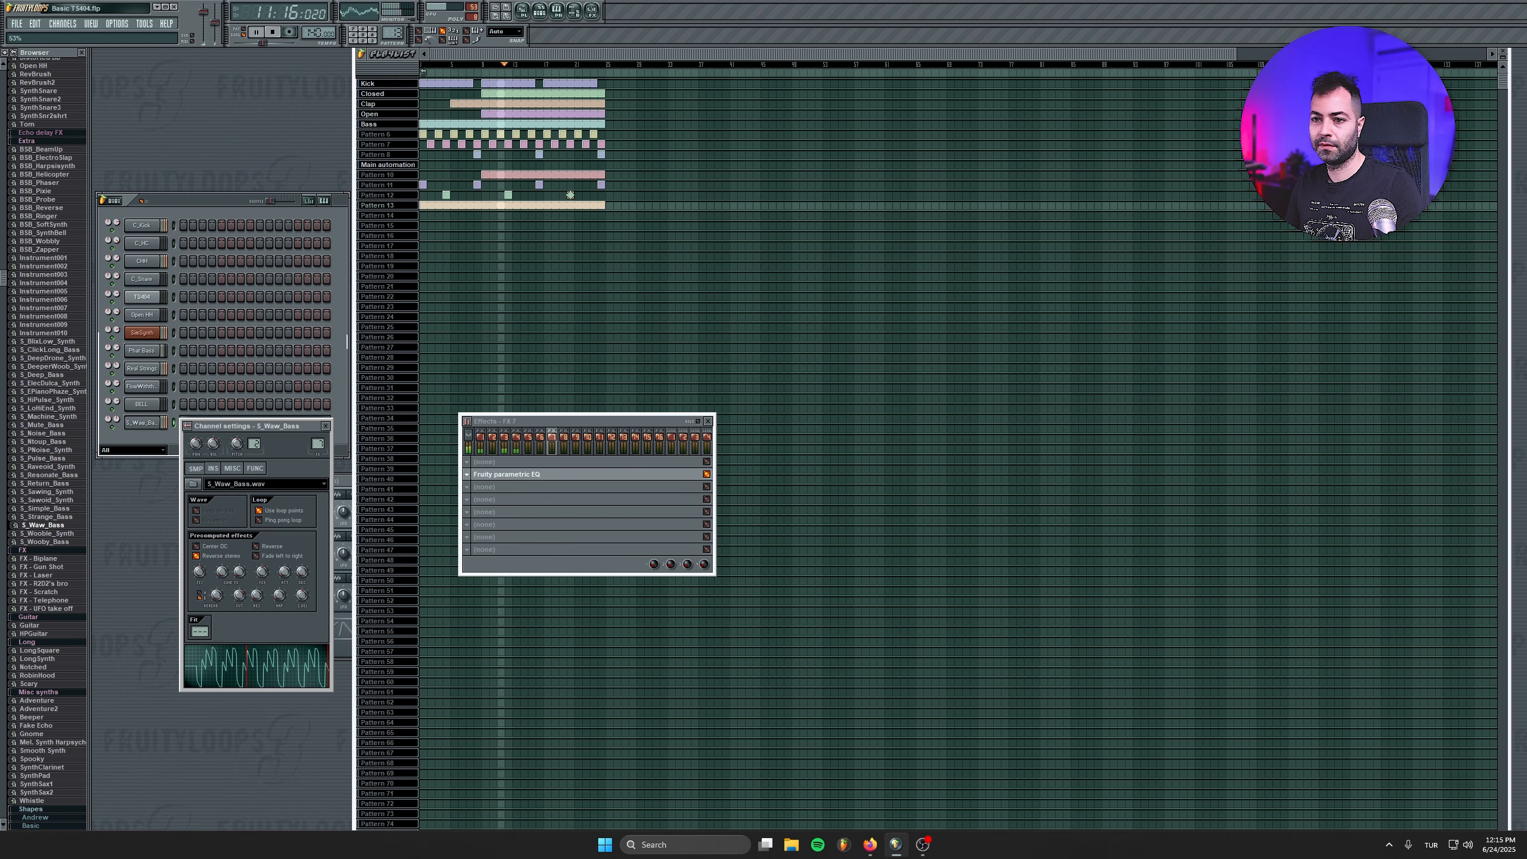
Close the S_Waw_Bass channel settings and the effects window.
click(325, 426)
click(708, 420)
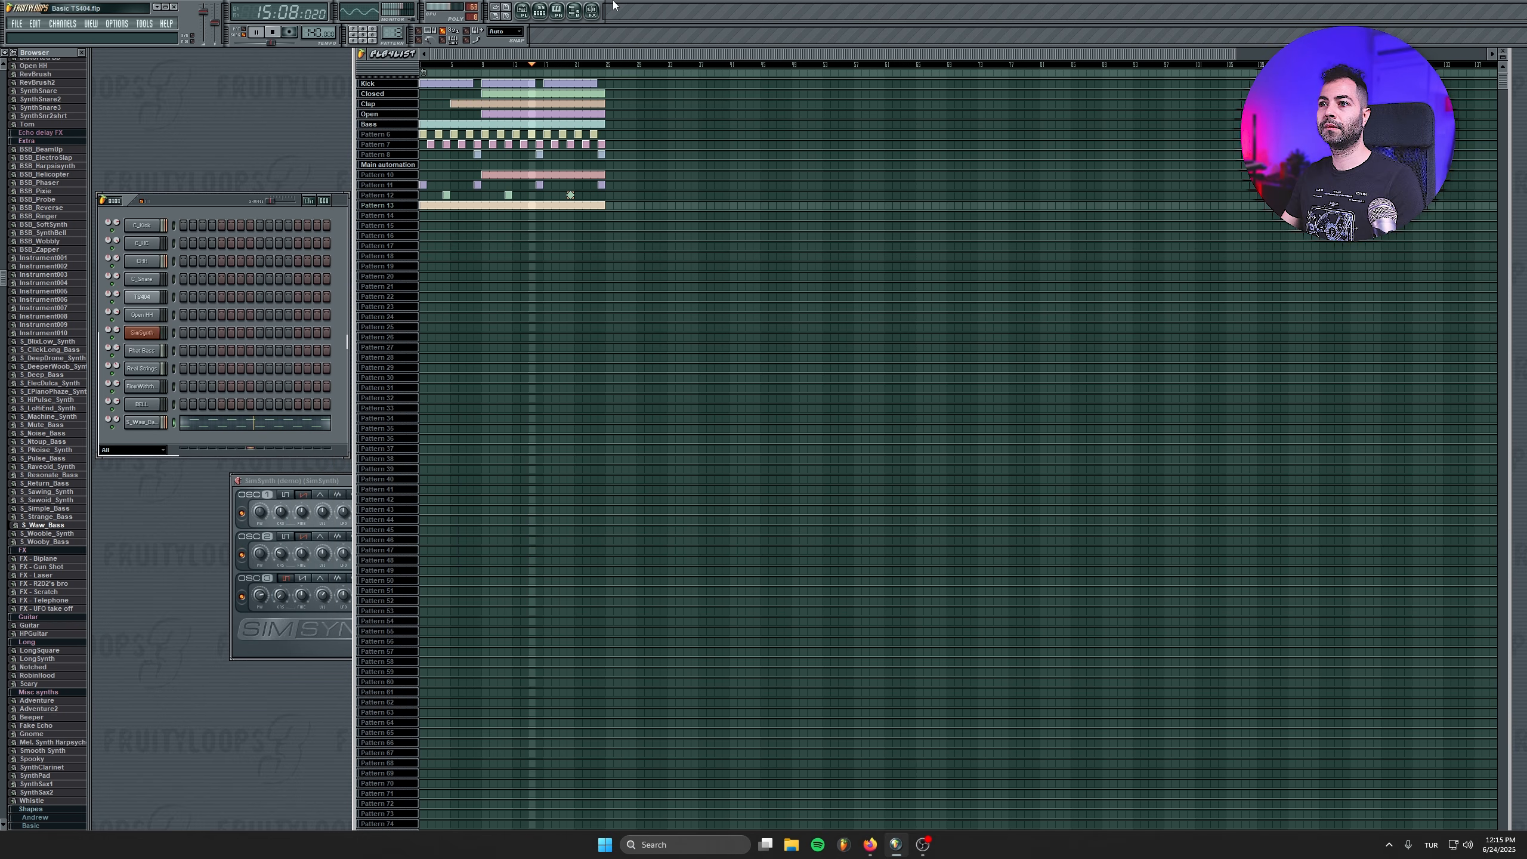
Switch the display of the browser and the neighbouring editor windows on and off.
click(598, 12)
click(599, 13)
click(578, 13)
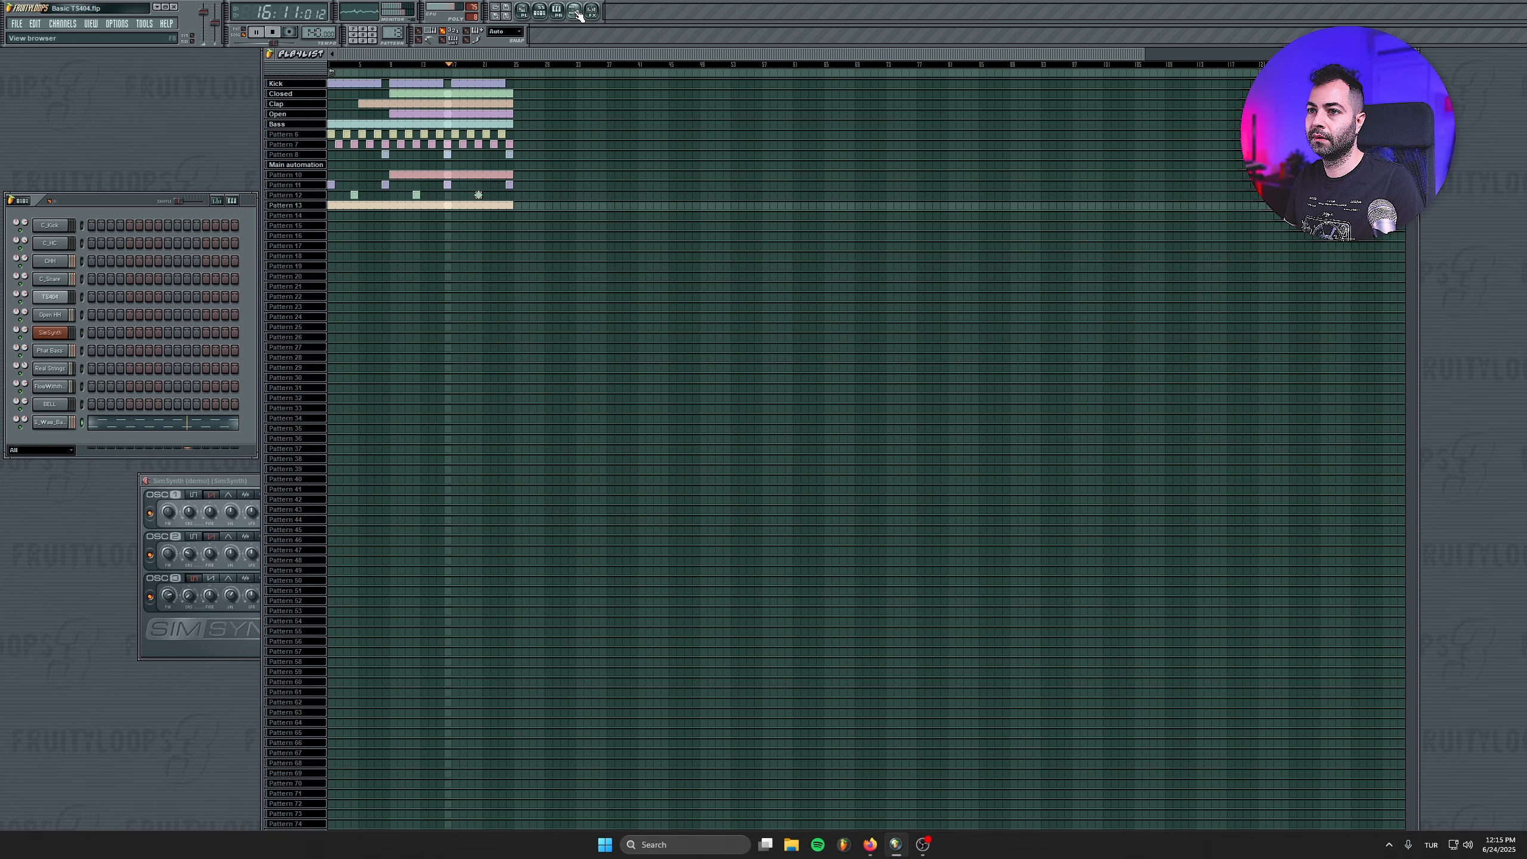
click(578, 13)
click(557, 11)
click(557, 11)
Stop playback, switch to Pattern 14 and insert a 3xOsc channel above S_Waw_Bass.
click(272, 32)
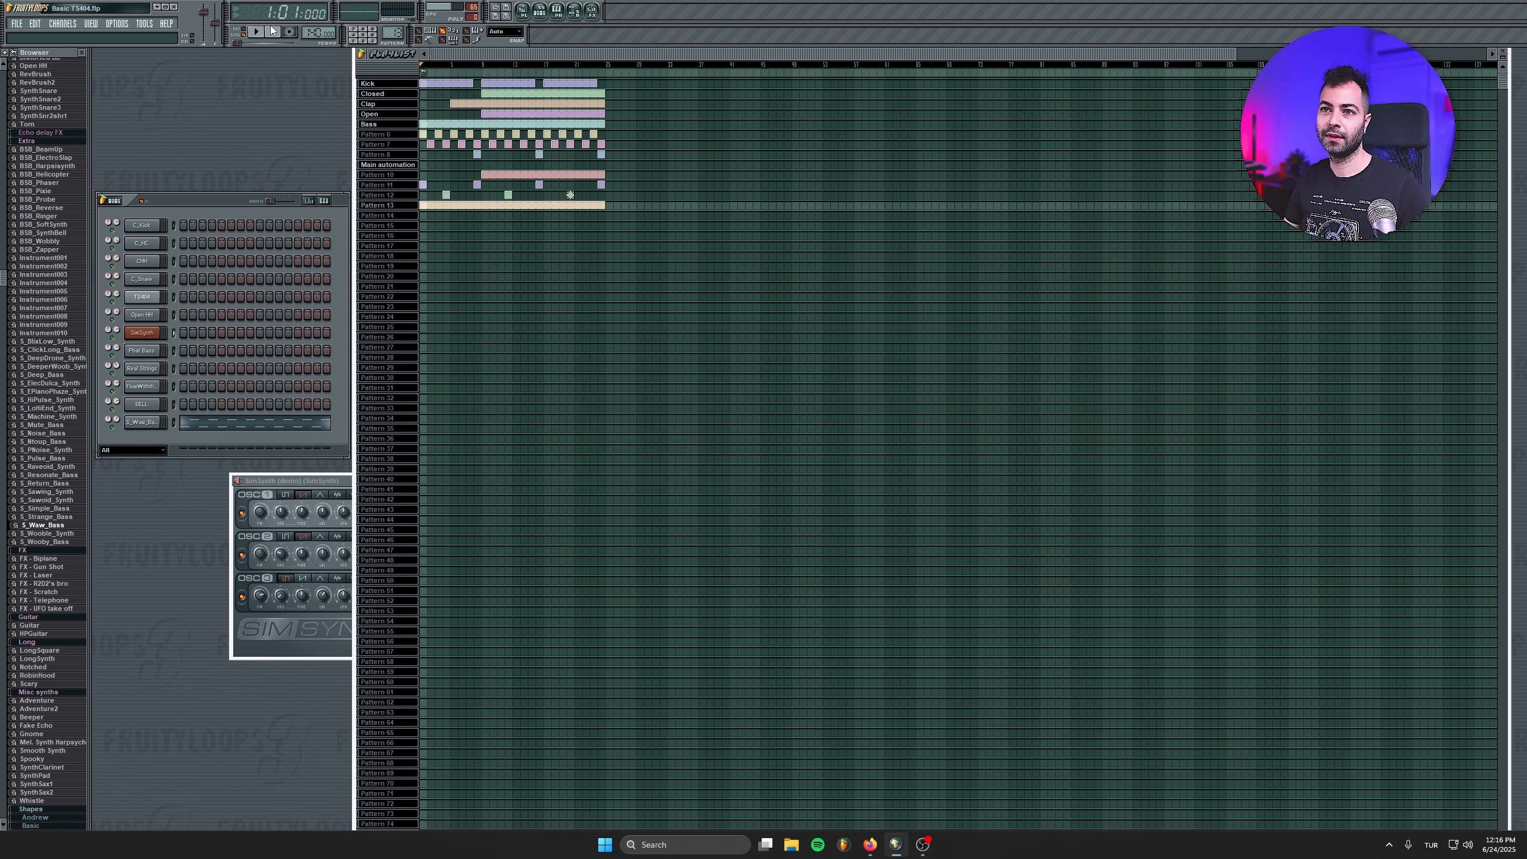
scroll(391, 34, up, 1)
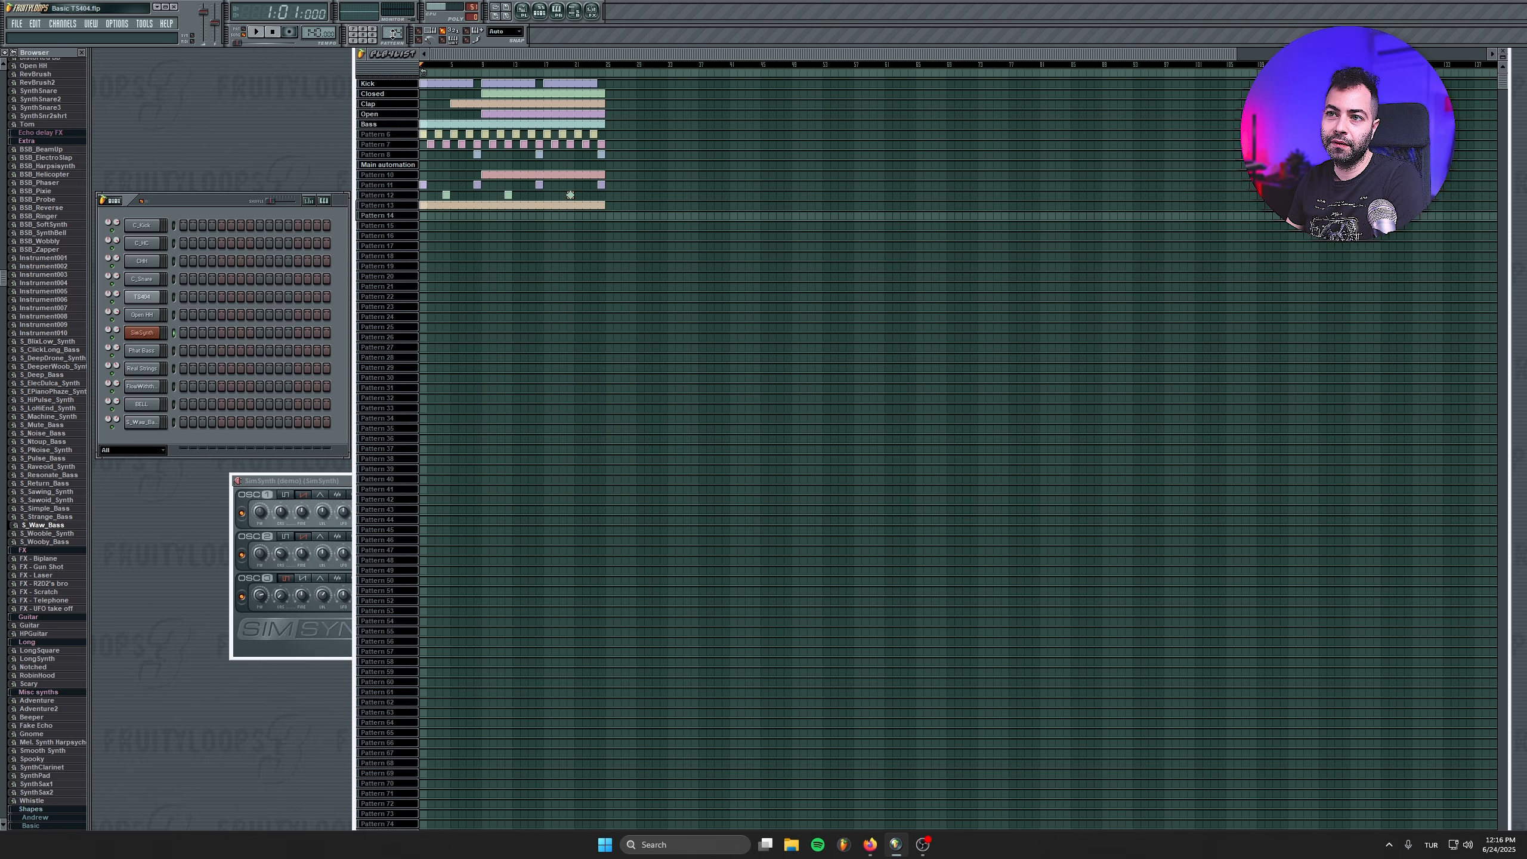
right_click(153, 424)
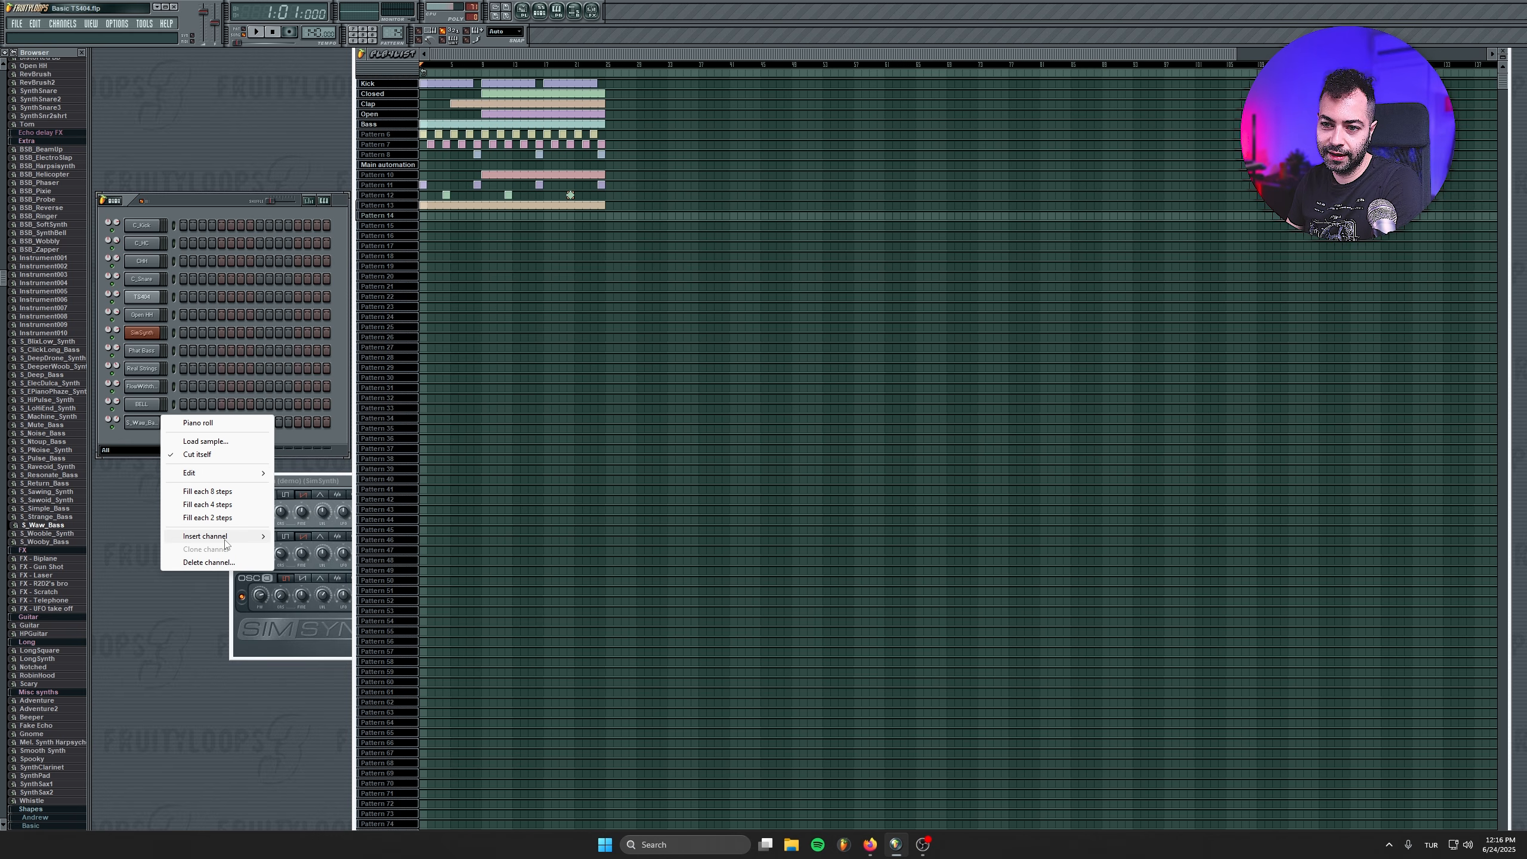
mouse_move(226, 545)
click(300, 545)
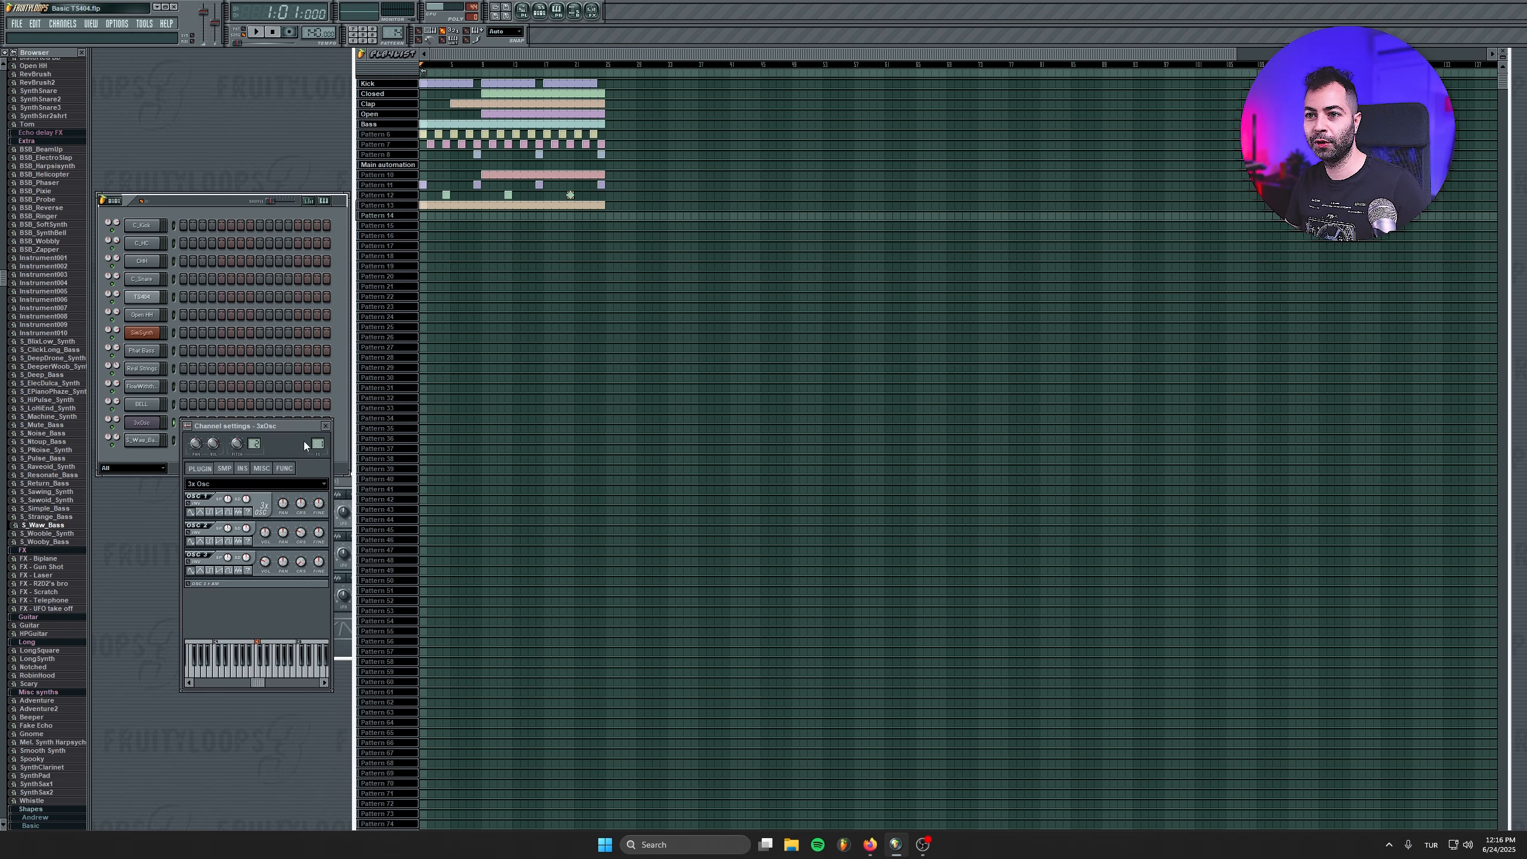
drag(286, 431, 411, 330)
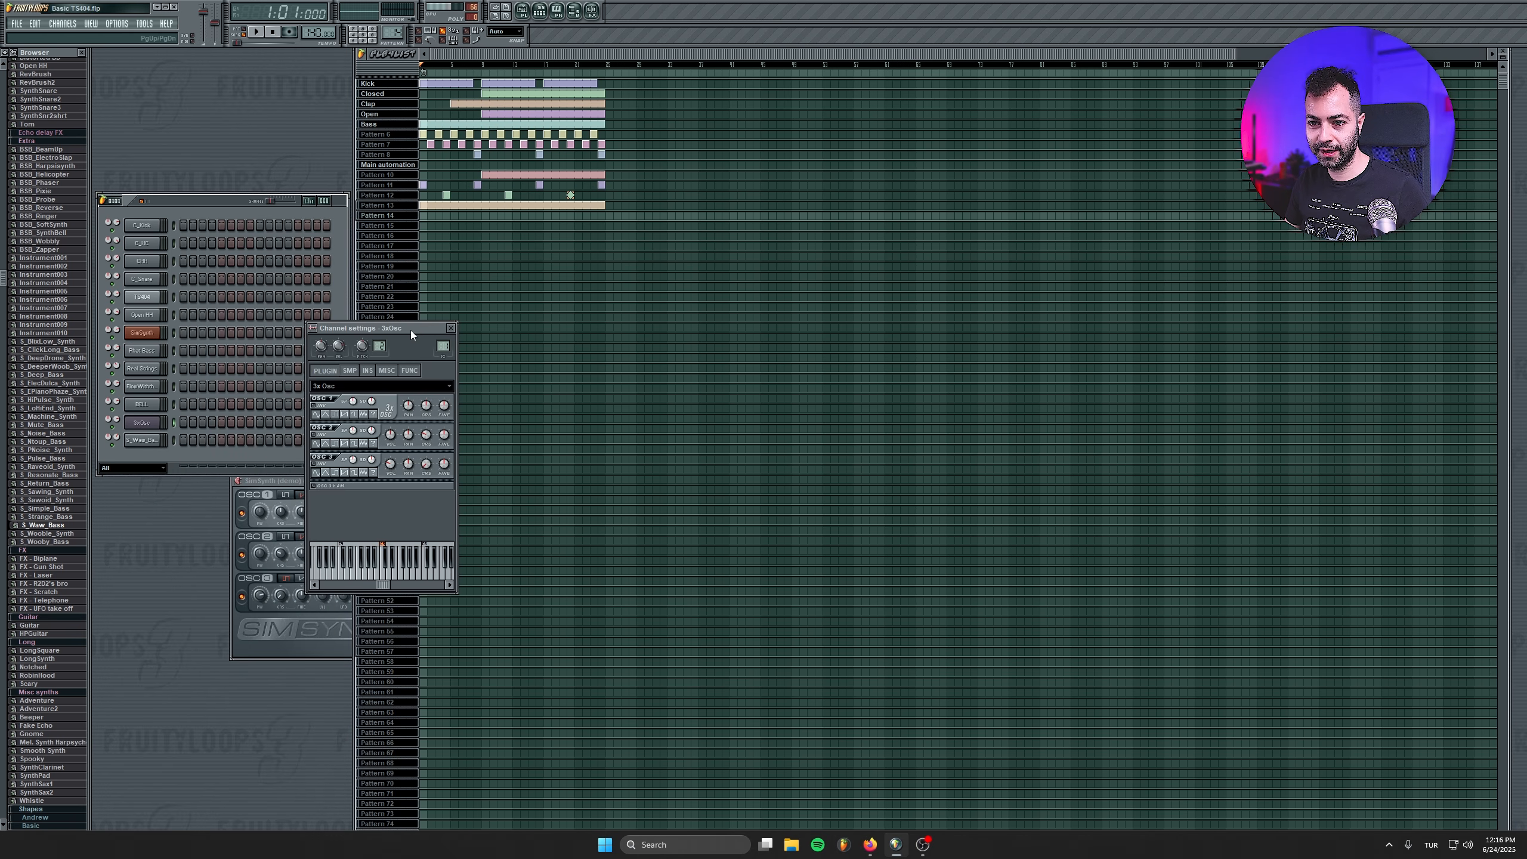
Draw a single note about one bar long in the 3xOsc piano roll for Pattern 14, and close the piano roll.
right_click(161, 434)
click(174, 422)
right_click(163, 420)
click(180, 423)
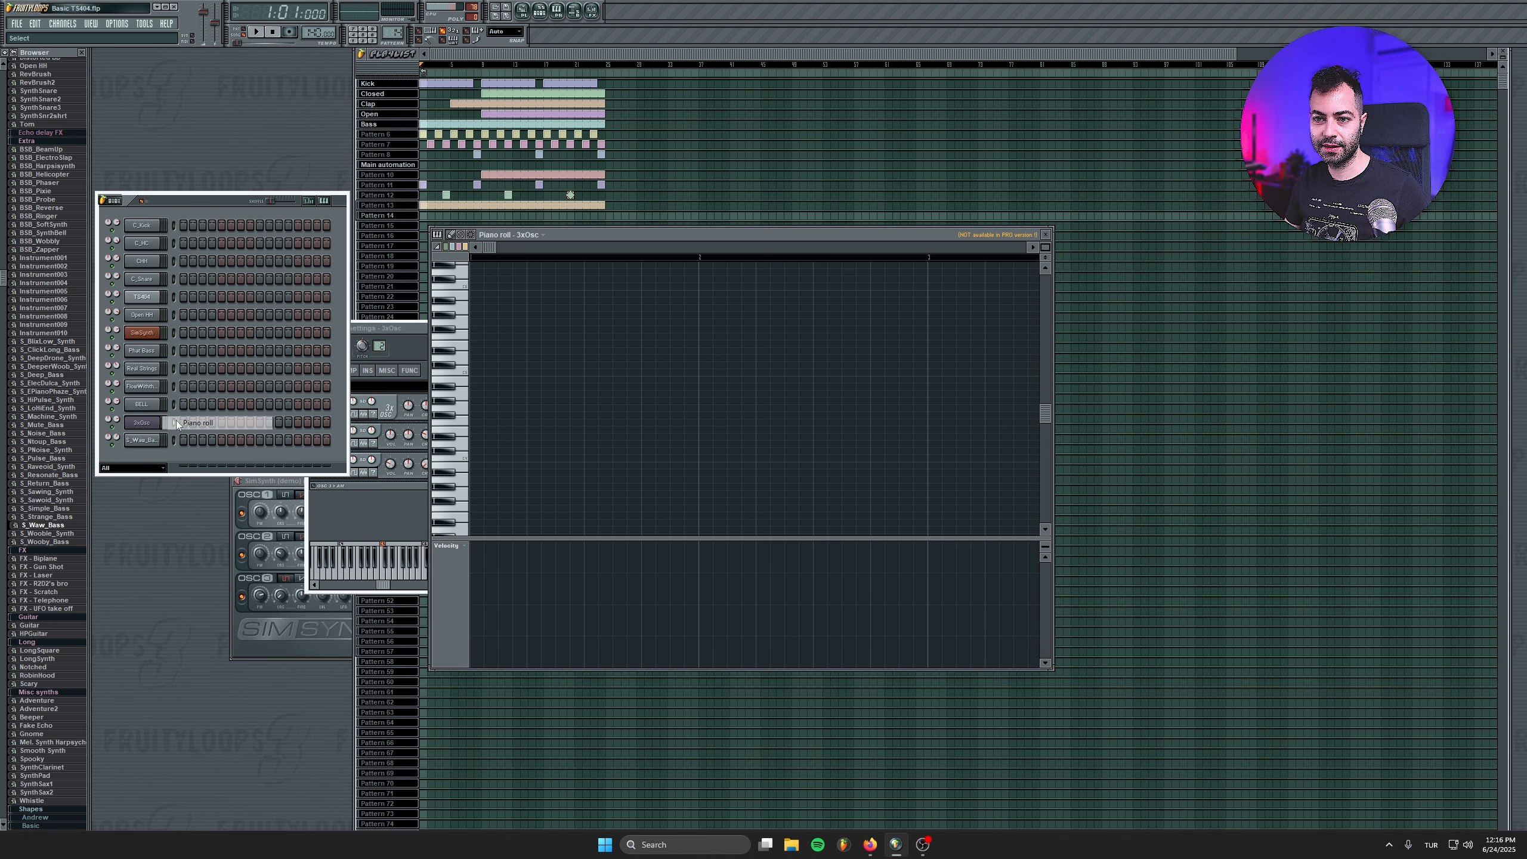
drag(486, 444, 697, 444)
click(1046, 234)
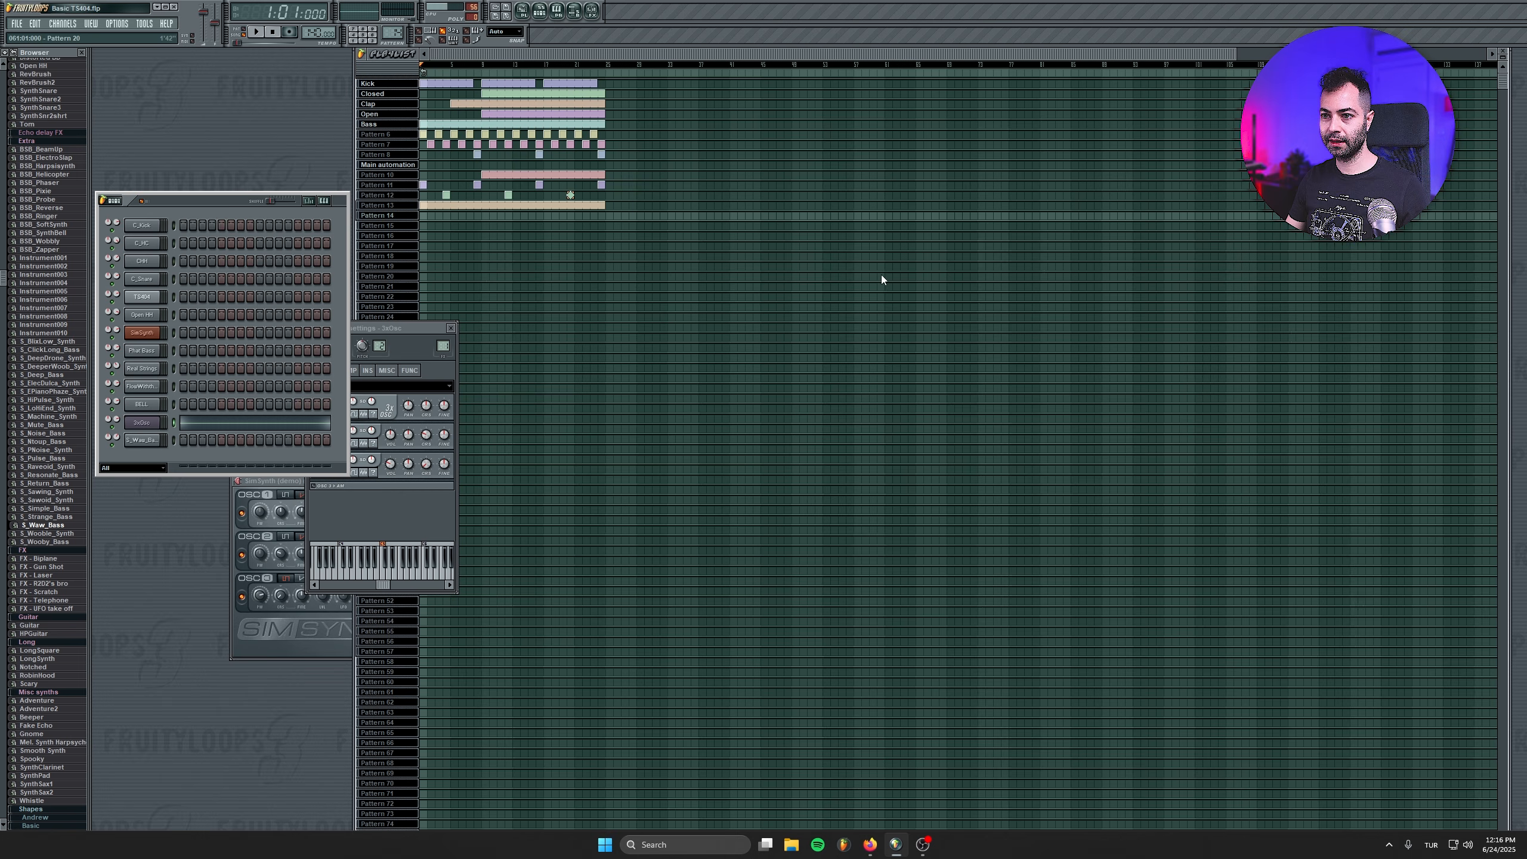
Play the 3xOsc pattern, enable the instrument envelope and shape it with a quick decay, and stop playback.
click(389, 339)
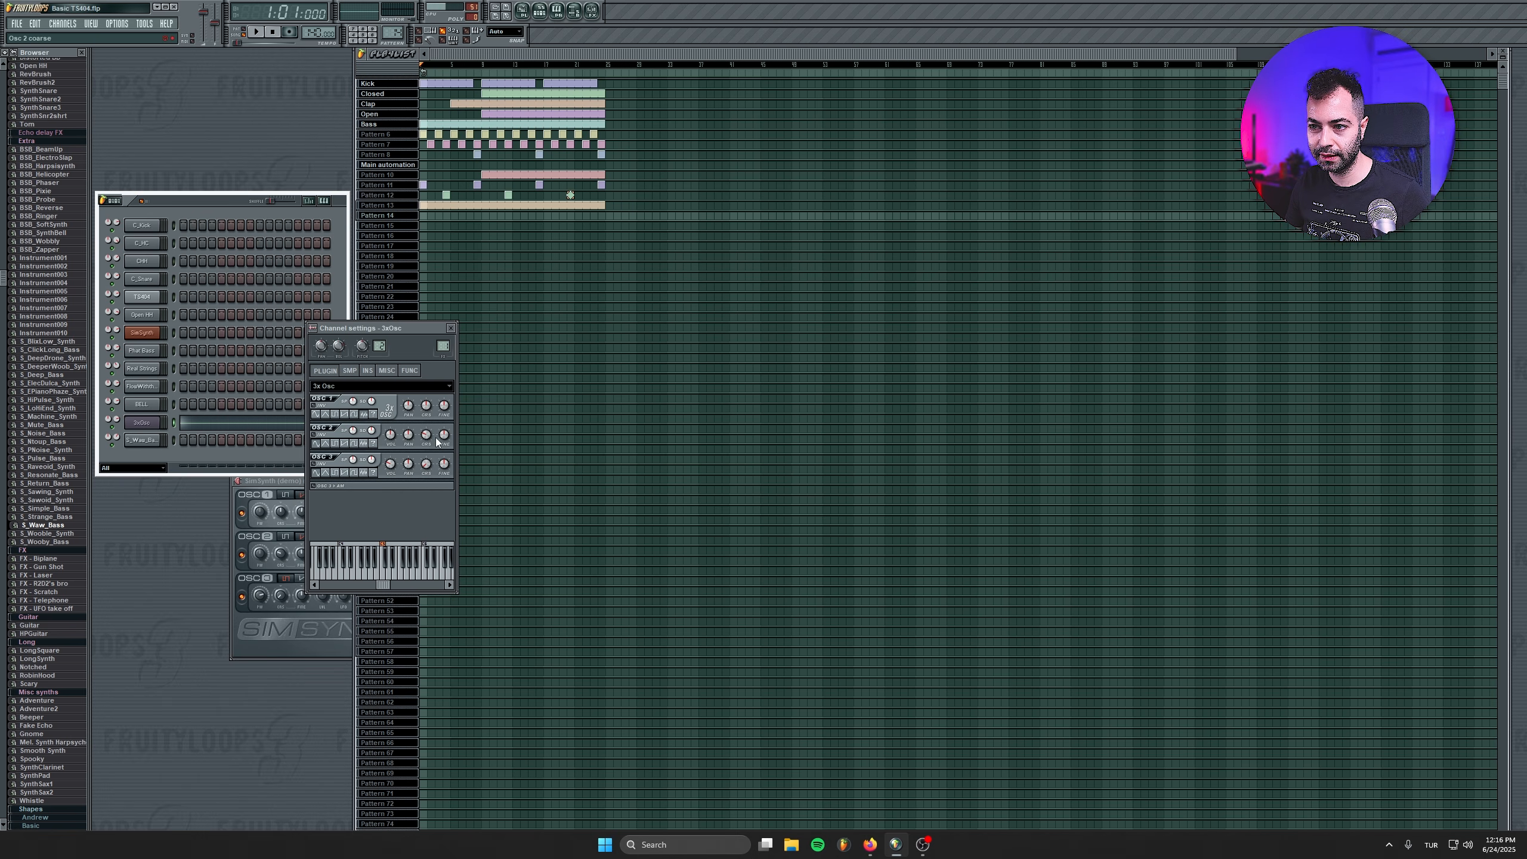
click(256, 31)
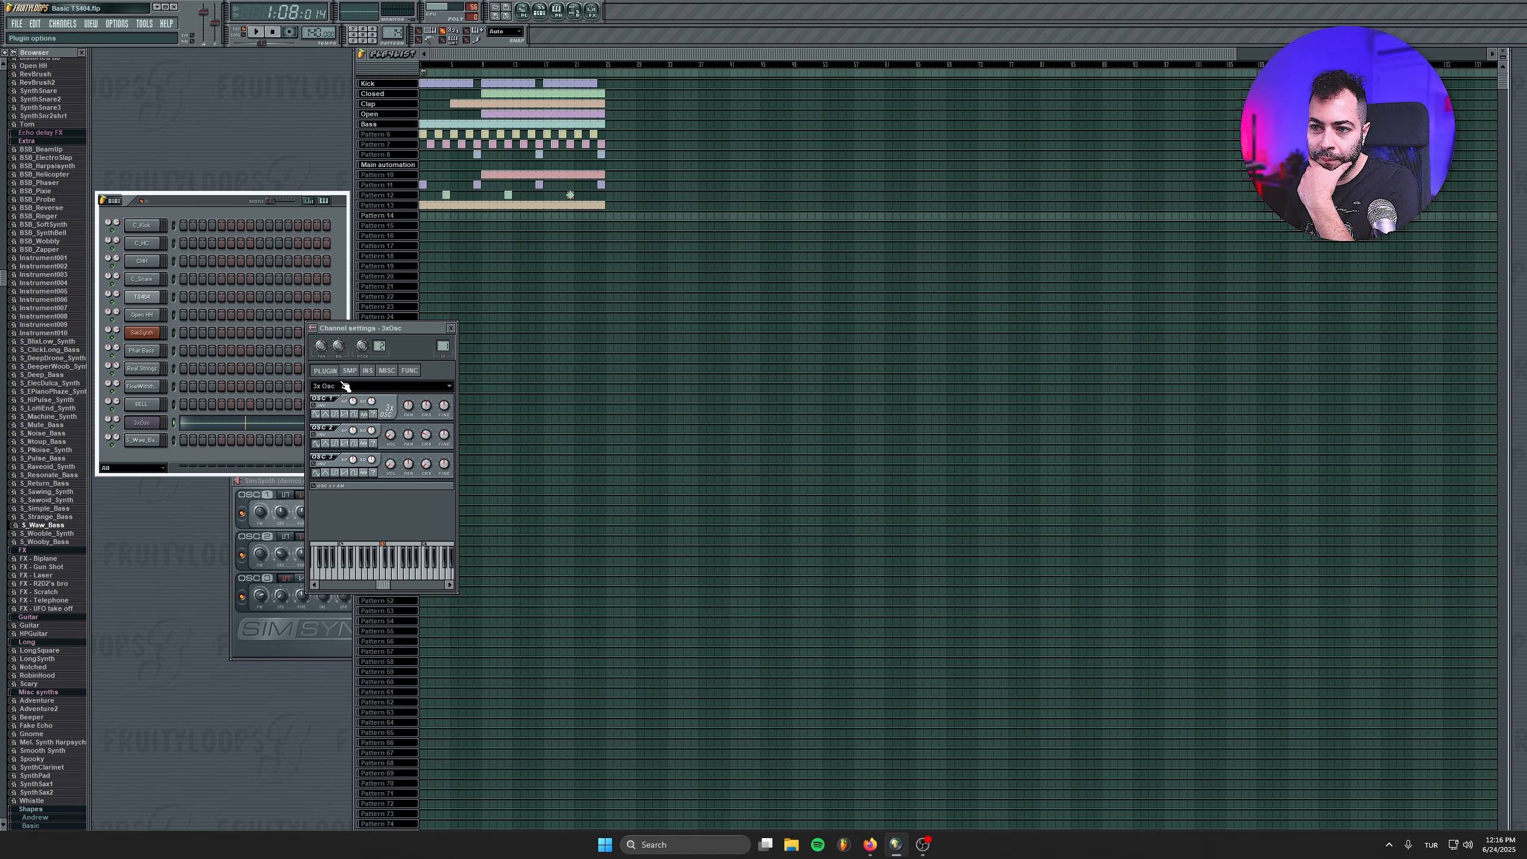
click(368, 371)
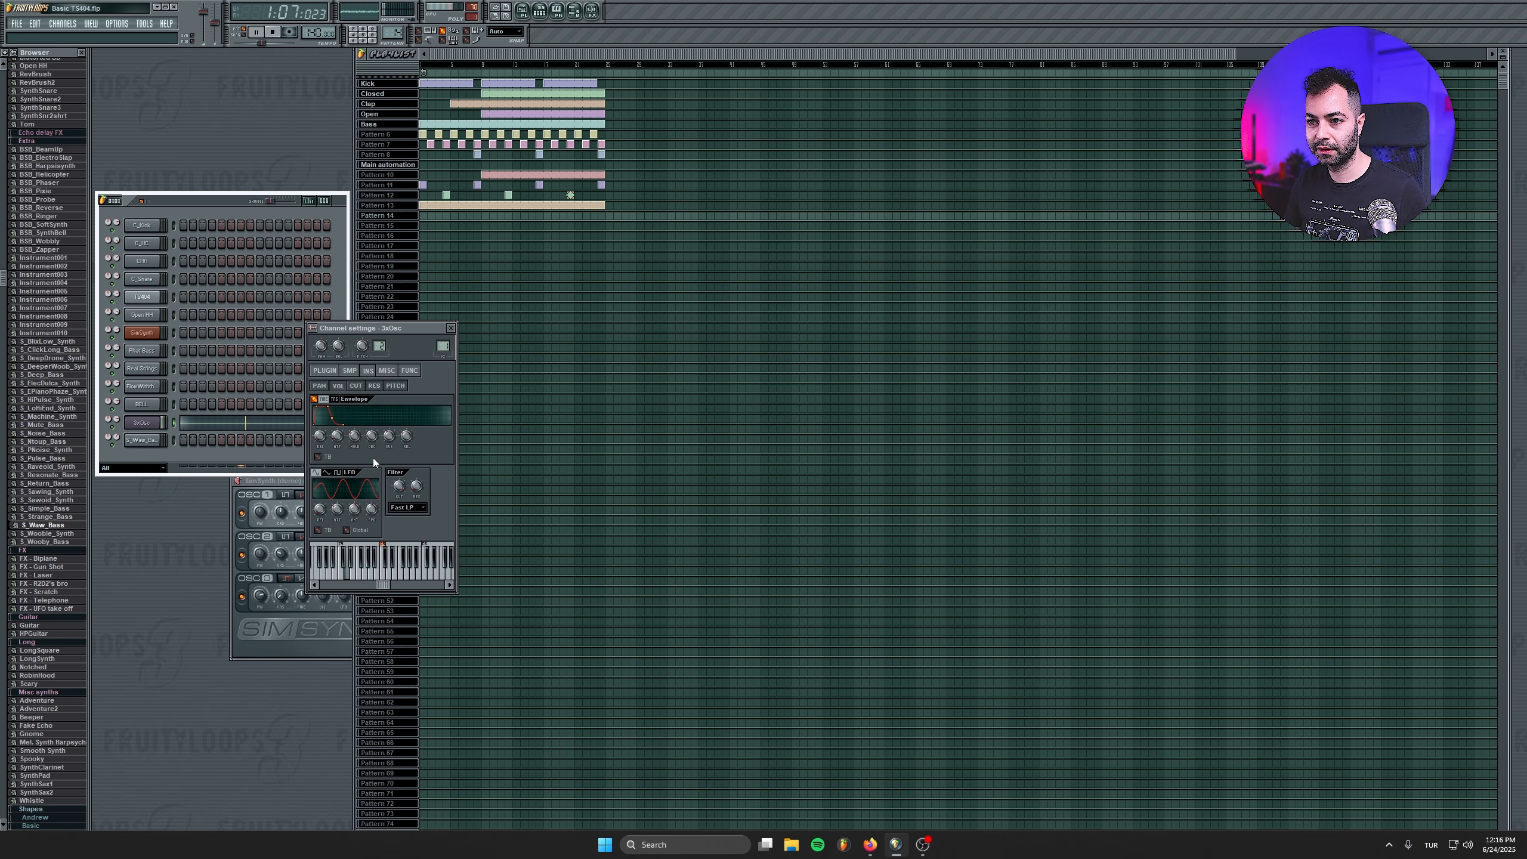
key(space)
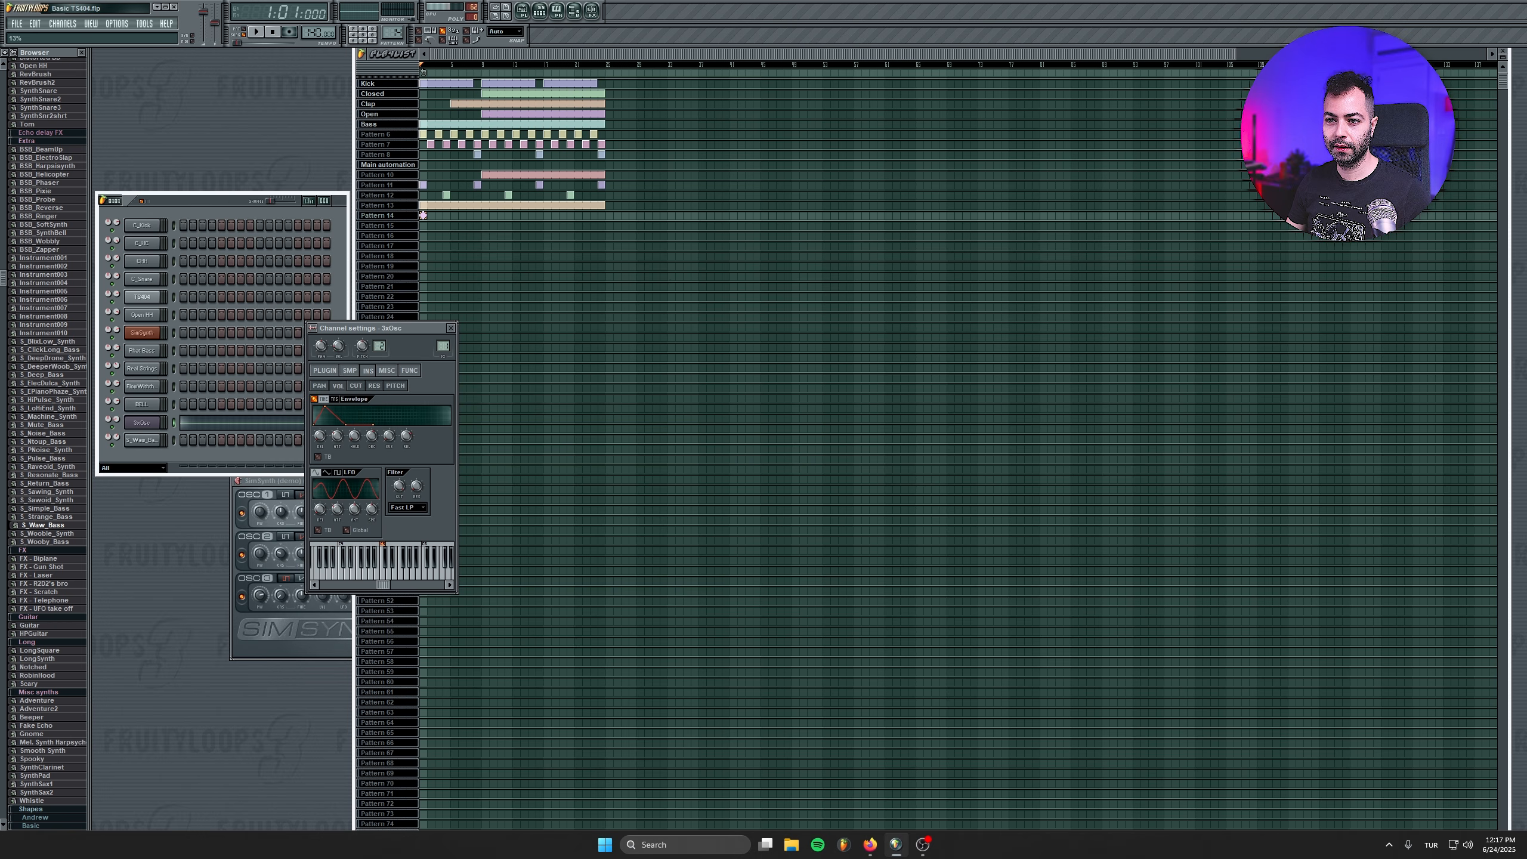
Play the song, place Pattern 14 at bar 9 in the playlist and adjust the 3xOsc channel volume.
key(space)
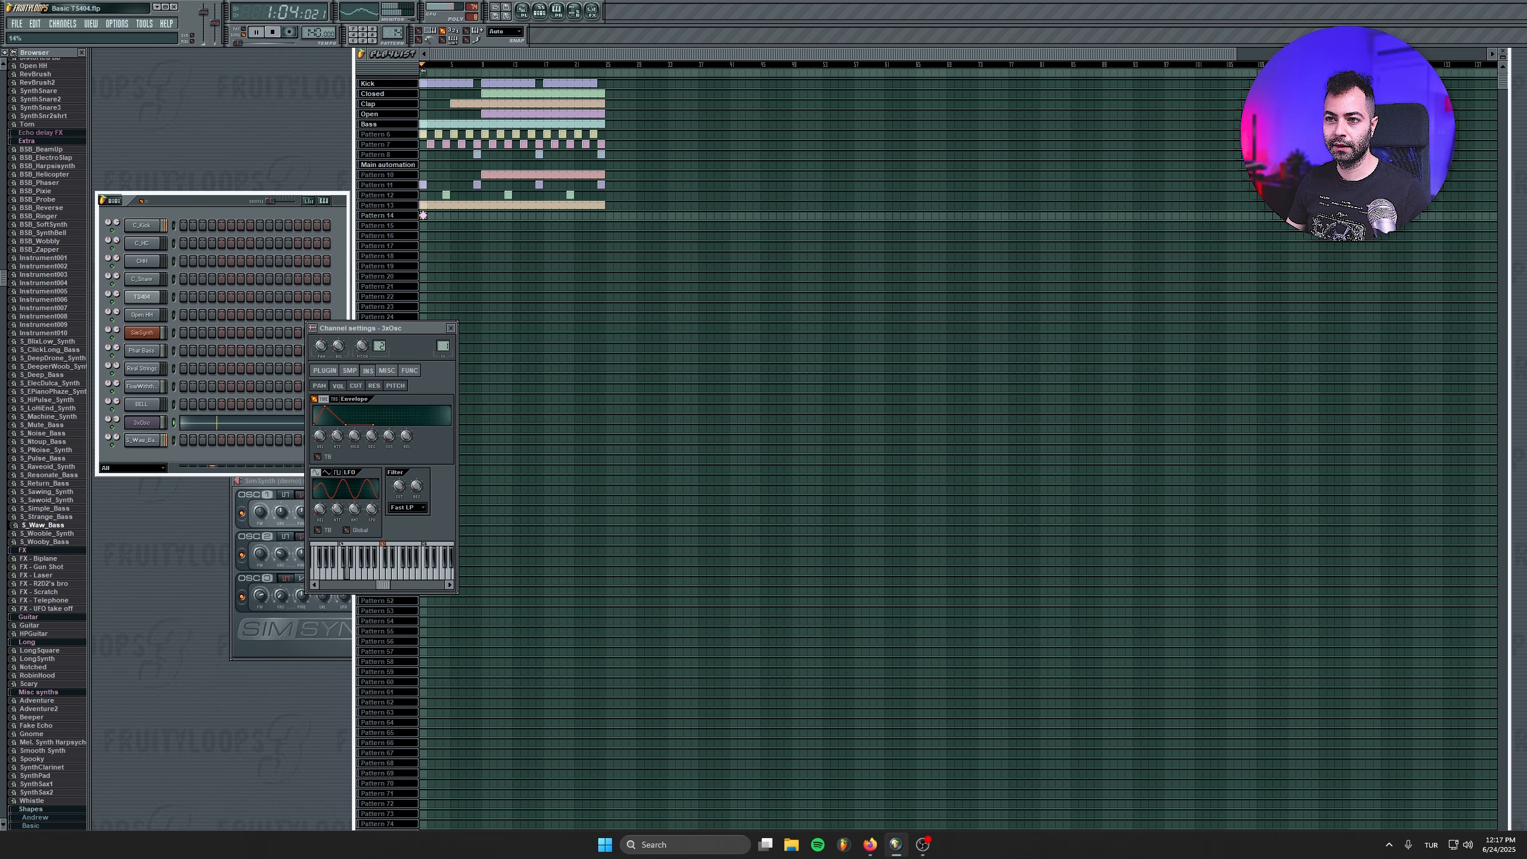
click(484, 215)
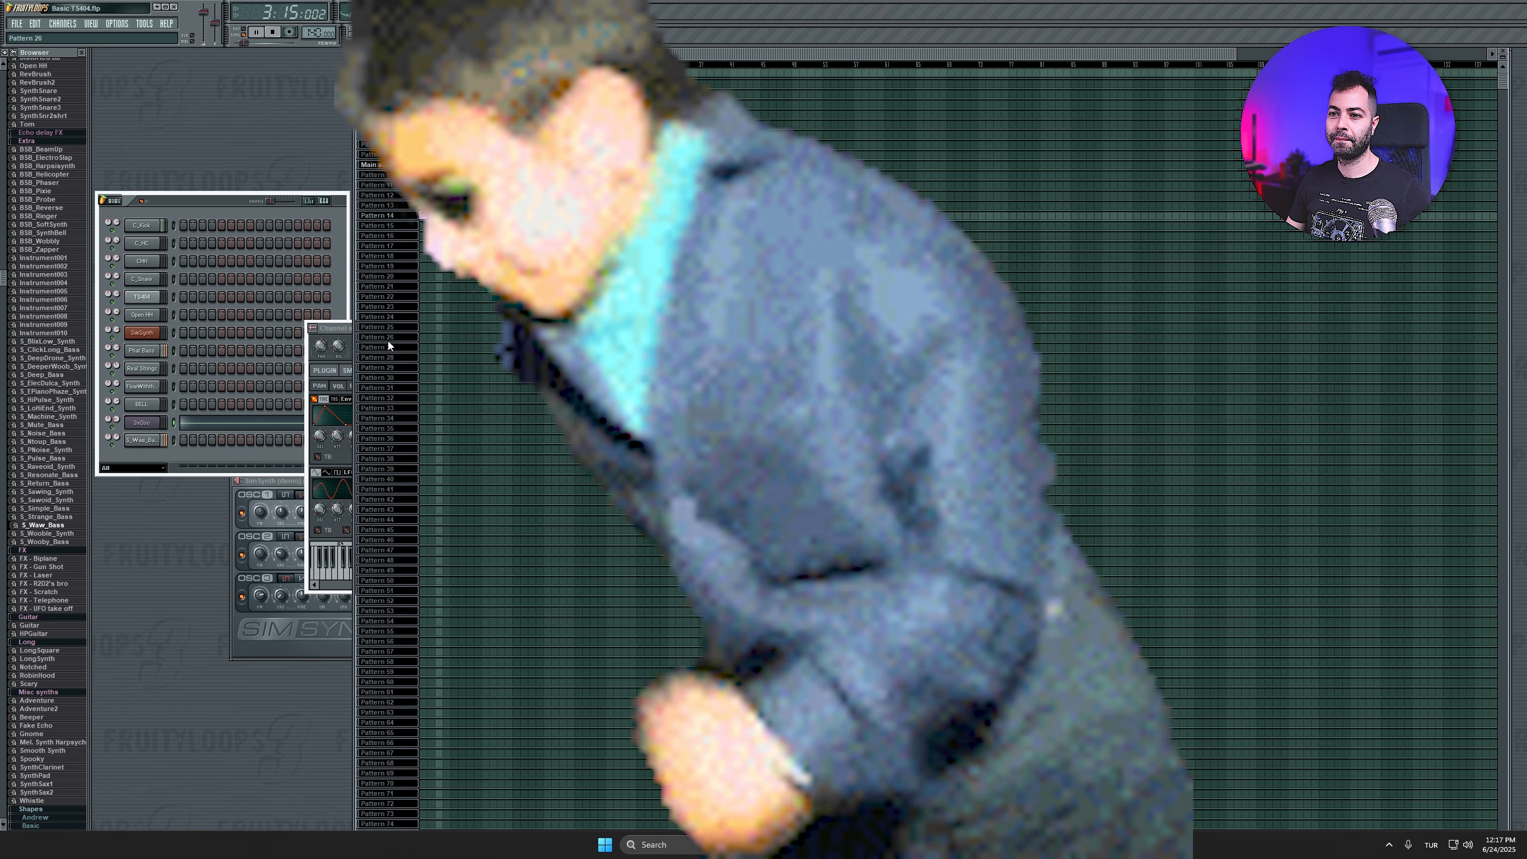
click(334, 354)
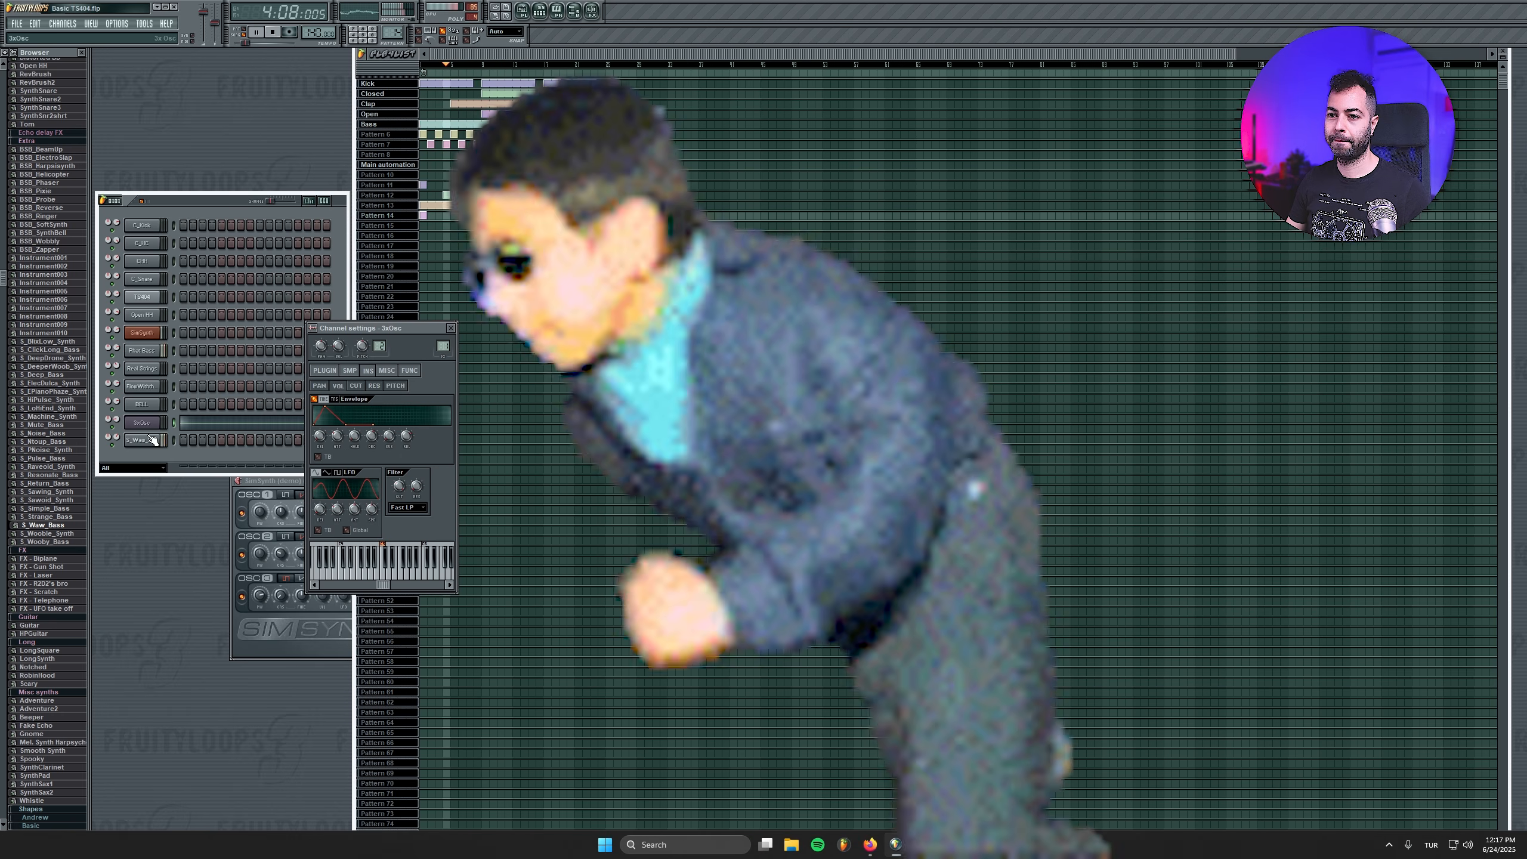
Erase Pattern 13 from the first 16 bars of the playlist, select the Bass pattern, and listen to the song.
click(151, 440)
click(459, 207)
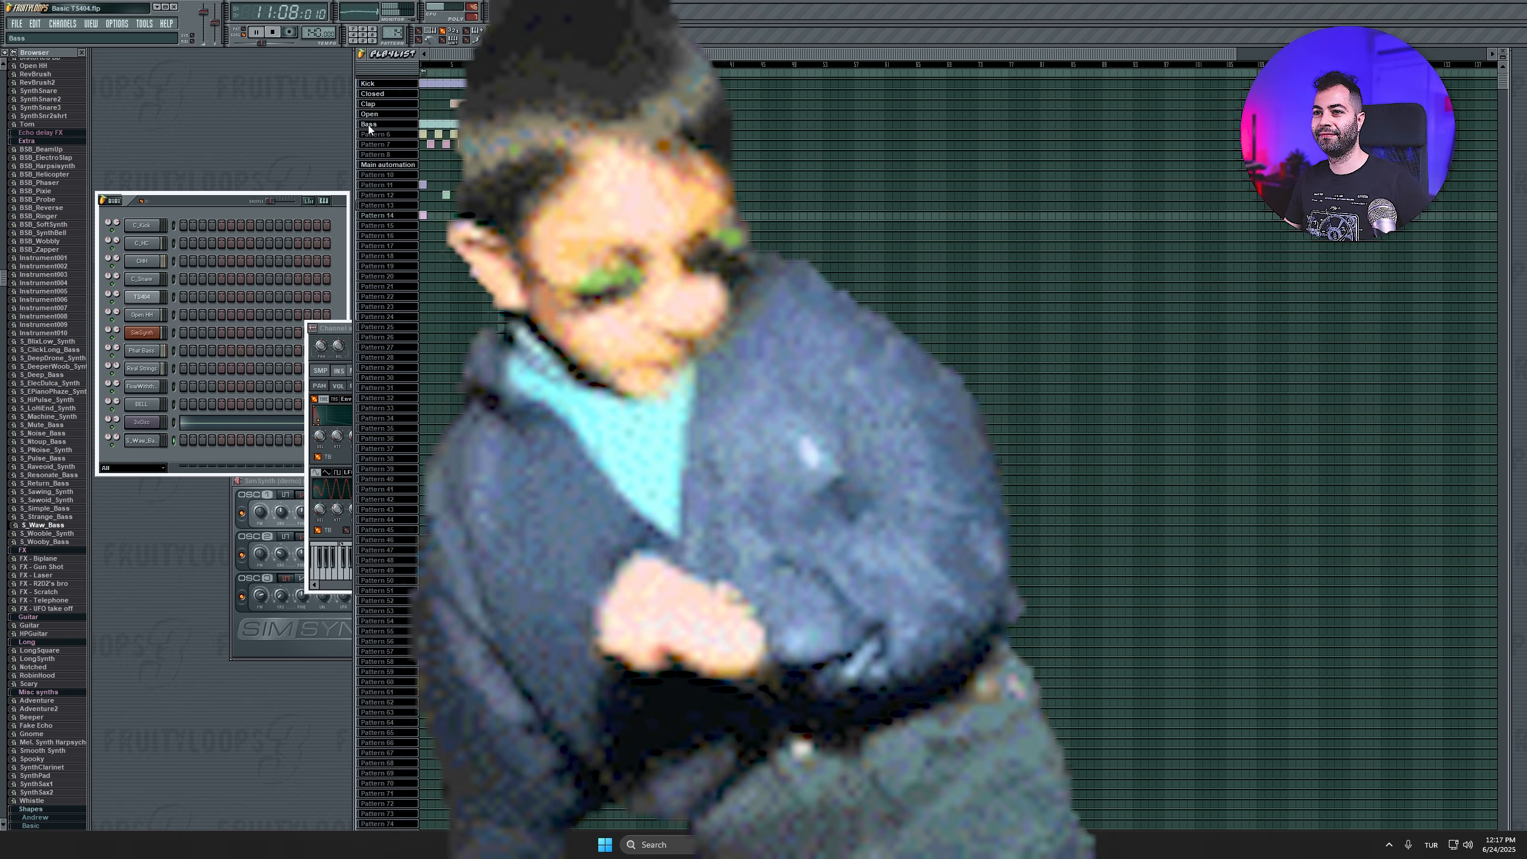
click(373, 124)
right_click(372, 124)
click(445, 125)
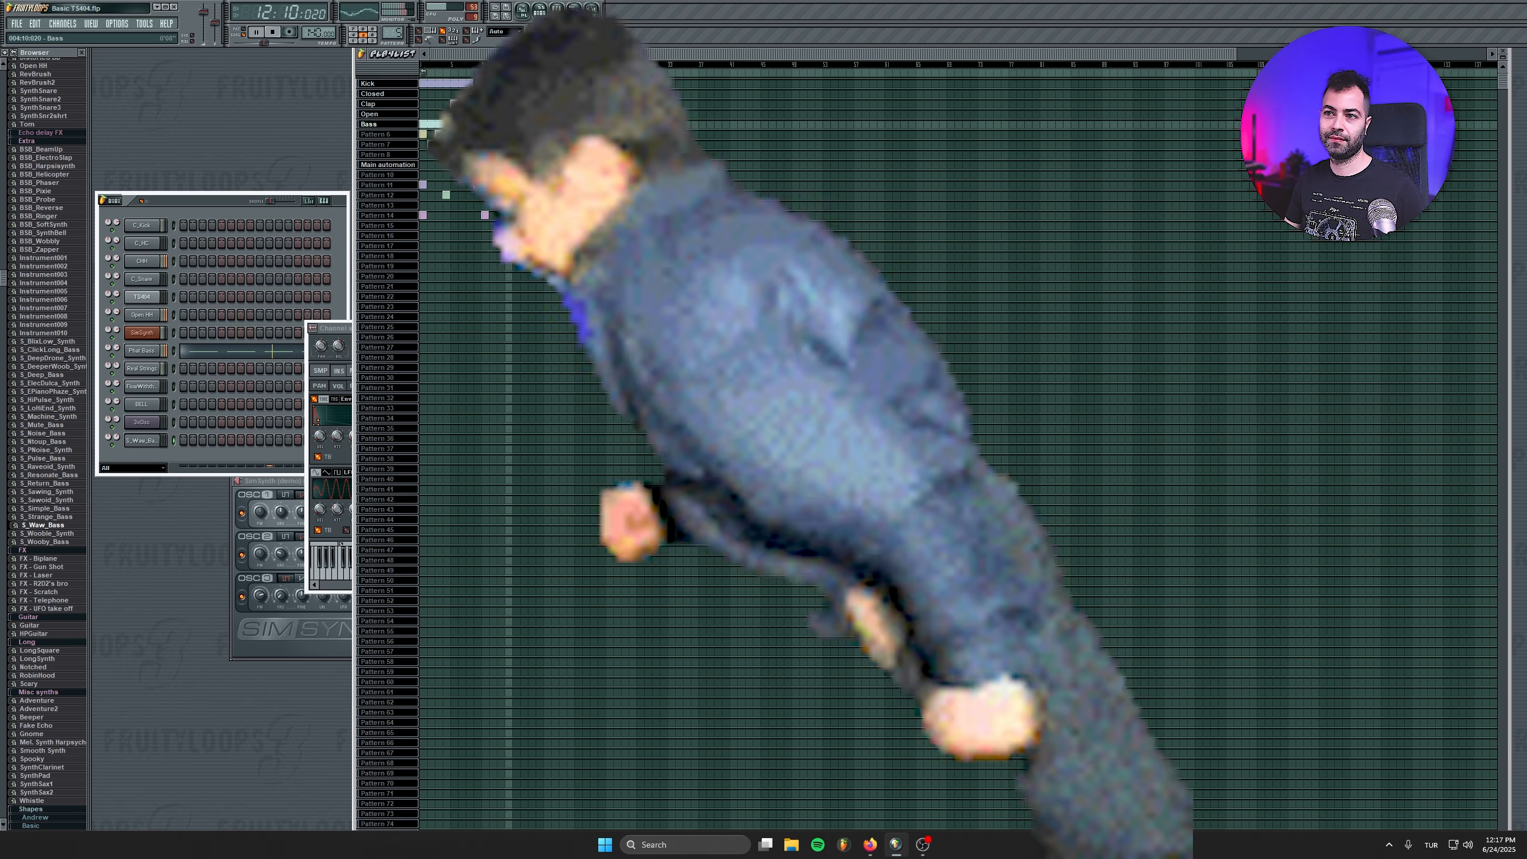
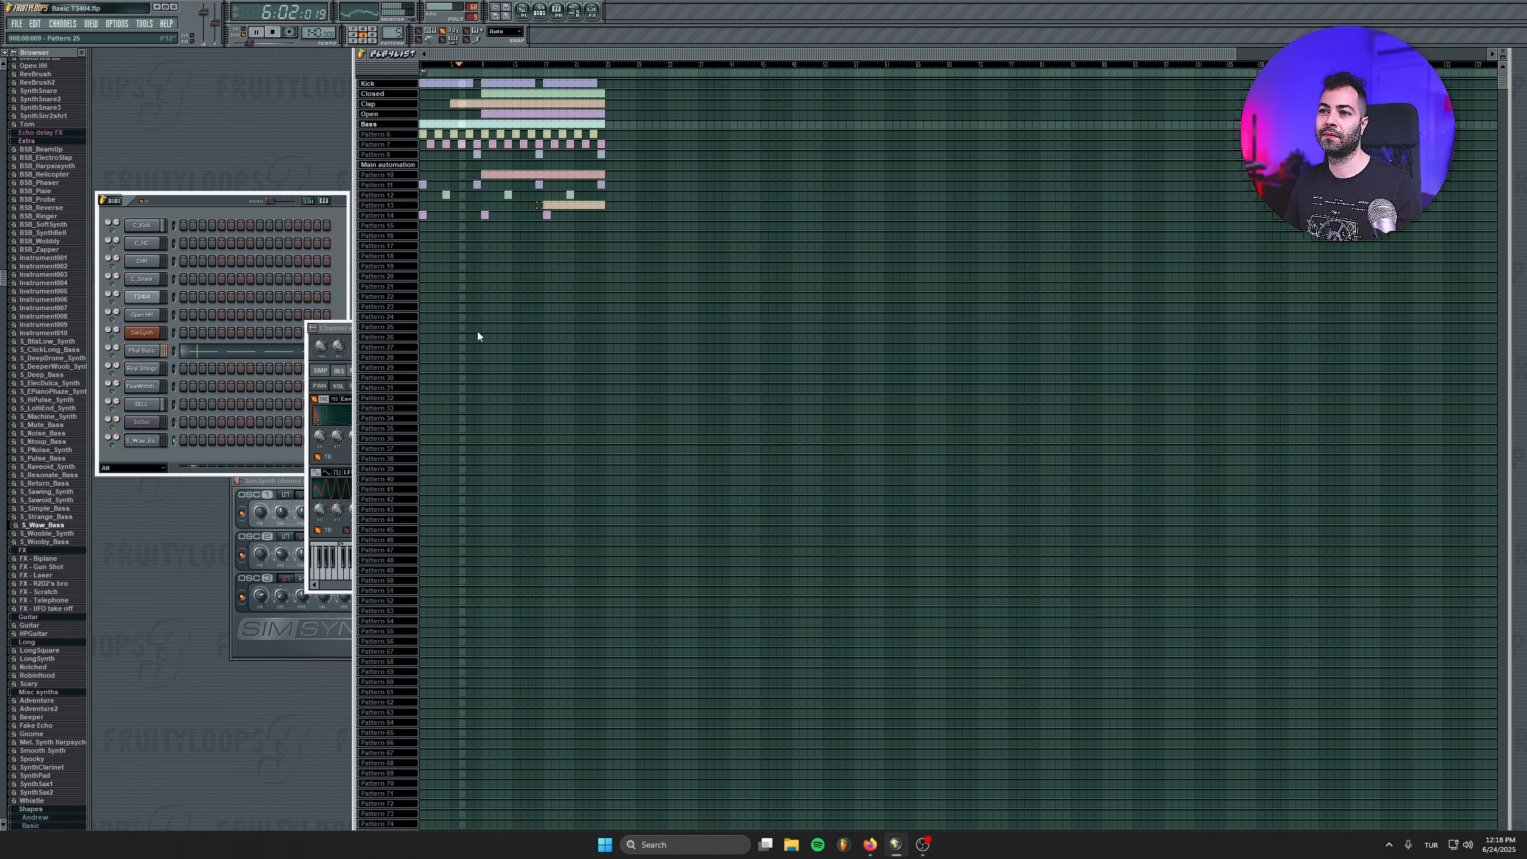
click(276, 34)
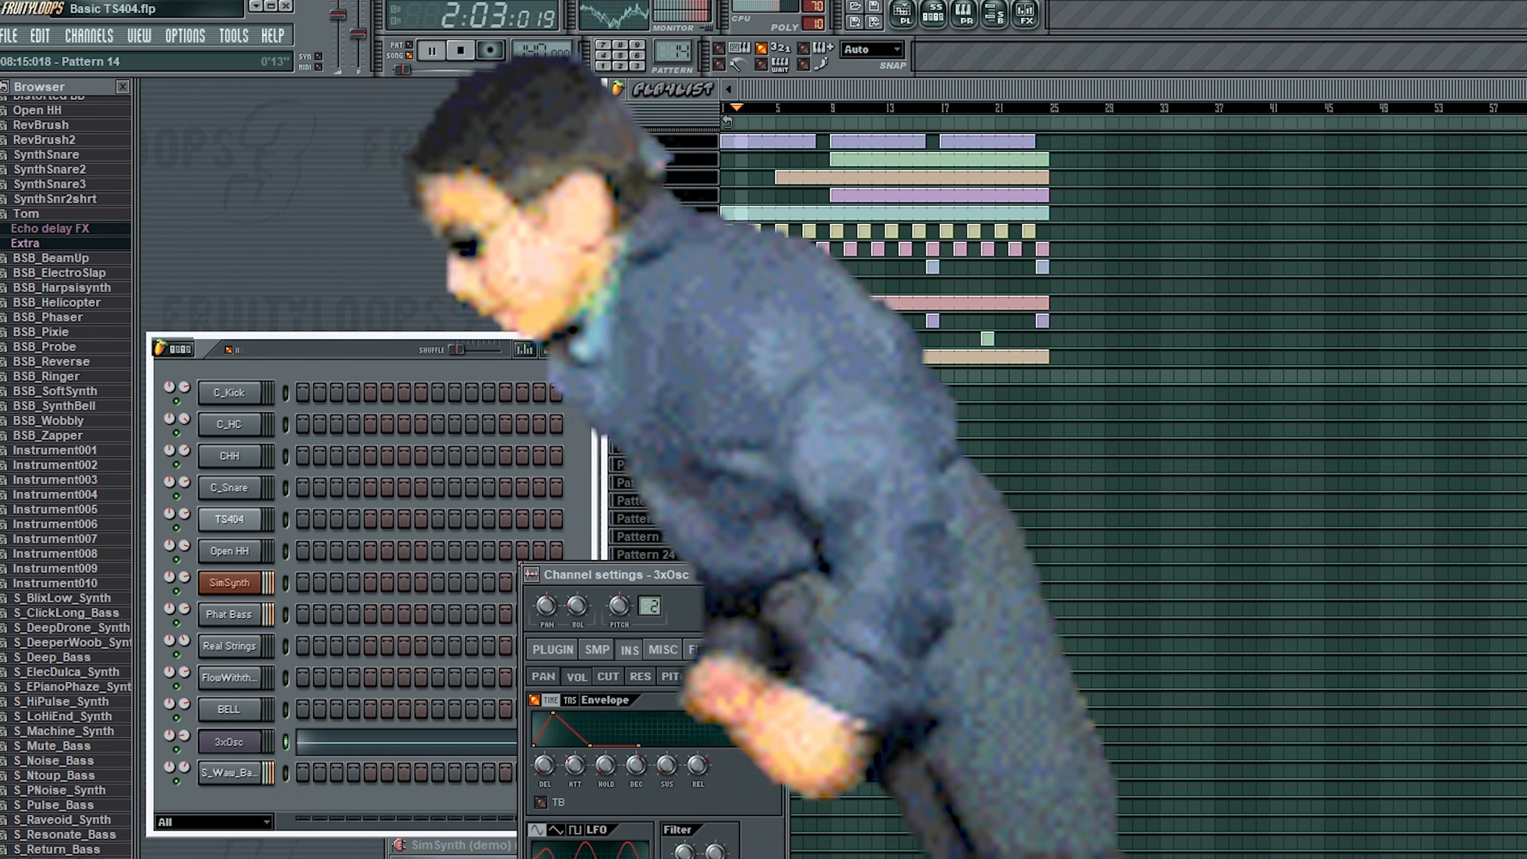
Place Pattern 14 at bar 17 in the playlist and readjust the 3xOsc channel volume.
click(991, 385)
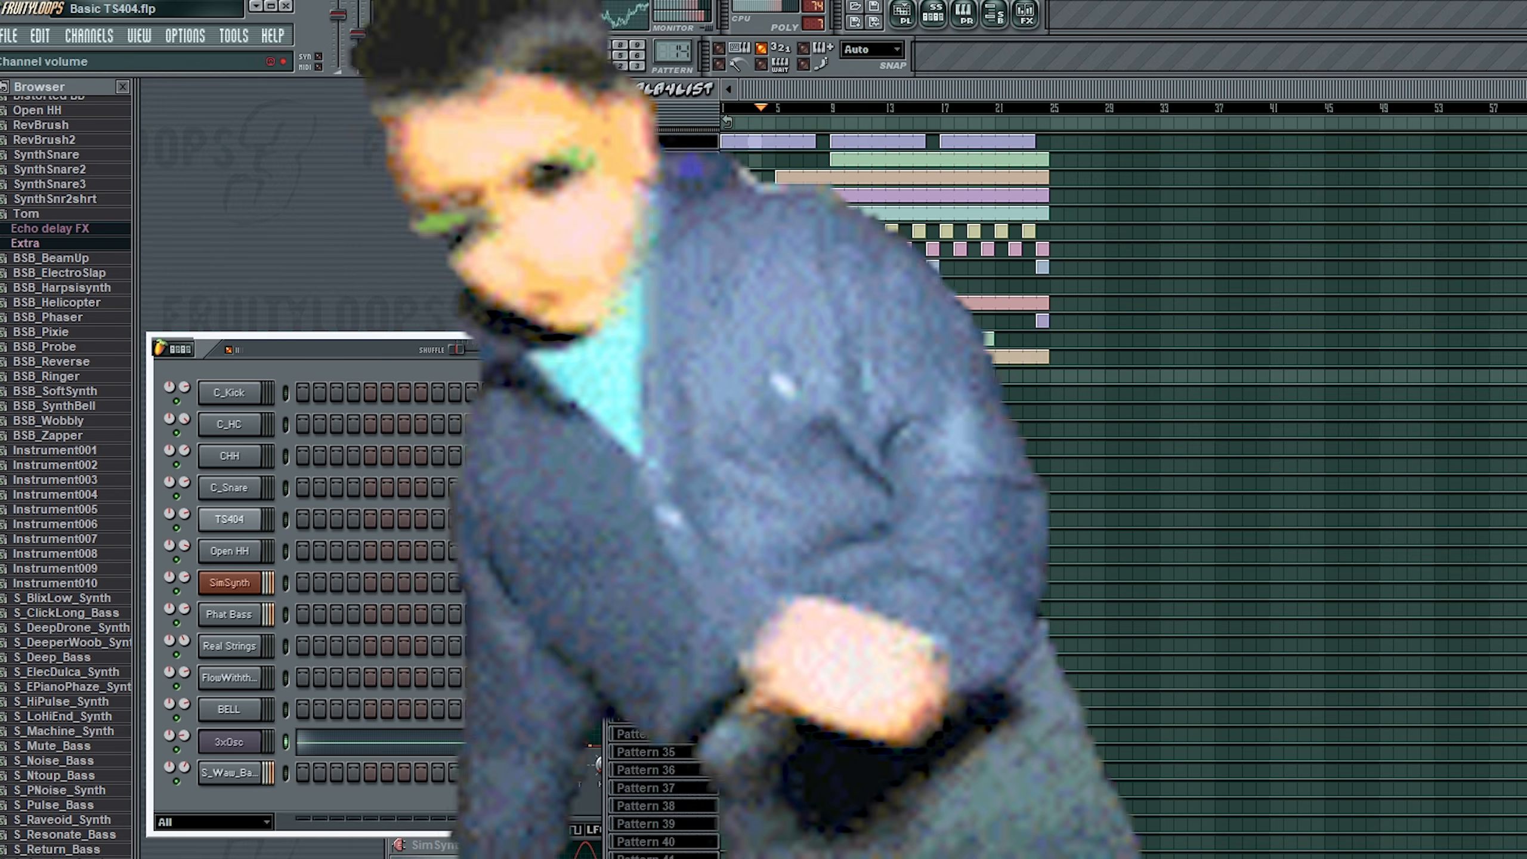
click(577, 604)
Open the S_Waw_Bass channel, clear Pattern 13 before bar 17 and select the Bass pattern for editing.
click(236, 776)
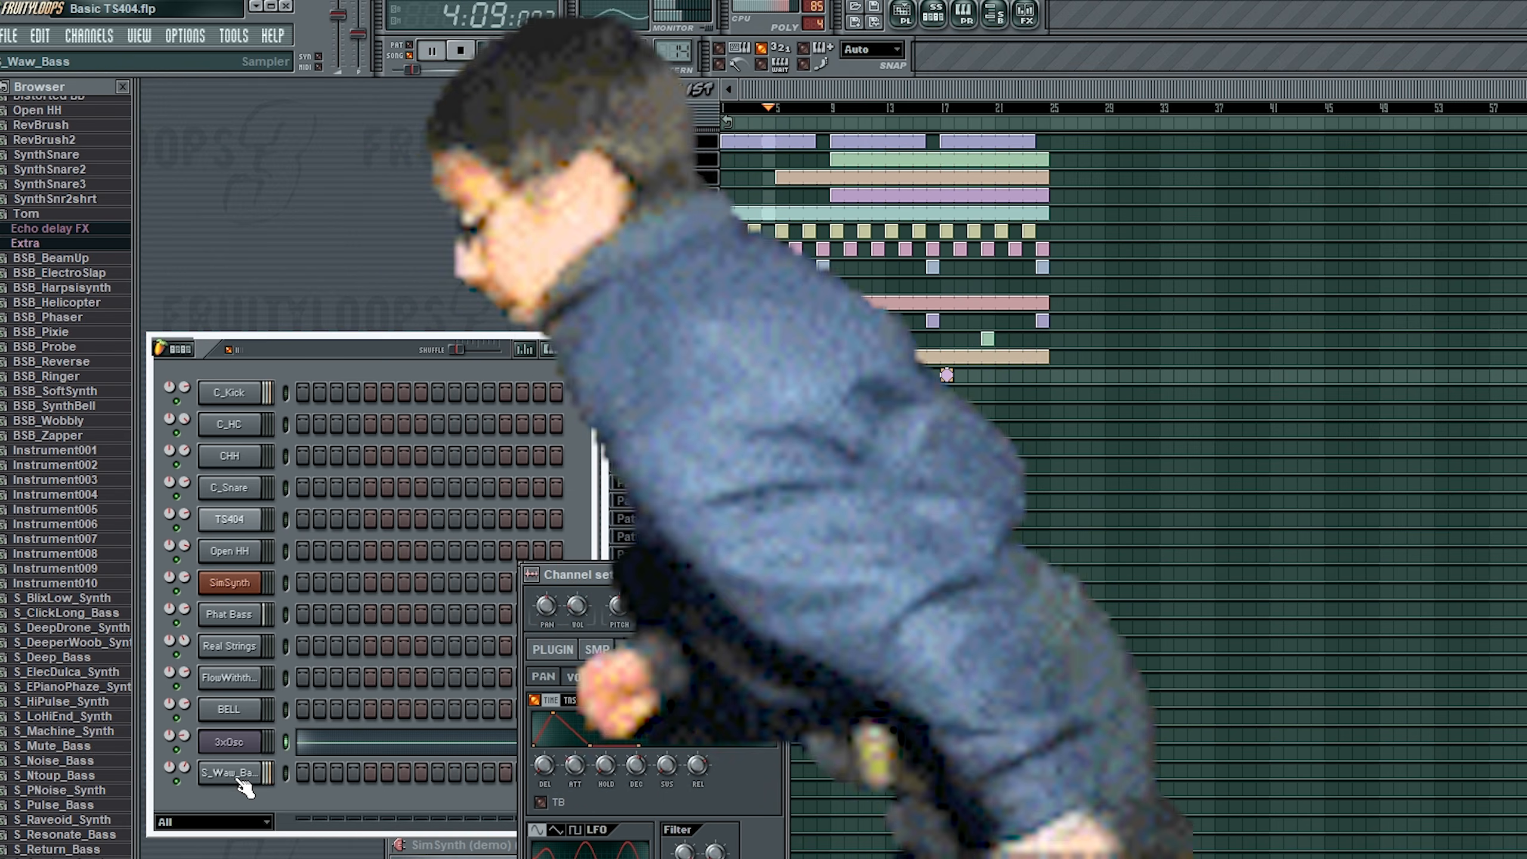
right_click(727, 356)
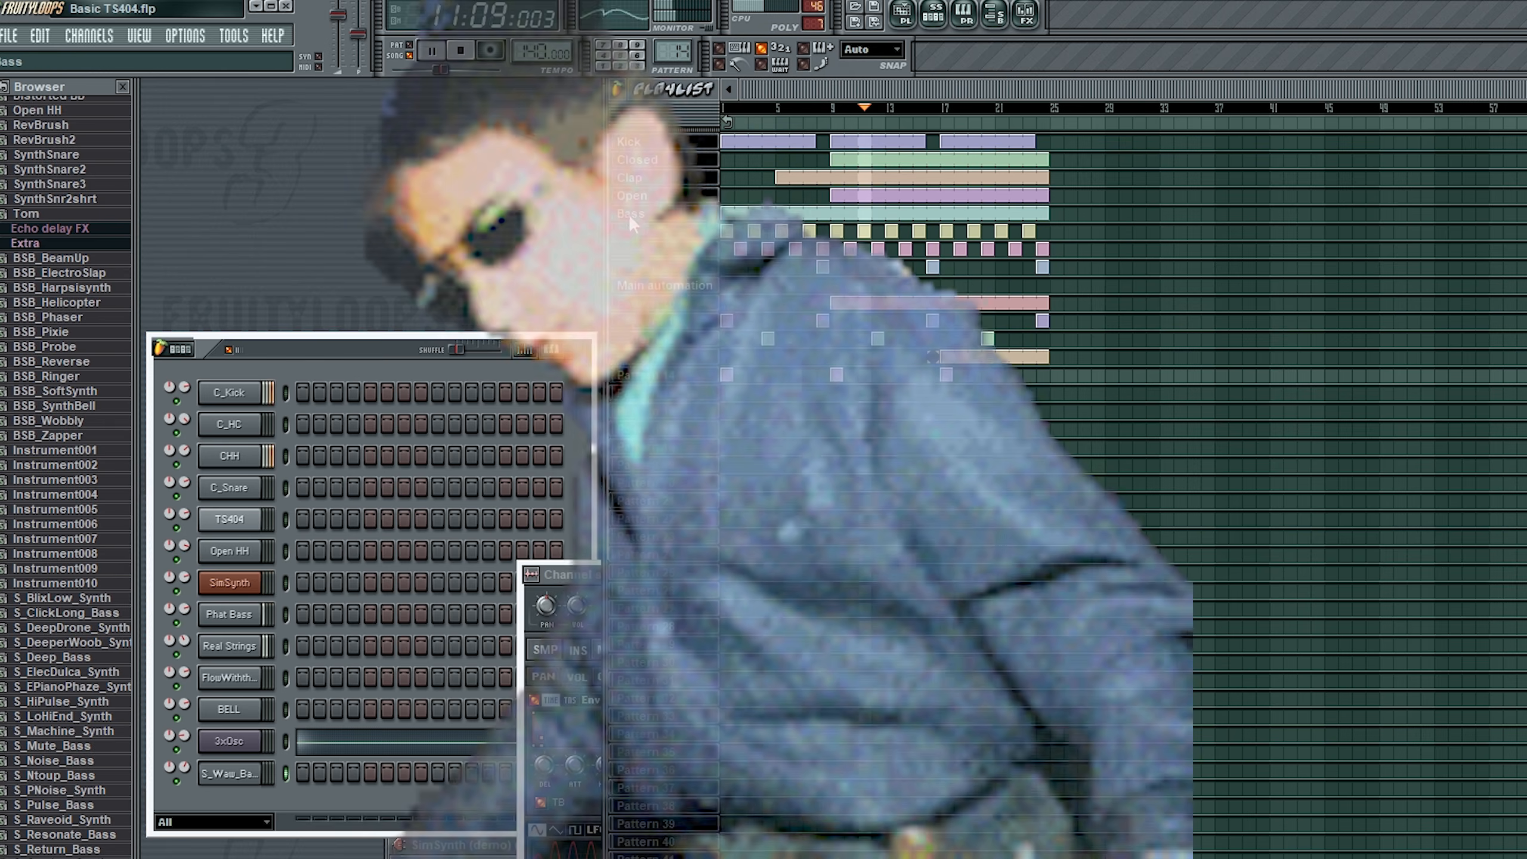
click(661, 214)
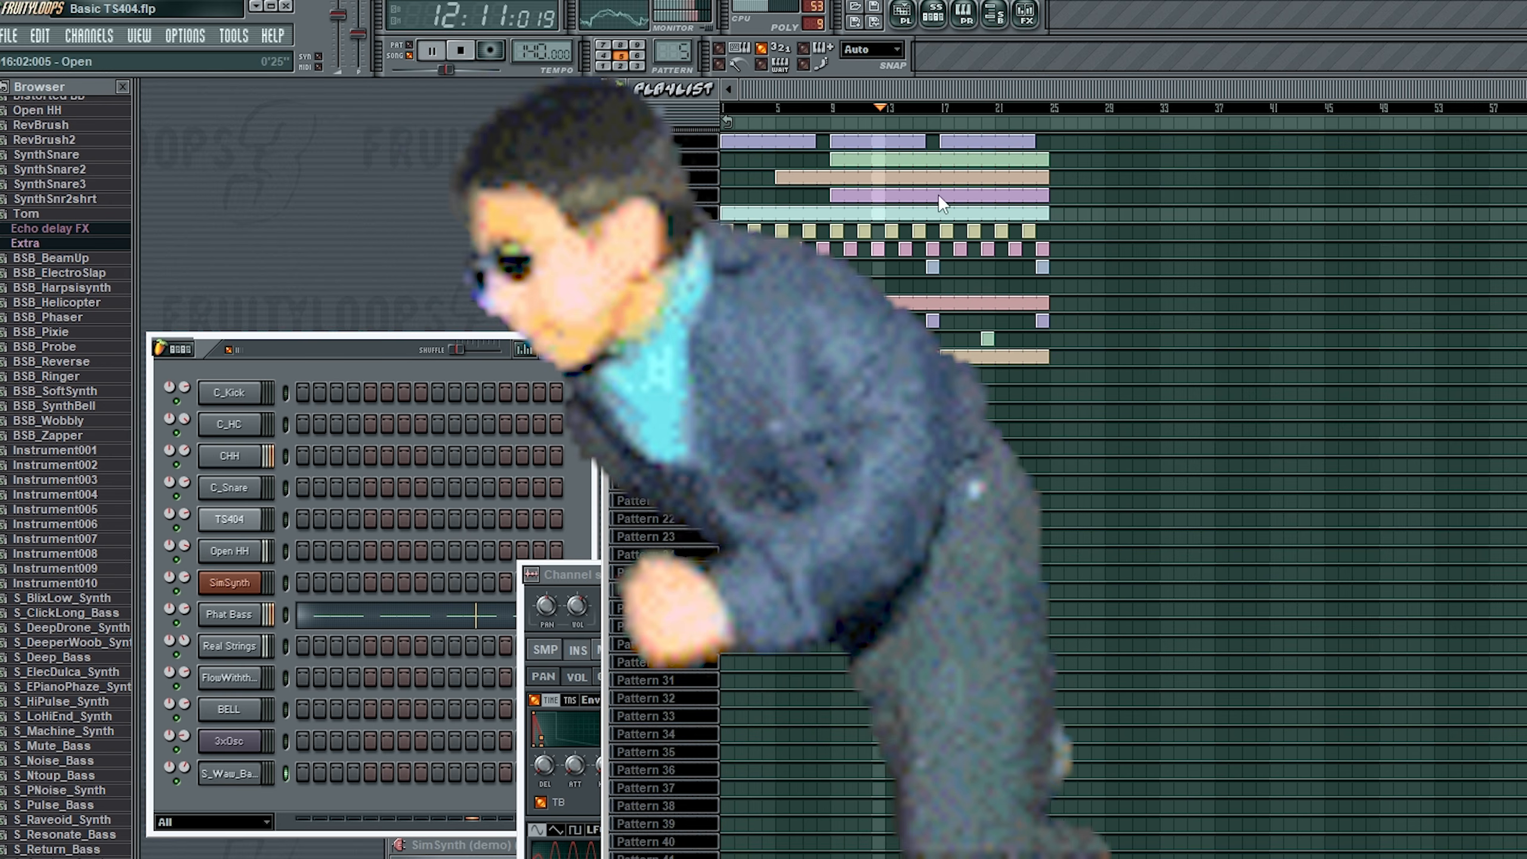